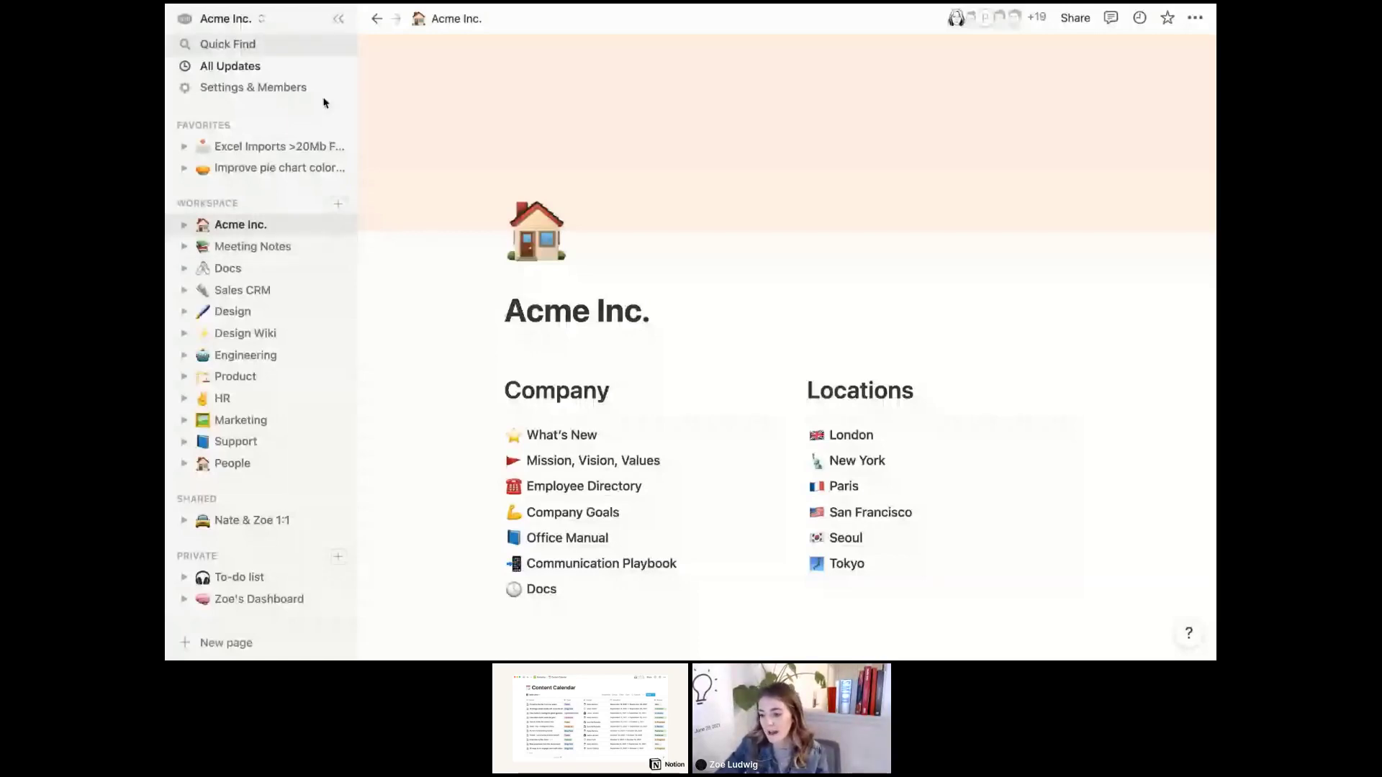
# Create a new top-level page in the workspace and title it "Product Roadmap"
pyautogui.click(339, 204)
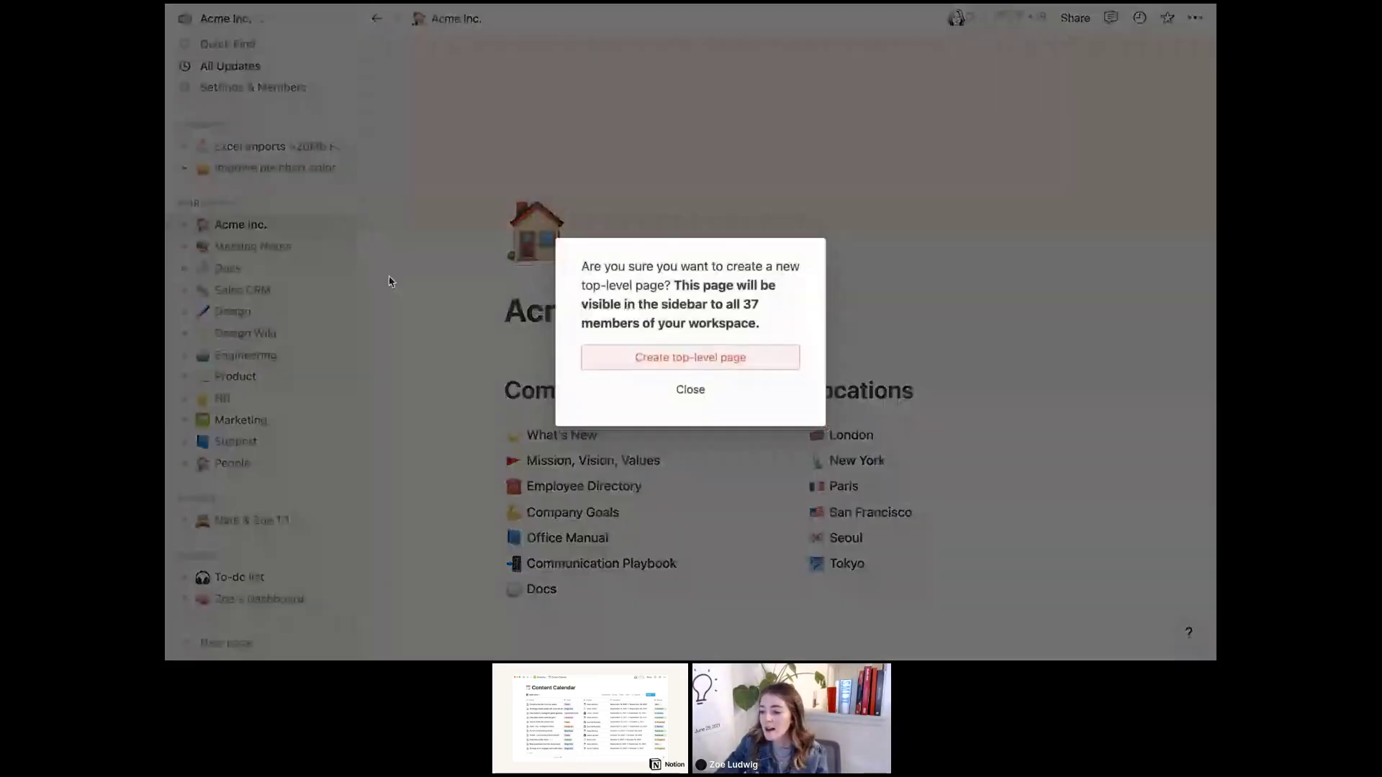
pyautogui.click(648, 358)
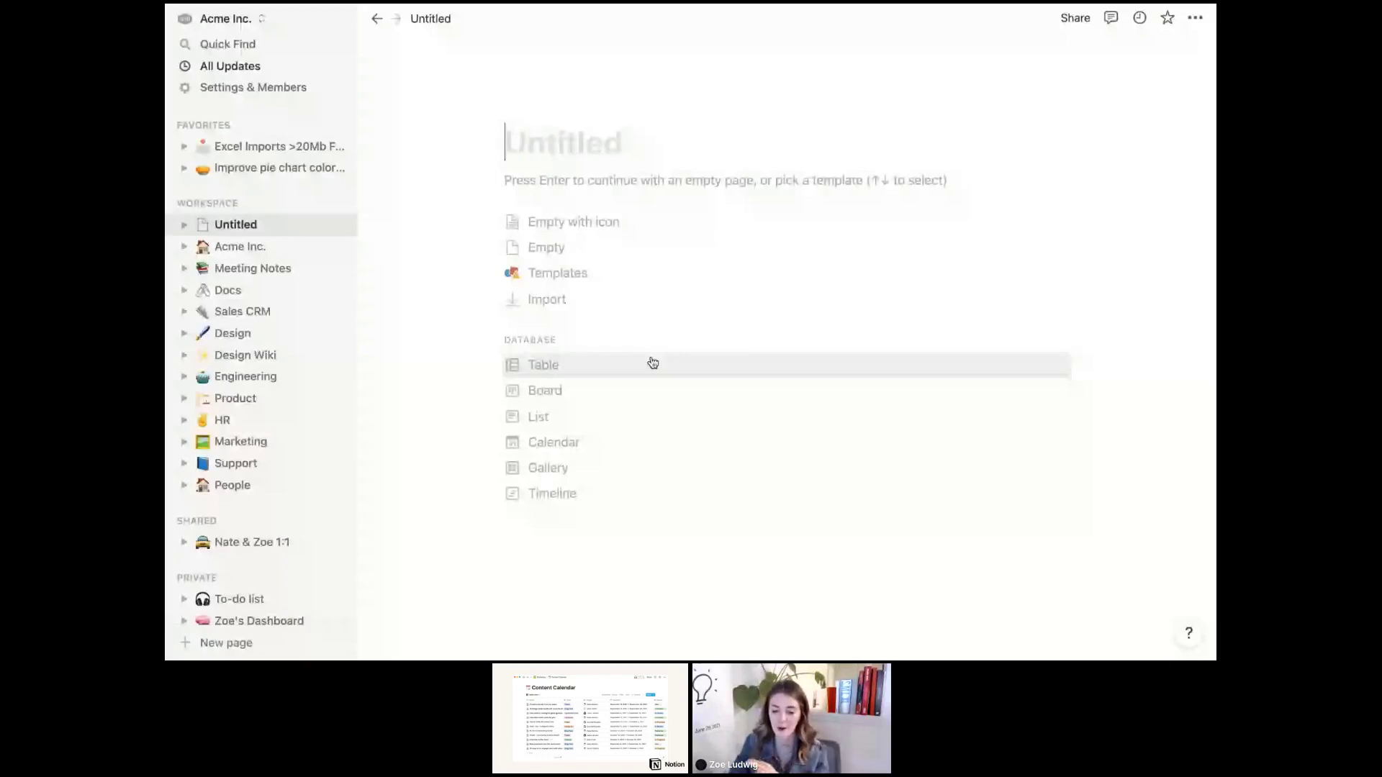
pyautogui.click(652, 363)
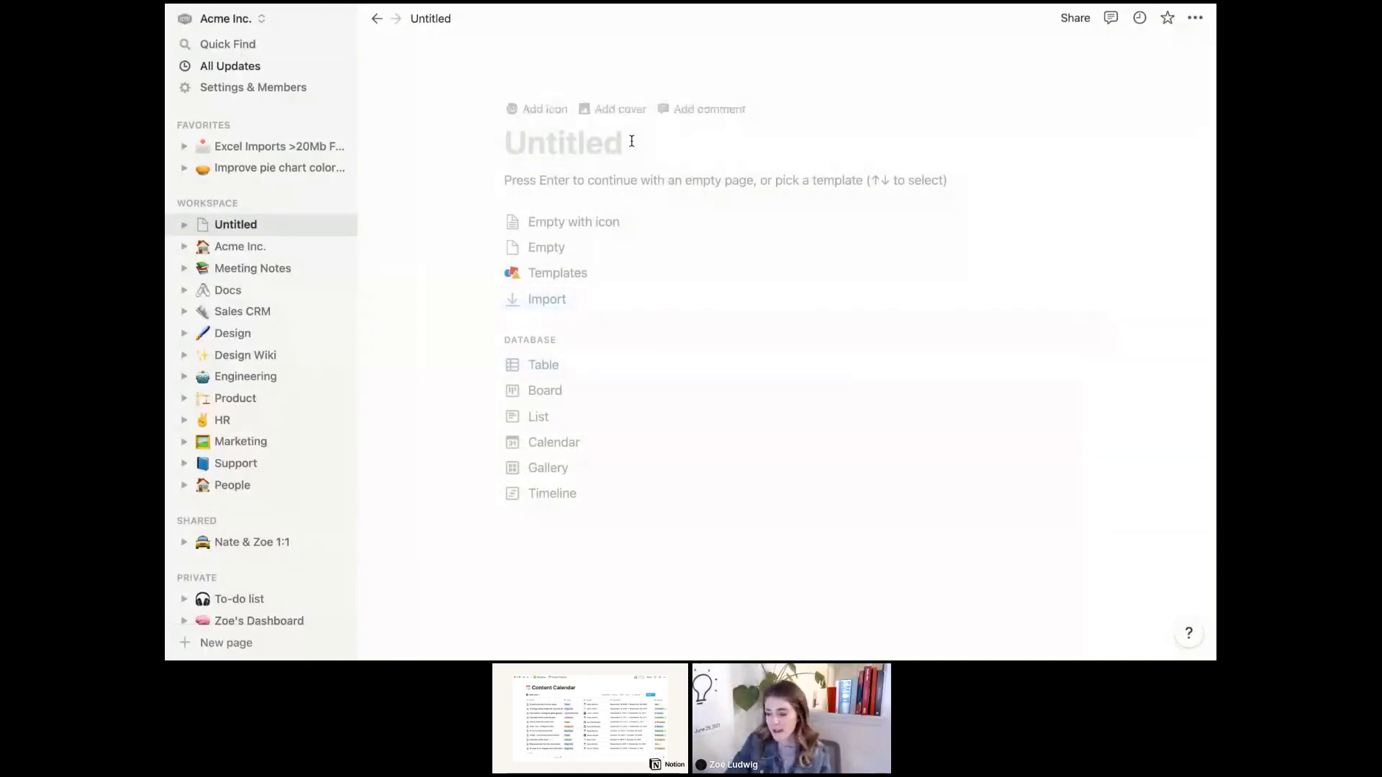
pyautogui.write('Product Ro')
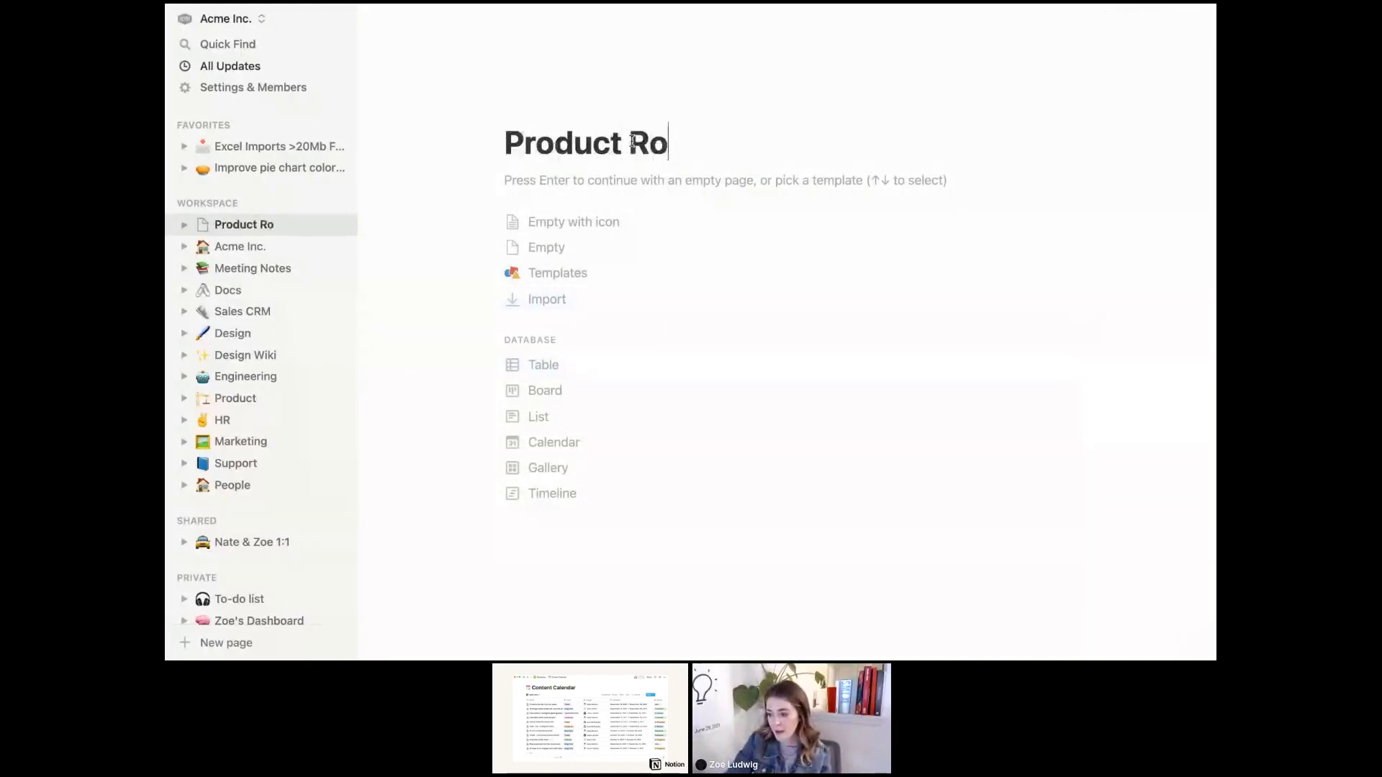
pyautogui.write('admap')
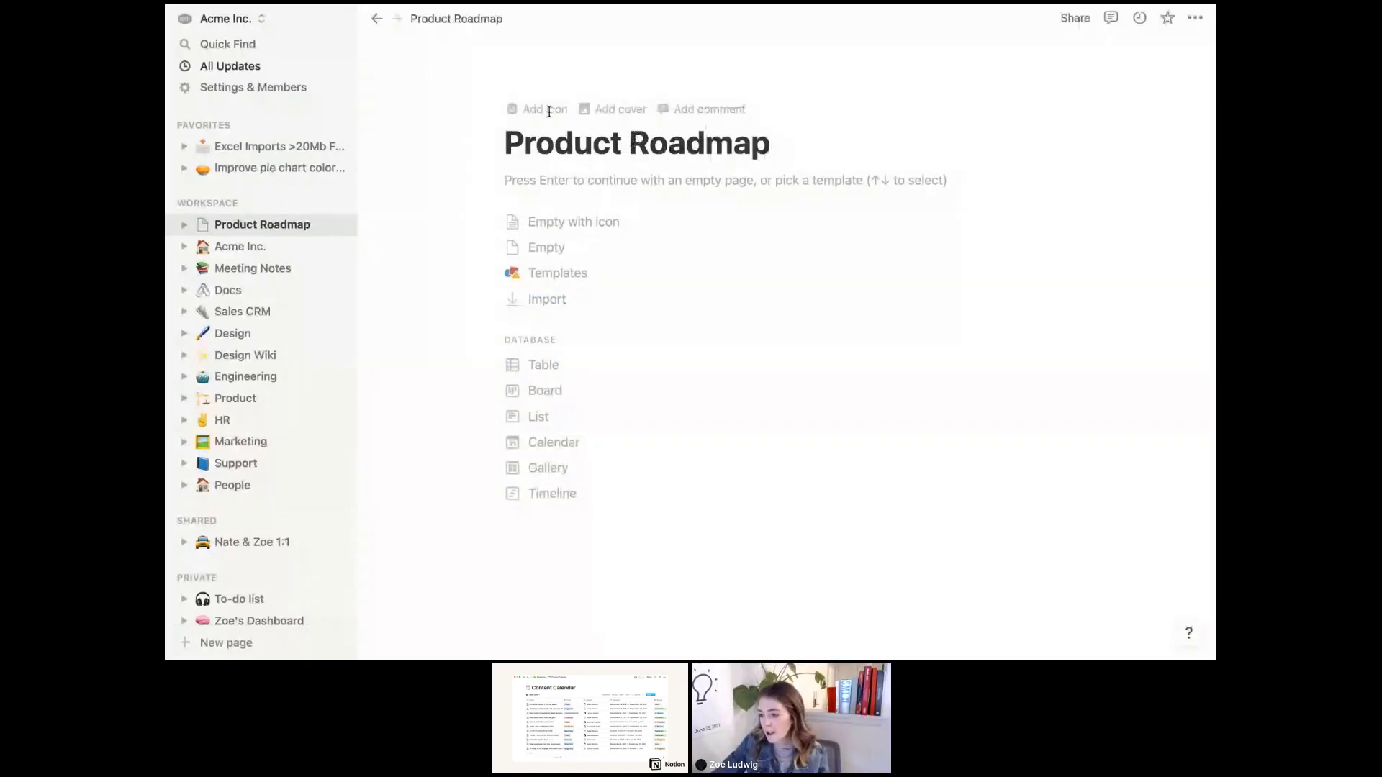
# Add an icon to the Product Roadmap page and change it to the red car emoji
pyautogui.click(545, 114)
pyautogui.click(546, 124)
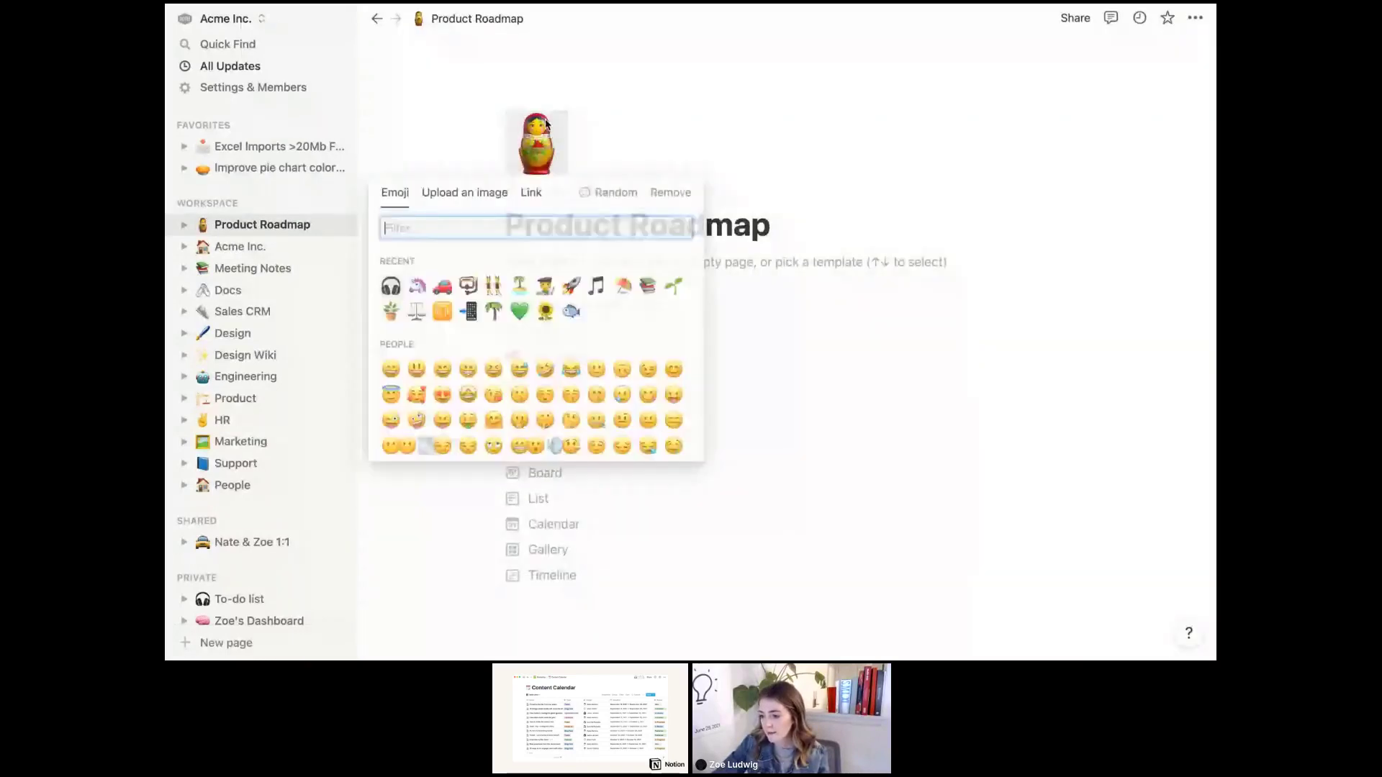
pyautogui.click(443, 287)
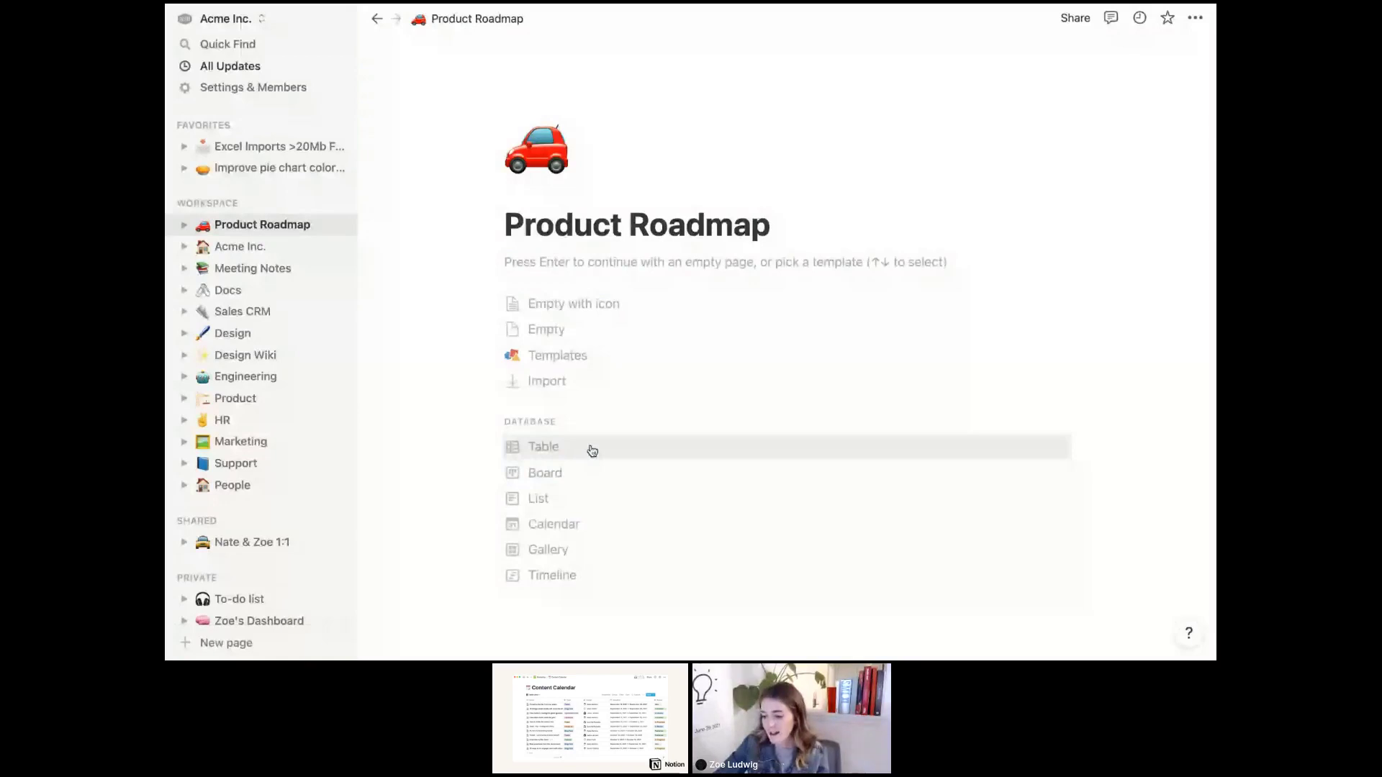
# Turn the page into a table database and look at its first blank row as a page
pyautogui.click(549, 449)
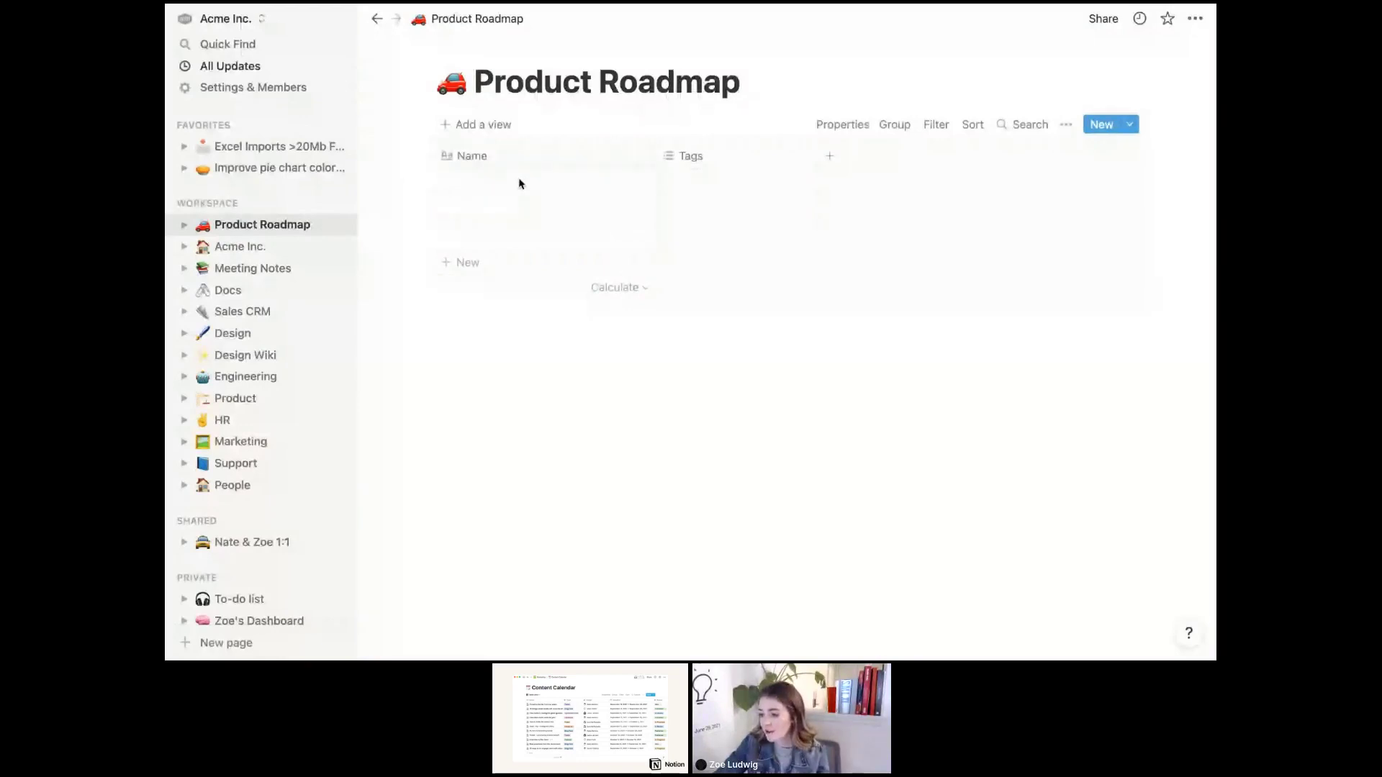
pyautogui.click(625, 186)
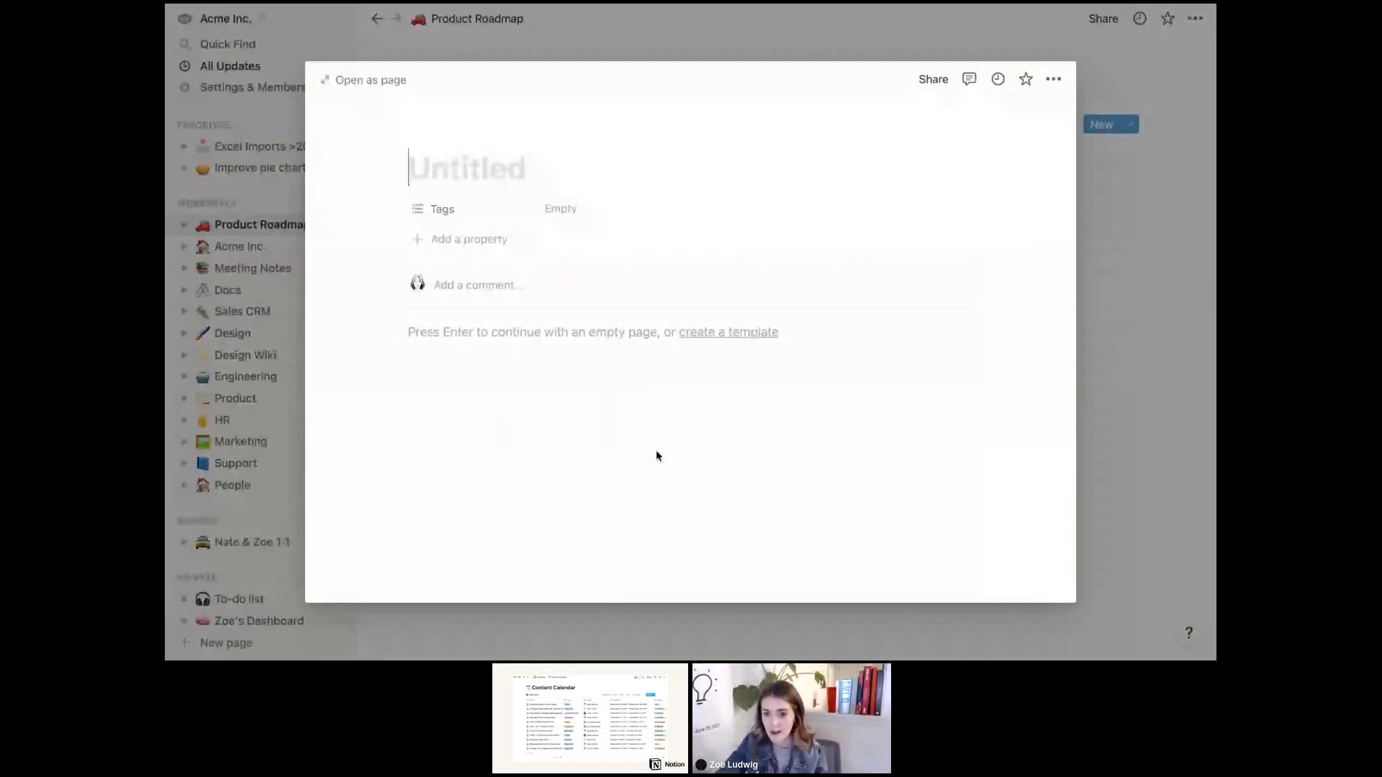
pyautogui.click(1116, 414)
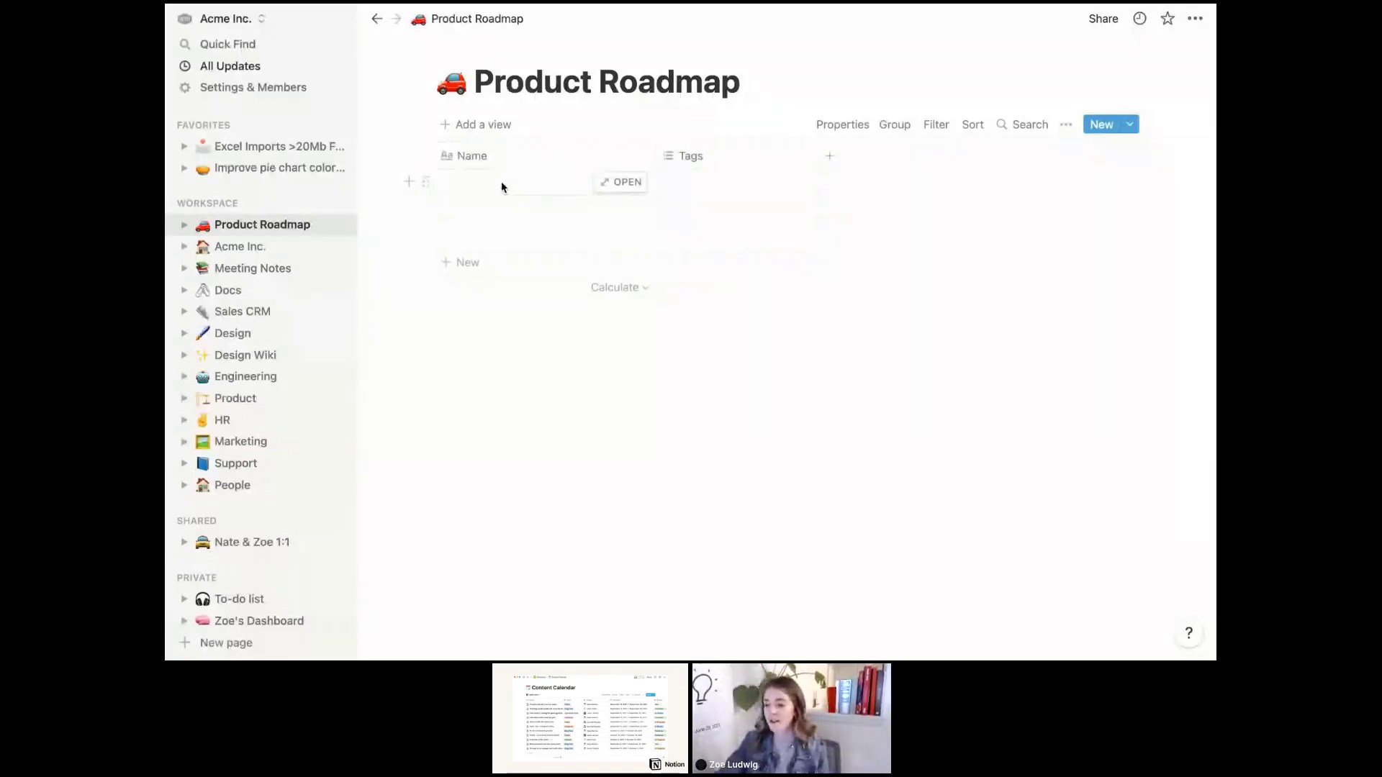
# Name the three table rows "Improve pie chart coloring", "Add language support for Japanese" and "Improve Login with Facebook experience"
pyautogui.click(501, 184)
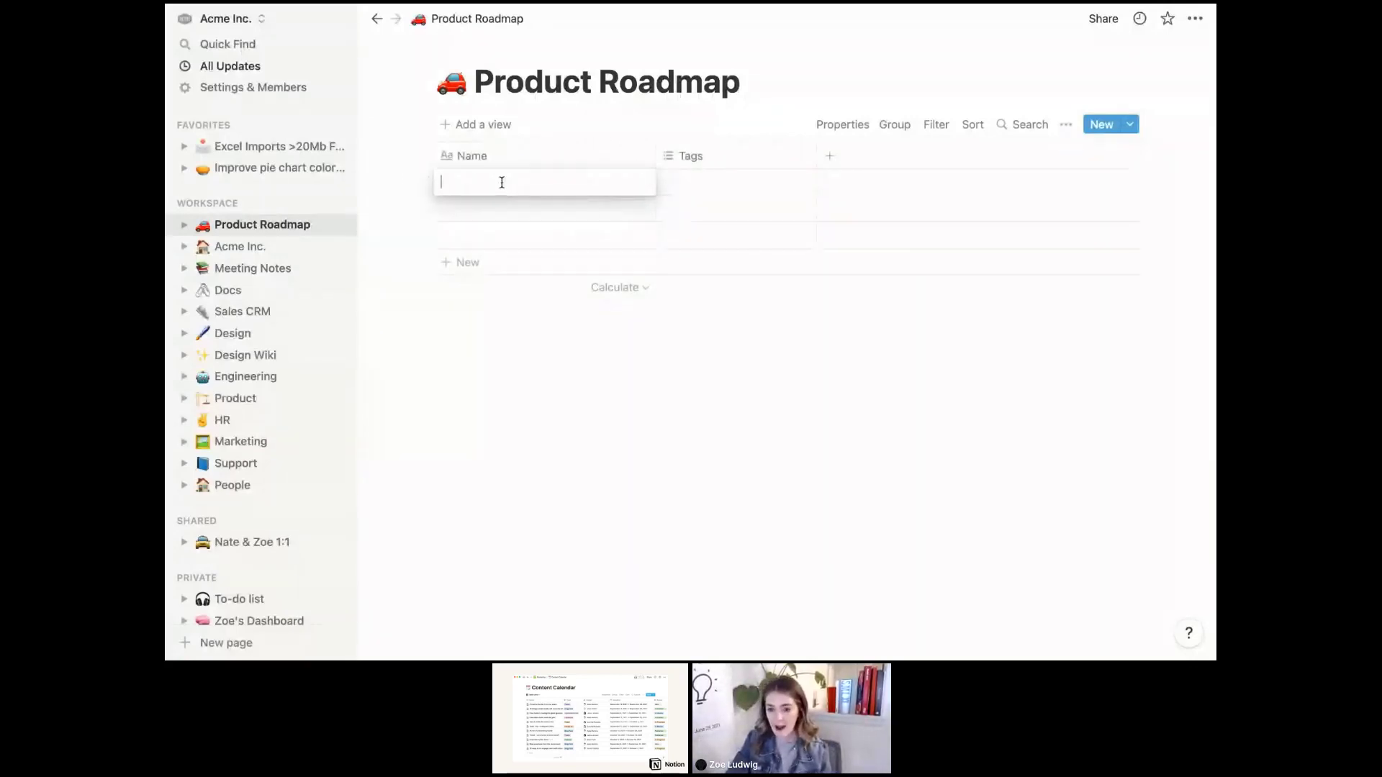
pyautogui.write('Improve ')
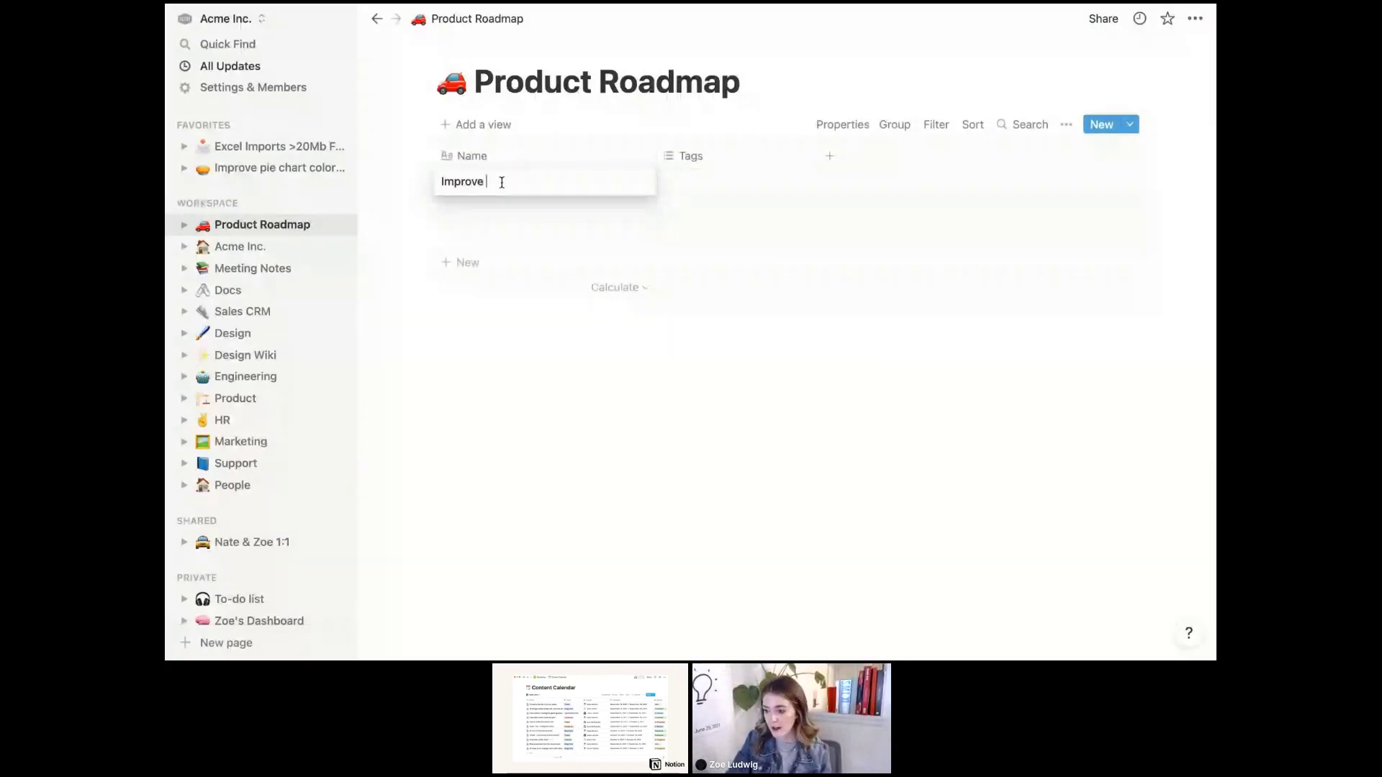
pyautogui.write('pie chart coloring')
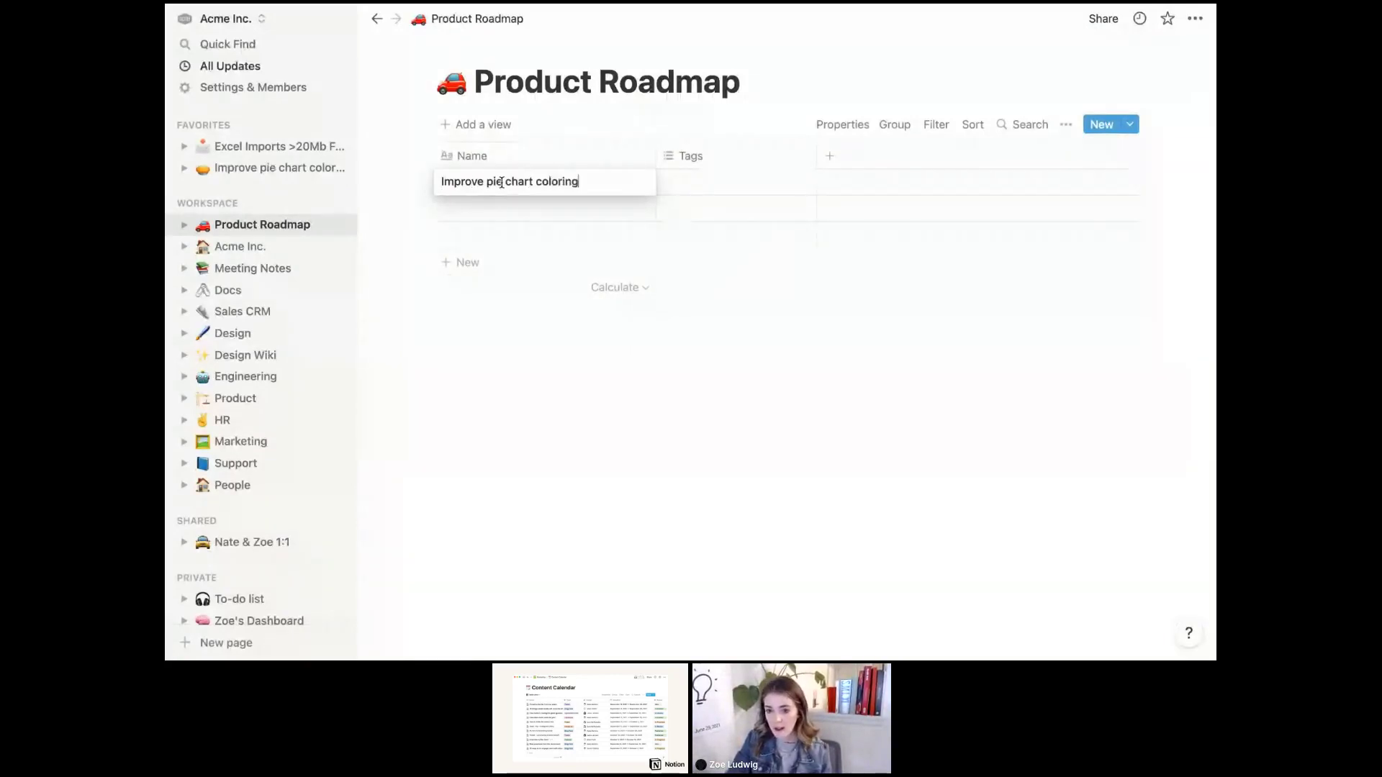
pyautogui.press('Return')
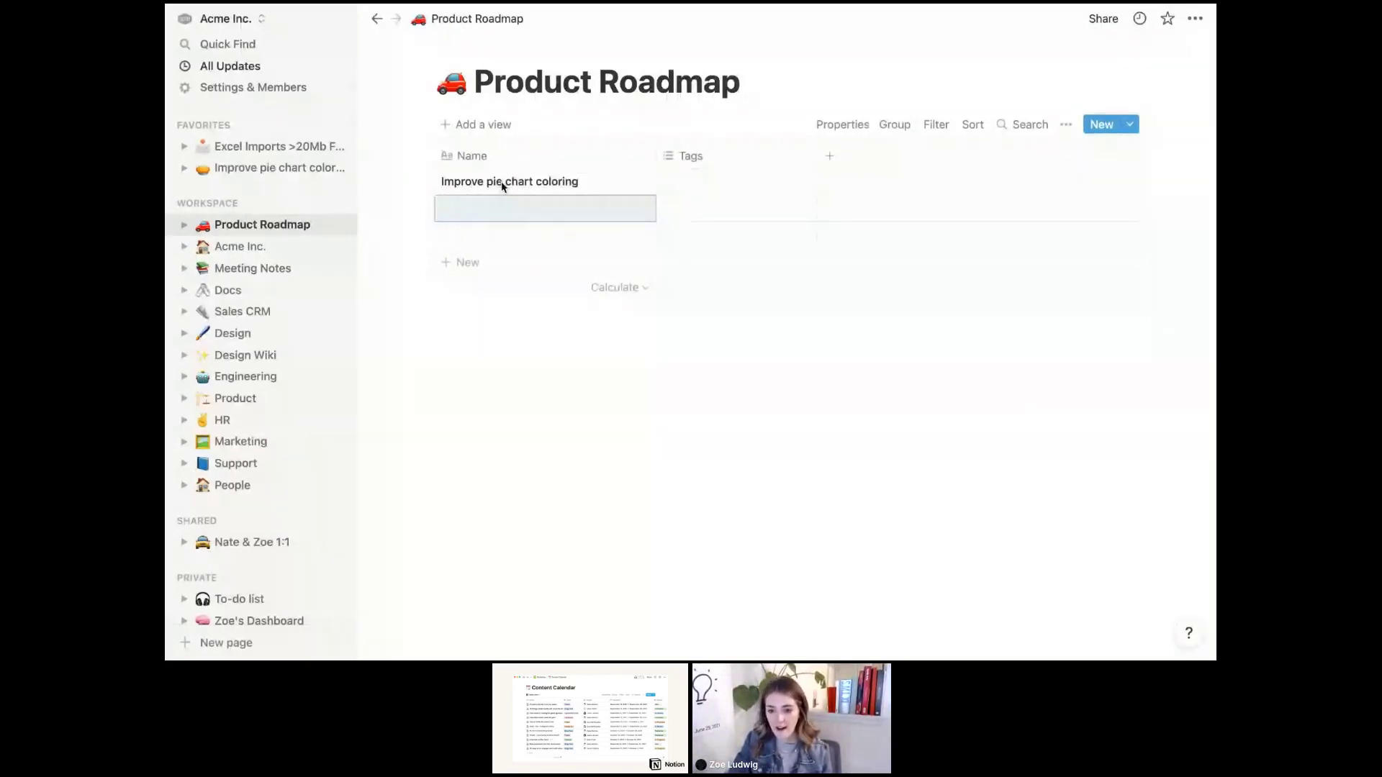
pyautogui.write('Add la')
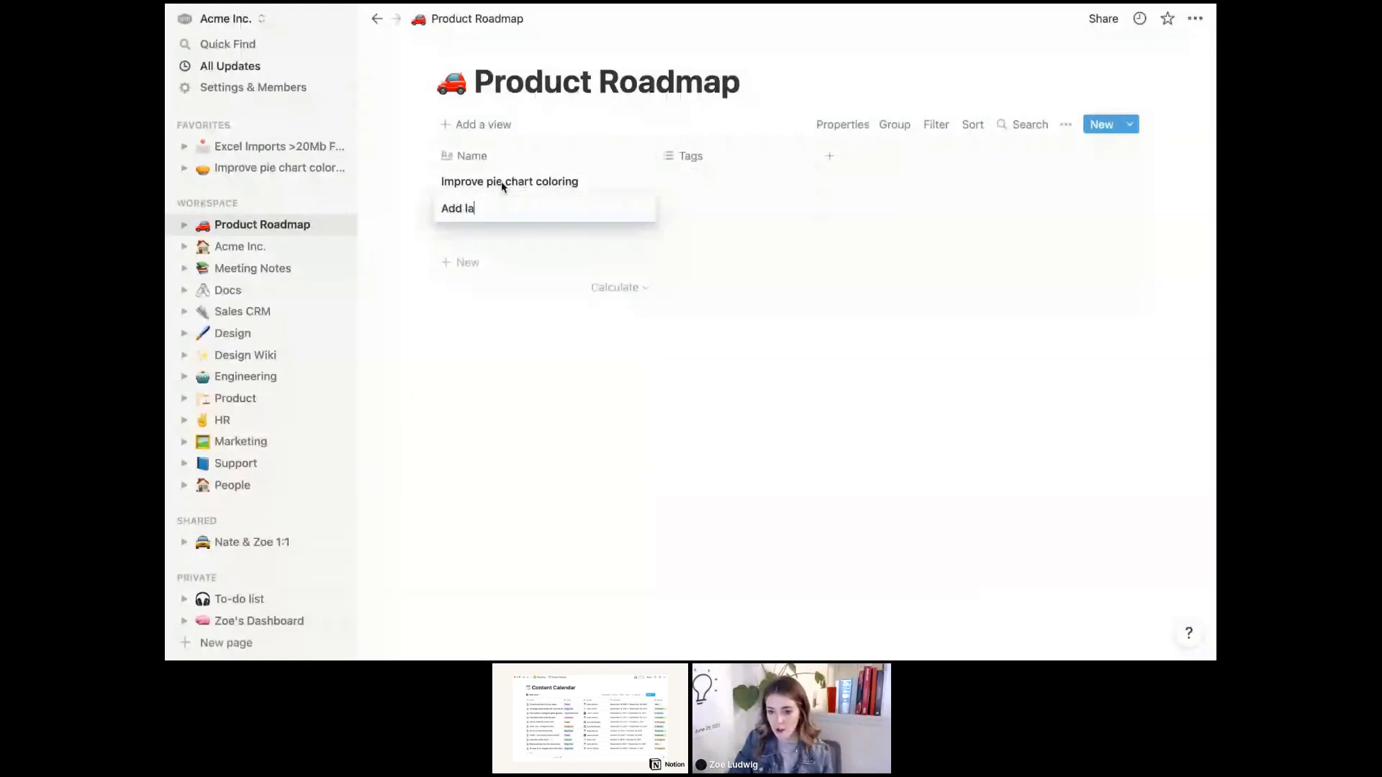
pyautogui.write('nguage support for J')
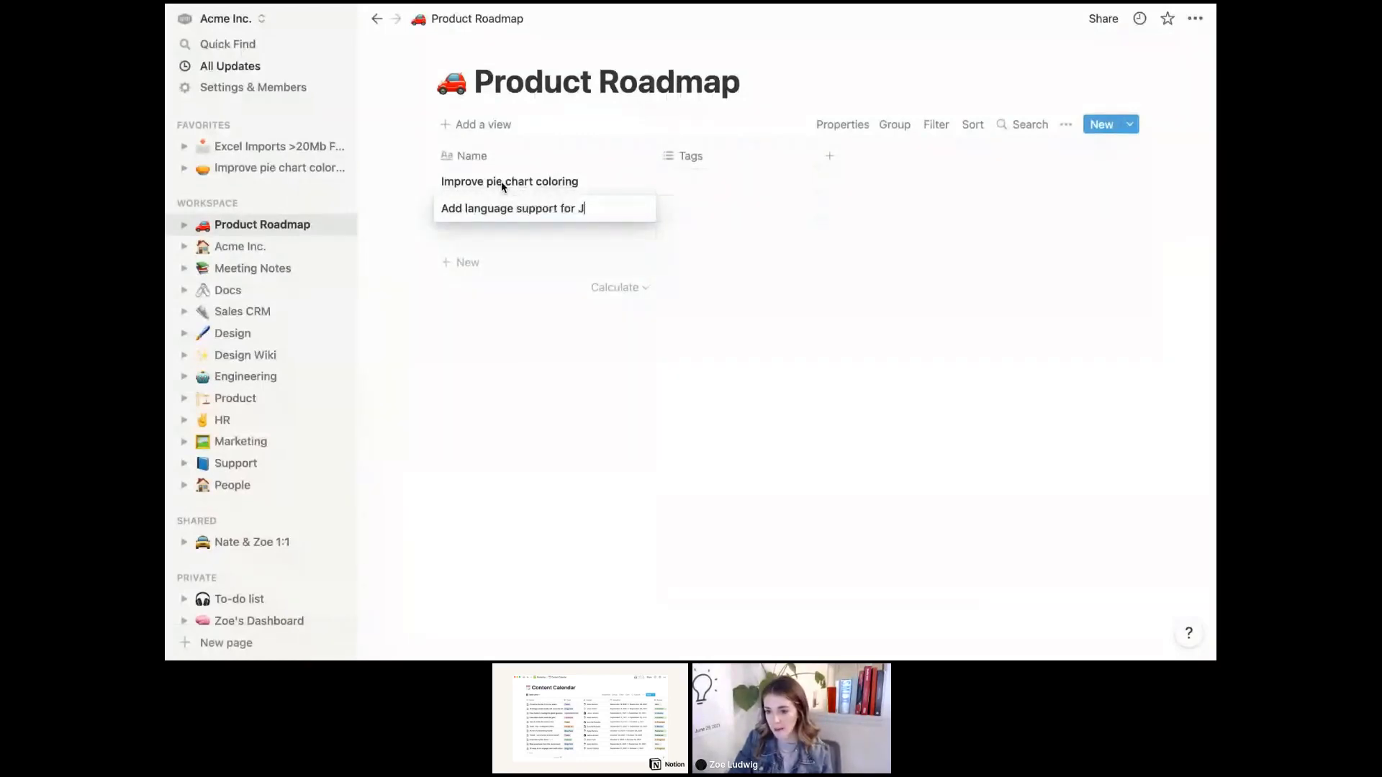
pyautogui.write('apanese')
pyautogui.press('Return')
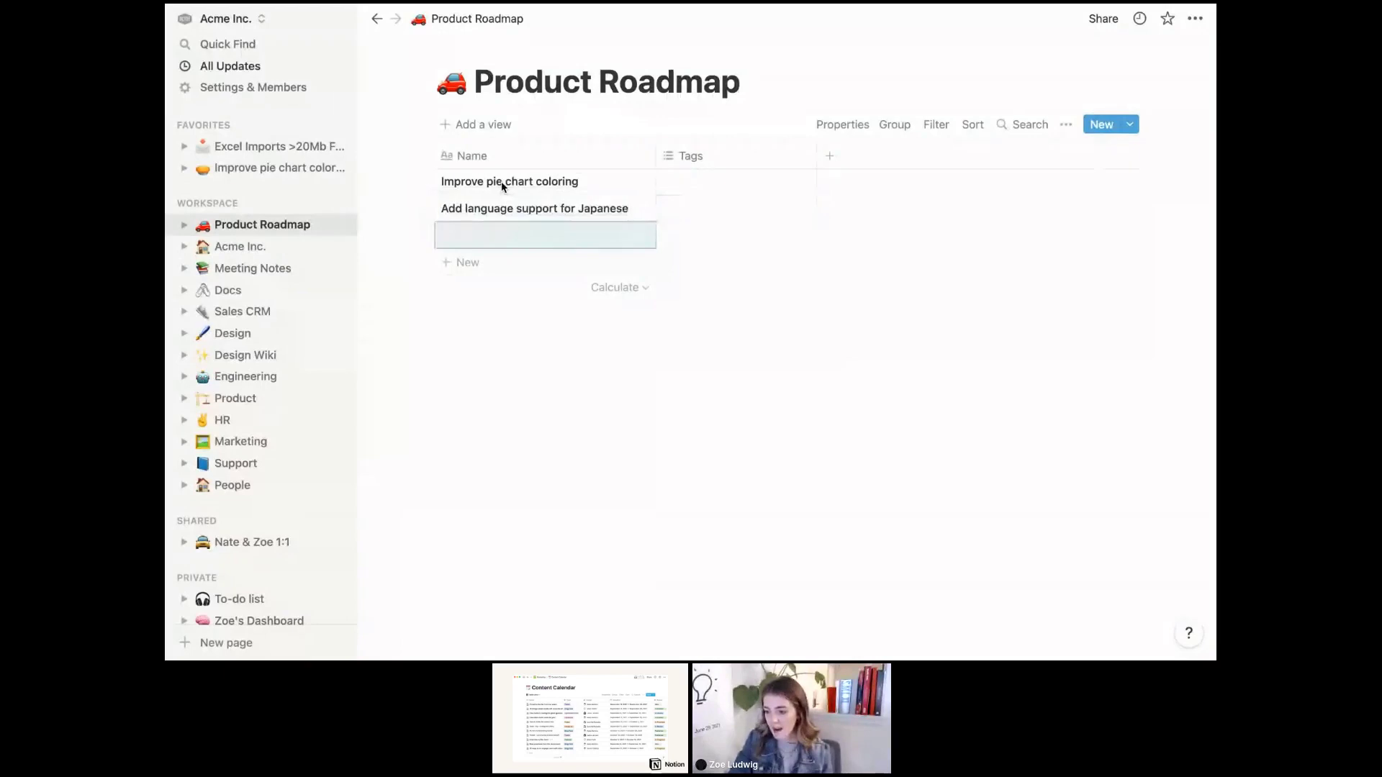
pyautogui.write('Improve Login wi')
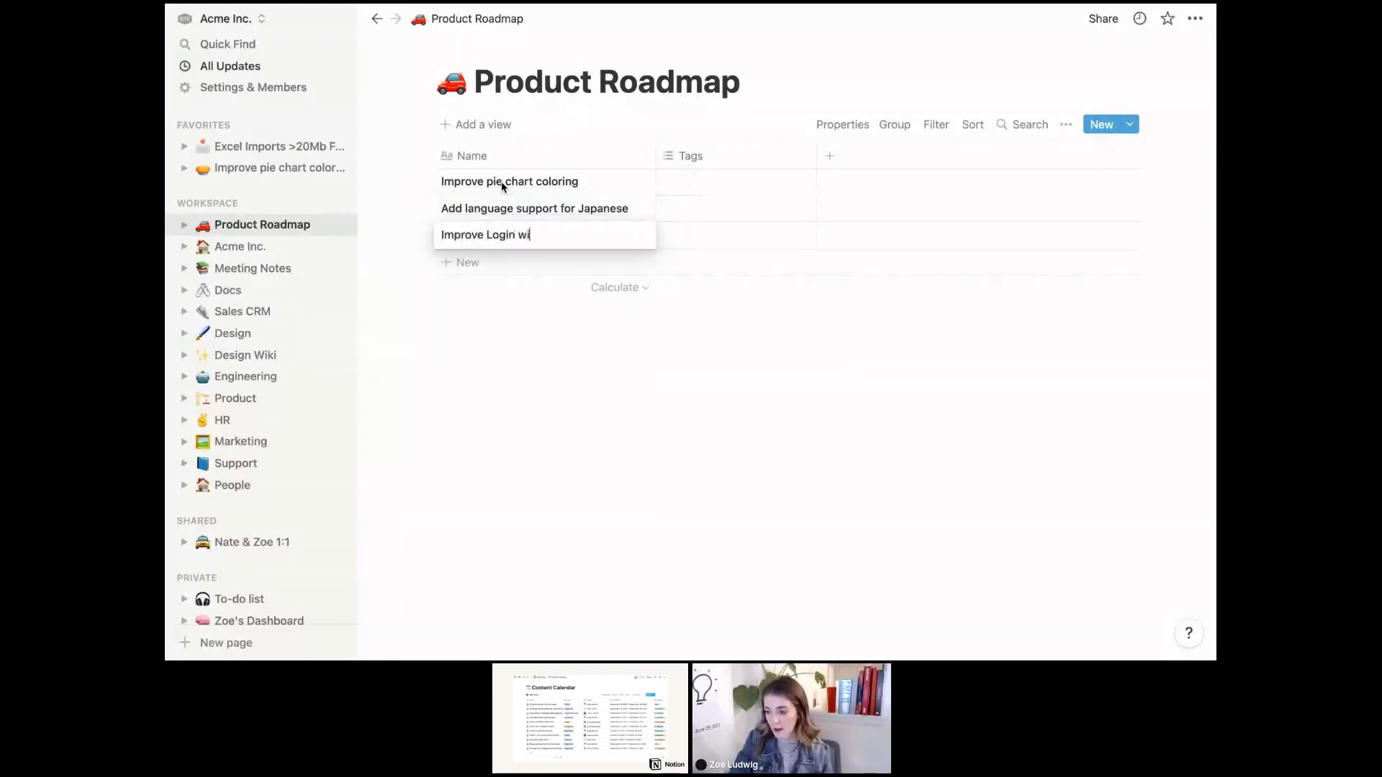
pyautogui.write('th Facebook expe')
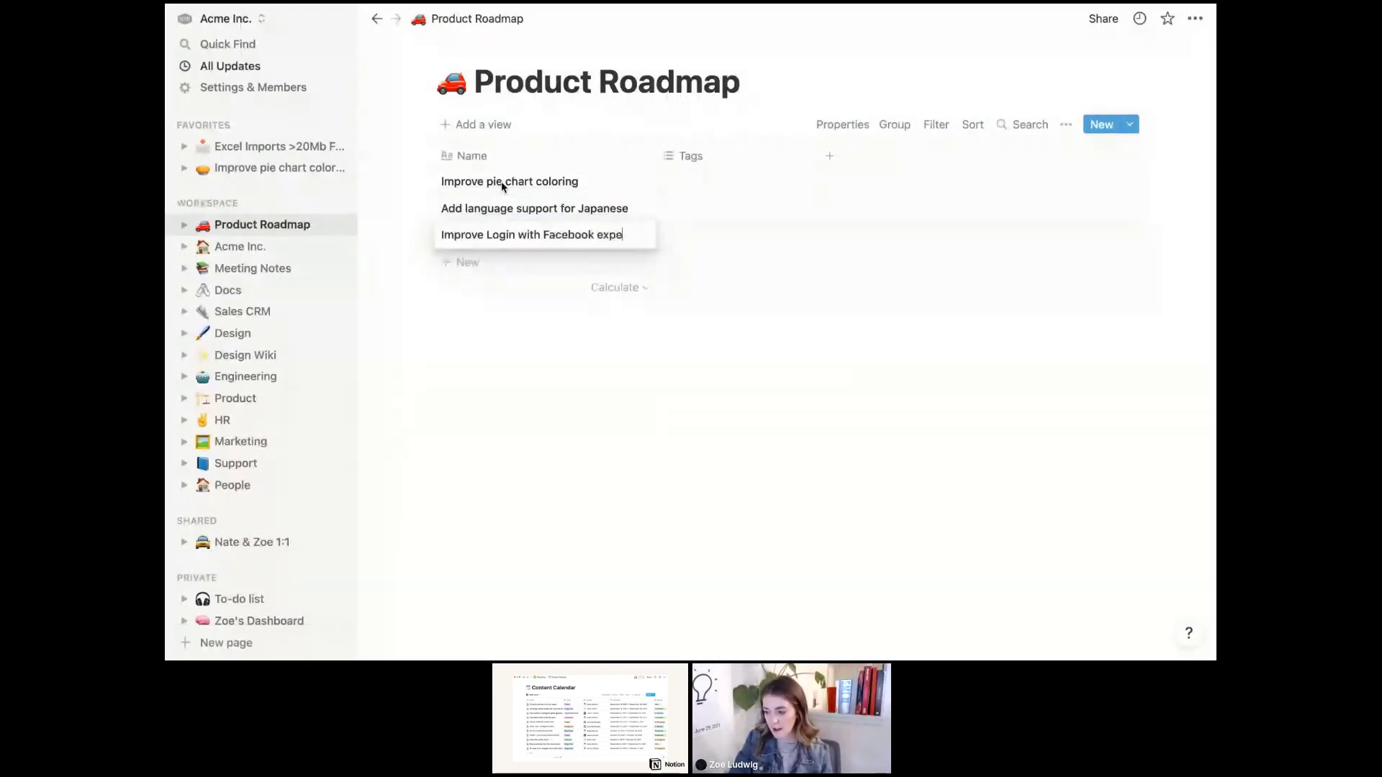
pyautogui.write('rience')
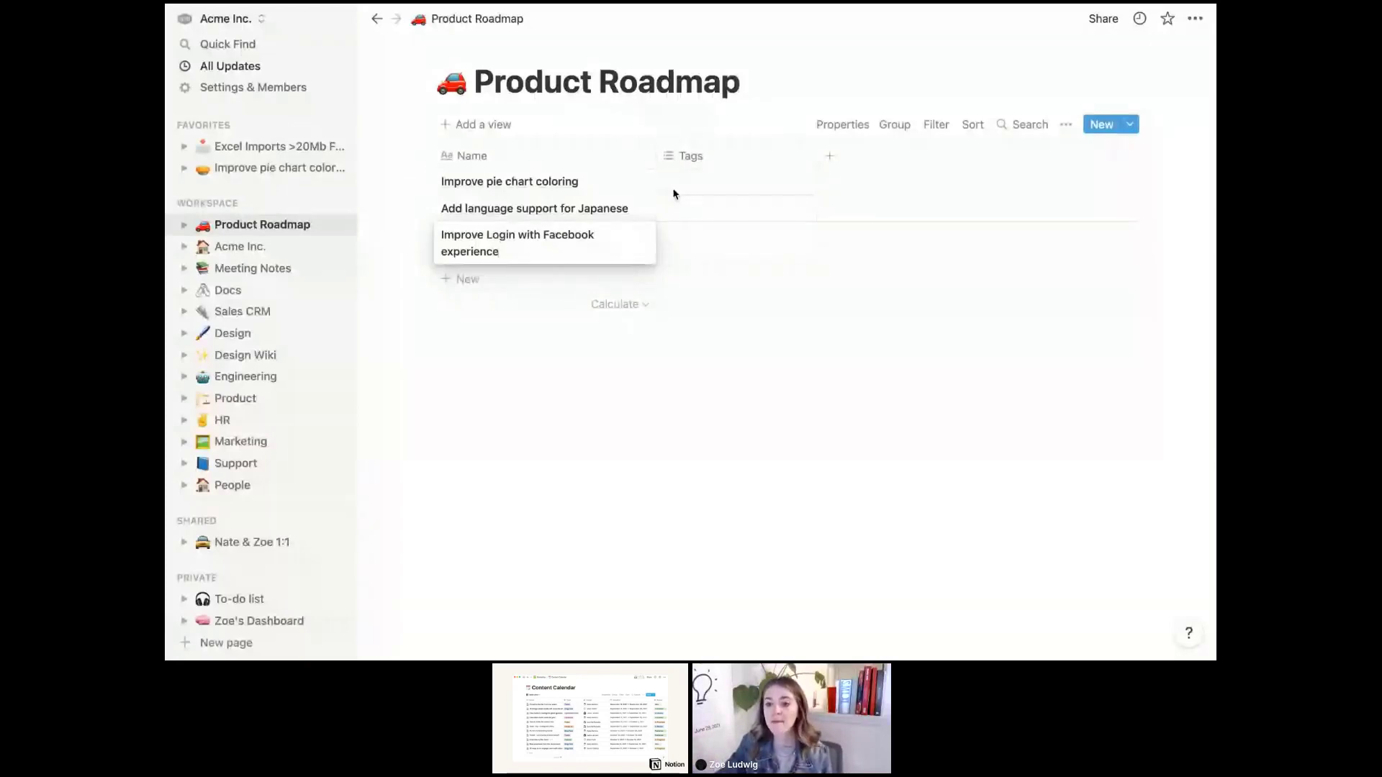
# Rename the table's Tags property to "Type"
pyautogui.moveTo(189, 9)
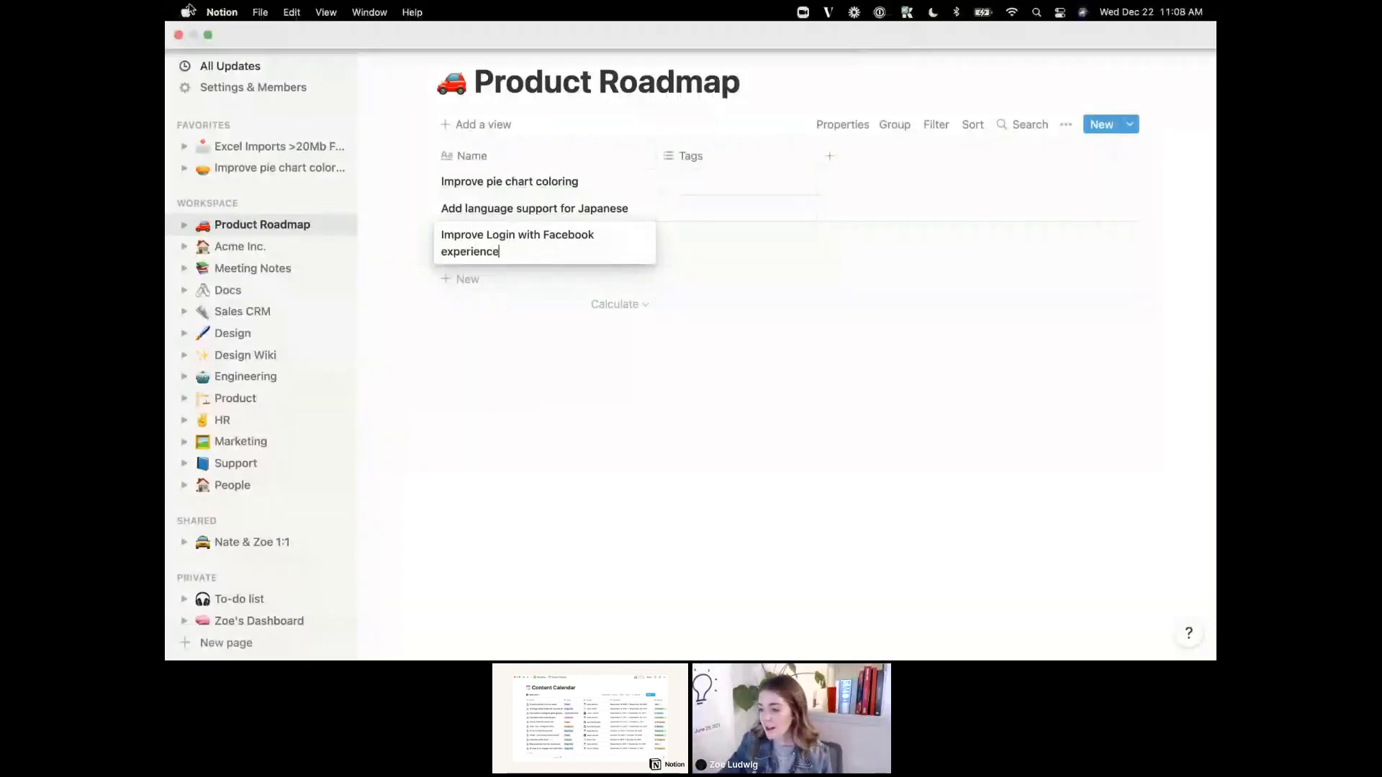
pyautogui.click(691, 156)
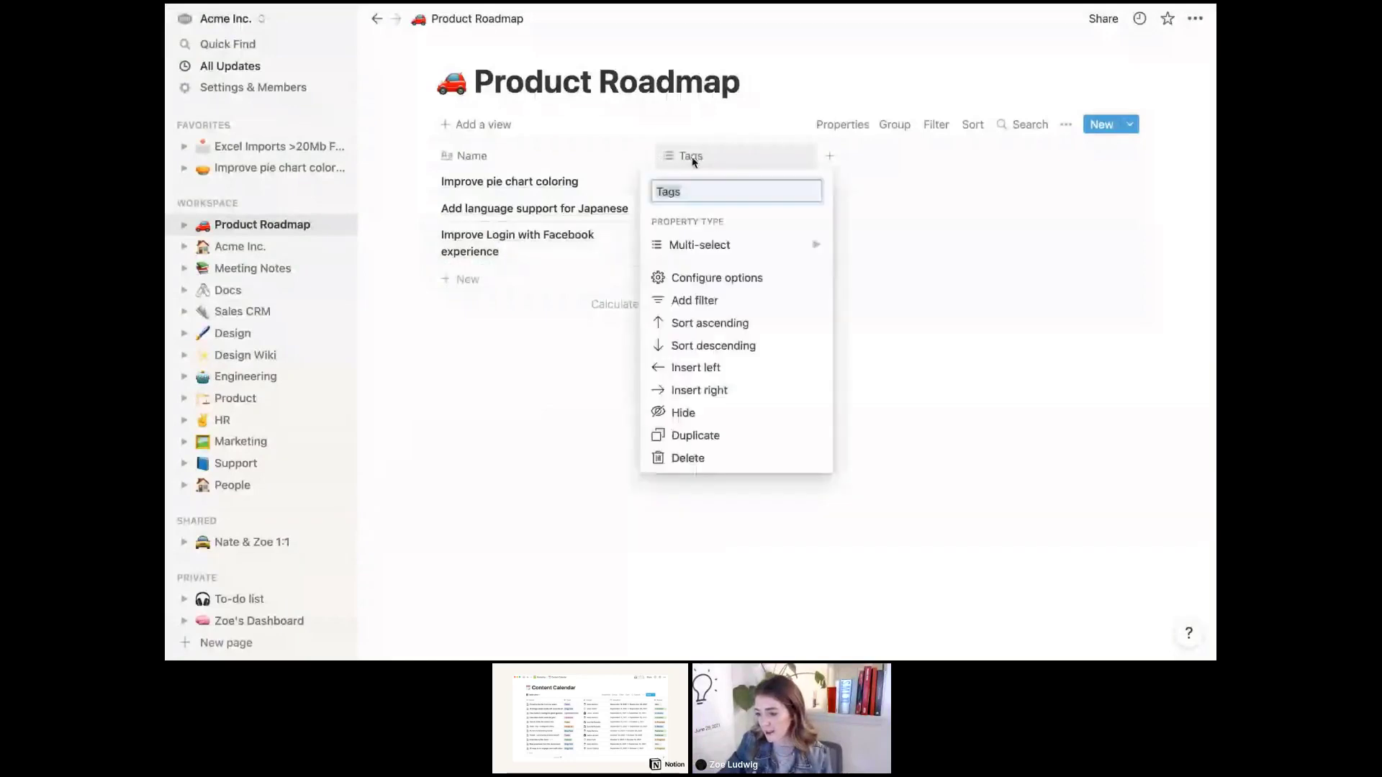
pyautogui.write('Type')
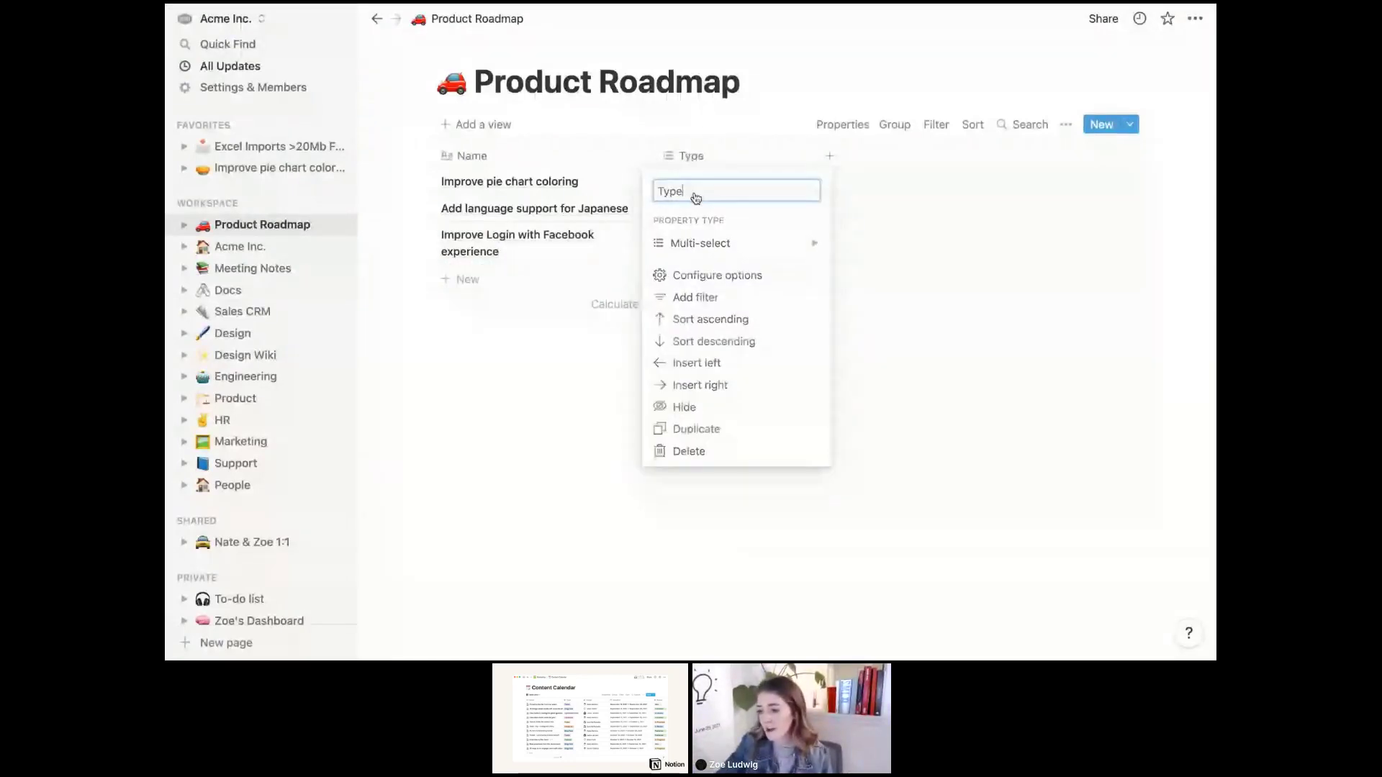
pyautogui.press('Return')
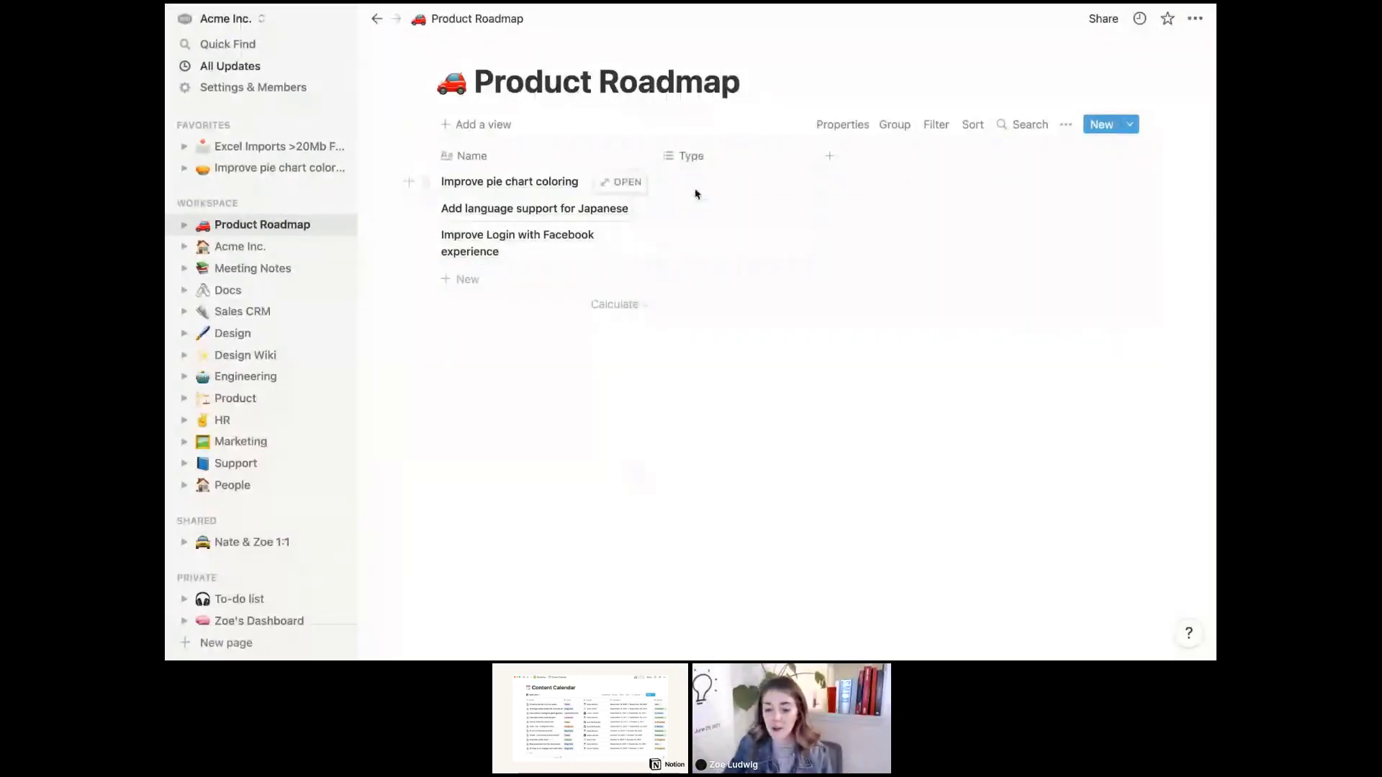
# Create and assign Type options: Task for the pie chart row, Epic for Japanese language support, and Bug for the Facebook login row
pyautogui.click(696, 183)
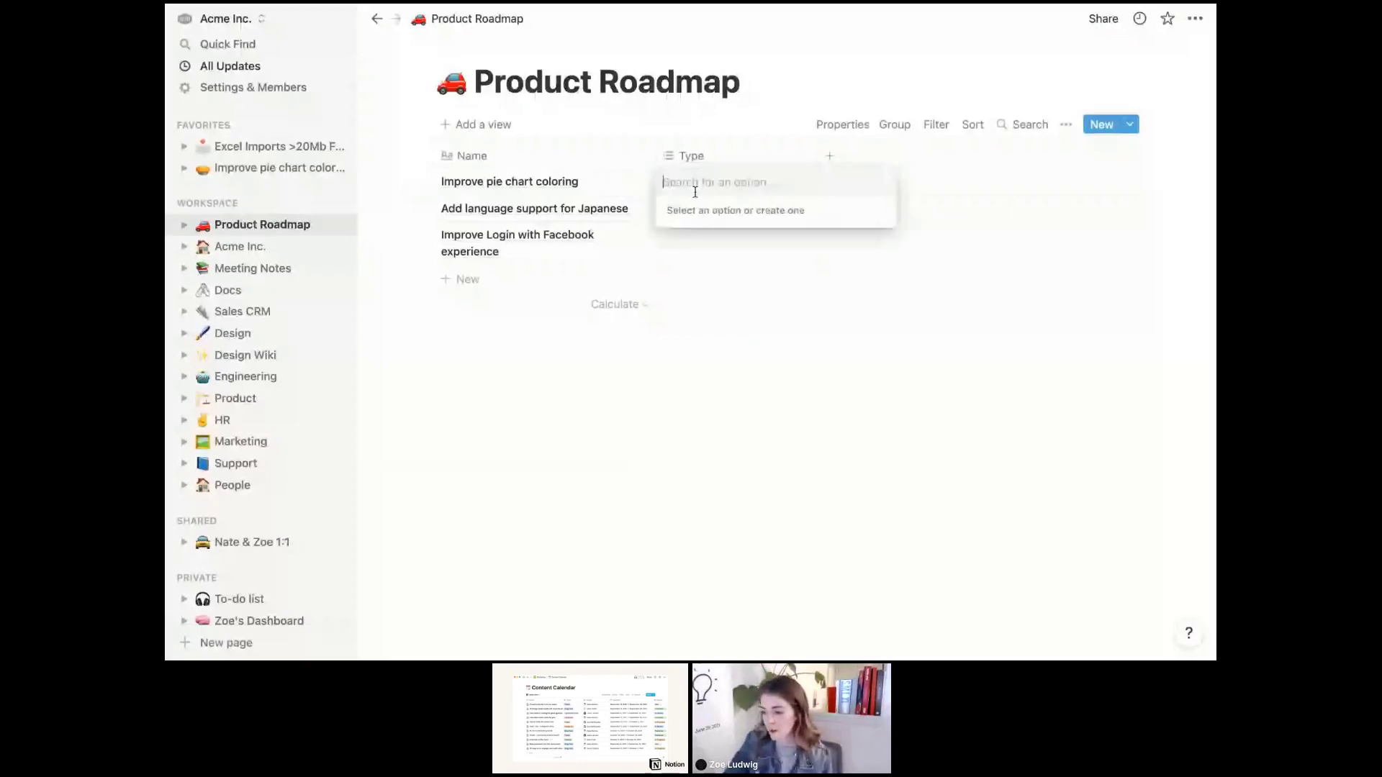
pyautogui.write('Tas')
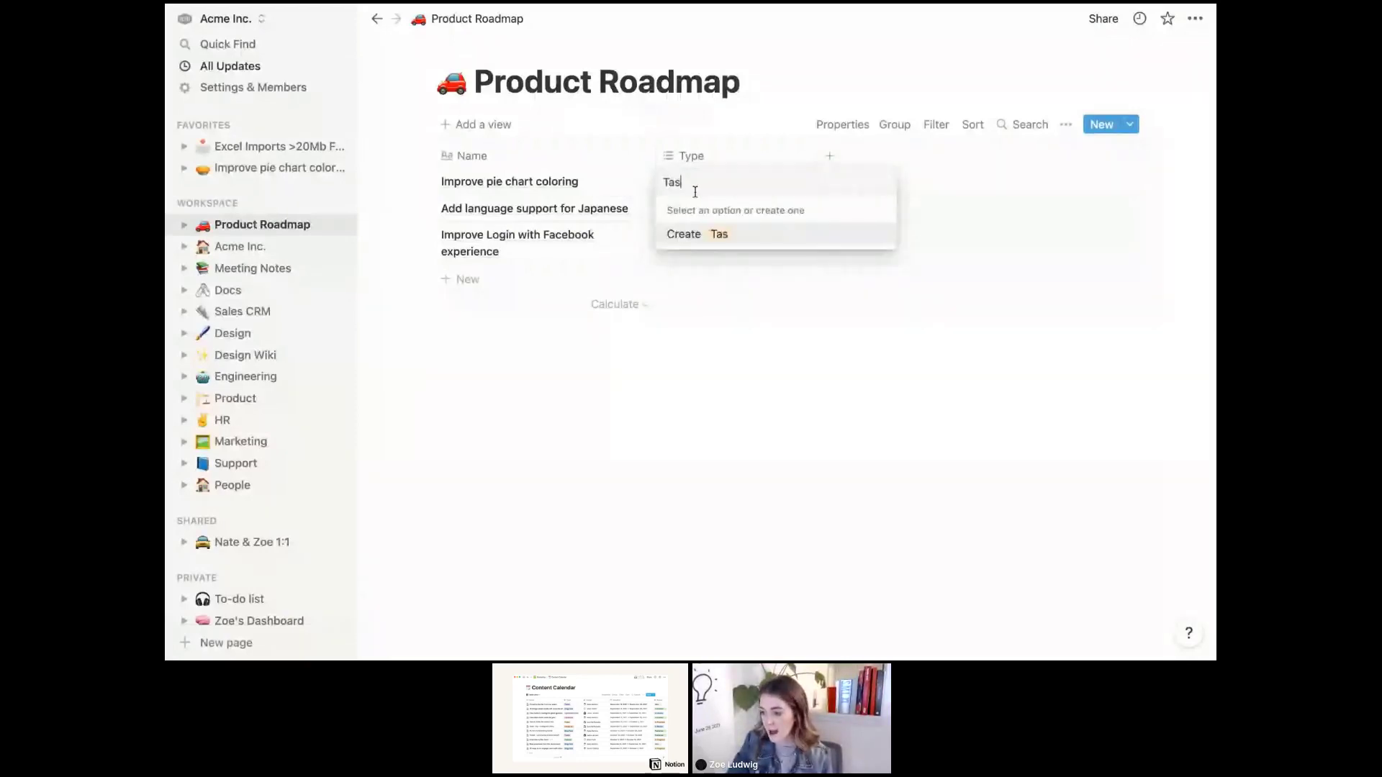
pyautogui.write('k')
pyautogui.press('Return')
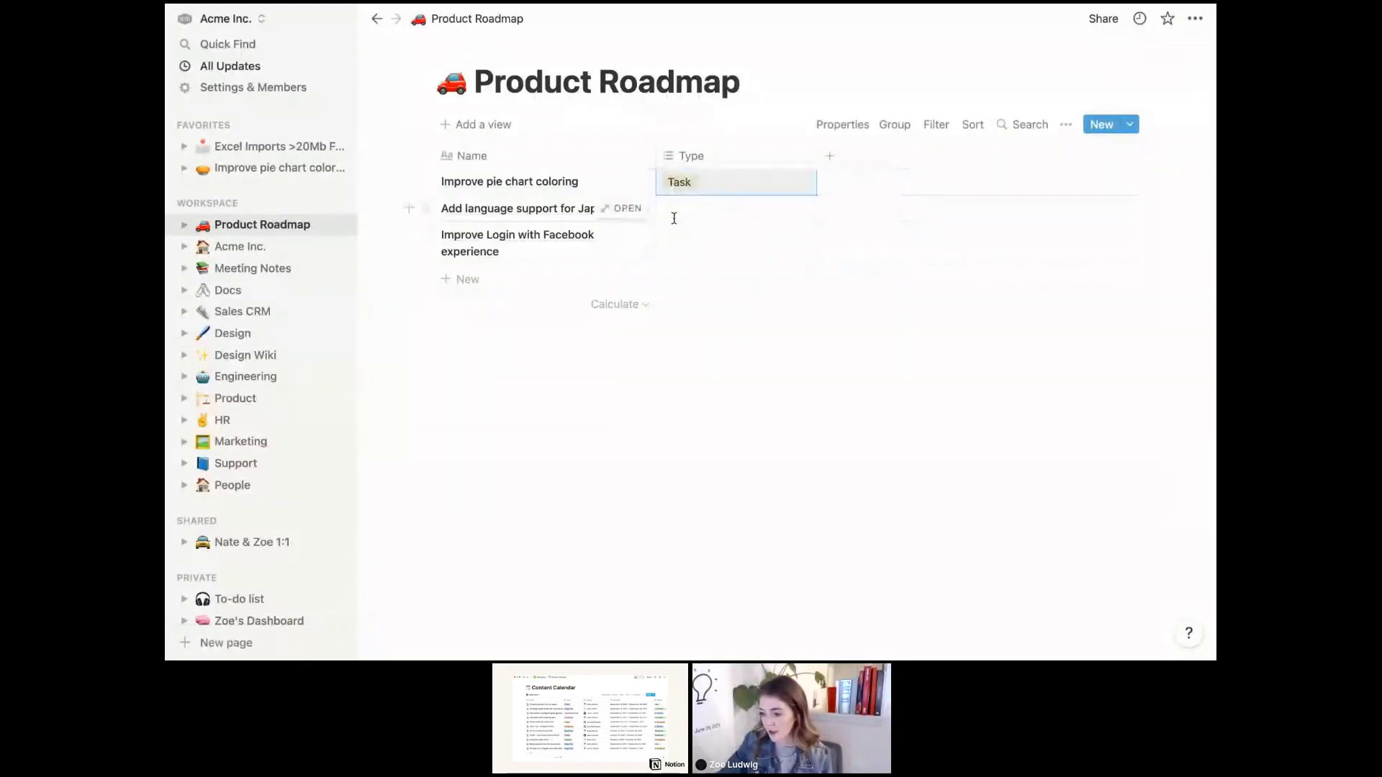
pyautogui.click(674, 218)
pyautogui.write('Epic')
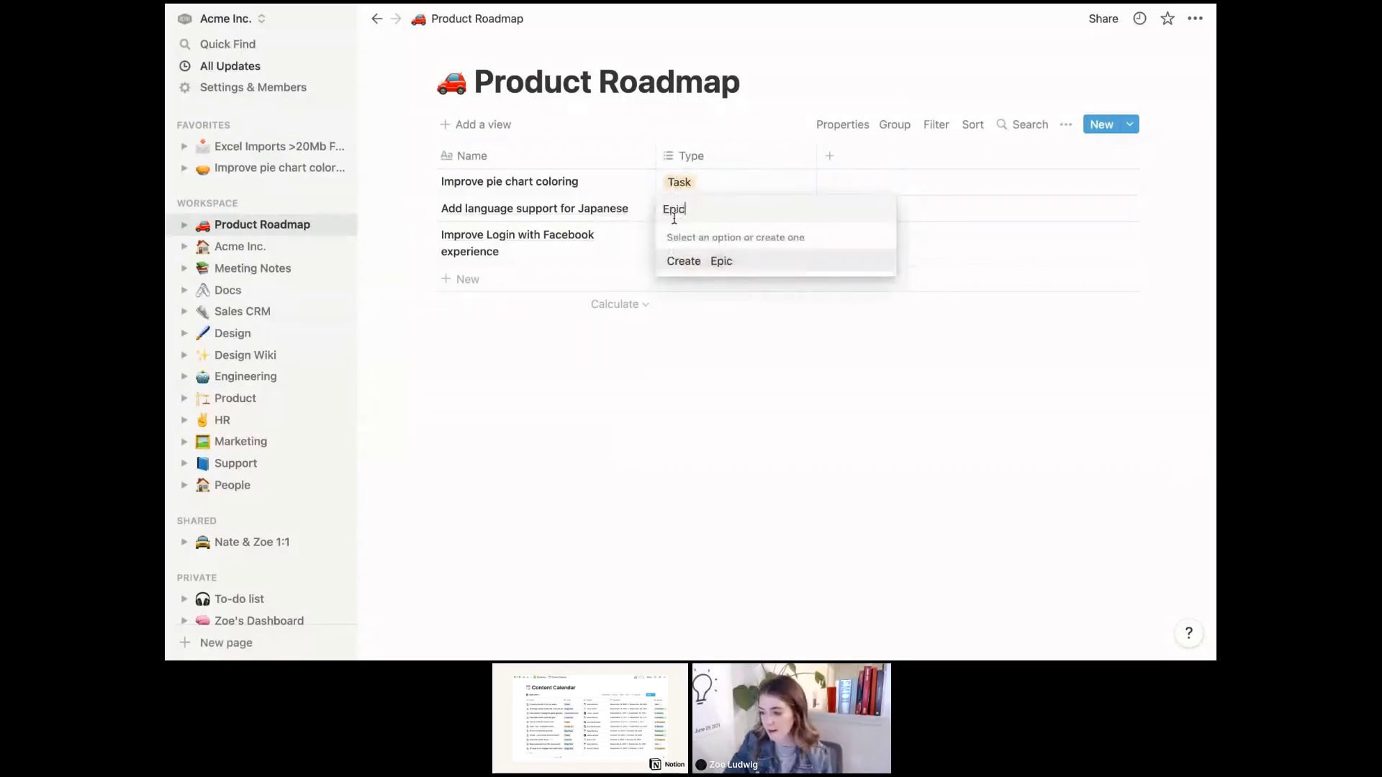
pyautogui.press('Return')
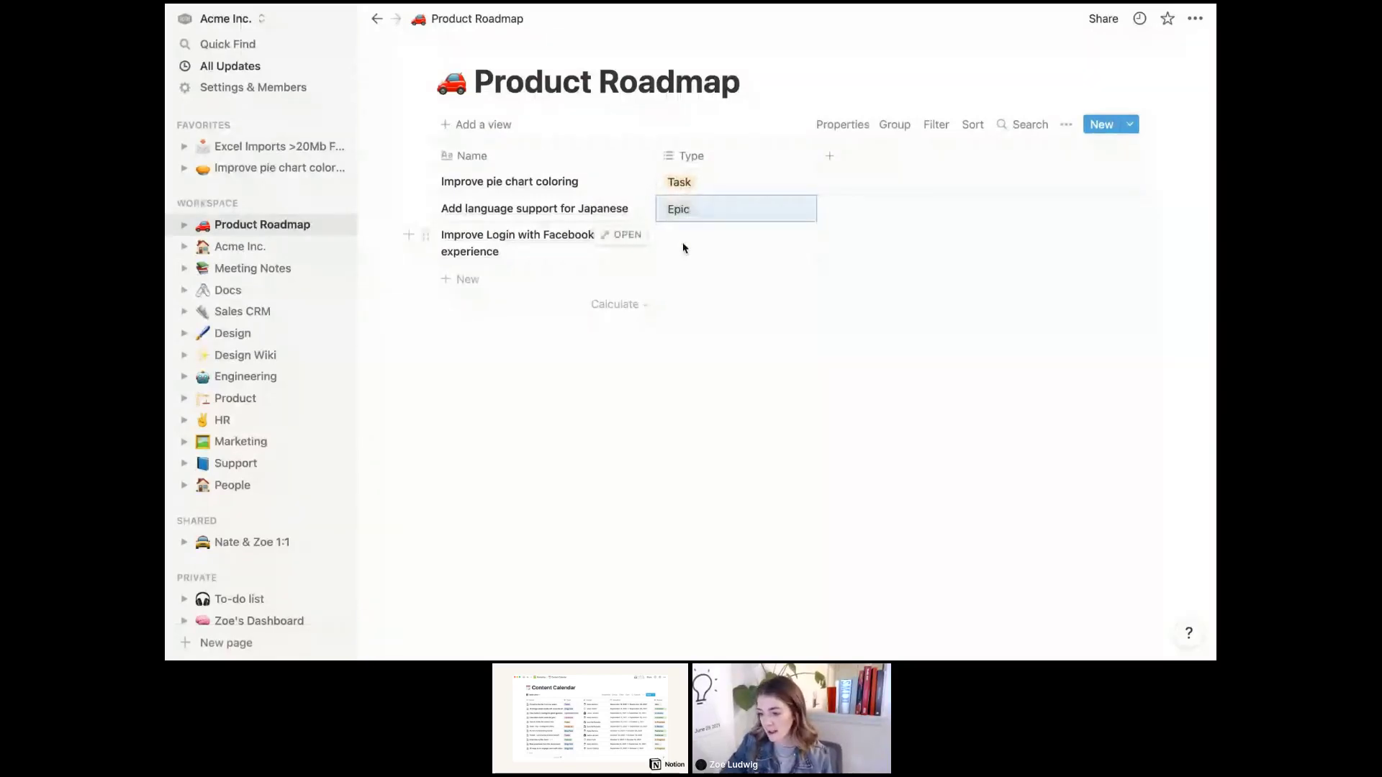
pyautogui.click(683, 248)
pyautogui.write('Bug')
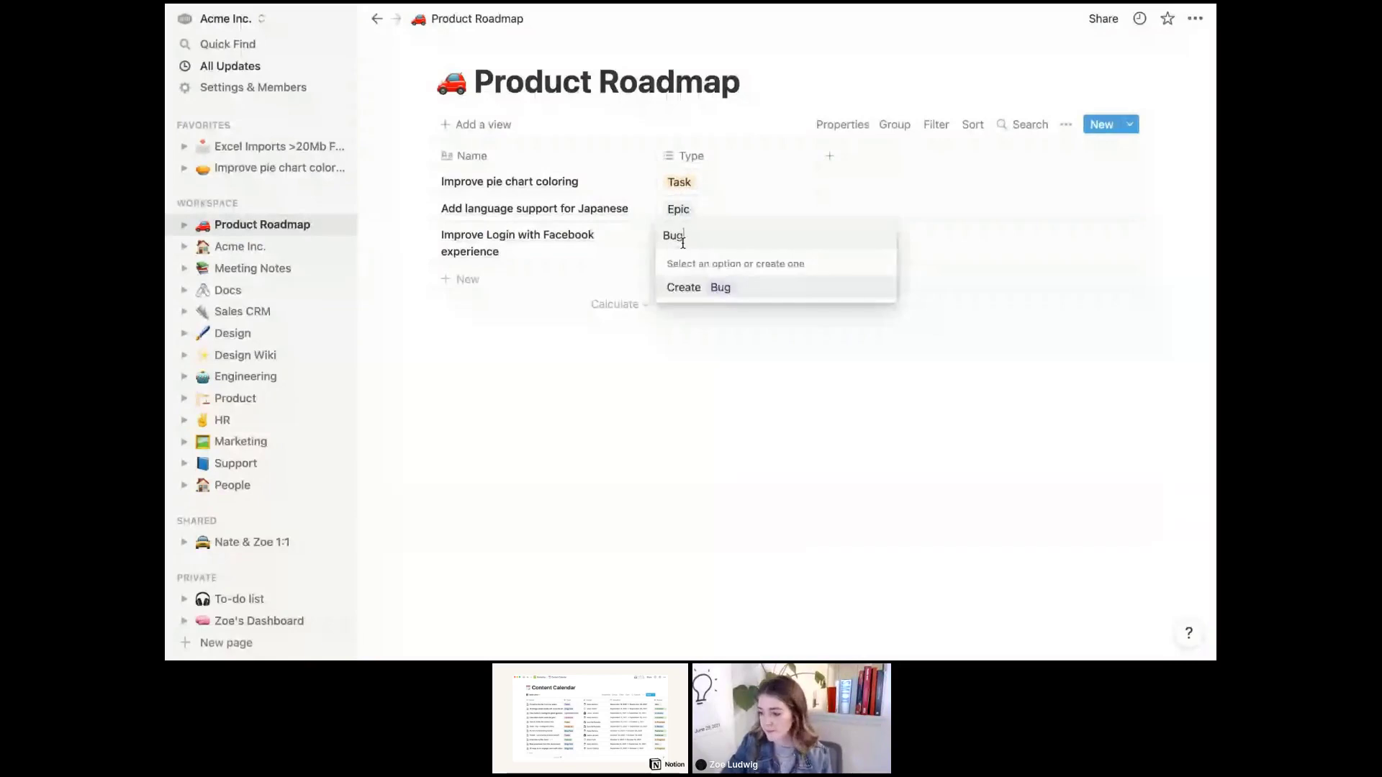
pyautogui.press('Return')
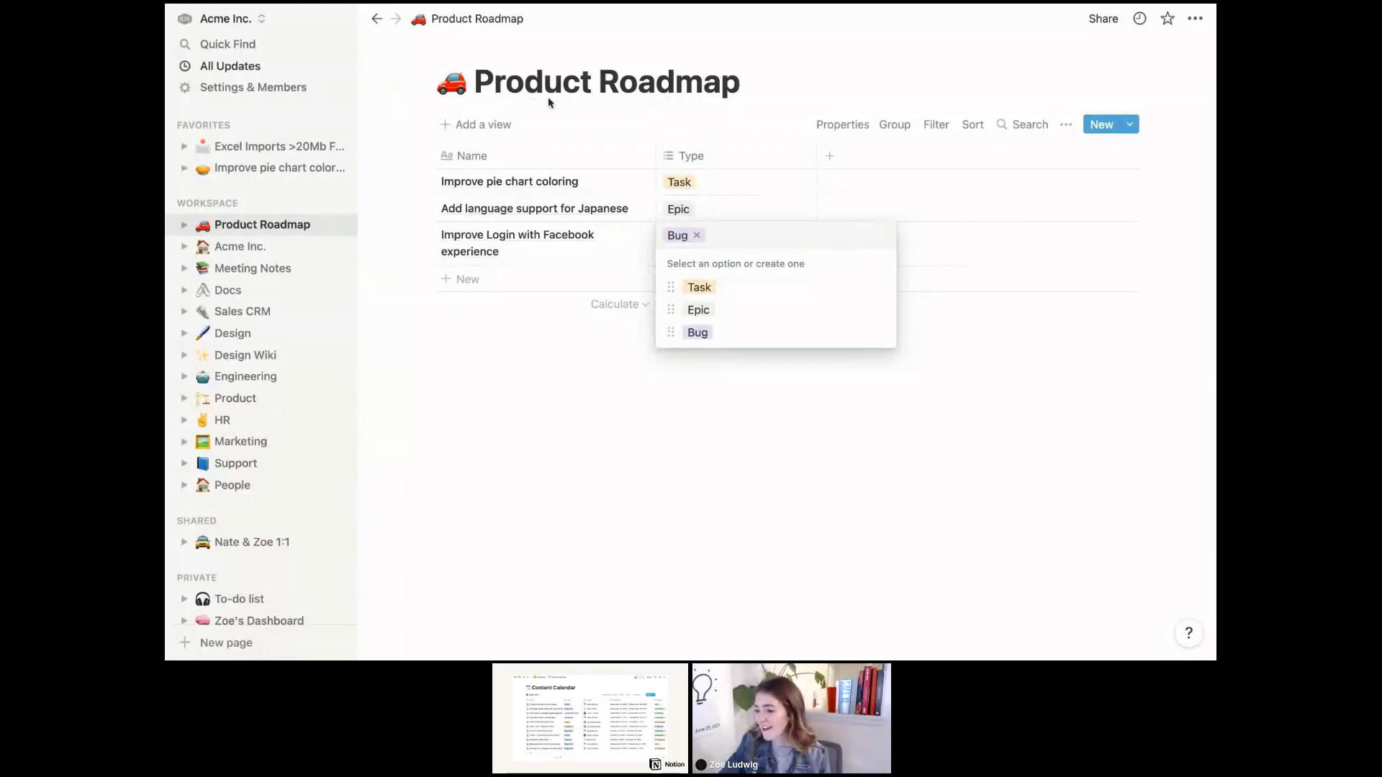
pyautogui.click(830, 158)
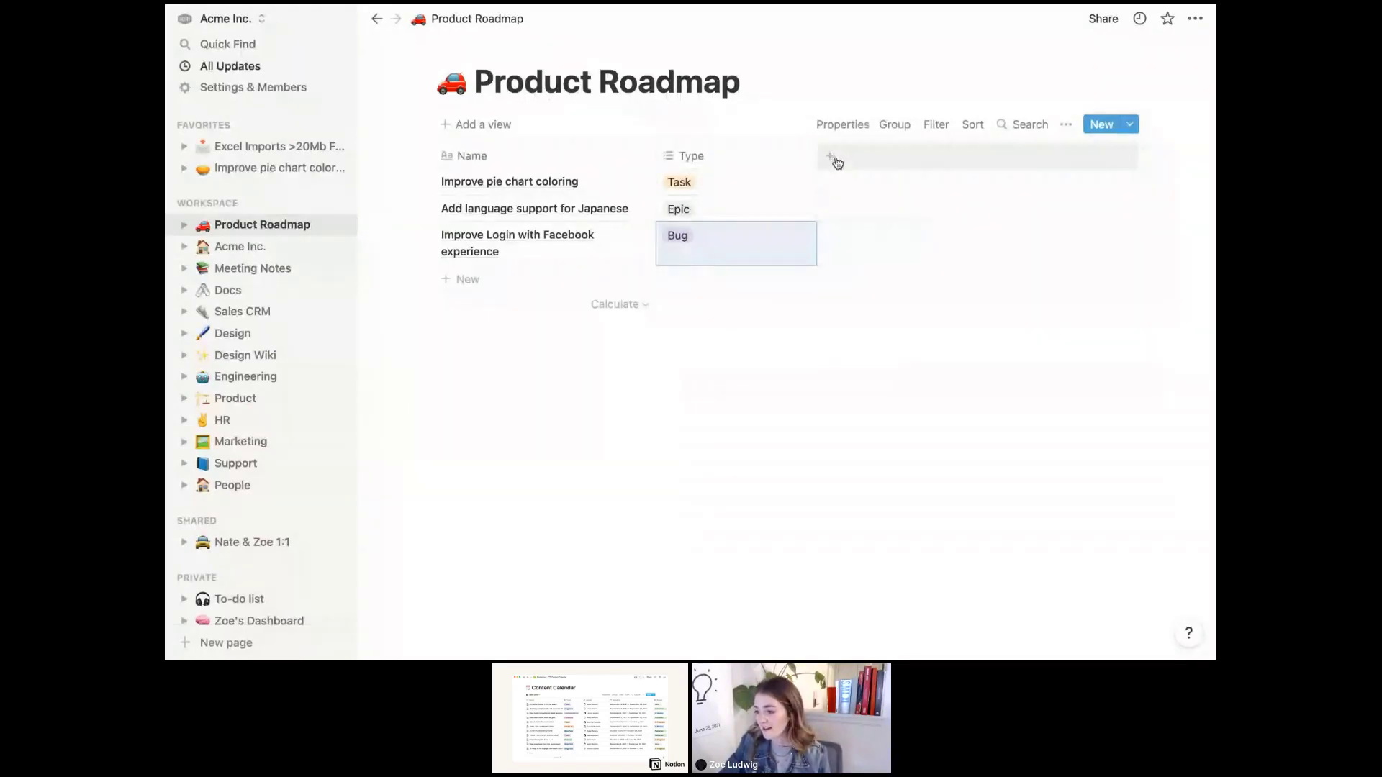
# Add a new property of type Select to the table and name it "Status"
pyautogui.click(830, 159)
pyautogui.moveTo(868, 246)
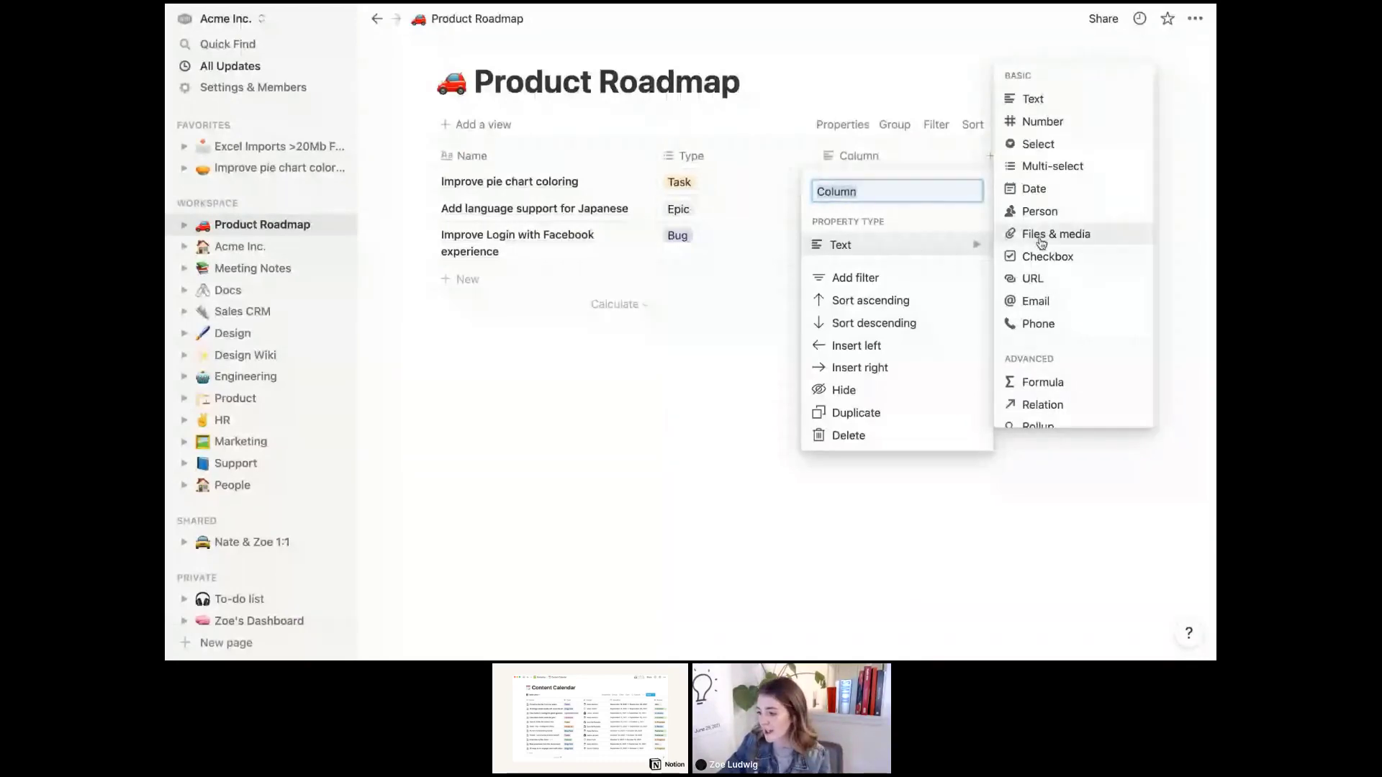
pyautogui.click(1039, 150)
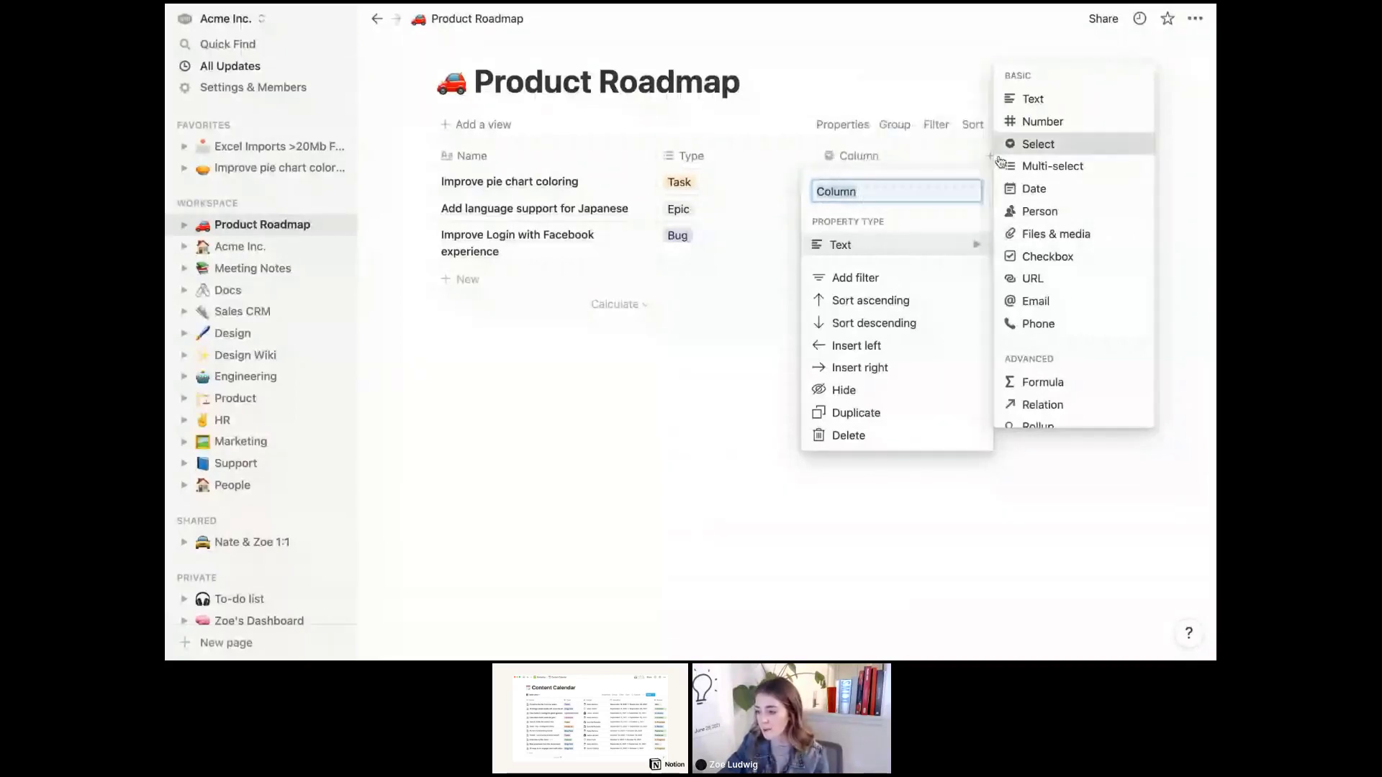
pyautogui.click(875, 160)
pyautogui.write('Status')
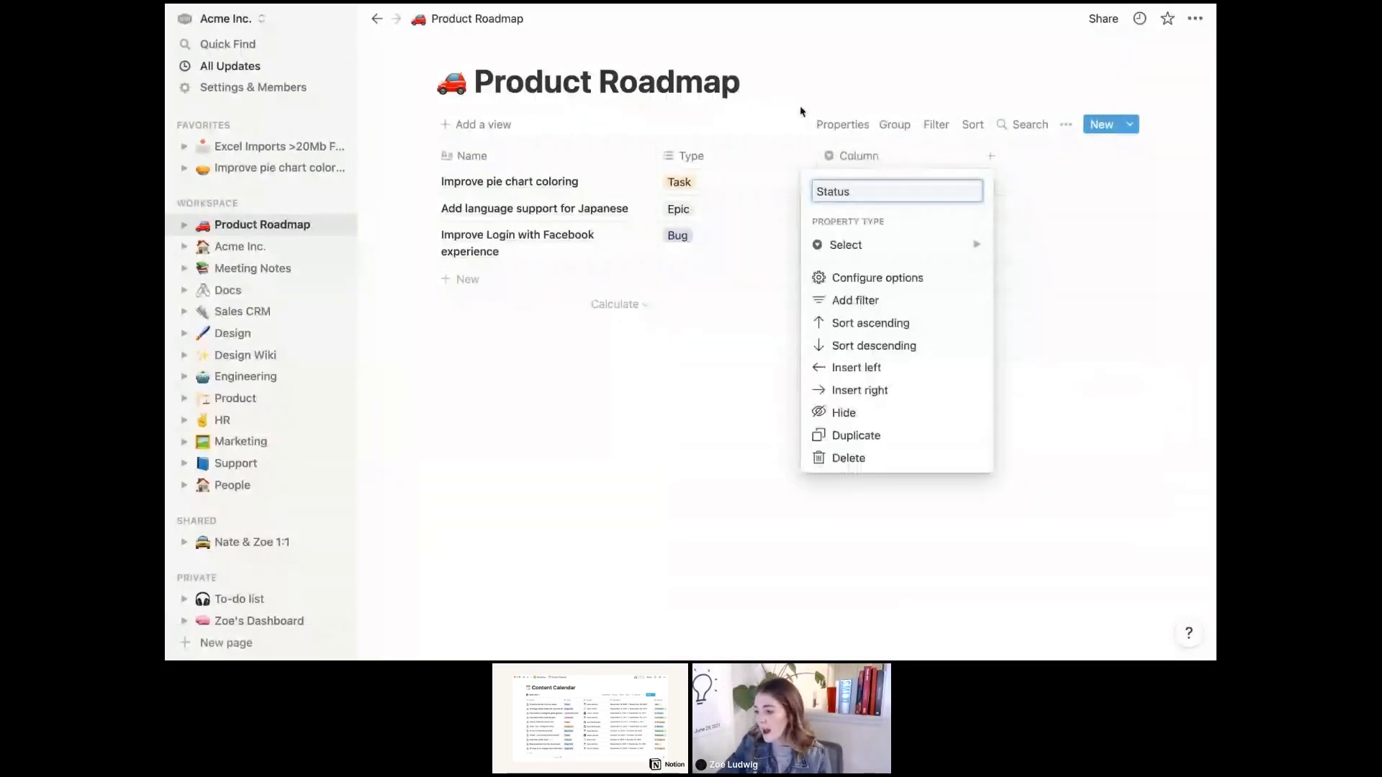
# Create and assign Status options: In progress for the pie chart row, and Not Started for the Japanese language and Facebook login rows
pyautogui.press('Return')
pyautogui.click(887, 186)
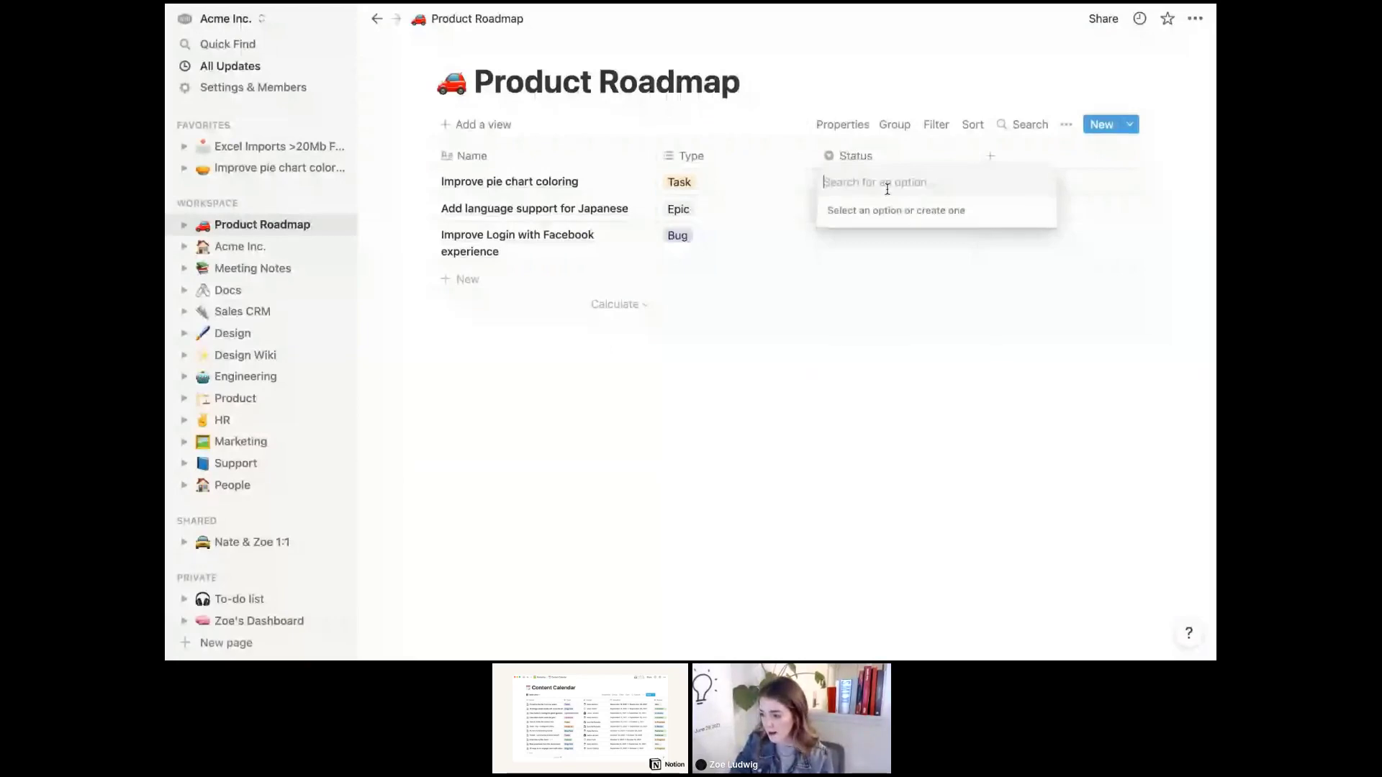
pyautogui.write('IN pr')
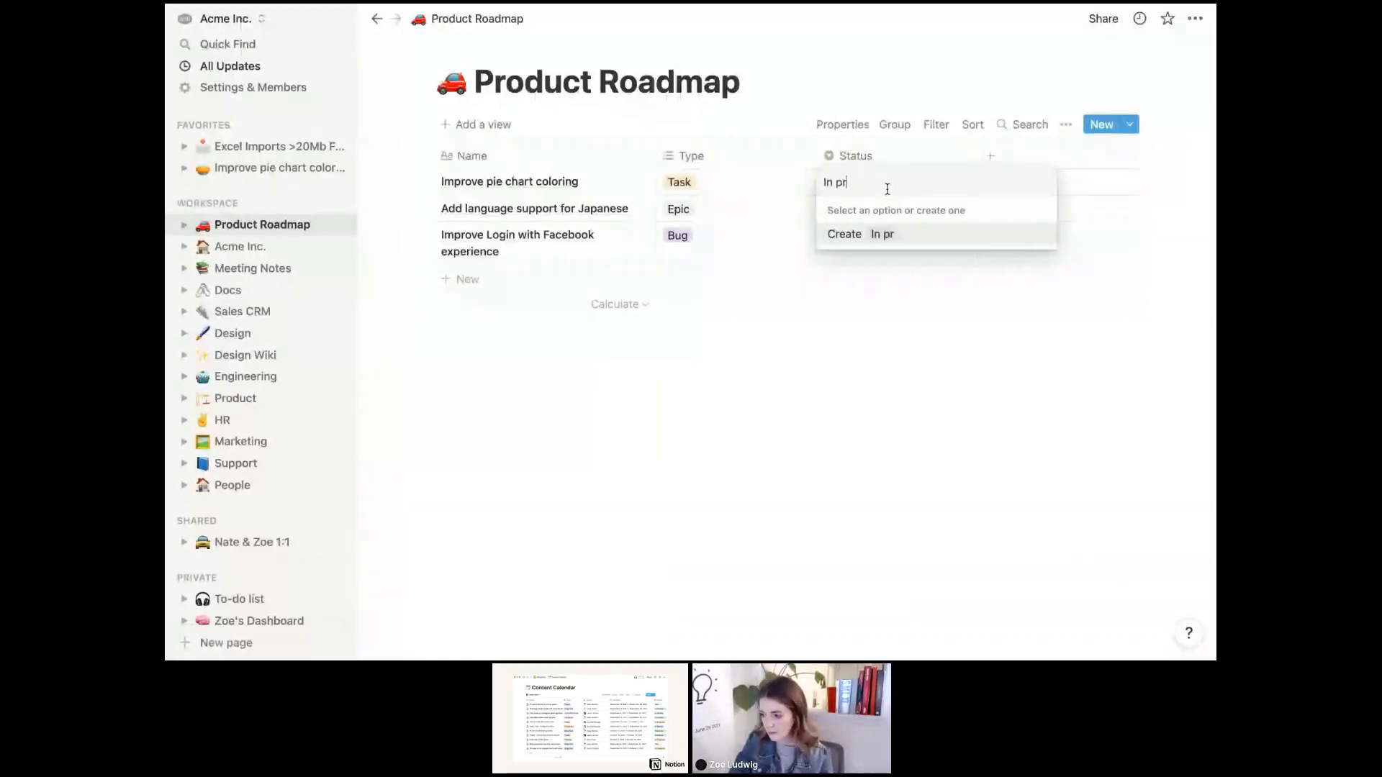
pyautogui.write('ogress')
pyautogui.press('Return')
pyautogui.press('Down')
pyautogui.write('Not ')
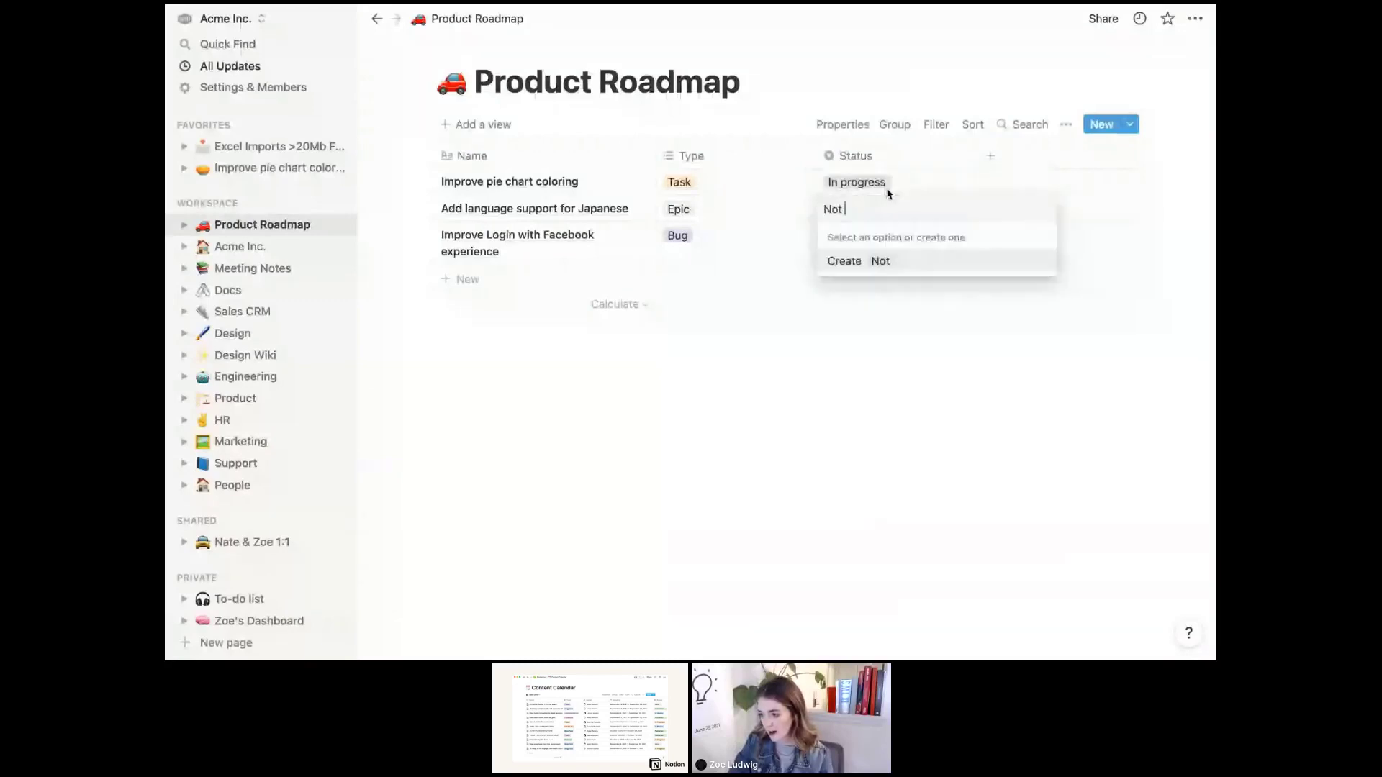
pyautogui.write('Started')
pyautogui.press('Return')
pyautogui.press('Down')
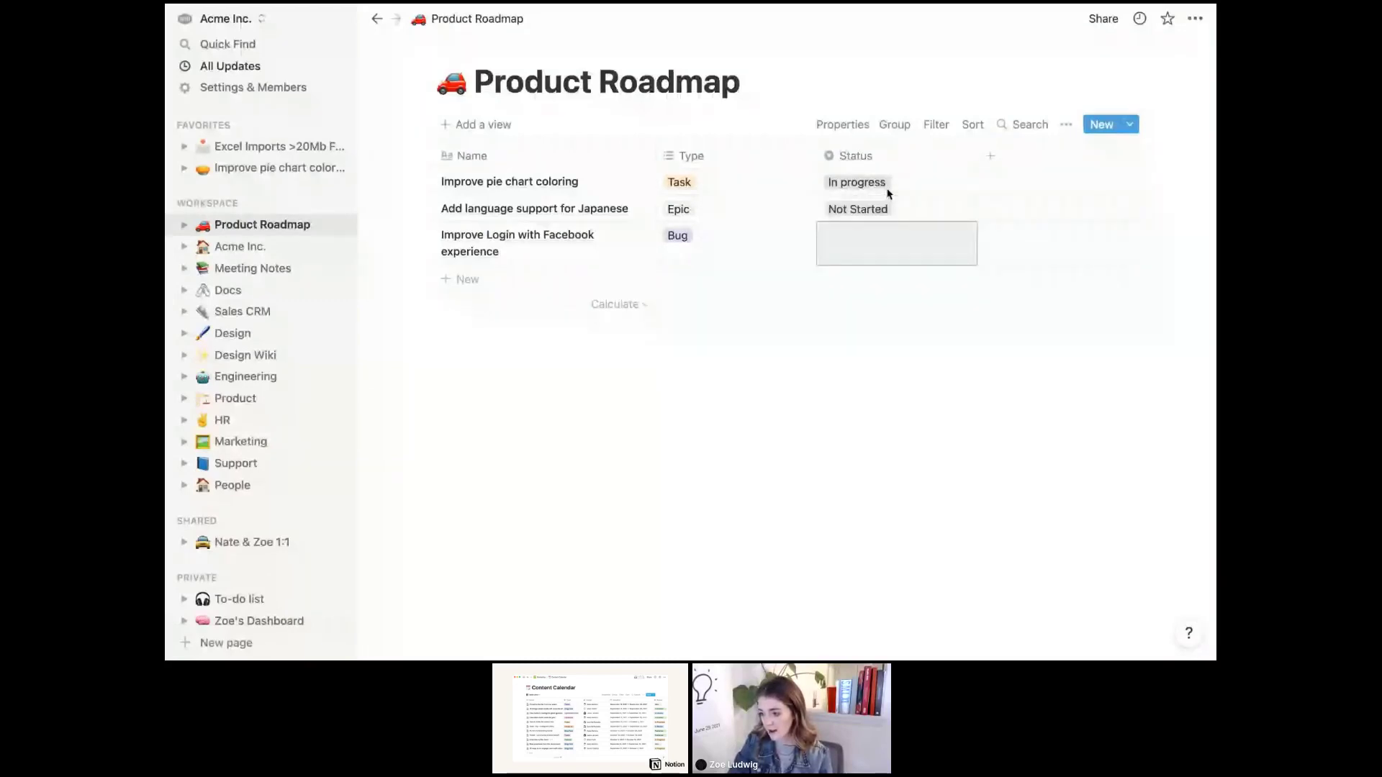
pyautogui.write('Not Started')
pyautogui.press('Return')
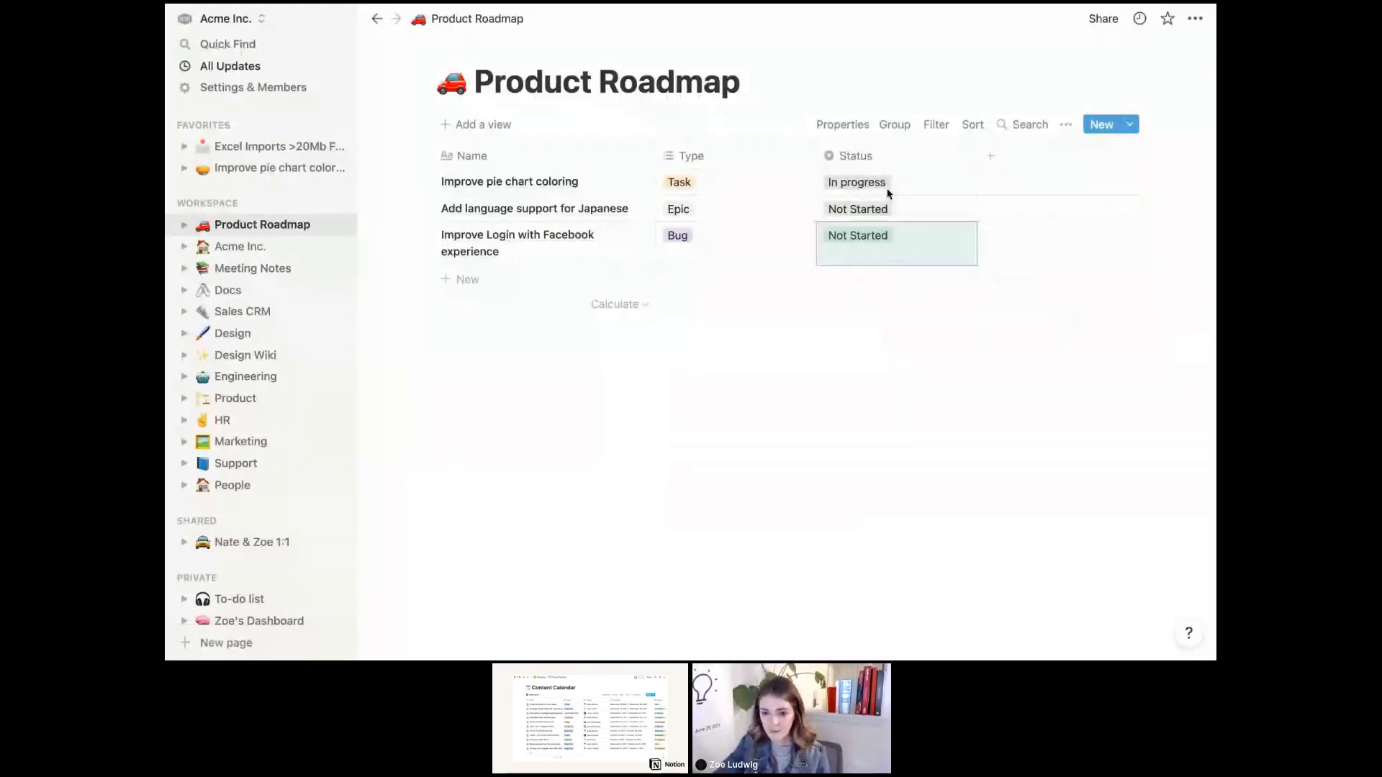
# Add a new property named "Deadline" to the table and set its type to Date
pyautogui.click(1003, 163)
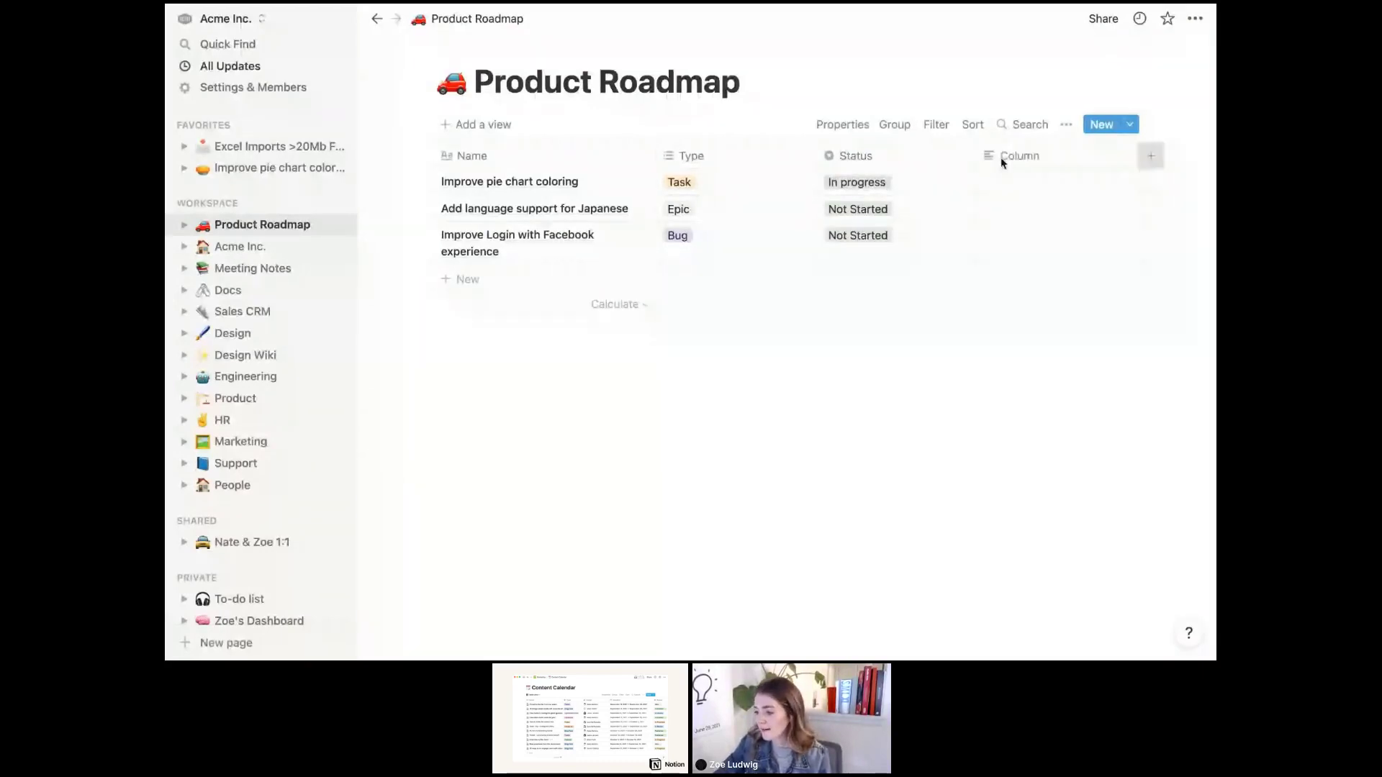
pyautogui.click(1001, 161)
pyautogui.write('Deadl')
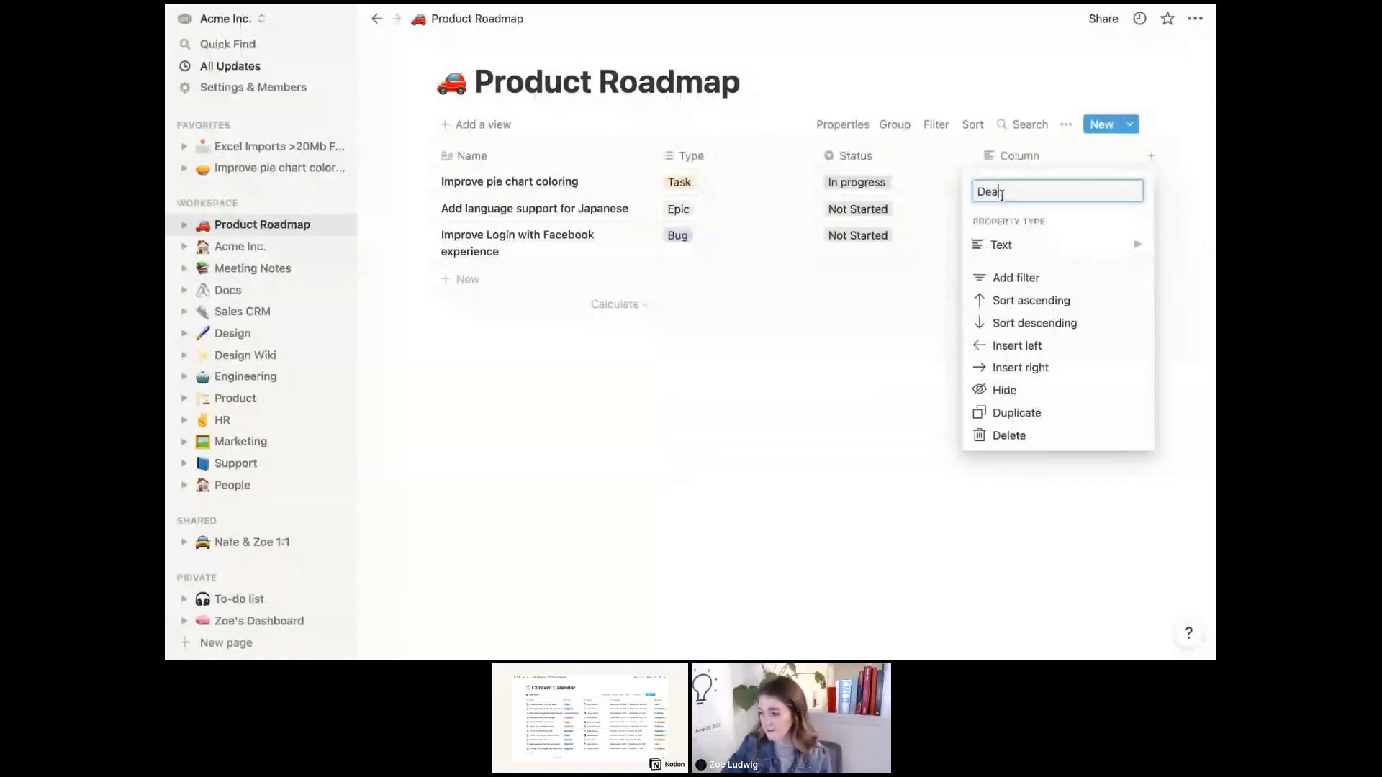
pyautogui.write('ine')
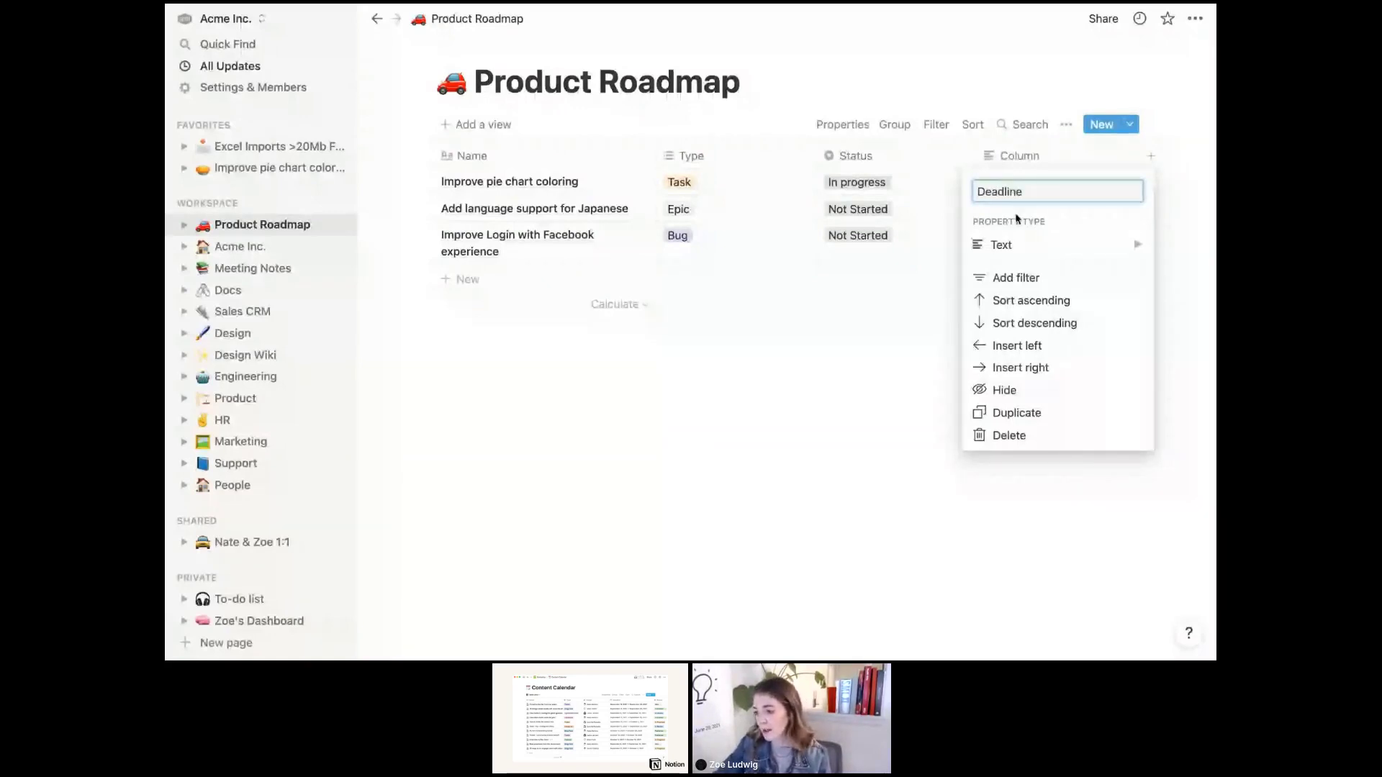
pyautogui.click(1007, 244)
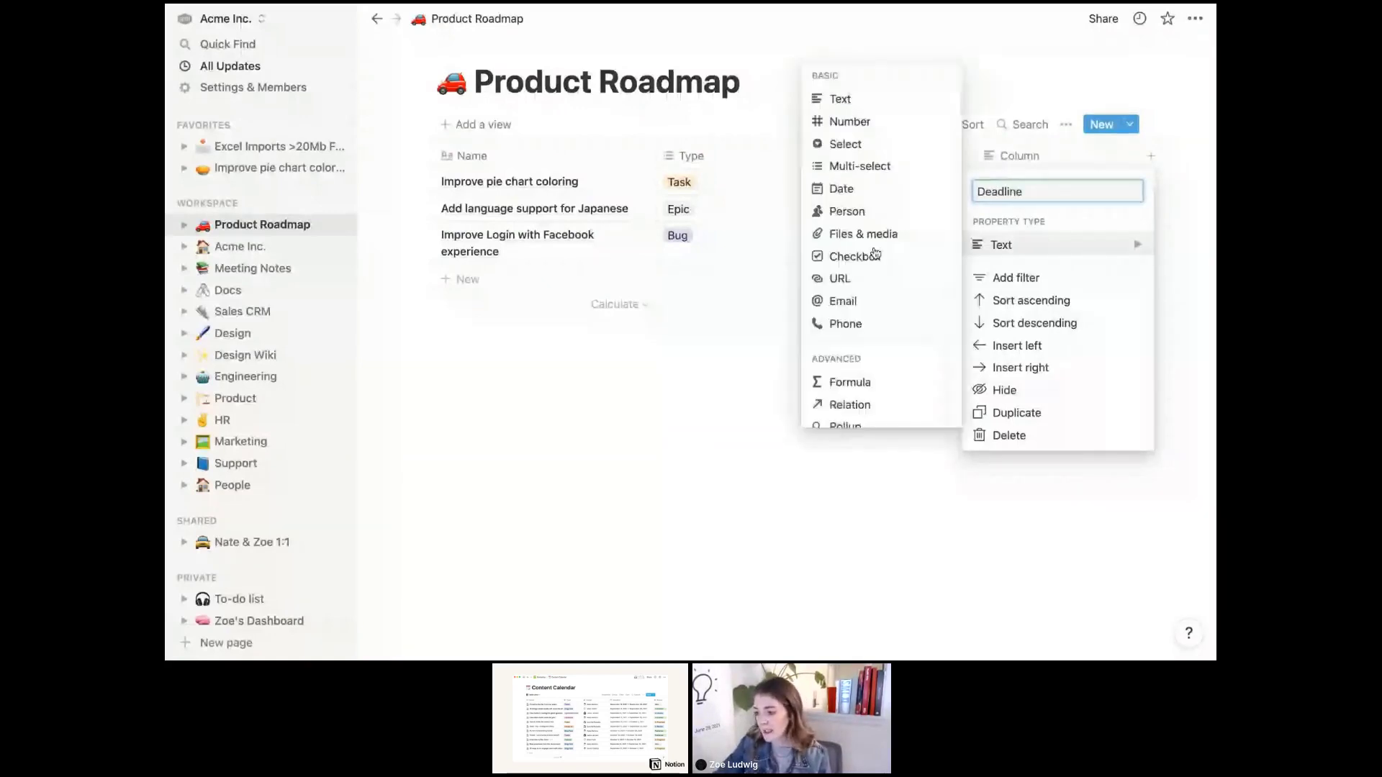
pyautogui.click(879, 191)
# Add a property named "Person Responsible" after Deadline and set its type to Person
pyautogui.hscroll(1, 989, 189)
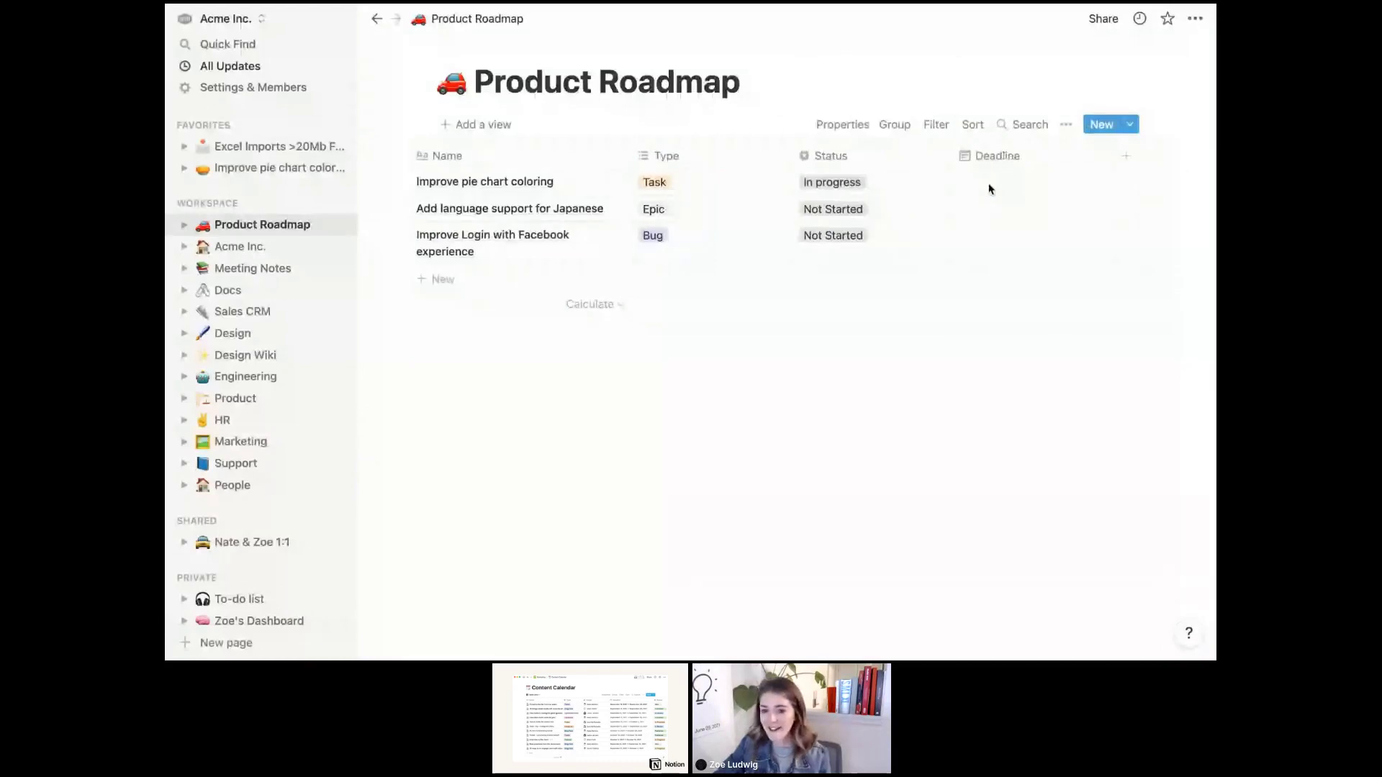
pyautogui.click(1128, 162)
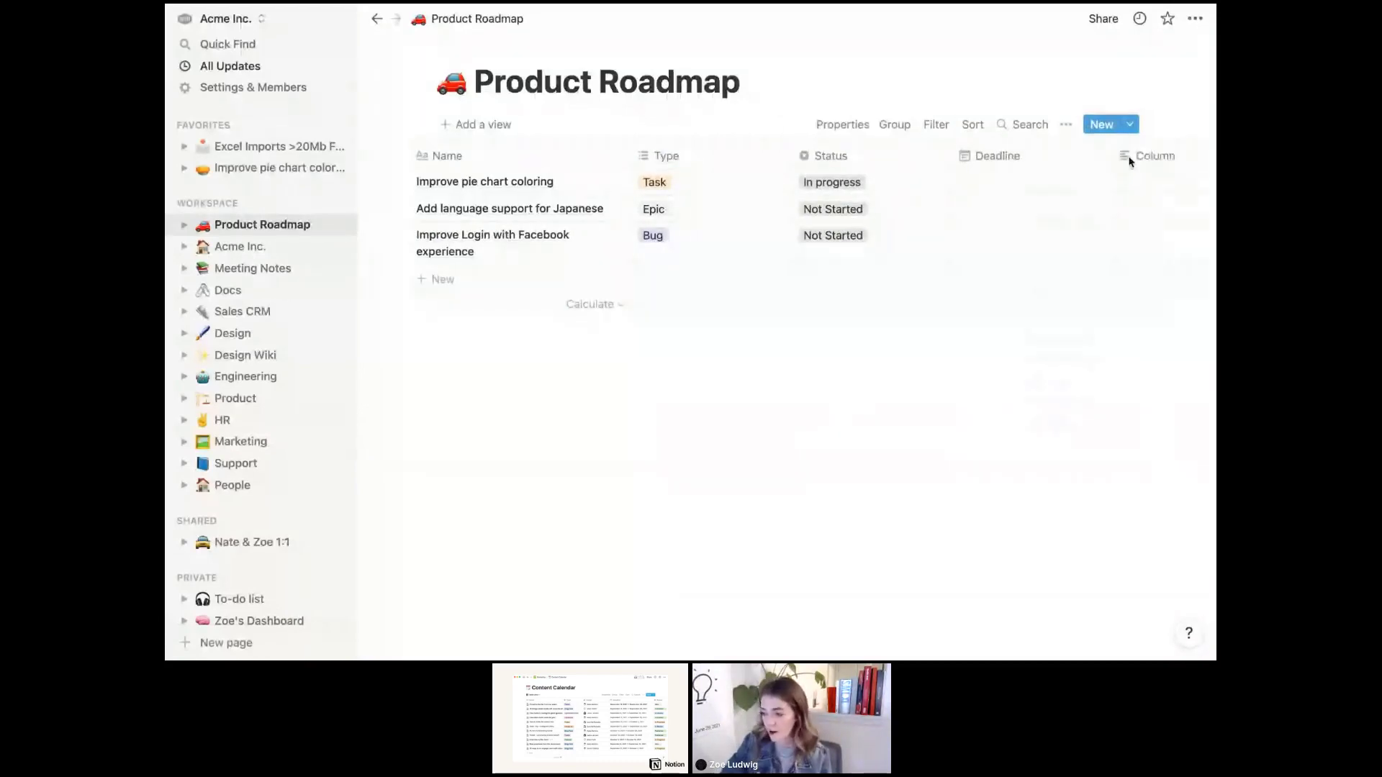
pyautogui.write('P')
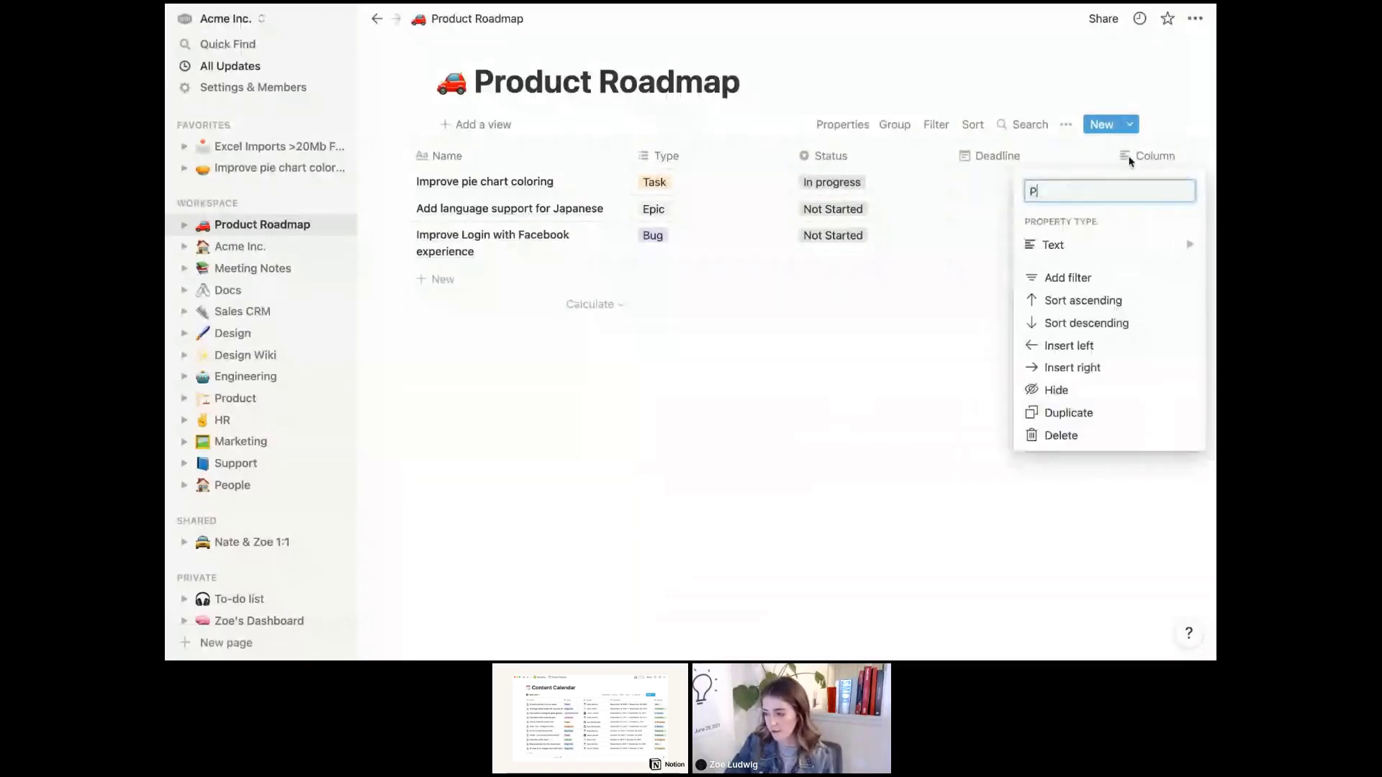
pyautogui.write('erson Responsible')
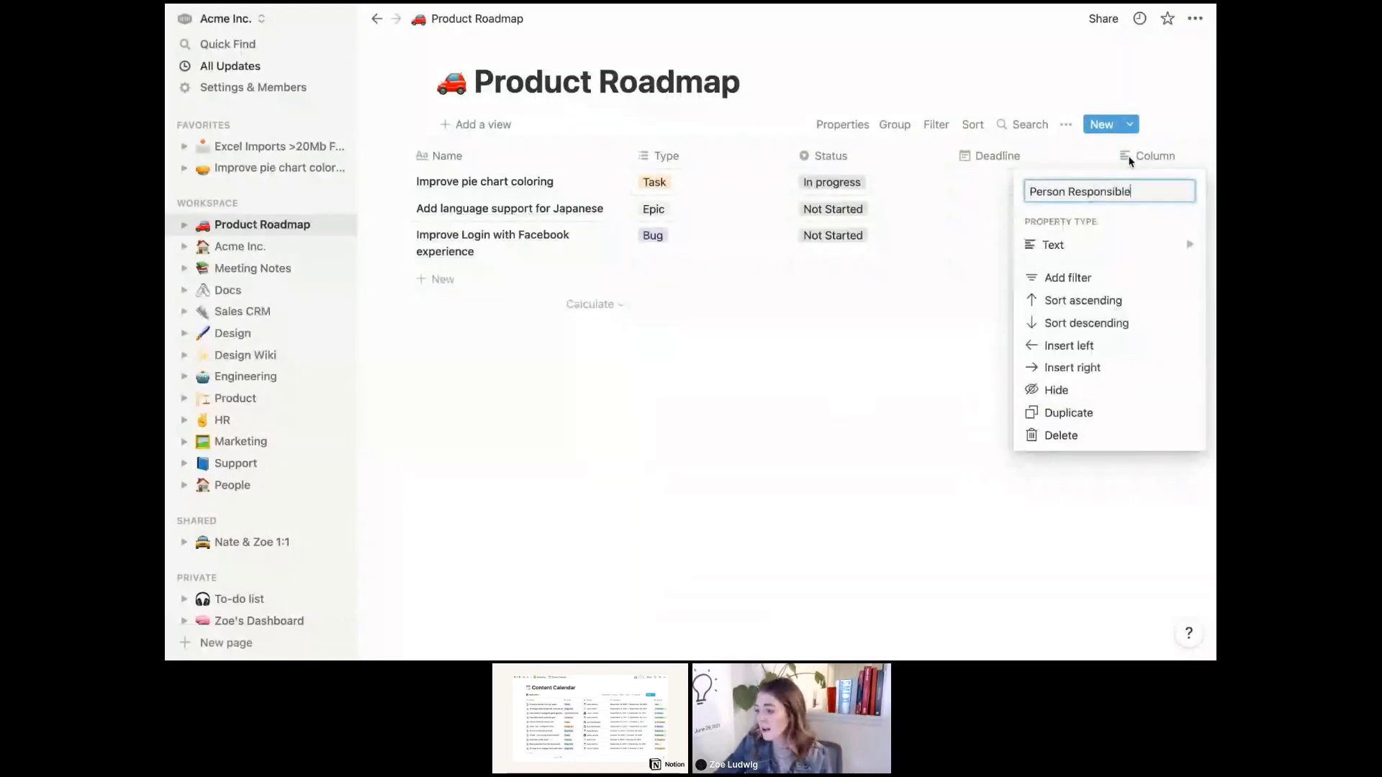
pyautogui.click(1119, 245)
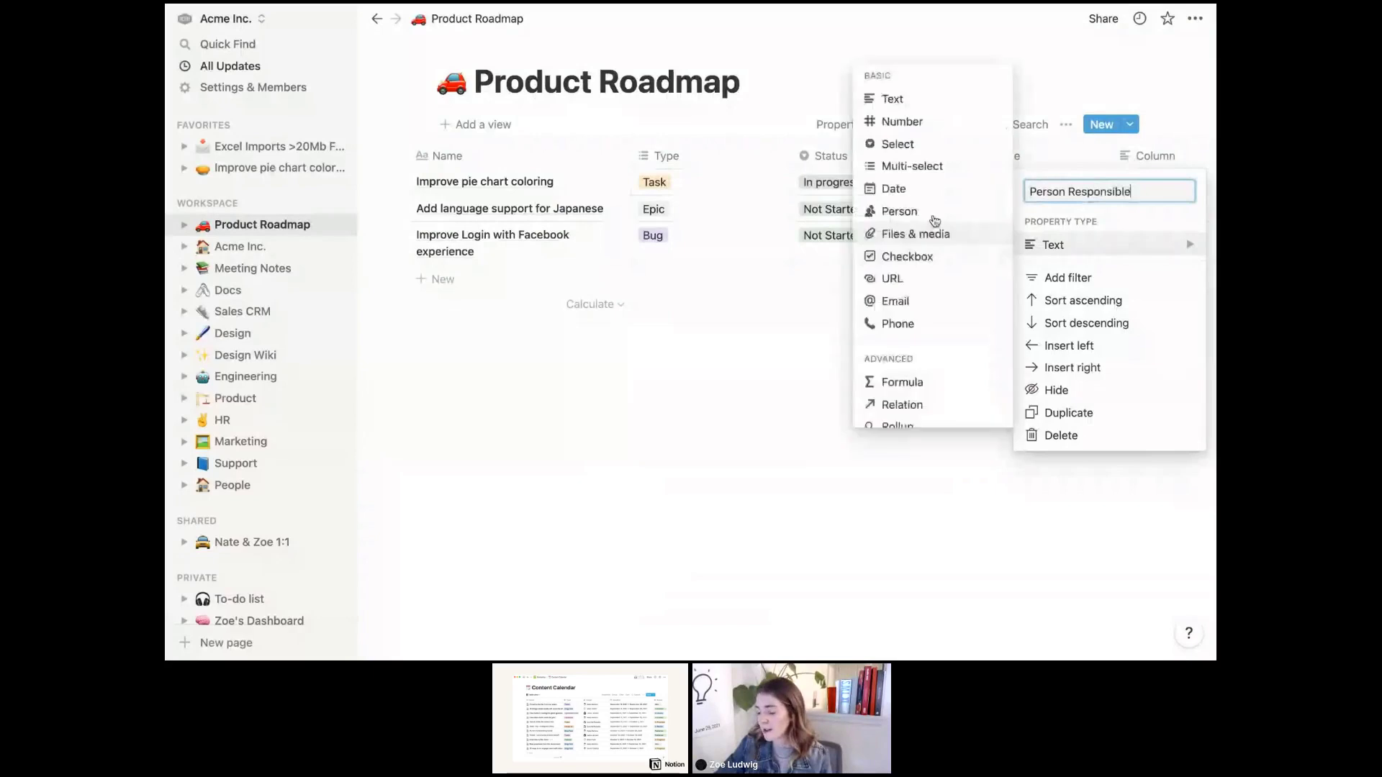
pyautogui.click(934, 213)
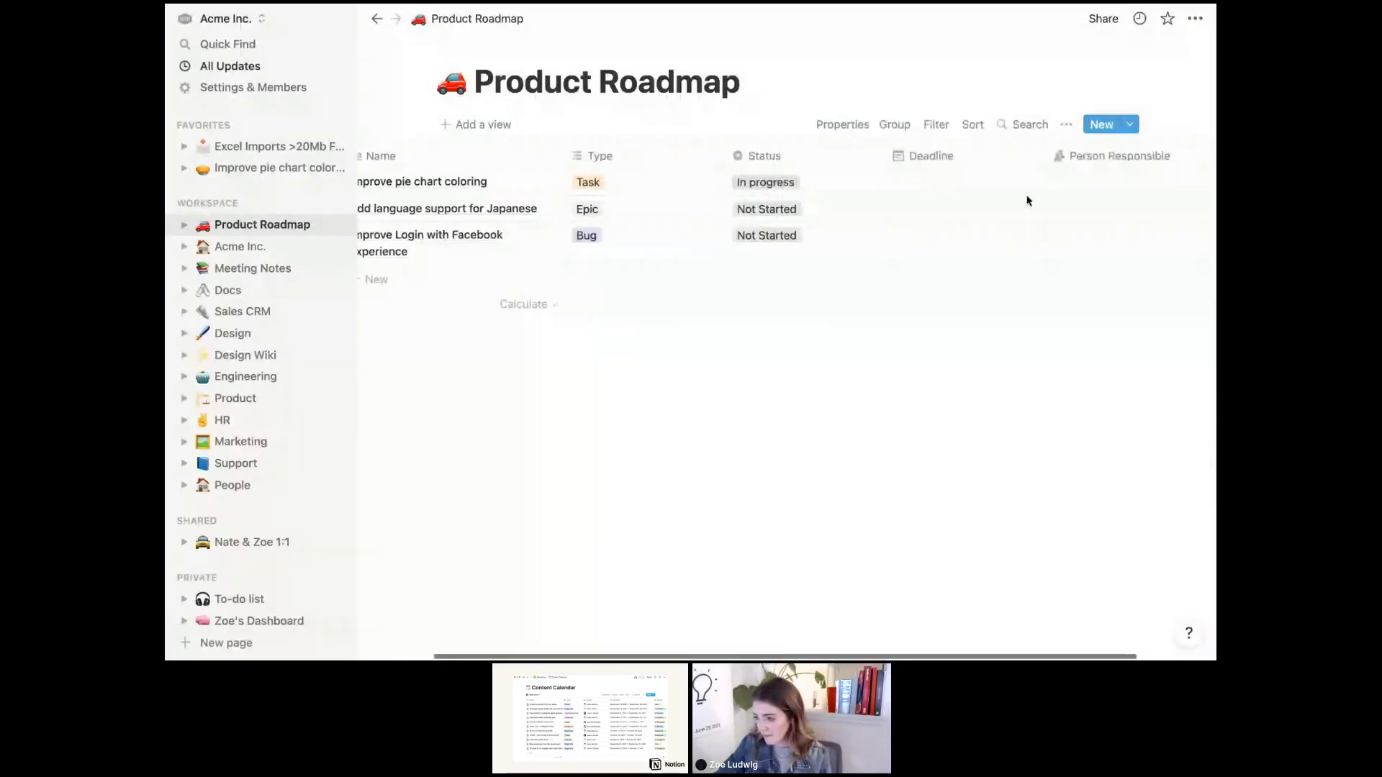
# Add a property of type Created by after Person Responsible and name it "Created By"
pyautogui.hscroll(3, 1066, 187)
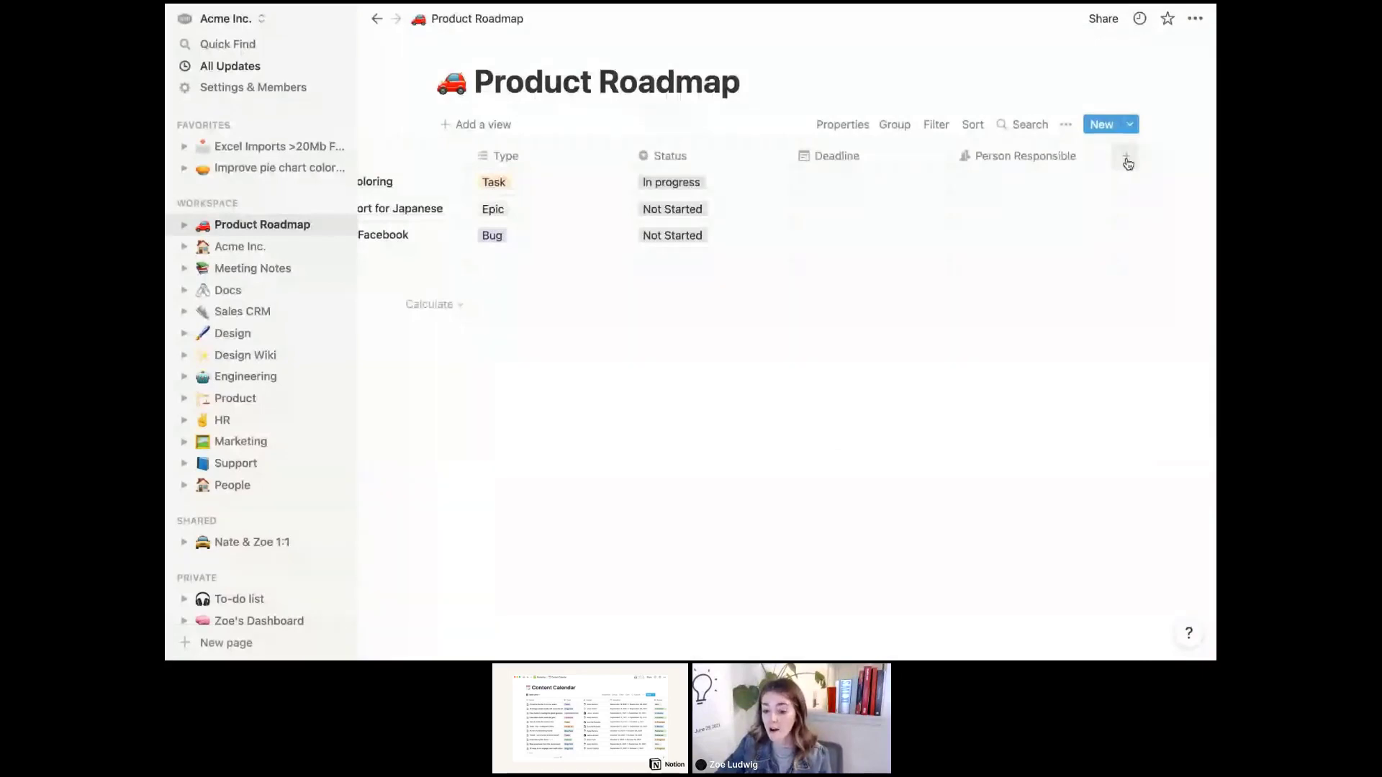
pyautogui.click(1126, 161)
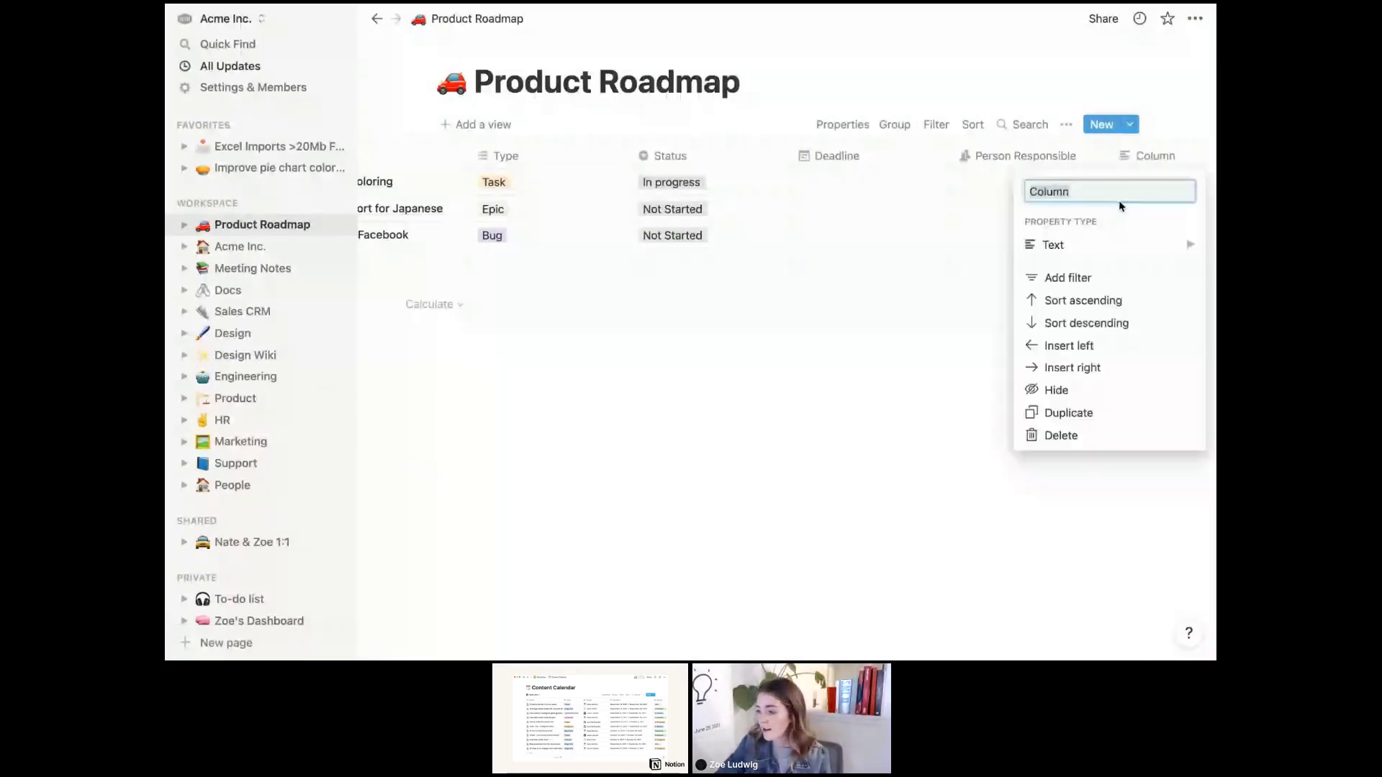
pyautogui.moveTo(1051, 245)
pyautogui.scroll(-3, 901, 303)
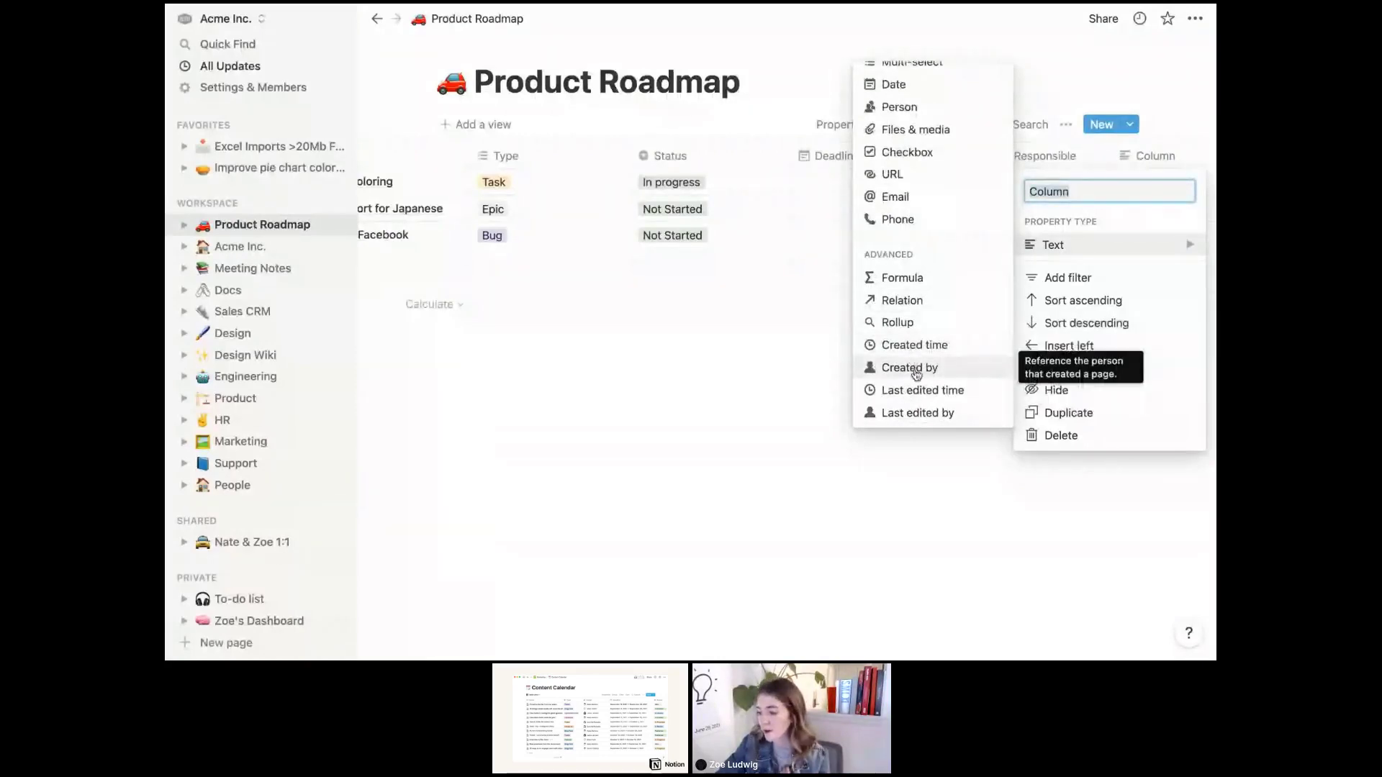
pyautogui.press('Return')
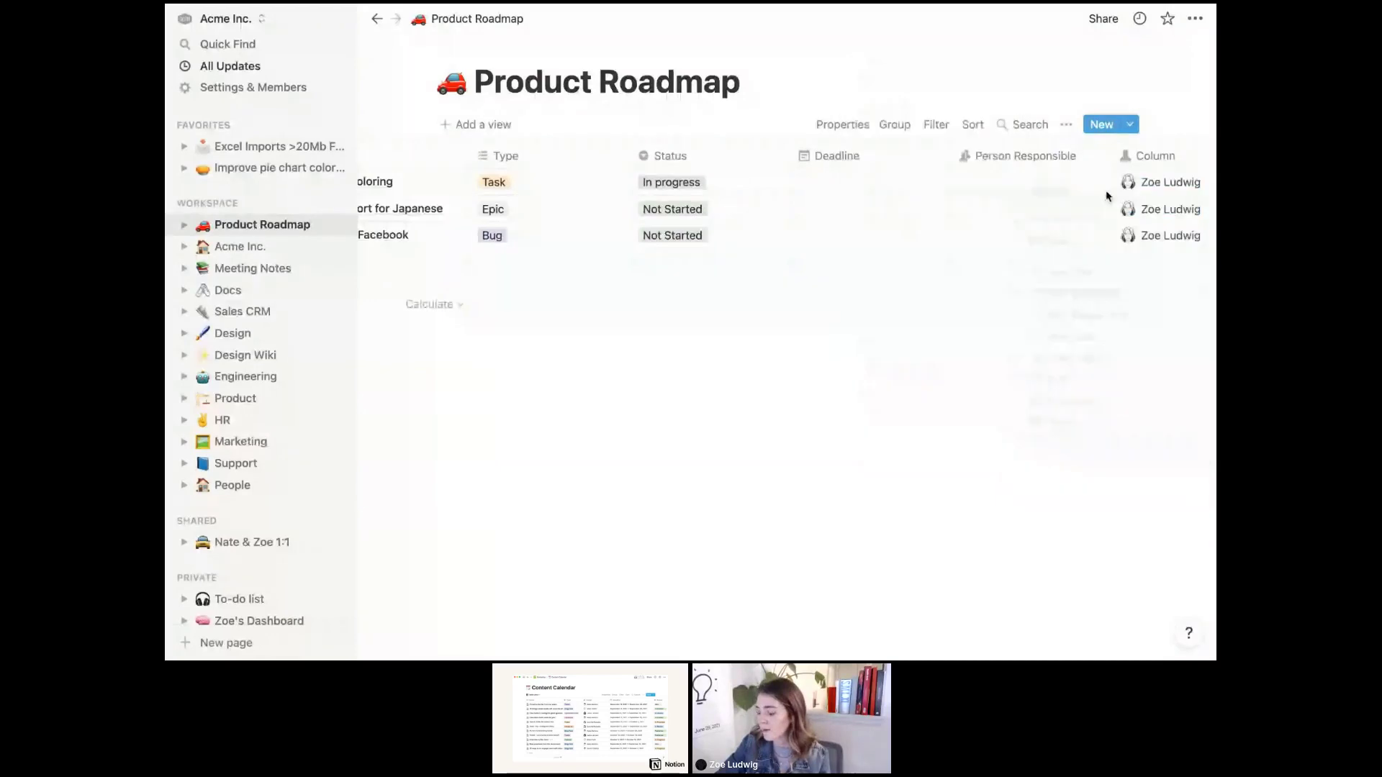
pyautogui.hscroll(3, 1105, 190)
pyautogui.click(1087, 165)
pyautogui.write('C')
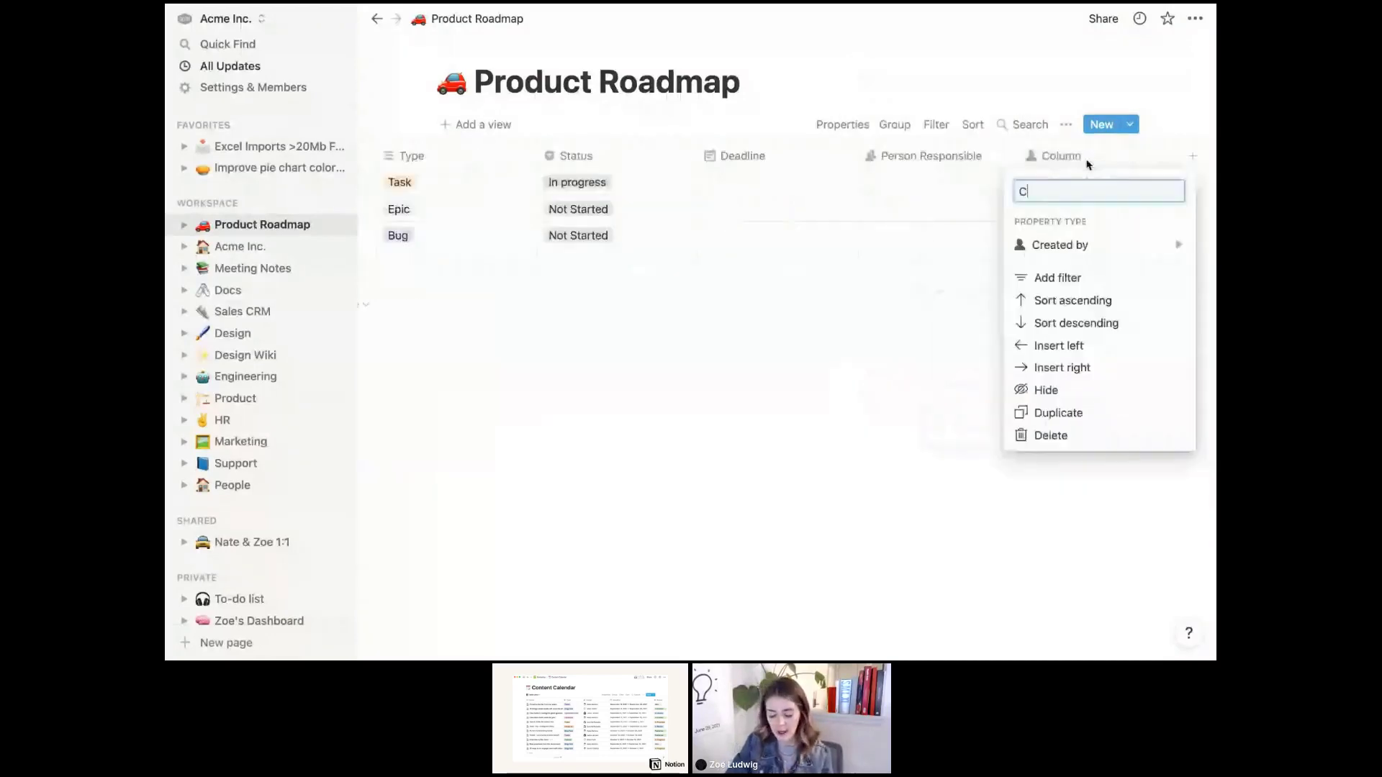
pyautogui.write('reated By')
pyautogui.press('Return')
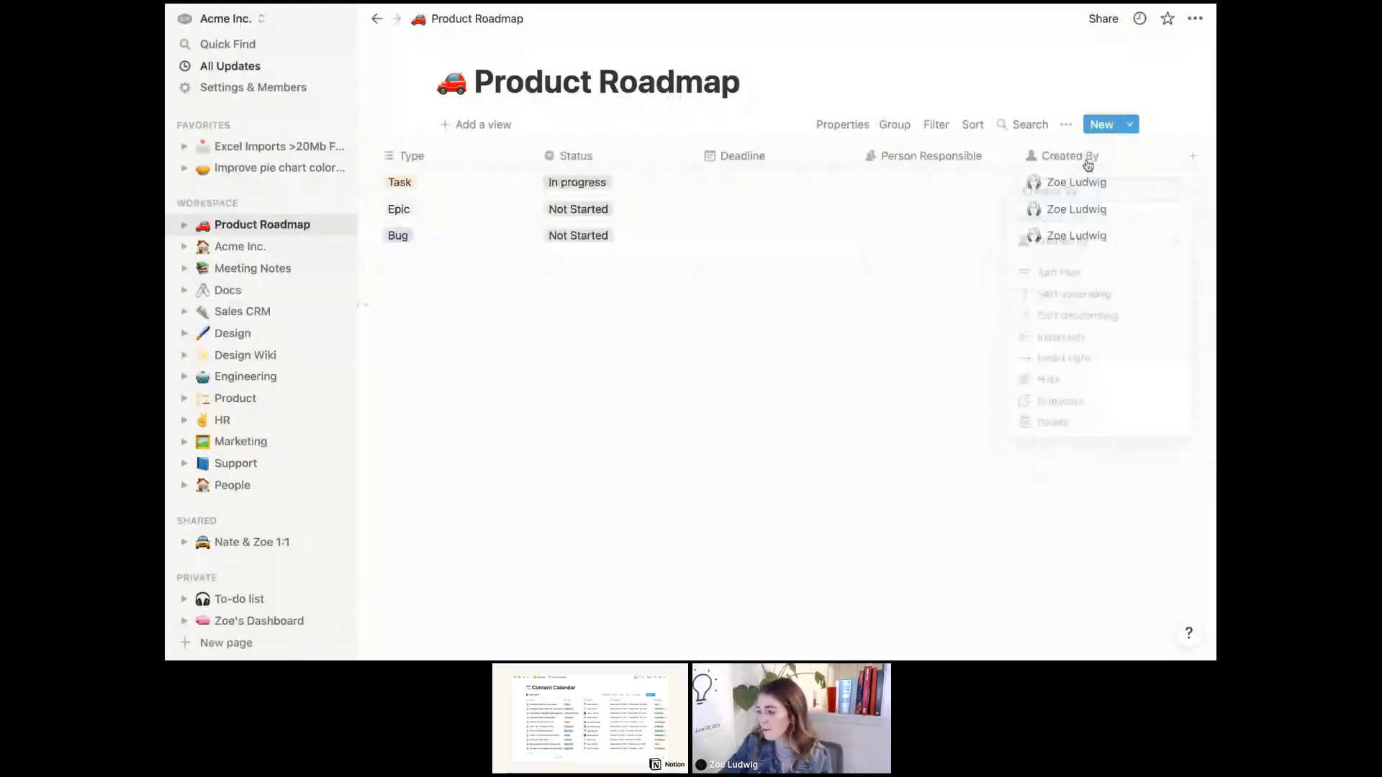
# Add a property of type Created time at the end of the table and name it "Created Time"
pyautogui.hscroll(2, 1087, 165)
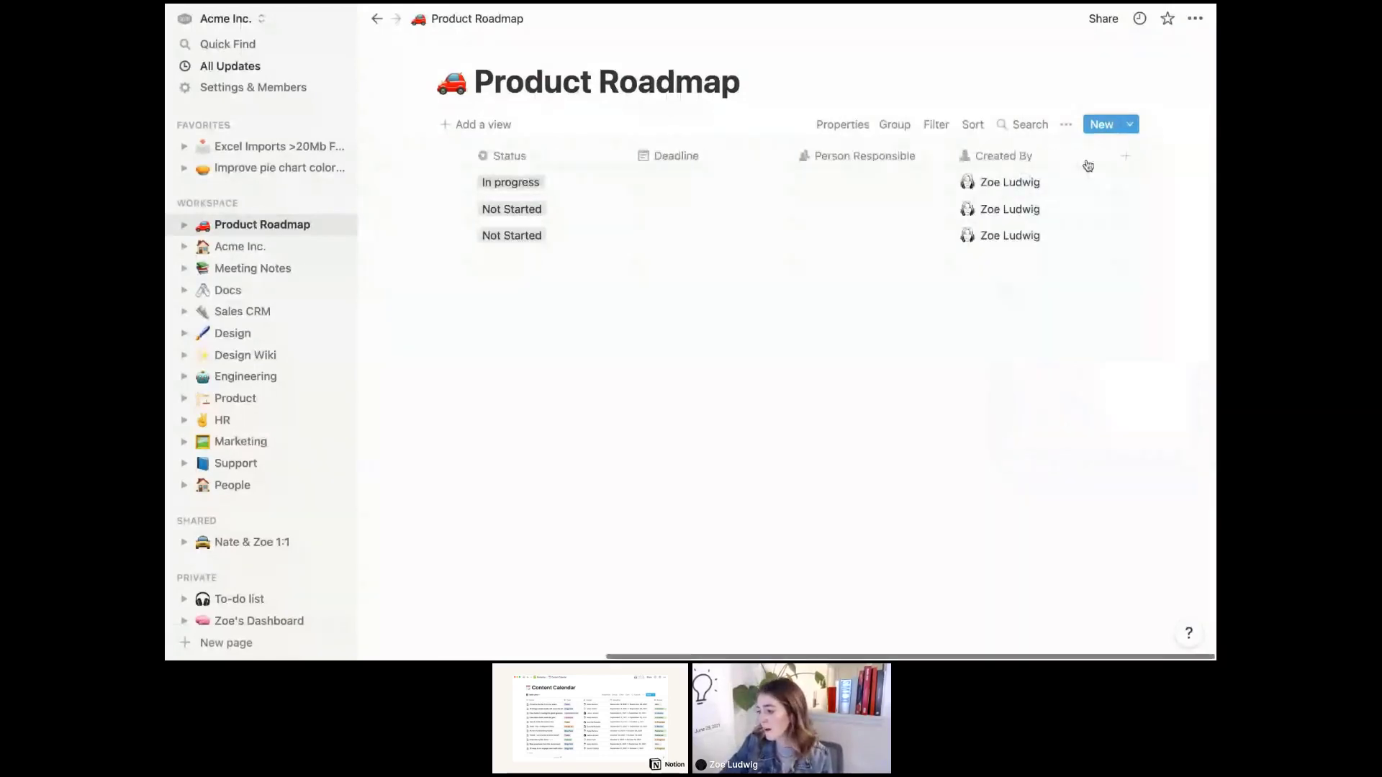
pyautogui.click(1127, 161)
pyautogui.moveTo(1087, 245)
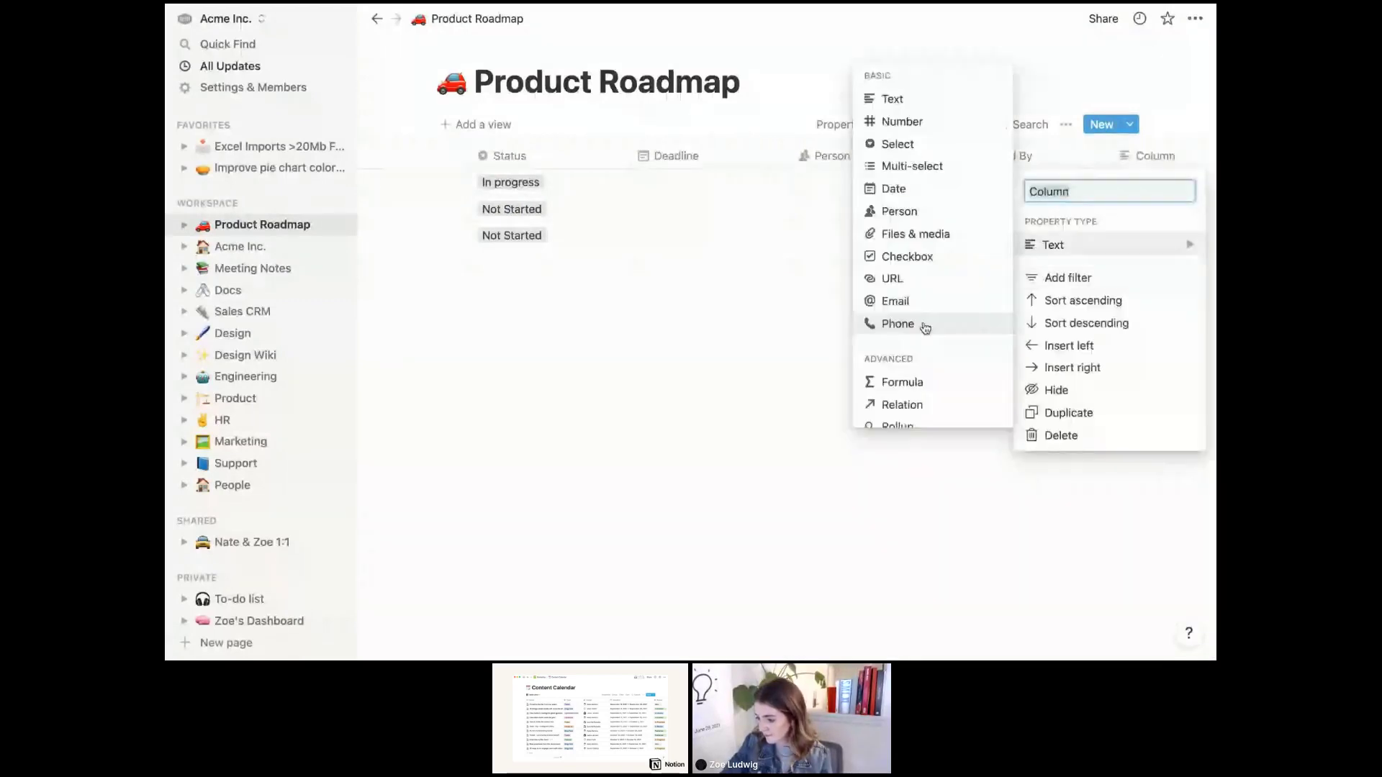
pyautogui.scroll(-3, 925, 328)
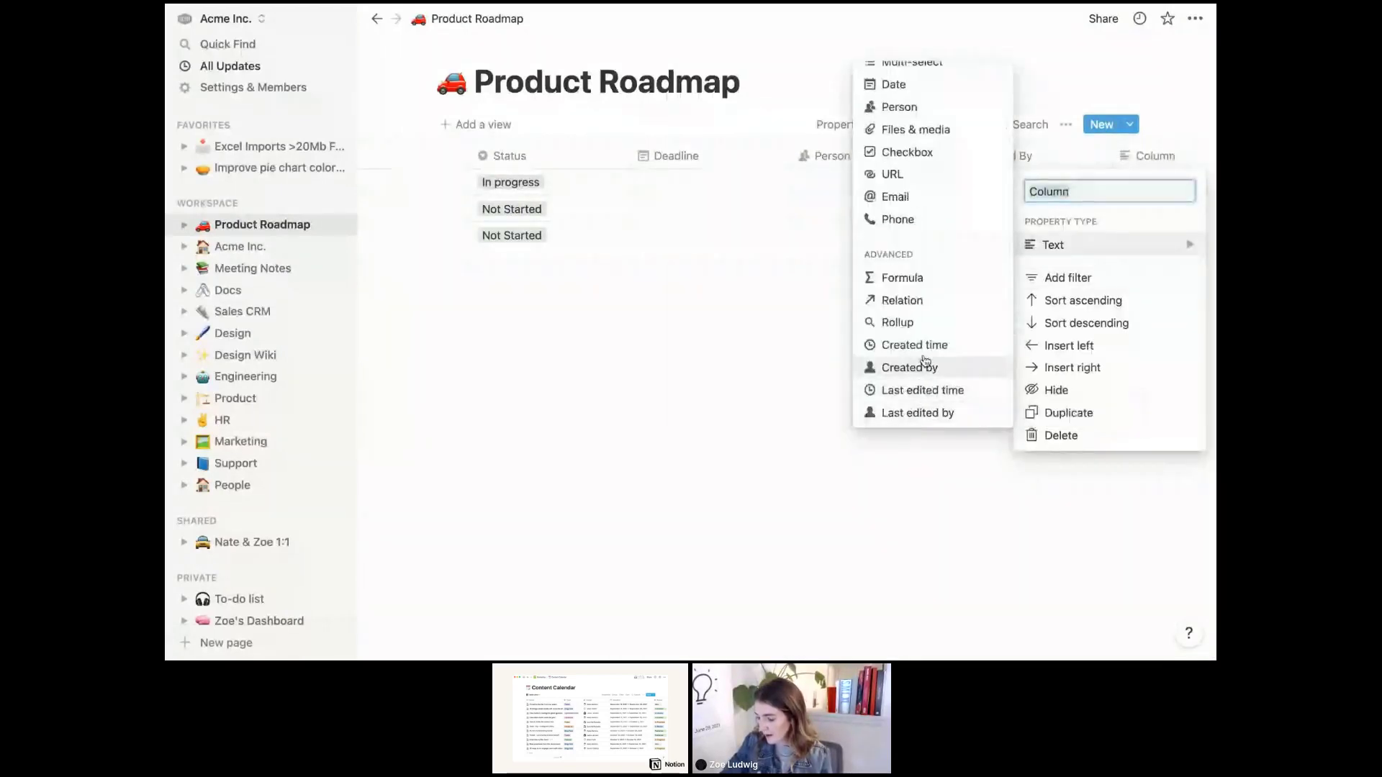
pyautogui.click(926, 347)
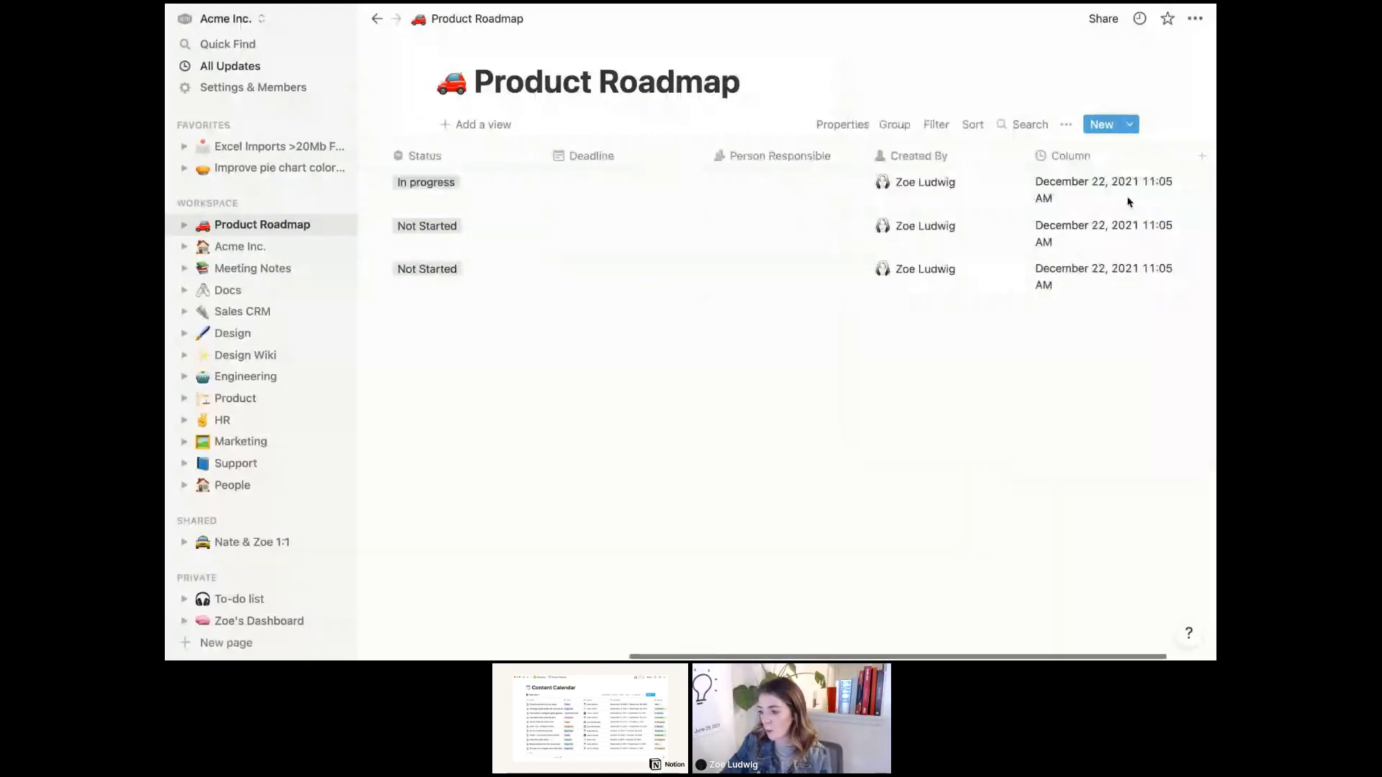
pyautogui.click(1099, 158)
pyautogui.write('Cre')
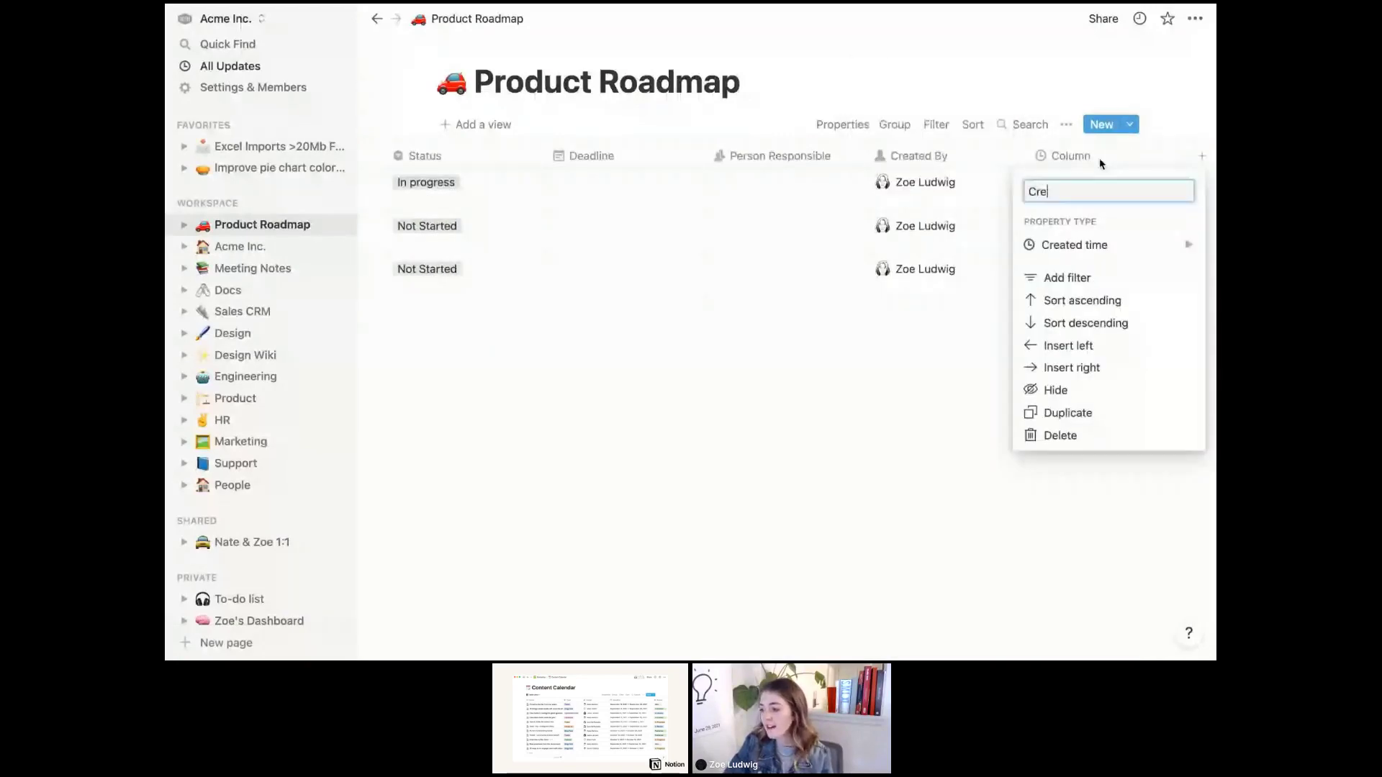
pyautogui.write('ated Time')
pyautogui.press('Return')
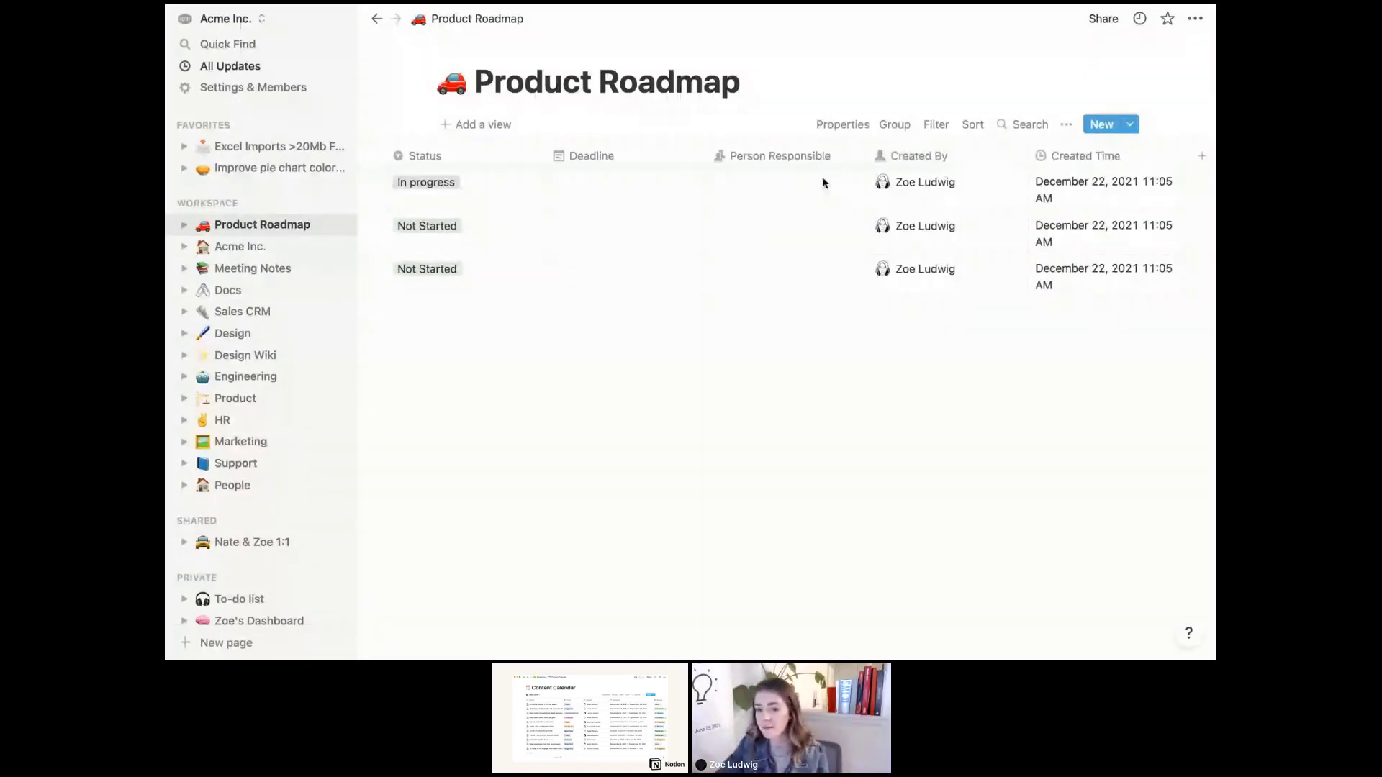
# Set the deadline of the "Add language support for Japanese" row to February 25, 2022
pyautogui.hscroll(-3, 780, 225)
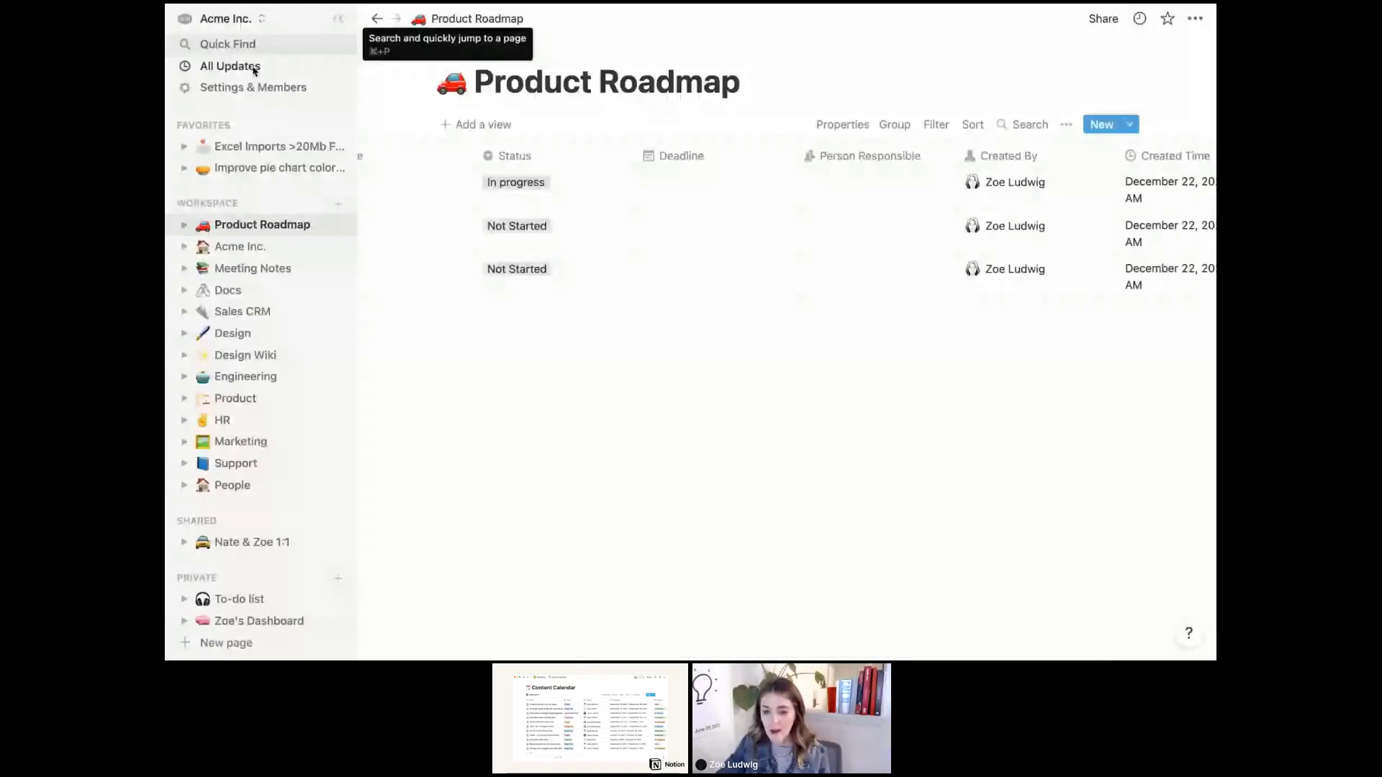
pyautogui.hscroll(-3, 702, 181)
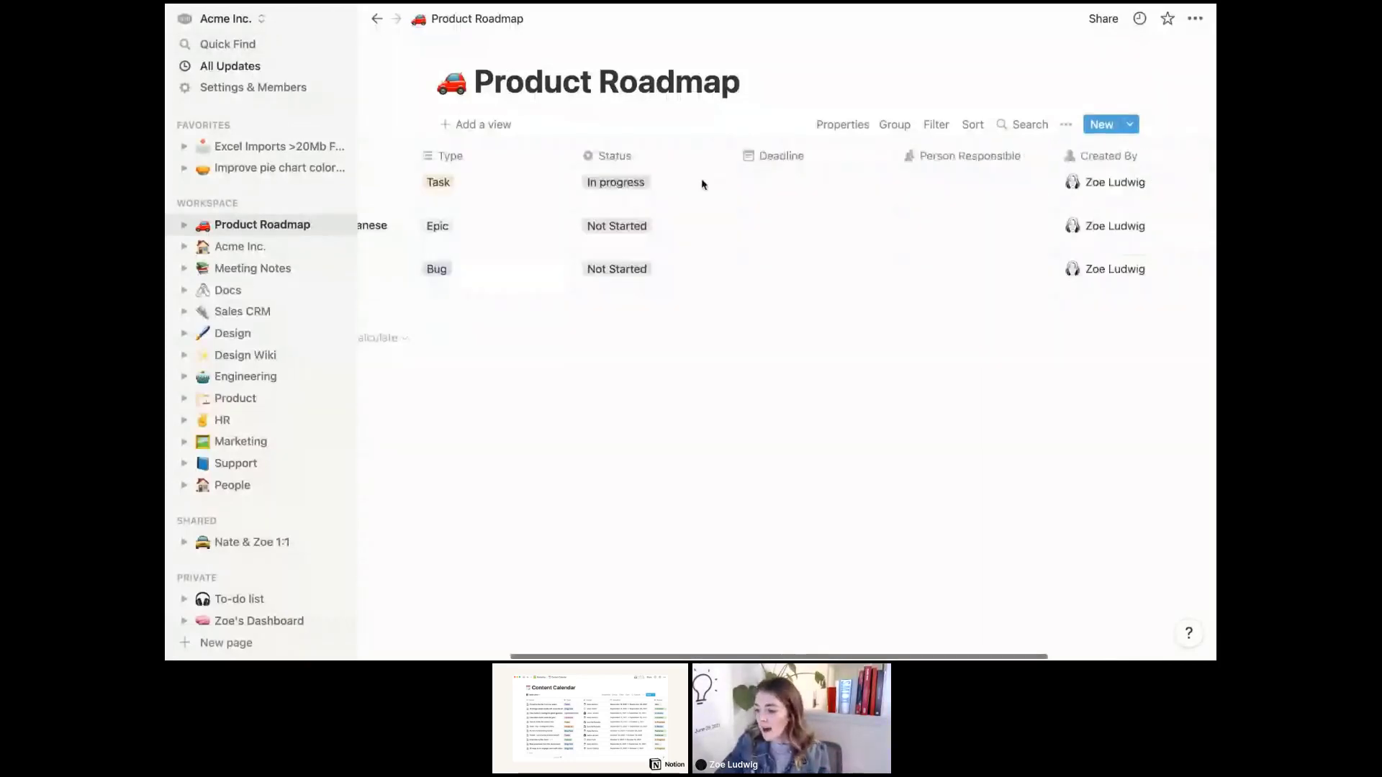
pyautogui.hscroll(-3, 703, 185)
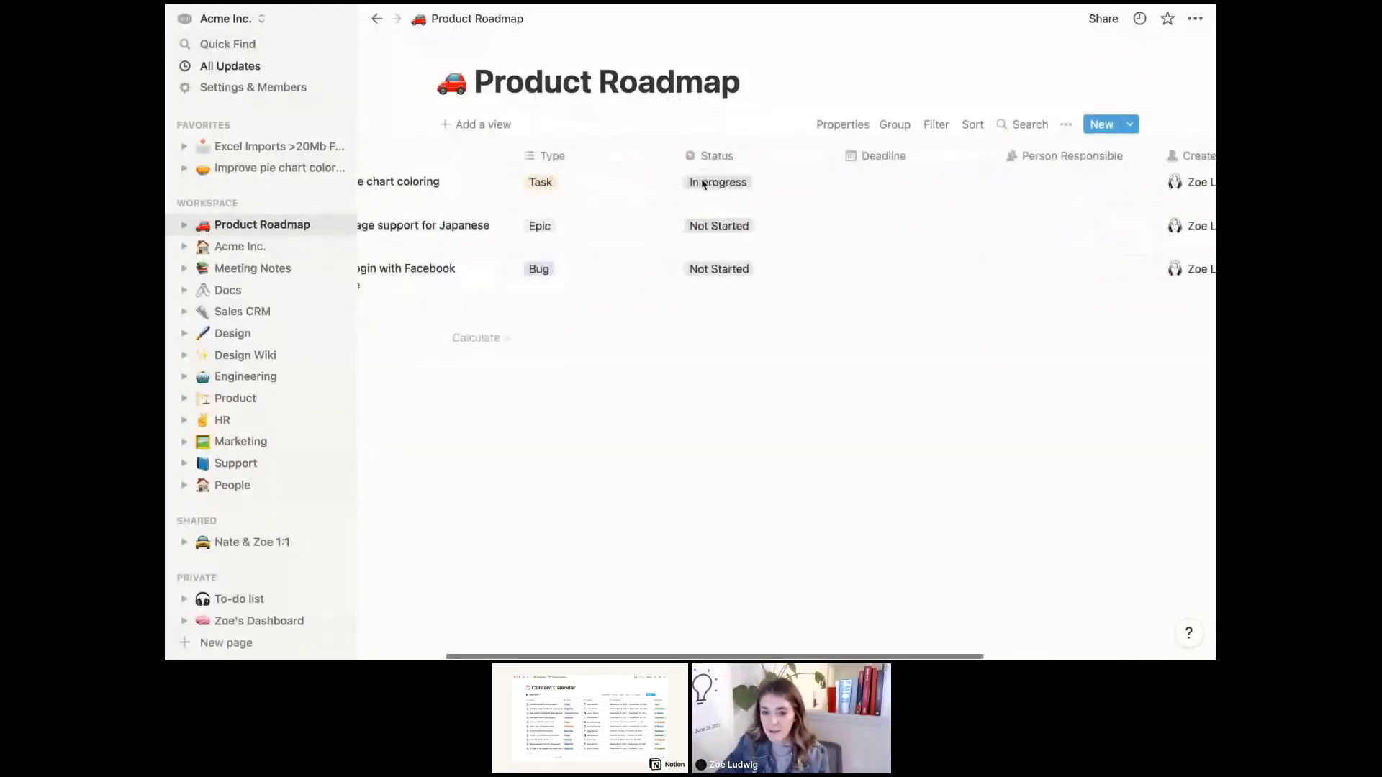
pyautogui.hscroll(1, 703, 184)
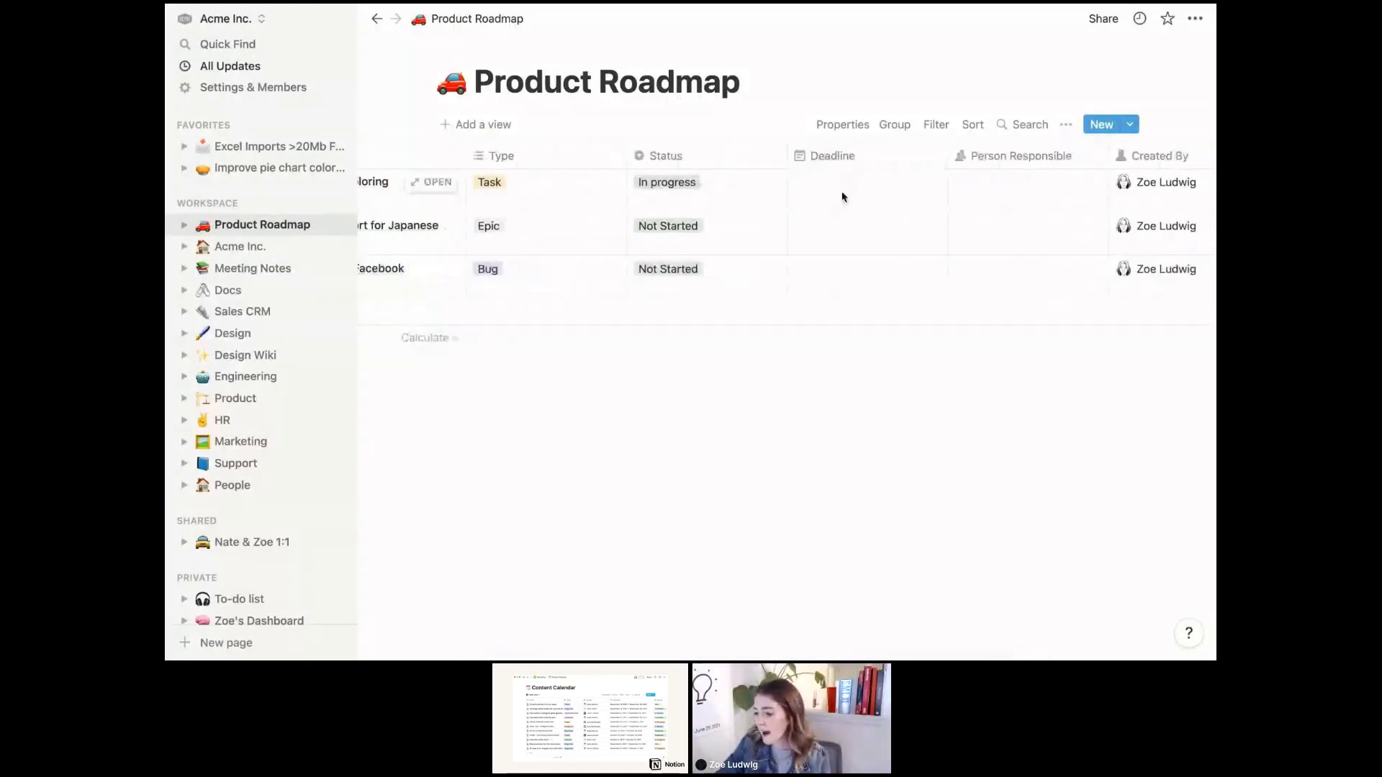
pyautogui.hscroll(-4, 844, 196)
pyautogui.hscroll(3, 871, 212)
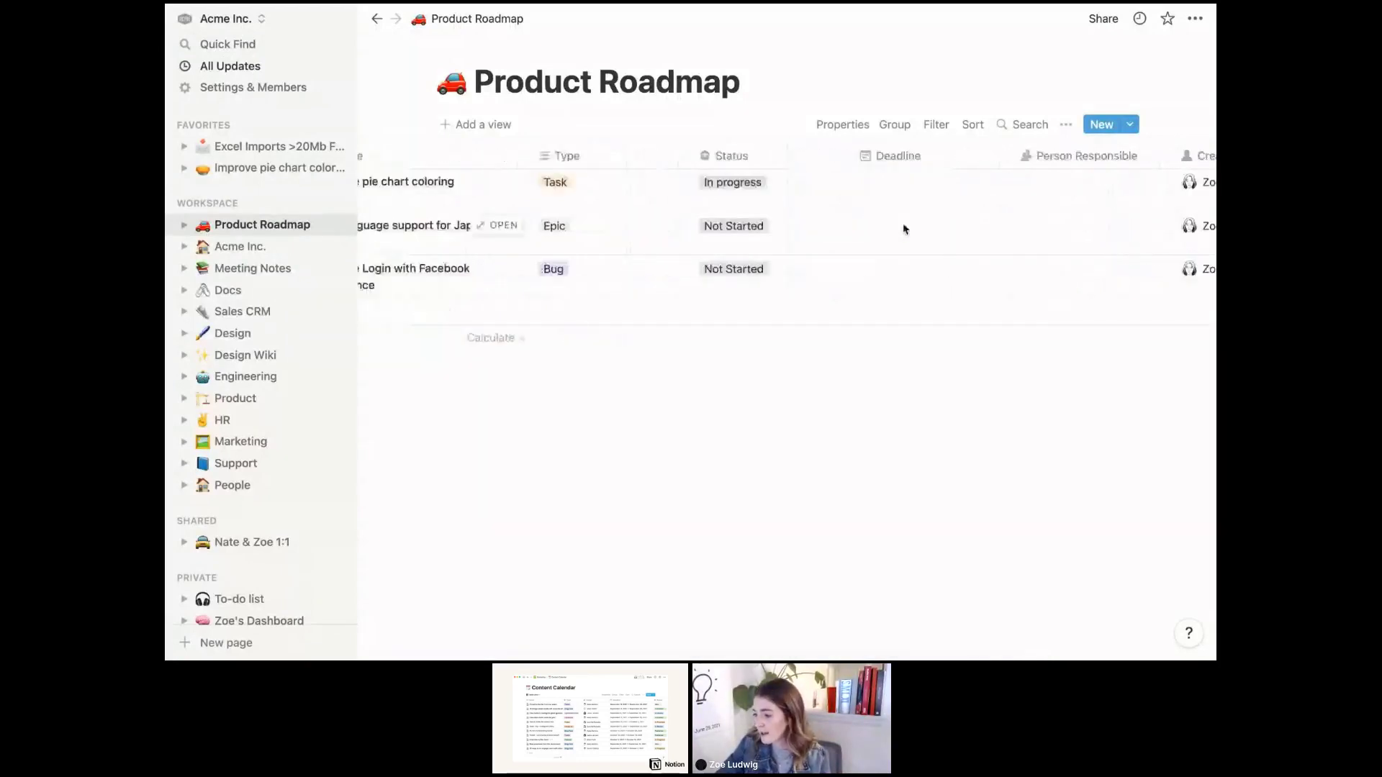
pyautogui.click(904, 229)
pyautogui.click(1038, 272)
pyautogui.click(1038, 273)
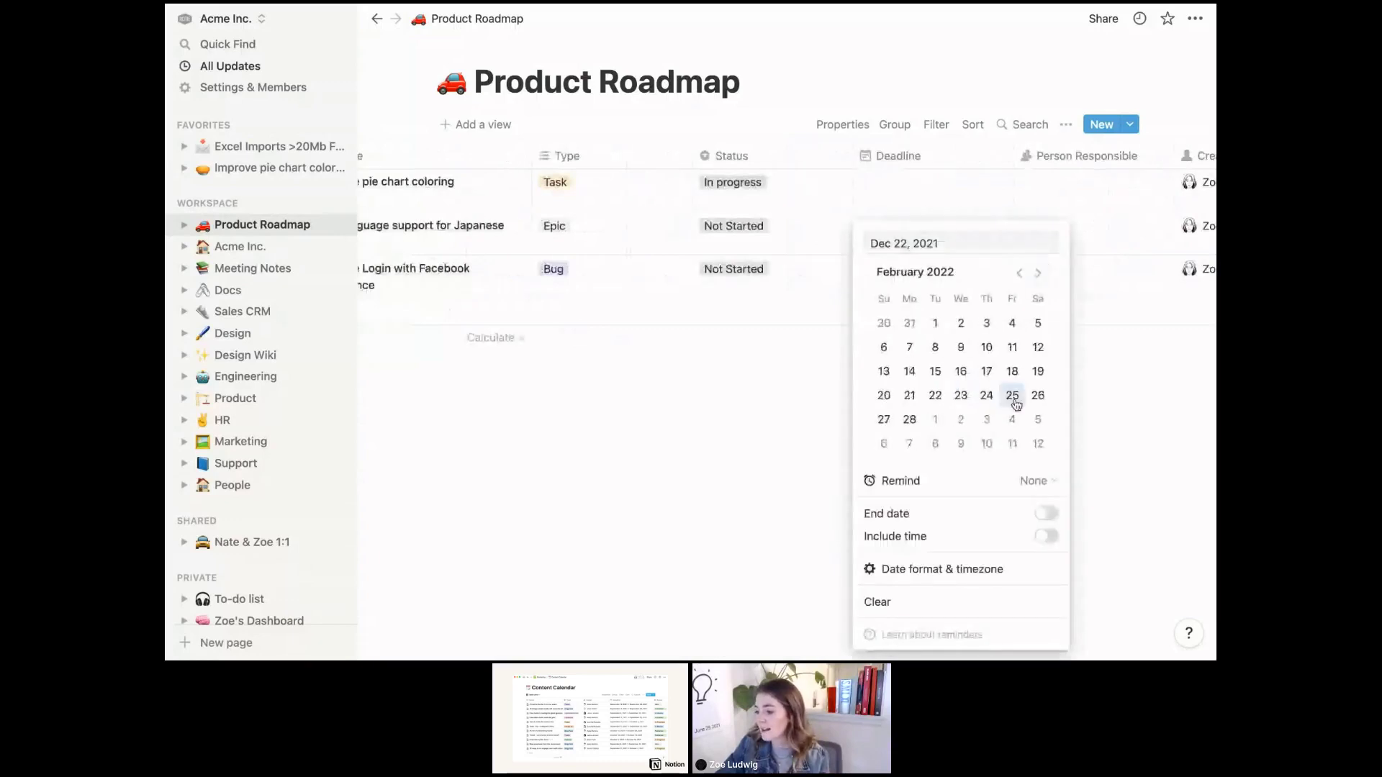
pyautogui.click(1015, 403)
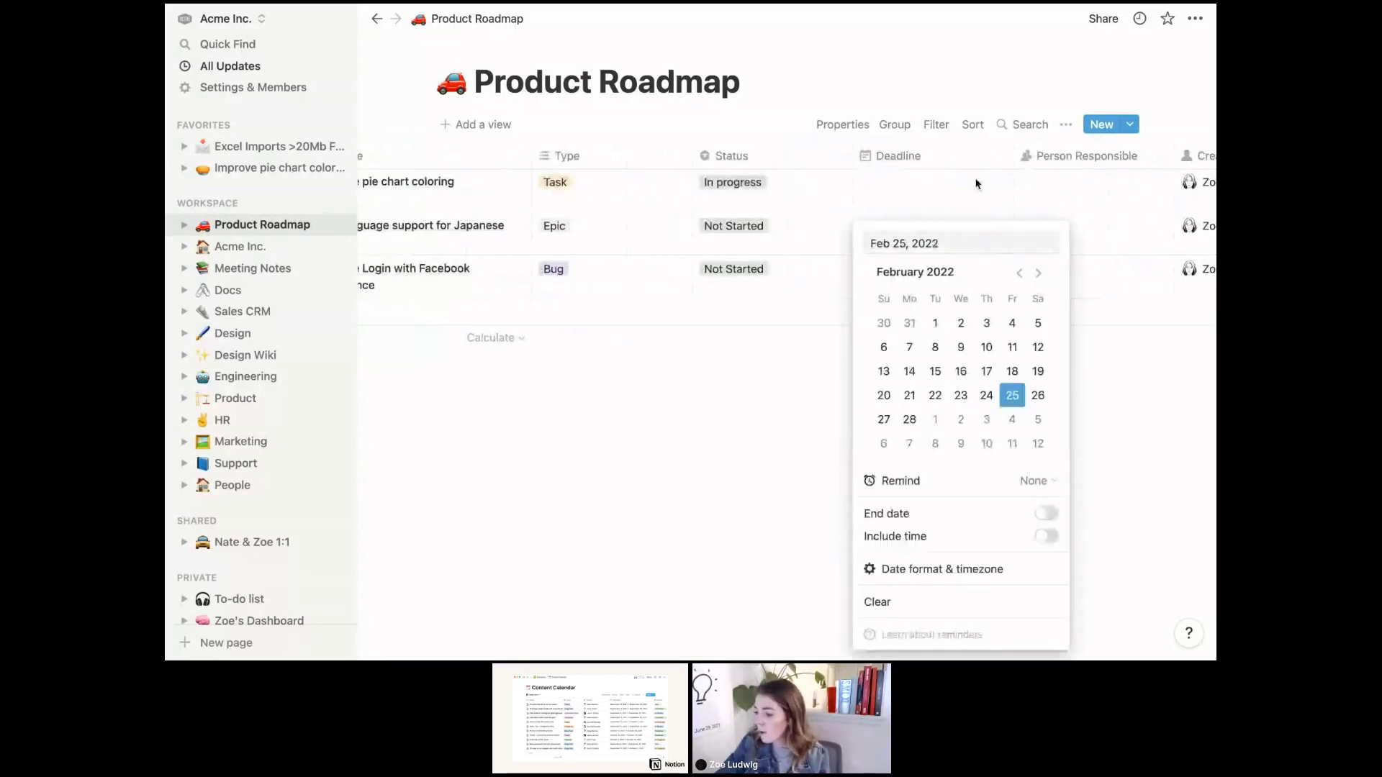
pyautogui.click(977, 184)
pyautogui.hscroll(-1, 973, 185)
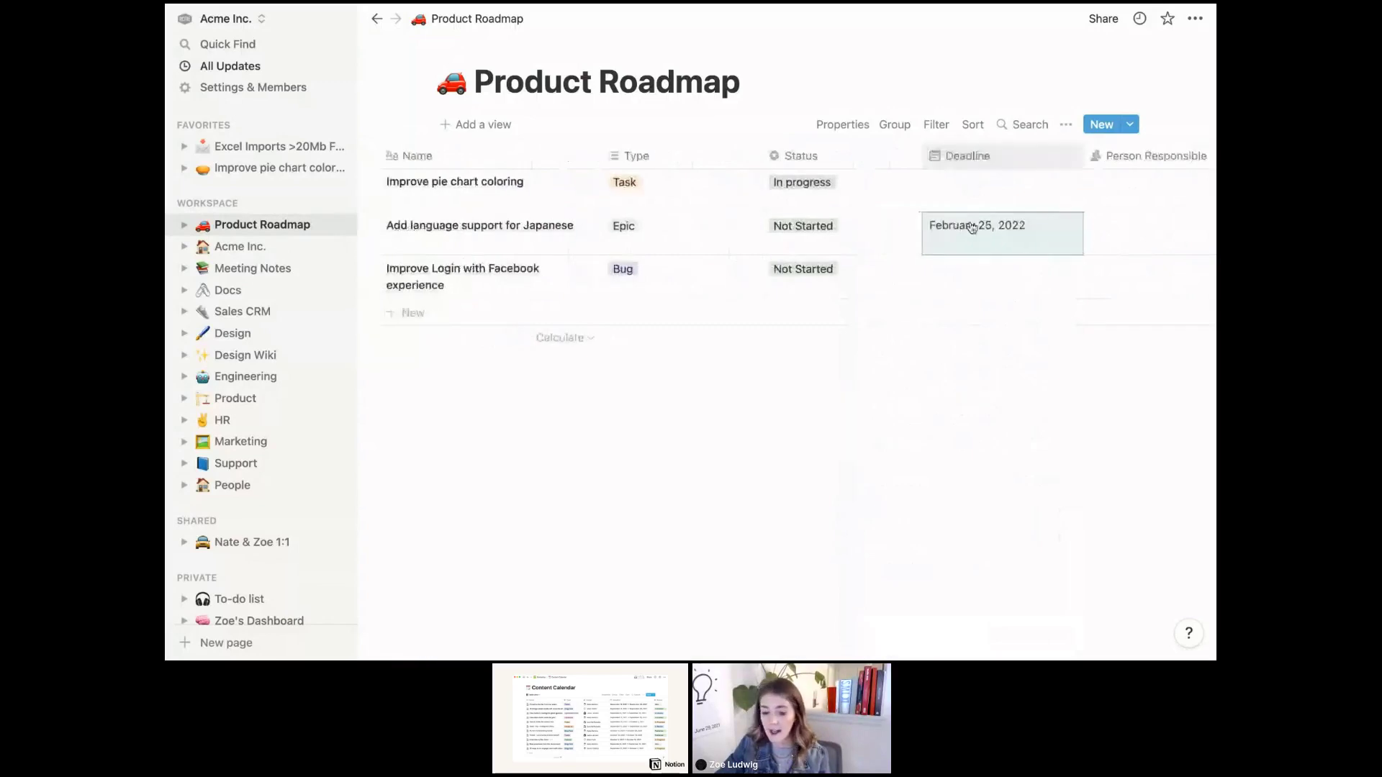
# Open the deadline of the "Improve pie chart coloring" row and turn on its end date
pyautogui.hscroll(1, 971, 227)
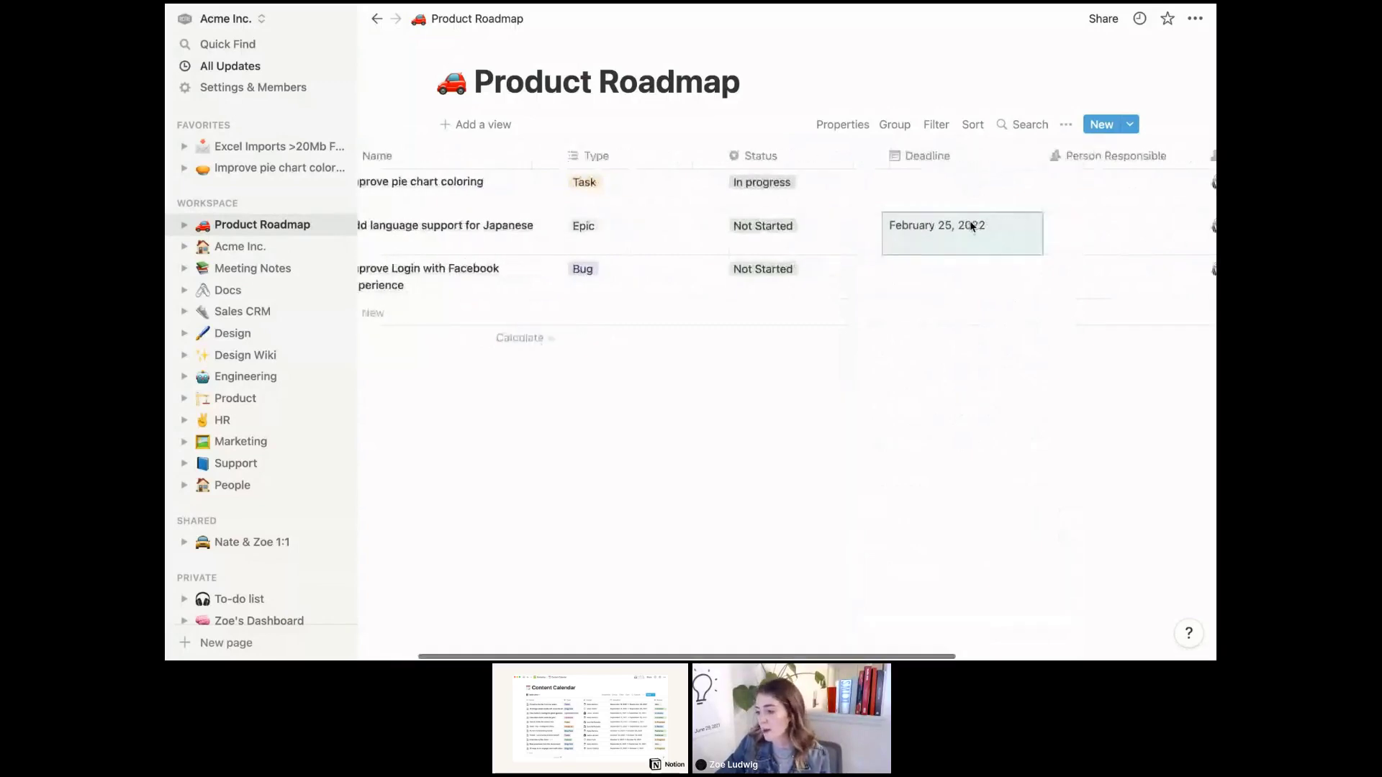
pyautogui.click(944, 160)
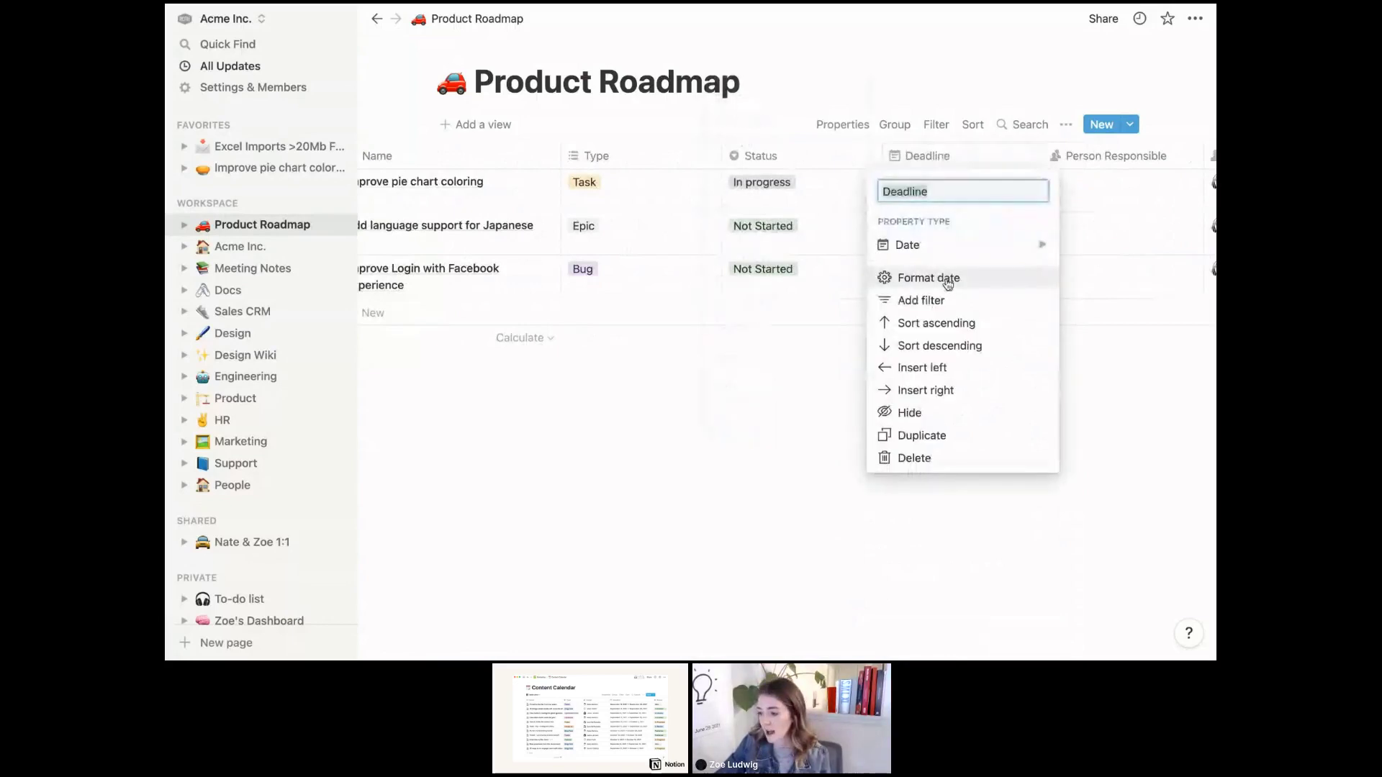
pyautogui.click(951, 280)
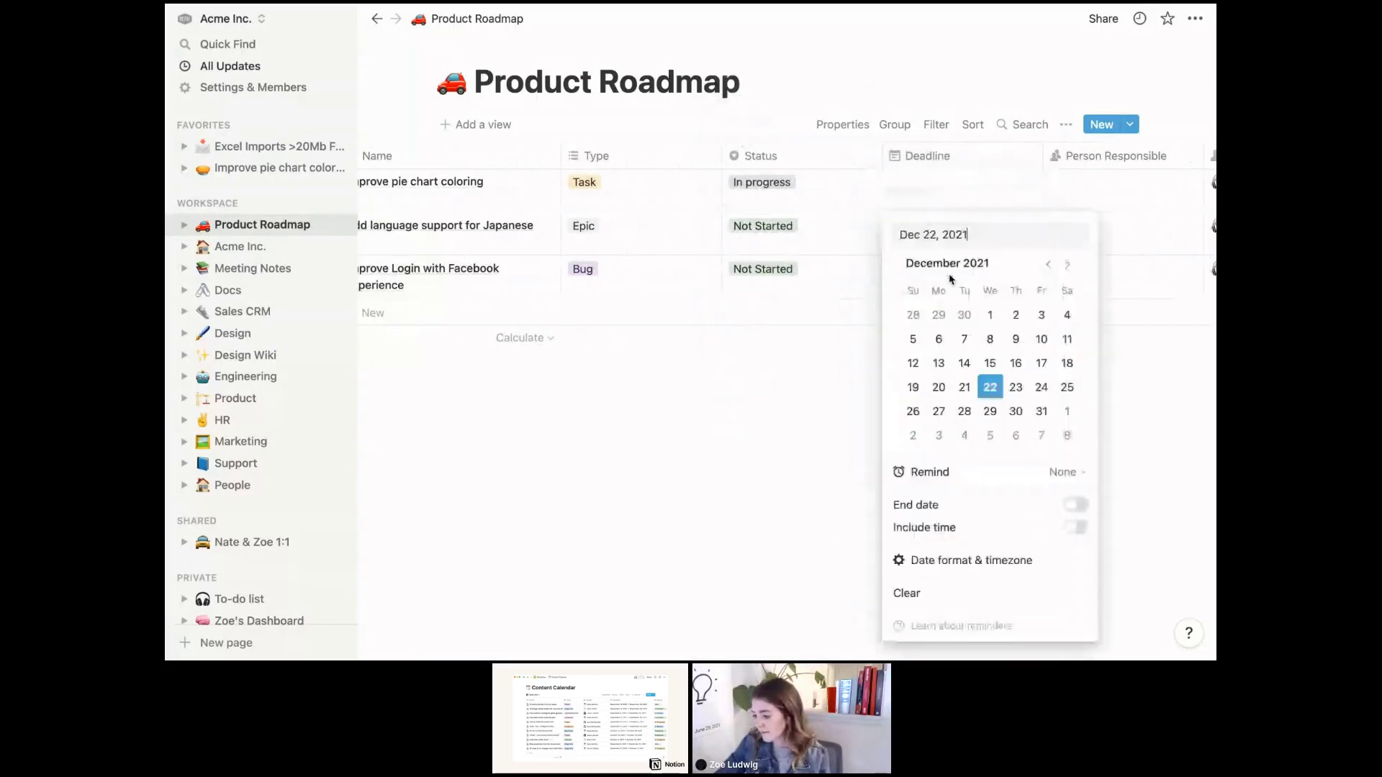
pyautogui.click(1076, 506)
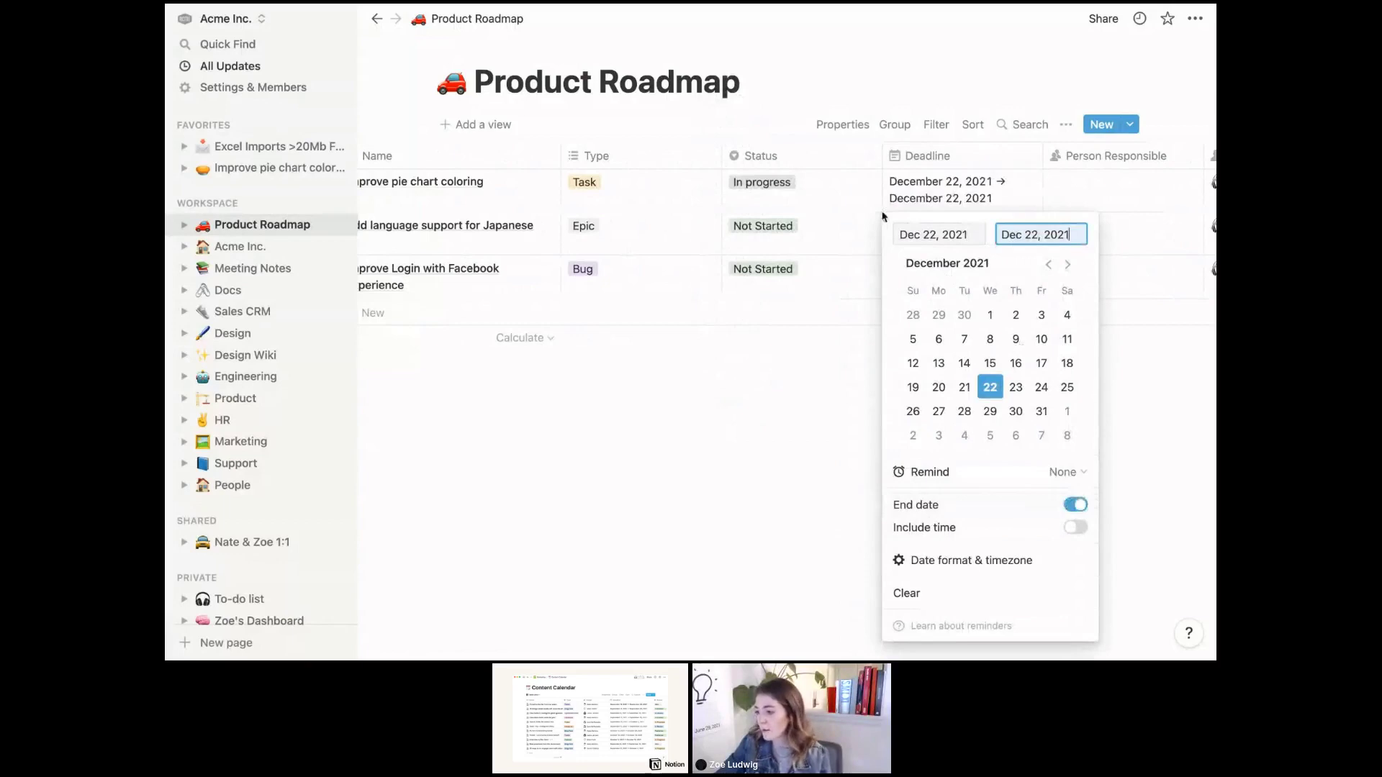
# Set the deadline range of the "Improve pie chart coloring" row to January 3, 2022 through January 7, 2022
pyautogui.click(1067, 264)
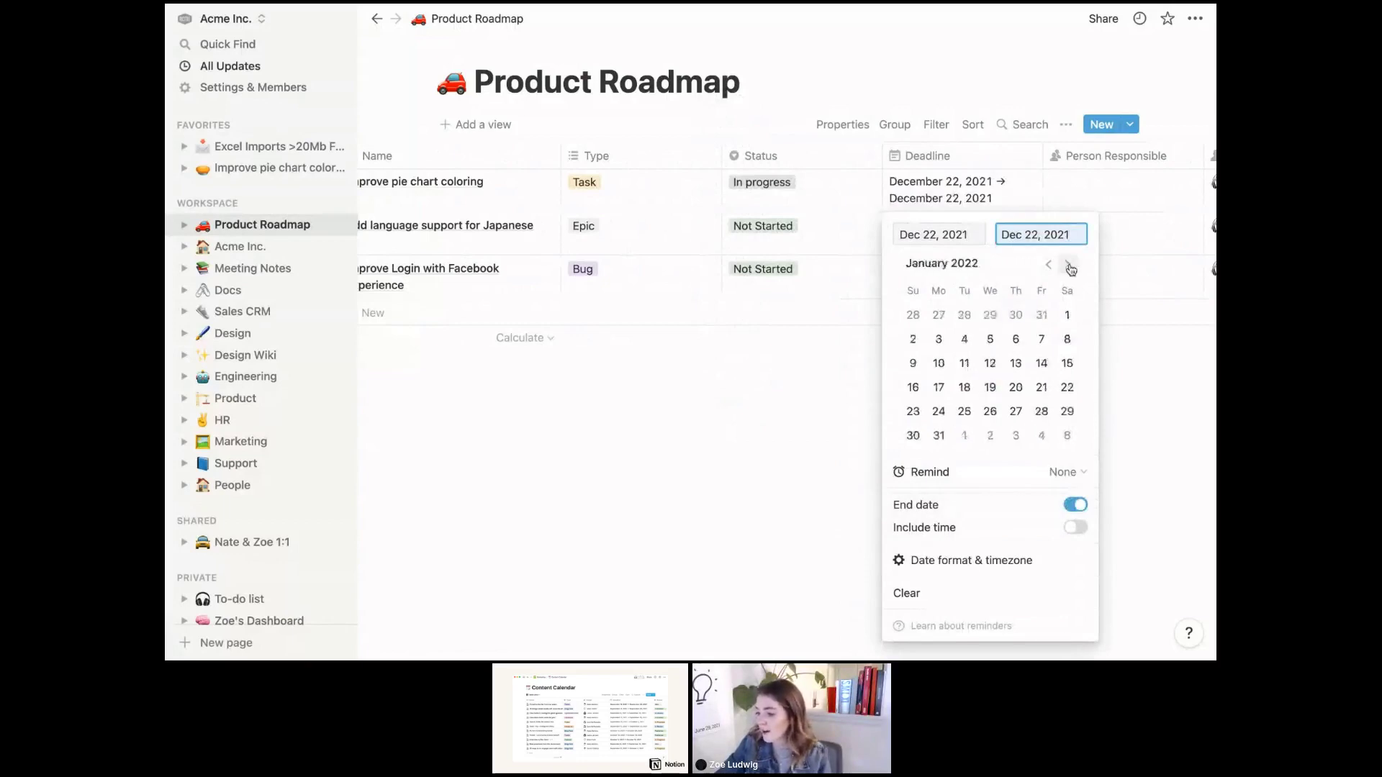
pyautogui.click(935, 340)
pyautogui.click(943, 231)
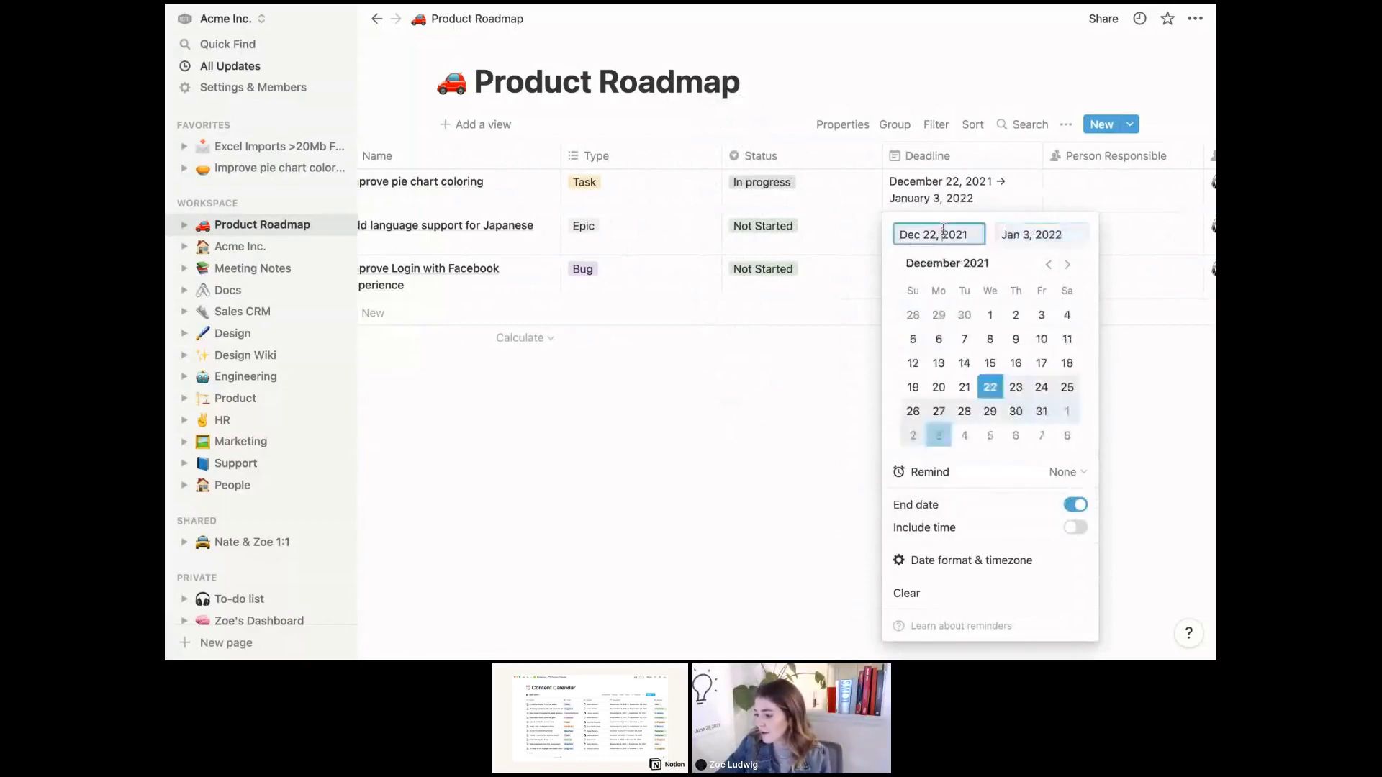
pyautogui.click(944, 434)
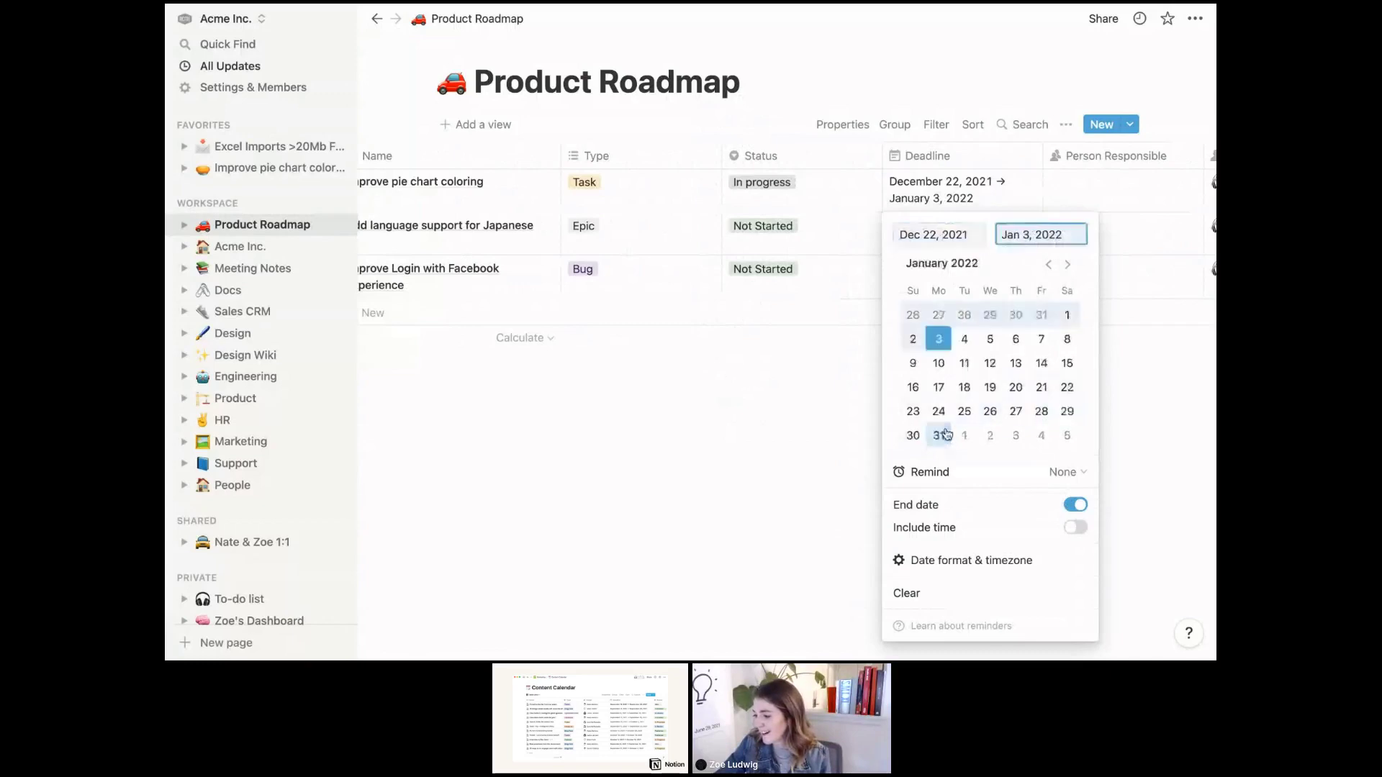
pyautogui.click(958, 229)
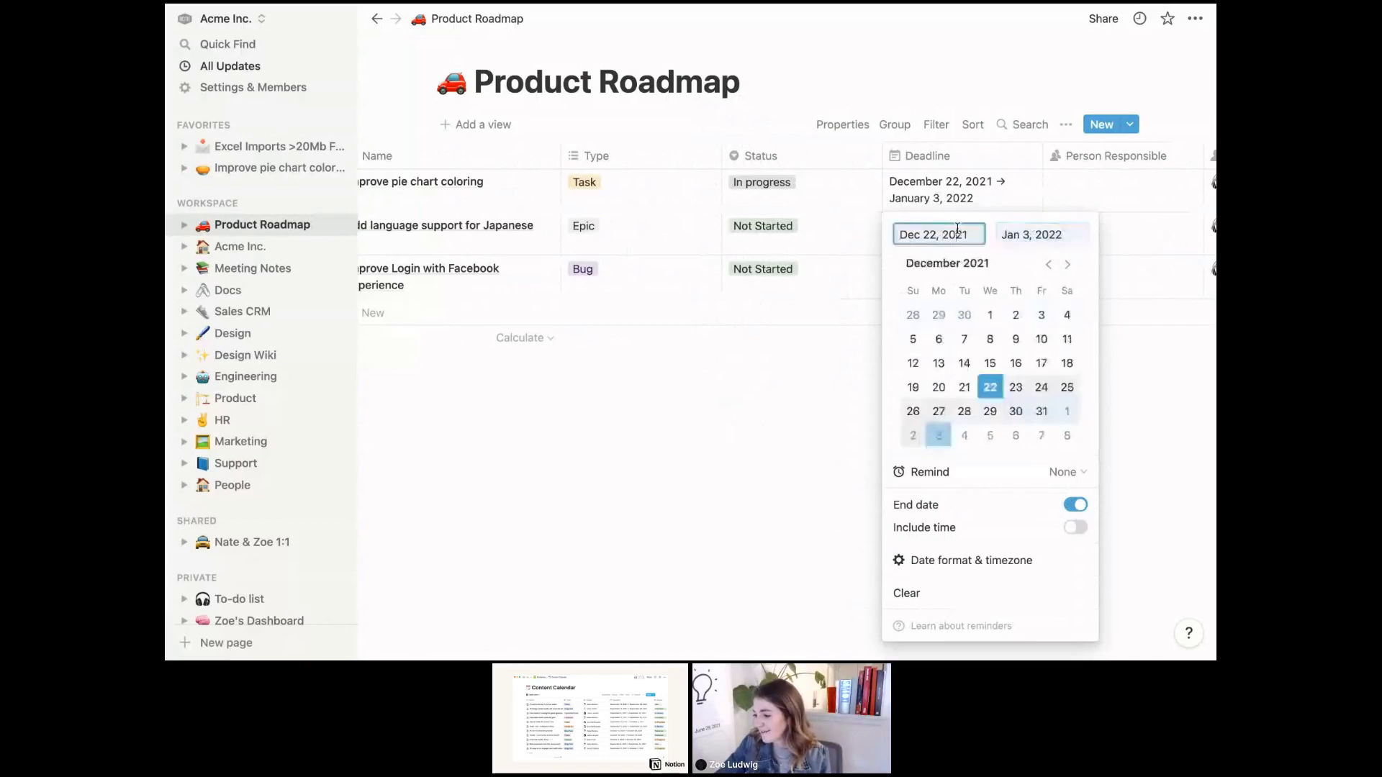
pyautogui.click(980, 438)
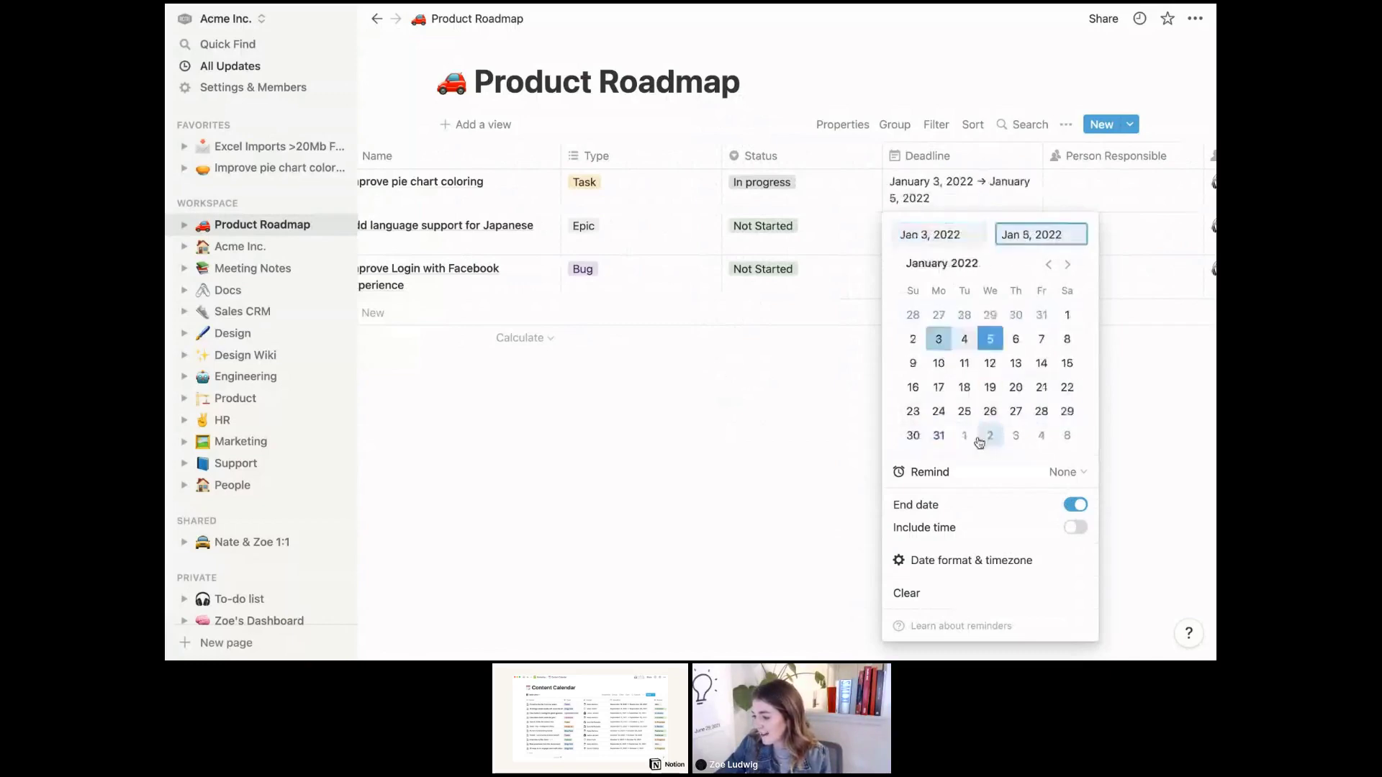
pyautogui.click(939, 339)
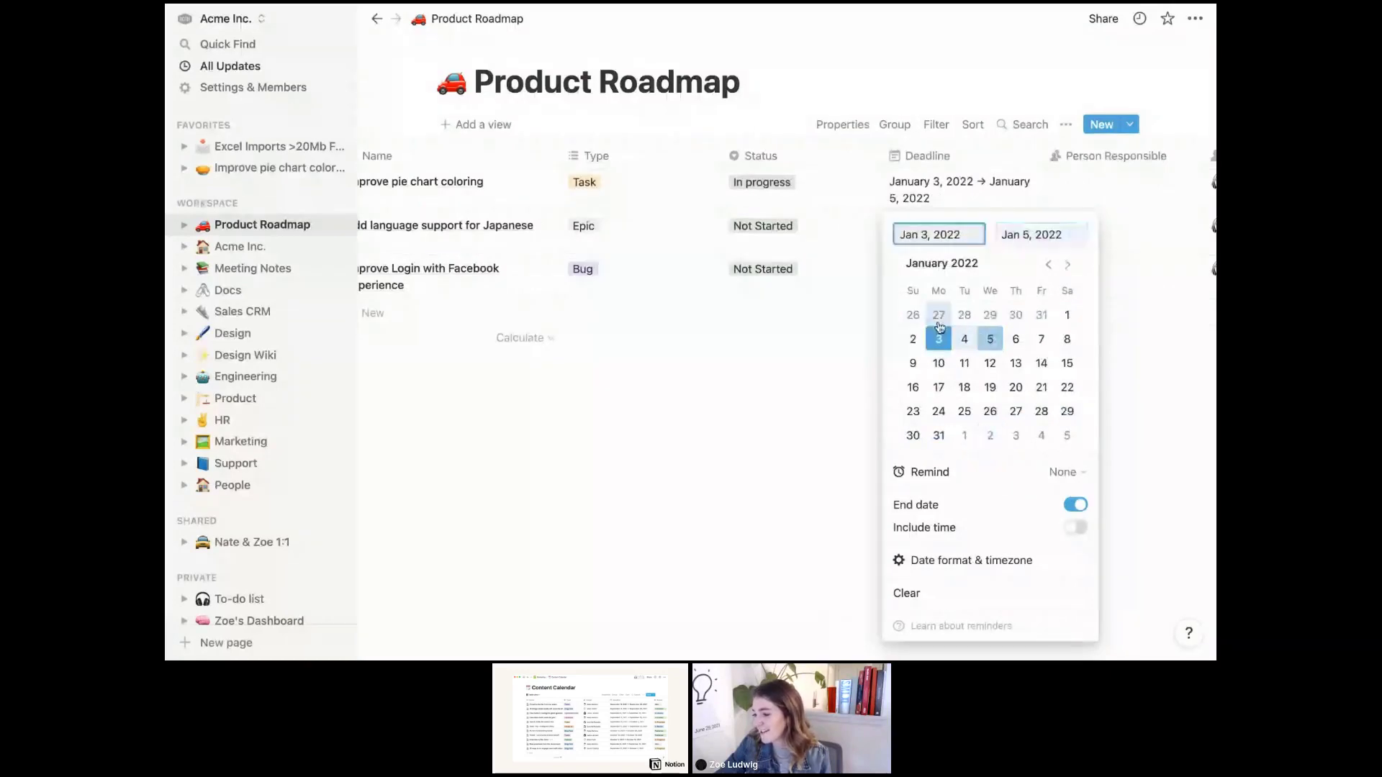
pyautogui.click(938, 336)
pyautogui.click(1040, 340)
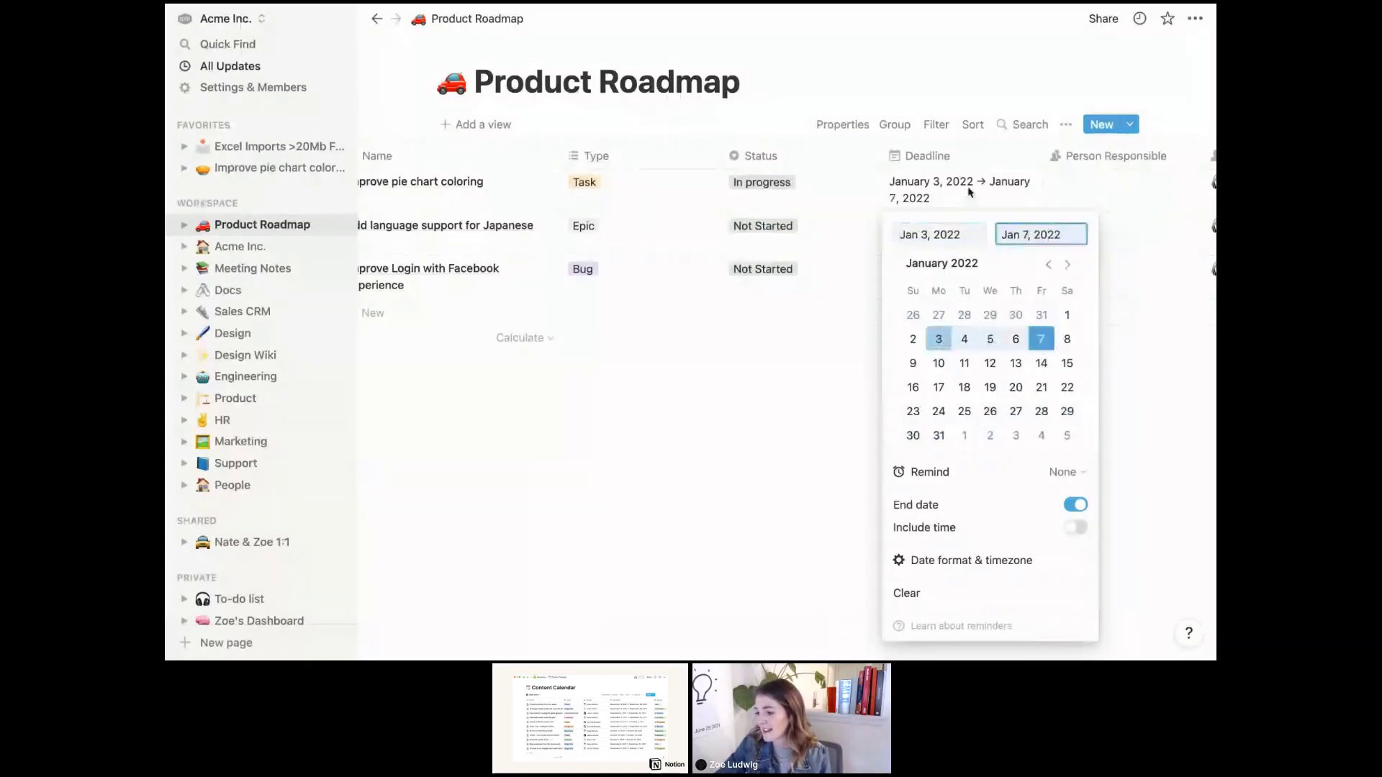
pyautogui.click(981, 207)
# Add a sort to the default view that orders the roadmap items by Deadline
pyautogui.hscroll(-3, 739, 239)
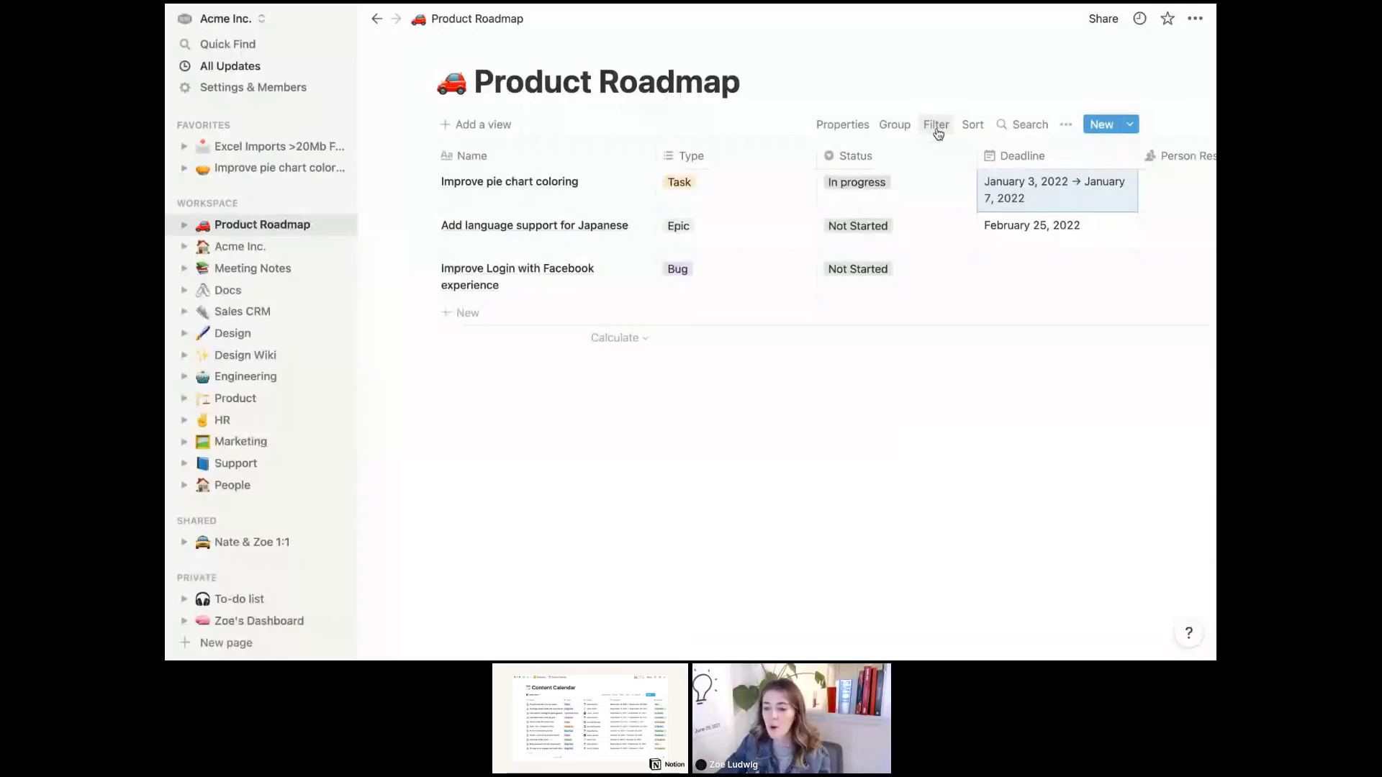
pyautogui.click(977, 127)
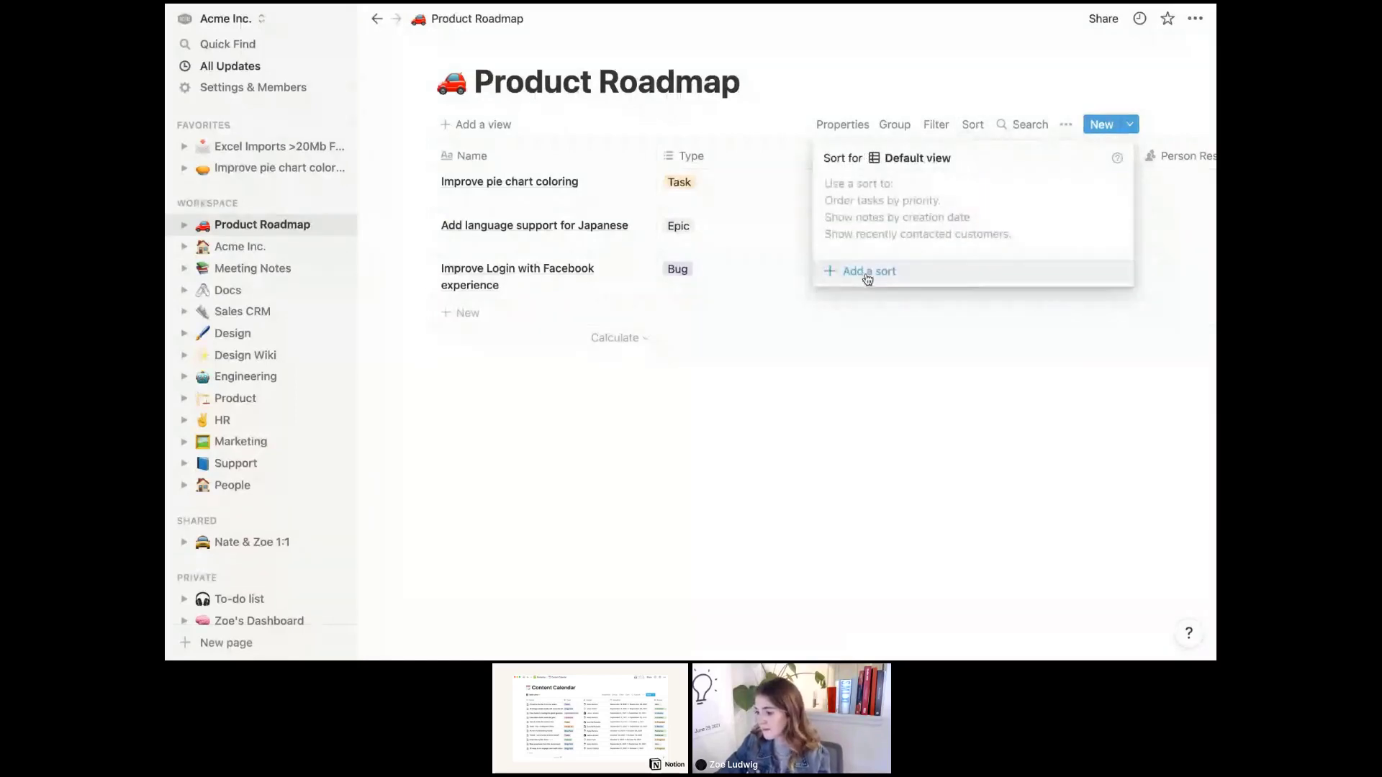
pyautogui.click(867, 273)
pyautogui.click(873, 190)
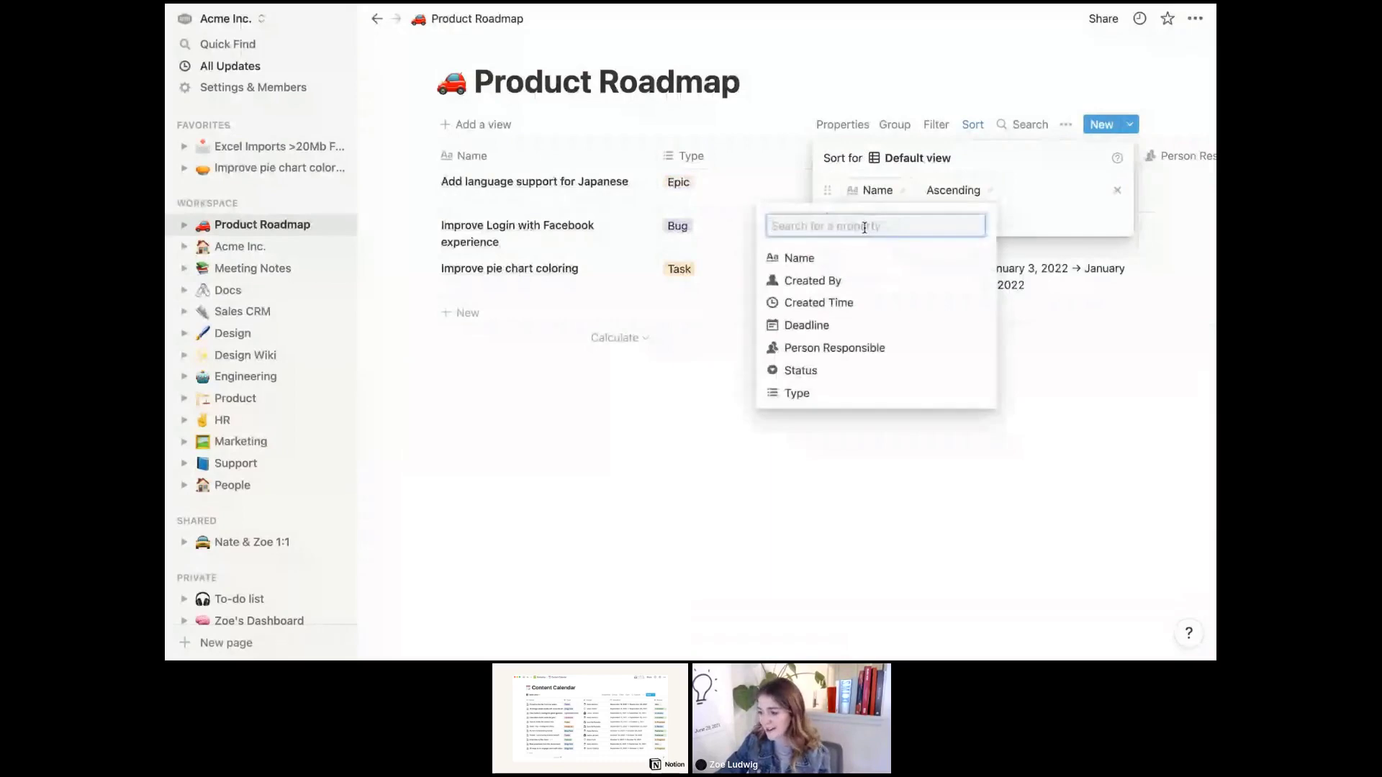
pyautogui.click(849, 325)
# Switch the Deadline sort to Descending and back to Ascending
pyautogui.click(979, 192)
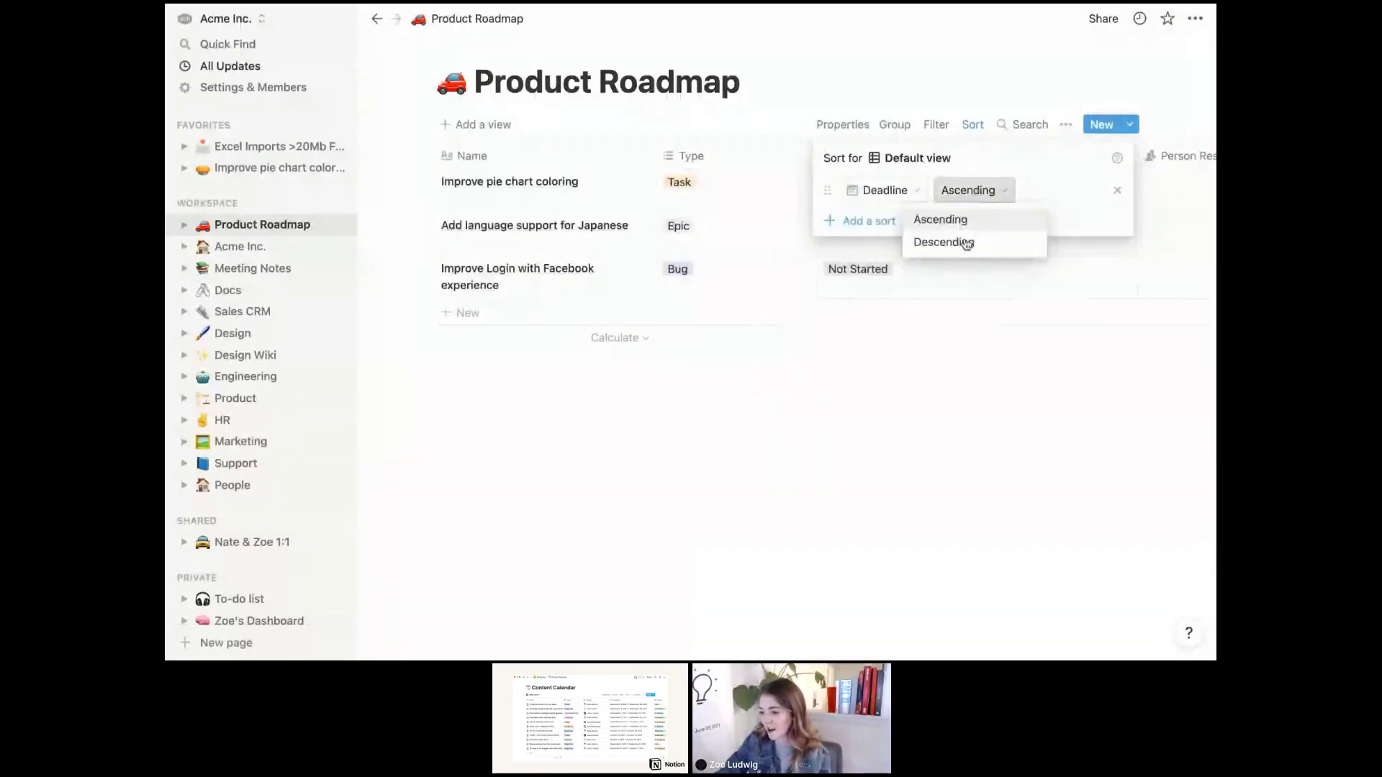
pyautogui.click(966, 244)
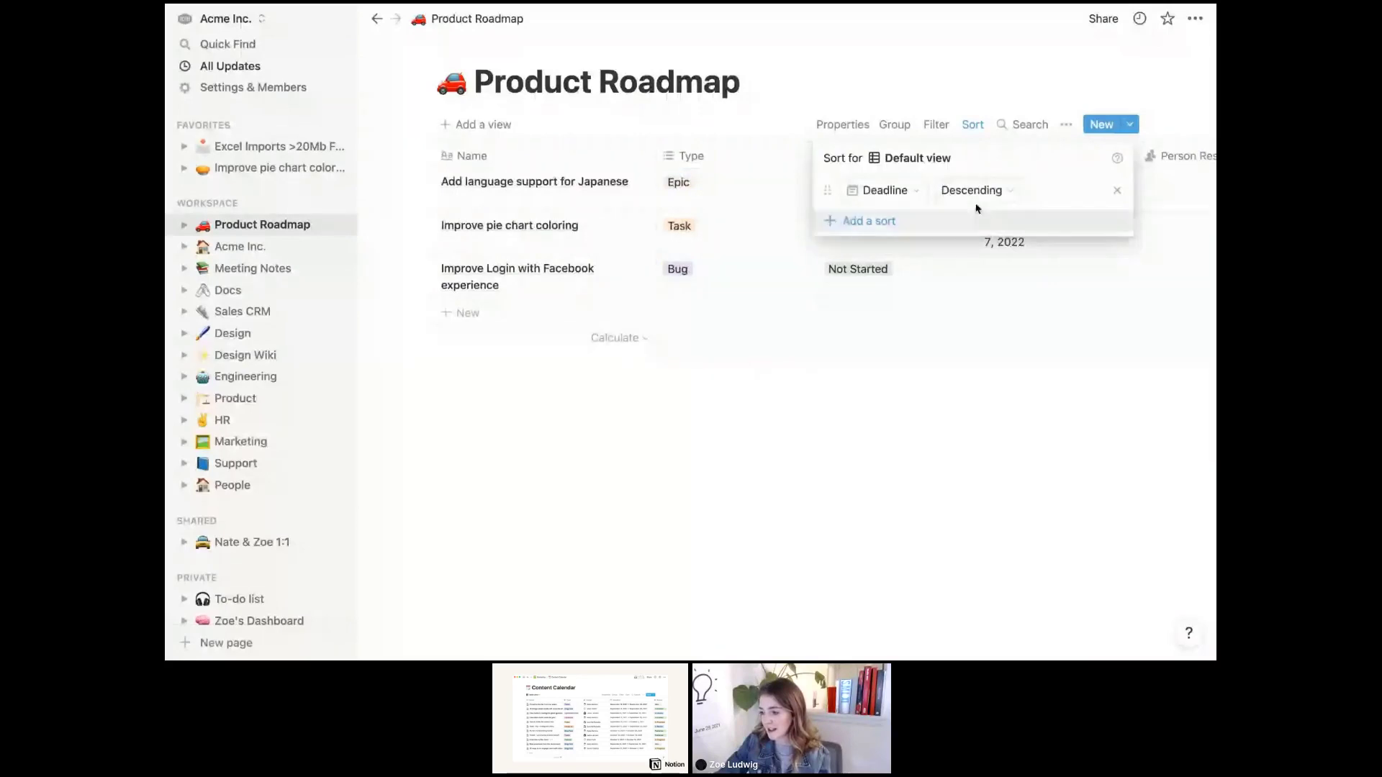
pyautogui.click(996, 268)
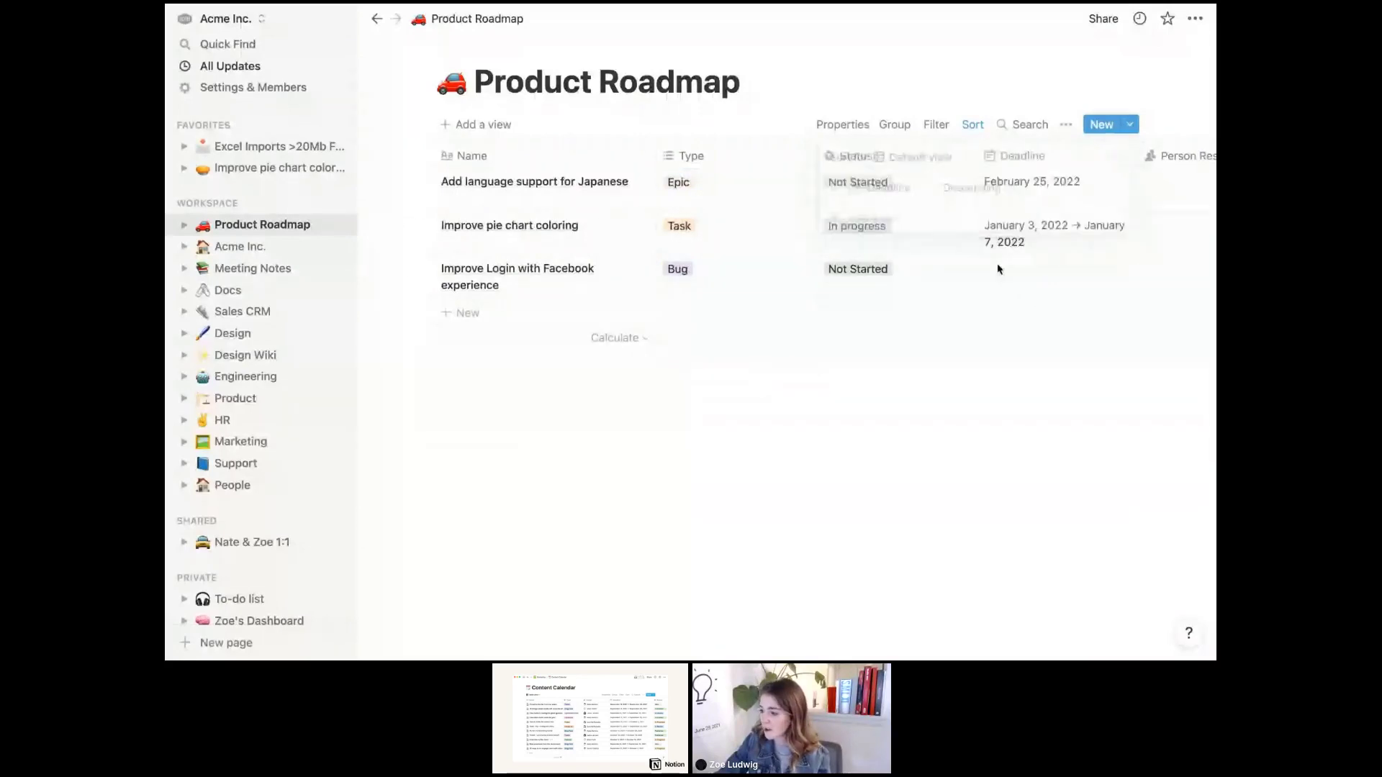
pyautogui.click(974, 135)
pyautogui.click(975, 190)
pyautogui.click(976, 219)
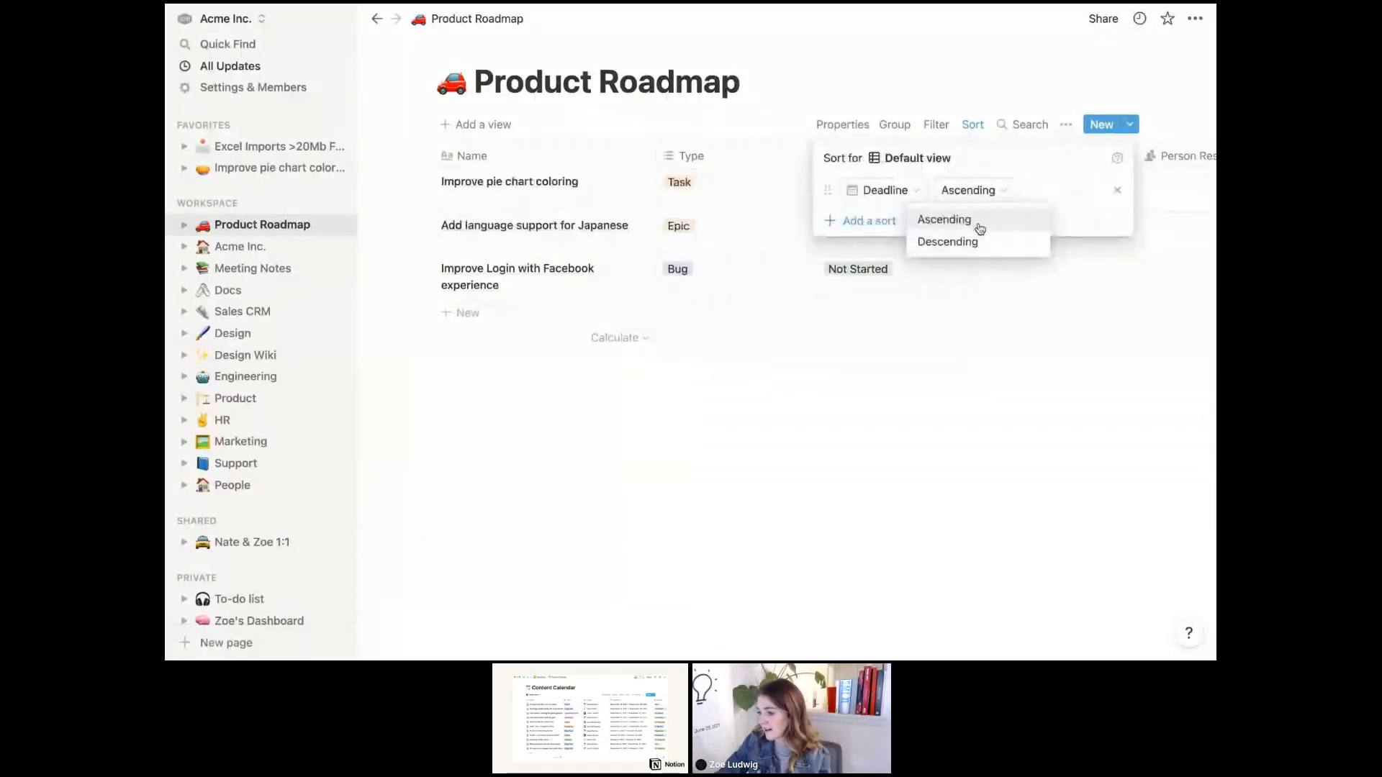
pyautogui.click(973, 95)
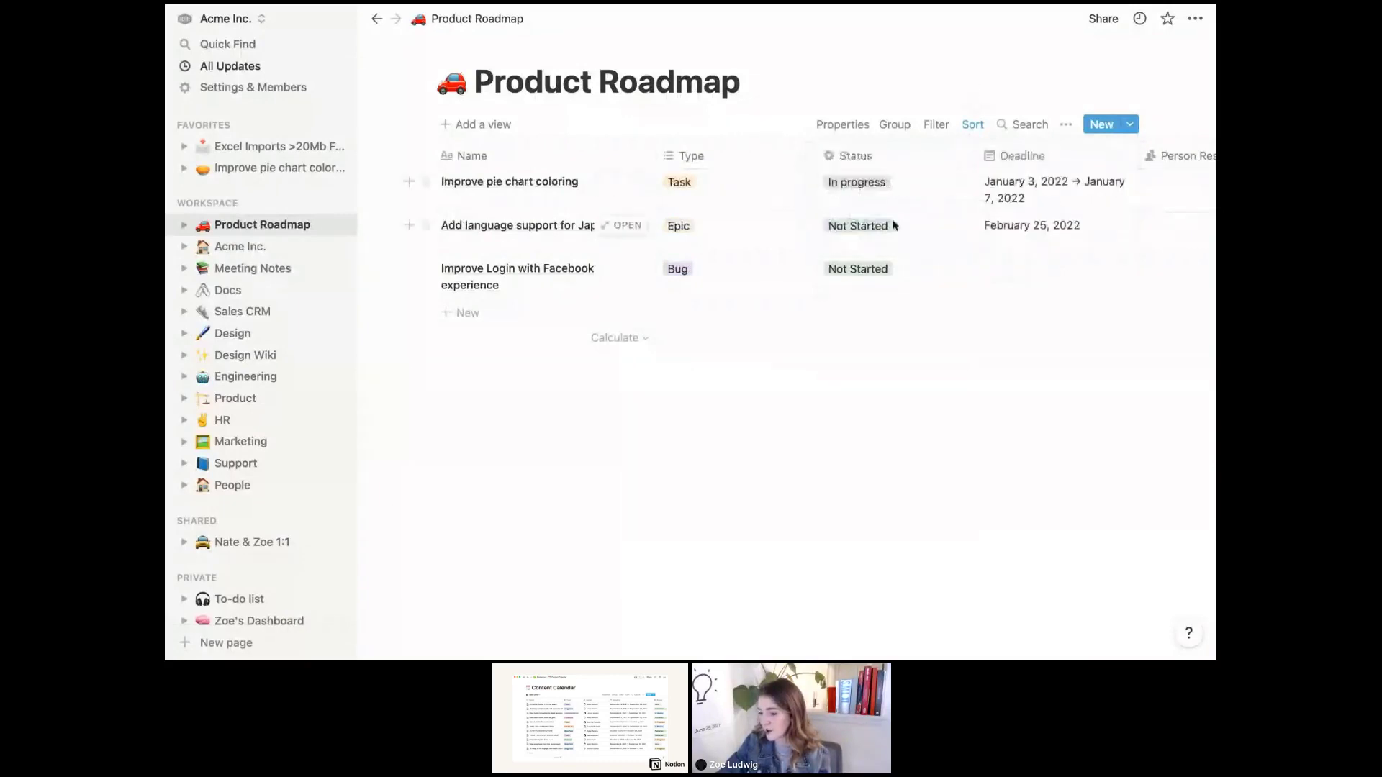
# Set the deadline of the "Improve Login with Facebook experience" row to December 31, 2021
pyautogui.click(1046, 278)
pyautogui.click(1135, 425)
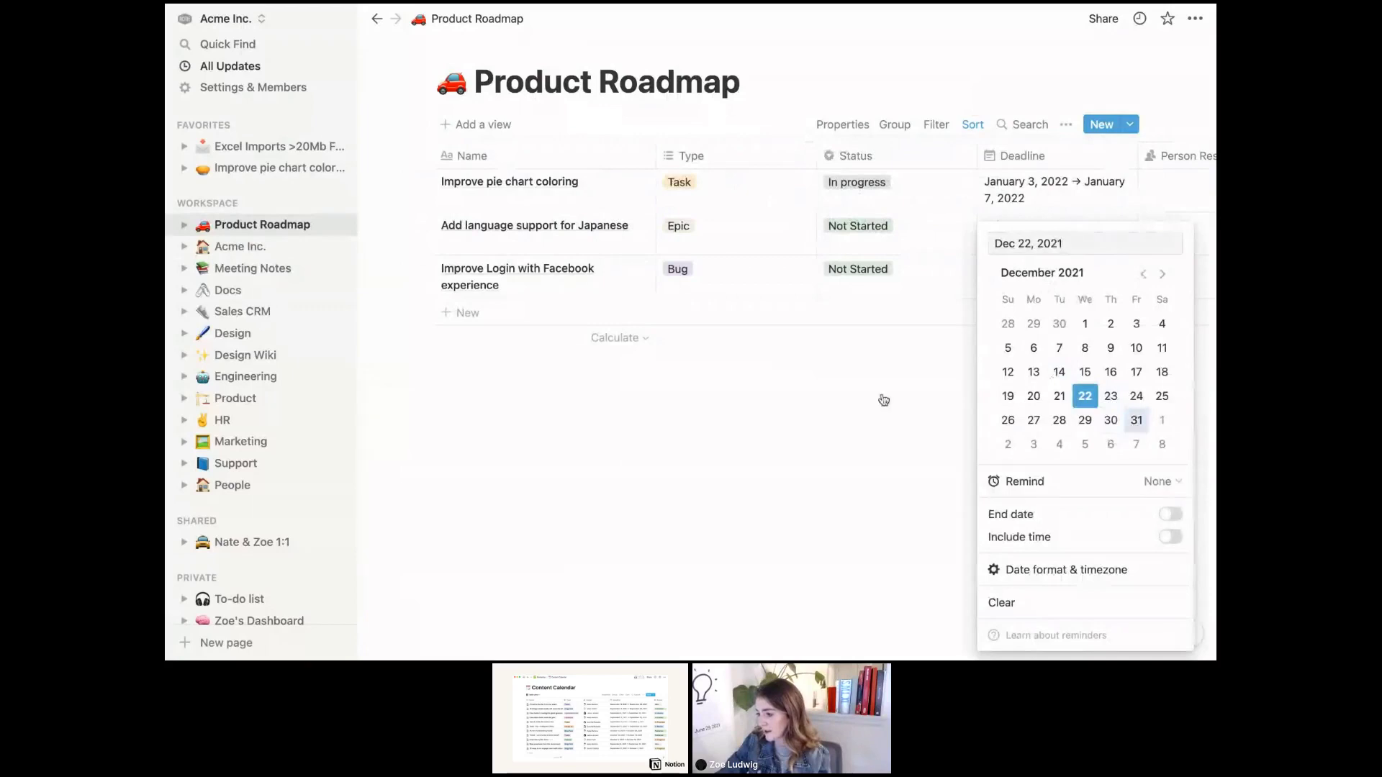
pyautogui.press('Escape')
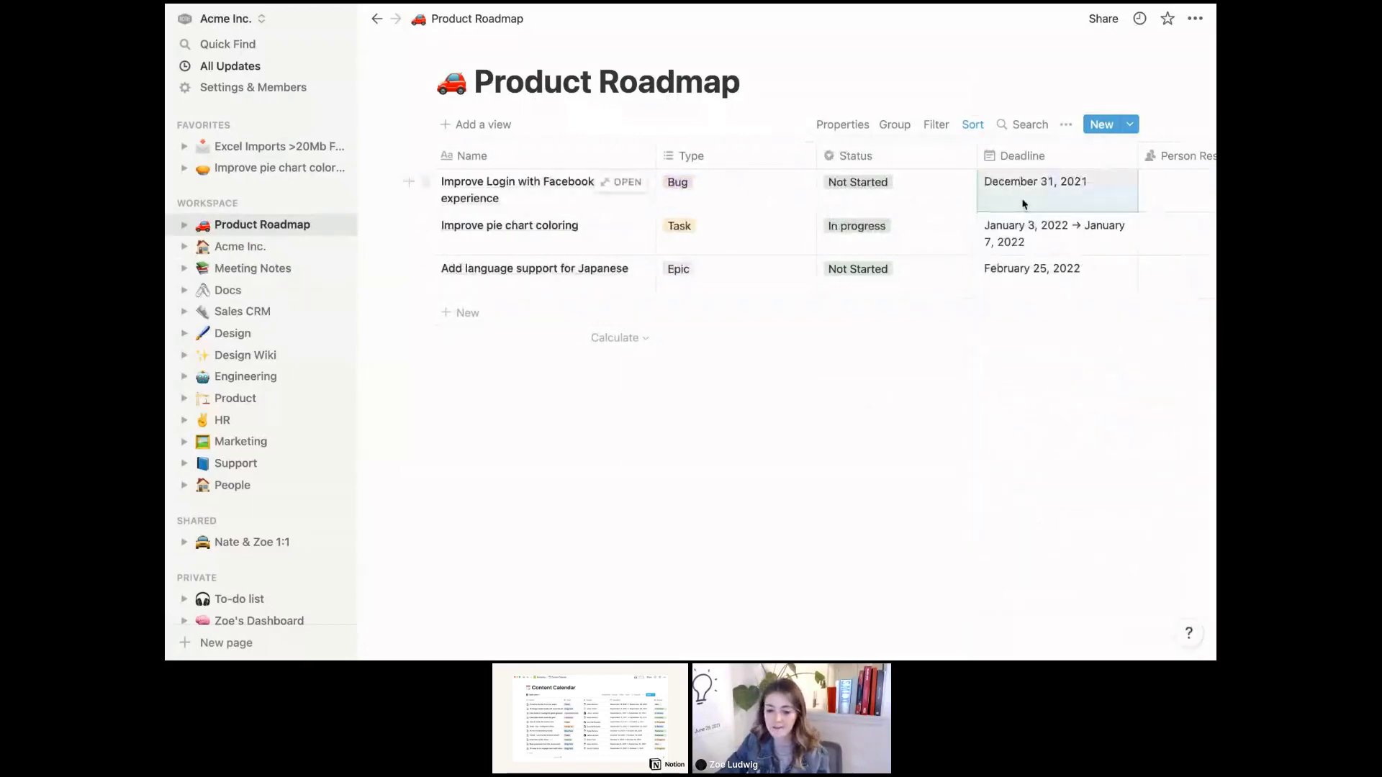
# Add a filter to the default view showing only items where Type contains Bug
pyautogui.click(935, 128)
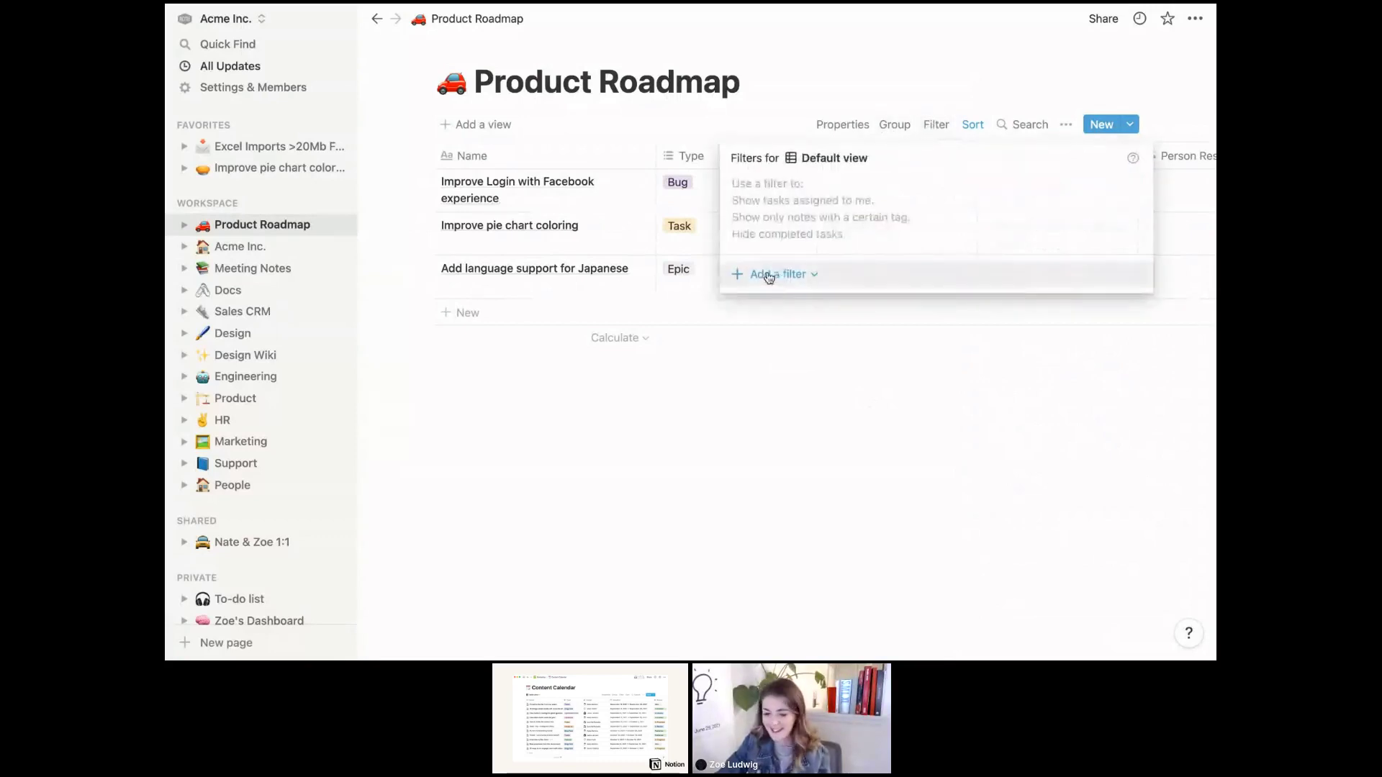
pyautogui.click(768, 277)
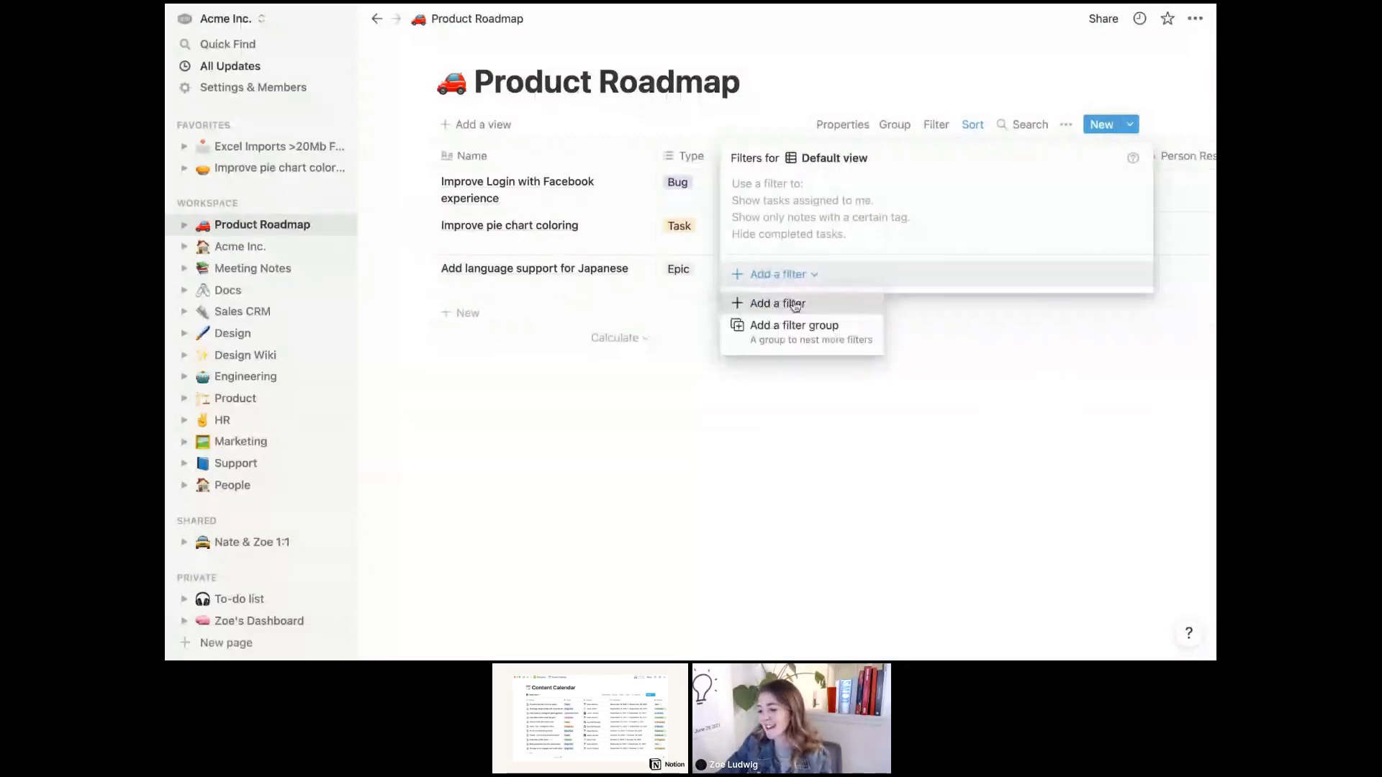
pyautogui.click(794, 303)
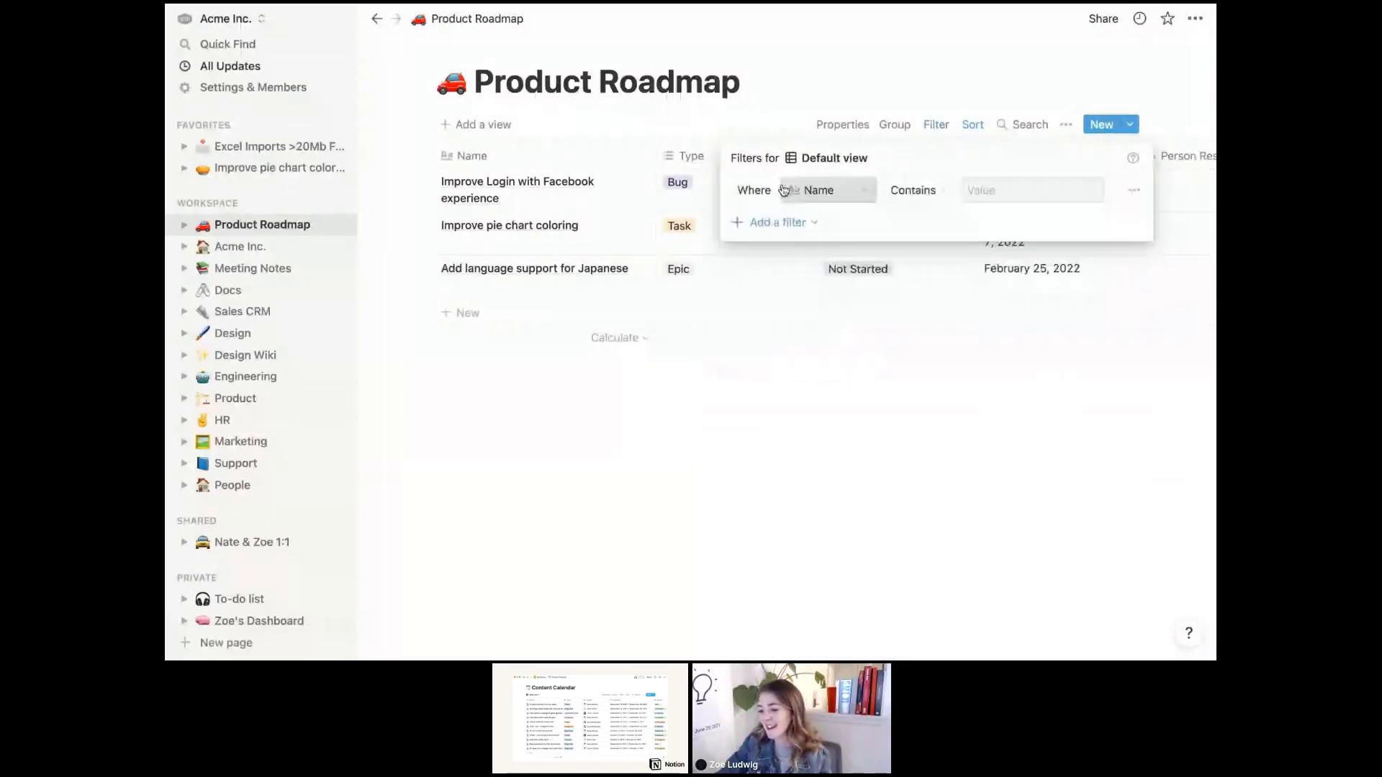
pyautogui.click(823, 197)
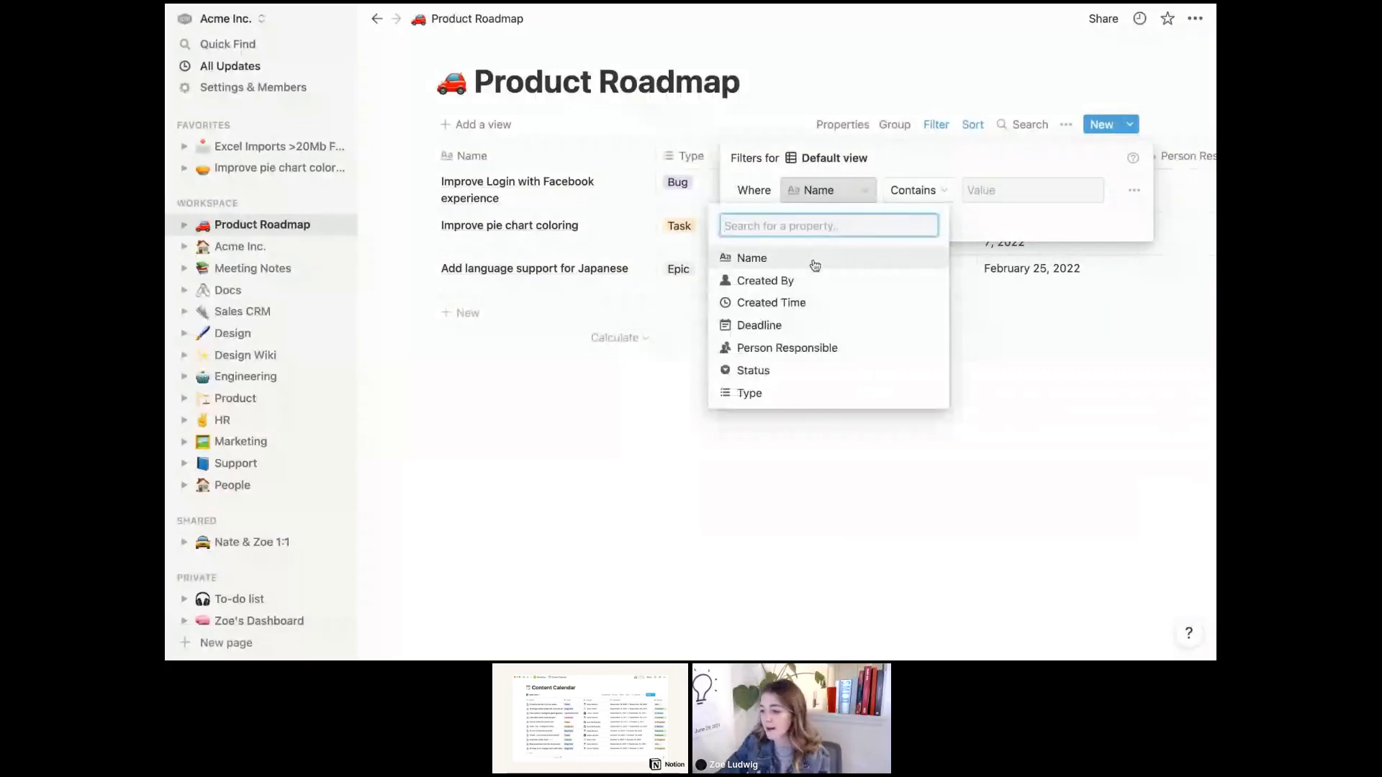
pyautogui.click(791, 397)
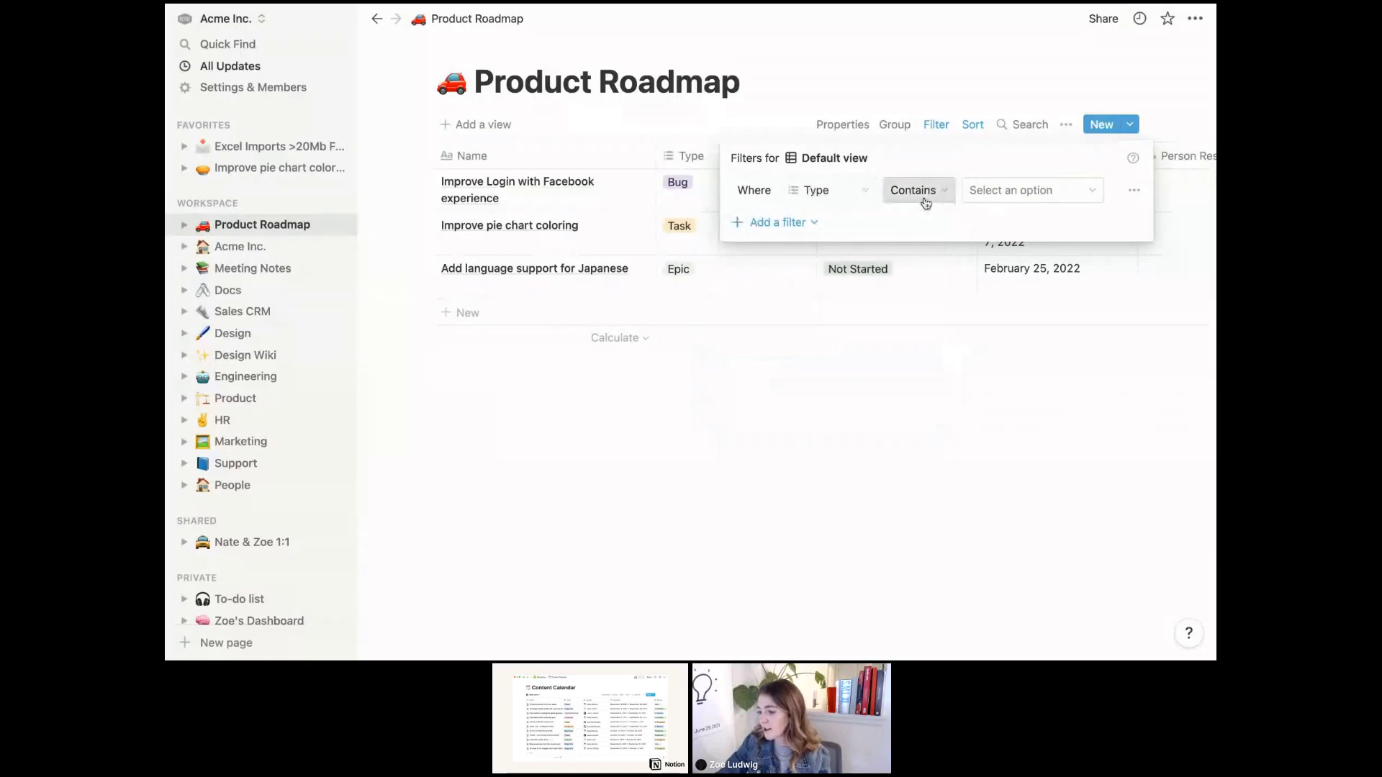
pyautogui.click(999, 195)
pyautogui.click(1005, 327)
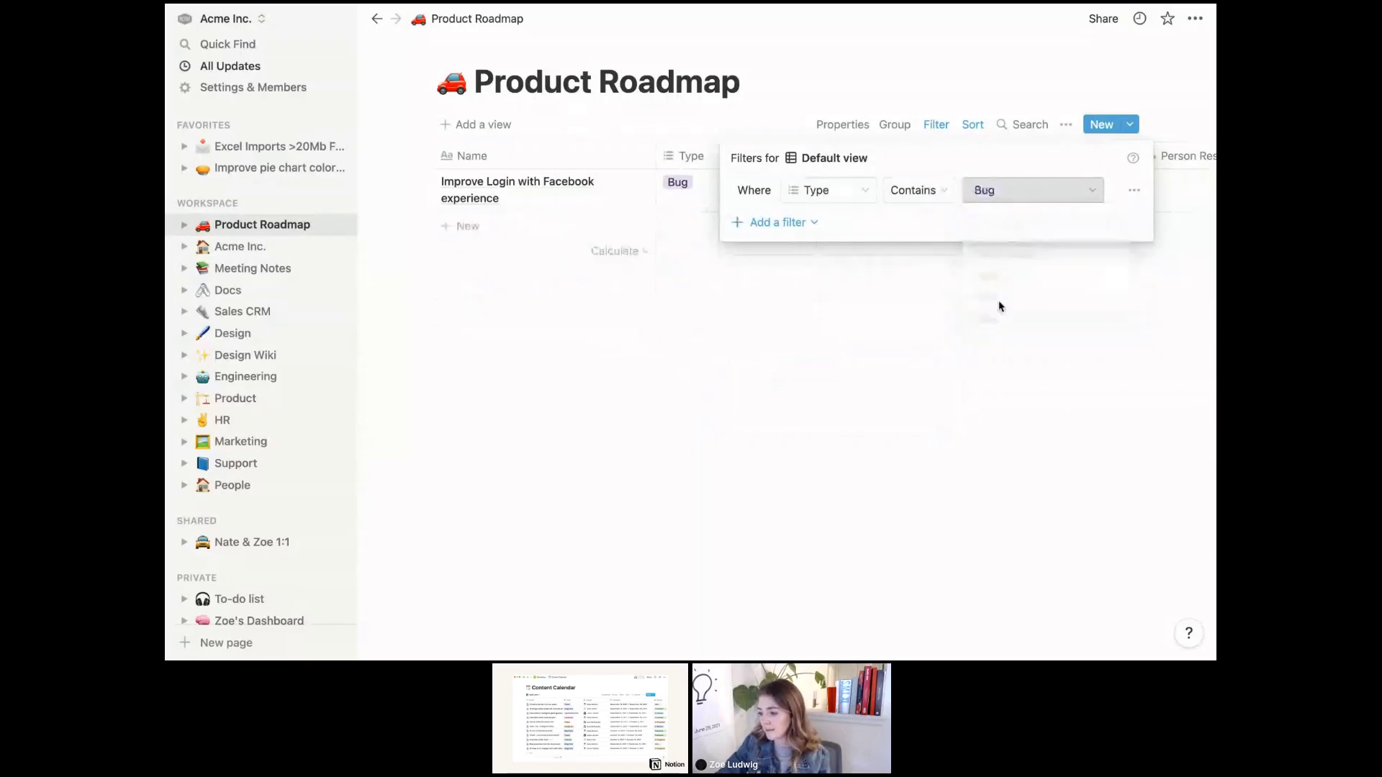
pyautogui.click(926, 100)
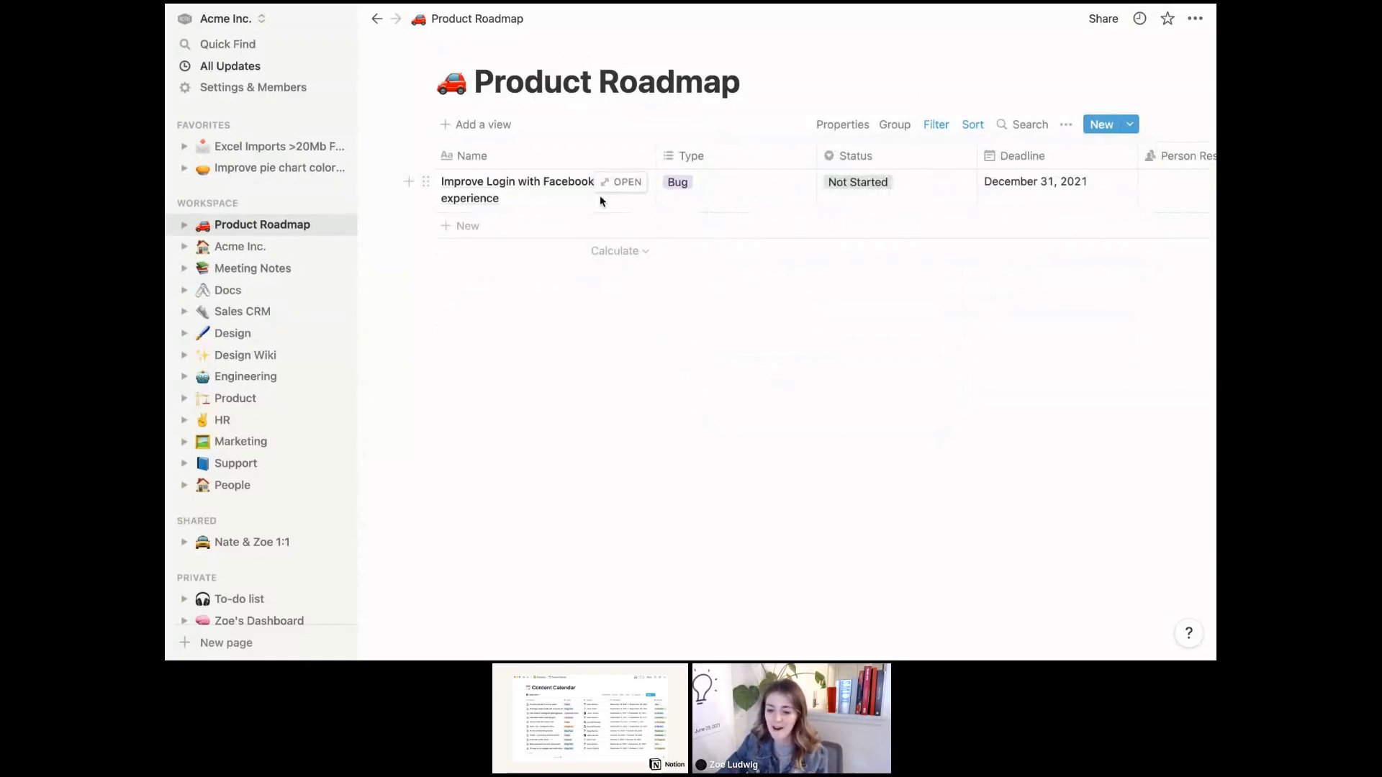
# Add a new item named "Improve text sizing options" to the filtered table
pyautogui.click(508, 228)
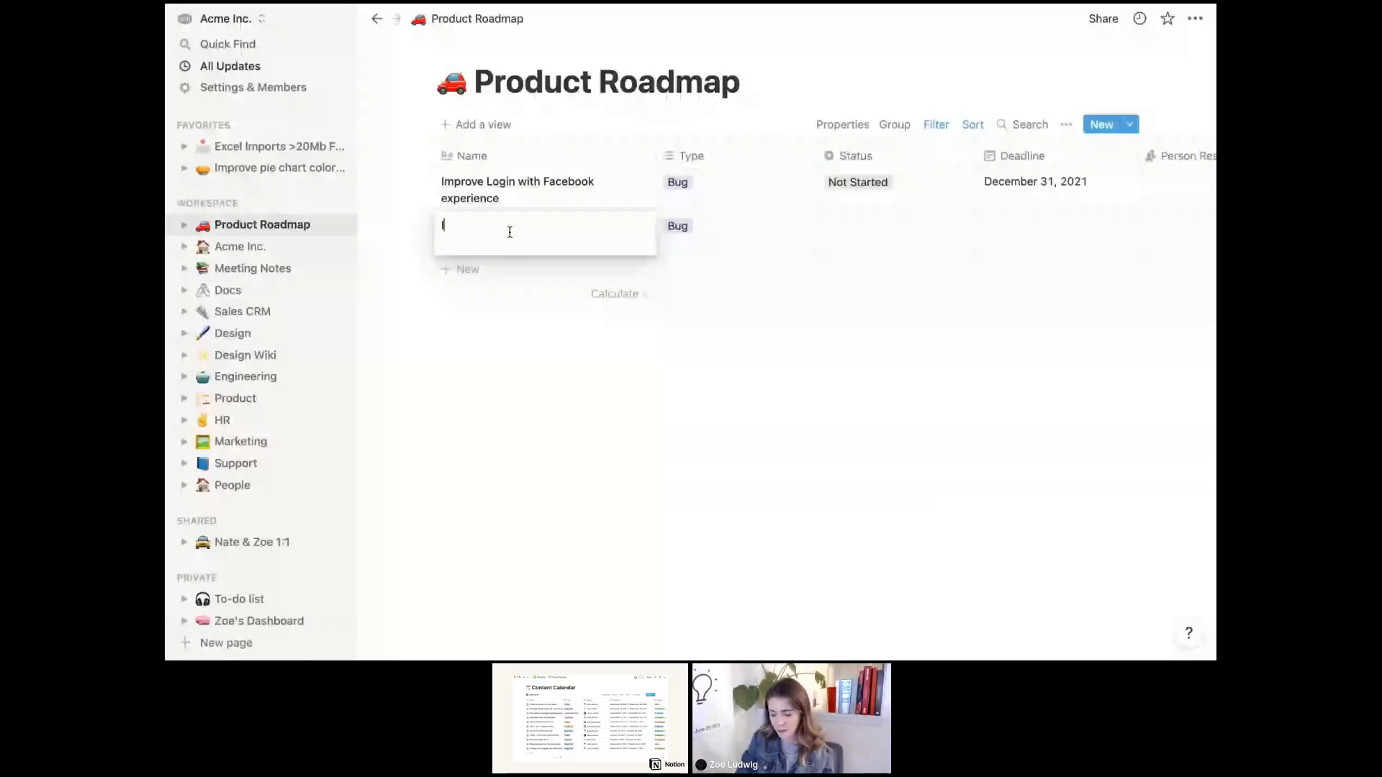
pyautogui.write('Improve')
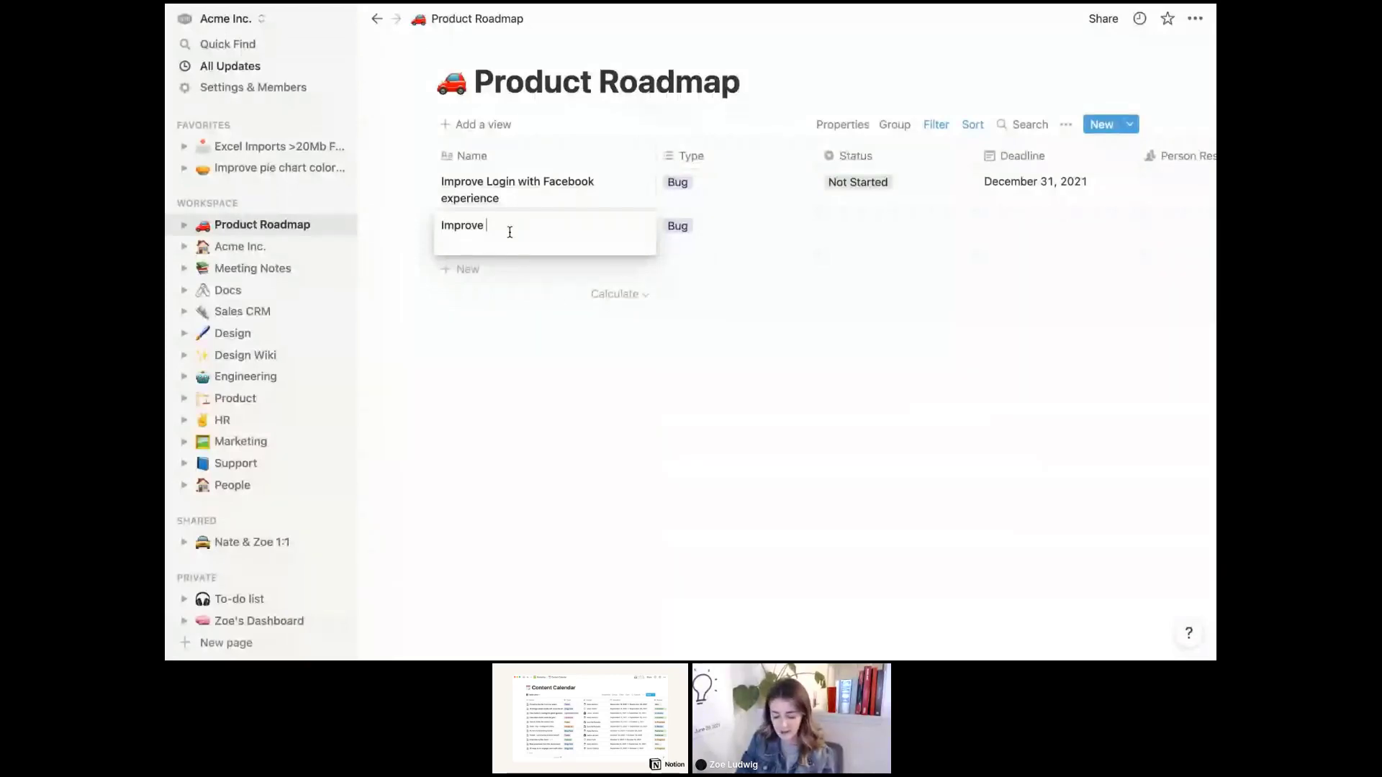
pyautogui.write(' text siz')
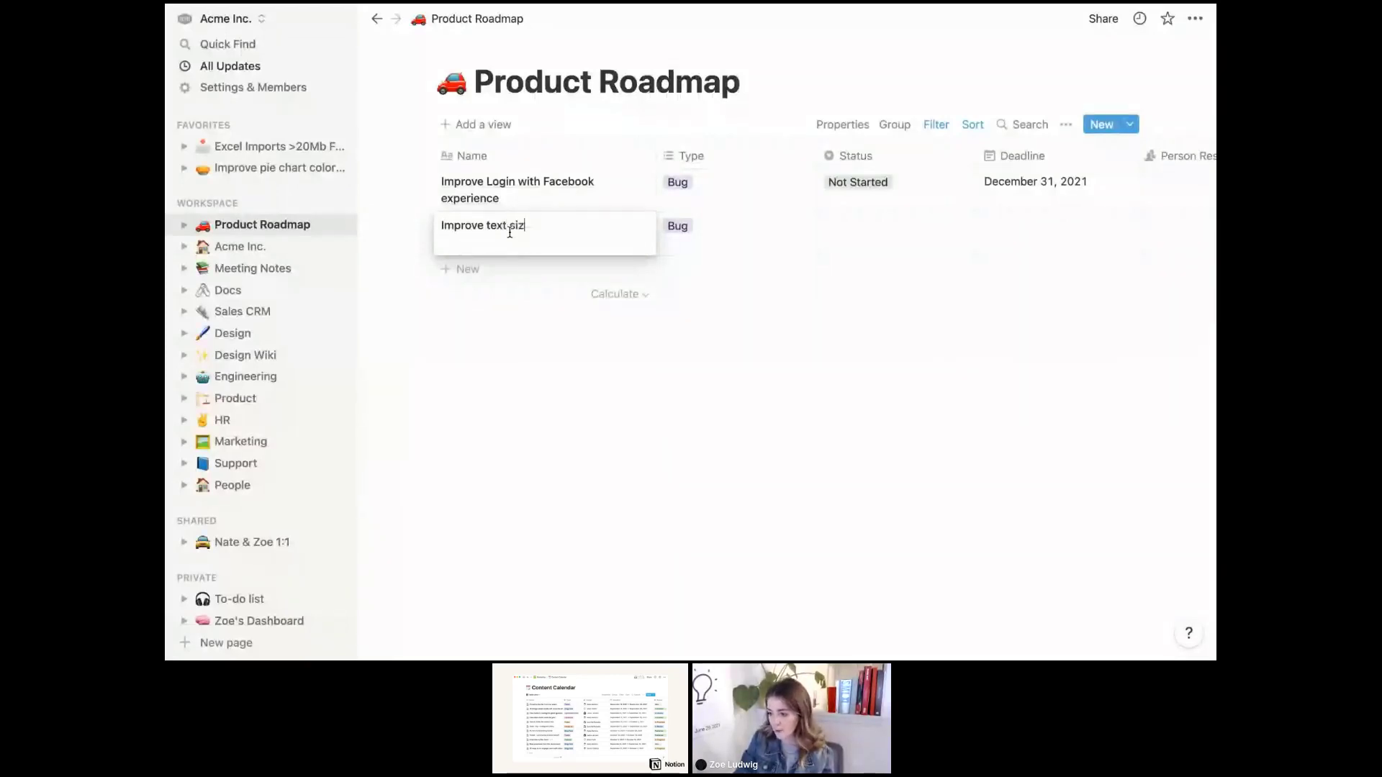
pyautogui.write('ign option')
pyautogui.press('BackSpace')
pyautogui.press('BackSpace')
pyautogui.press('BackSpace')
pyautogui.press('BackSpace')
pyautogui.press('BackSpace')
pyautogui.press('BackSpace')
pyautogui.press('BackSpace')
pyautogui.press('BackSpace')
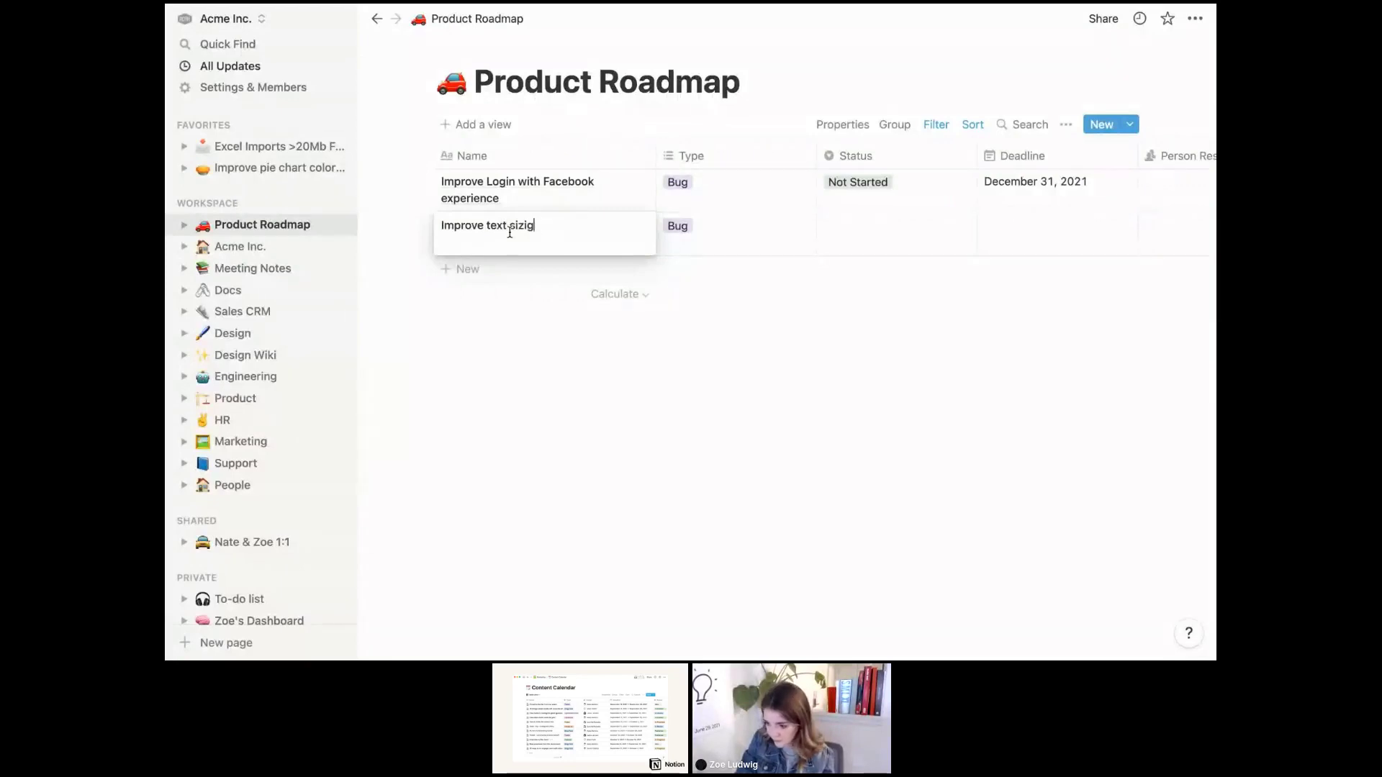
pyautogui.press('BackSpace')
pyautogui.write('ng options')
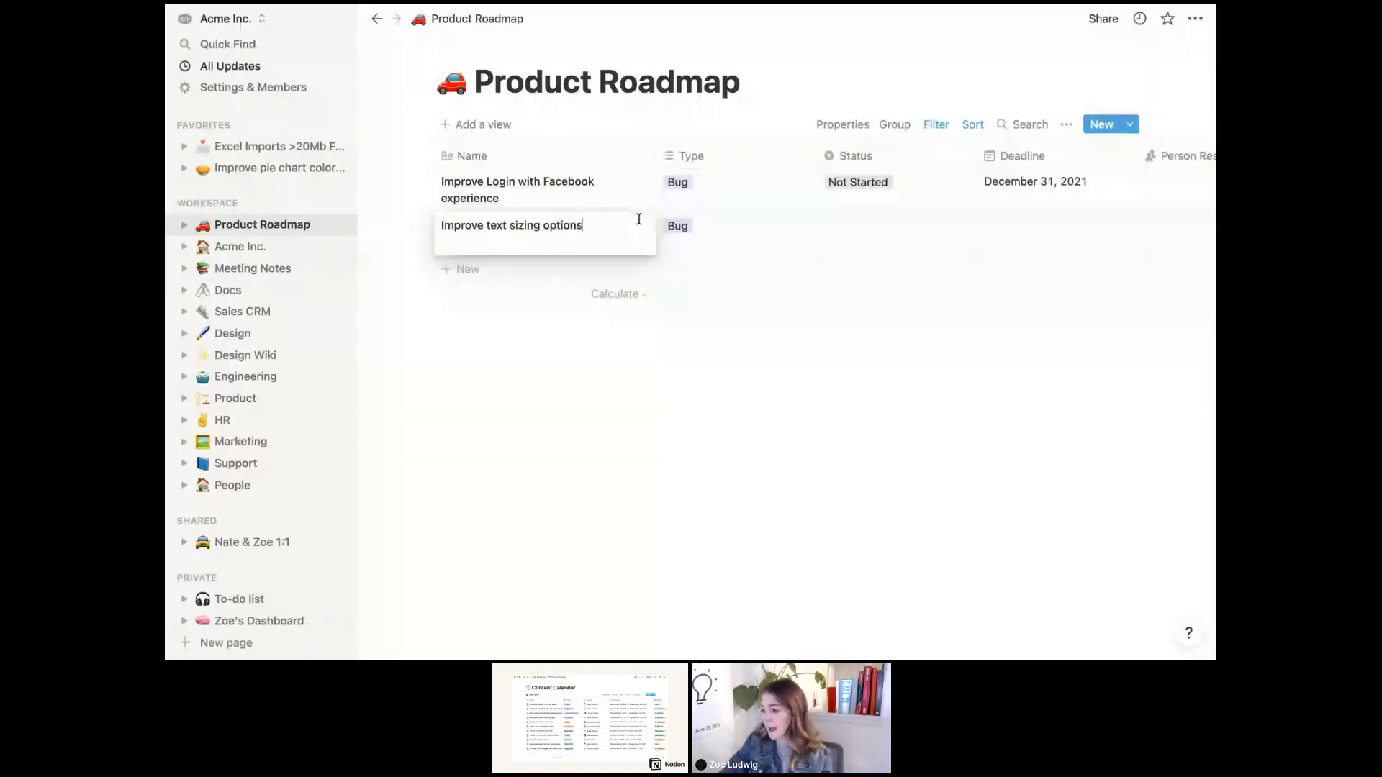
# Set the deadline of the "Improve text sizing options" row to December 8, 2021
pyautogui.click(1018, 234)
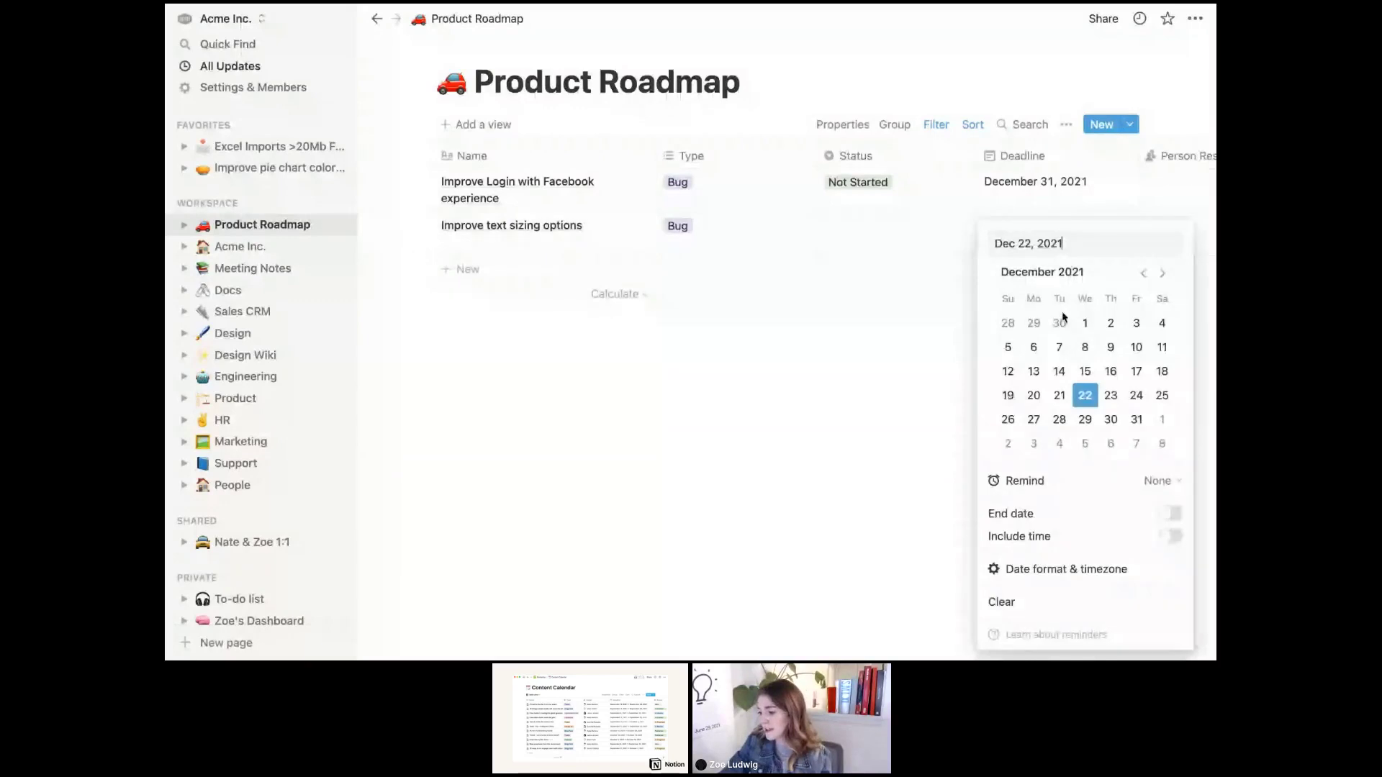
pyautogui.click(1084, 347)
pyautogui.click(1045, 214)
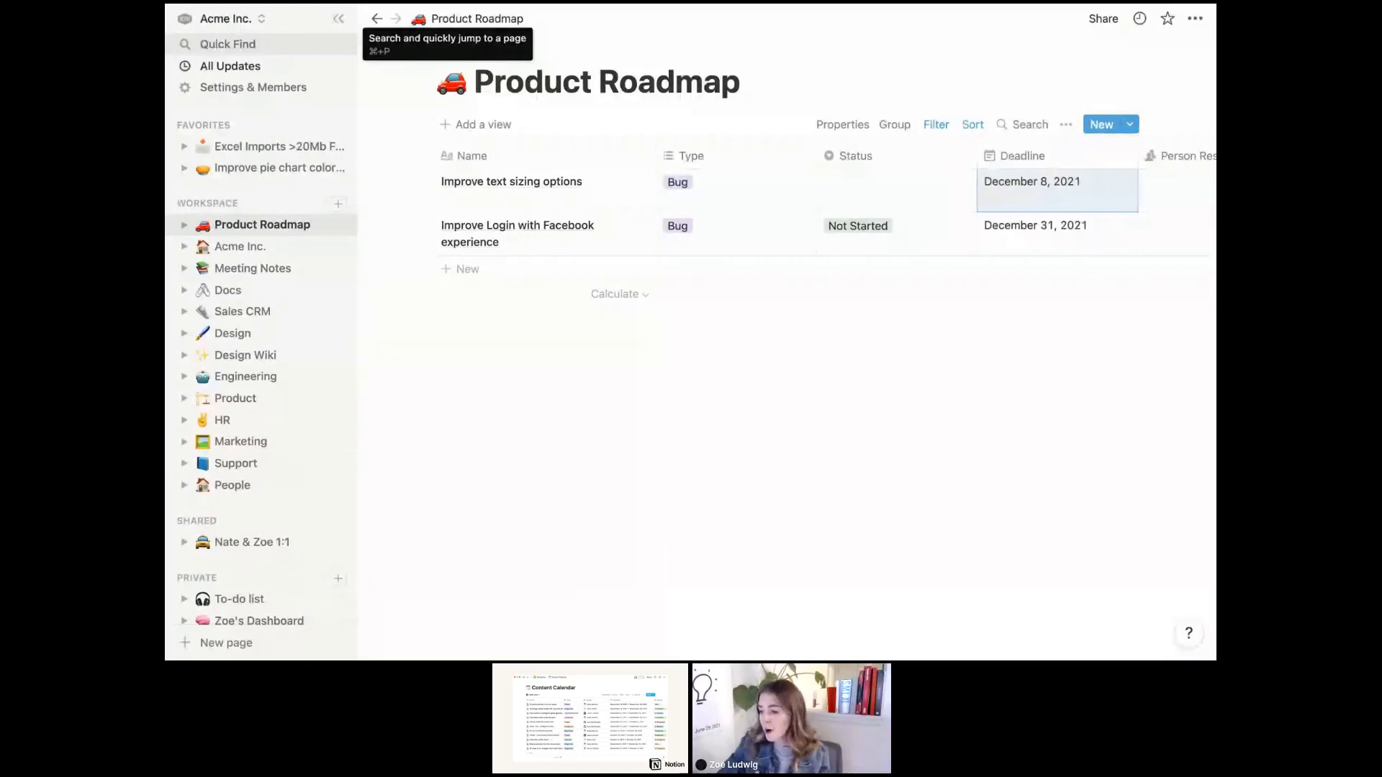
# Remove the Type contains Bug filter from the default view
pyautogui.click(935, 126)
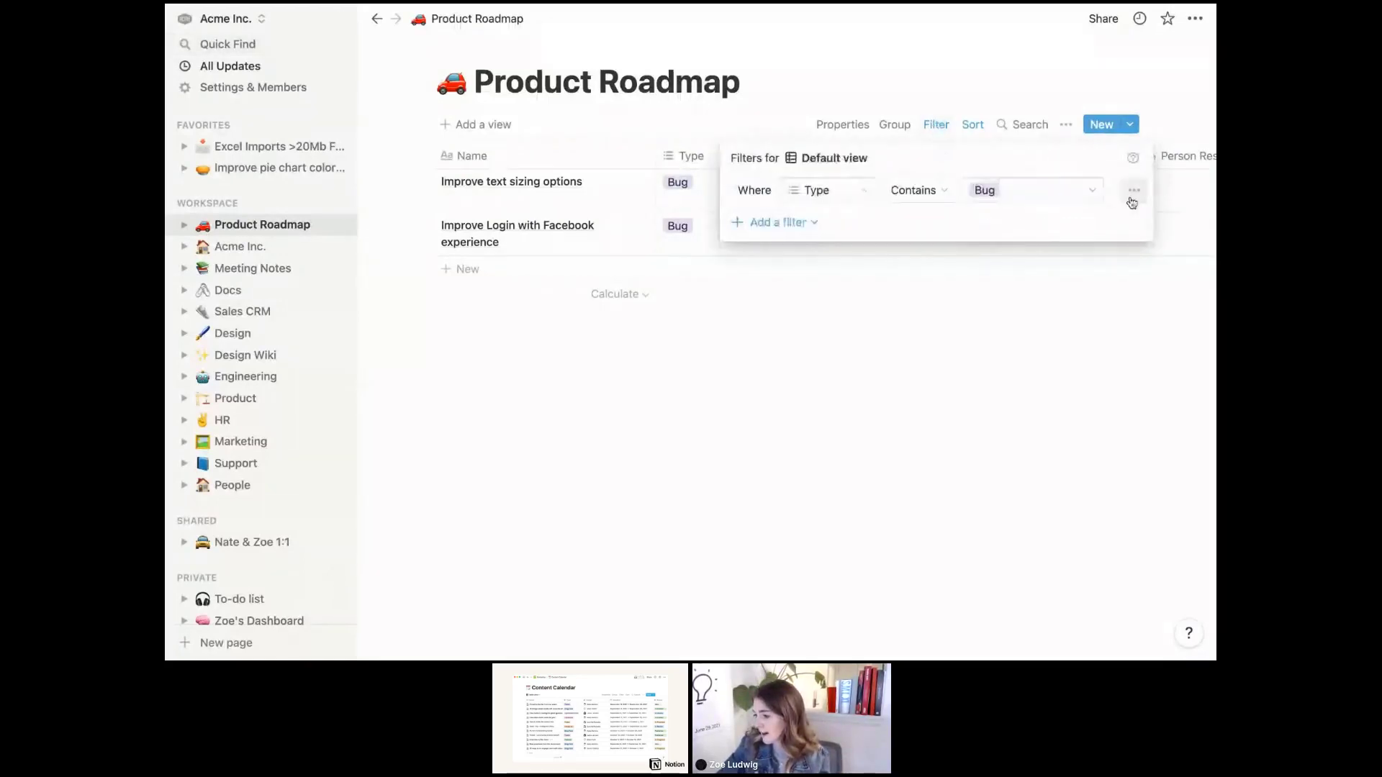
pyautogui.click(1132, 194)
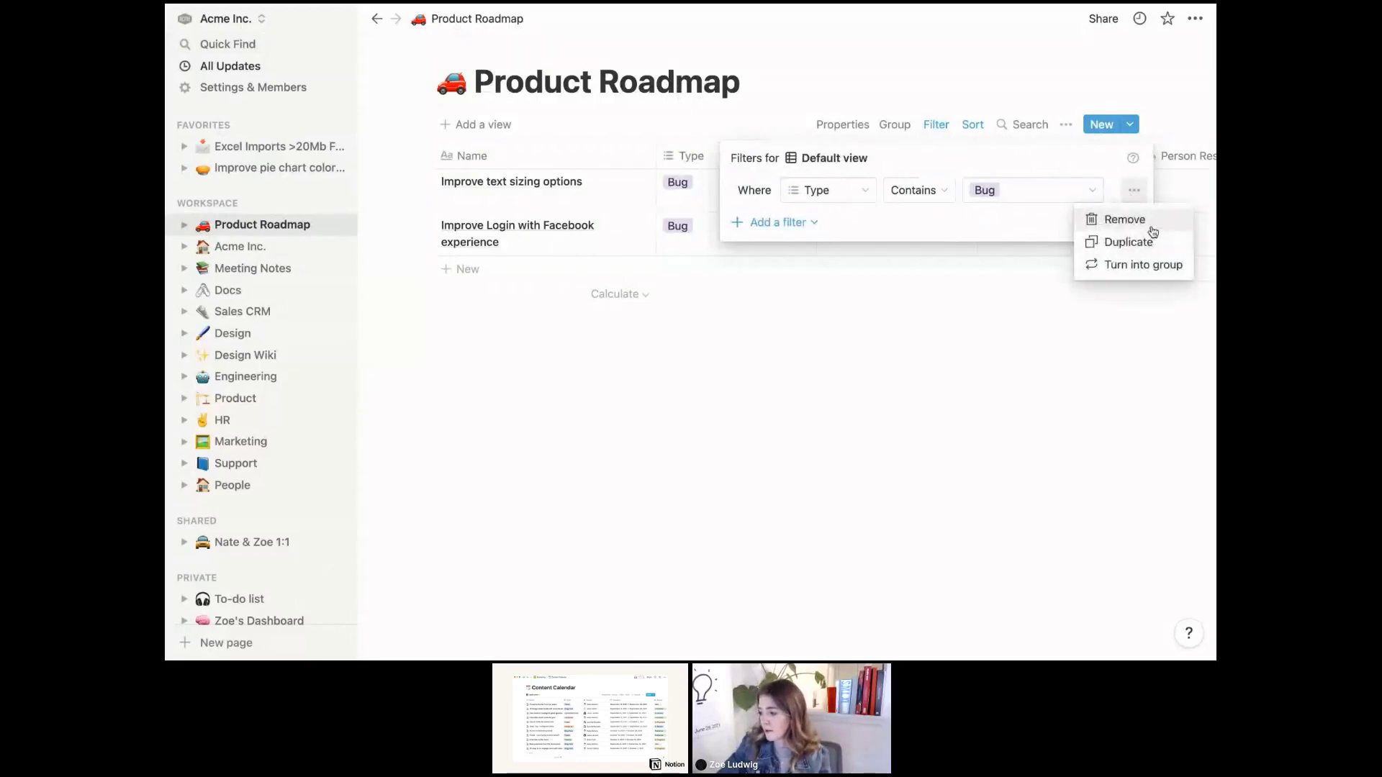
pyautogui.click(1123, 219)
pyautogui.click(987, 115)
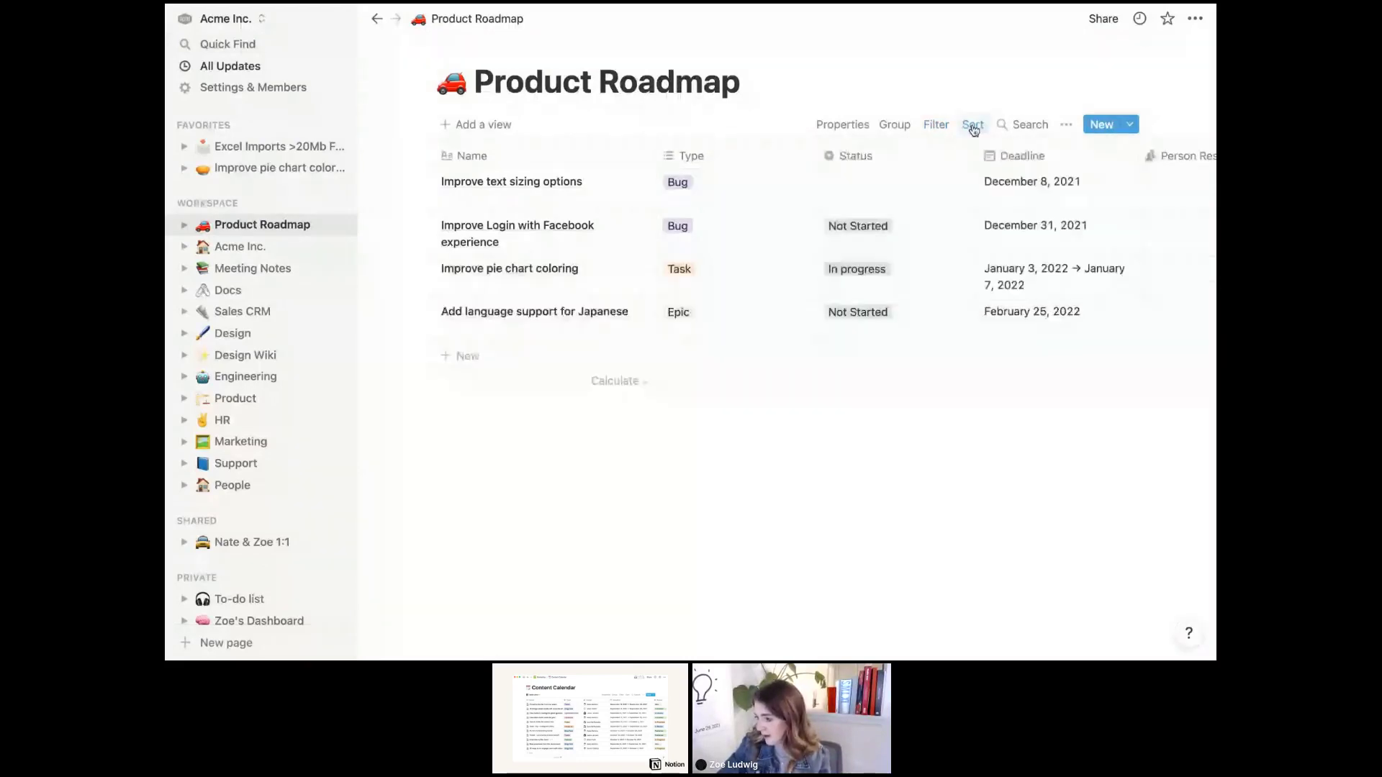
# Remove the Deadline sort from the default view of the Product Roadmap
pyautogui.click(973, 126)
pyautogui.click(1117, 193)
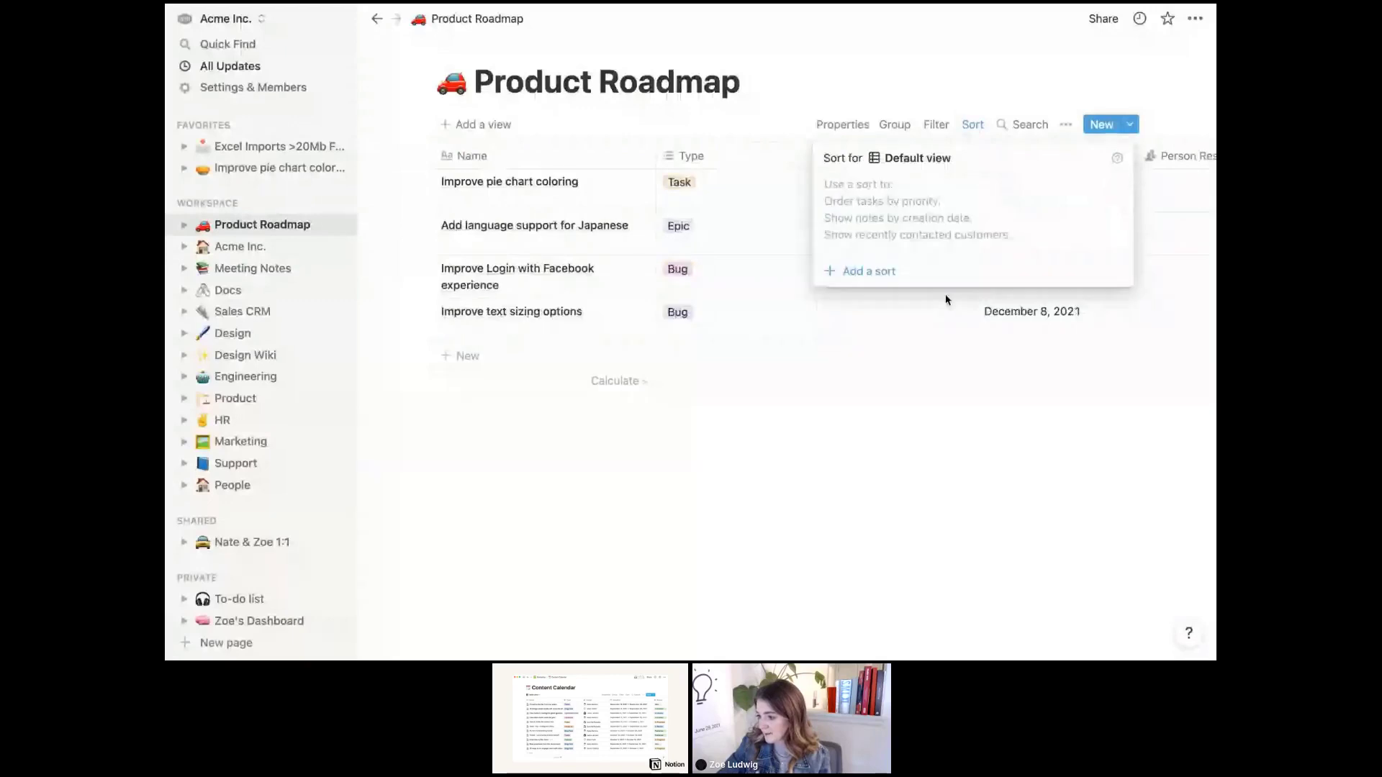
pyautogui.click(946, 300)
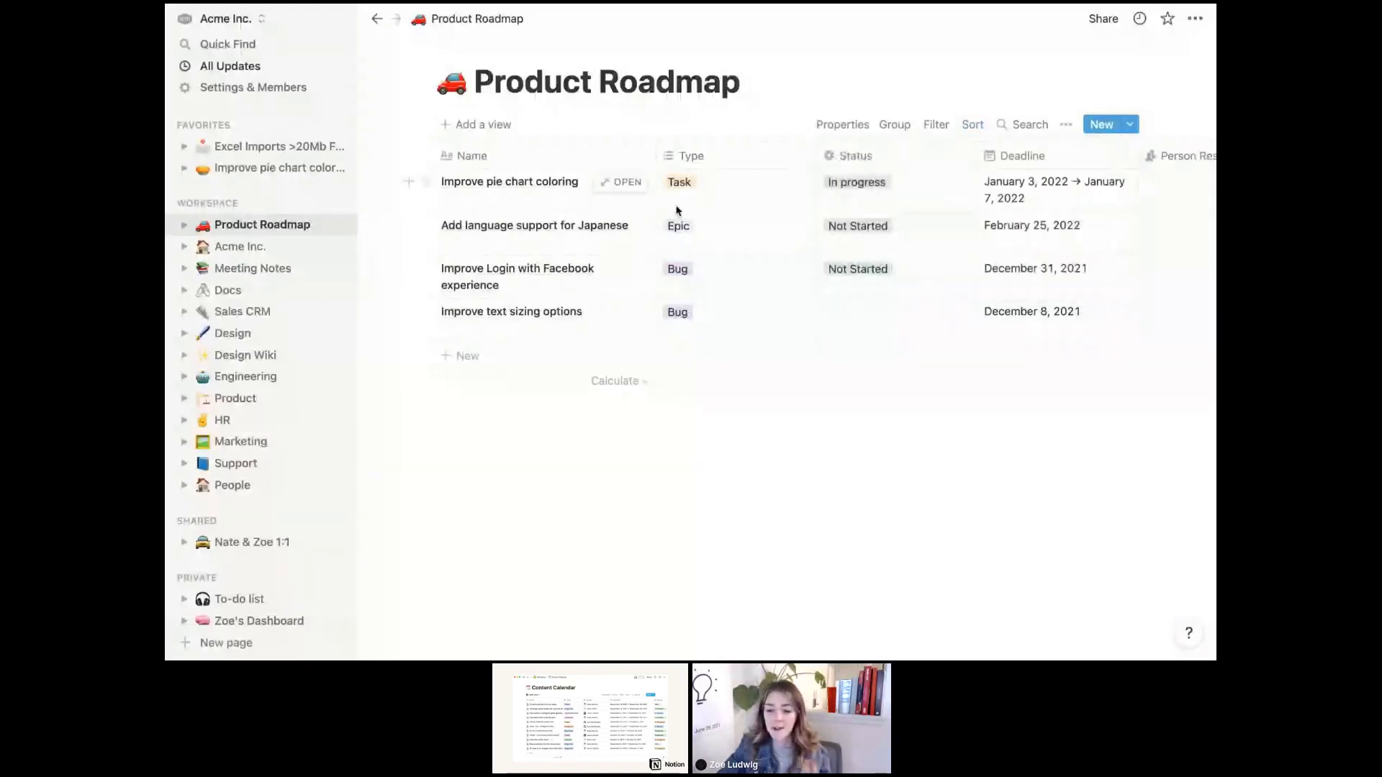
# Open the "Improve pie chart coloring" item, review its properties and page body, and close it
pyautogui.click(605, 185)
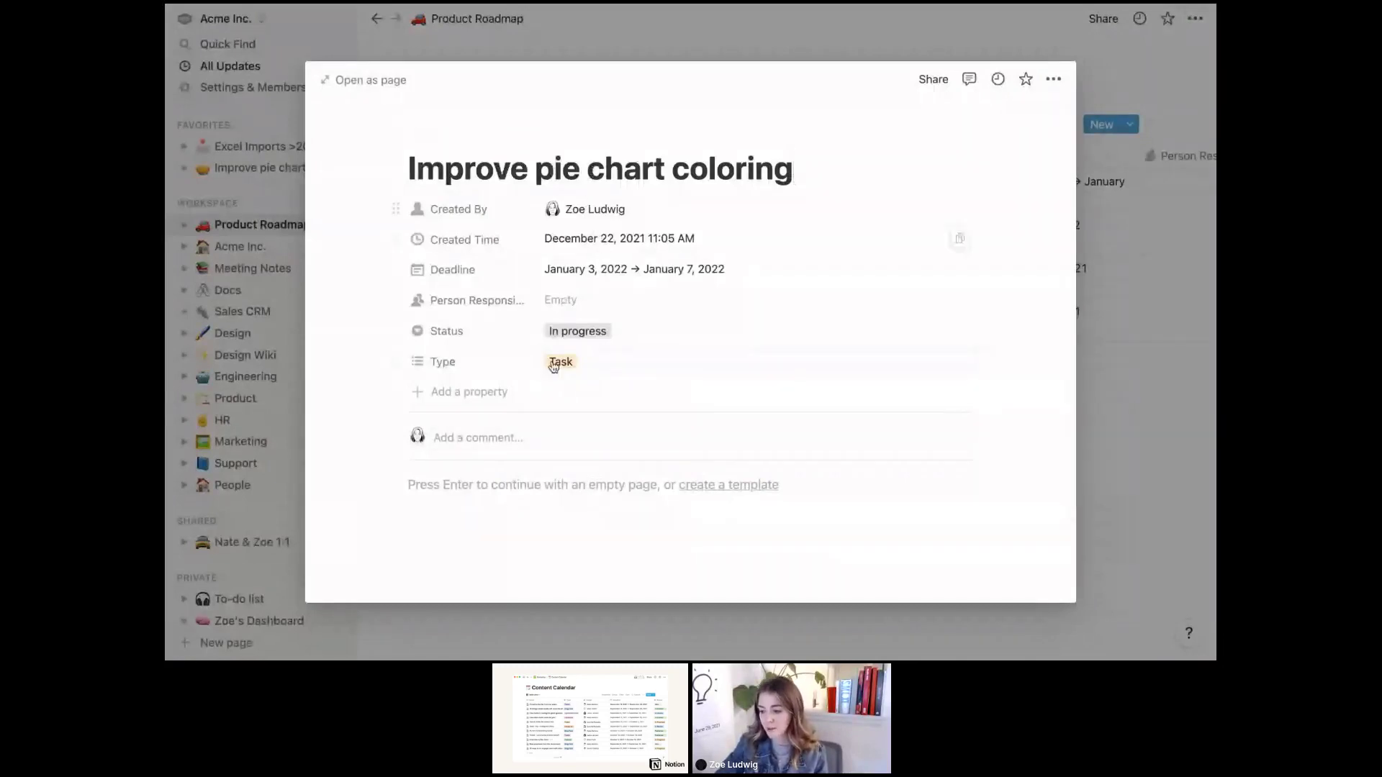
pyautogui.scroll(-1, 502, 553)
pyautogui.scroll(-2, 610, 402)
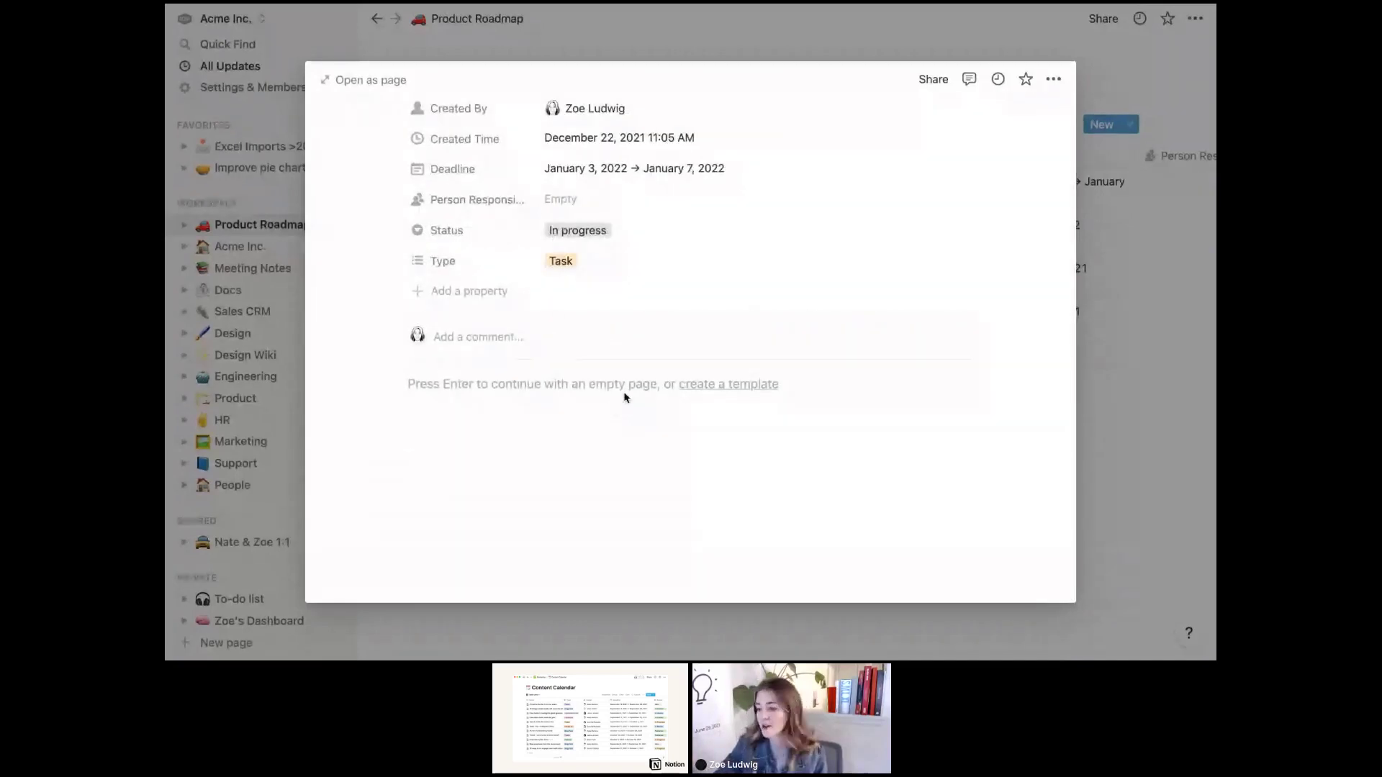
pyautogui.click(296, 234)
# Open the favorite page "Excel Imports >20Mb Fail" and examine its properties, description, steps to reproduce and recommendations
pyautogui.click(261, 148)
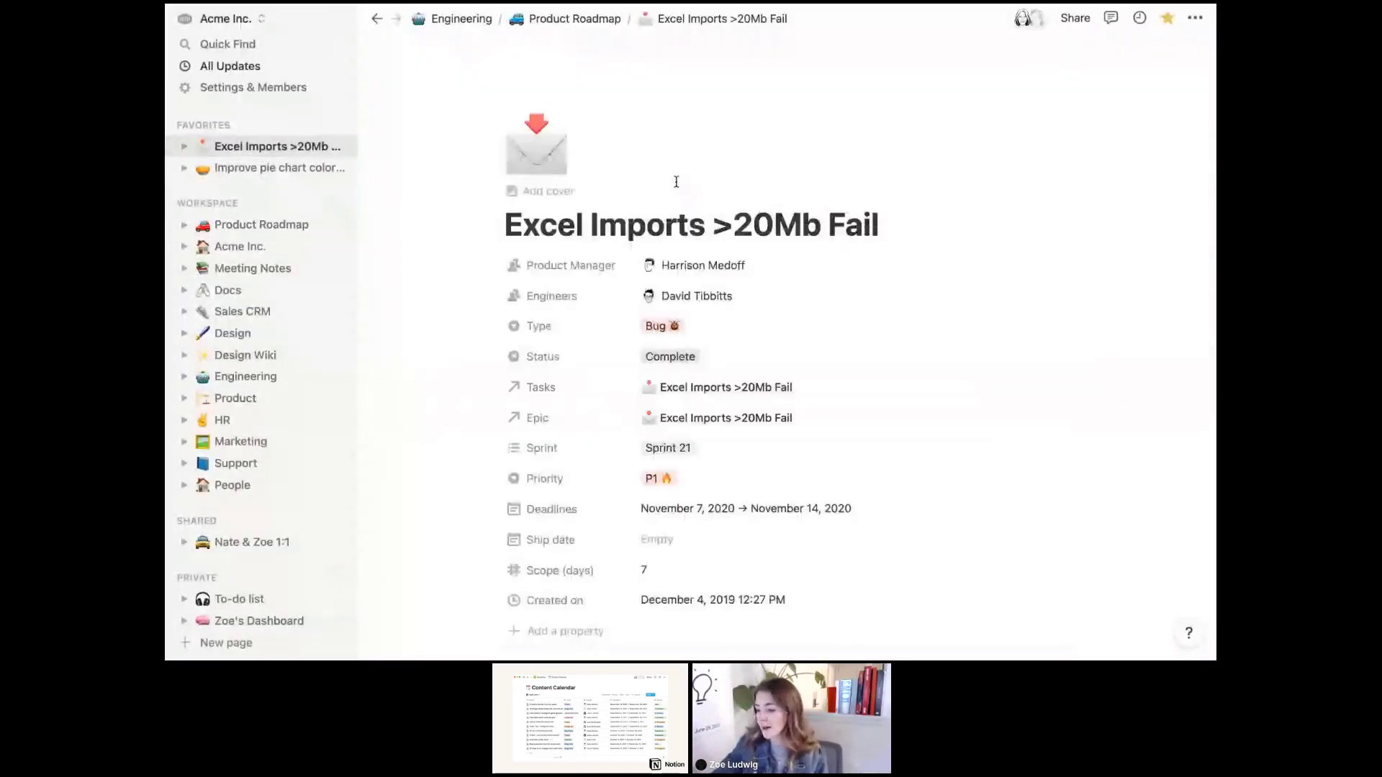
pyautogui.scroll(-1, 676, 182)
pyautogui.scroll(-4, 675, 182)
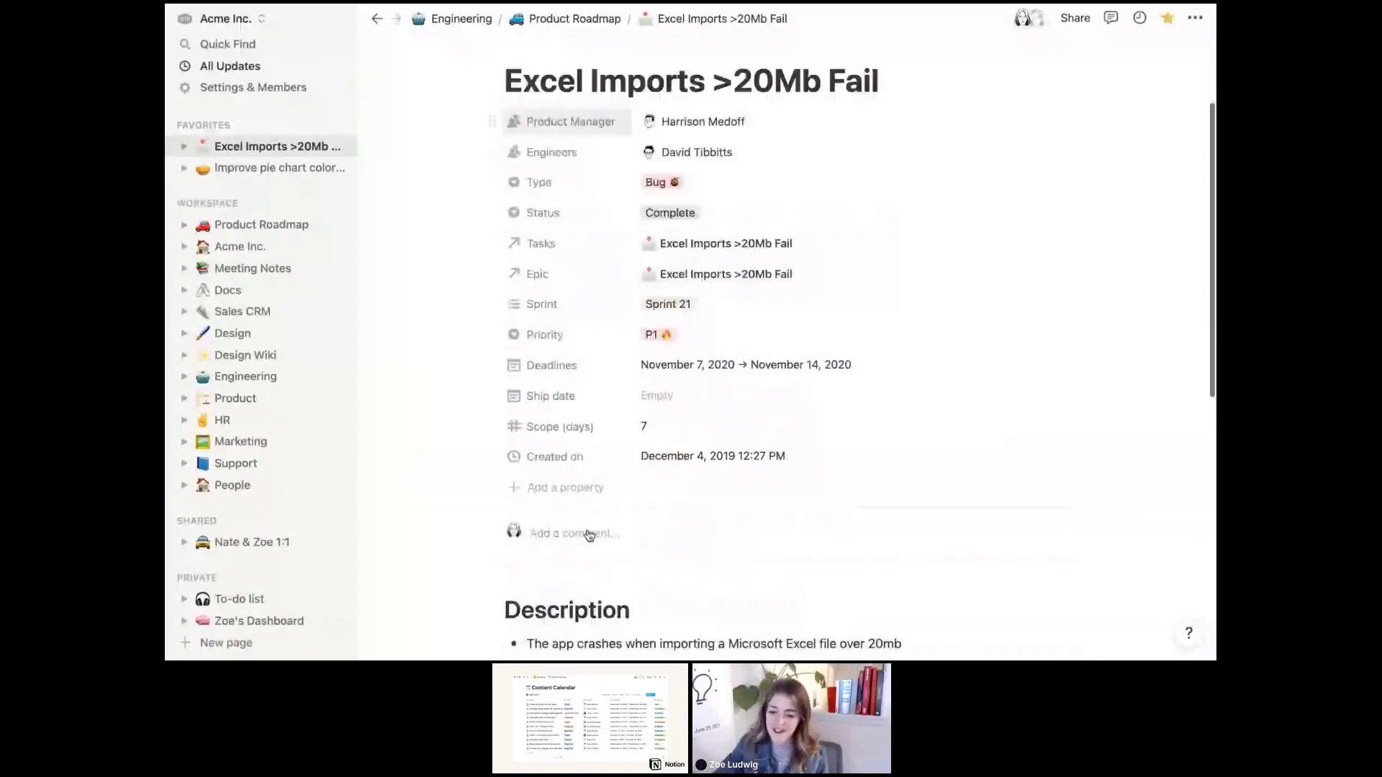
pyautogui.scroll(-5, 667, 115)
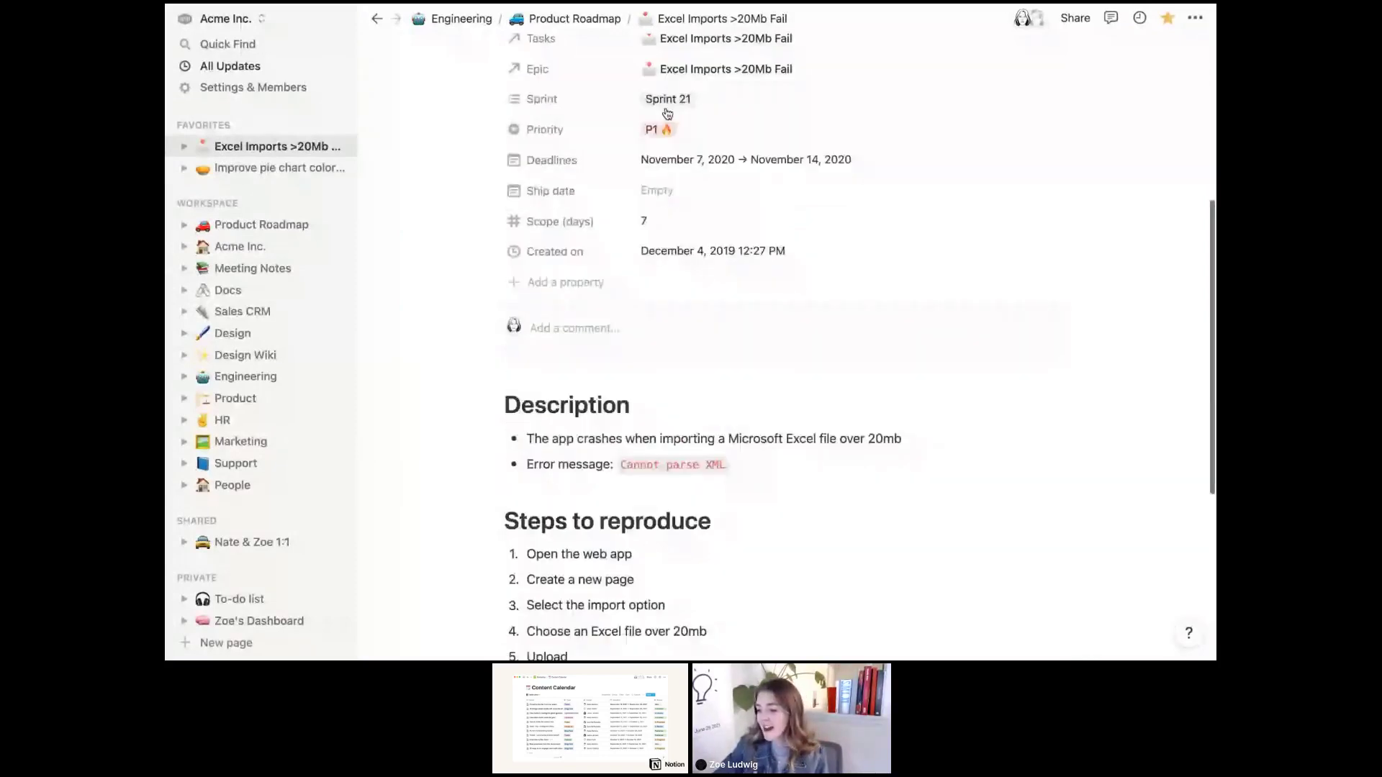
pyautogui.scroll(-5, 667, 113)
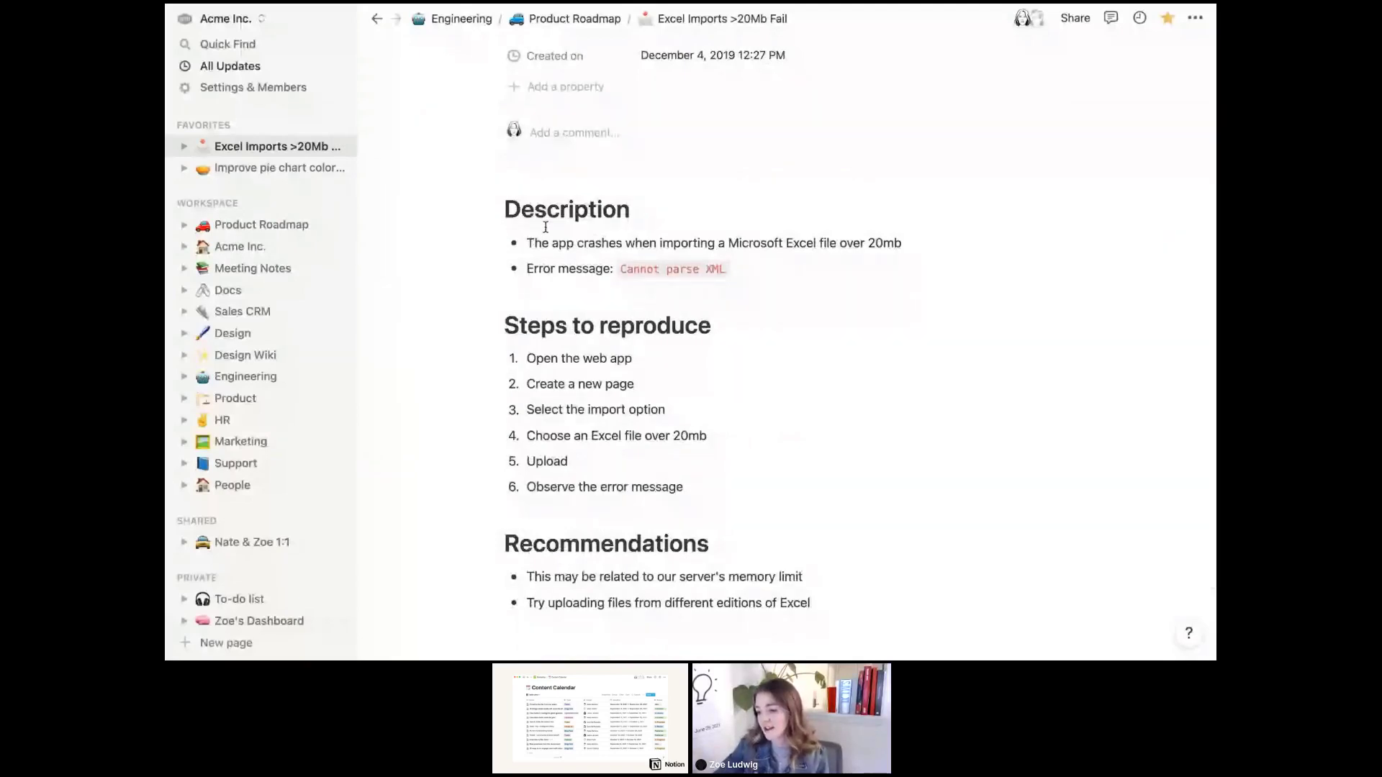
pyautogui.scroll(-1, 546, 315)
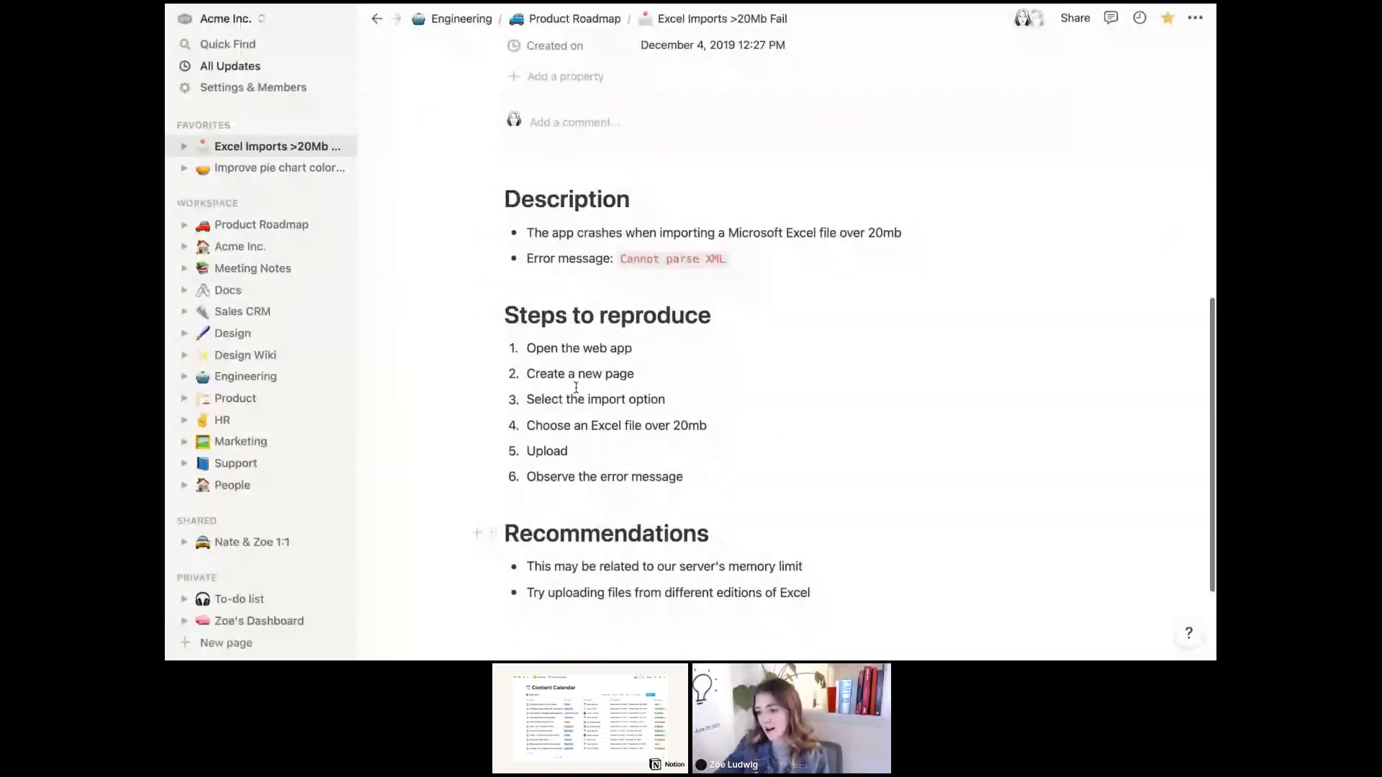
pyautogui.scroll(14, 546, 314)
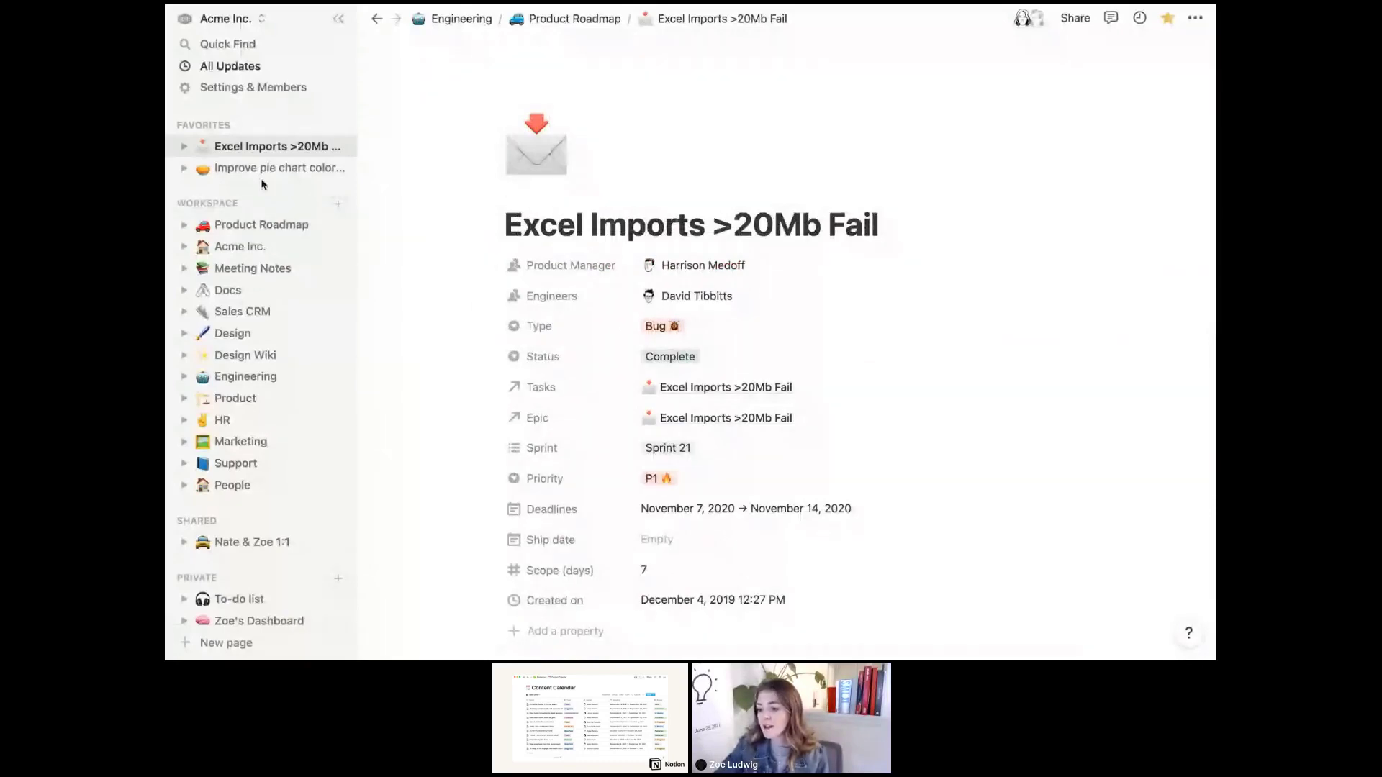
# Return to the workspace's Product Roadmap database and create a new template named "New Bug"
pyautogui.click(257, 227)
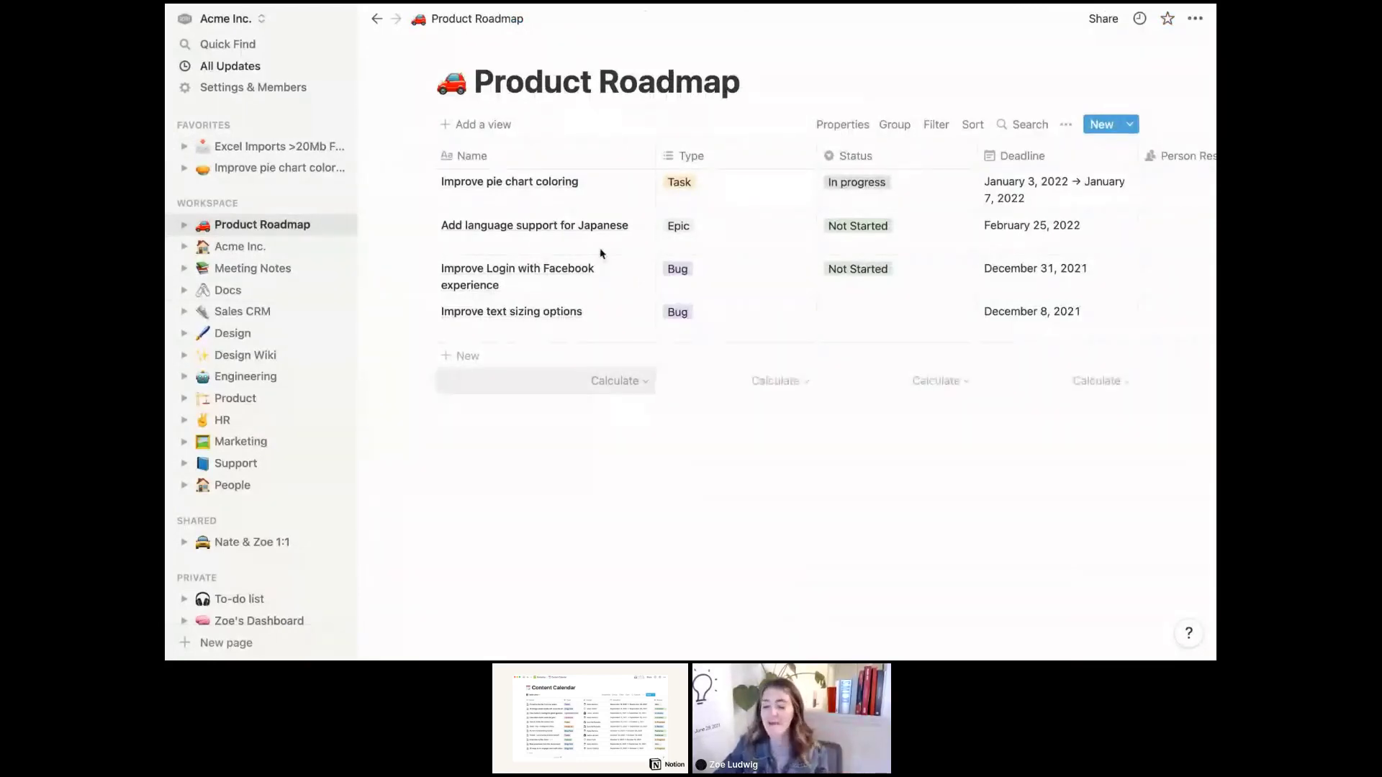
pyautogui.hscroll(2, 883, 219)
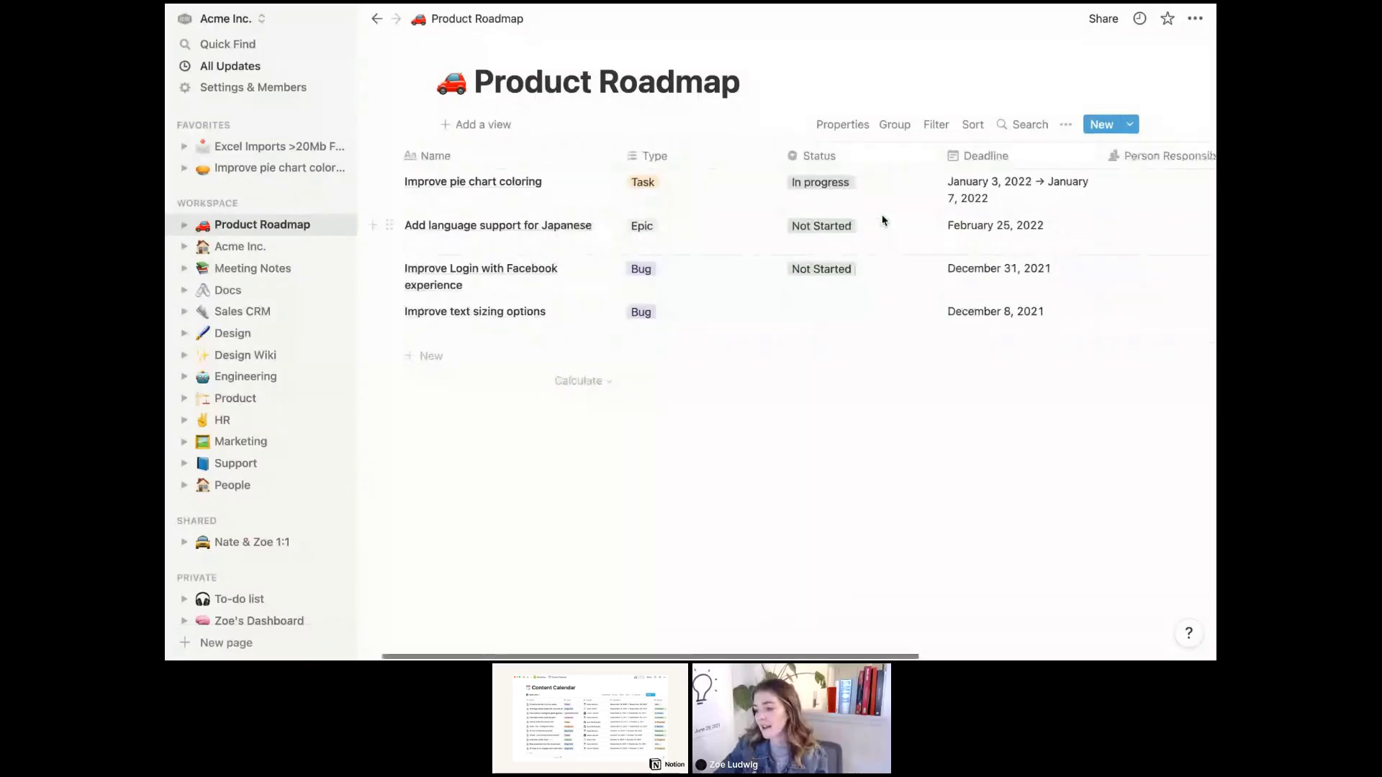
pyautogui.hscroll(-2, 883, 219)
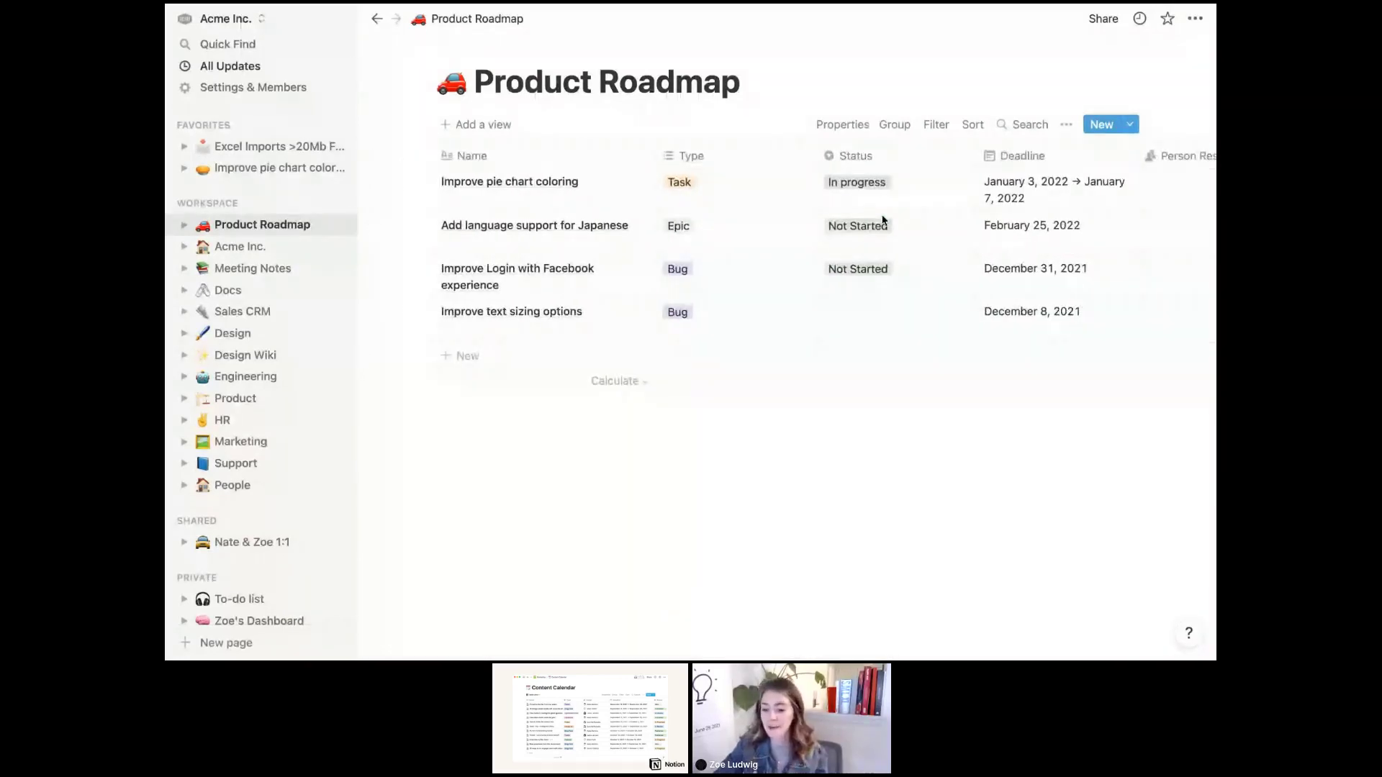
pyautogui.click(1068, 127)
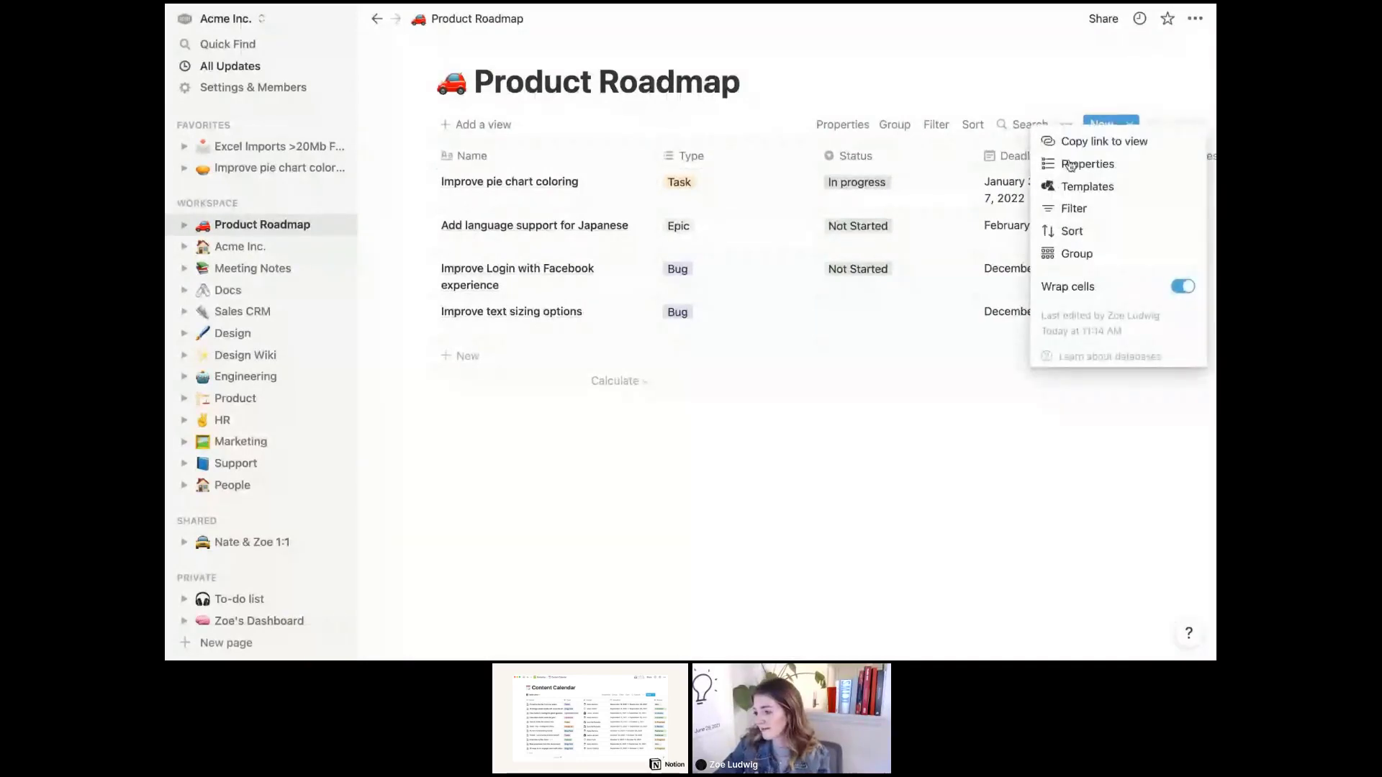
pyautogui.click(1072, 187)
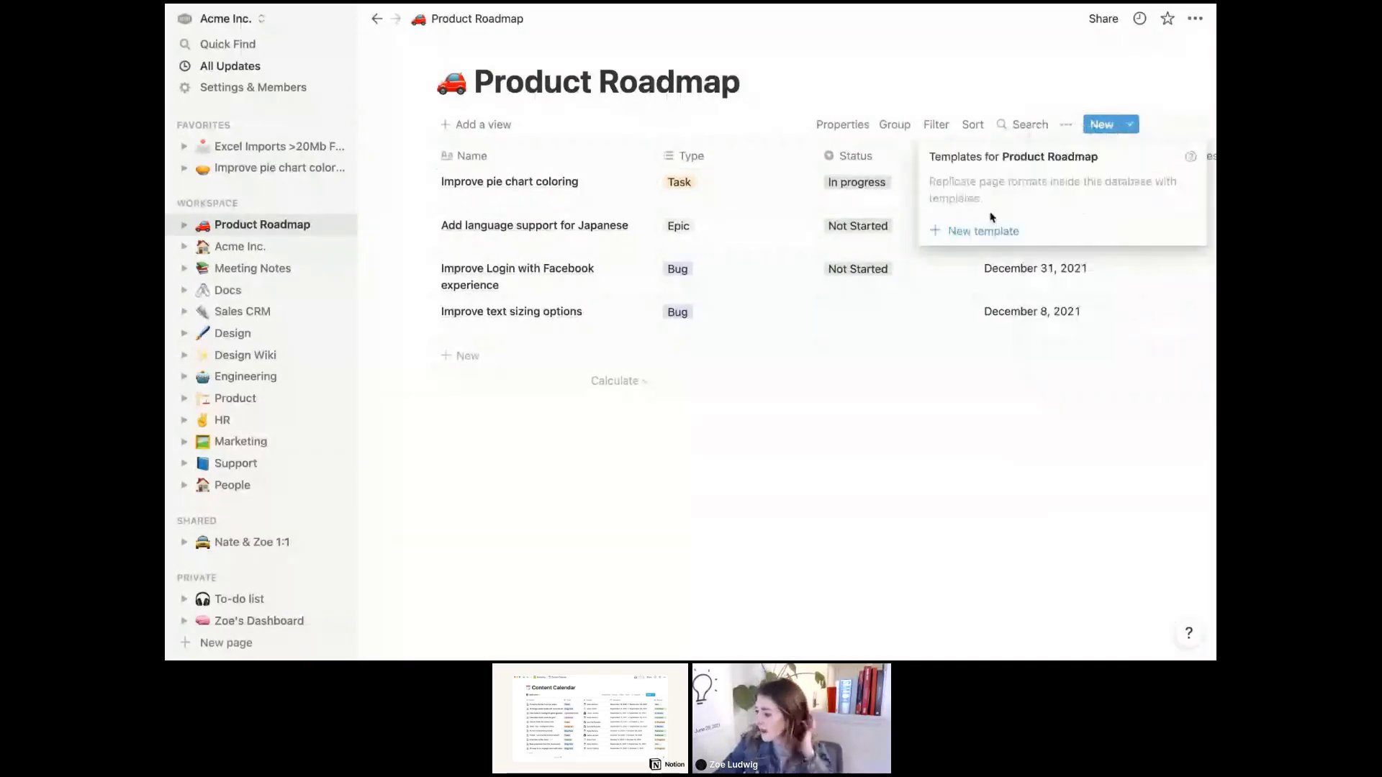
pyautogui.click(989, 232)
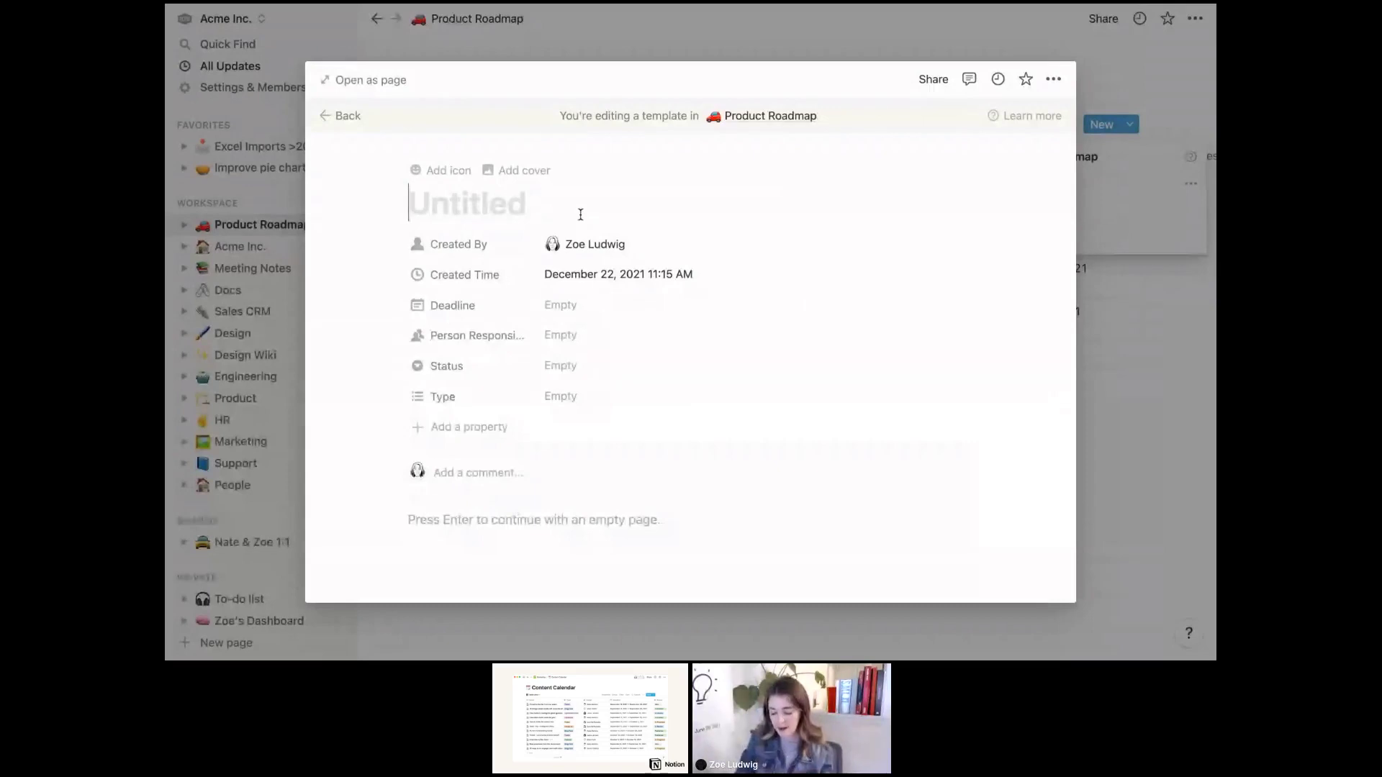
pyautogui.write('New Bug')
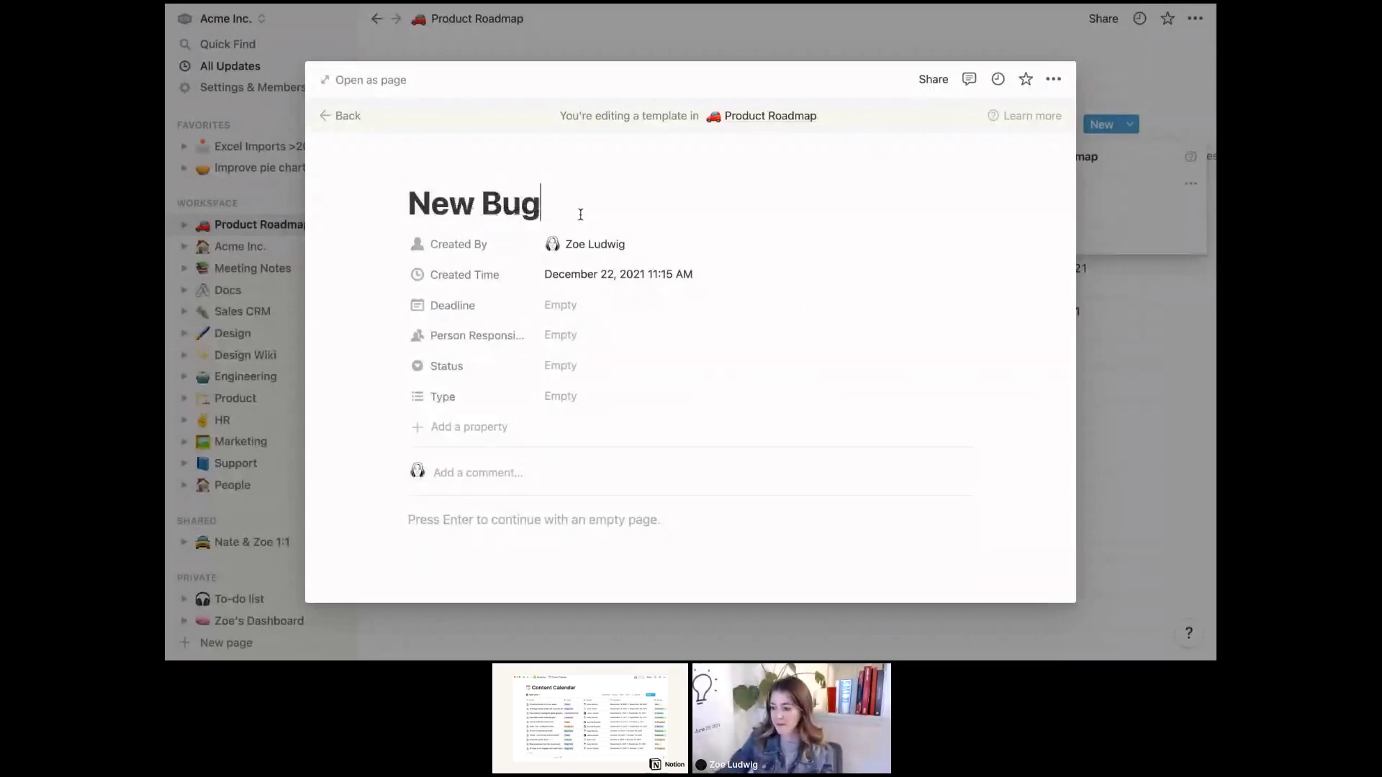
# Set the Type property of the New Bug template to Bug
pyautogui.click(588, 392)
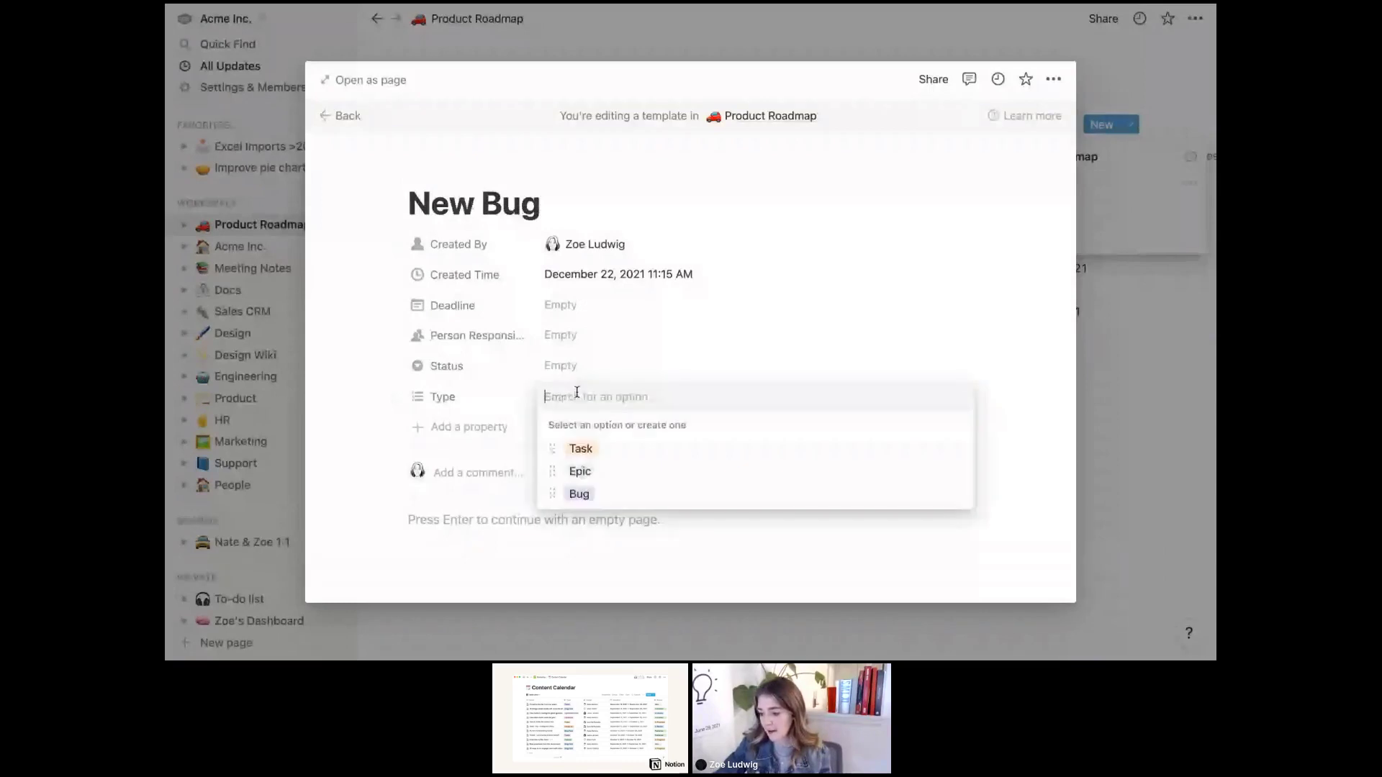
pyautogui.click(579, 494)
pyautogui.press('Escape')
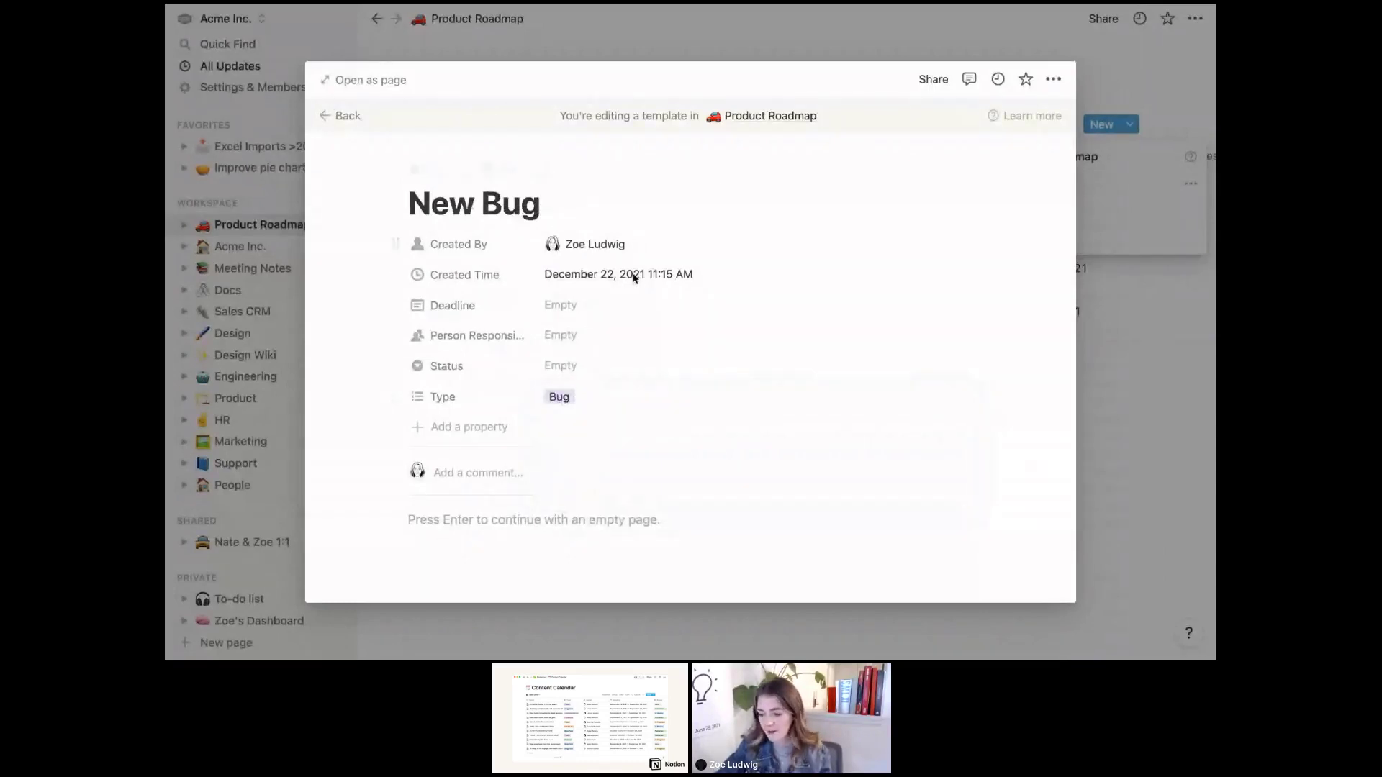
# Start the template's page body with a "Description" heading
pyautogui.scroll(-1, 612, 360)
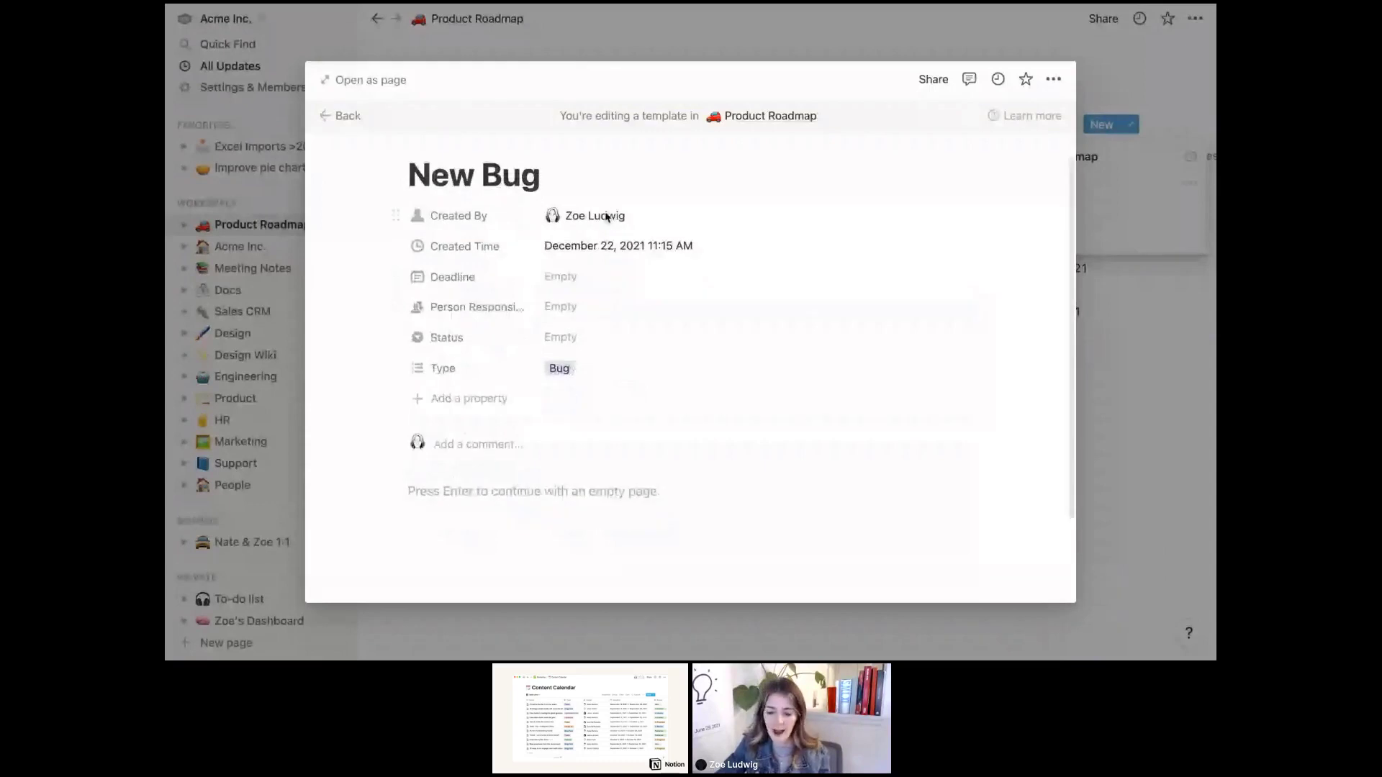
pyautogui.click(508, 533)
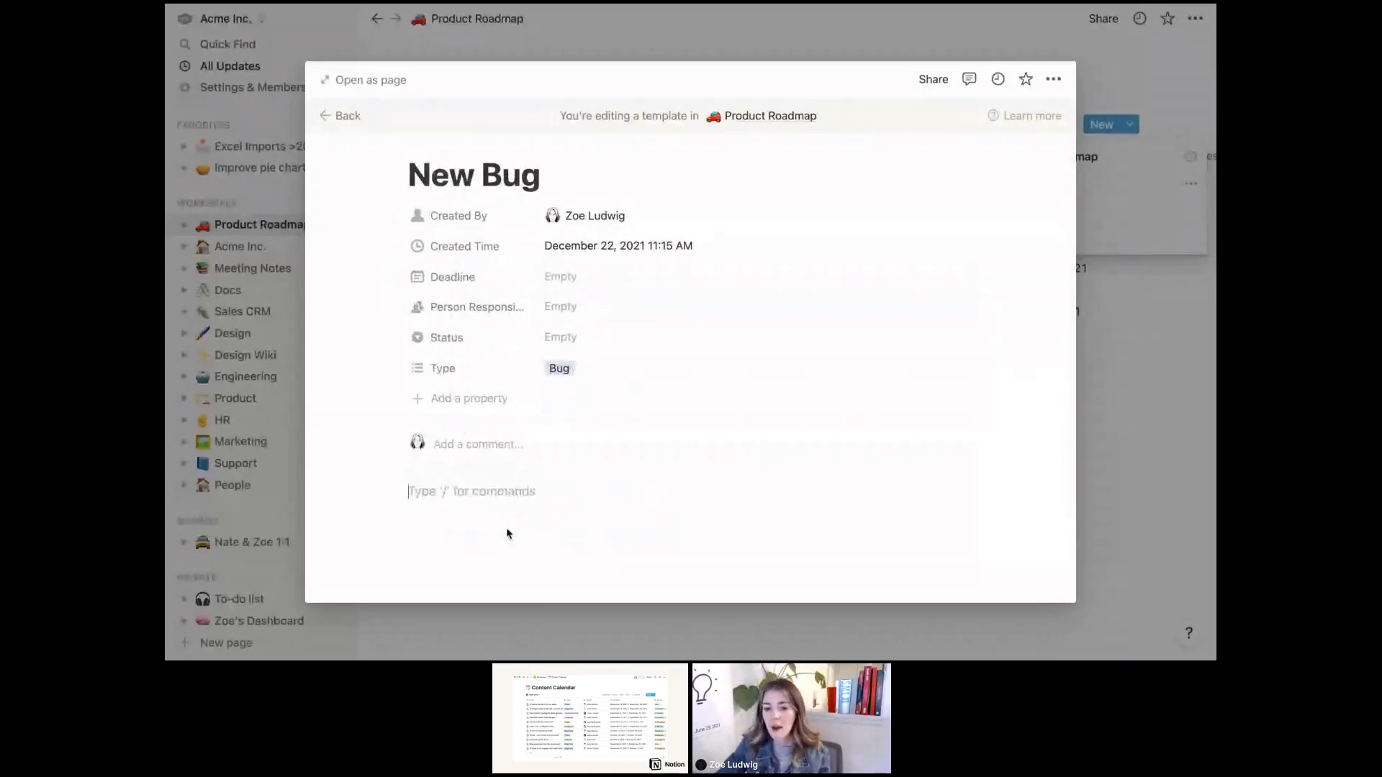
pyautogui.scroll(-2, 508, 533)
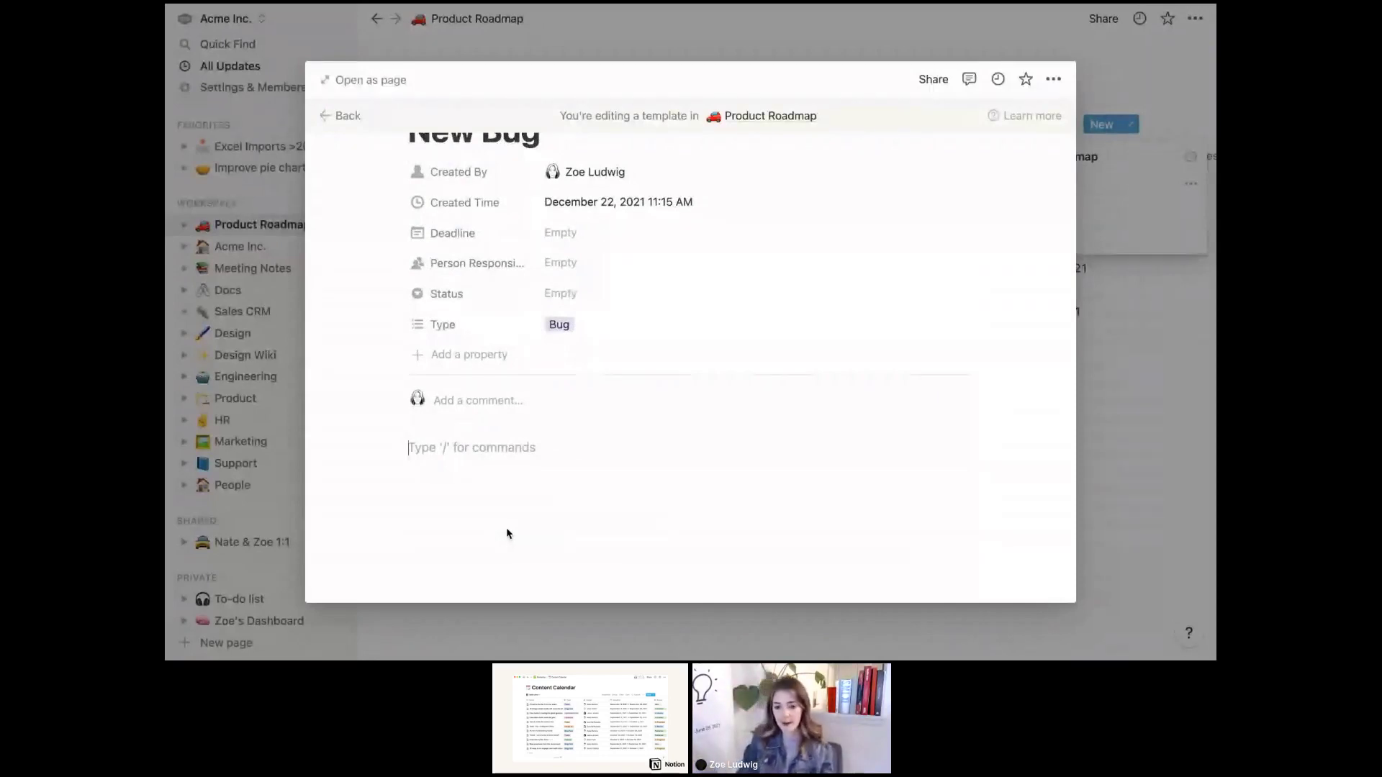
pyautogui.write('### Dresc')
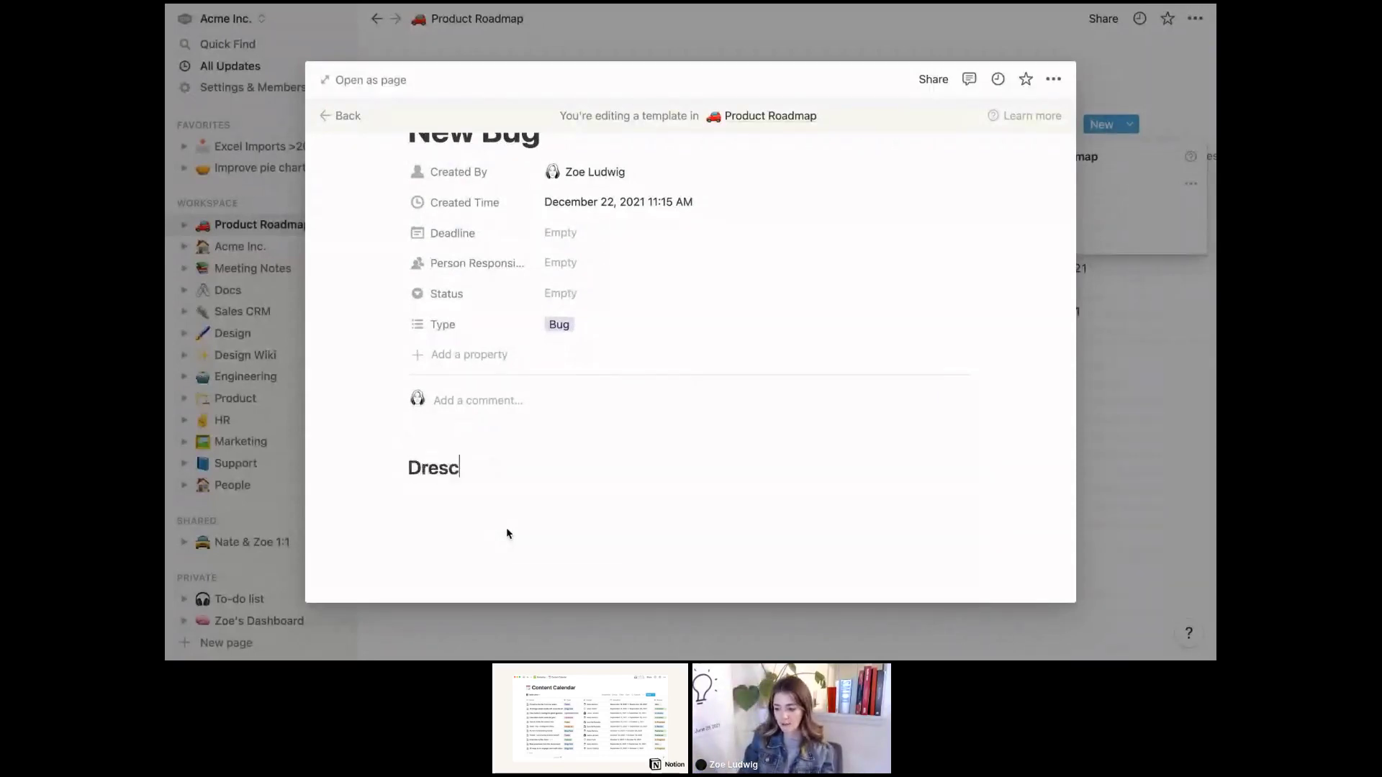
pyautogui.press('BackSpace')
pyautogui.press('BackSpace')
pyautogui.press('BackSpace')
pyautogui.press('BackSpace')
pyautogui.write('escription')
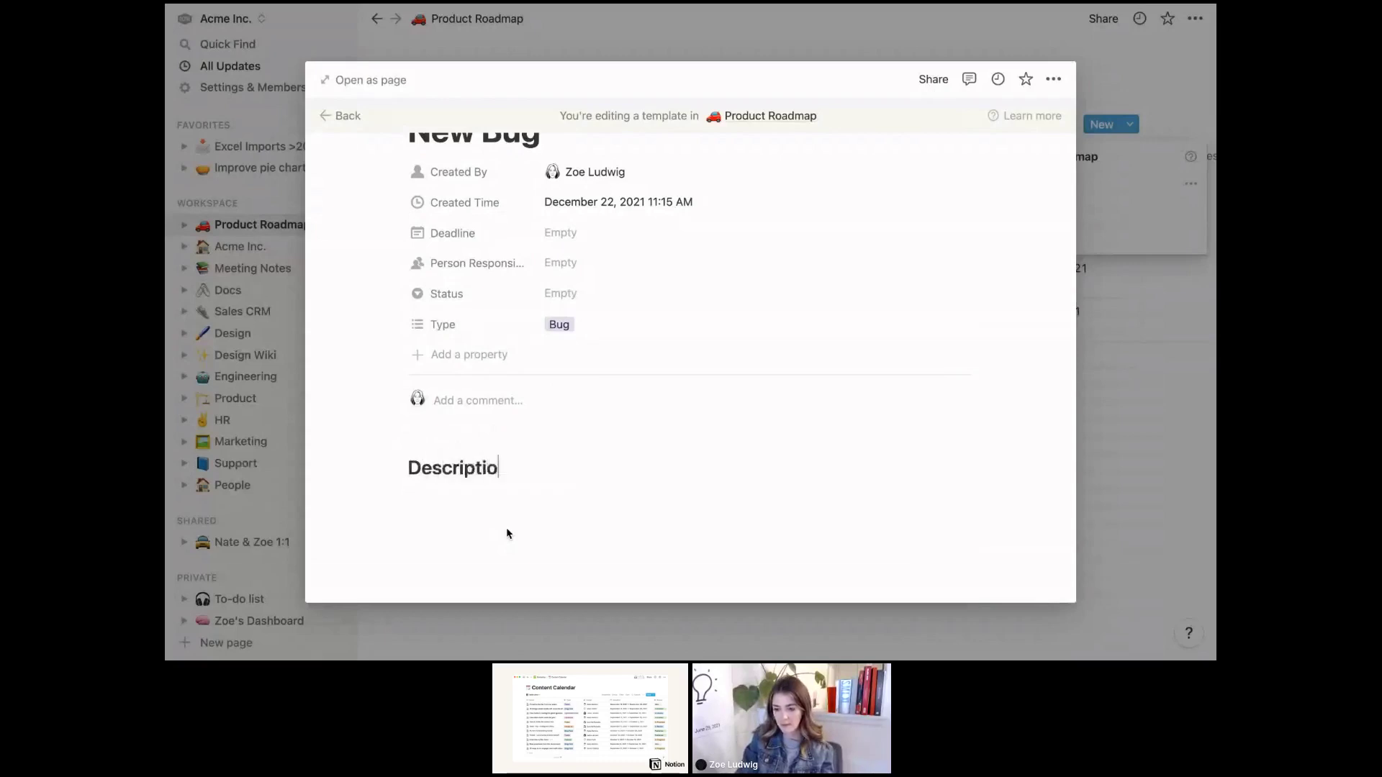
# Add the headings "Steps to Reproduce" and "Recommendations" below the Description heading
pyautogui.press('Return')
pyautogui.write('## ')
pyautogui.write('Steps to Repro')
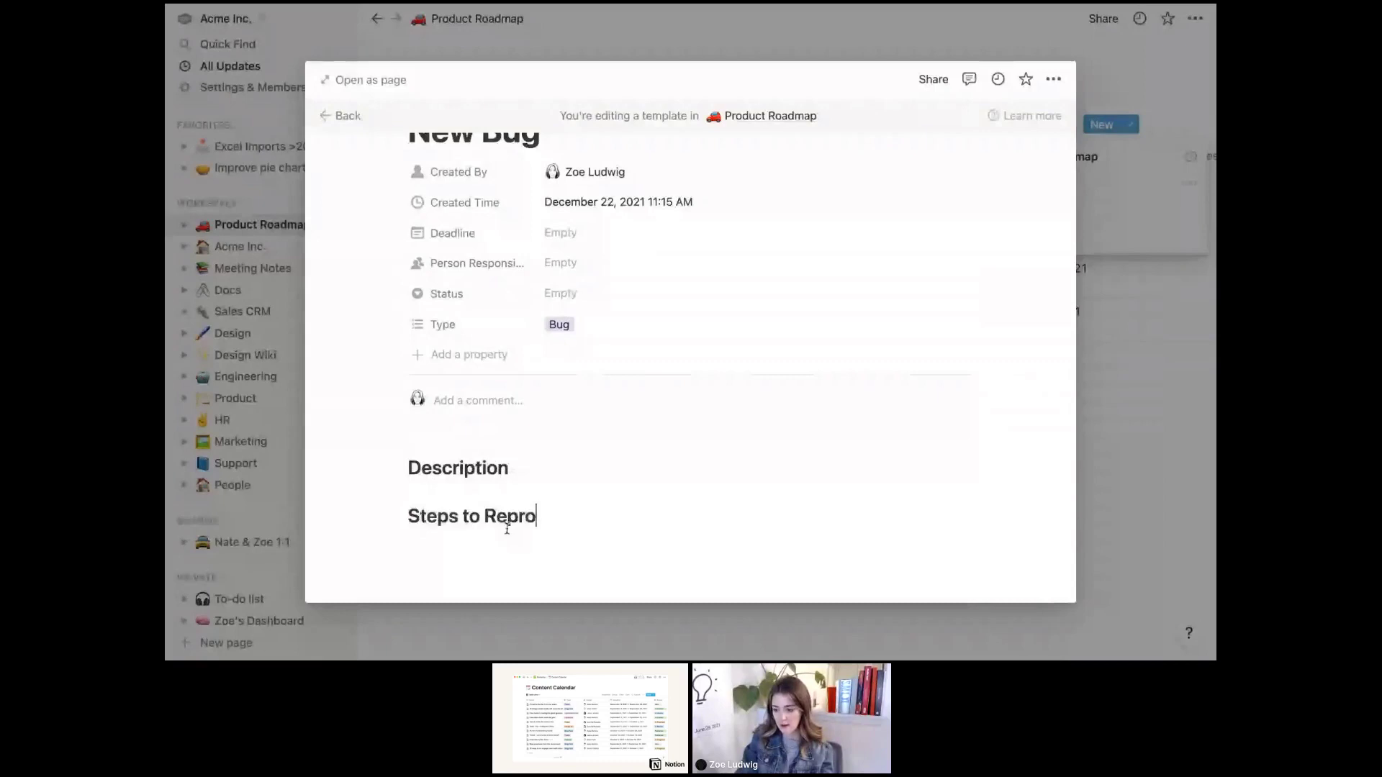
pyautogui.write('duce')
pyautogui.press('Return')
pyautogui.write('## R')
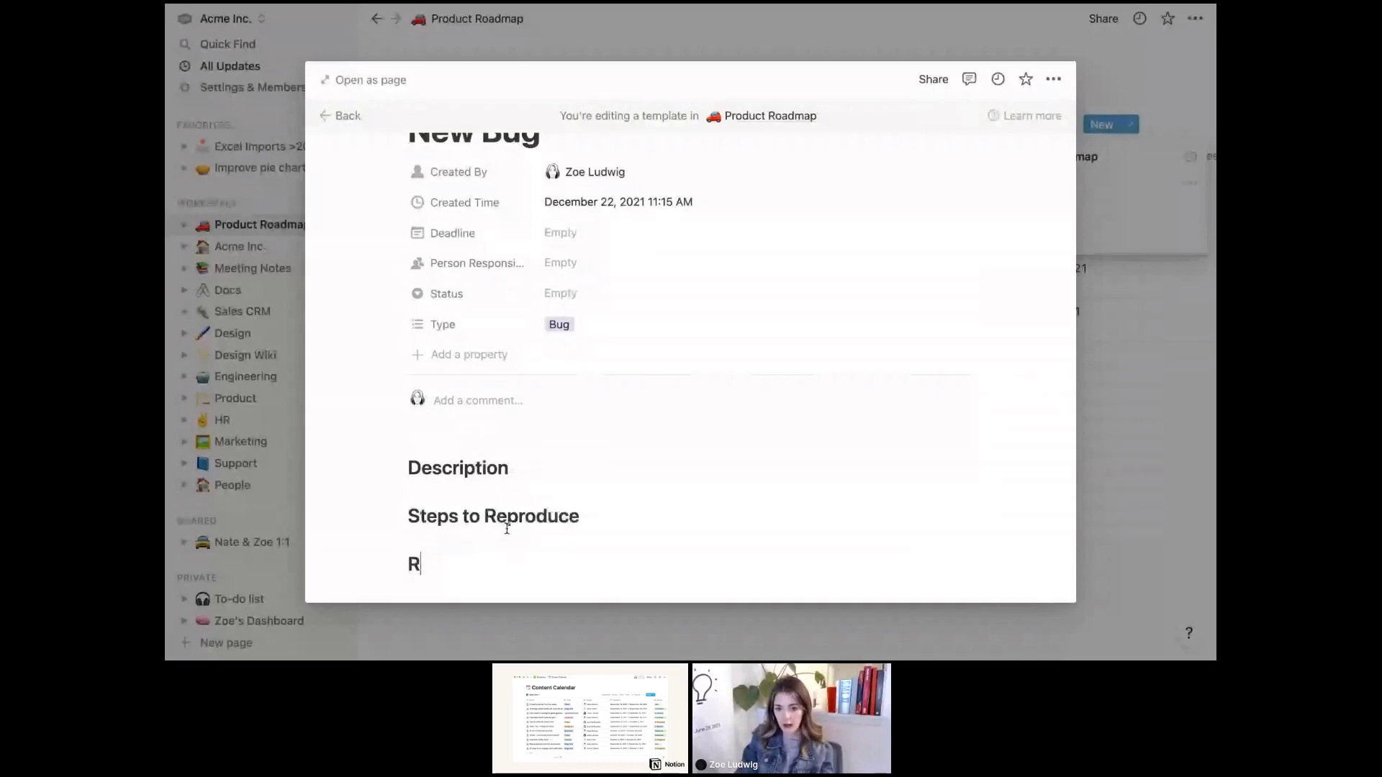
pyautogui.write('ecommendations')
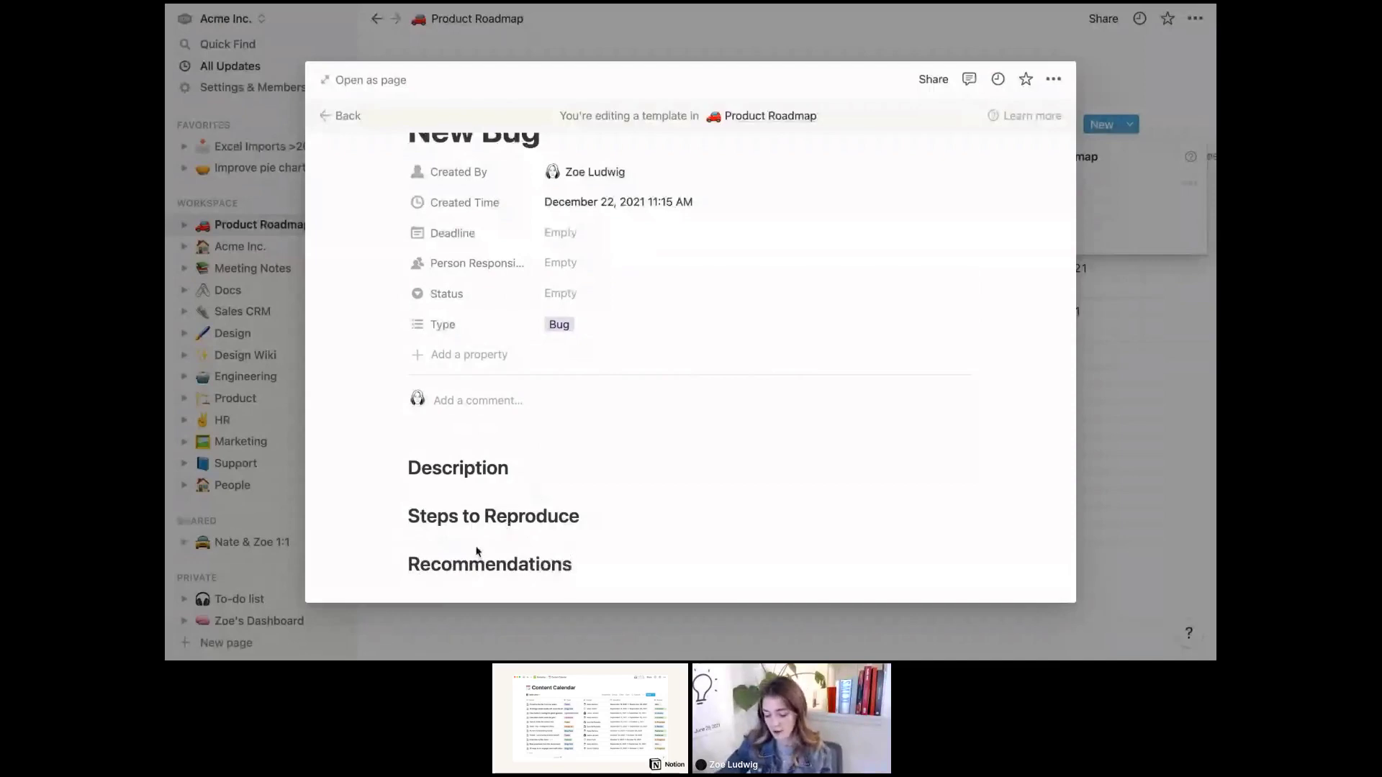
# Insert an empty bulleted list item under each of the Description, Steps to Reproduce and Recommendations headings
pyautogui.press('Return')
pyautogui.write('*')
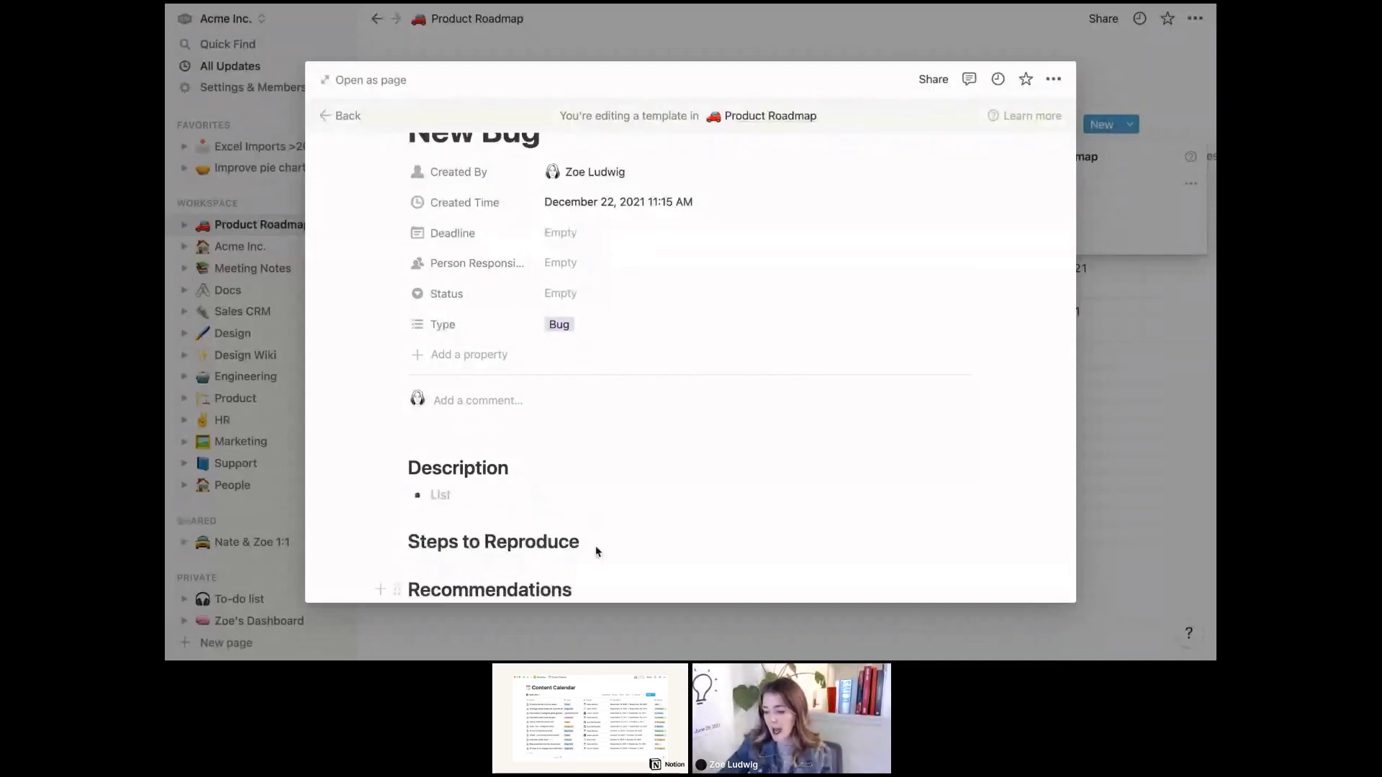
pyautogui.click(596, 546)
pyautogui.press('Return')
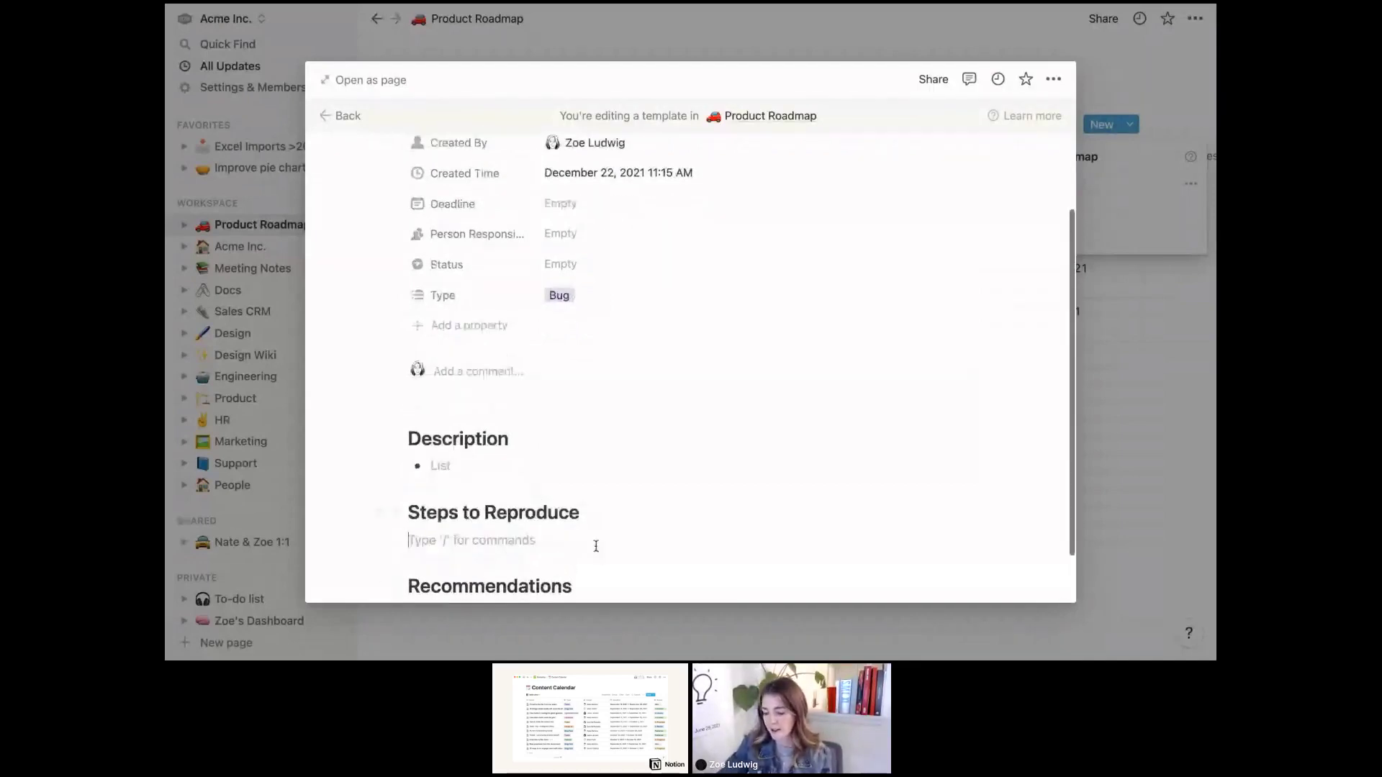
pyautogui.write('*')
pyautogui.scroll(-2, 596, 547)
pyautogui.click(629, 523)
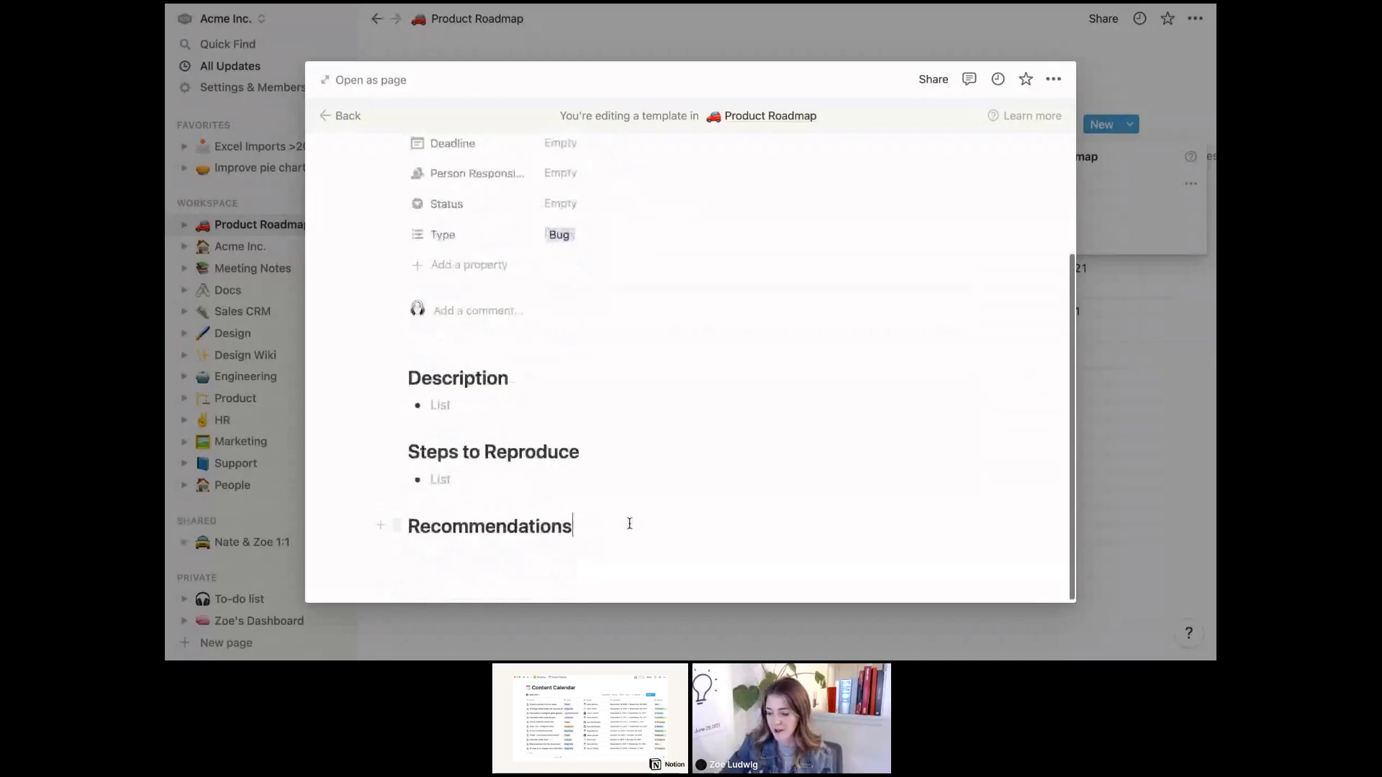
pyautogui.press('Return')
pyautogui.write('*')
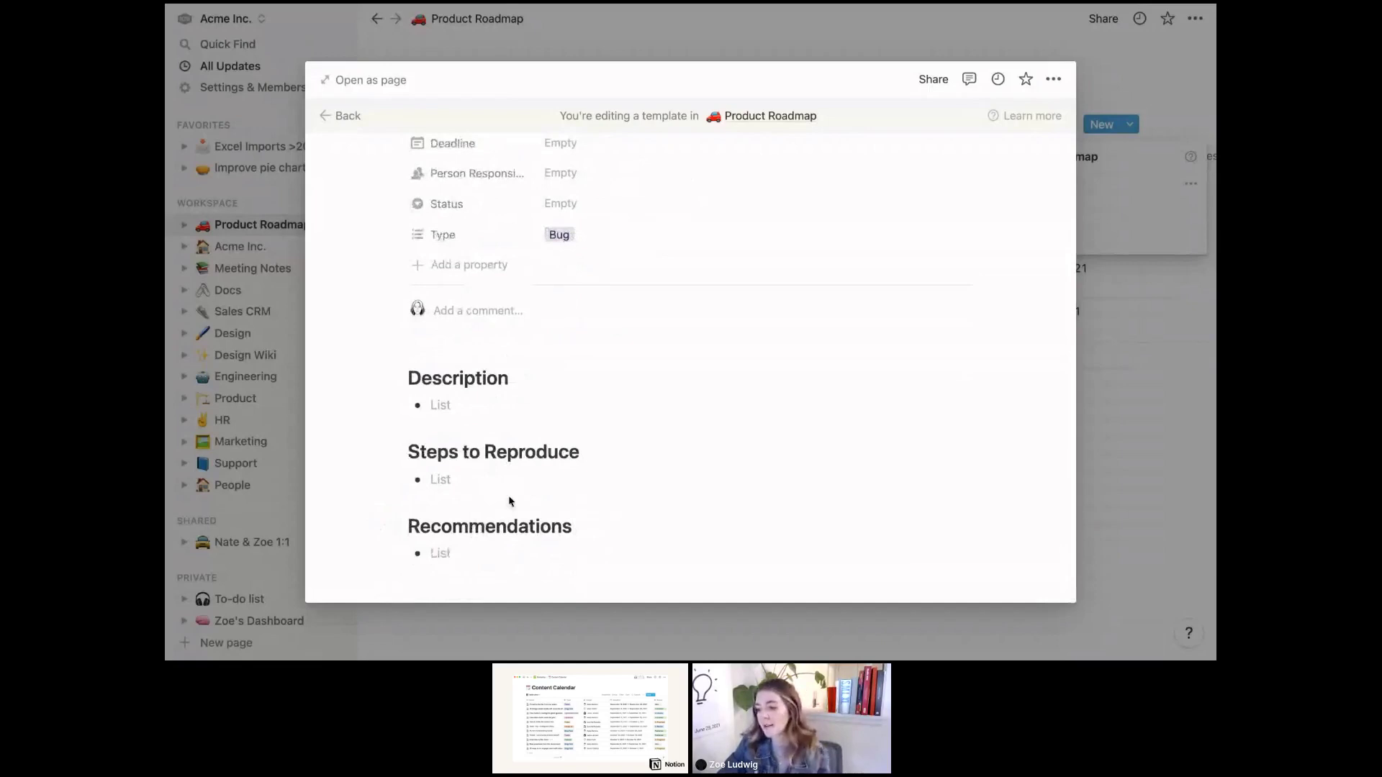
pyautogui.scroll(3, 509, 501)
pyautogui.scroll(-3, 509, 502)
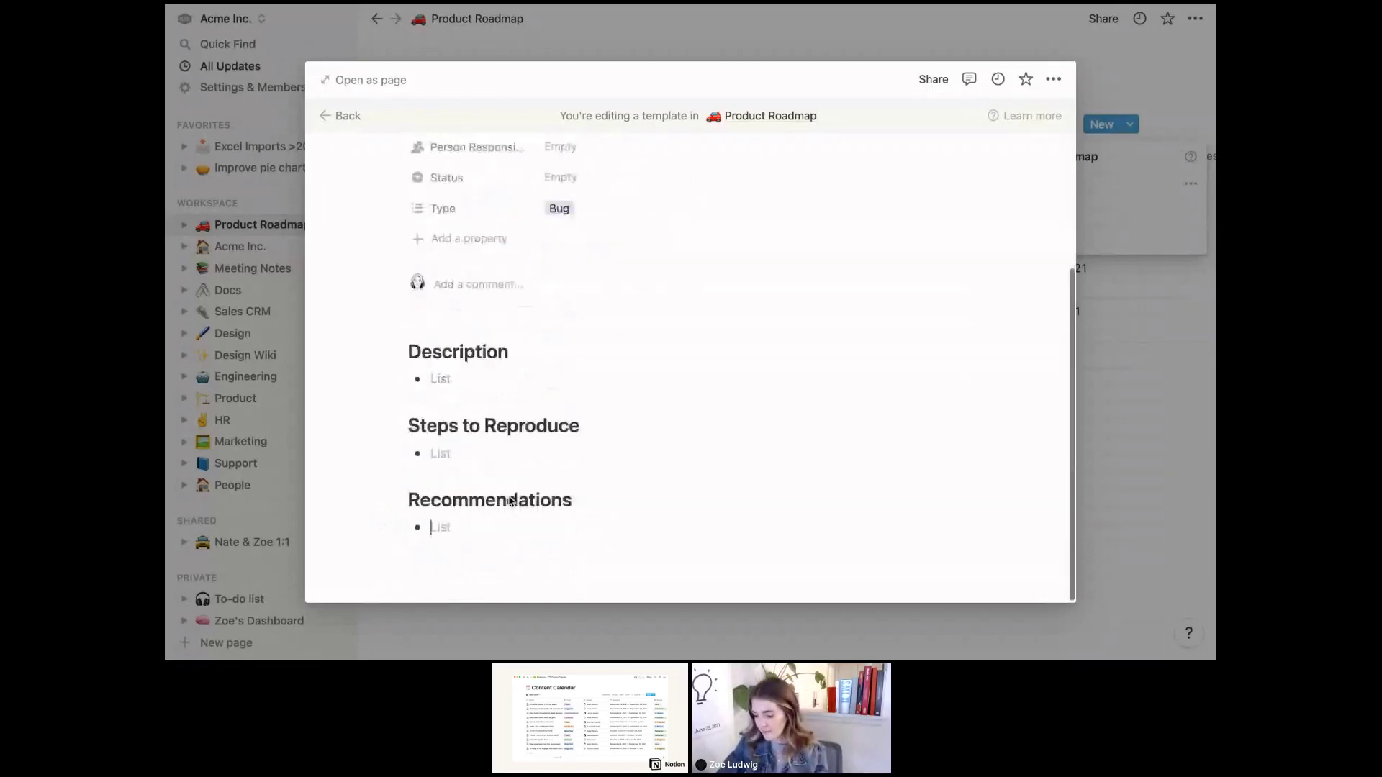
# Finish editing the New Bug template and return to the Product Roadmap table
pyautogui.click(536, 350)
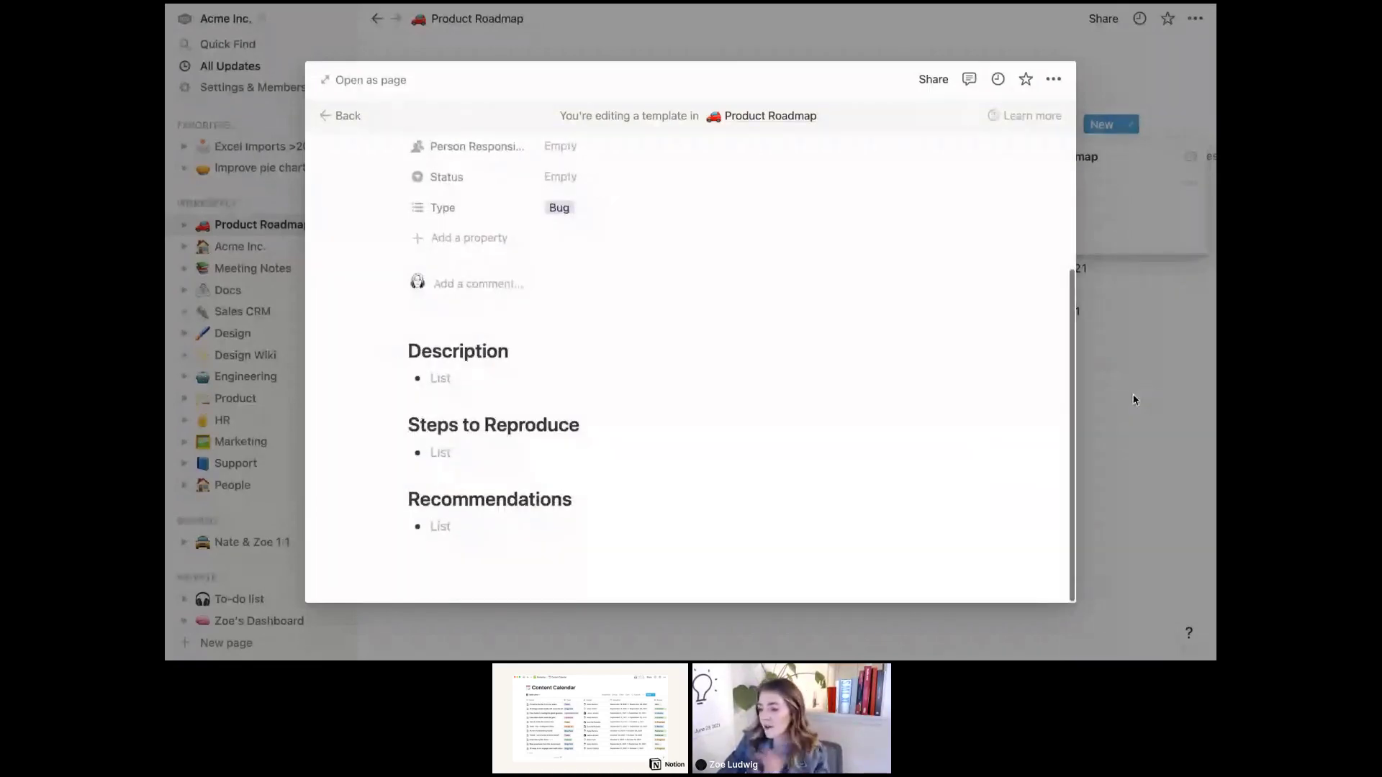
pyautogui.scroll(3, 1134, 400)
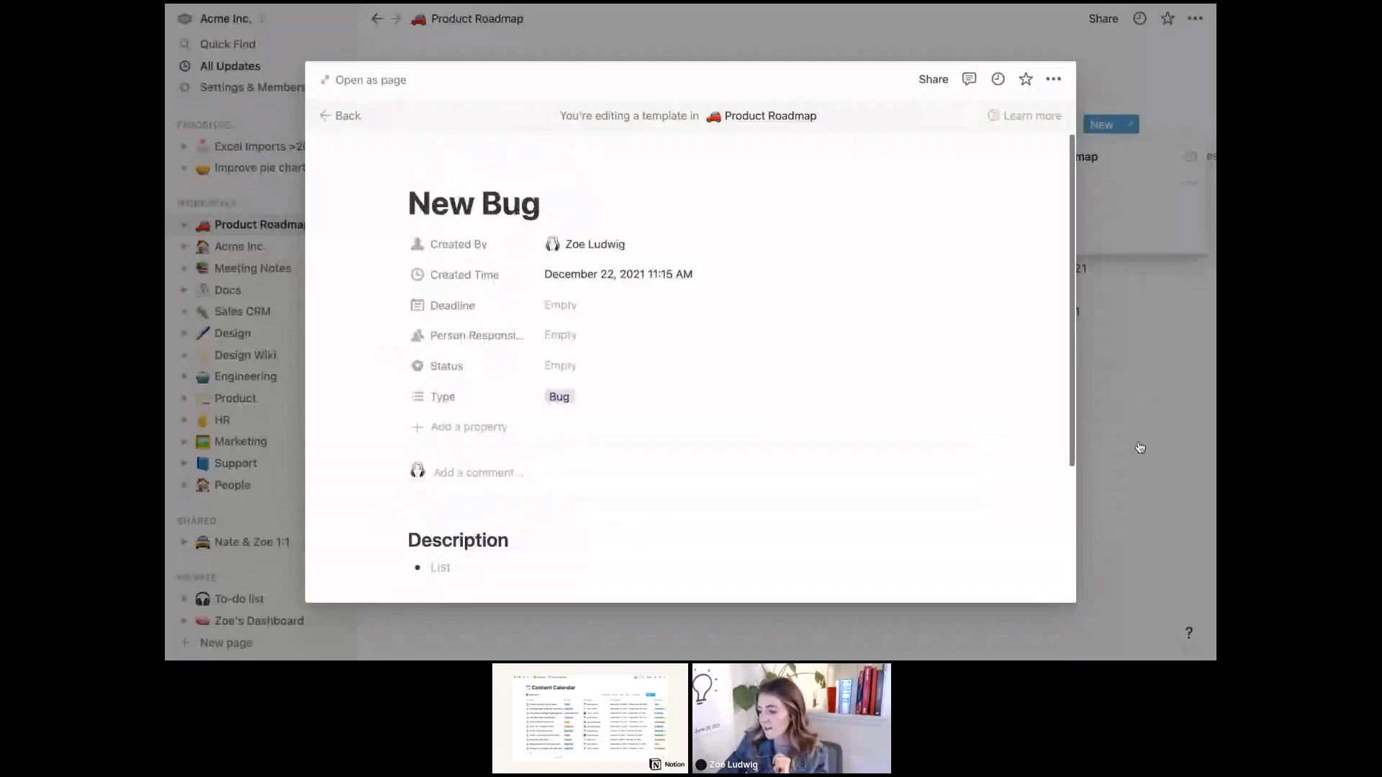
pyautogui.click(1155, 456)
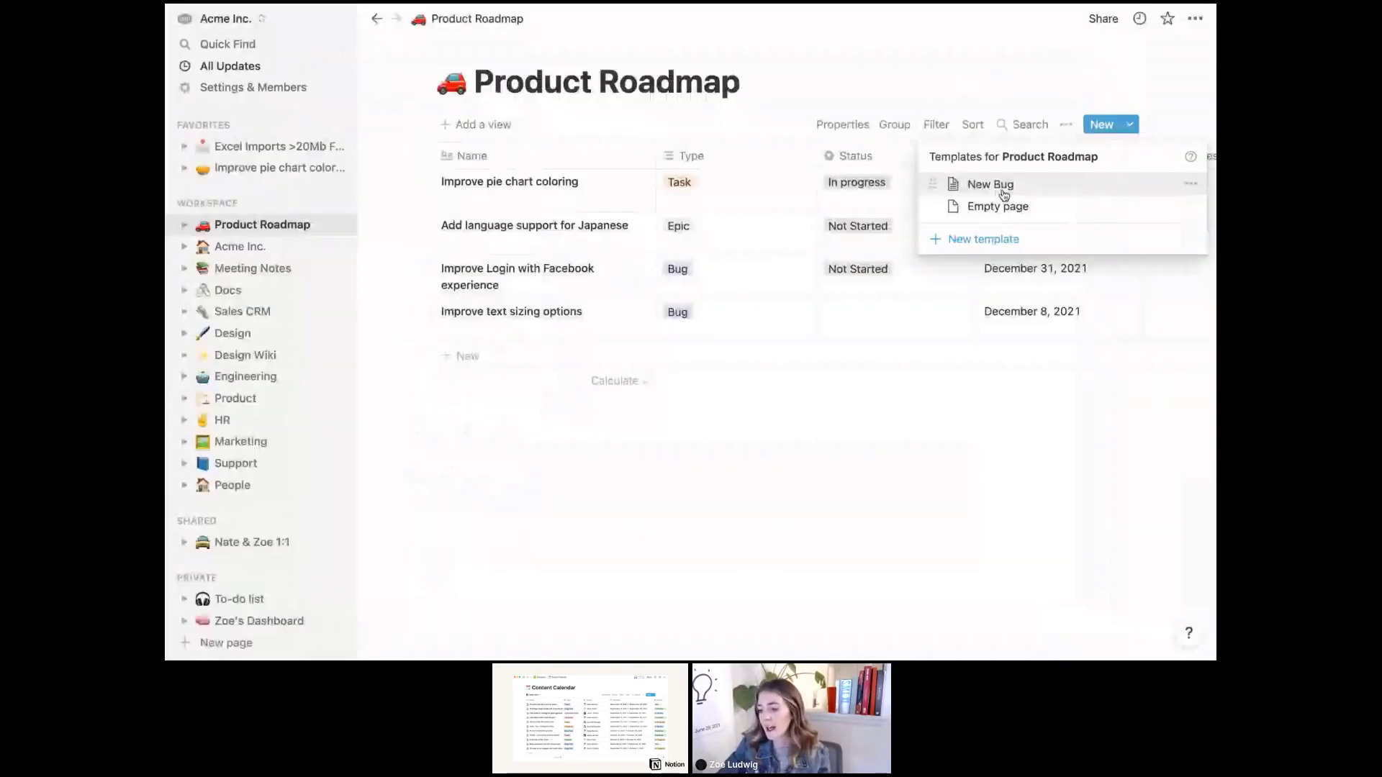
pyautogui.click(619, 274)
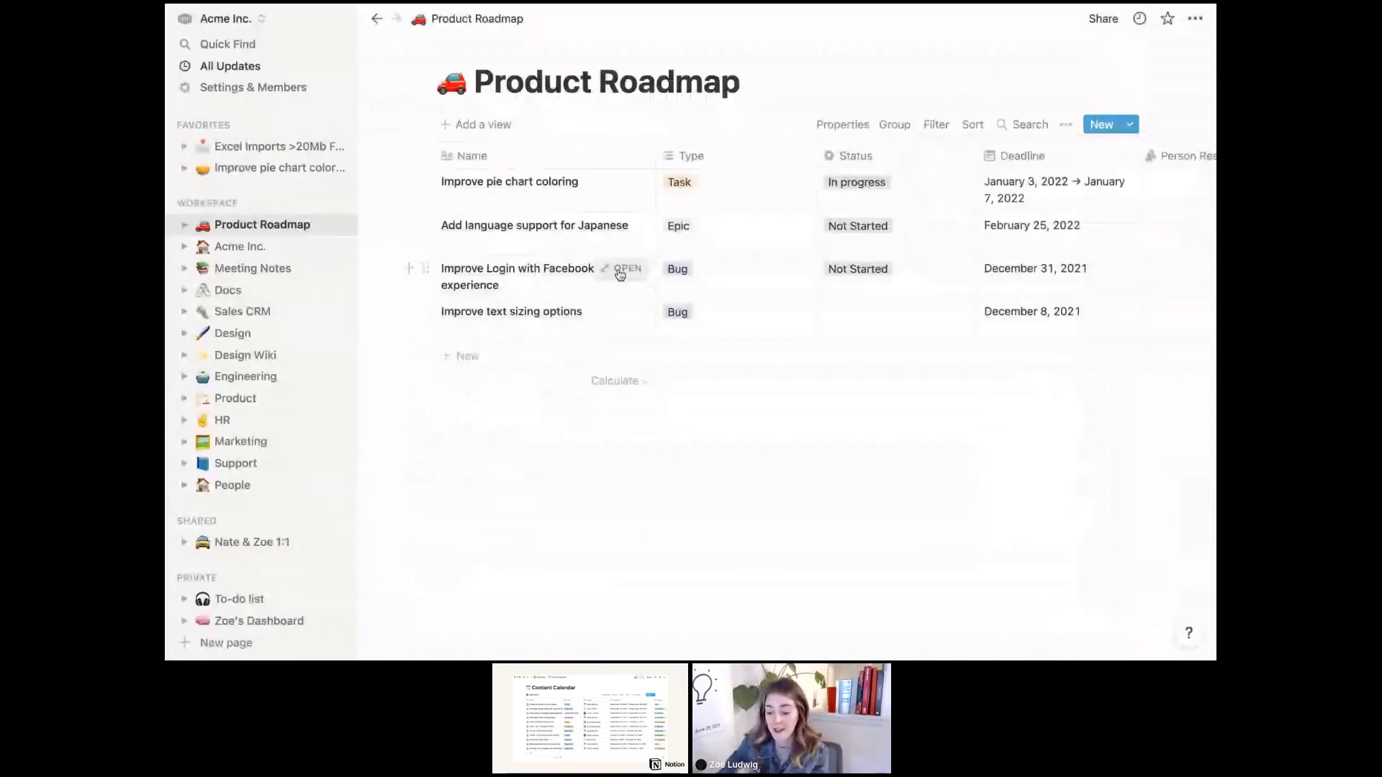
# Apply the New Bug template to the "Improve Login with Facebook experience" entry, check its headings and close the entry
pyautogui.click(620, 270)
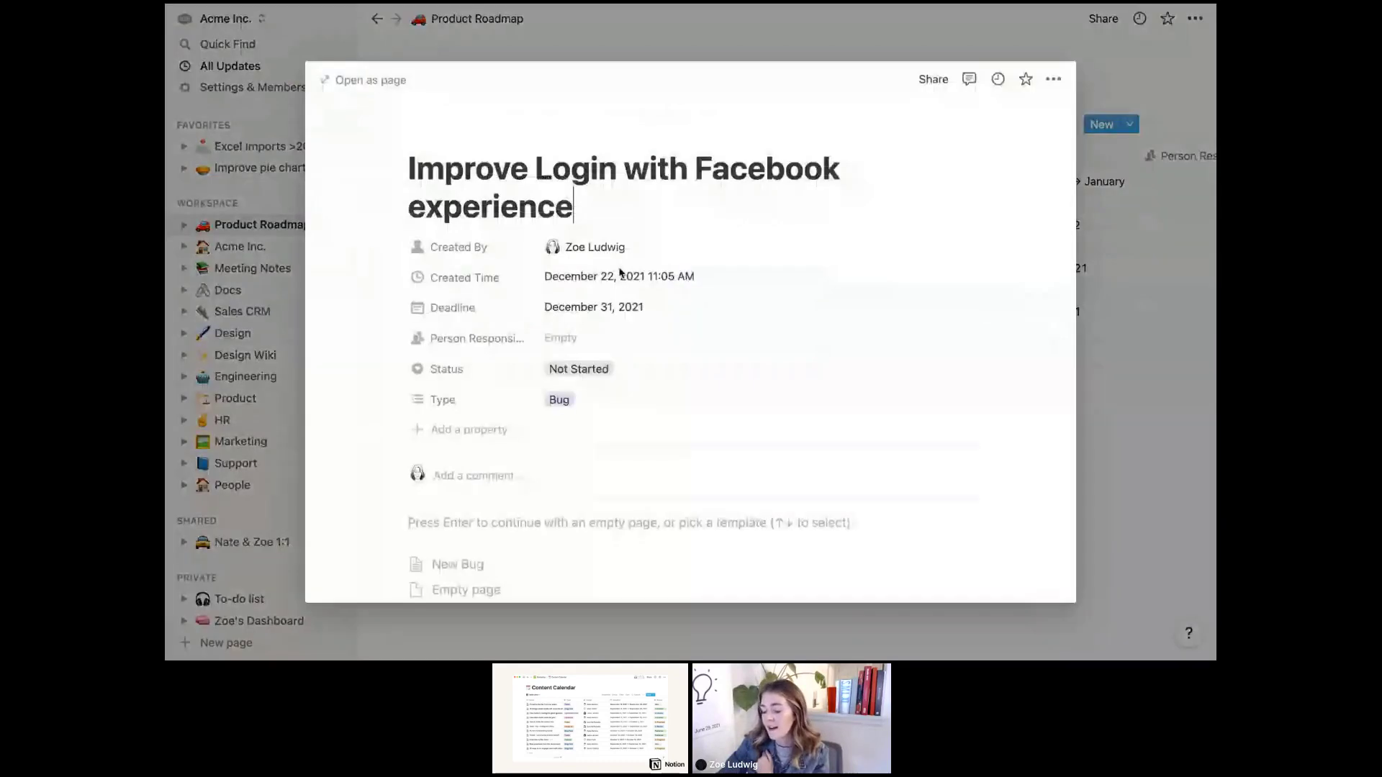
pyautogui.scroll(-1, 620, 272)
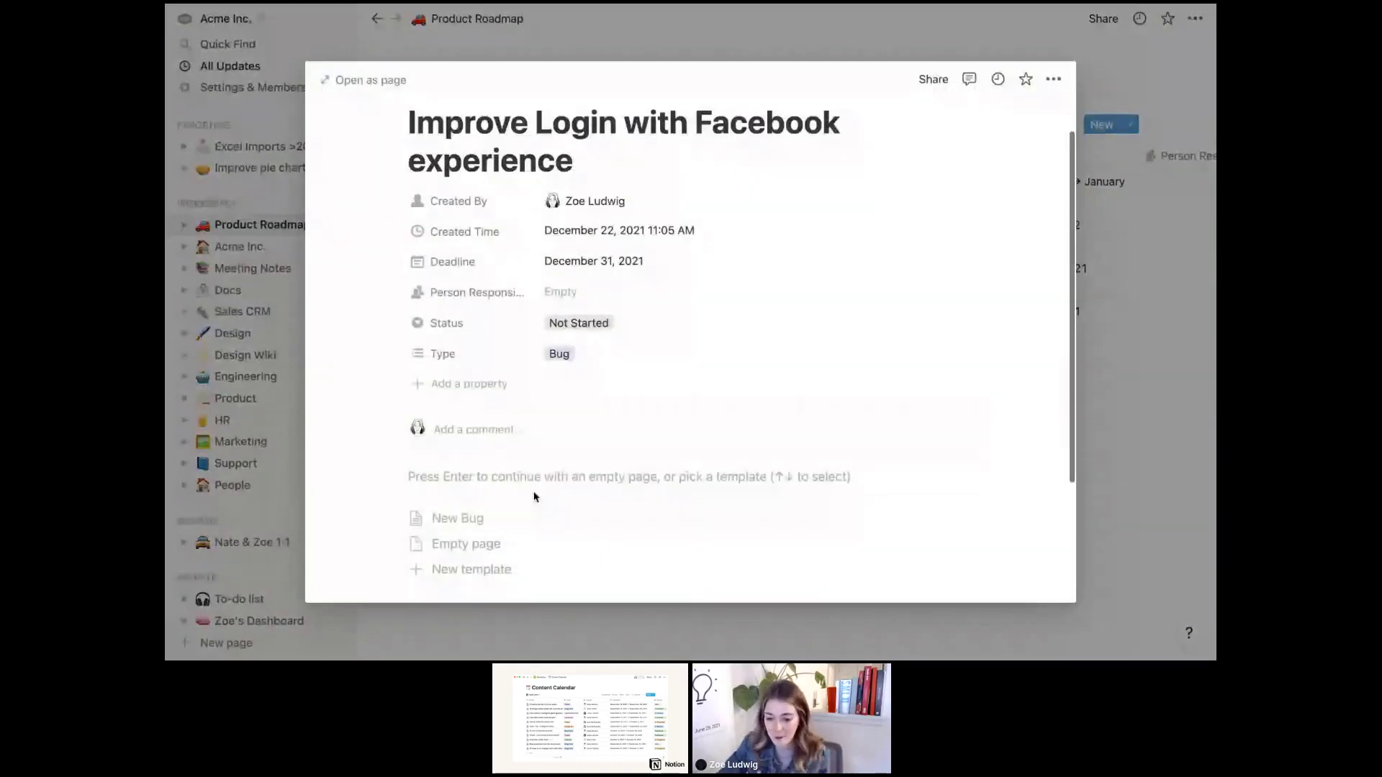
pyautogui.click(536, 517)
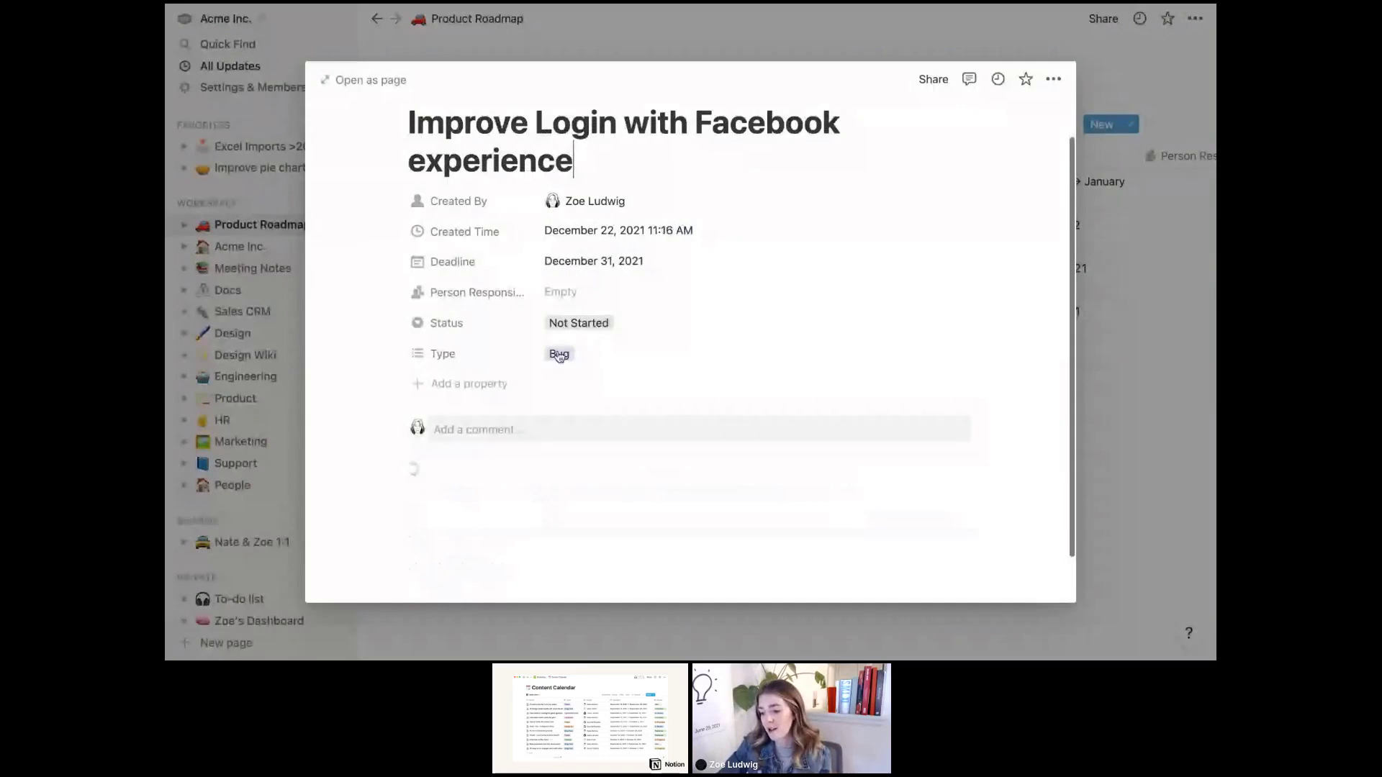
pyautogui.scroll(-1, 554, 430)
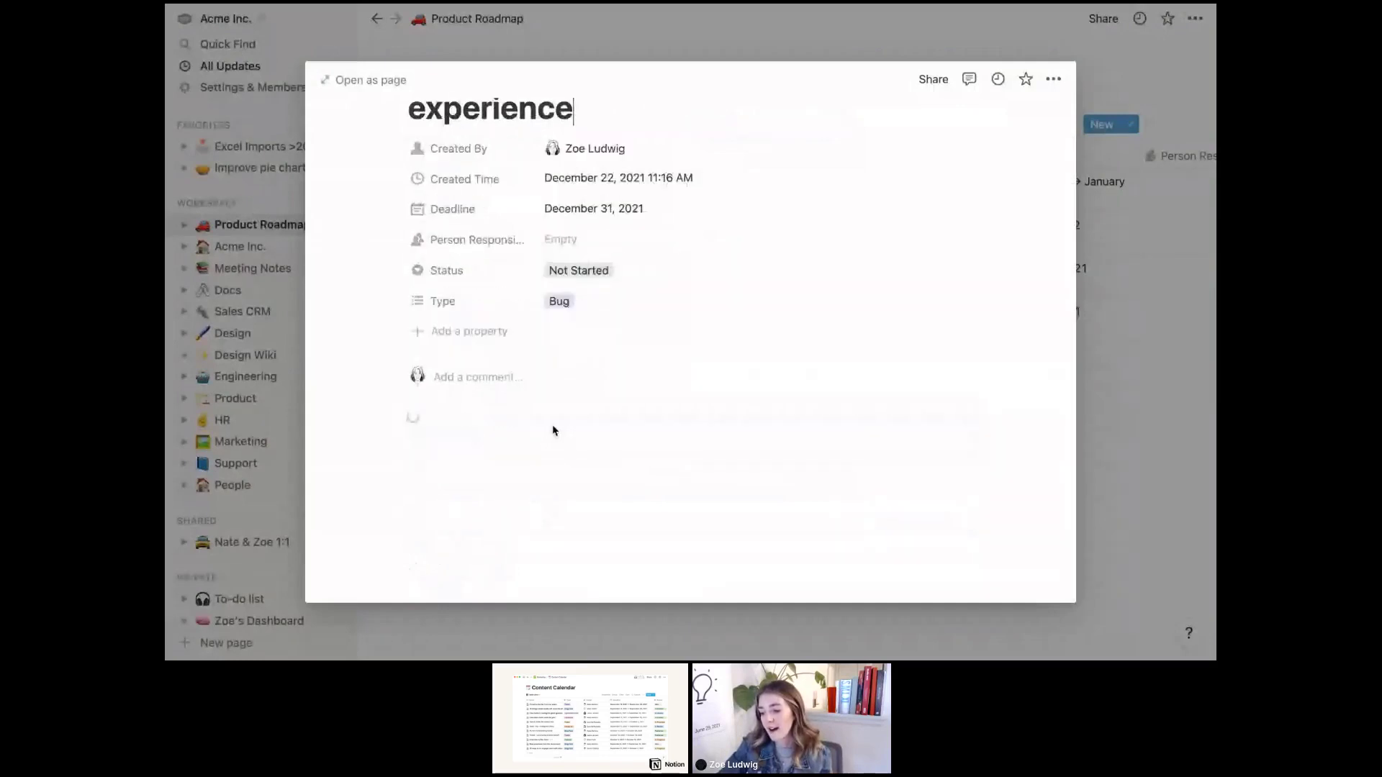
pyautogui.scroll(-1, 554, 430)
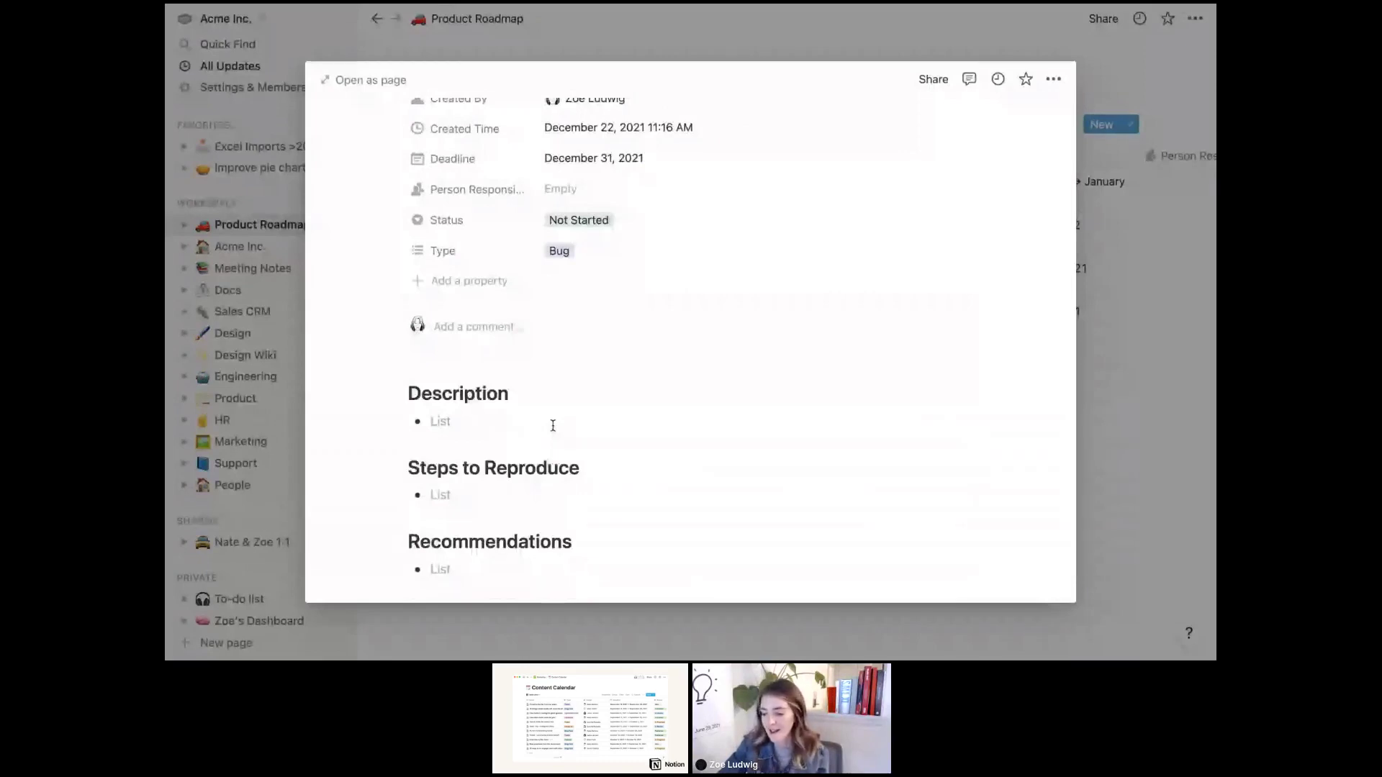
pyautogui.click(1150, 395)
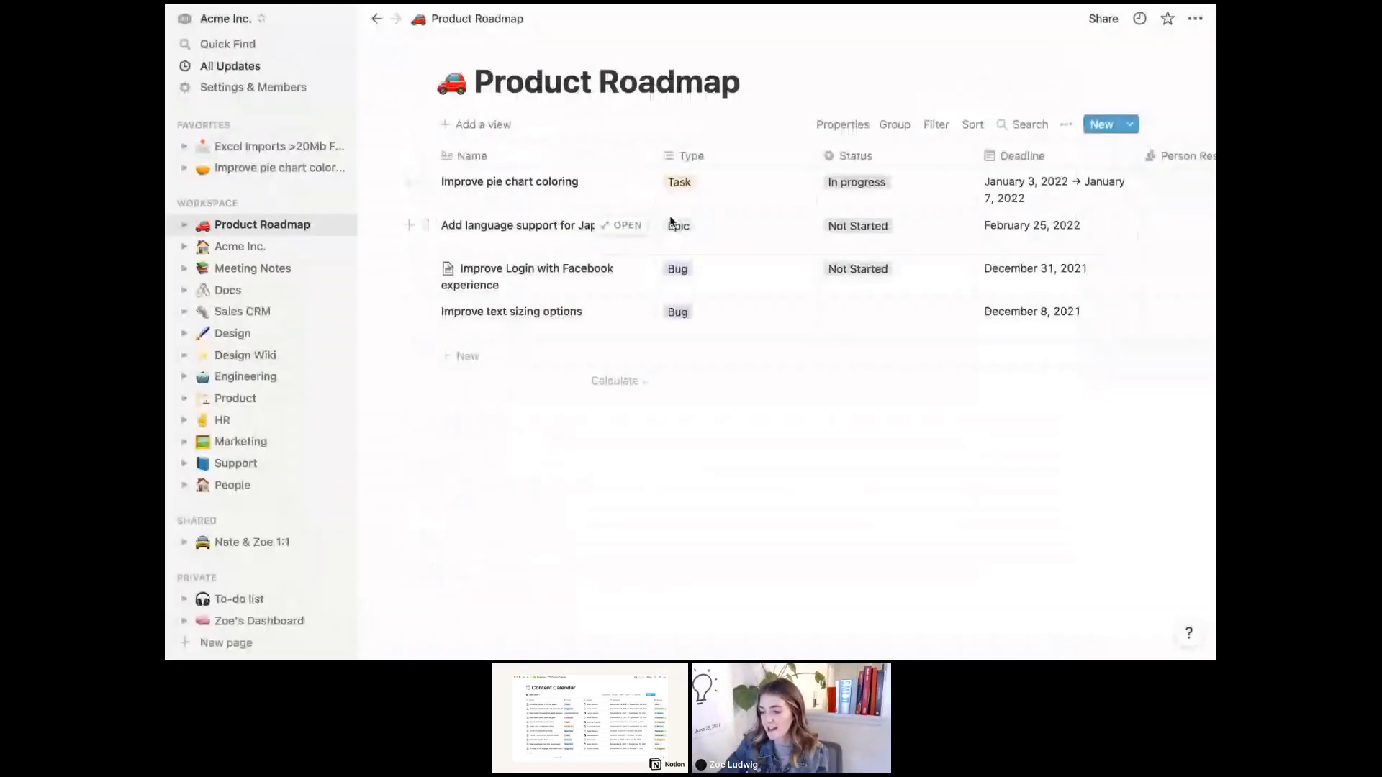
# Open the favorited "Improve pie chart coloring" page and examine its properties and body sections down to Dependencies & risks
pyautogui.click(275, 173)
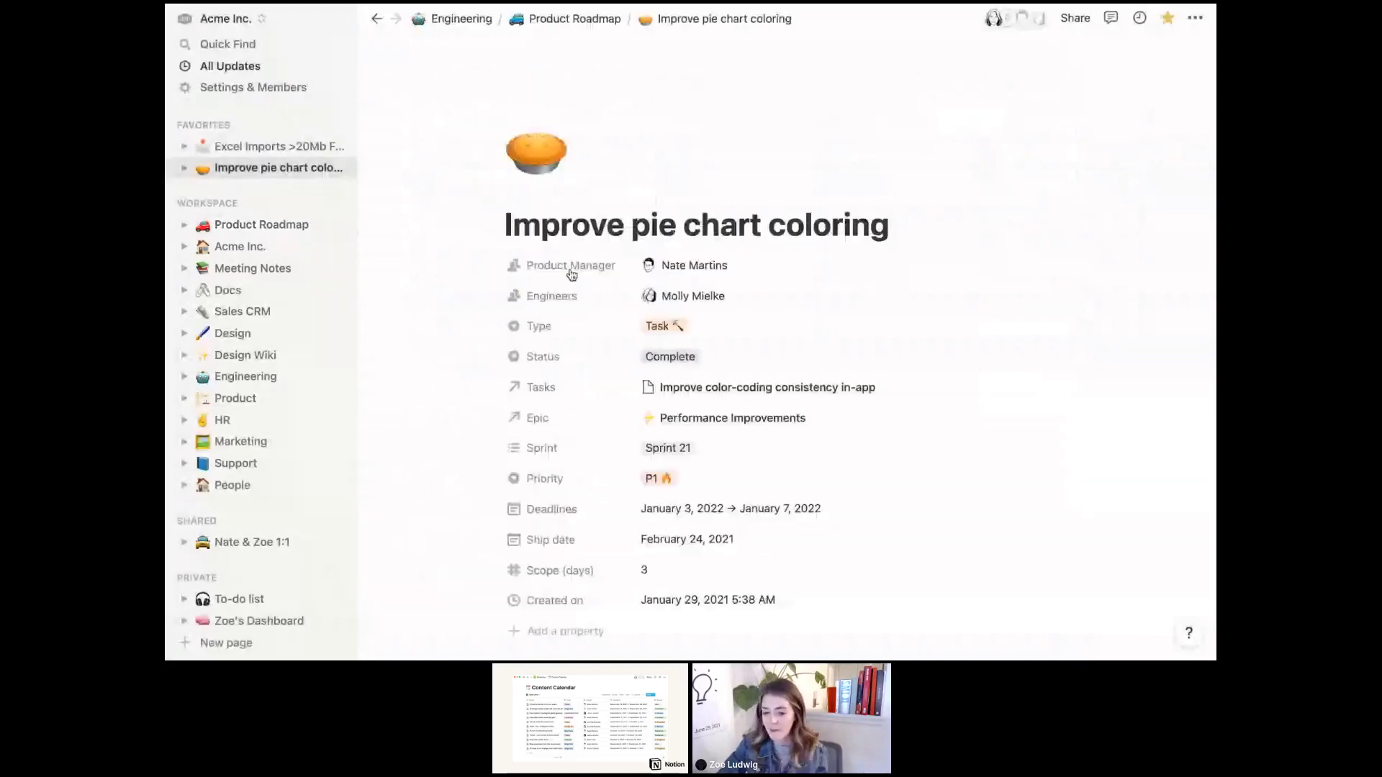
pyautogui.scroll(-2, 570, 274)
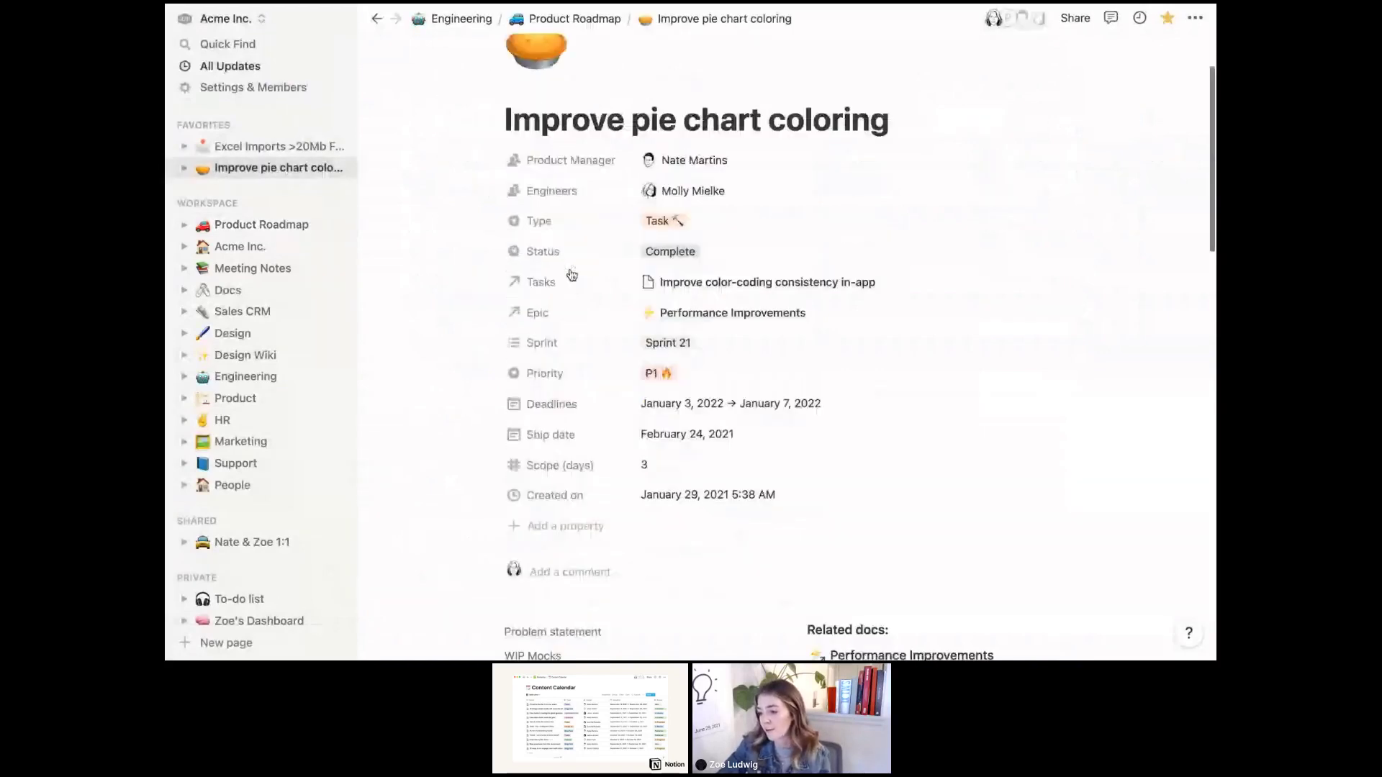
pyautogui.scroll(2, 570, 274)
pyautogui.scroll(-6, 571, 274)
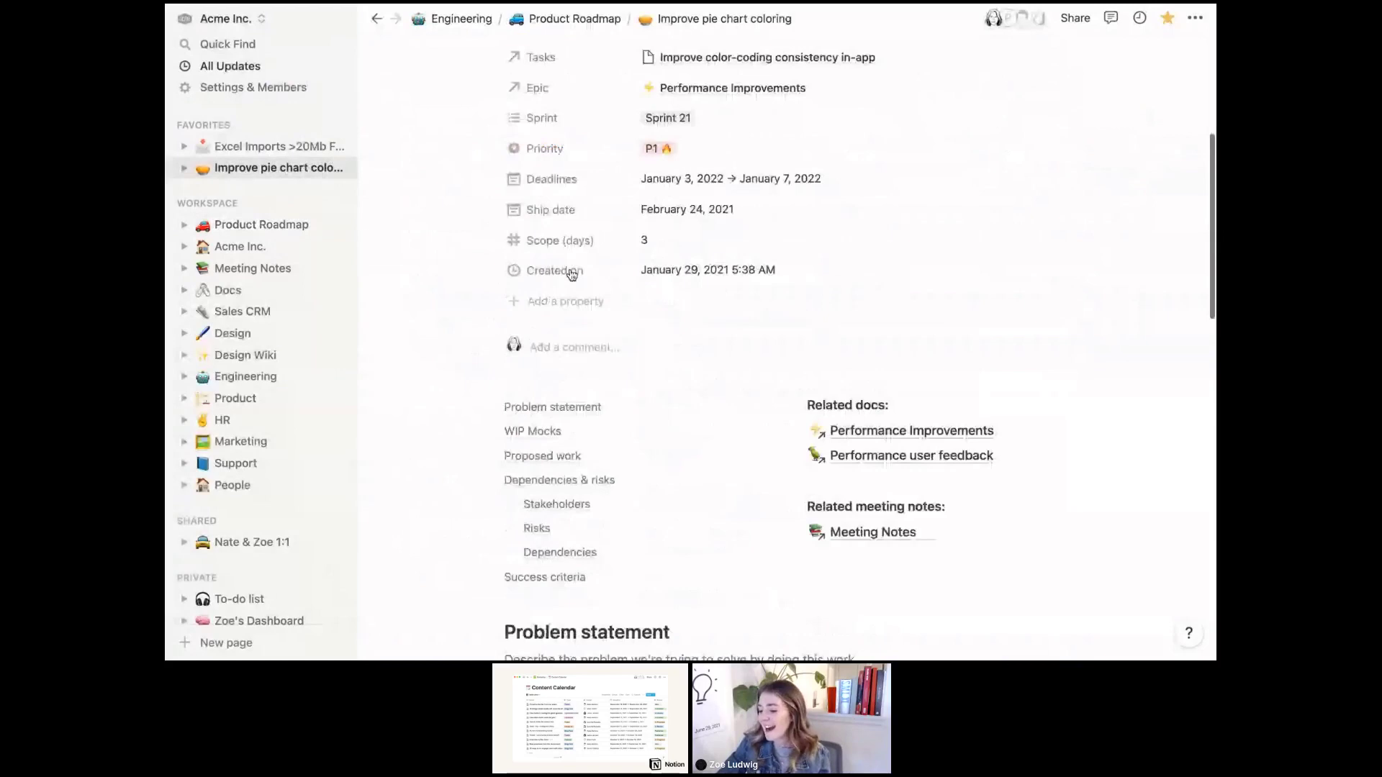
pyautogui.scroll(-8, 570, 275)
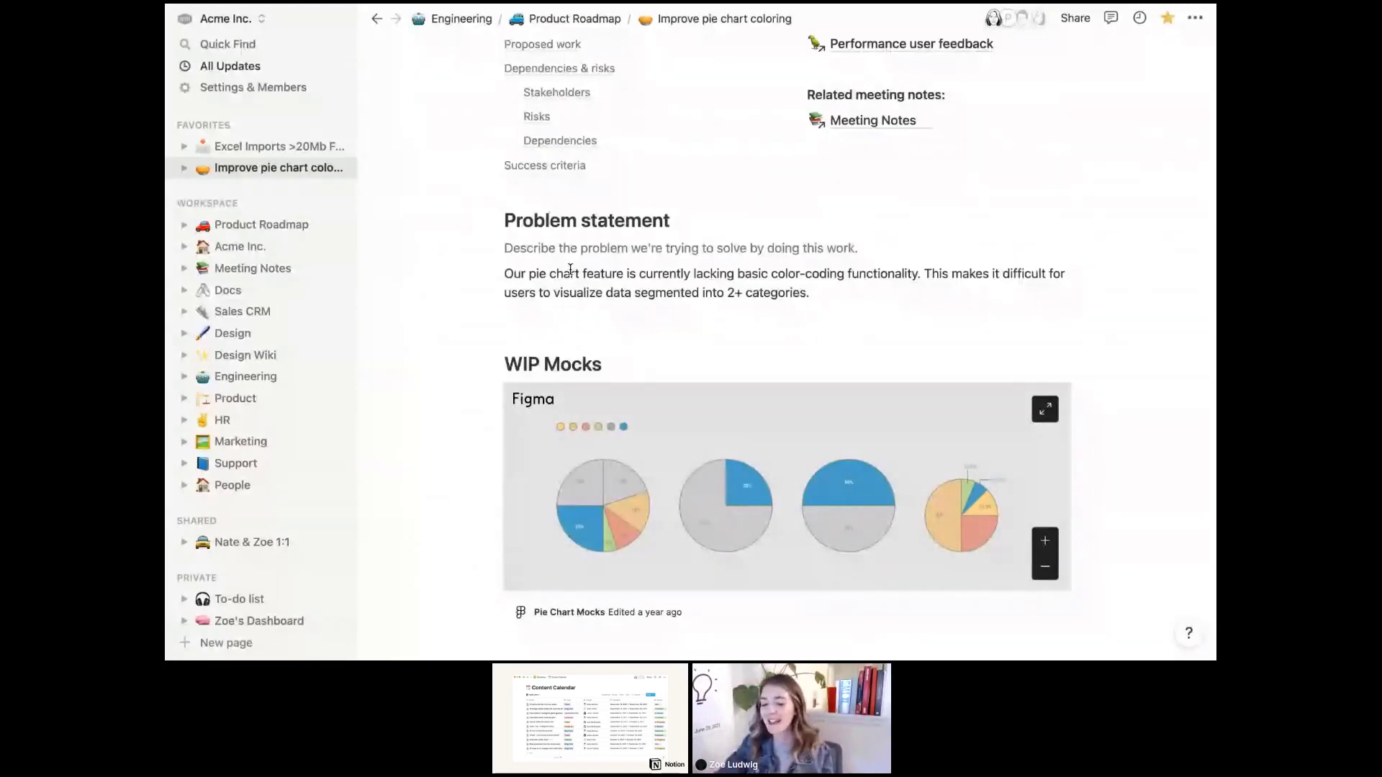
pyautogui.scroll(-1, 570, 269)
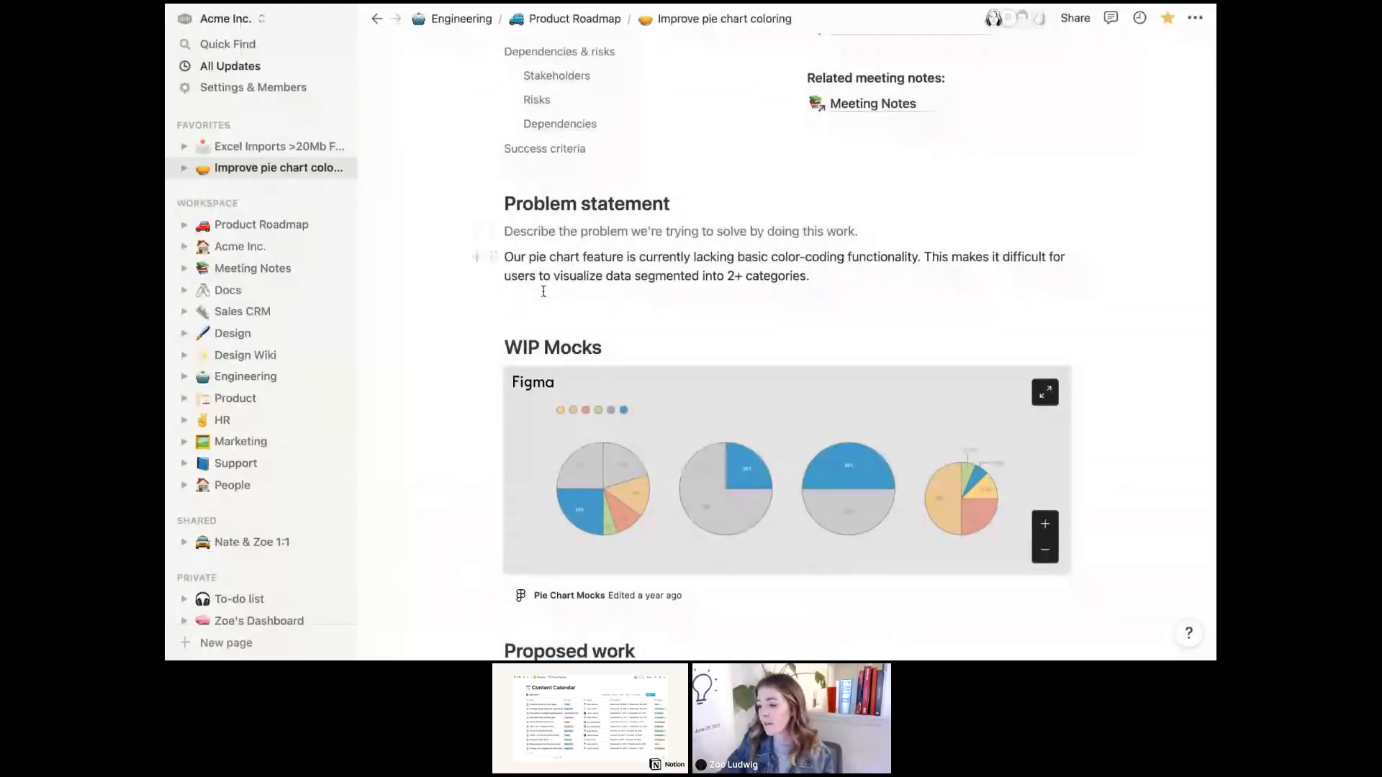
pyautogui.scroll(-3, 544, 292)
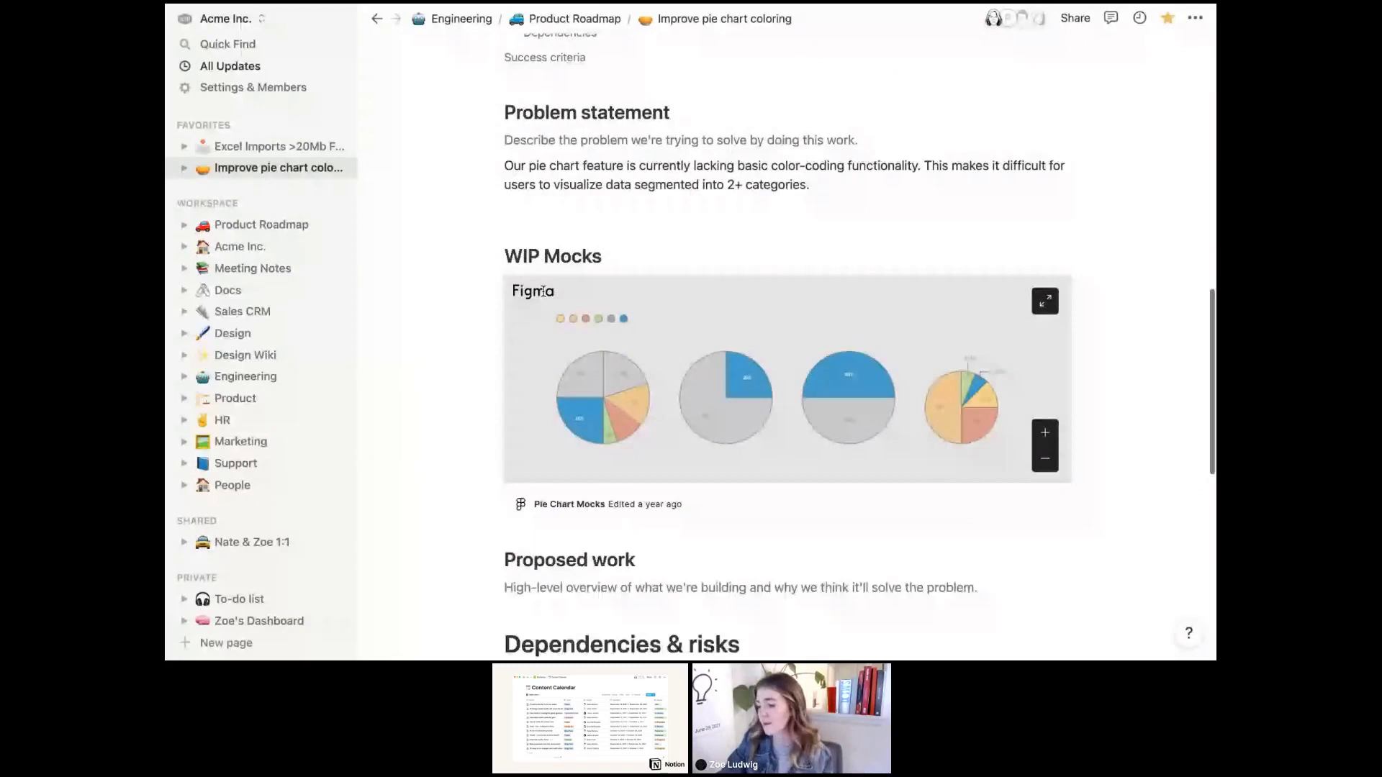
pyautogui.scroll(-3, 544, 292)
pyautogui.scroll(-4, 543, 292)
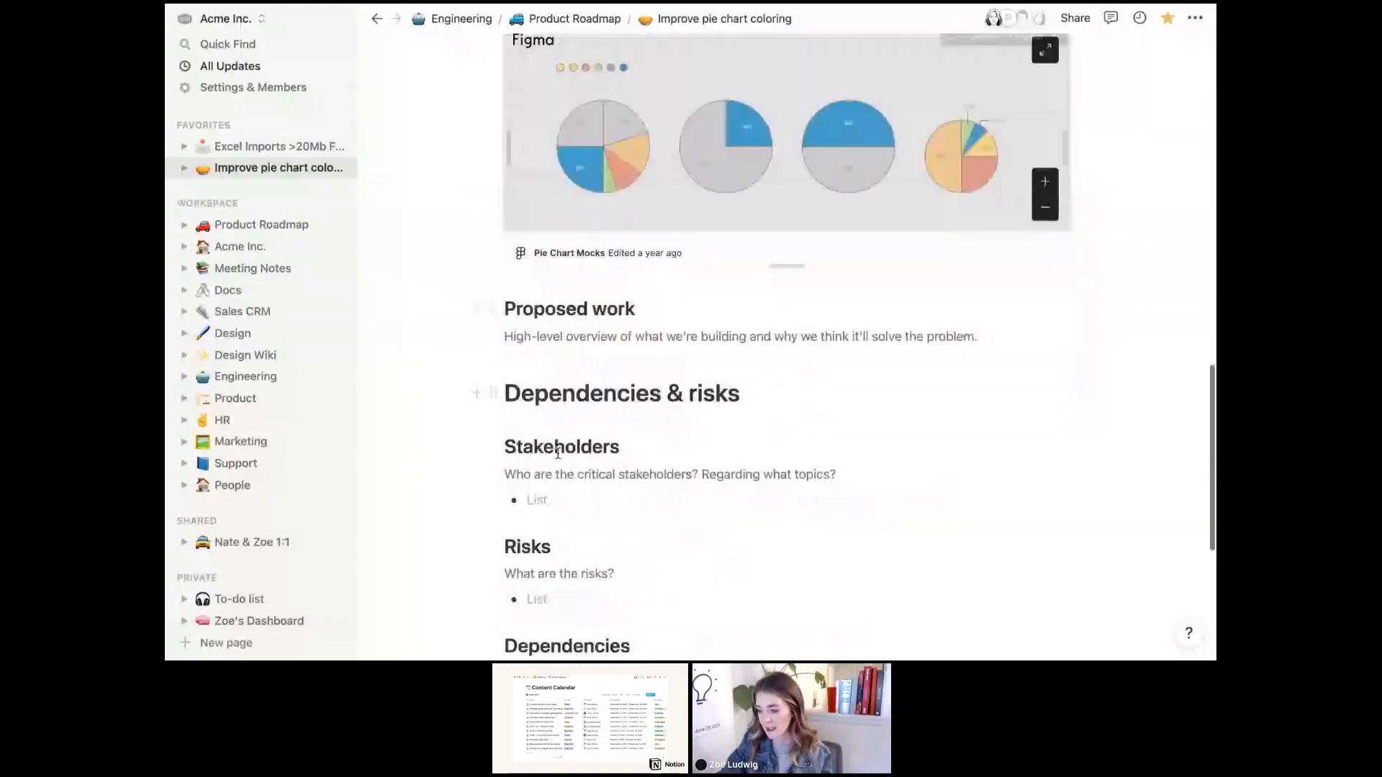
# Select and copy the entire body content of the "Improve pie chart coloring" page
pyautogui.doubleClick(557, 448)
pyautogui.hotkey('ctrl', 'a')
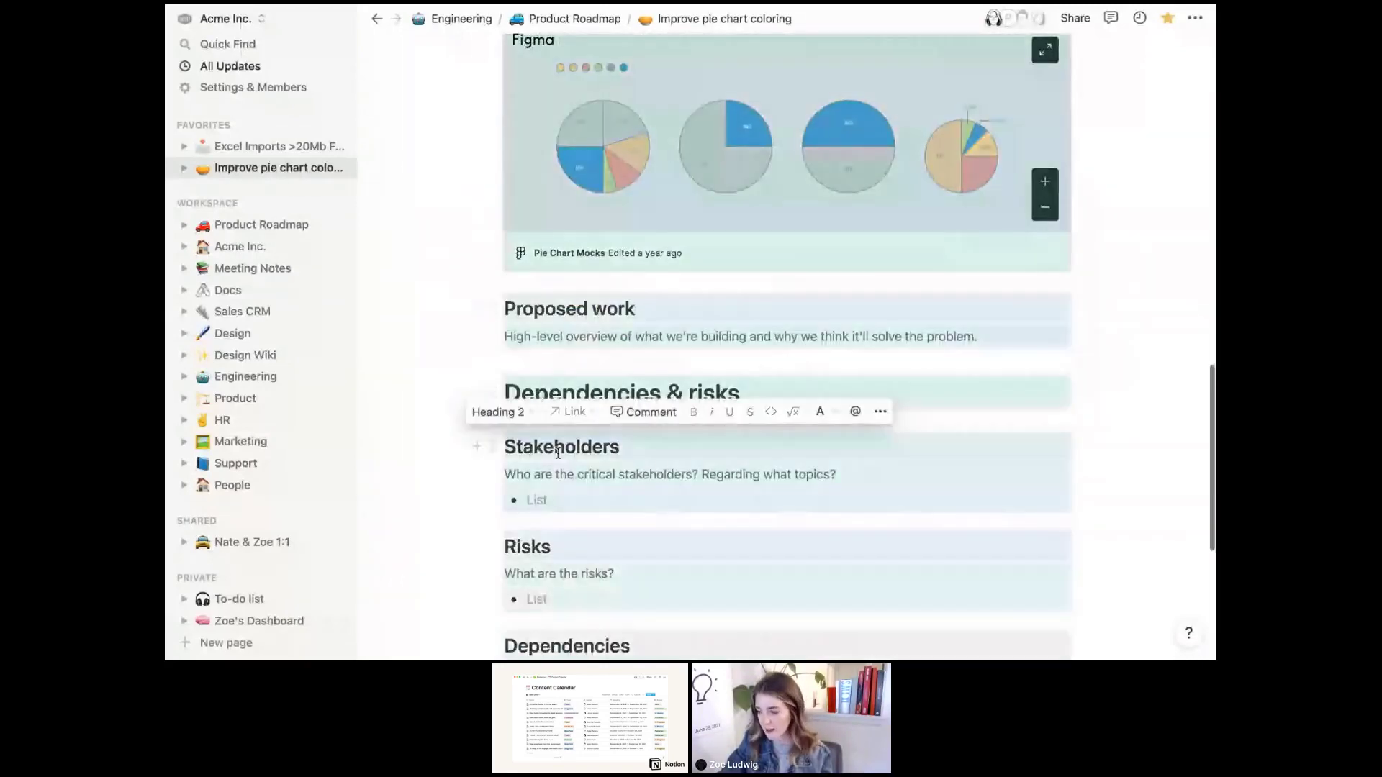
pyautogui.scroll(7, 558, 452)
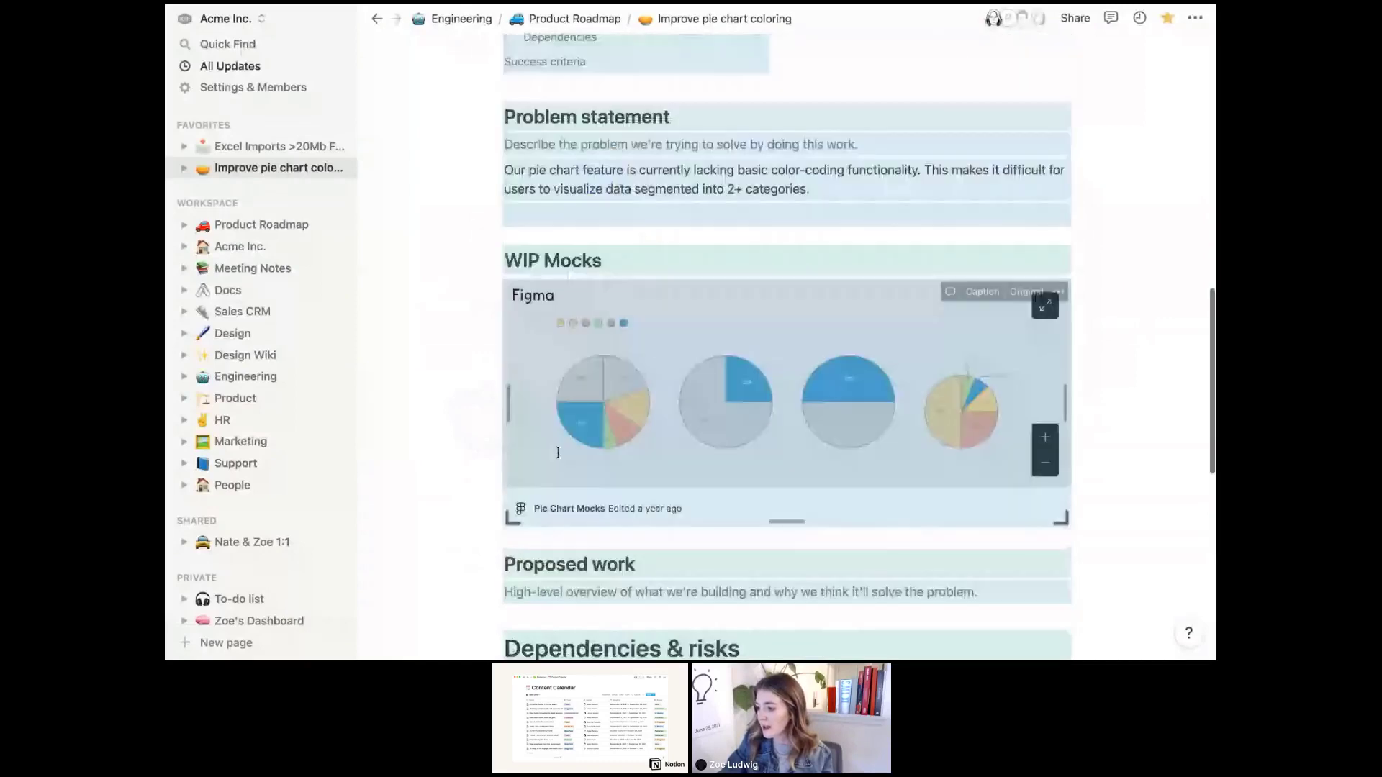
pyautogui.scroll(5, 558, 452)
pyautogui.scroll(1, 558, 452)
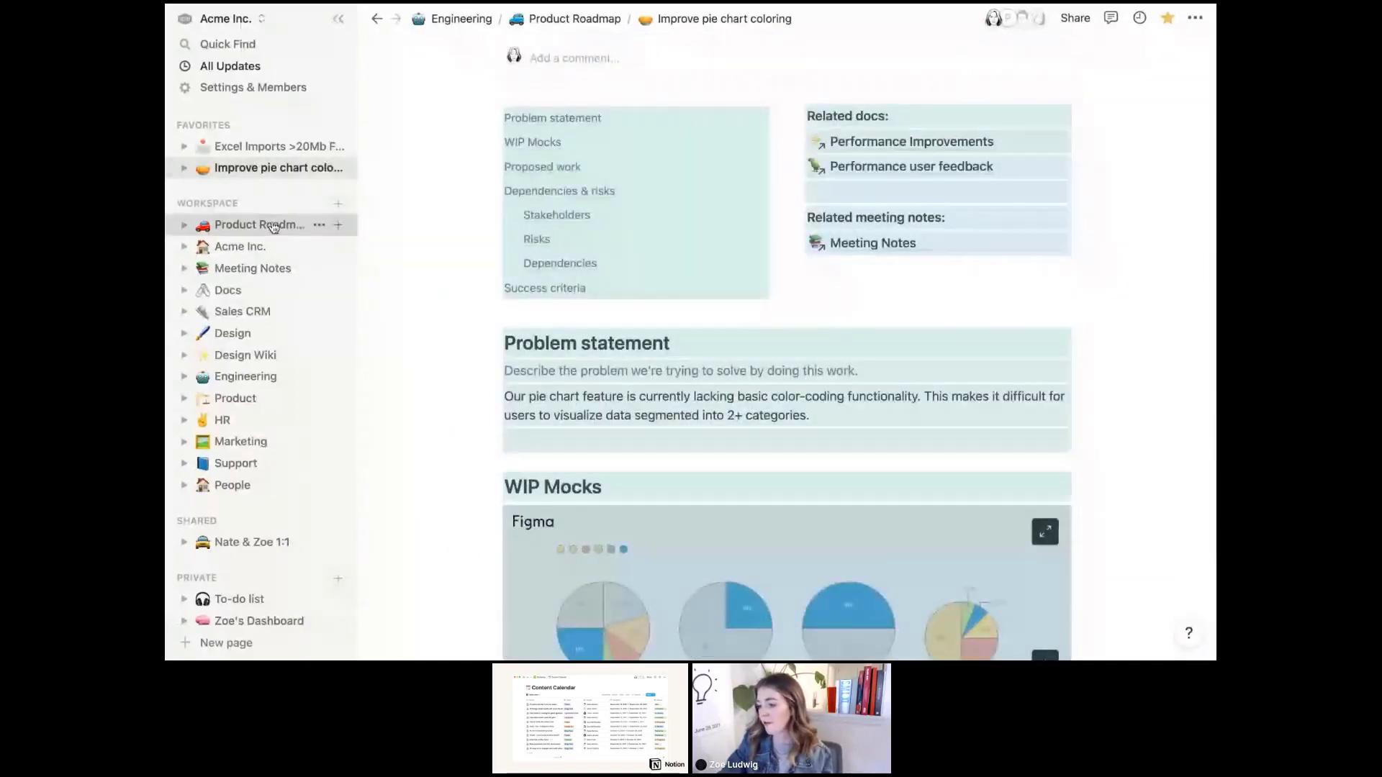
# Create a new template named "New Task" in the workspace's Product Roadmap database and set its Type to Task
pyautogui.click(273, 226)
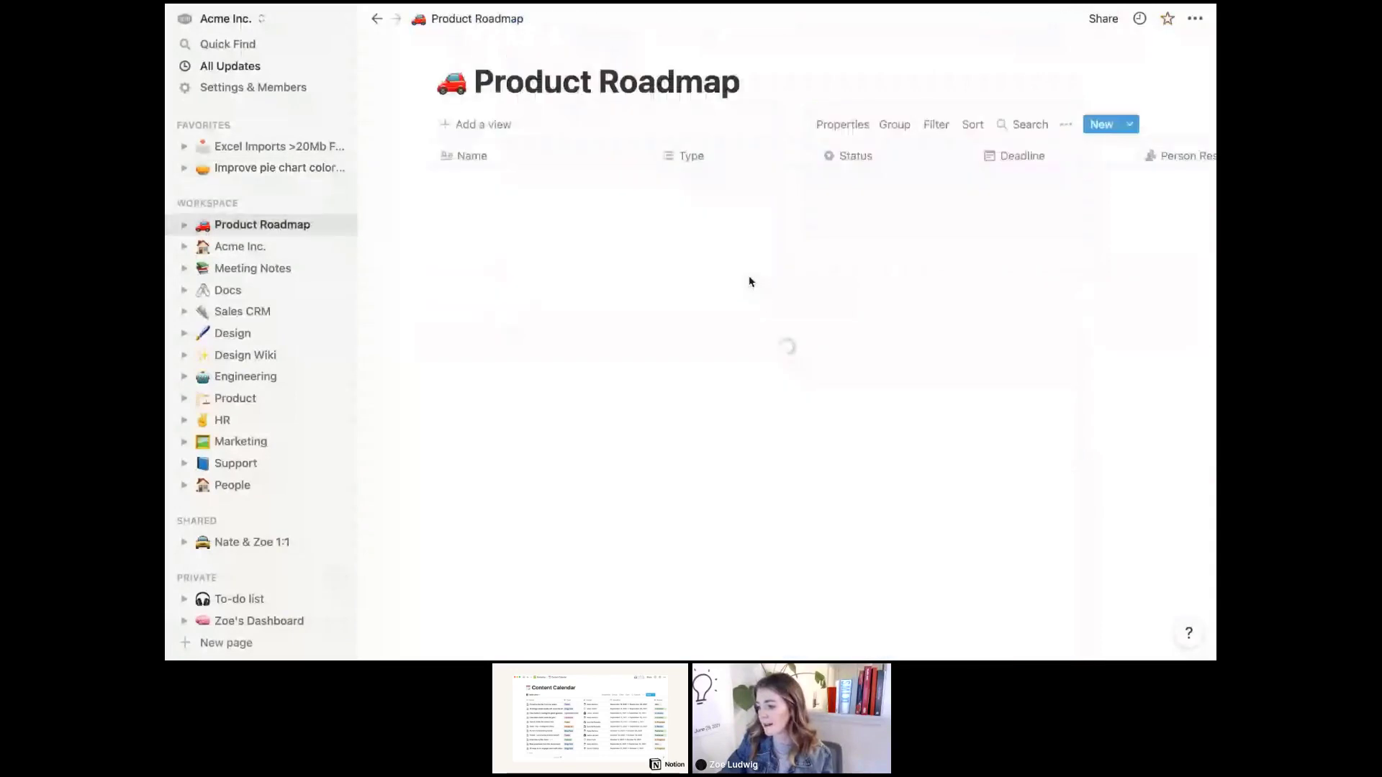
pyautogui.click(1066, 128)
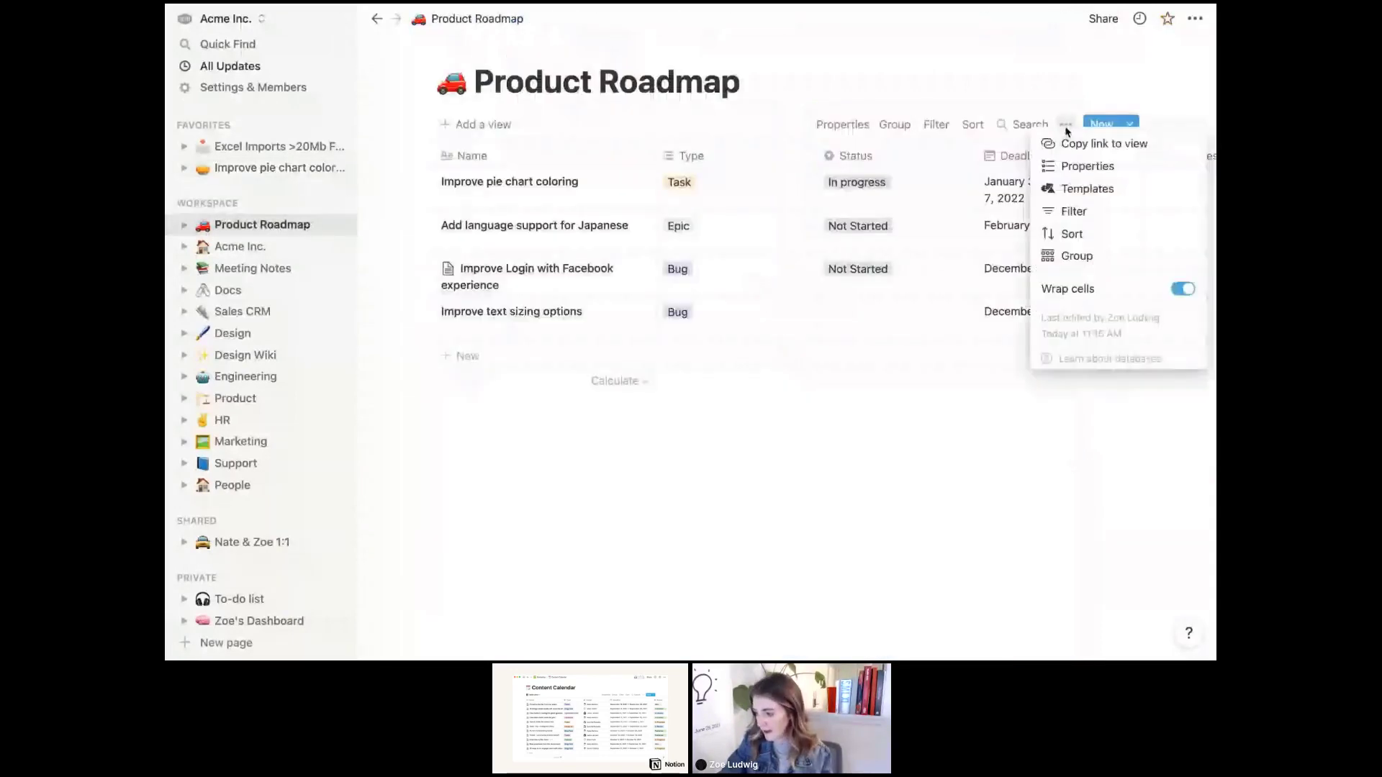
pyautogui.click(1058, 188)
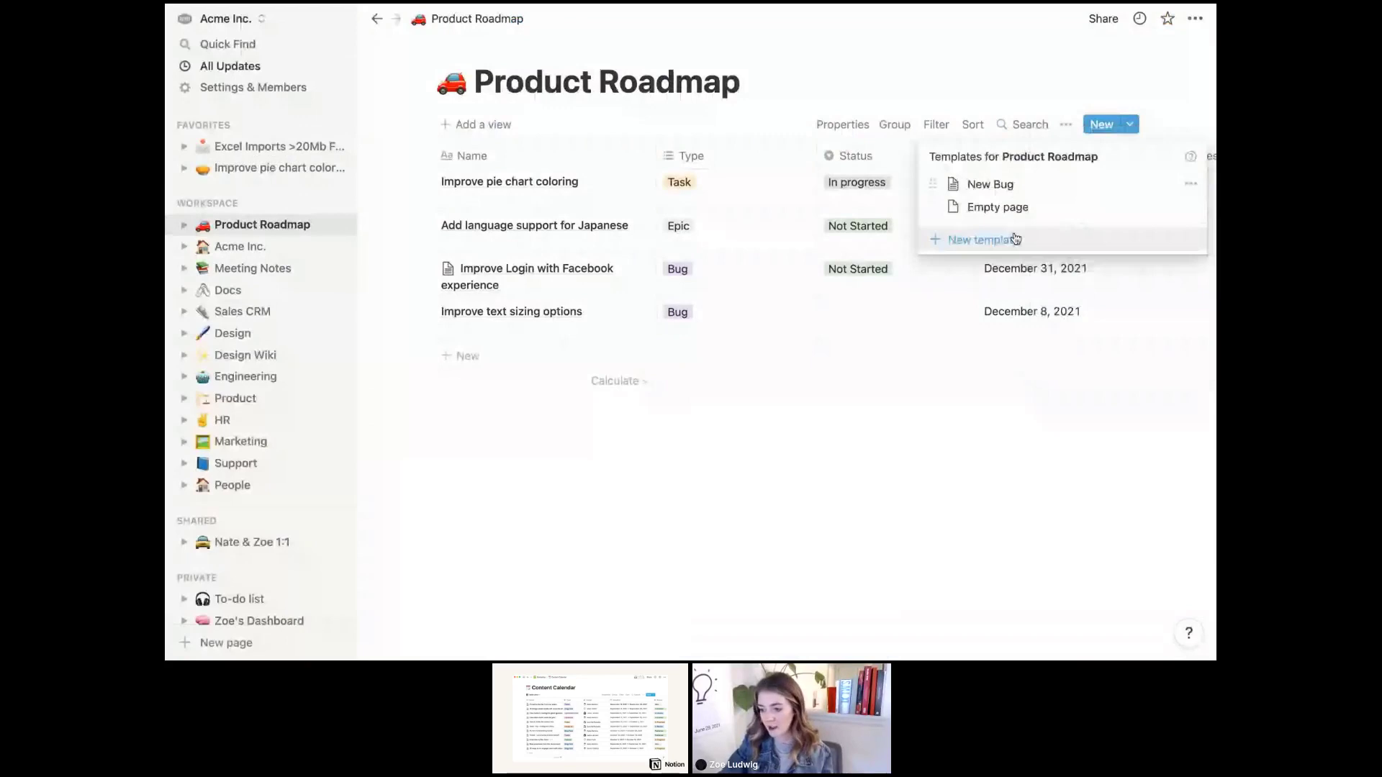
pyautogui.click(1015, 239)
pyautogui.write('New Task')
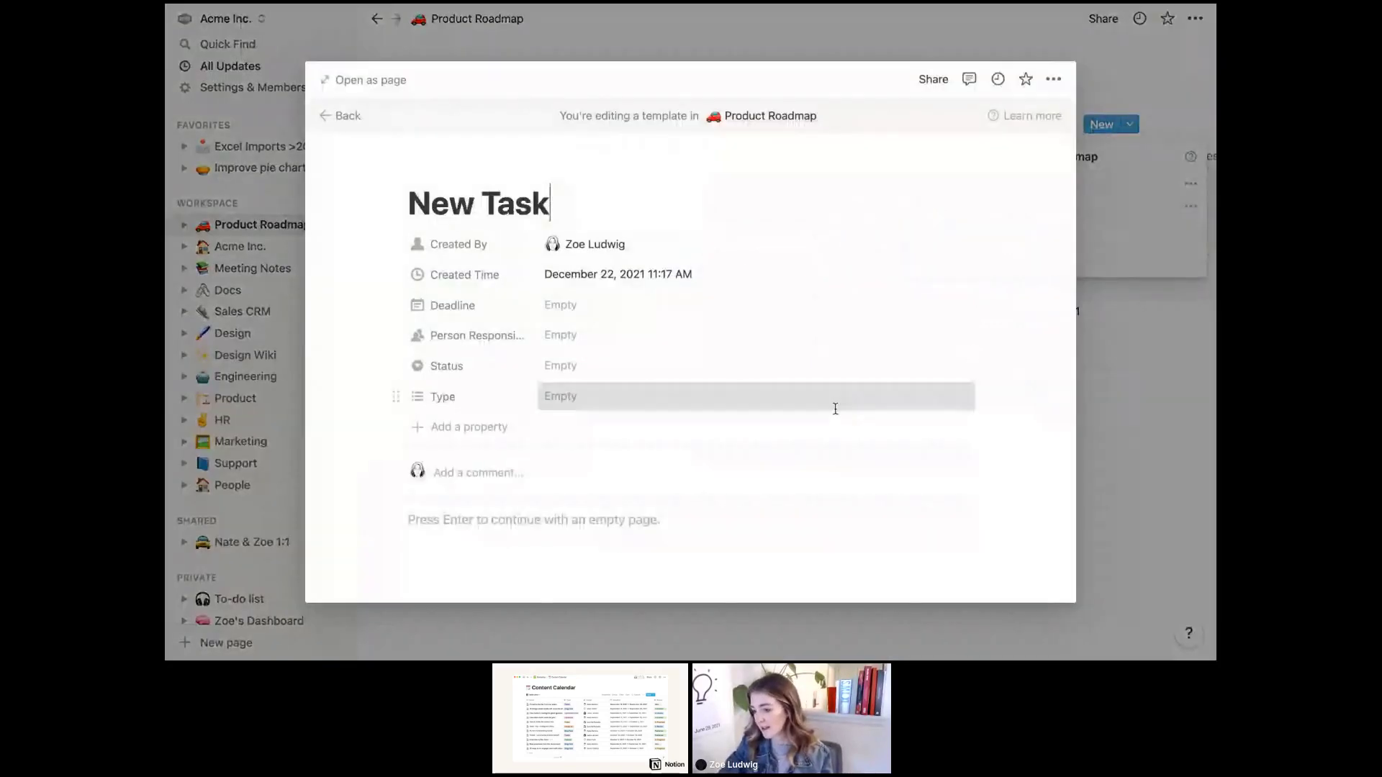
pyautogui.click(835, 409)
pyautogui.click(783, 451)
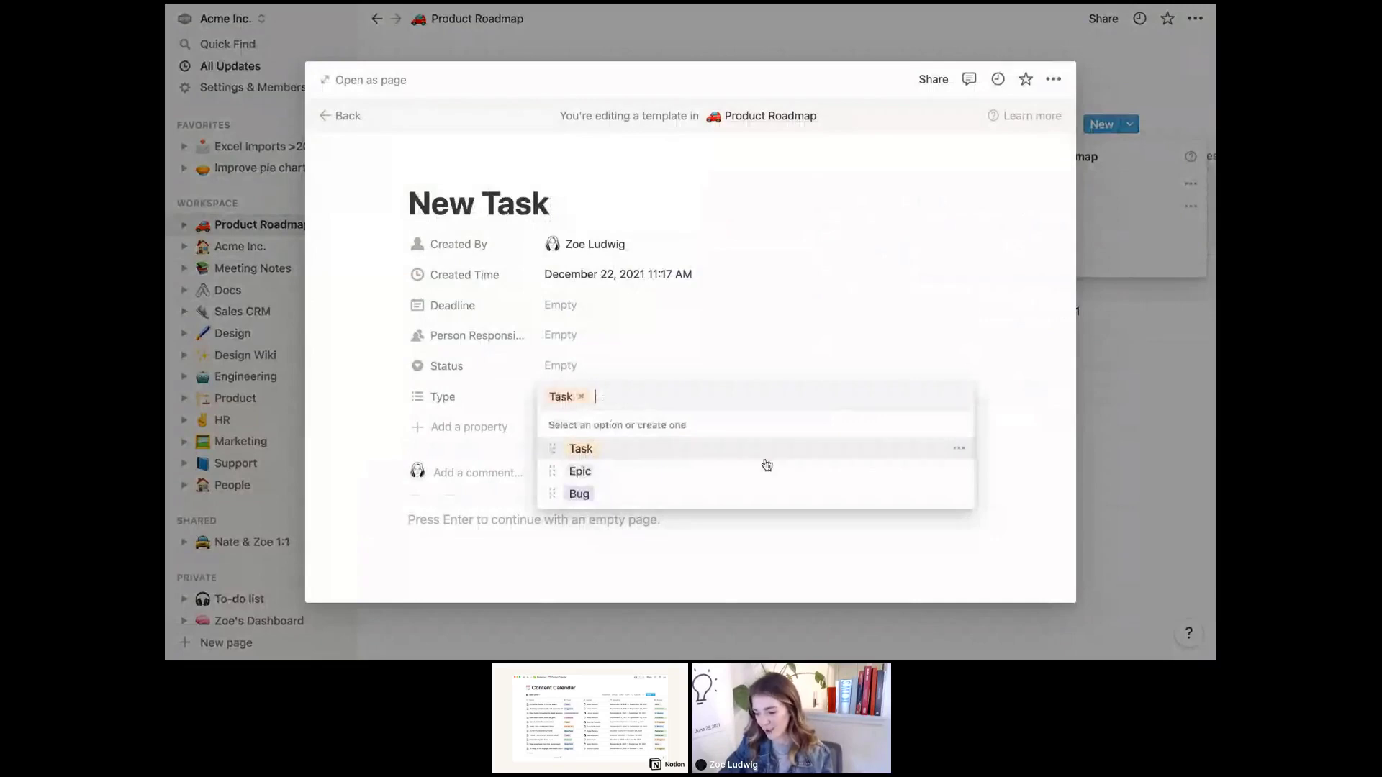
# Paste the copied page content into the body of the New Task template
pyautogui.click(617, 550)
pyautogui.hotkey('ctrl', 'v')
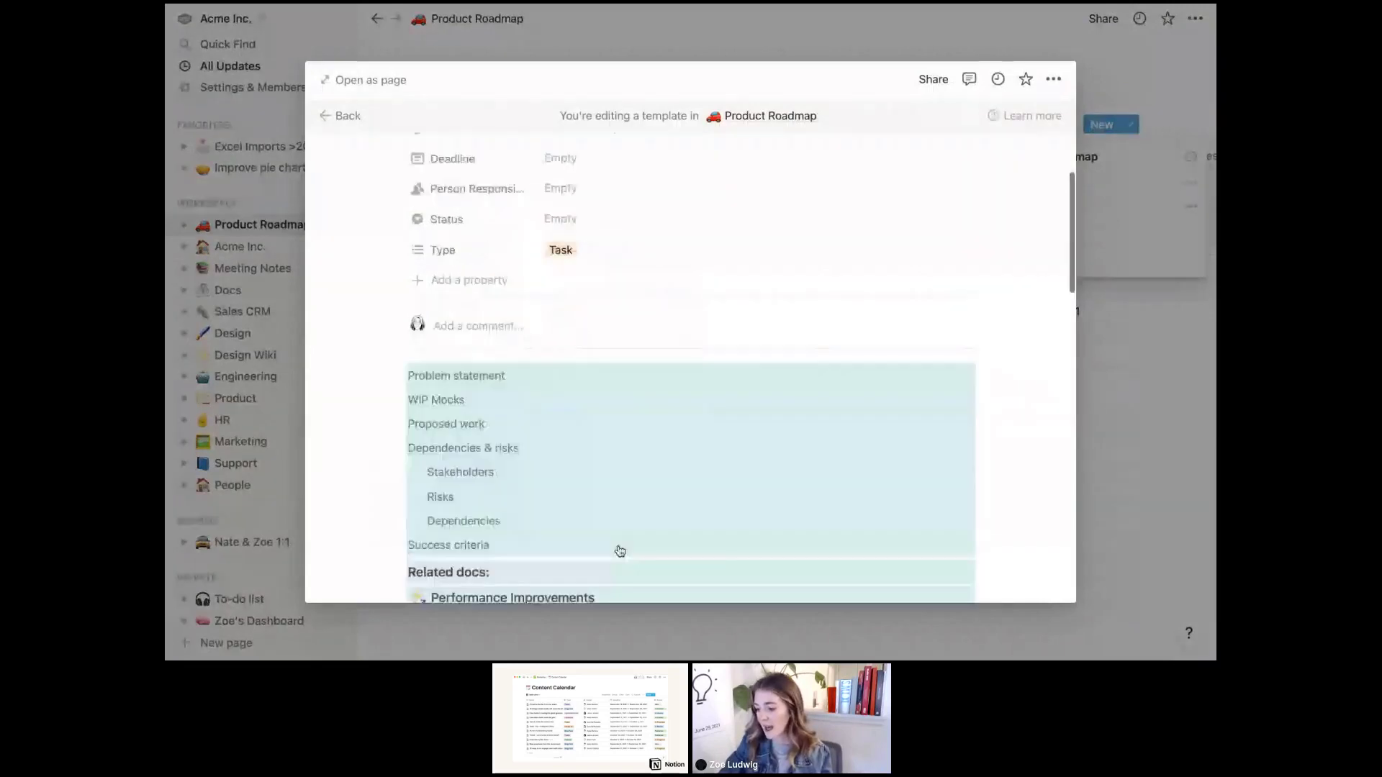
pyautogui.scroll(-5, 619, 550)
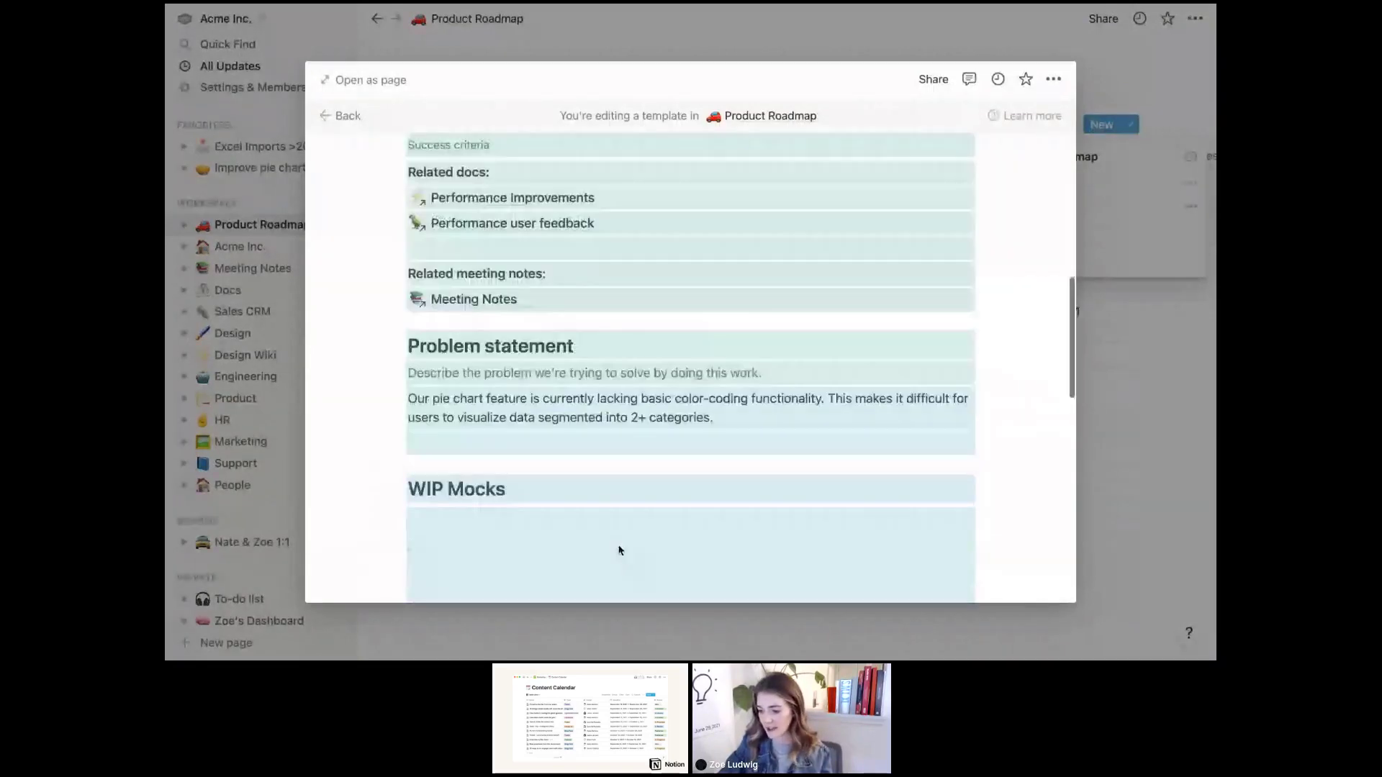
# Delete the pie chart feature paragraph under Problem statement, then close the New Task template and return to the table
pyautogui.scroll(-1, 619, 550)
pyautogui.click(395, 345)
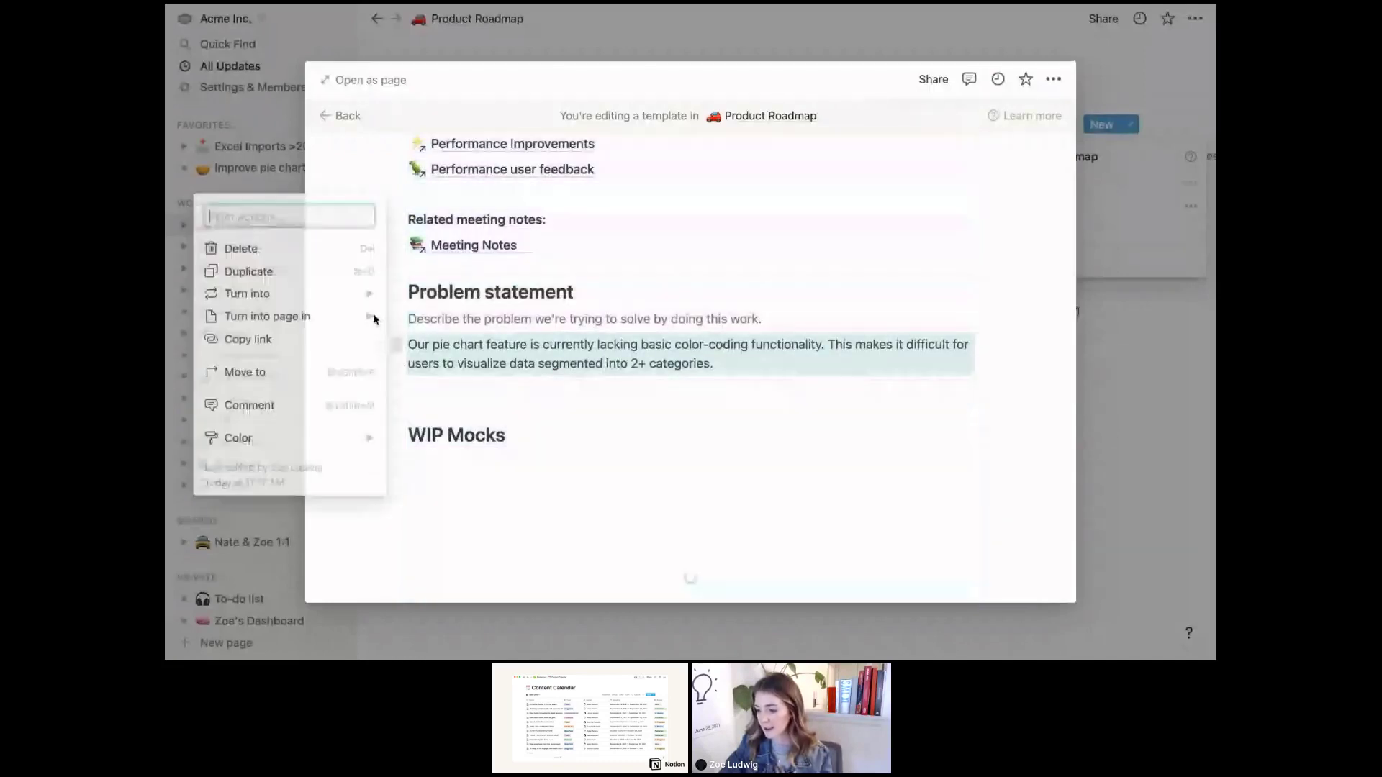
pyautogui.click(354, 252)
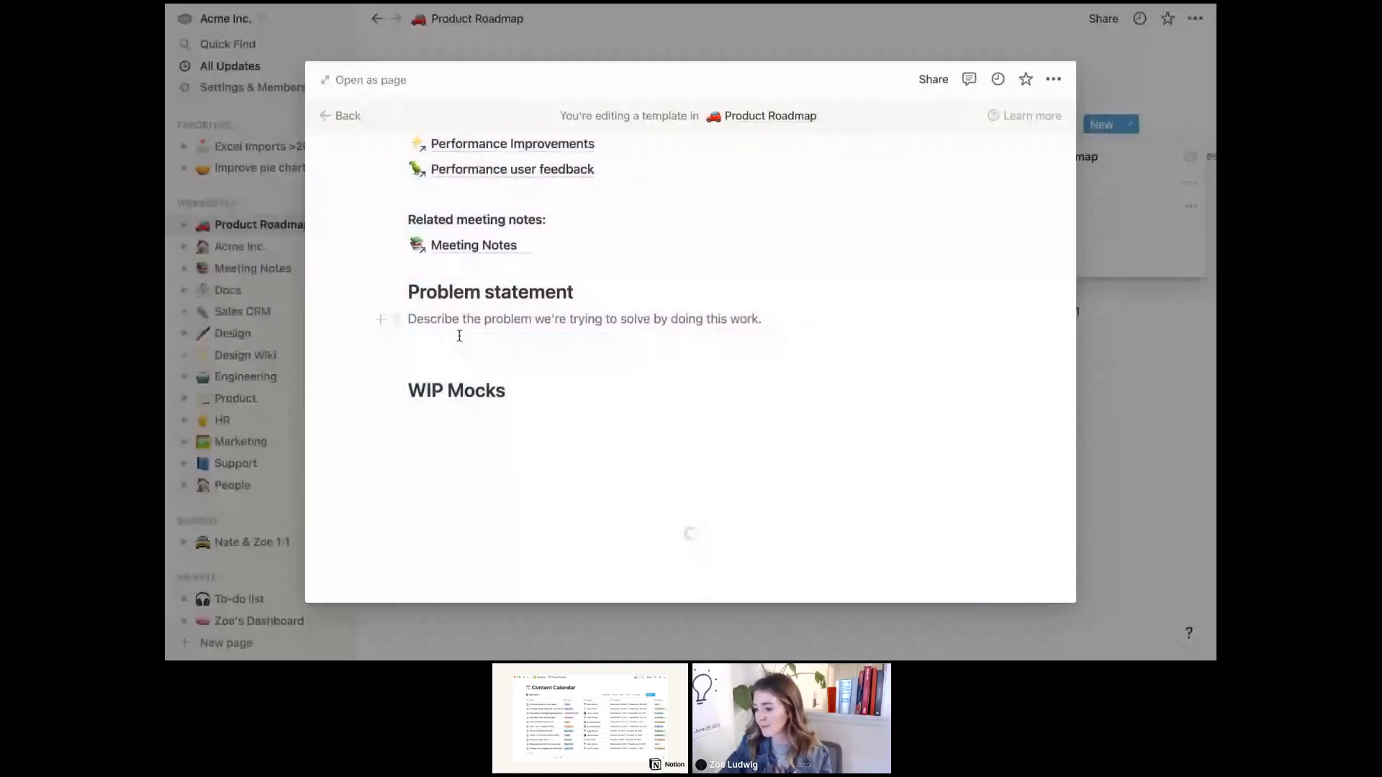
pyautogui.scroll(-2, 459, 336)
pyautogui.scroll(-2, 462, 335)
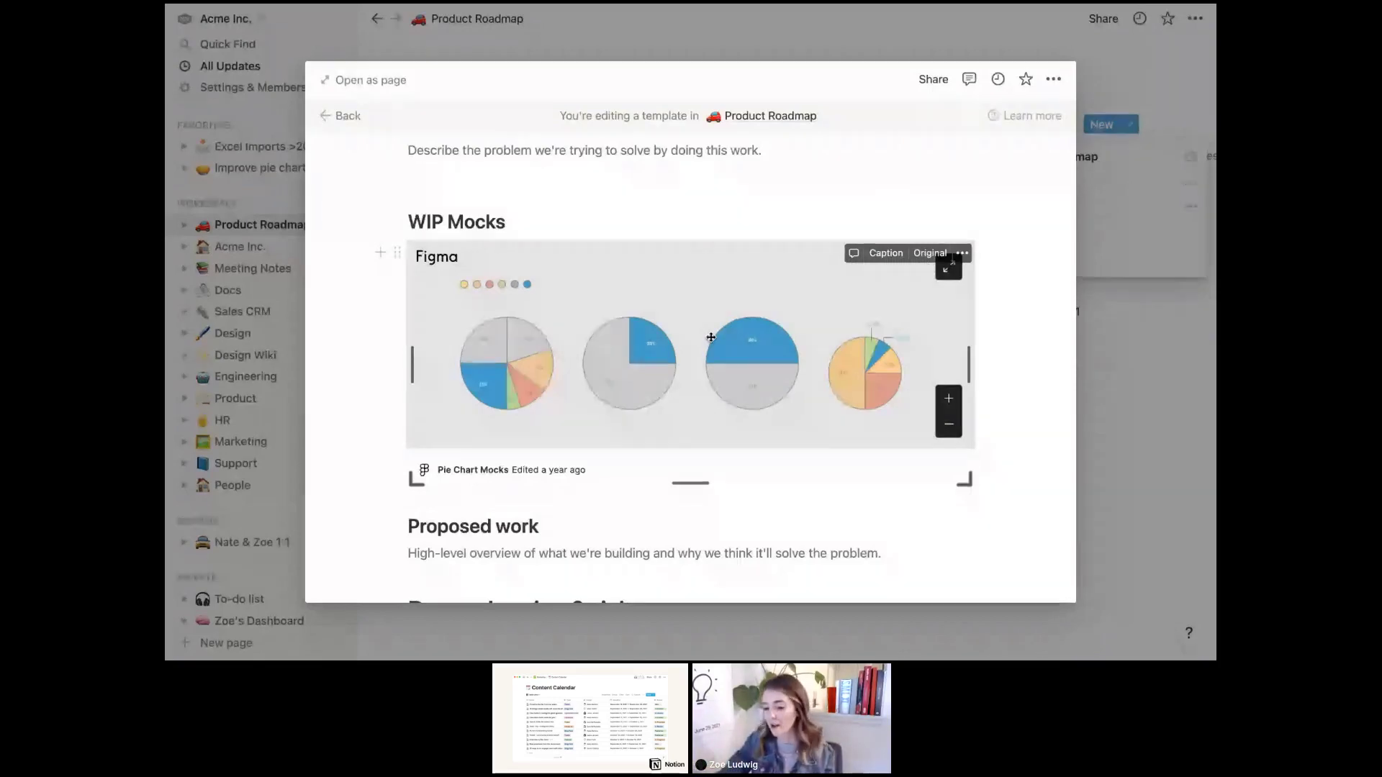
pyautogui.click(1159, 434)
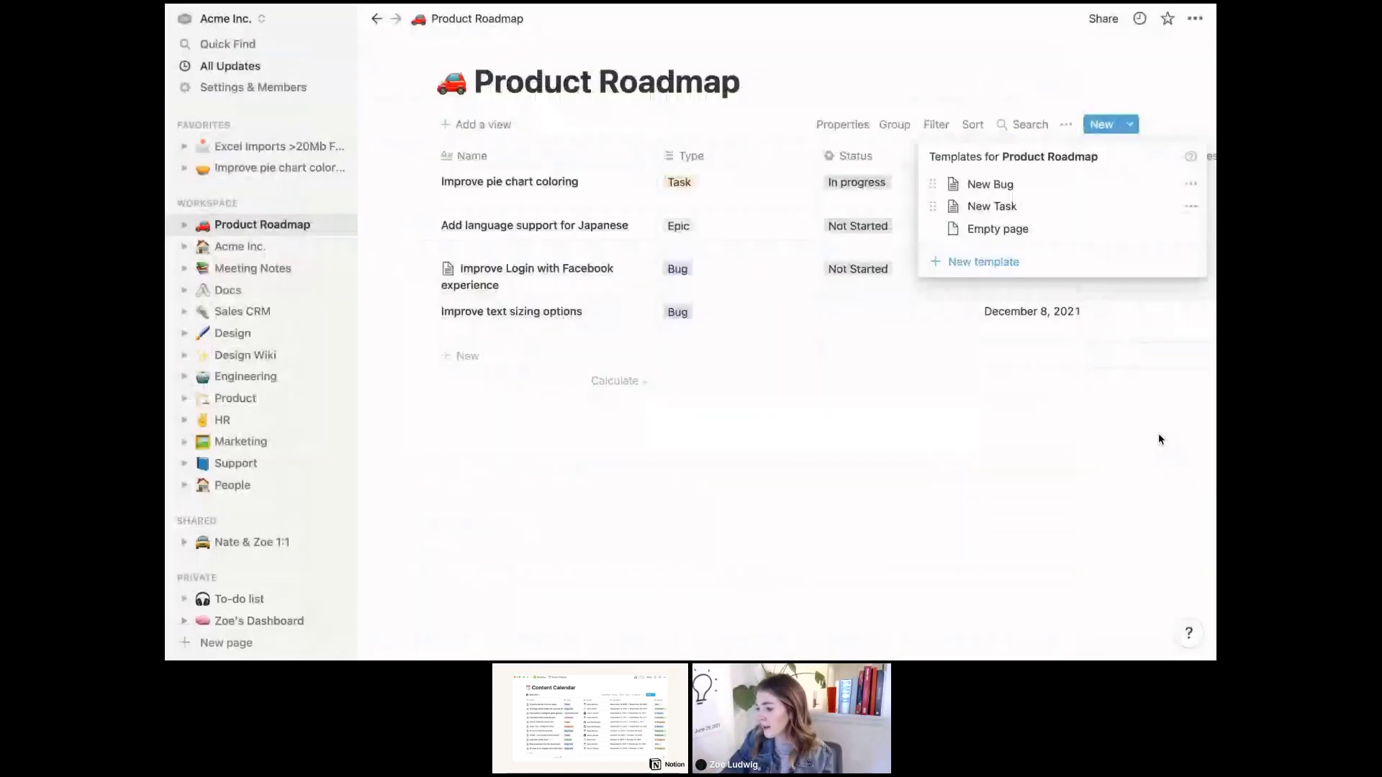
pyautogui.click(629, 191)
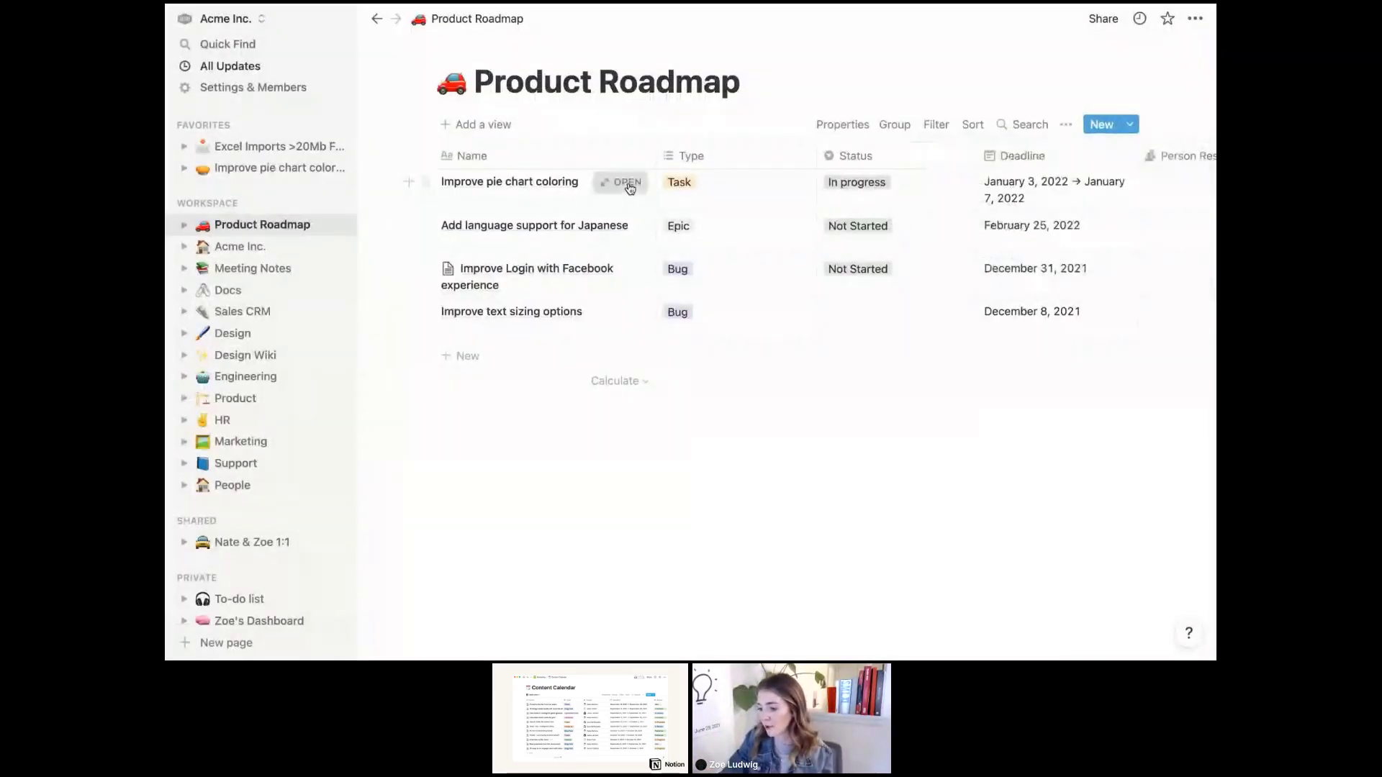
# Apply the New Task template to the "Improve pie chart coloring" entry, review its sections and close the entry
pyautogui.click(627, 183)
pyautogui.scroll(-2, 559, 457)
pyautogui.click(510, 442)
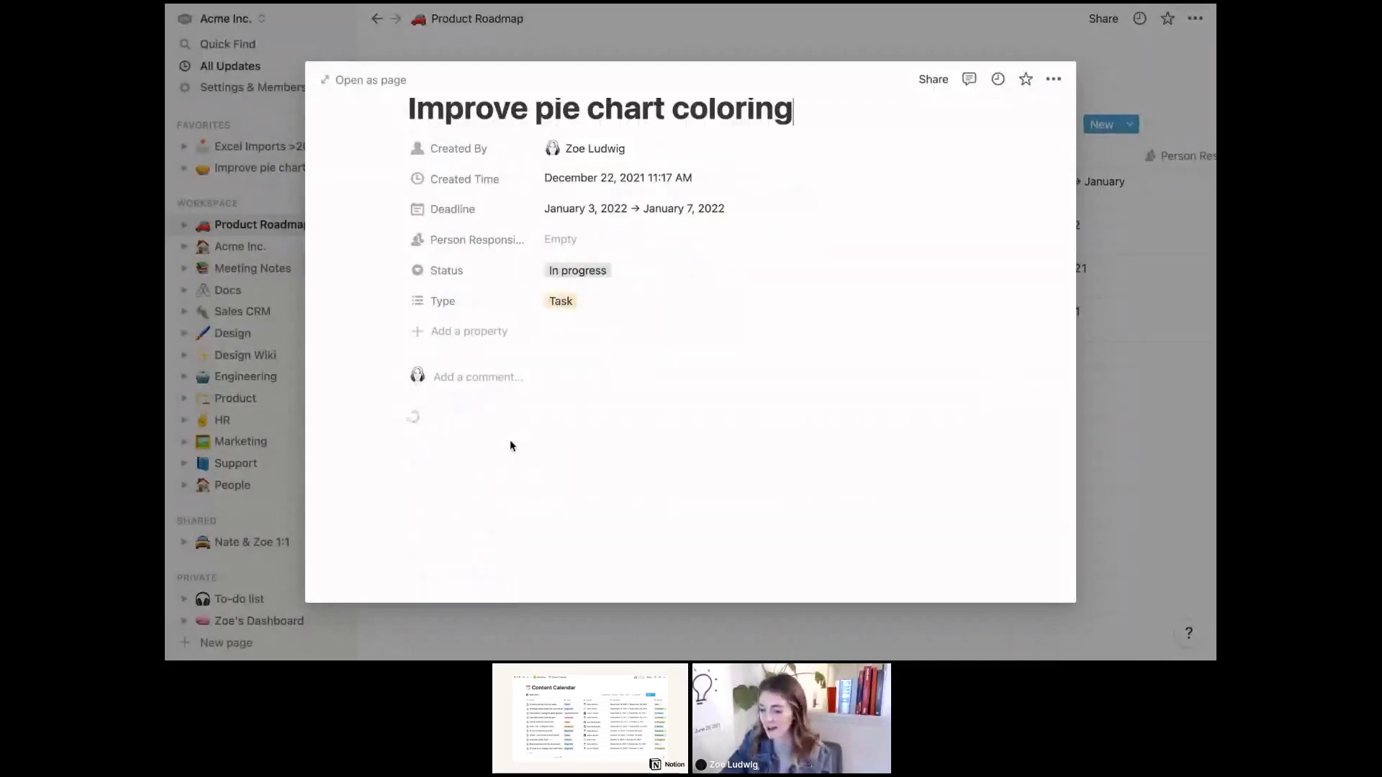
pyautogui.scroll(-8, 511, 446)
pyautogui.scroll(-8, 510, 445)
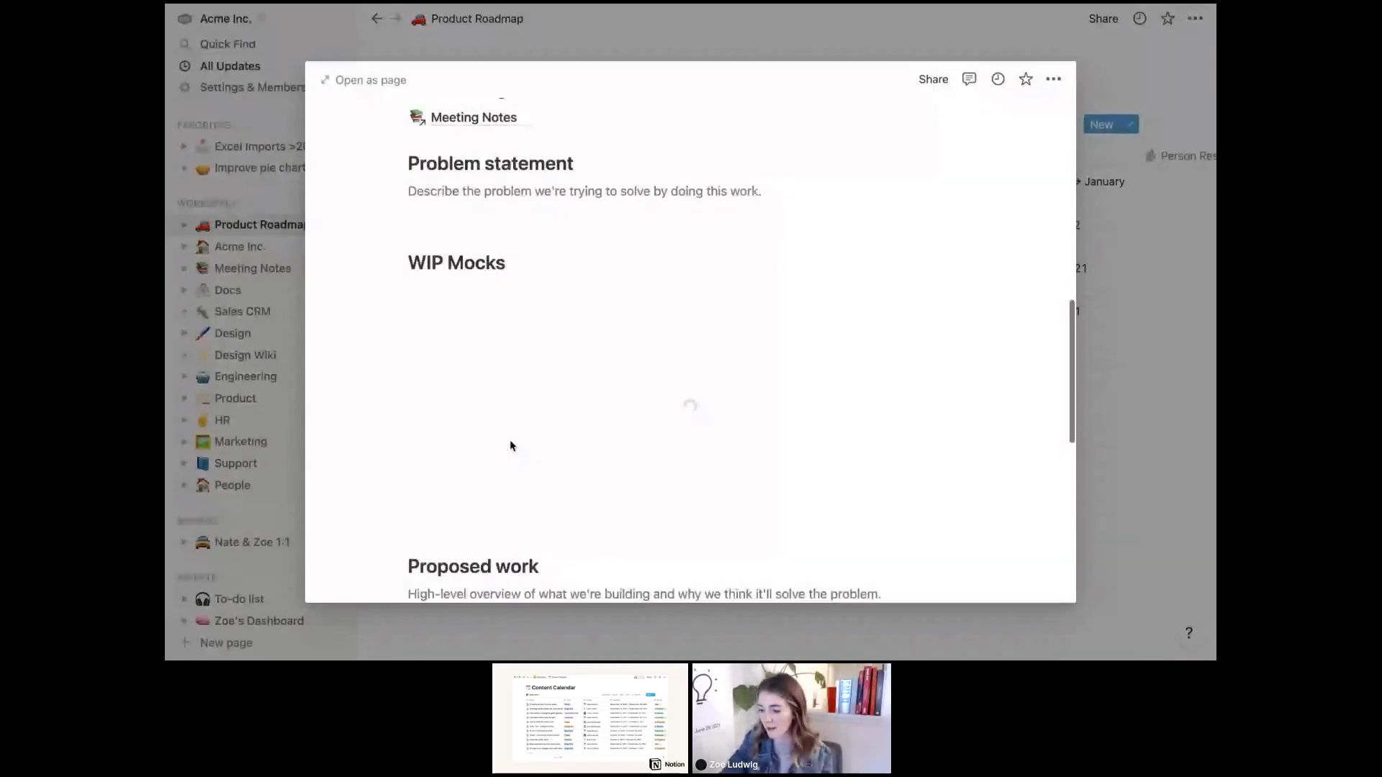
pyautogui.click(573, 639)
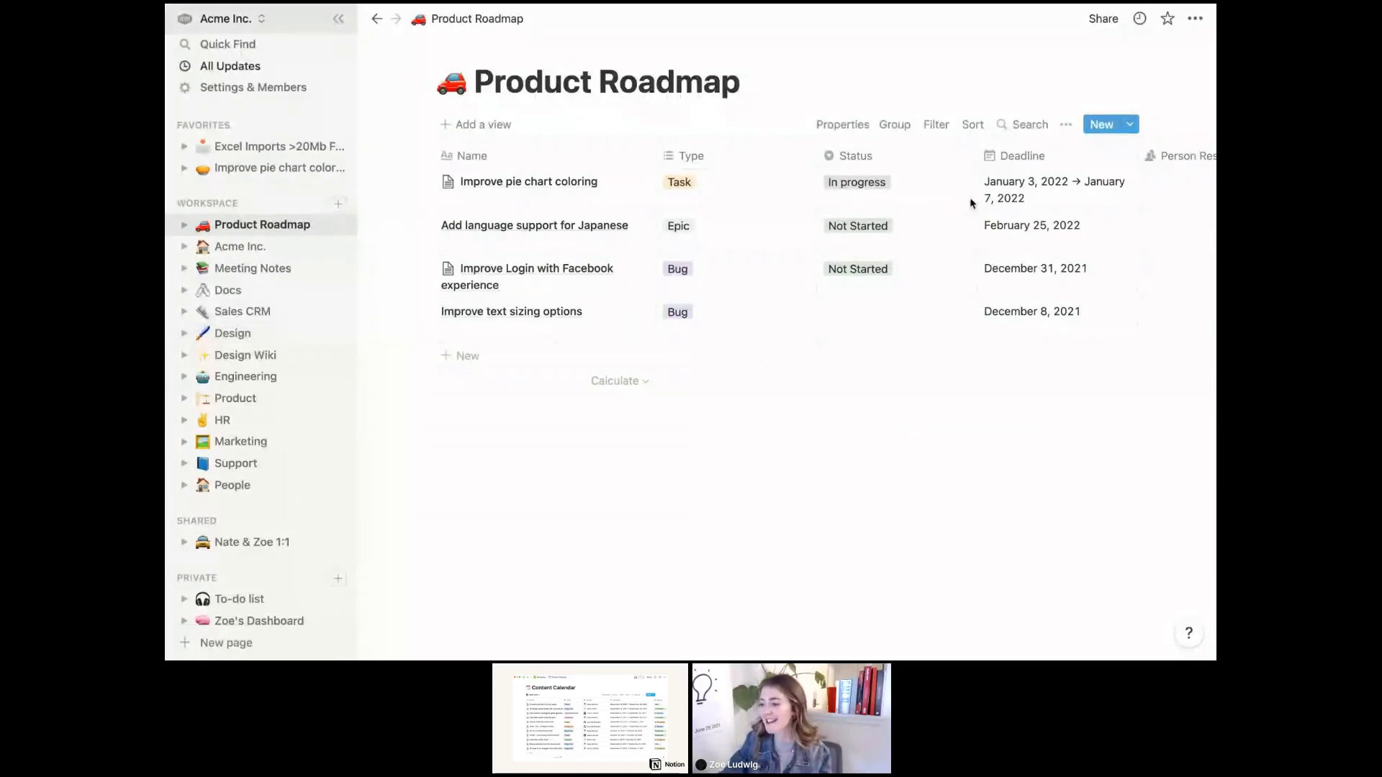
# Assign a Person Responsible to "Improve pie chart coloring" and a different one to "Add language support for Japanese"
pyautogui.hscroll(3, 970, 203)
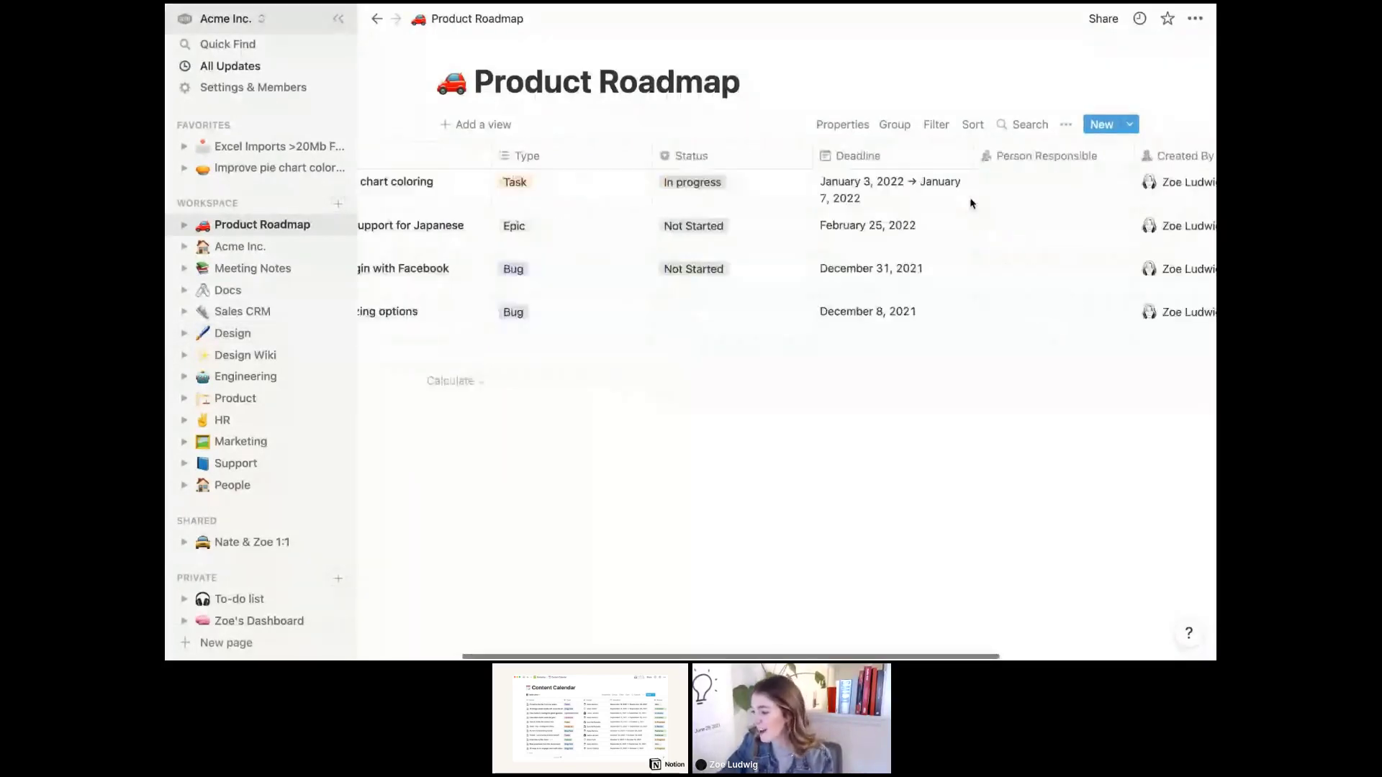
pyautogui.click(1017, 197)
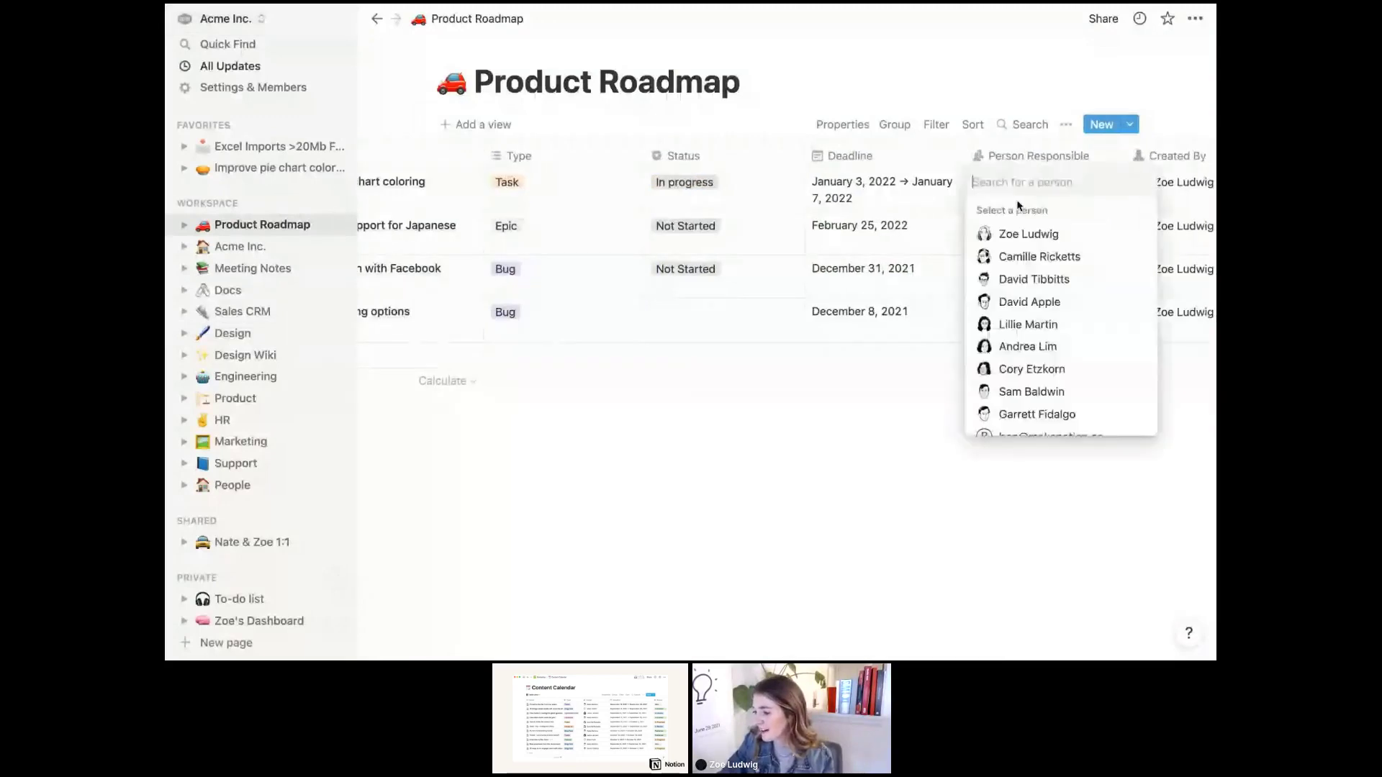
pyautogui.click(1019, 243)
pyautogui.click(1018, 248)
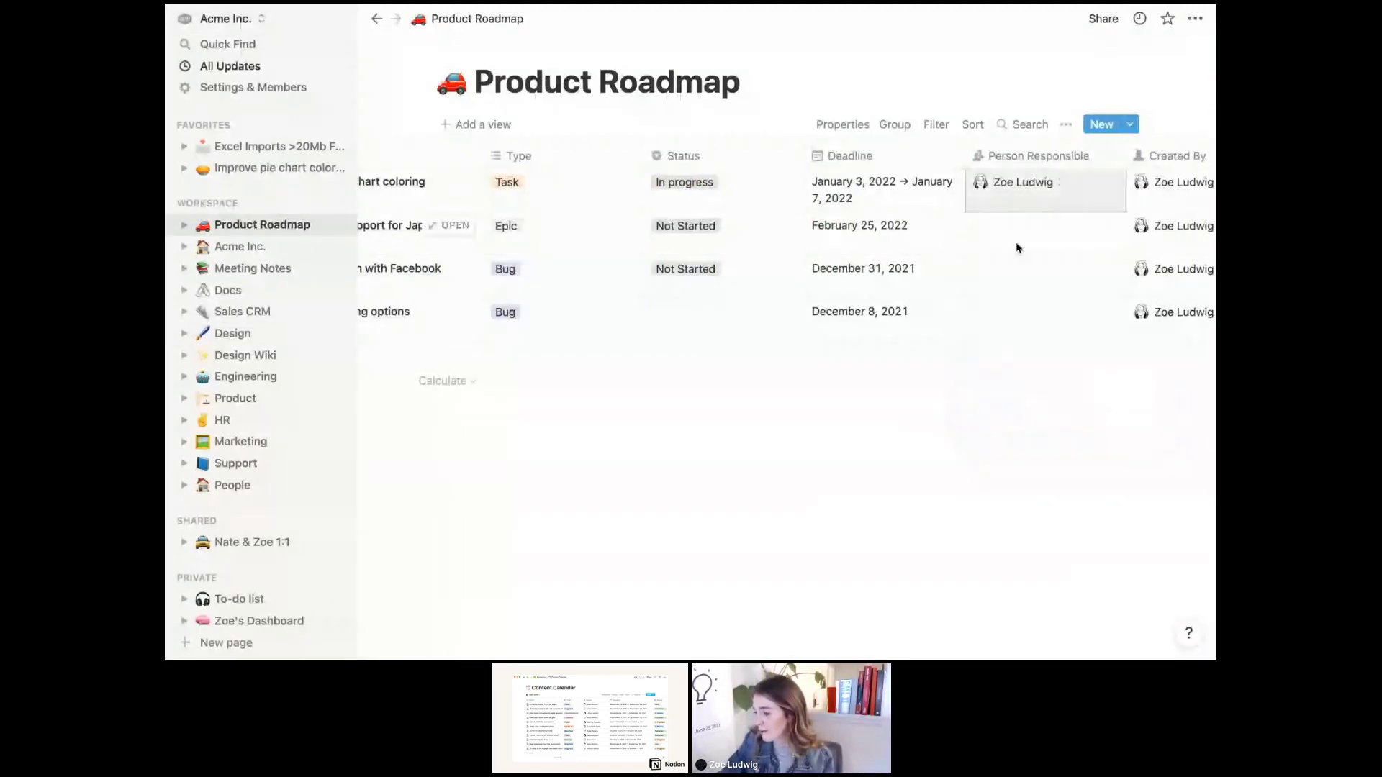
pyautogui.click(1017, 247)
pyautogui.click(1029, 321)
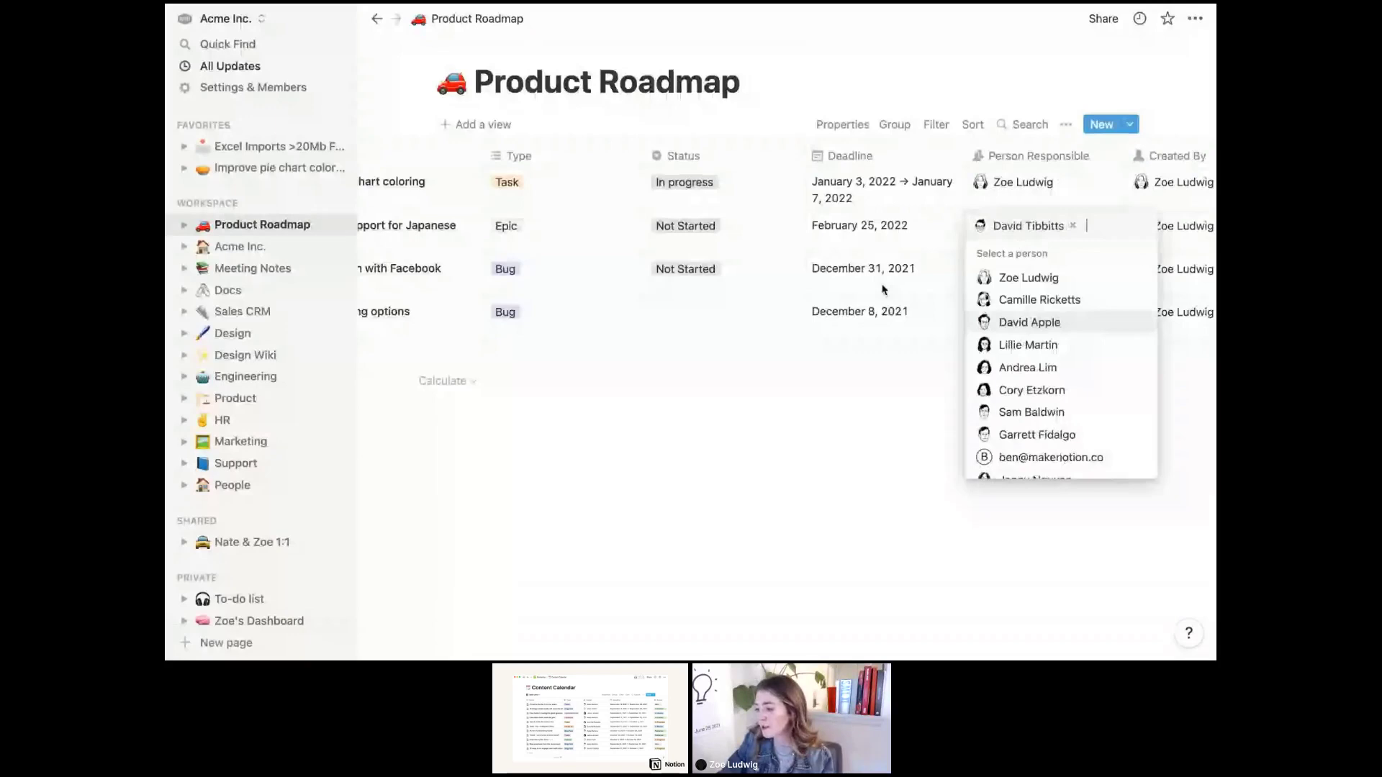
pyautogui.click(883, 289)
# Assign different team members as Person Responsible for "Improve Login with Facebook experience" and "Improve text sizing options"
pyautogui.click(1009, 288)
pyautogui.click(1022, 388)
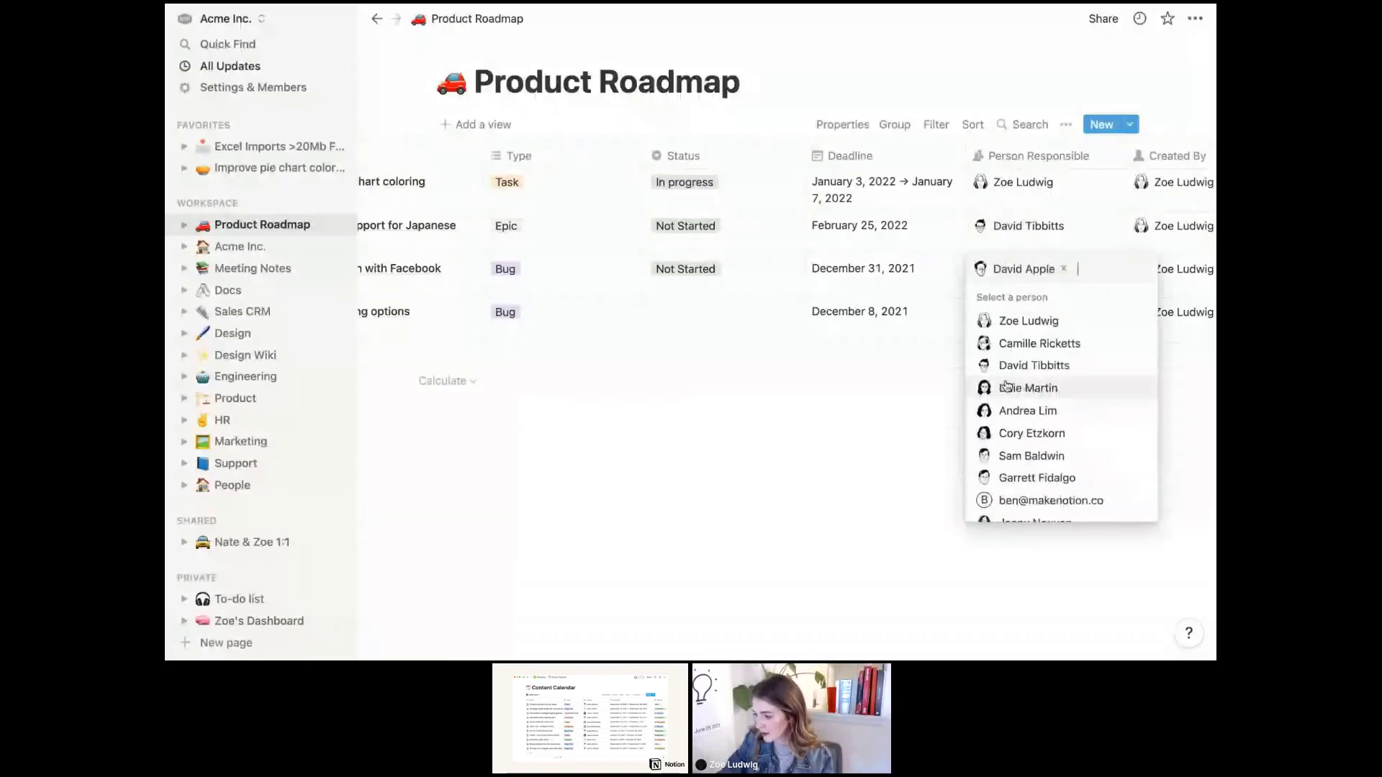
pyautogui.press('Escape')
pyautogui.click(1018, 315)
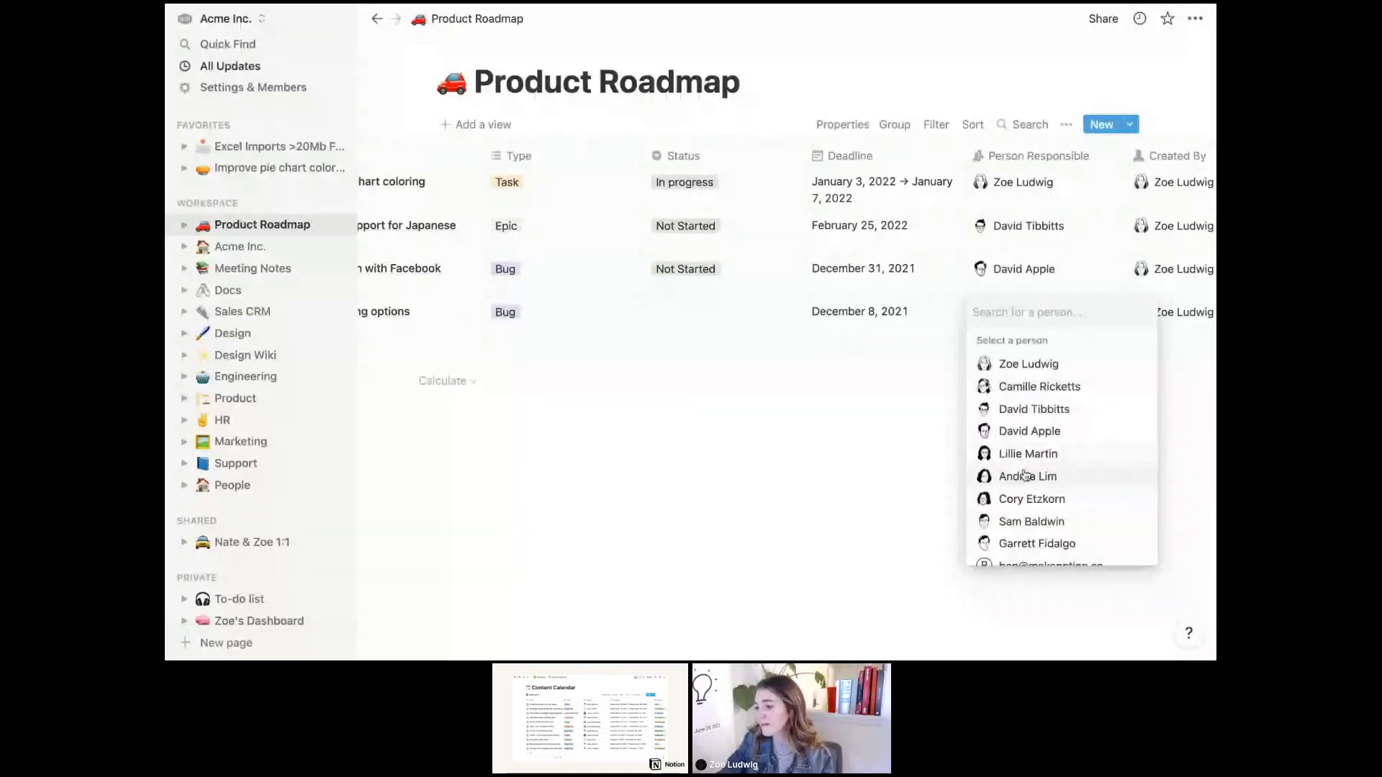
pyautogui.click(1025, 475)
pyautogui.press('Escape')
pyautogui.hscroll(-3, 707, 302)
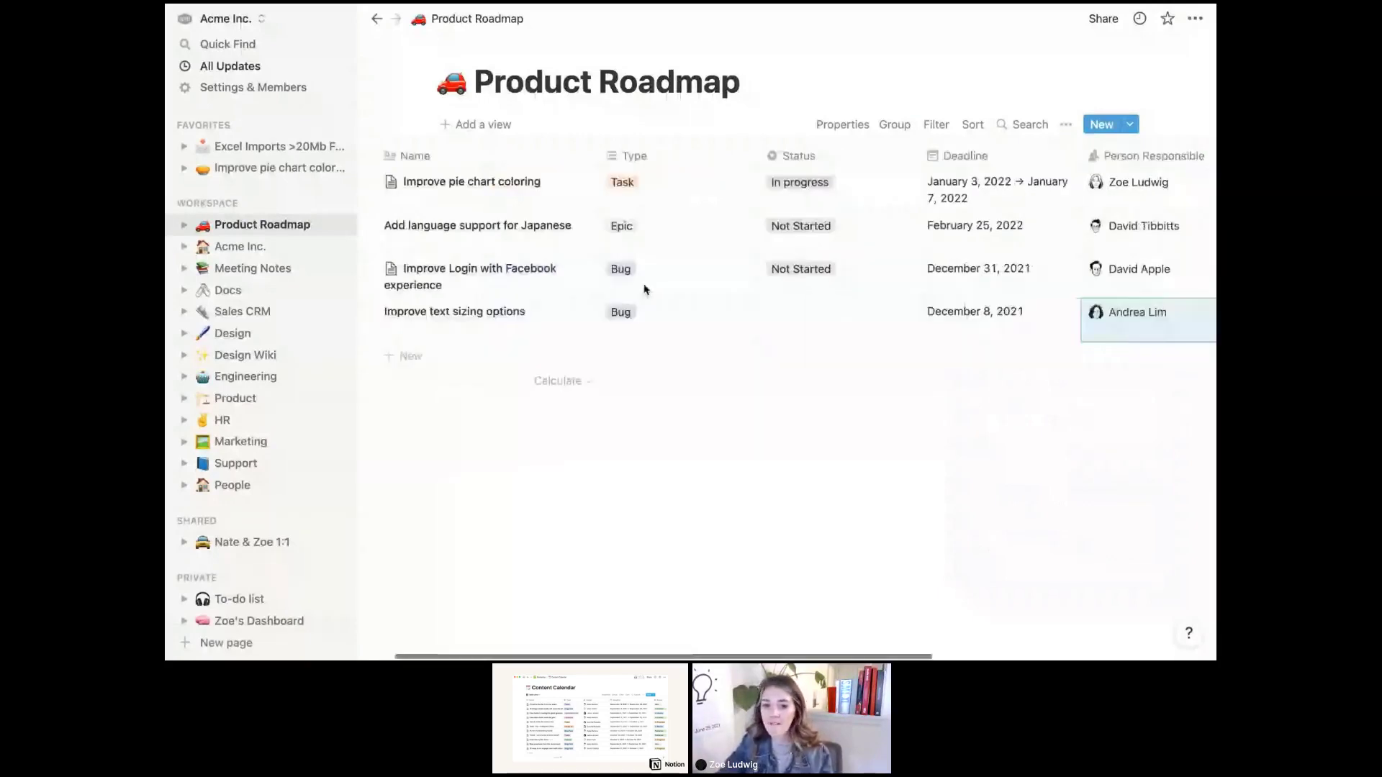
pyautogui.hscroll(-1, 644, 289)
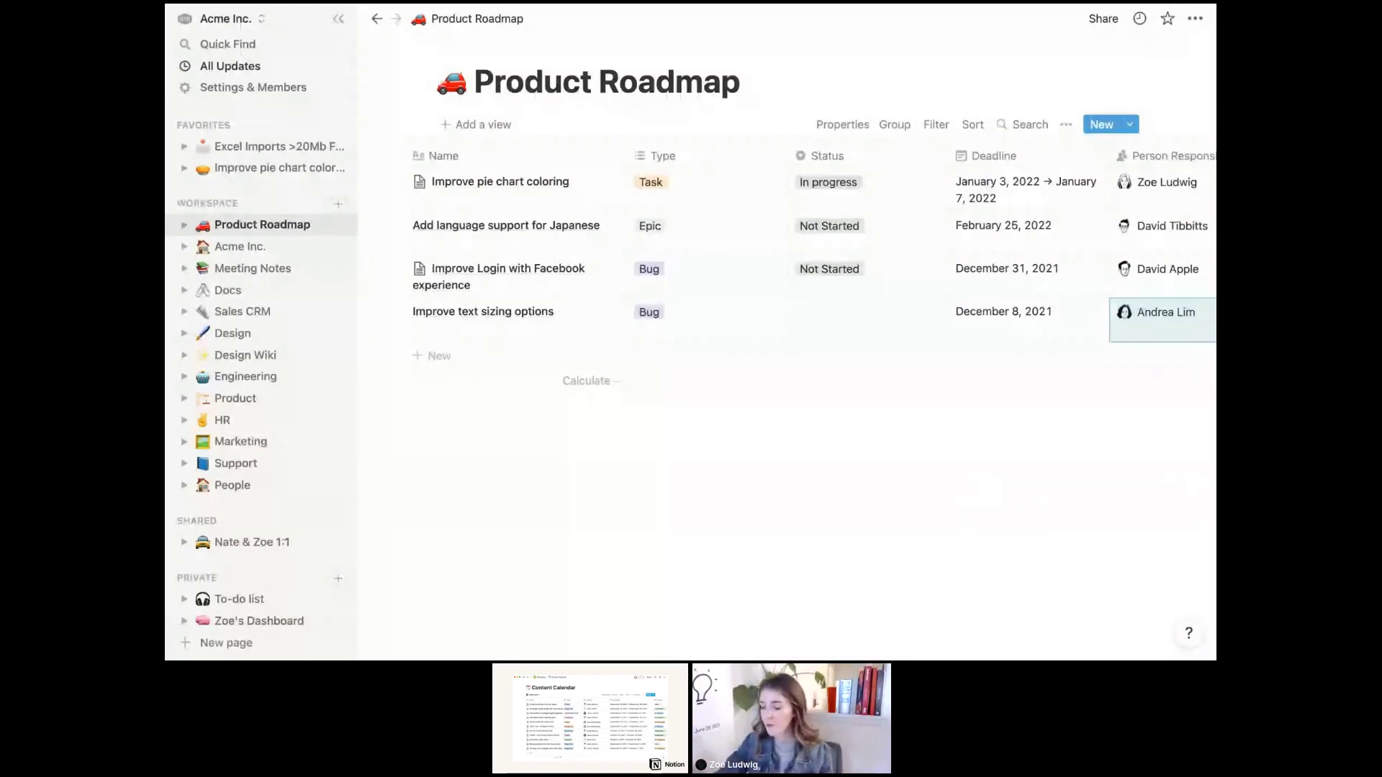
# Add an unnamed Board view to the Product Roadmap database
pyautogui.click(487, 135)
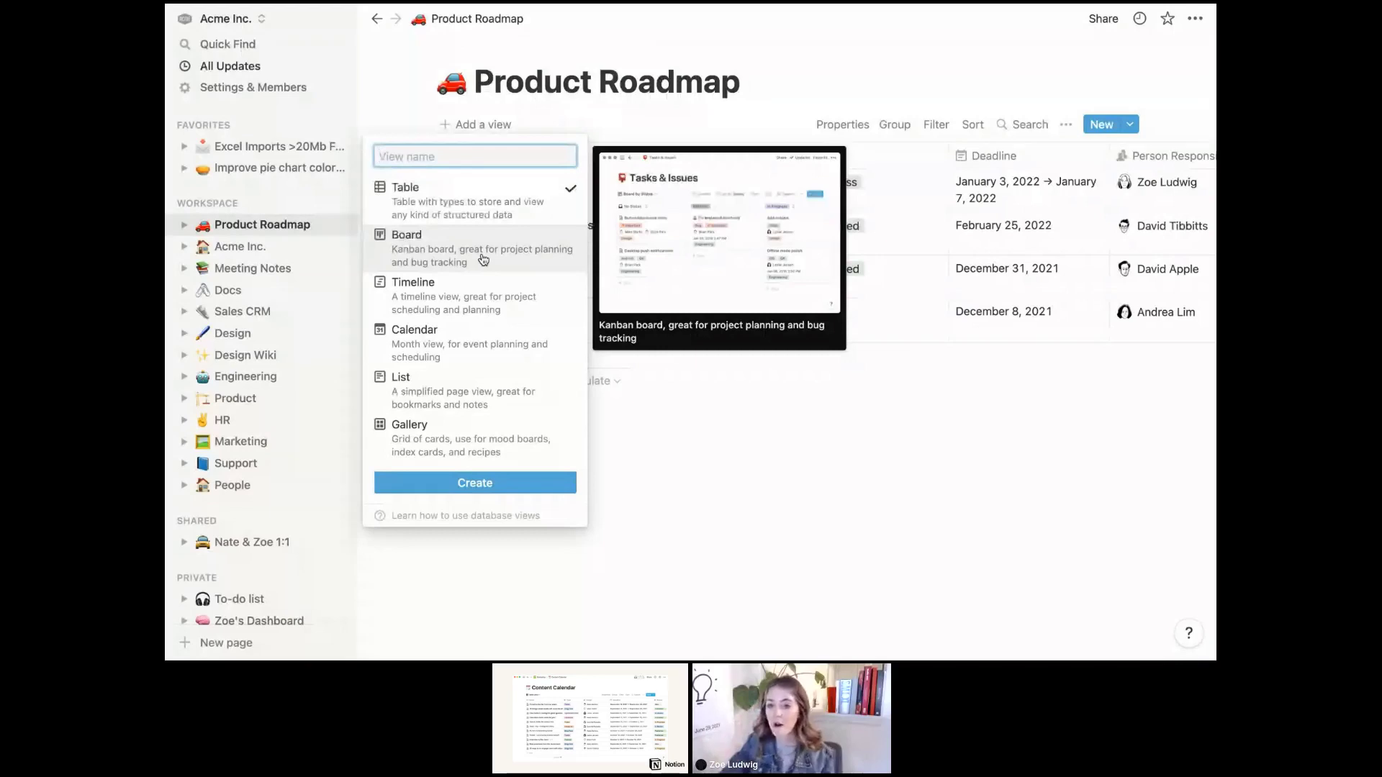
pyautogui.click(482, 259)
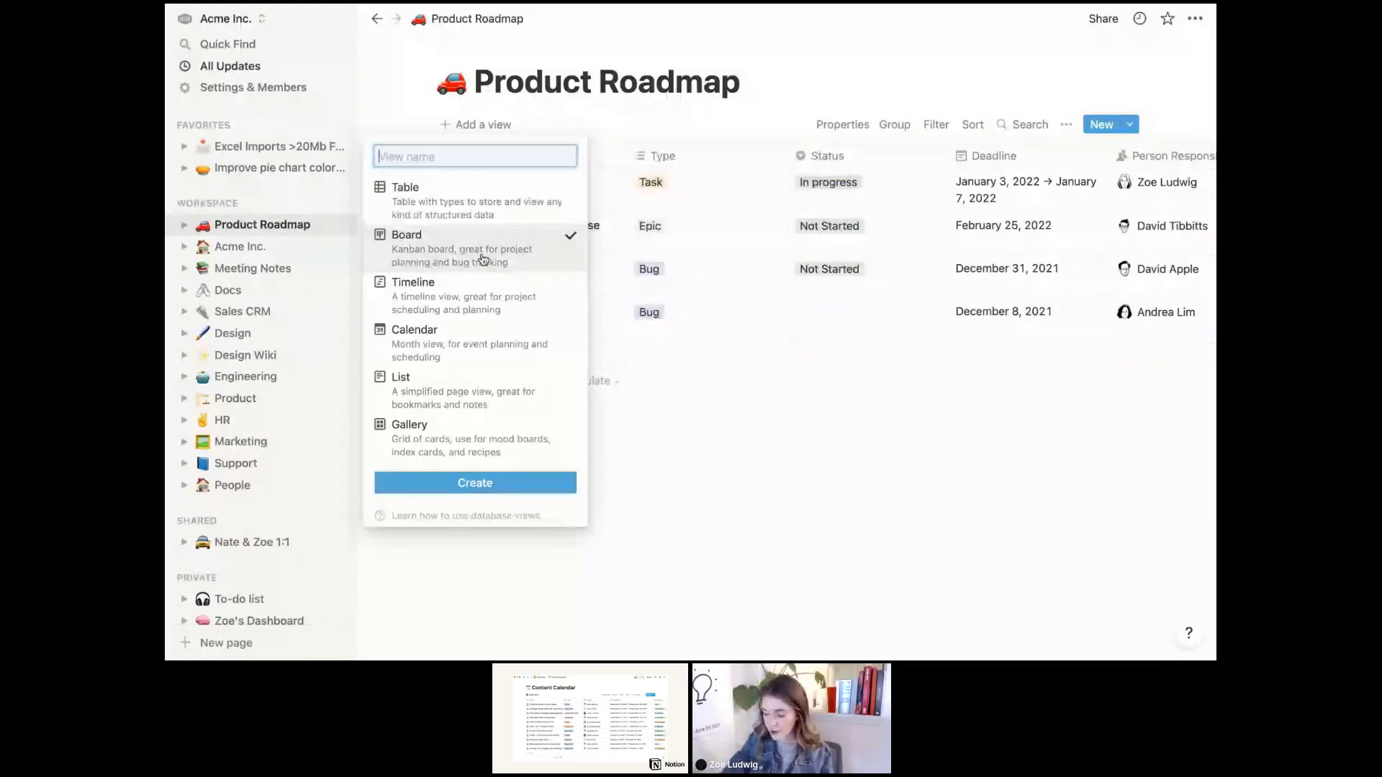
pyautogui.click(468, 485)
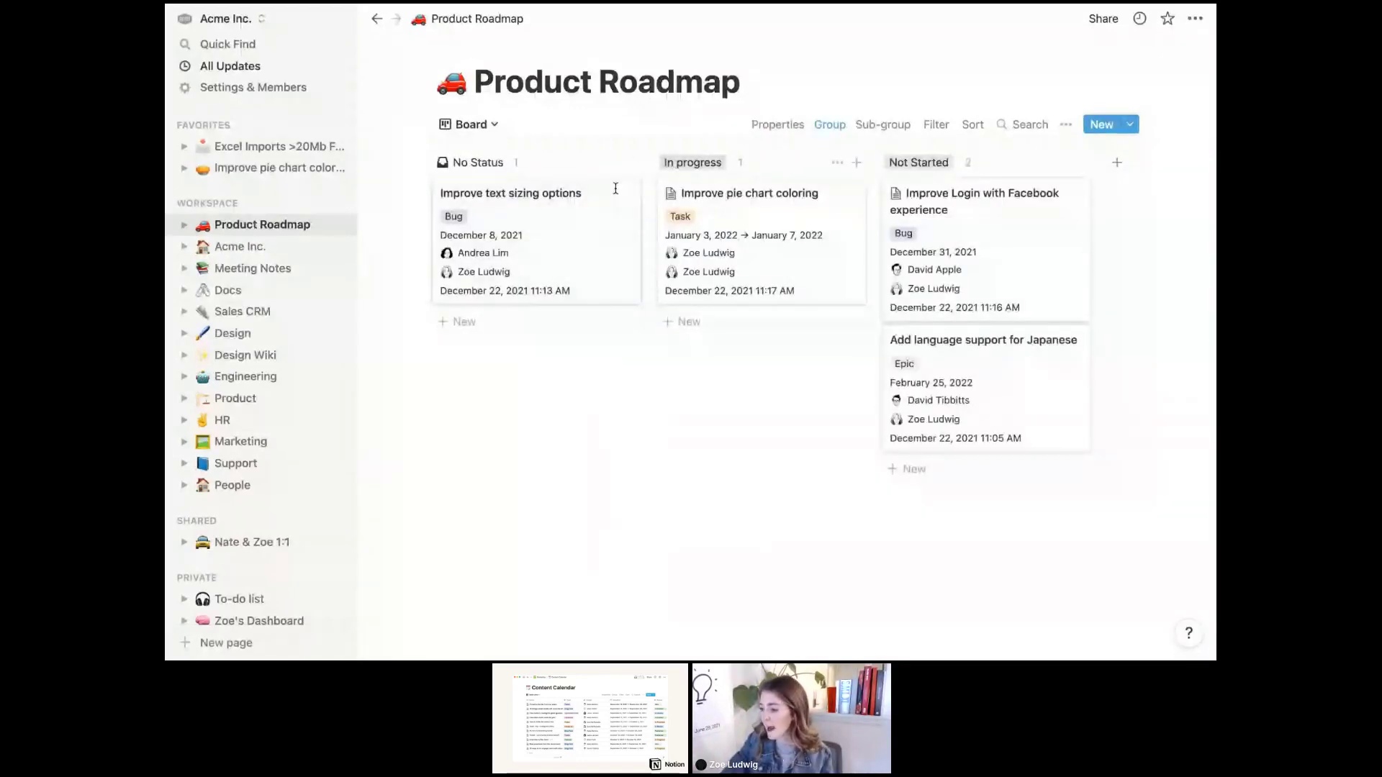
# Group the board's cards by Person Responsible instead of by Status
pyautogui.click(1067, 124)
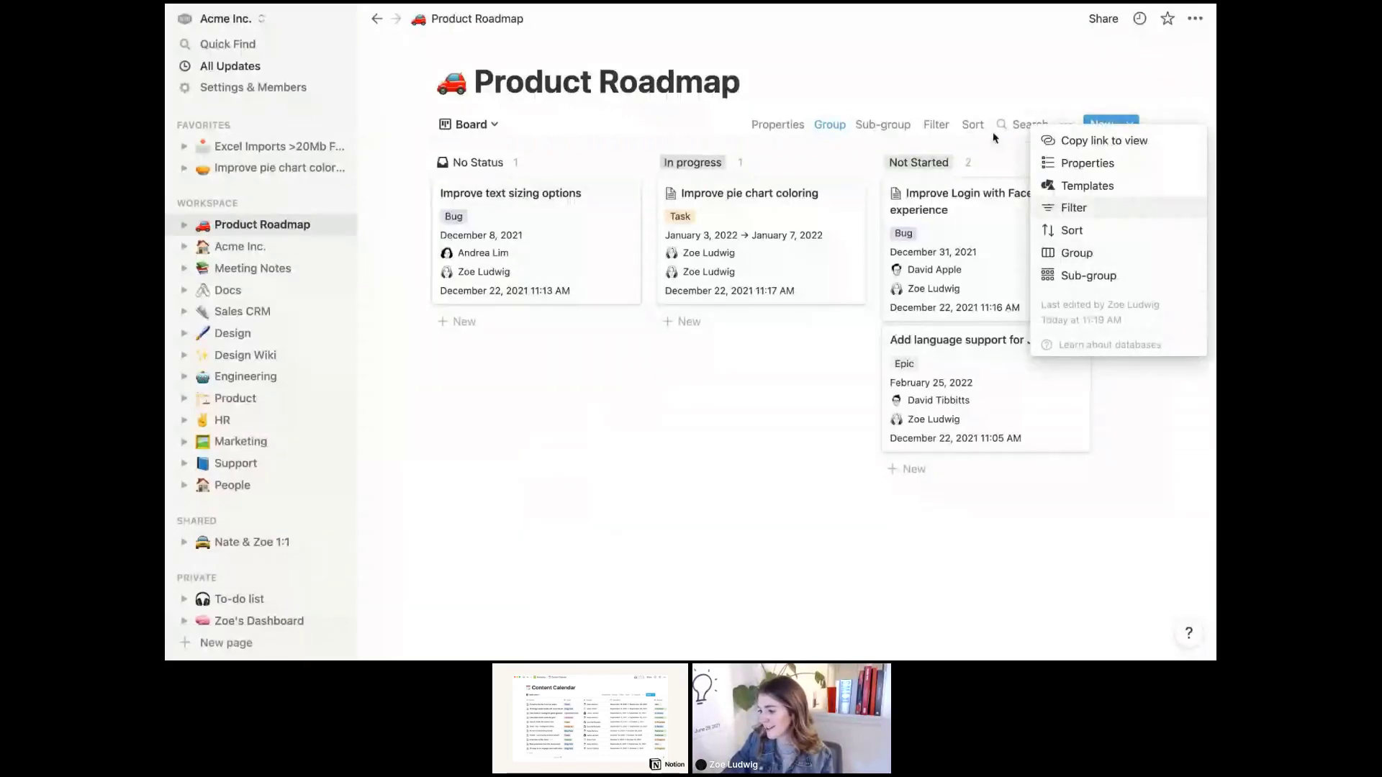
pyautogui.click(824, 134)
pyautogui.click(835, 128)
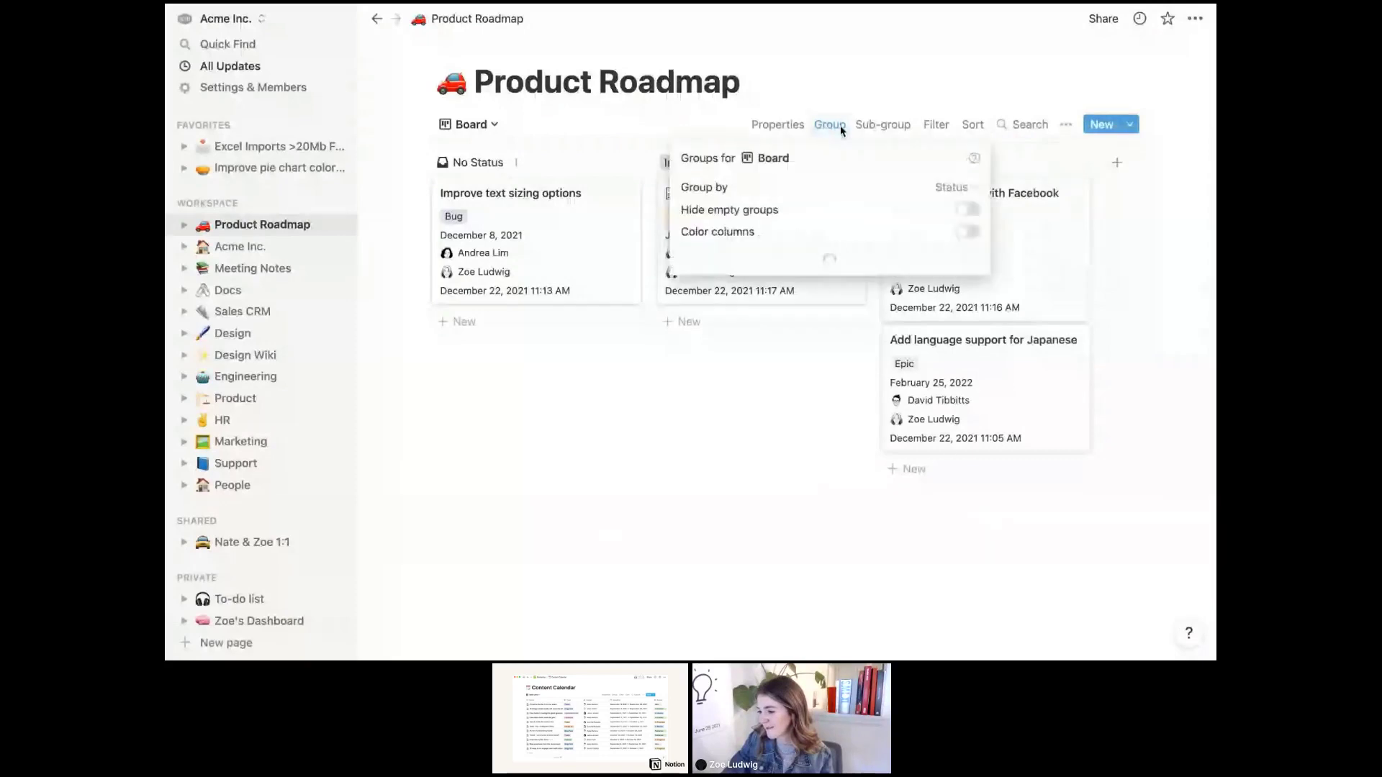
pyautogui.click(950, 193)
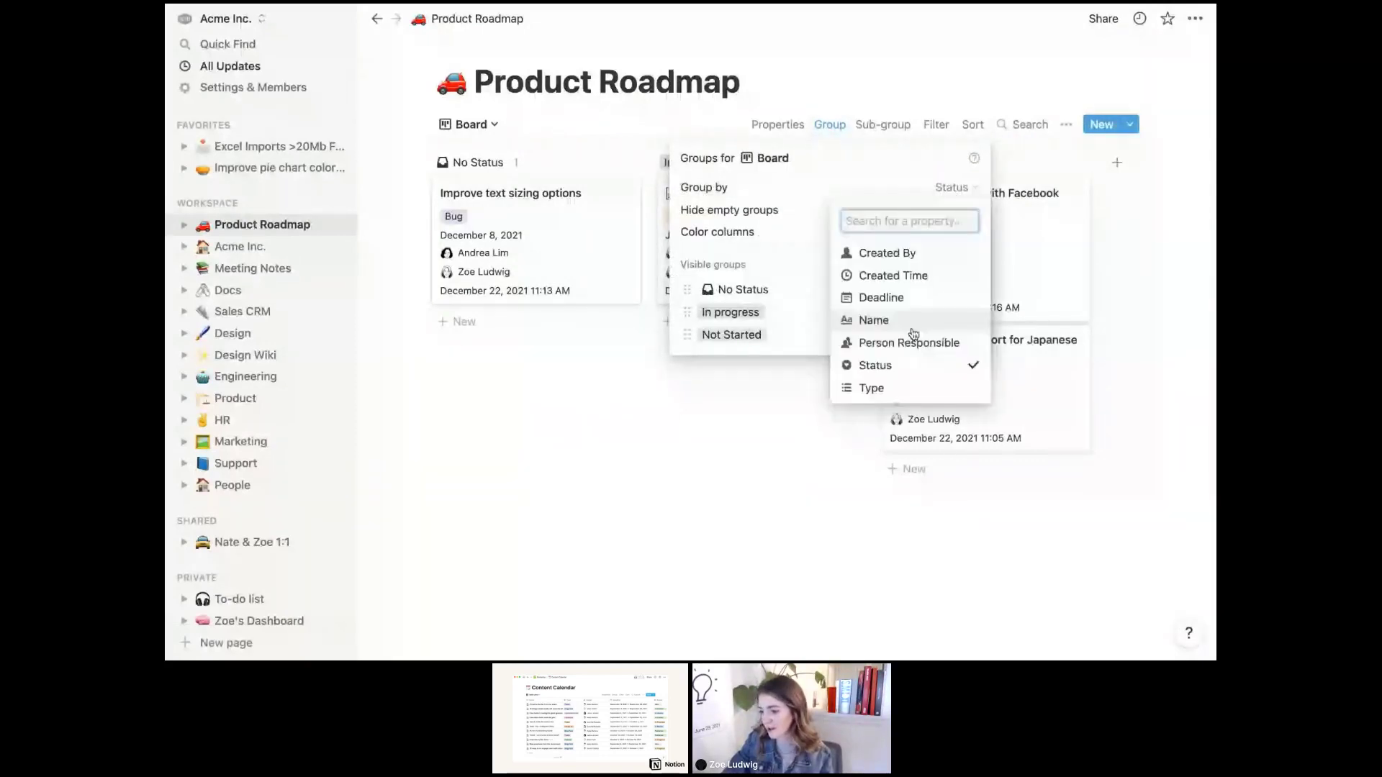
pyautogui.click(910, 343)
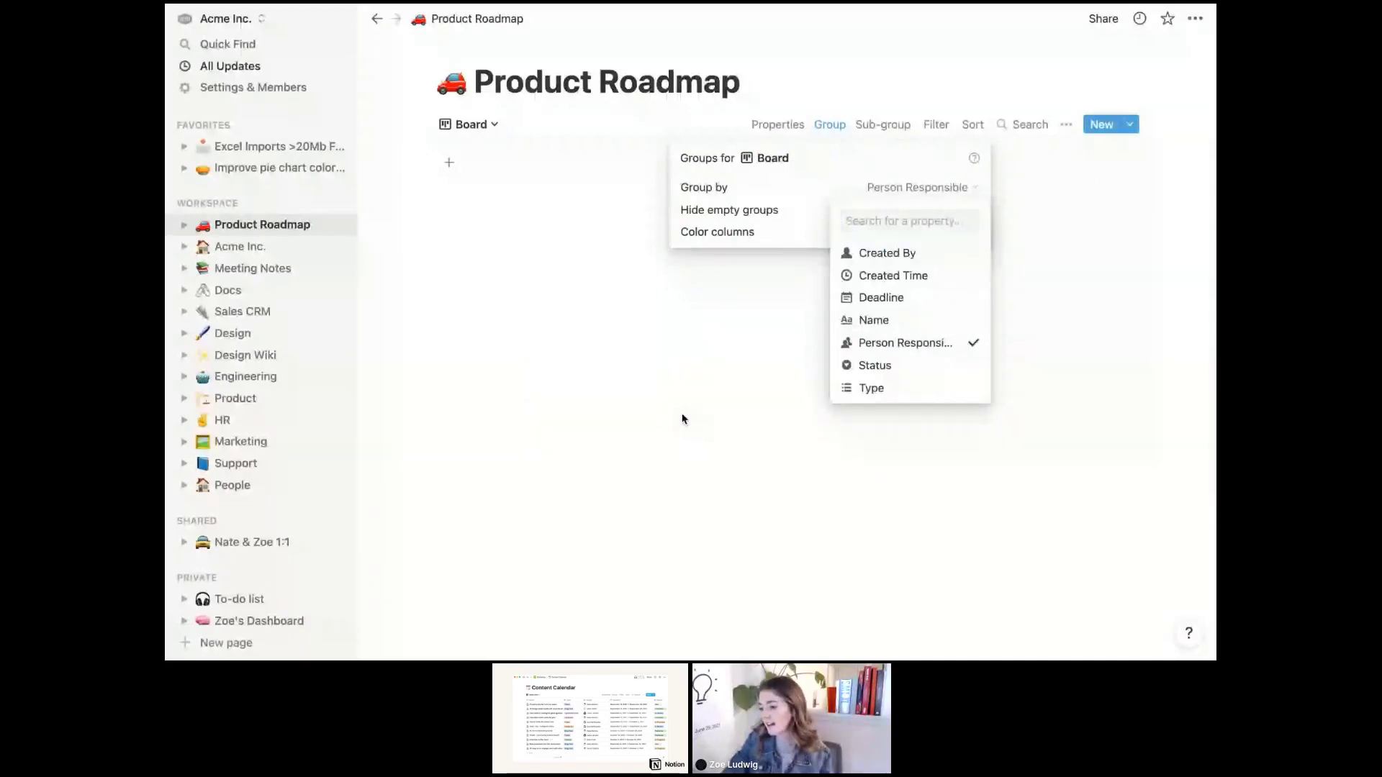
pyautogui.click(718, 450)
# Examine the cards in each responsible person's column, then return to the database's default table view
pyautogui.hscroll(3, 699, 279)
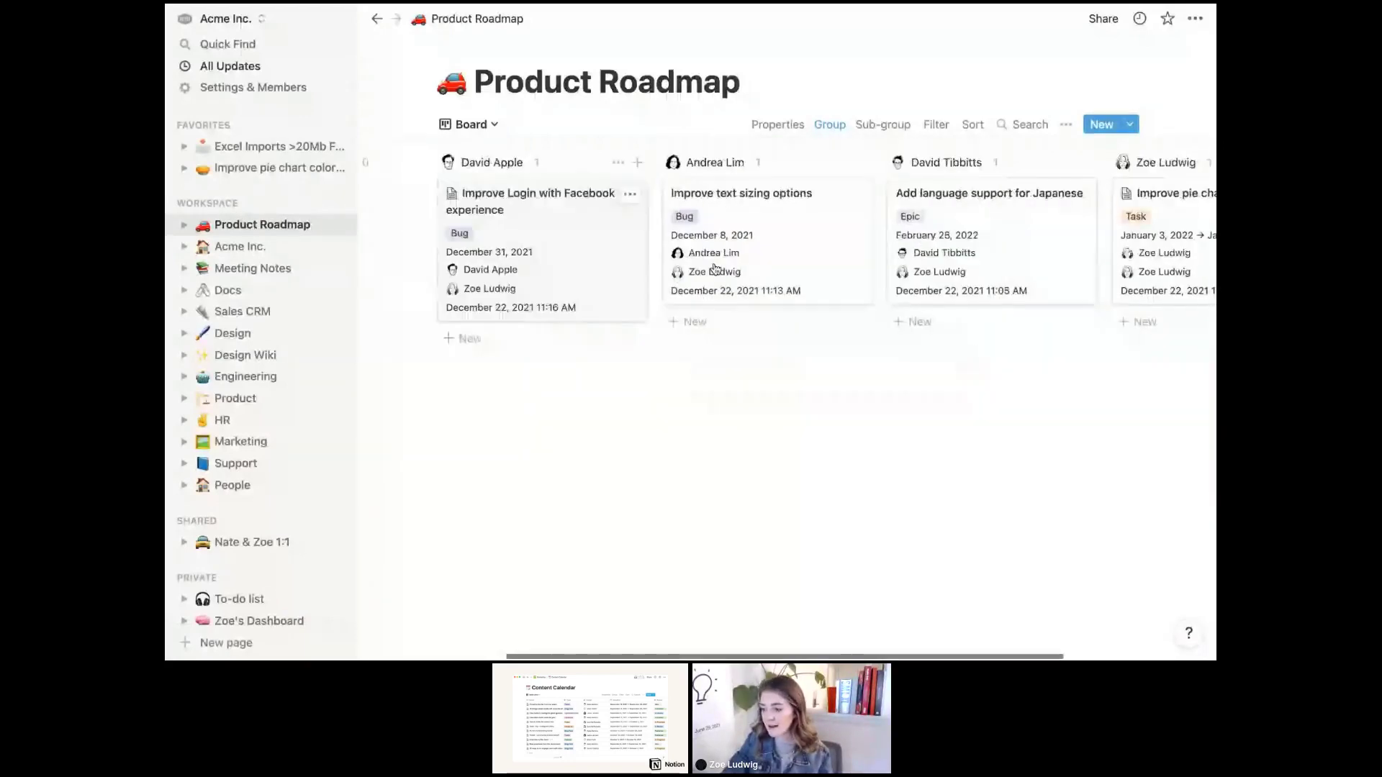
pyautogui.hscroll(2, 715, 270)
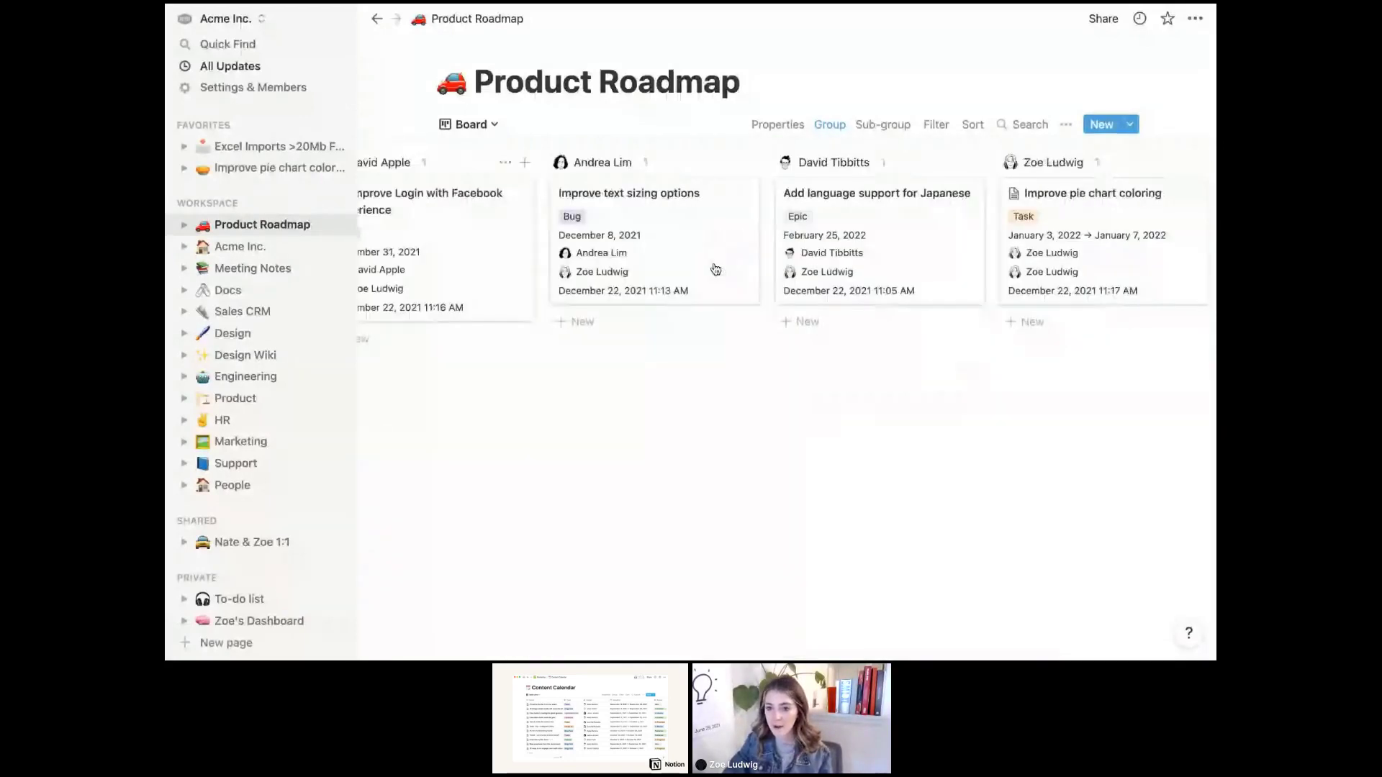
pyautogui.hscroll(-5, 715, 270)
pyautogui.hscroll(-1, 680, 269)
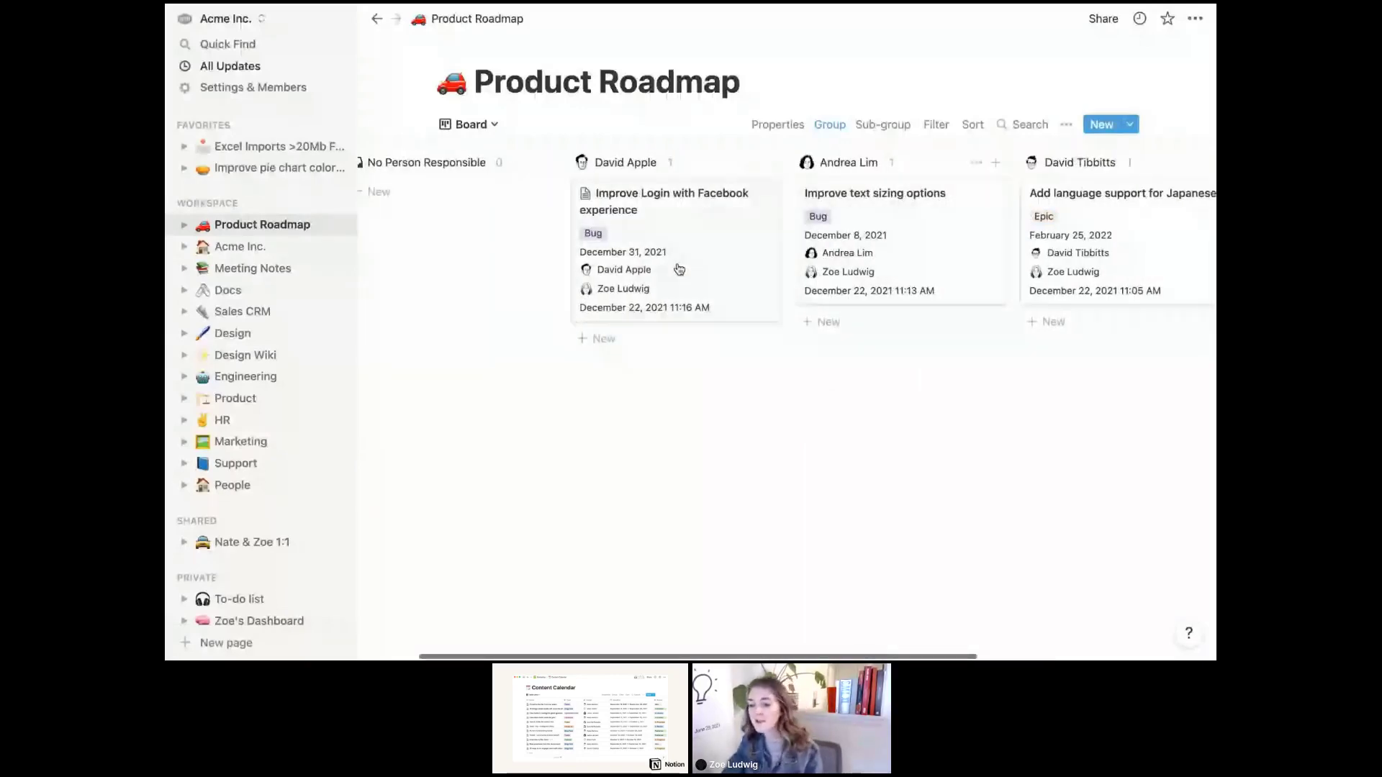
pyautogui.hscroll(2, 679, 269)
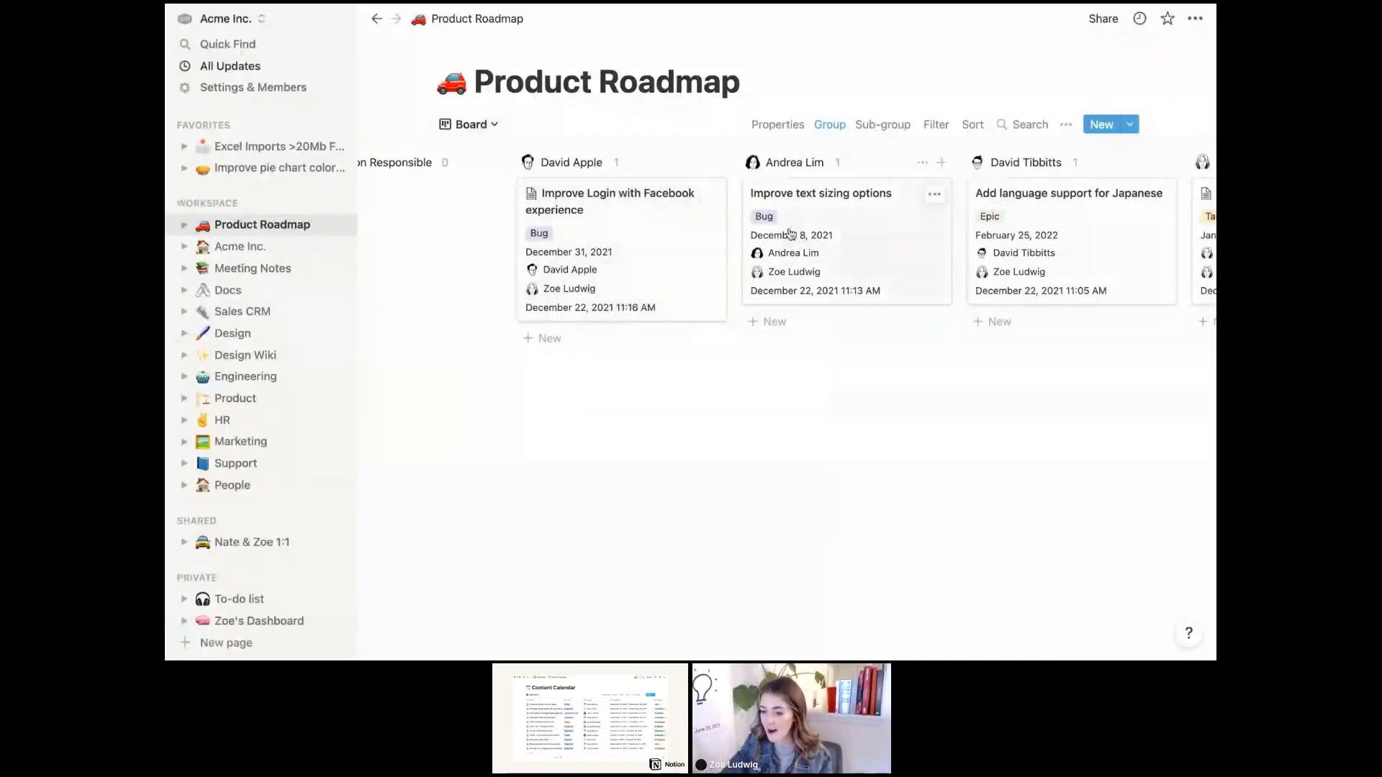
pyautogui.hscroll(5, 790, 234)
pyautogui.hscroll(-5, 790, 234)
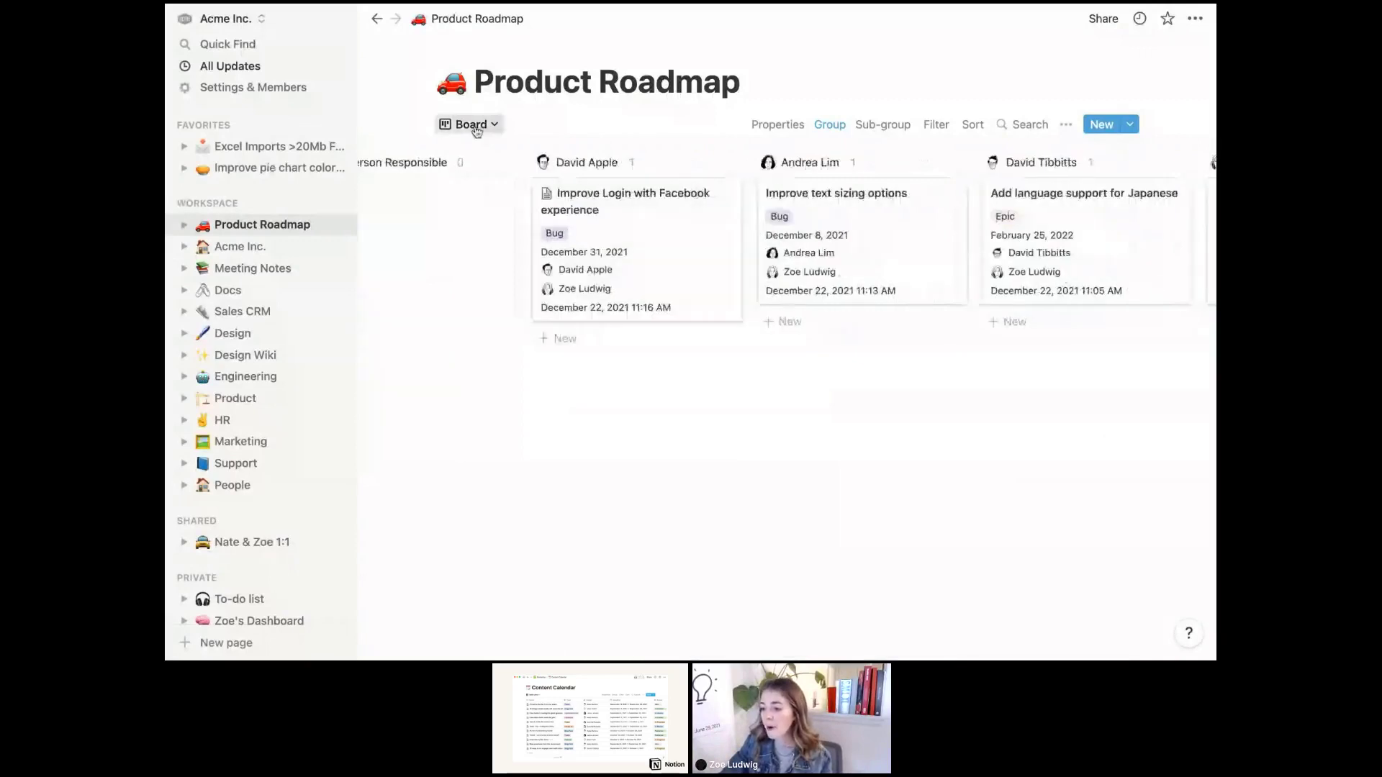
pyautogui.click(468, 124)
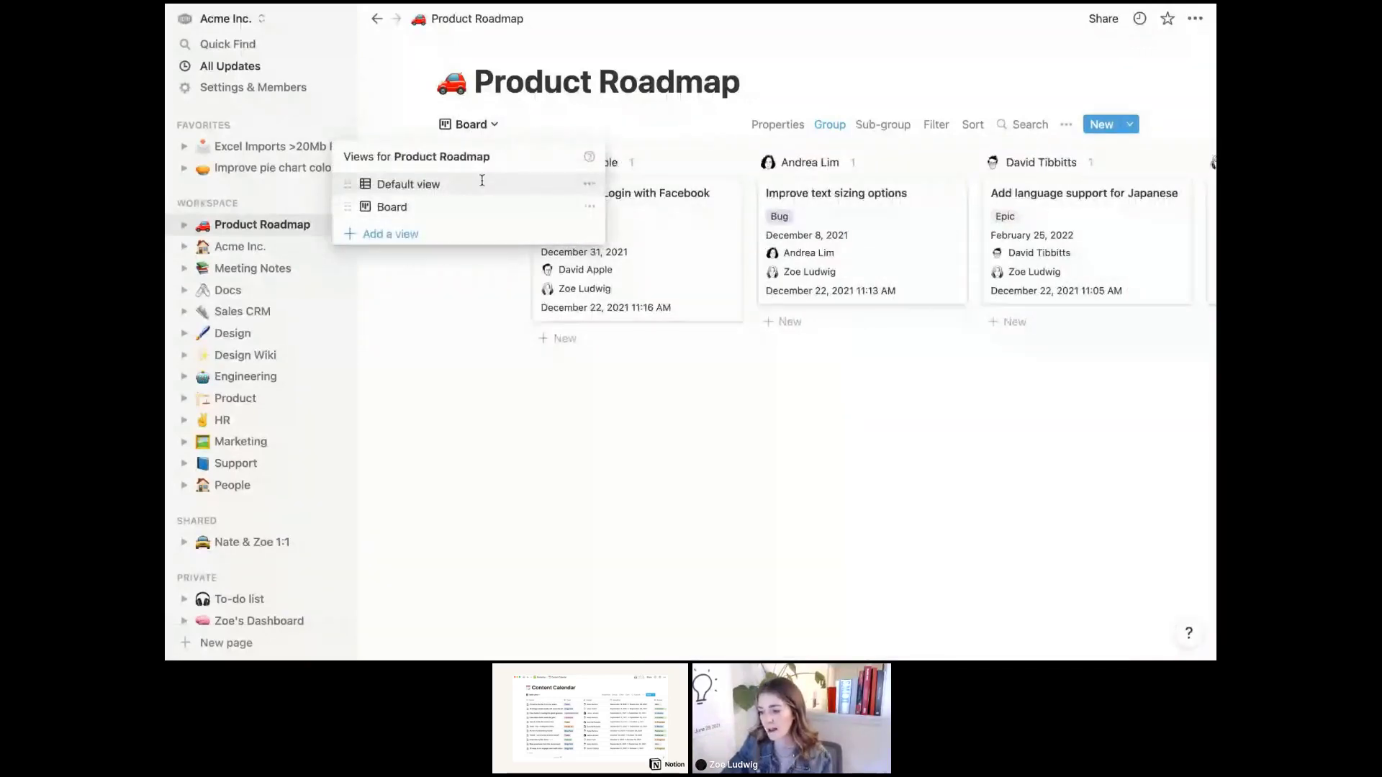
pyautogui.click(482, 183)
pyautogui.hscroll(-4, 561, 199)
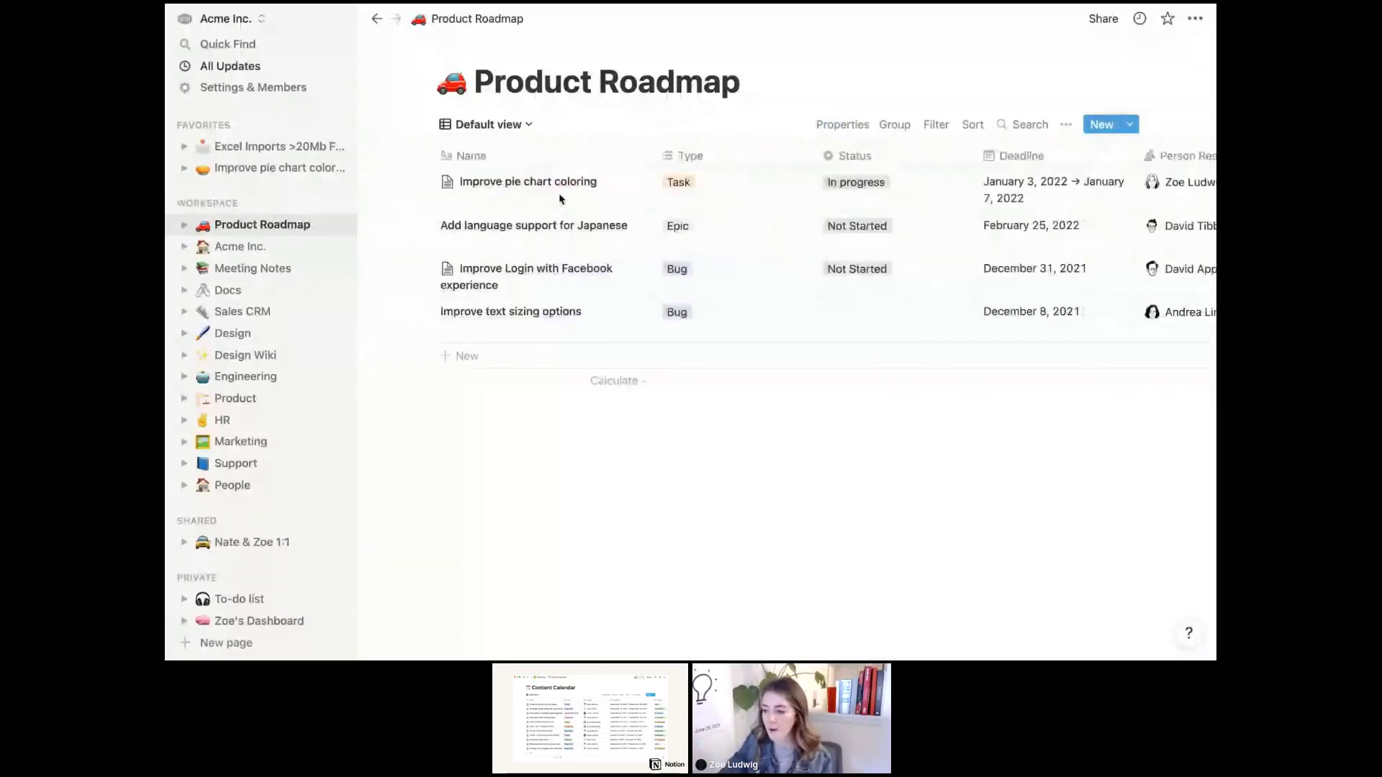
# Add an unnamed Timeline view to the Product Roadmap database
pyautogui.click(491, 126)
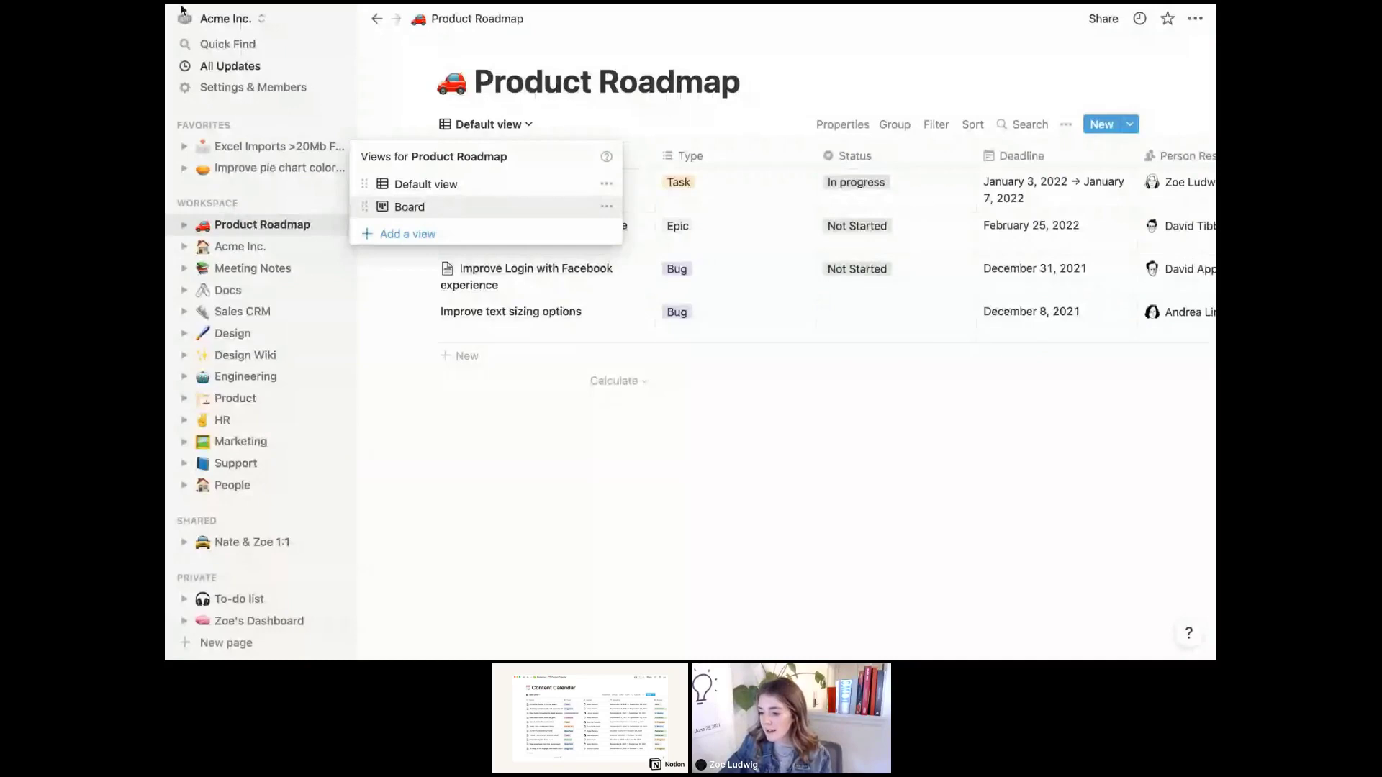
pyautogui.click(435, 234)
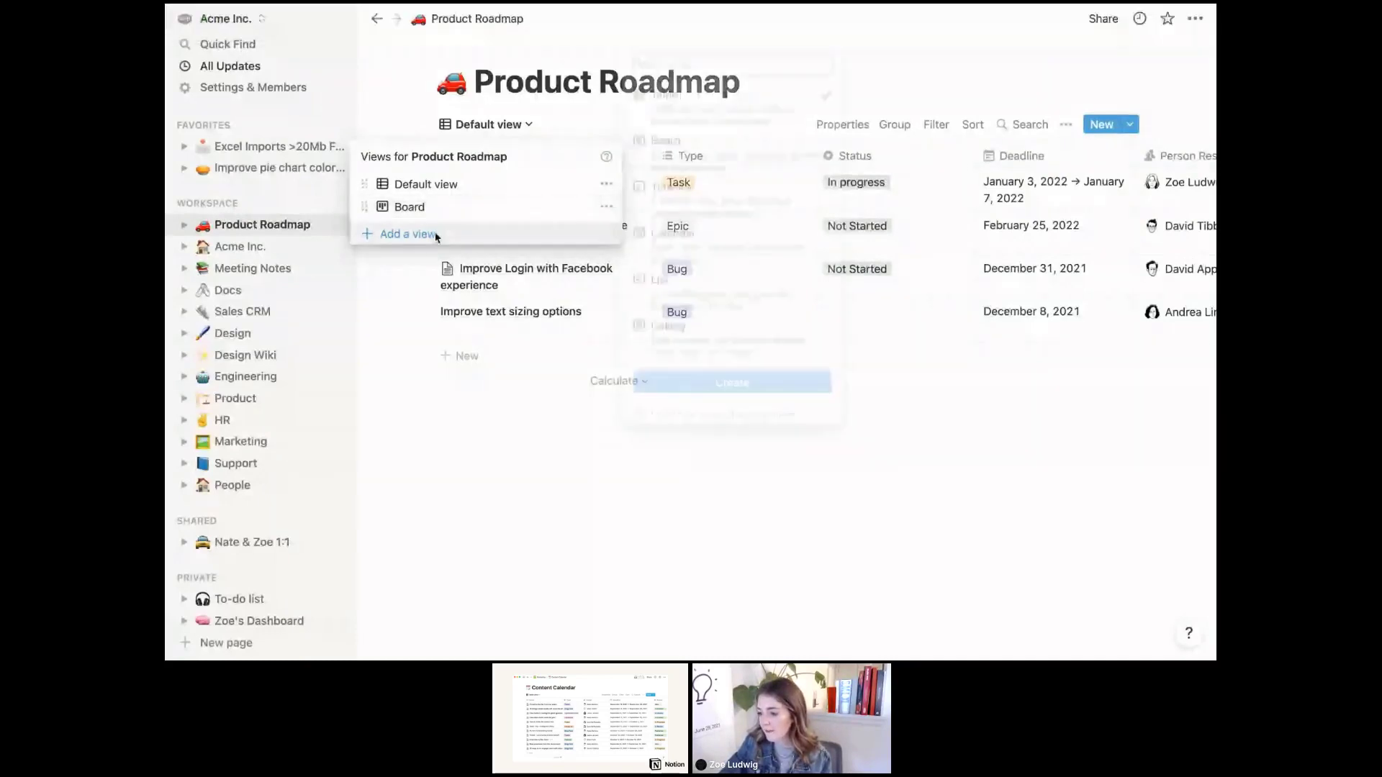
pyautogui.moveTo(746, 207)
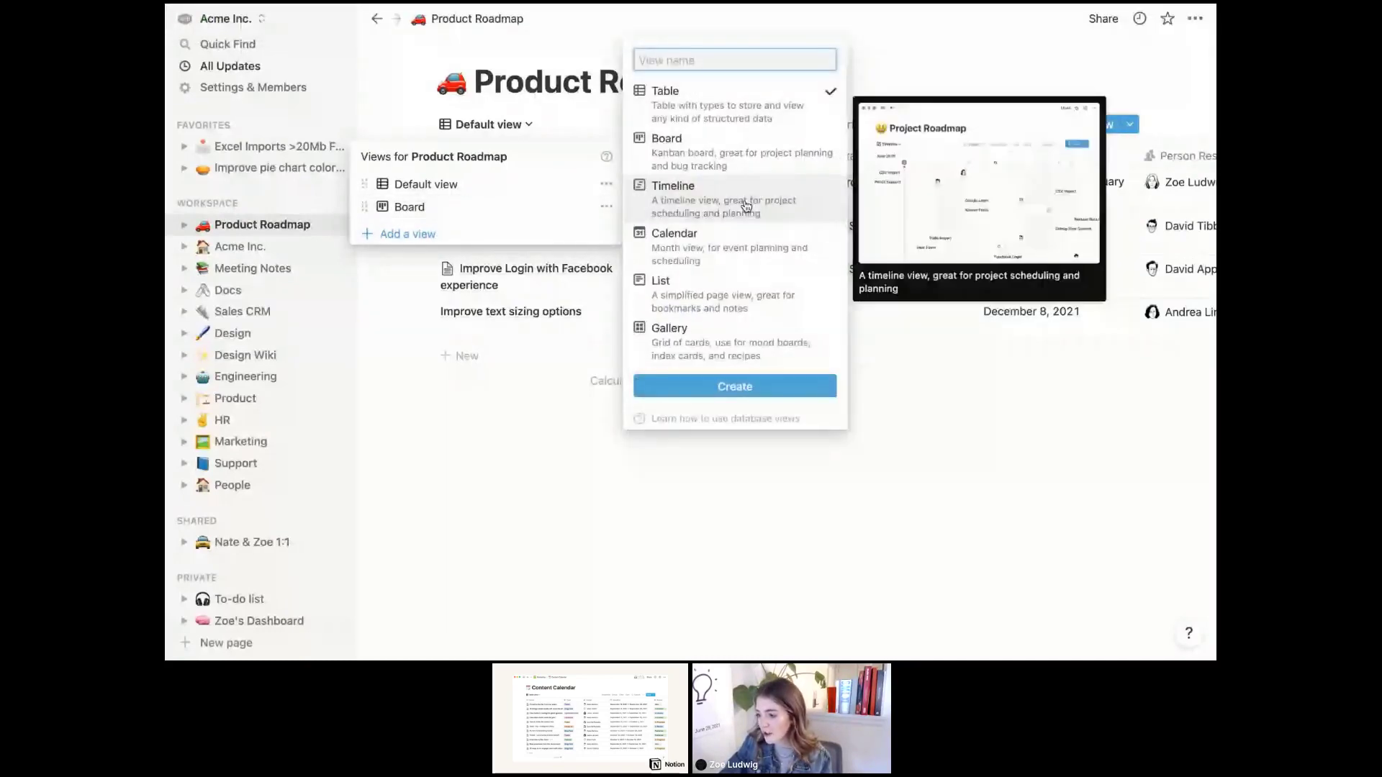
pyautogui.click(784, 210)
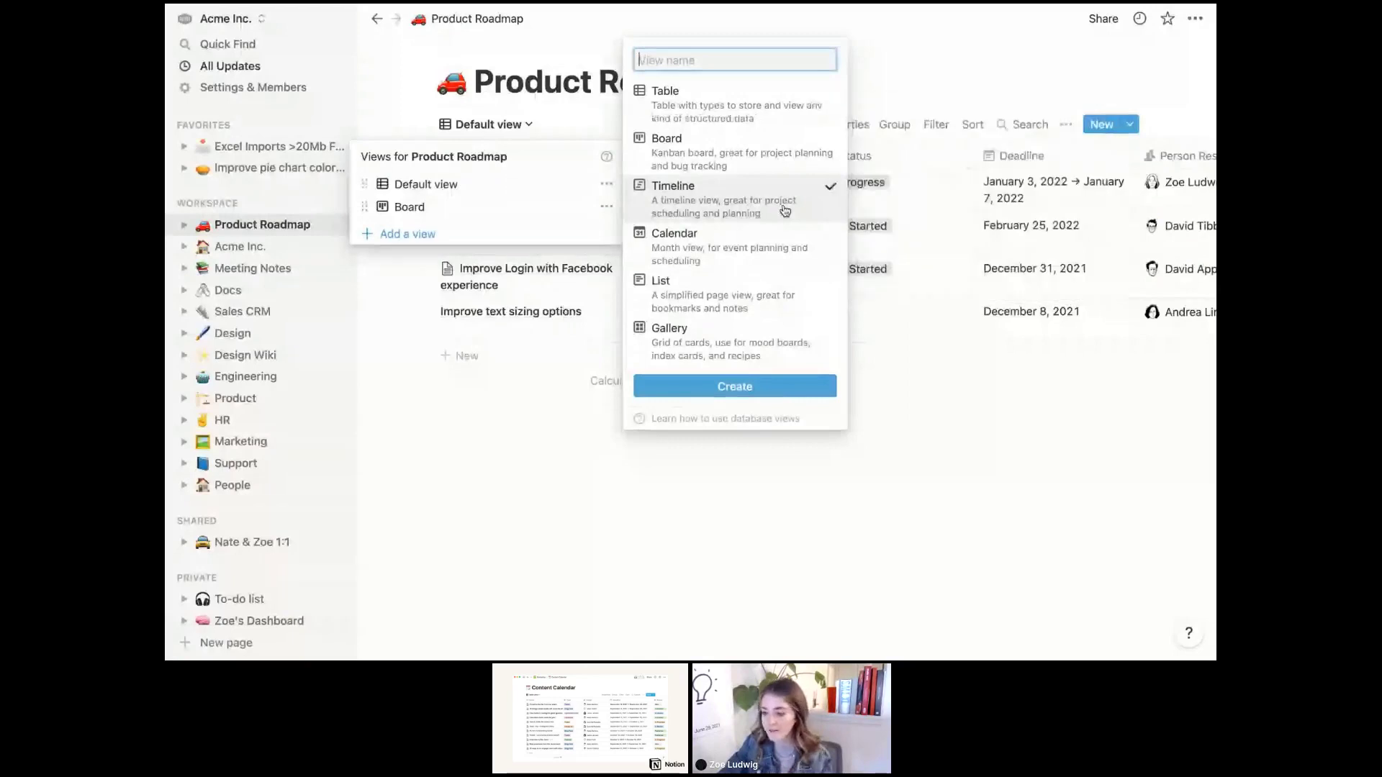
pyautogui.click(734, 387)
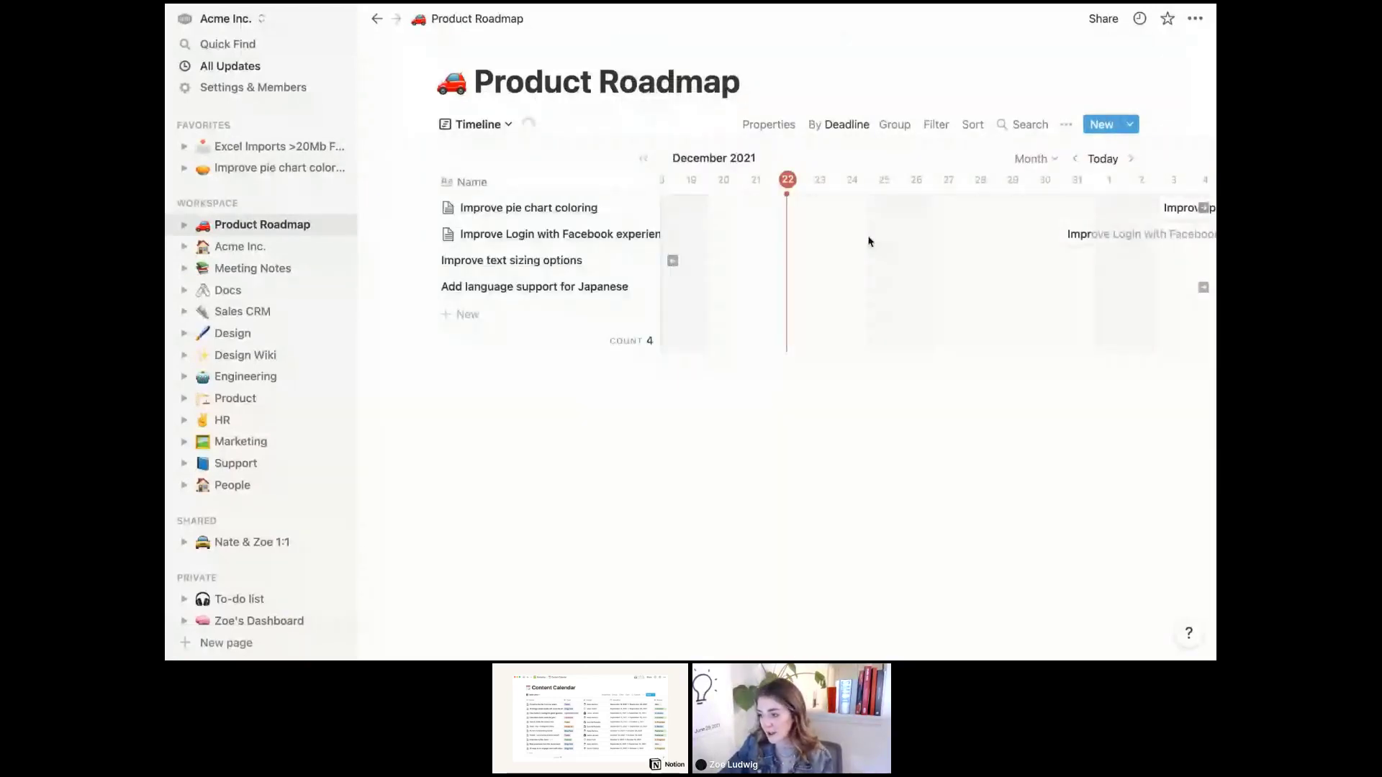
# Reschedule "Improve Login with Facebook experience" on the timeline to start January 6 and end January 11, 2022
pyautogui.hscroll(5, 870, 241)
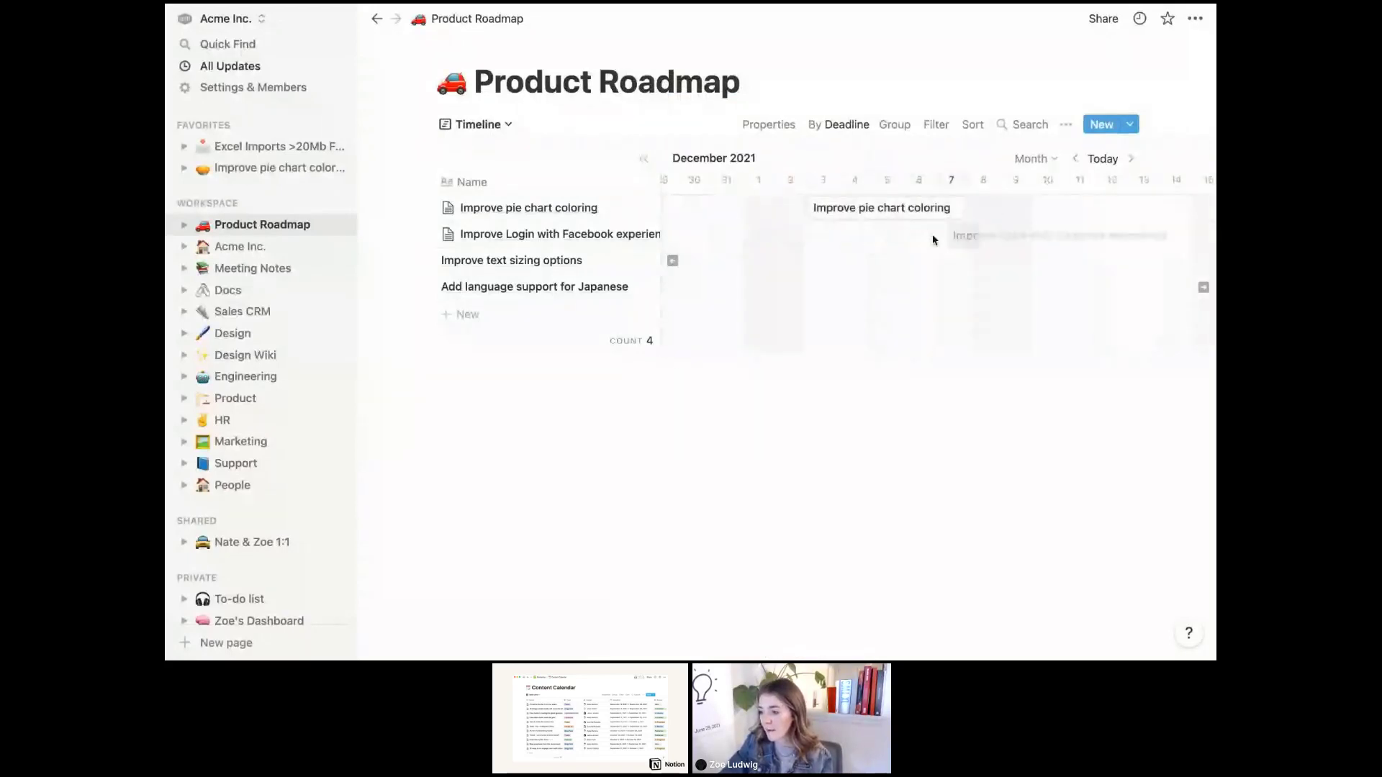
pyautogui.click(936, 238)
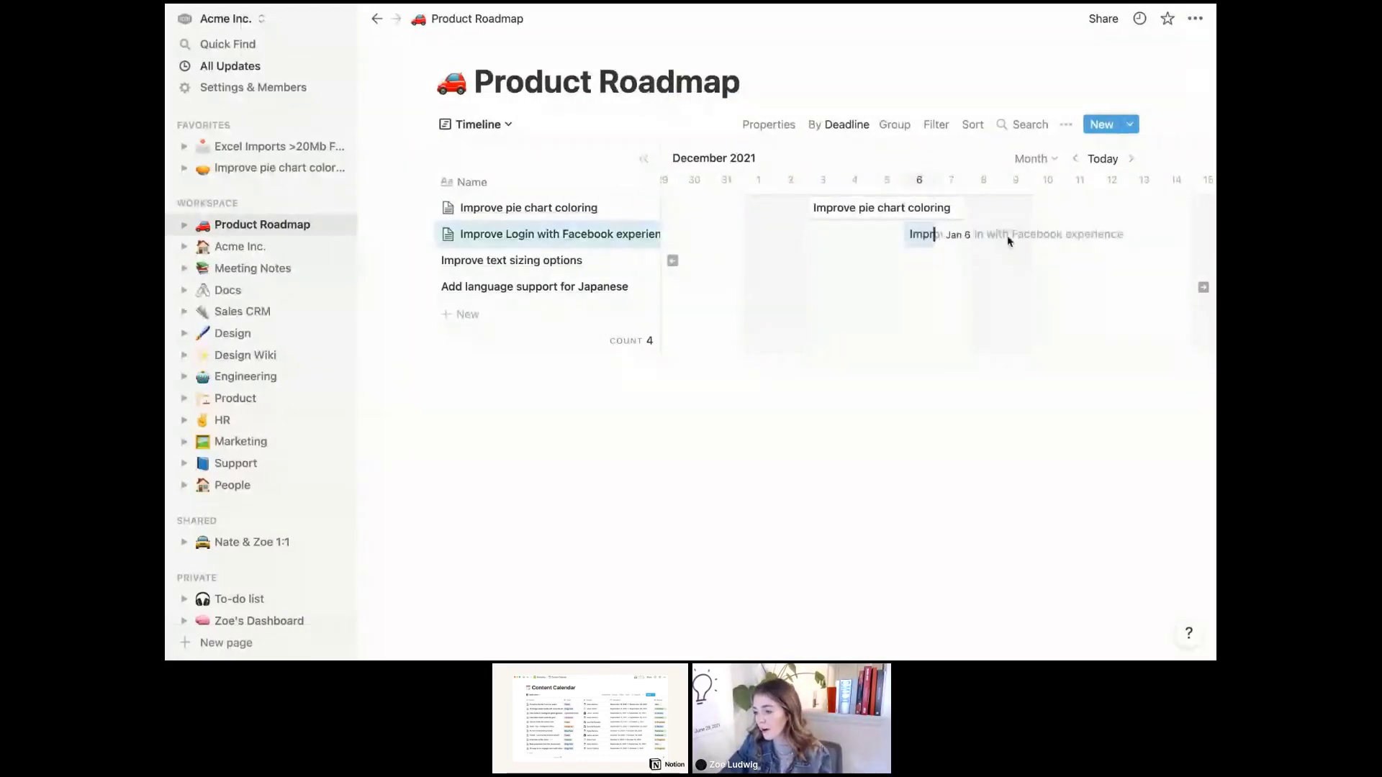
pyautogui.moveTo(1008, 240); pyautogui.dragTo(1084, 238)
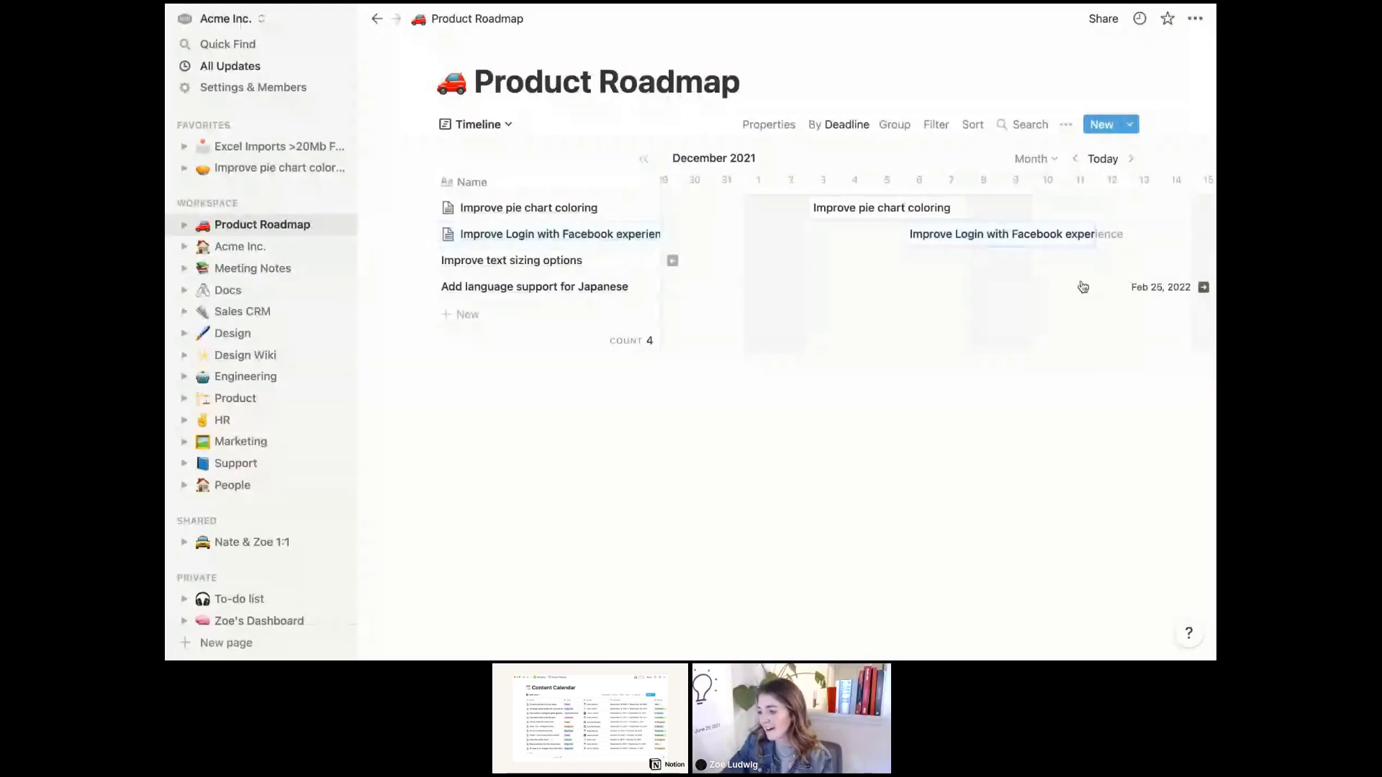
# Extend the "Add language support for Japanese" bar on the timeline so that it starts before February 8, 2022
pyautogui.hscroll(3, 1082, 286)
pyautogui.hscroll(5, 1083, 287)
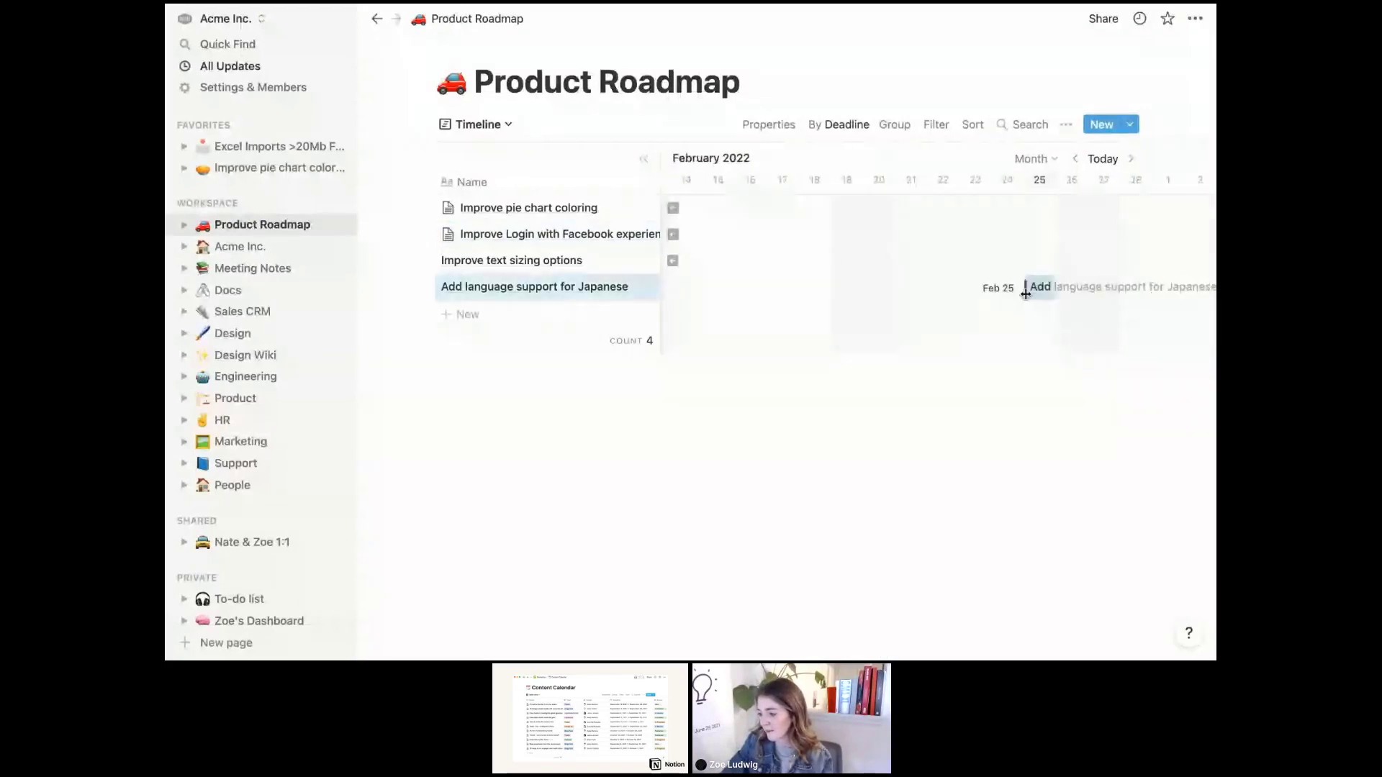
pyautogui.moveTo(1025, 294); pyautogui.dragTo(993, 292)
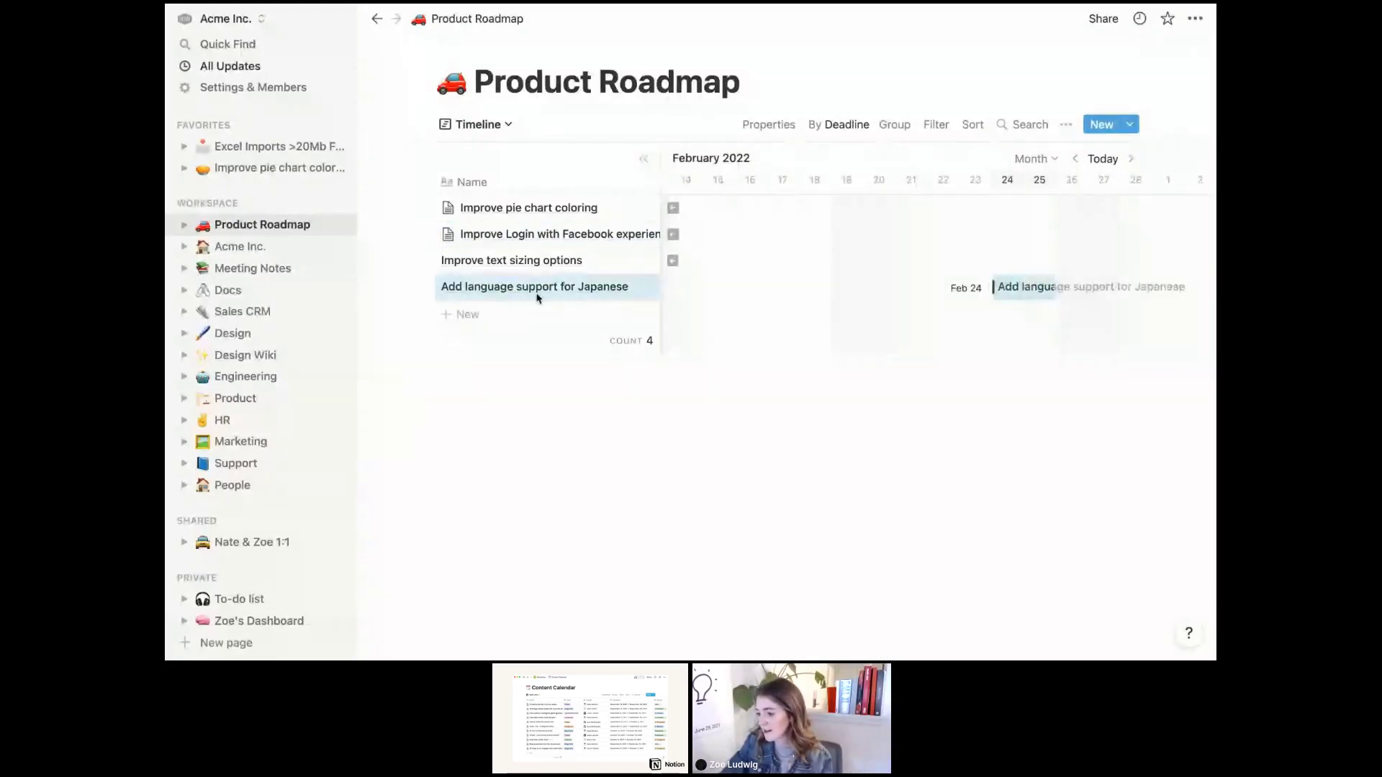
pyautogui.hscroll(-2, 536, 297)
pyautogui.hscroll(-1, 769, 265)
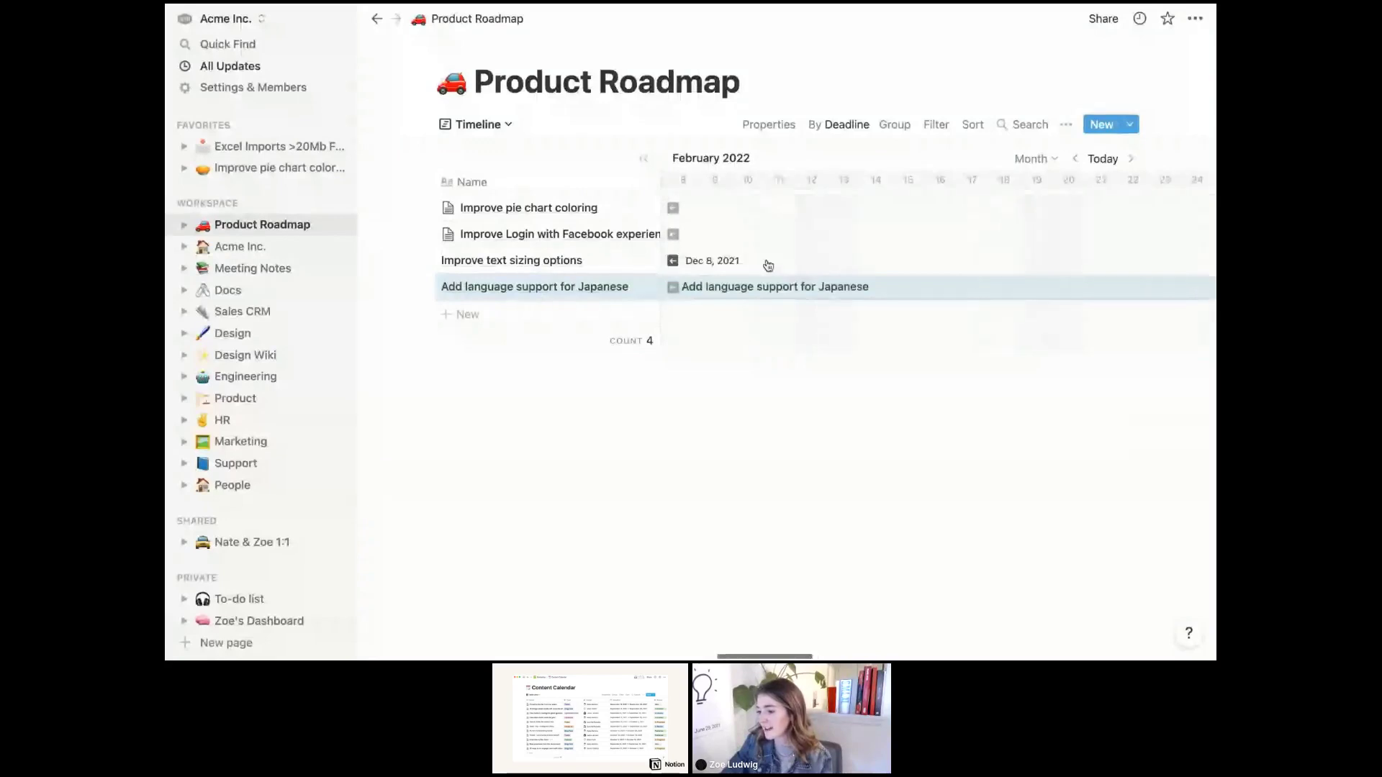
pyautogui.hscroll(-10, 767, 266)
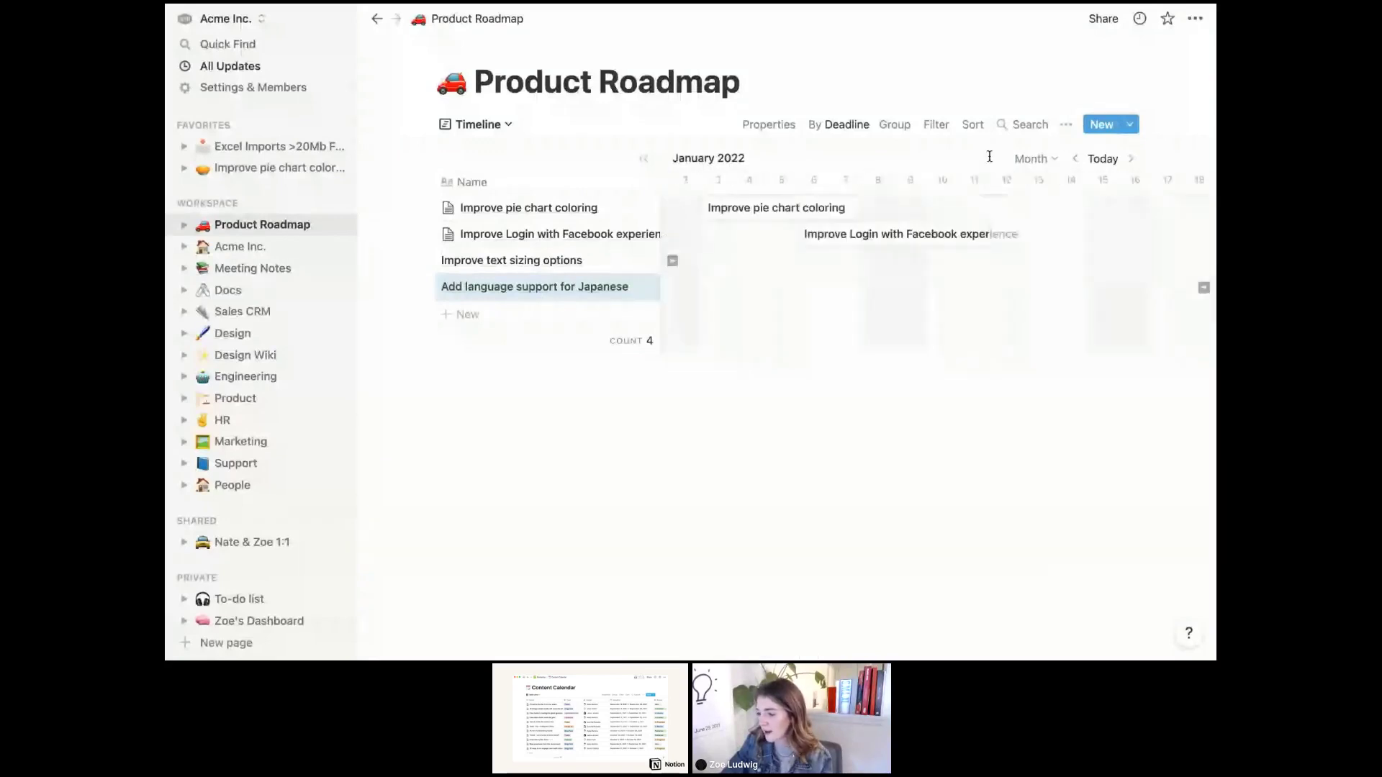
# Set the timeline's scale to Quarter and show the Person Responsible property on the timeline items
pyautogui.click(1027, 160)
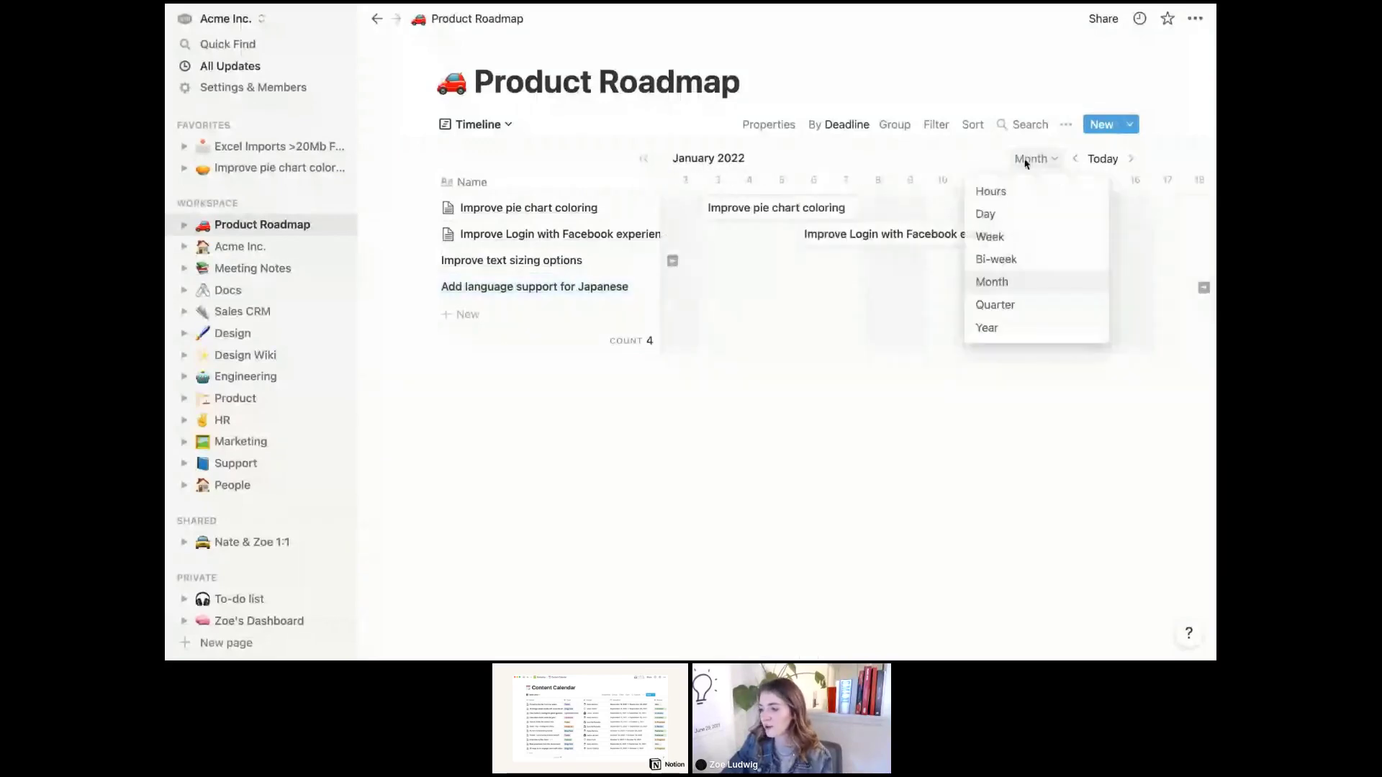
pyautogui.click(1012, 305)
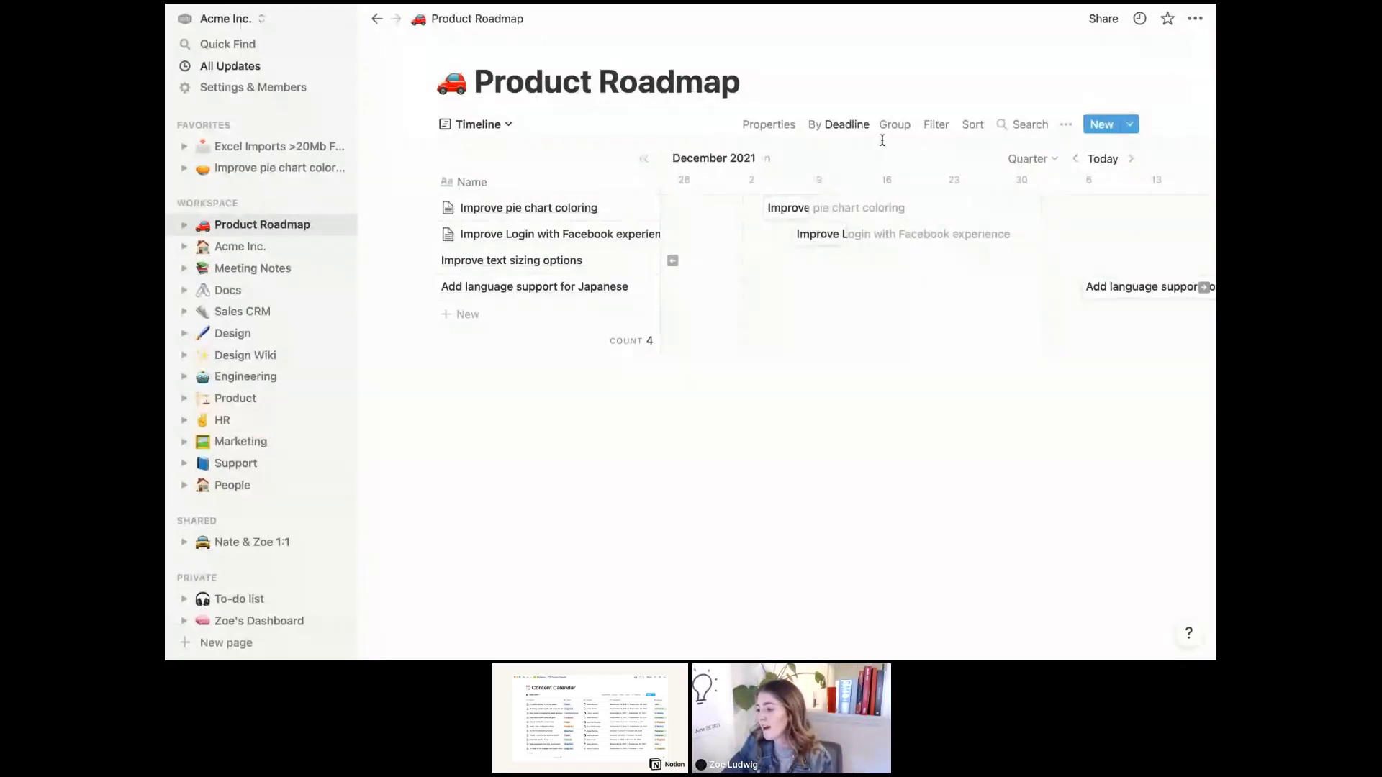
pyautogui.click(784, 135)
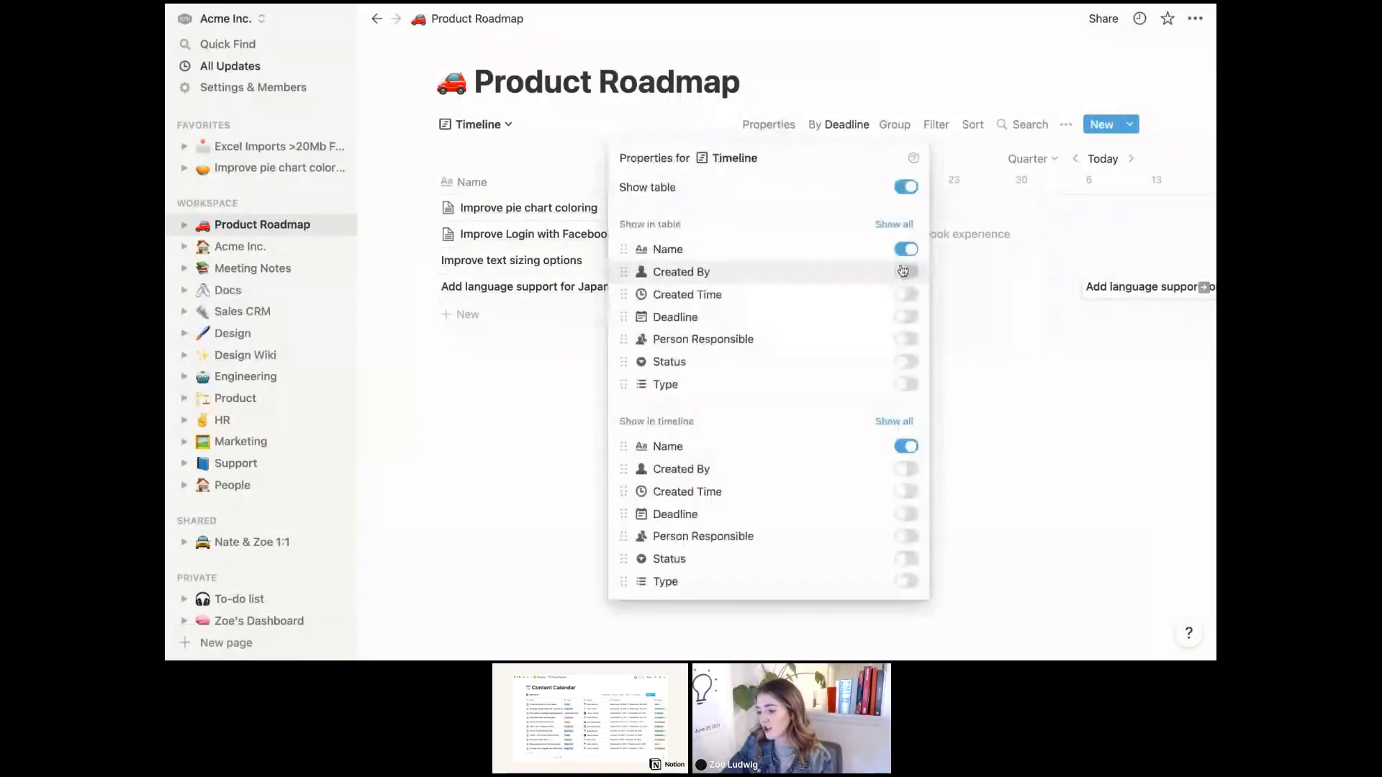
pyautogui.click(906, 536)
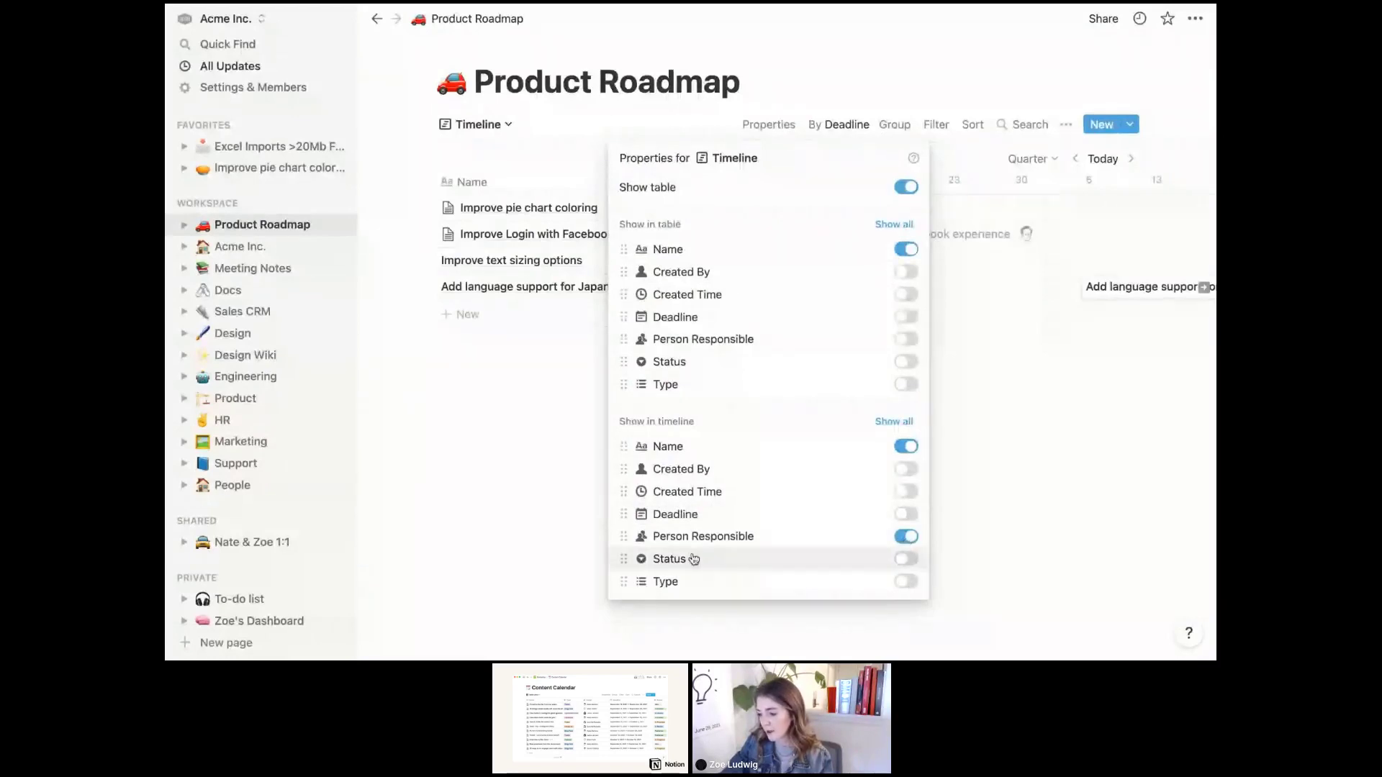
pyautogui.click(1028, 502)
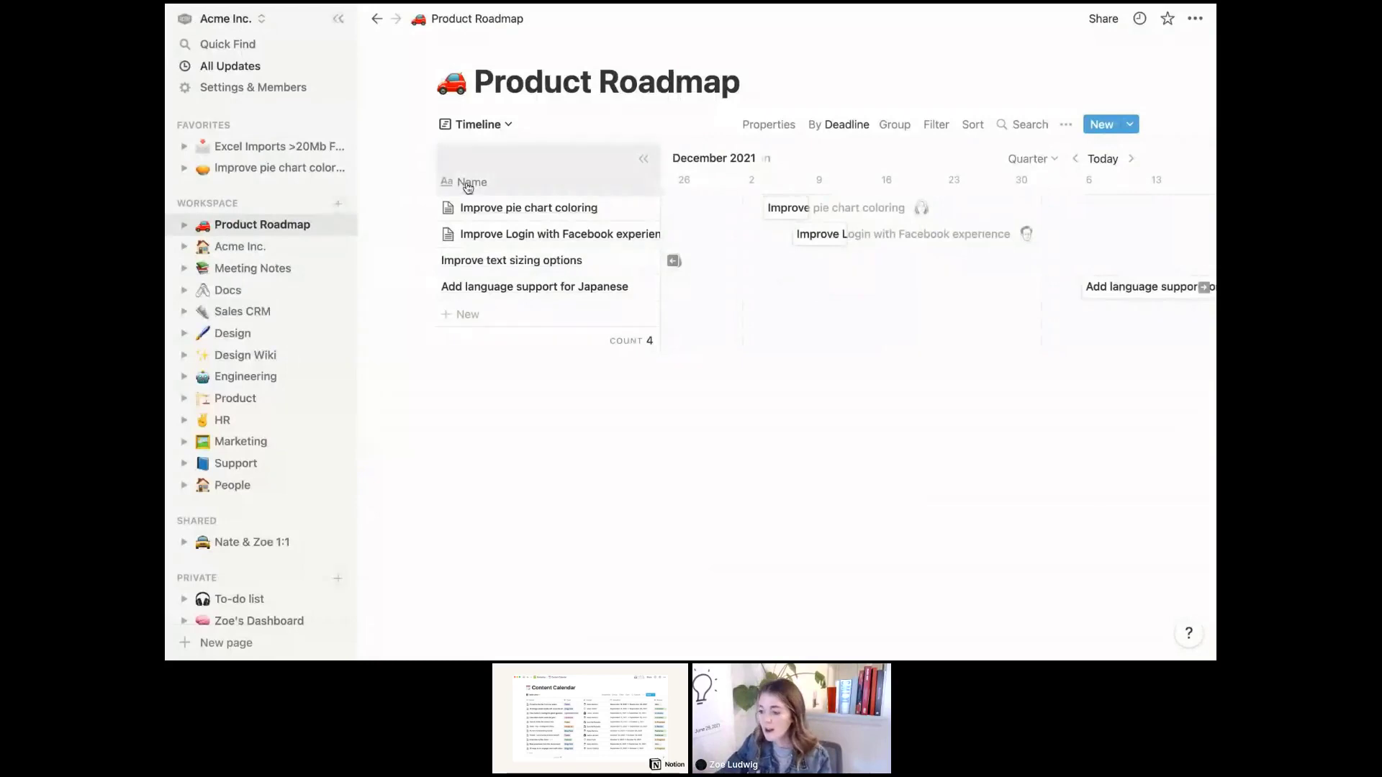
# Add a Calendar view to the Product Roadmap database
pyautogui.click(478, 128)
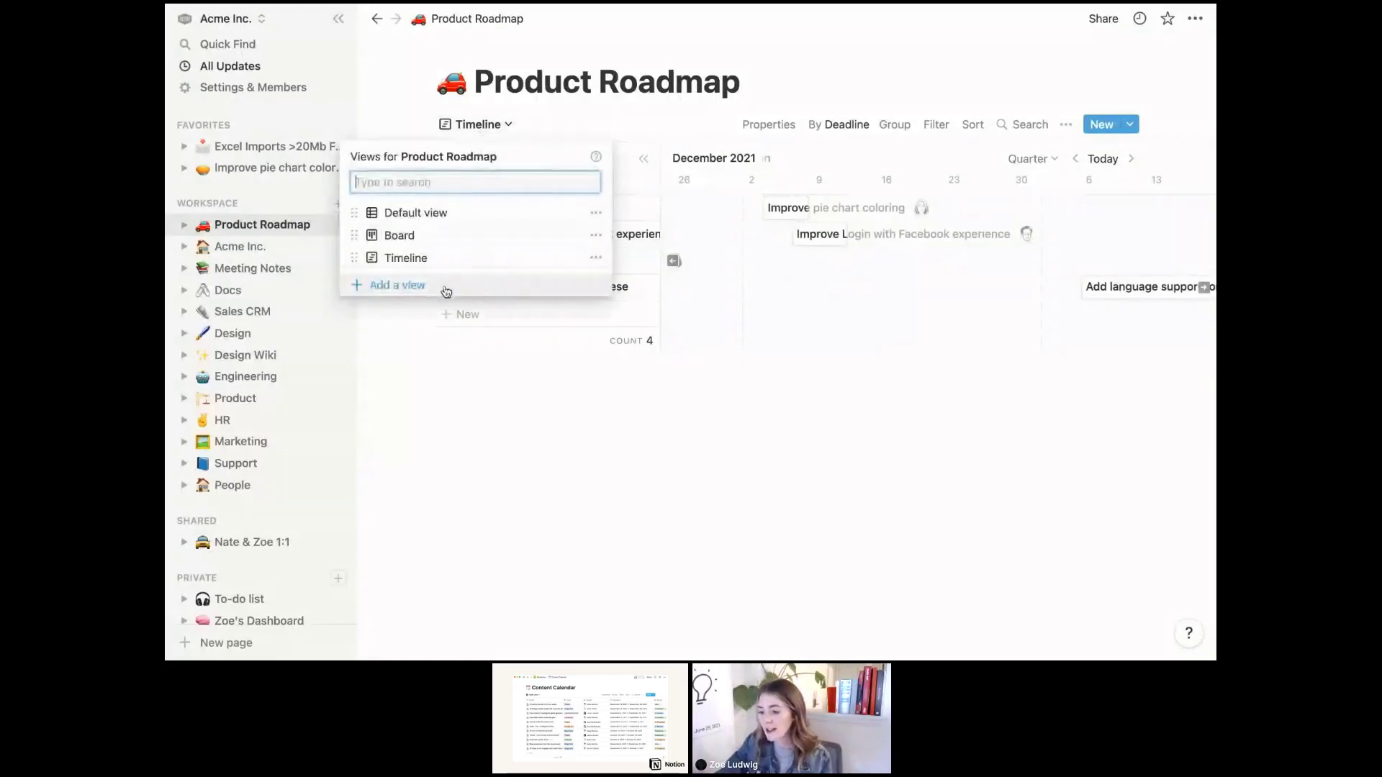
pyautogui.click(446, 288)
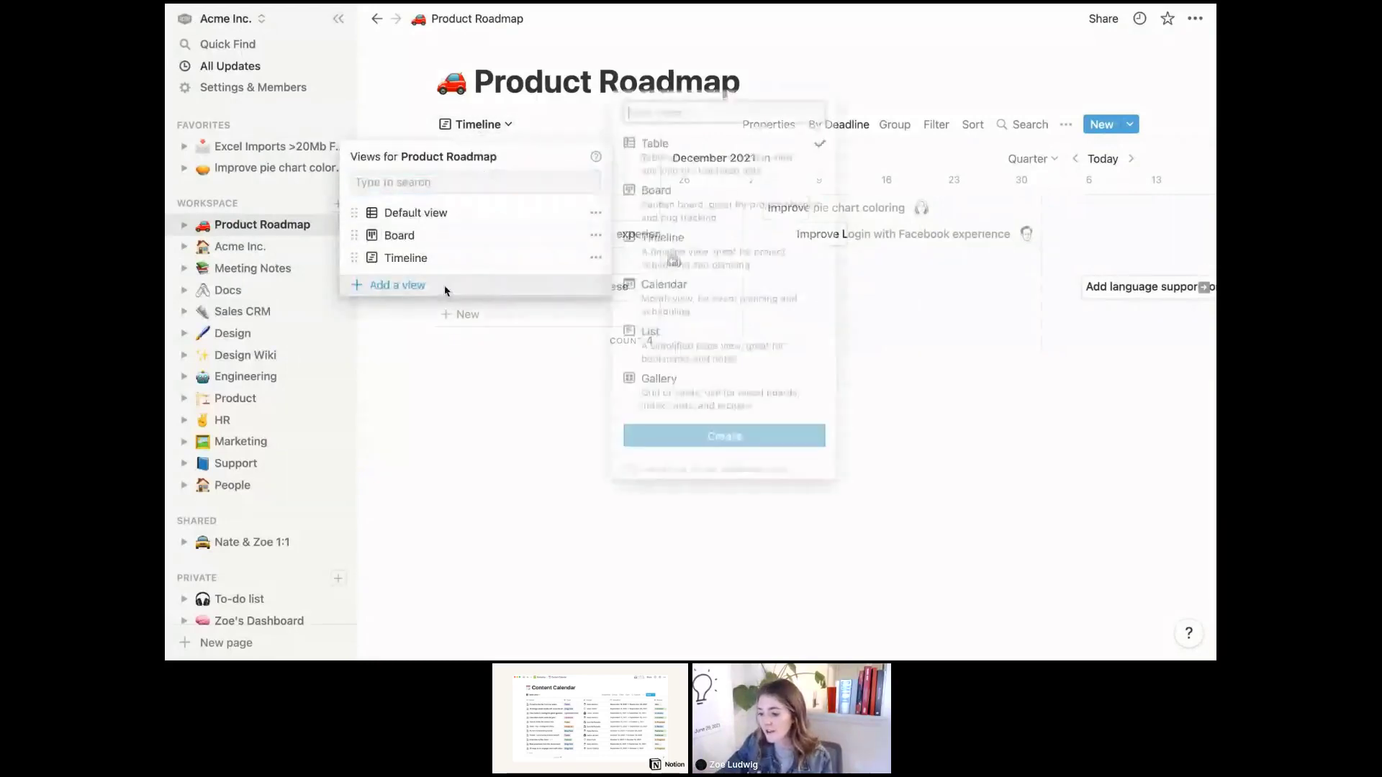
pyautogui.click(671, 301)
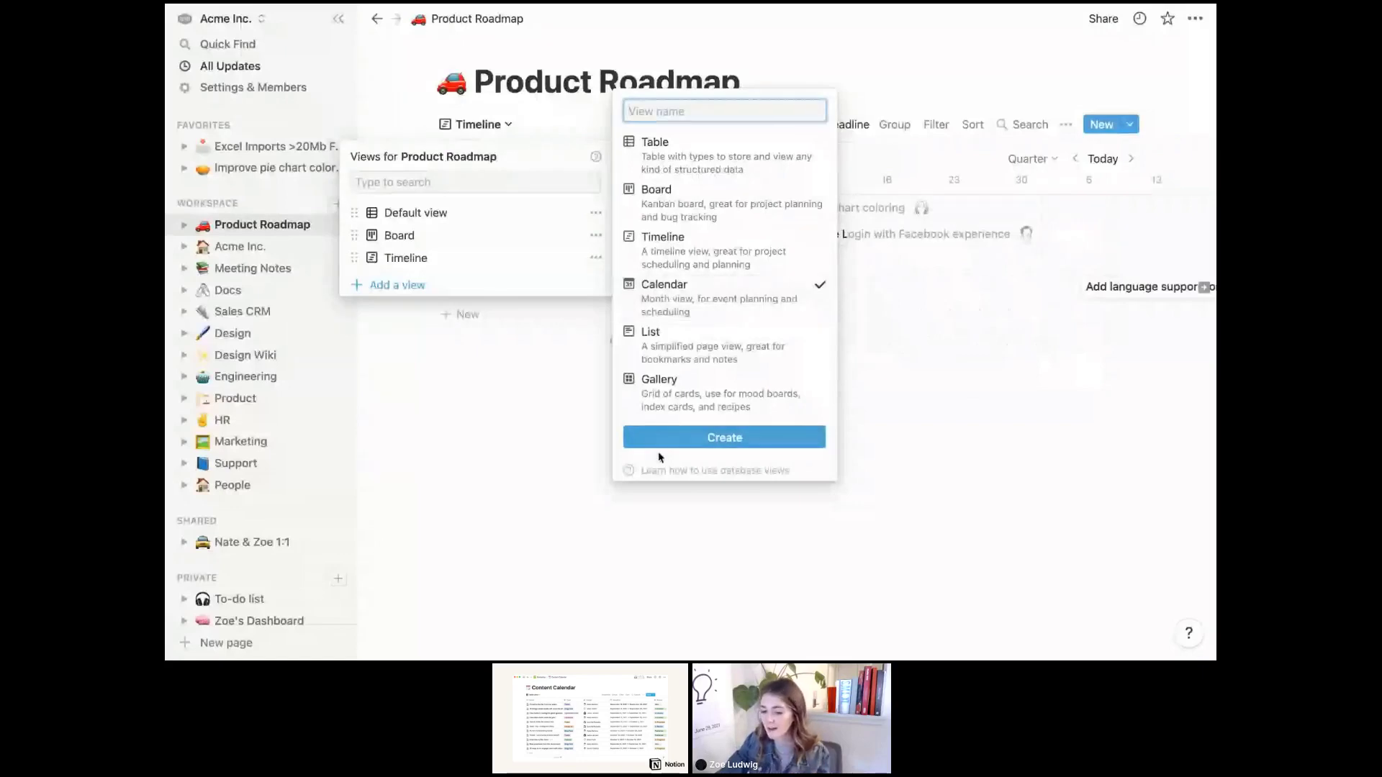
pyautogui.click(696, 438)
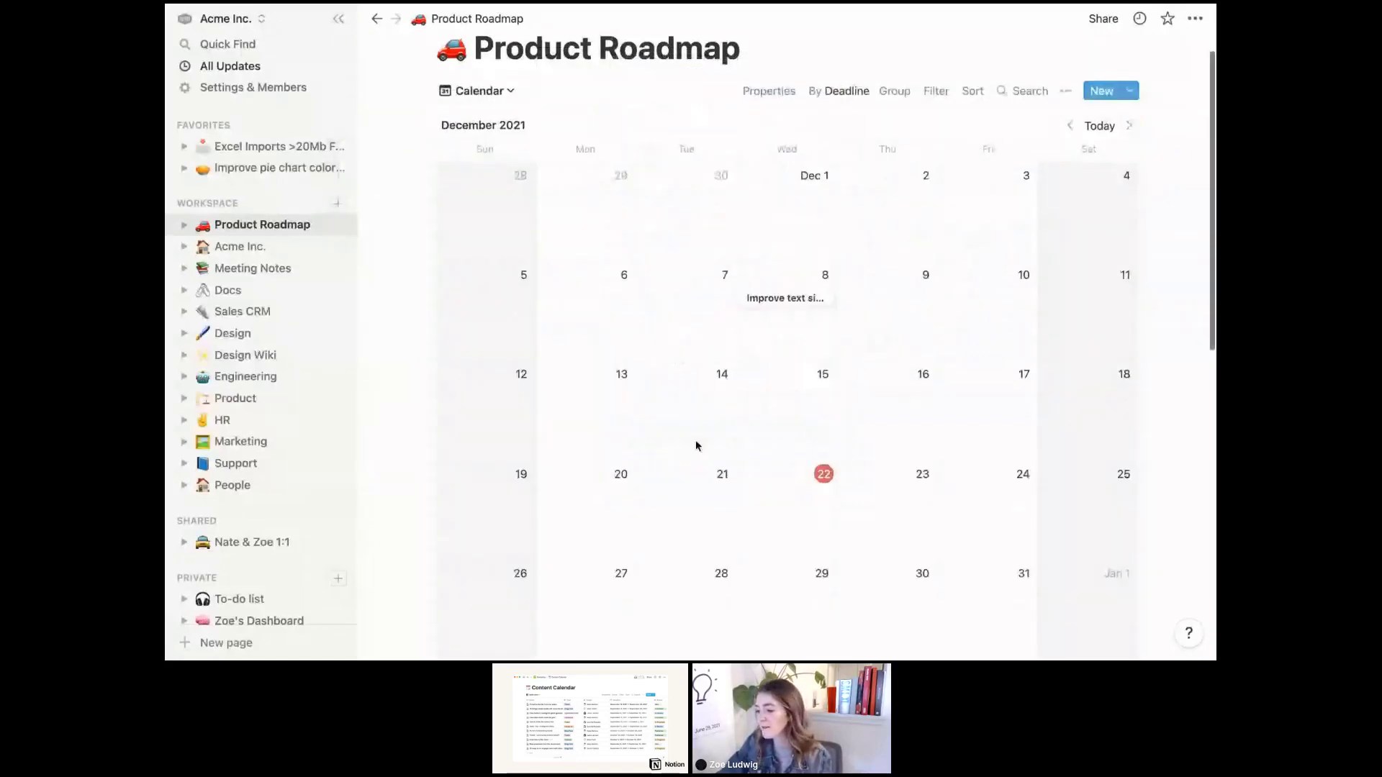
# Show the Status, Type and Person Responsible properties on the calendar entries
pyautogui.scroll(-1, 787, 249)
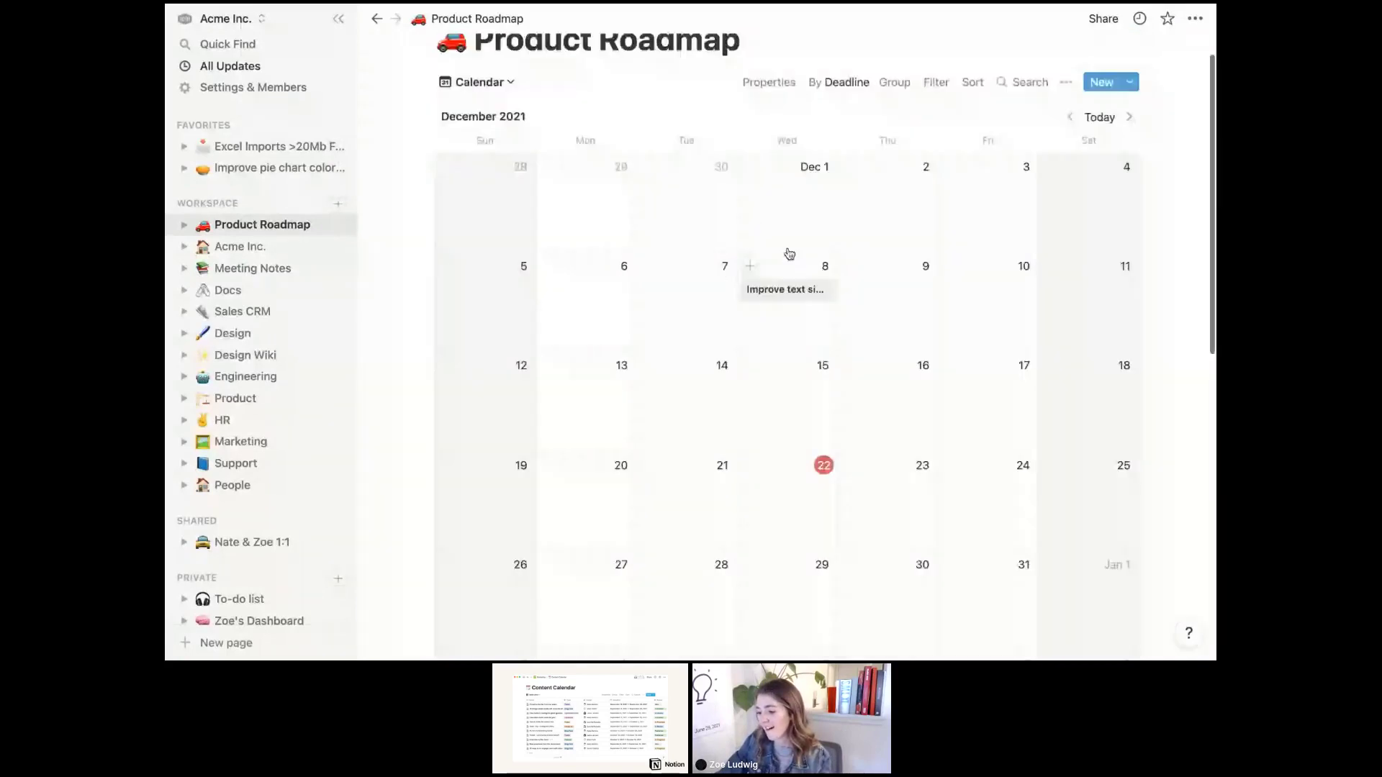
pyautogui.scroll(-2, 789, 253)
pyautogui.scroll(-3, 644, 498)
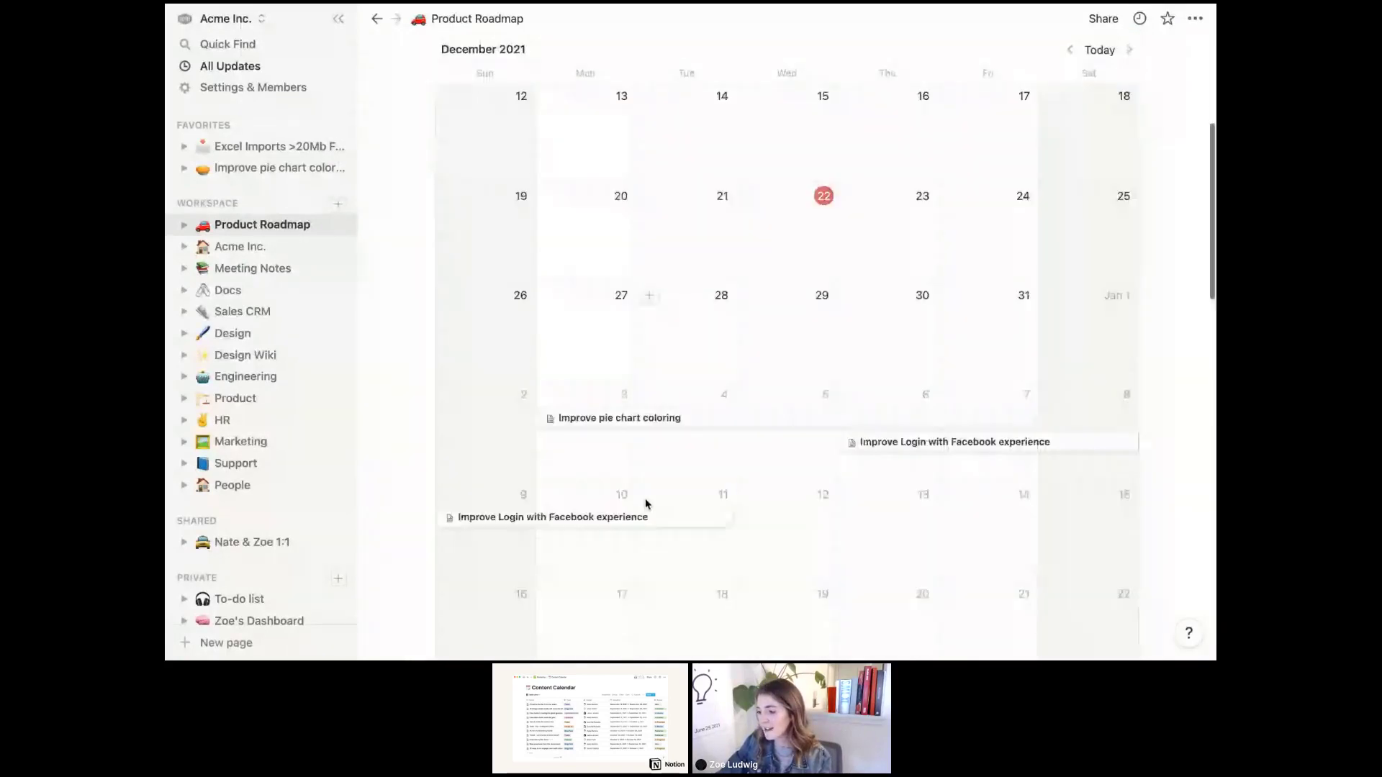
pyautogui.scroll(-1, 645, 498)
pyautogui.scroll(5, 682, 400)
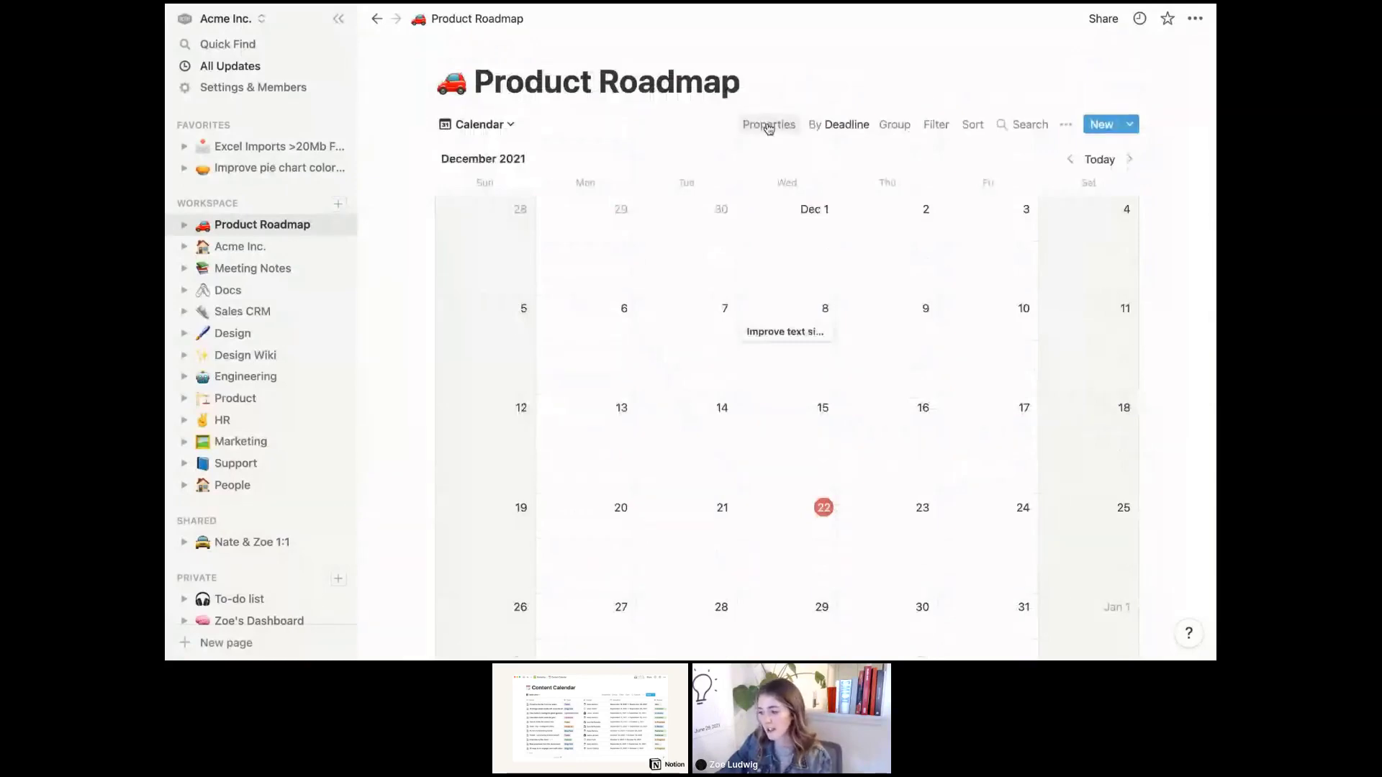
pyautogui.click(769, 126)
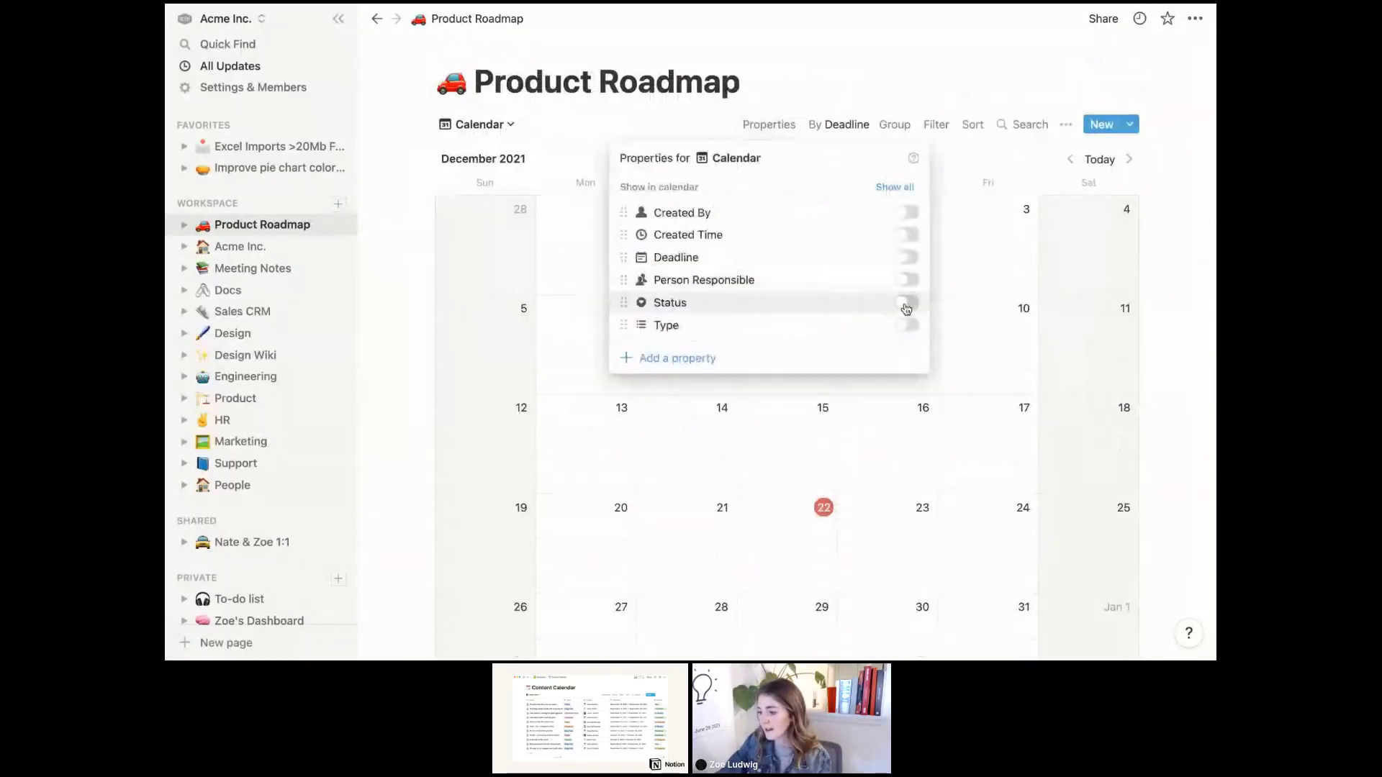
pyautogui.click(906, 303)
pyautogui.click(907, 325)
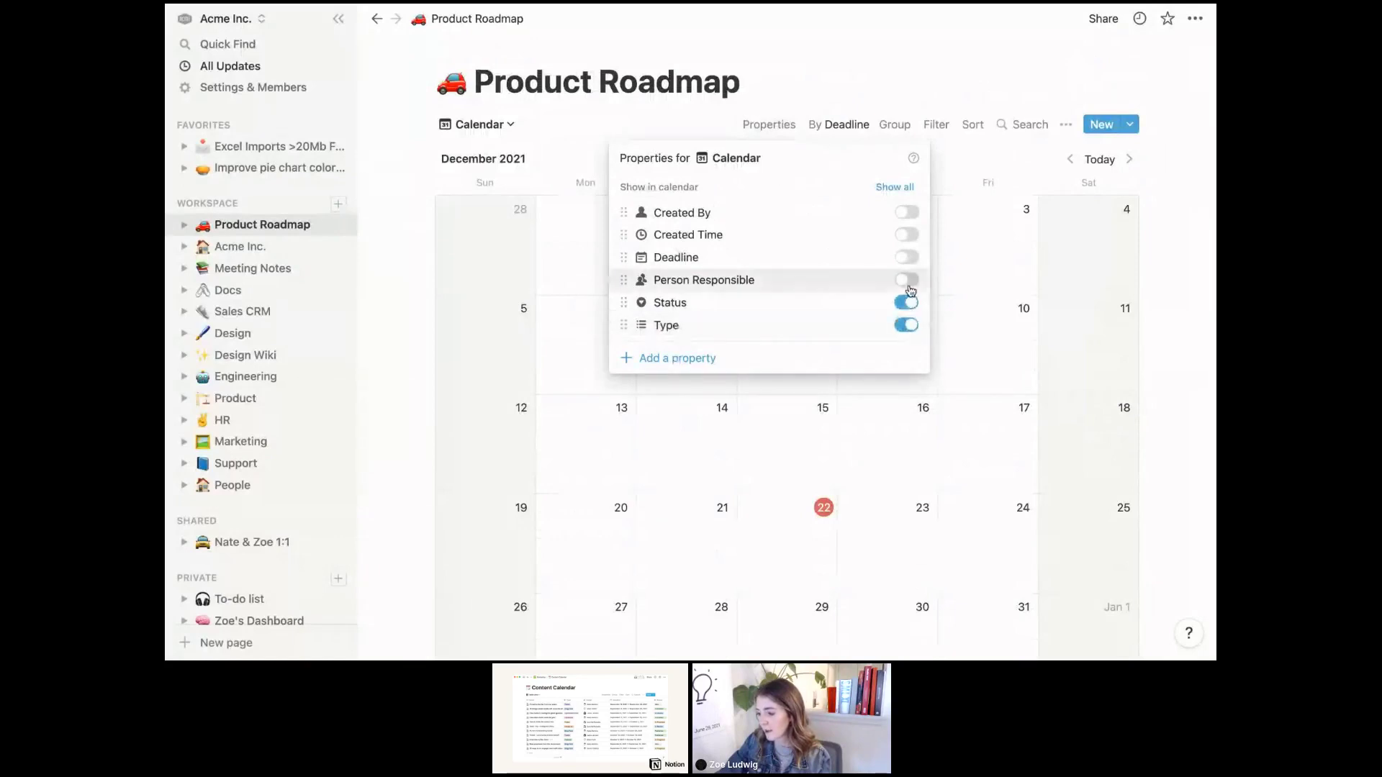
pyautogui.click(906, 280)
pyautogui.click(972, 261)
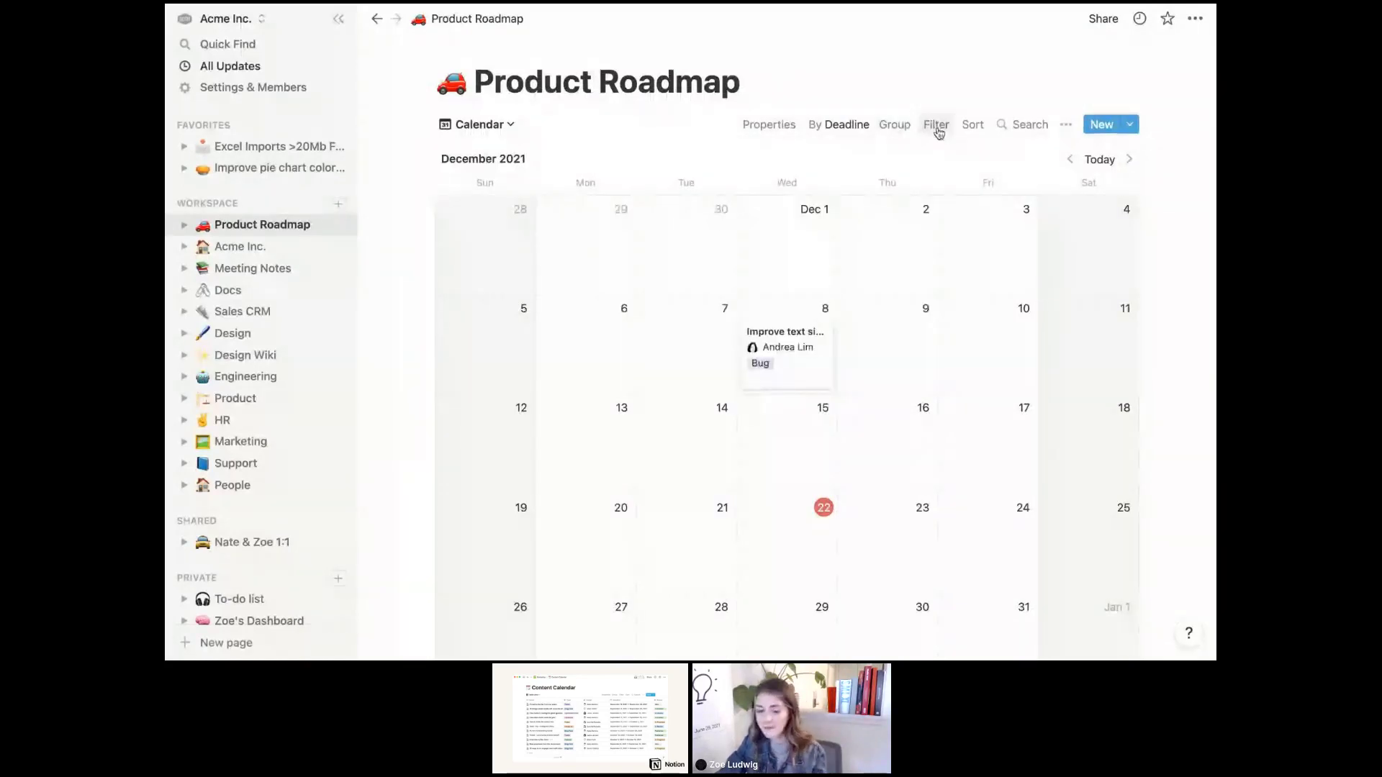
# Add a List view to the Product Roadmap database
pyautogui.scroll(-2, 872, 342)
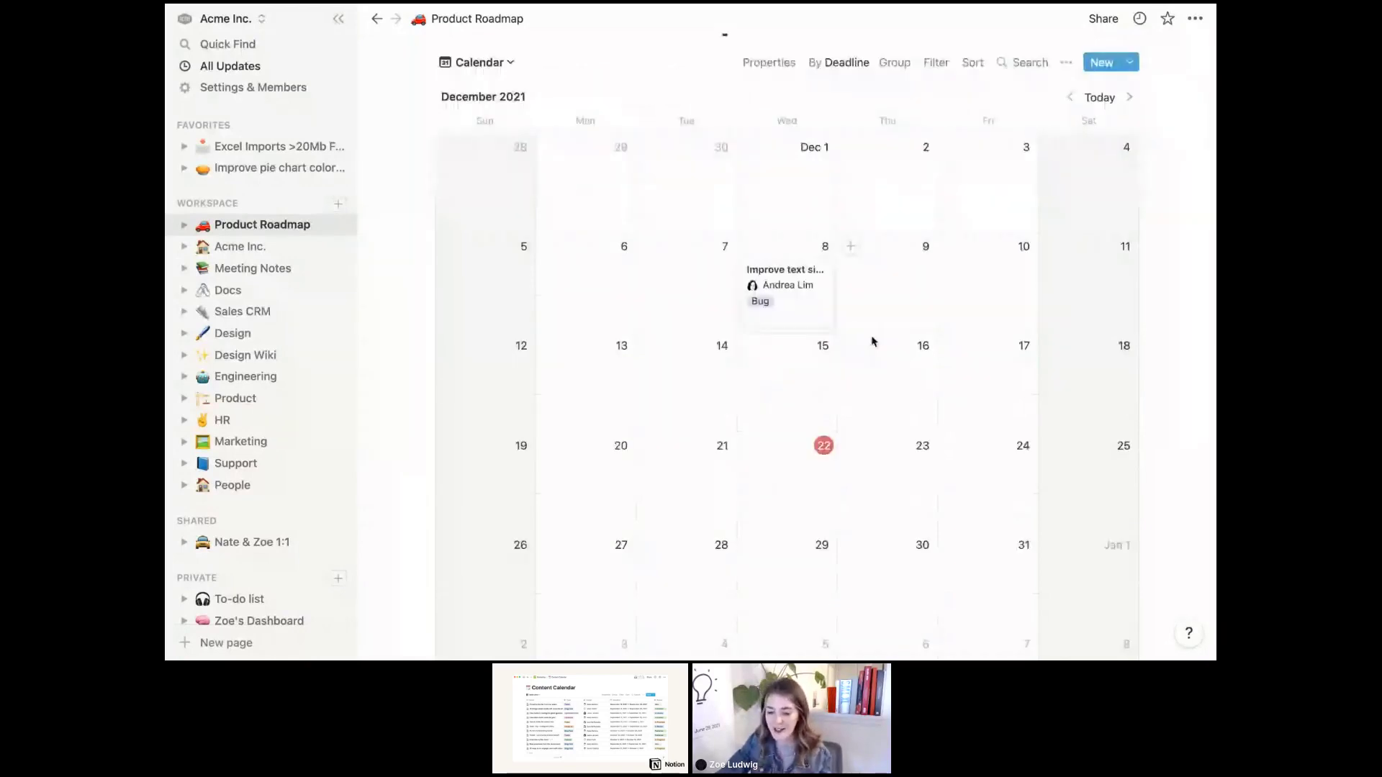
pyautogui.scroll(-2, 872, 341)
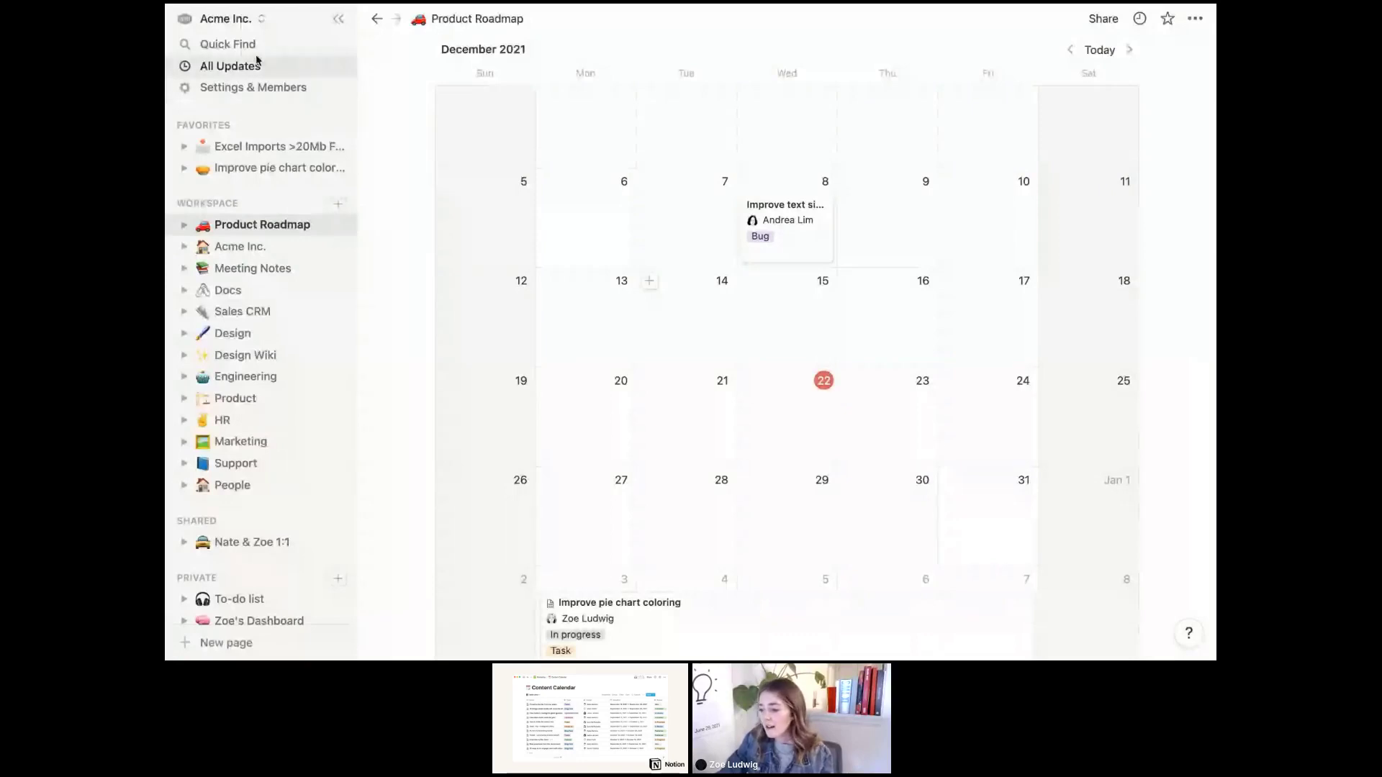
pyautogui.scroll(3, 657, 152)
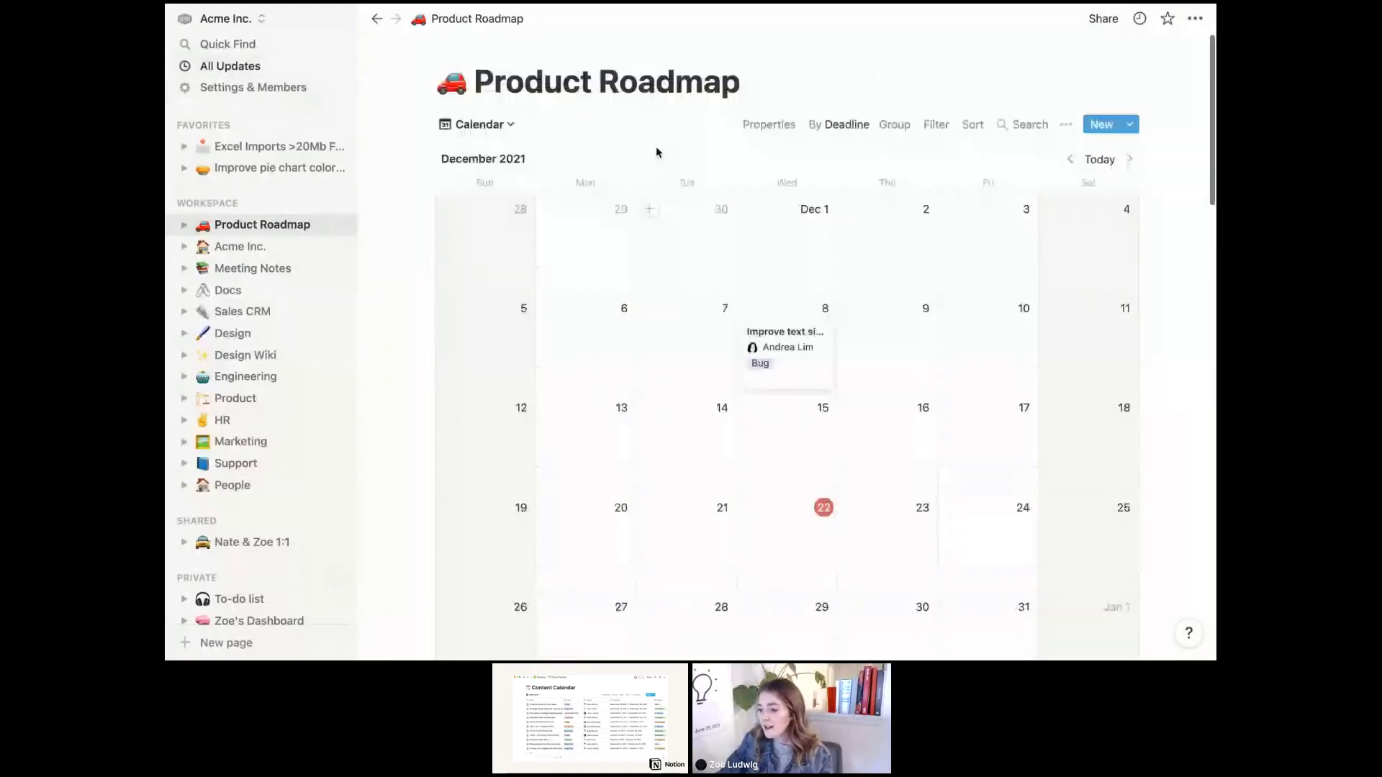
pyautogui.click(490, 126)
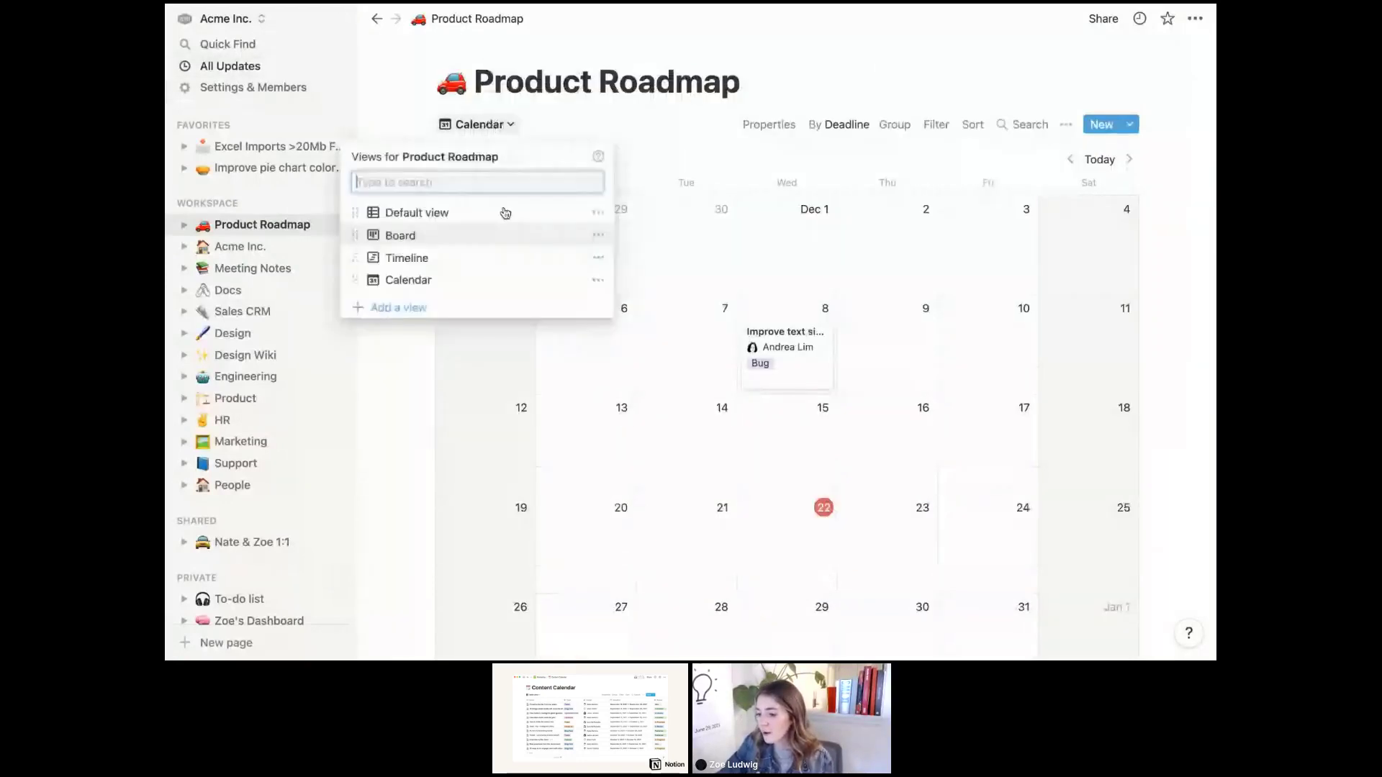
pyautogui.click(398, 307)
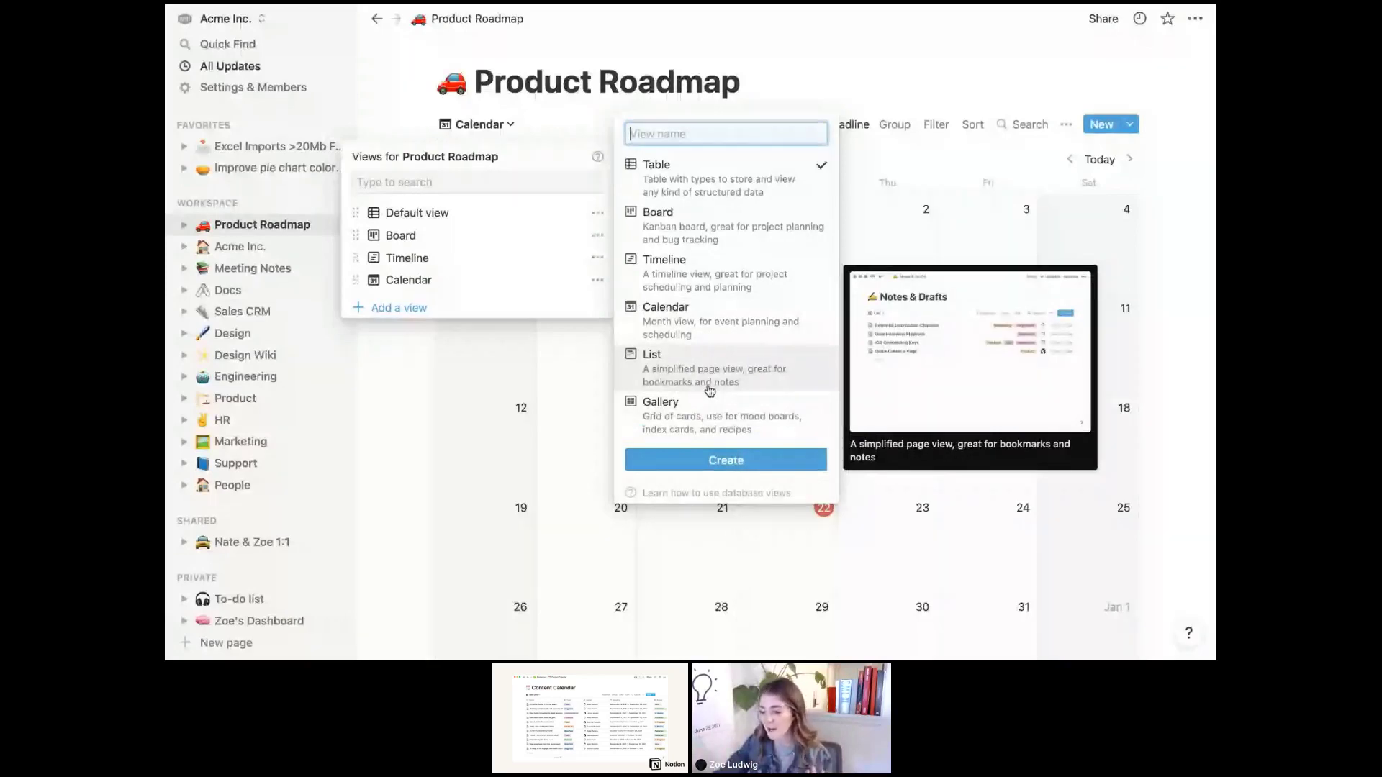
pyautogui.click(710, 390)
pyautogui.click(713, 458)
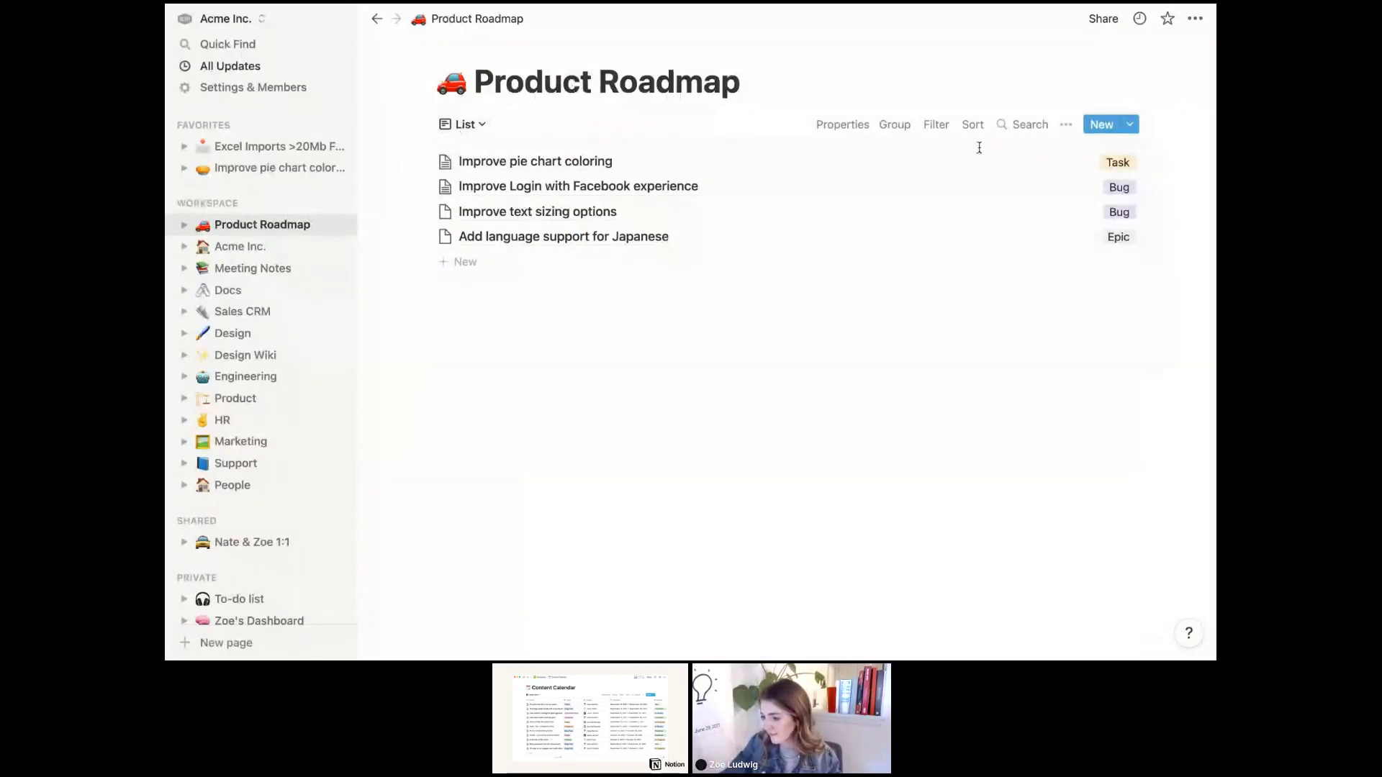
# Hide the Type property and show the Deadline property in the list view
pyautogui.click(842, 124)
pyautogui.click(993, 214)
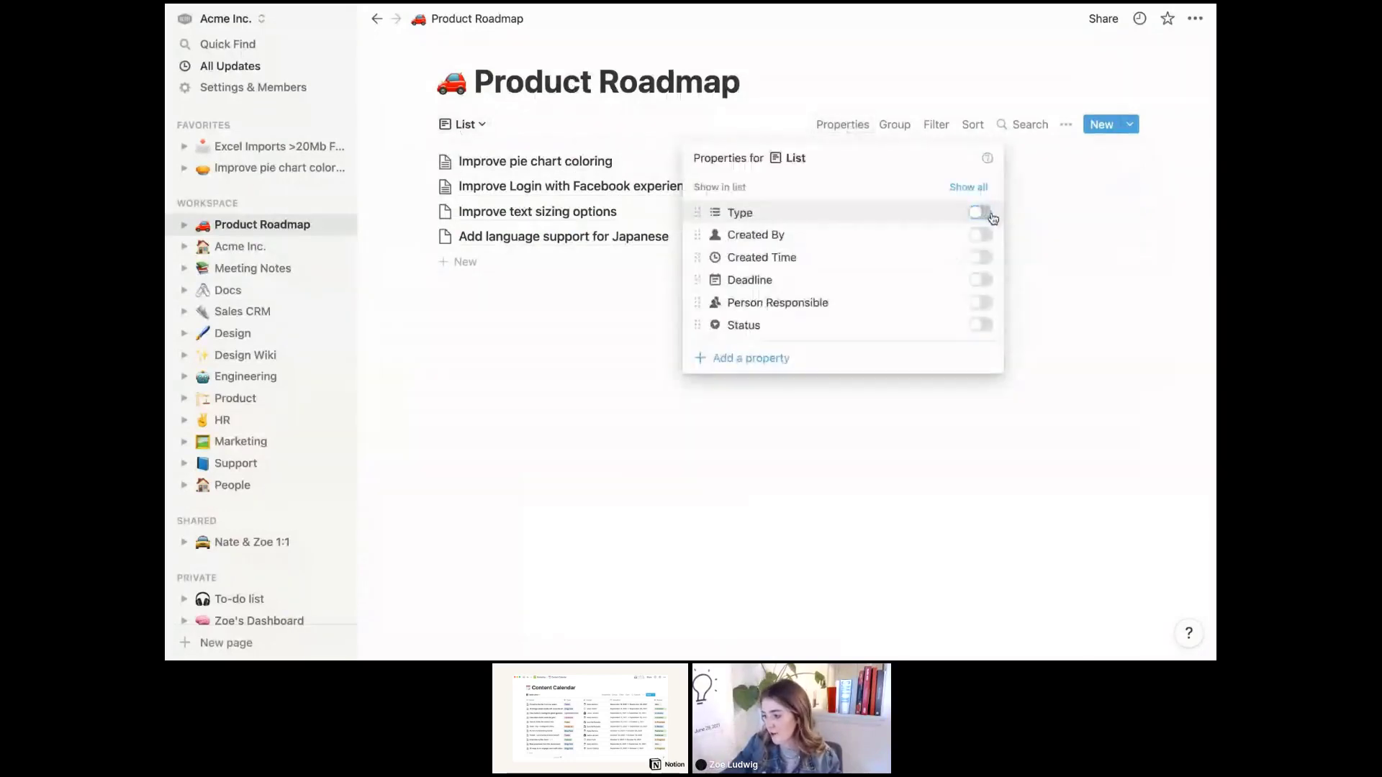
pyautogui.click(979, 280)
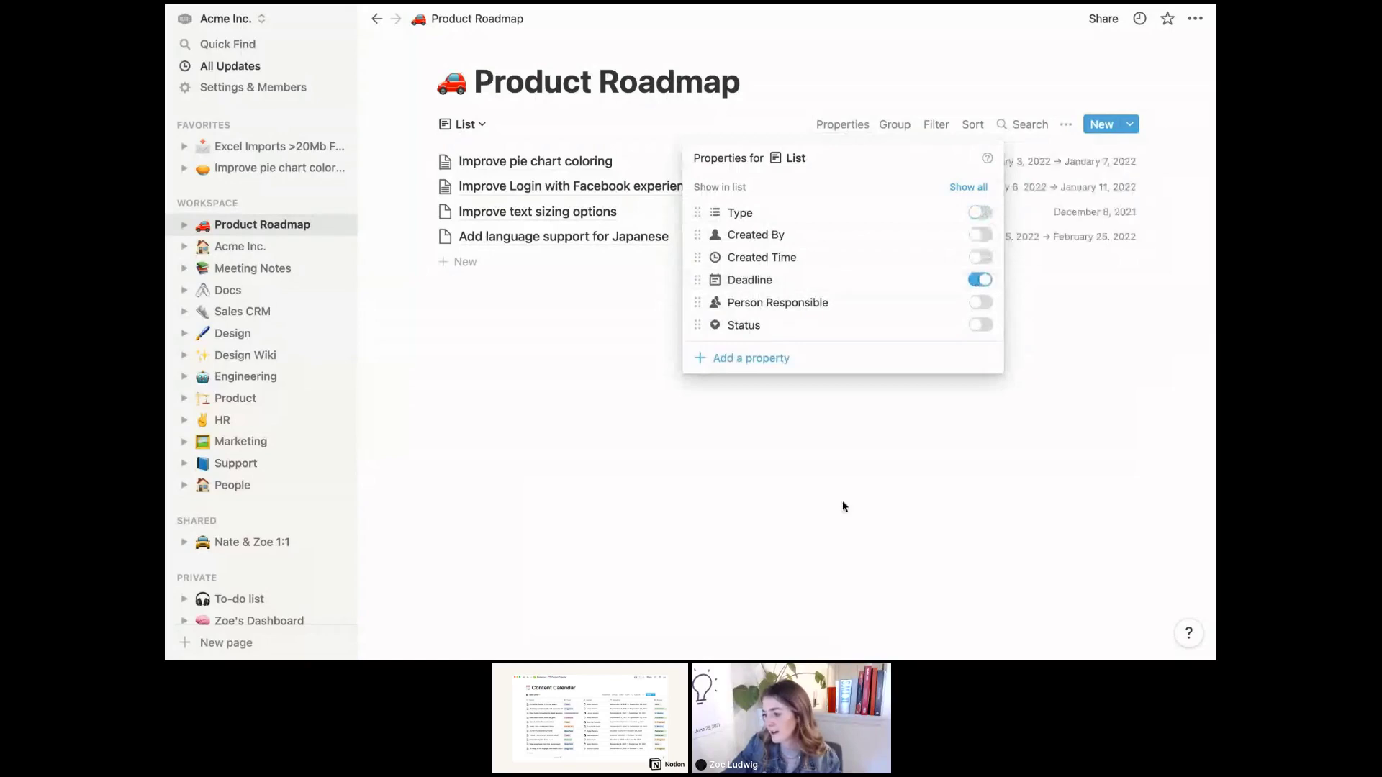
pyautogui.click(842, 500)
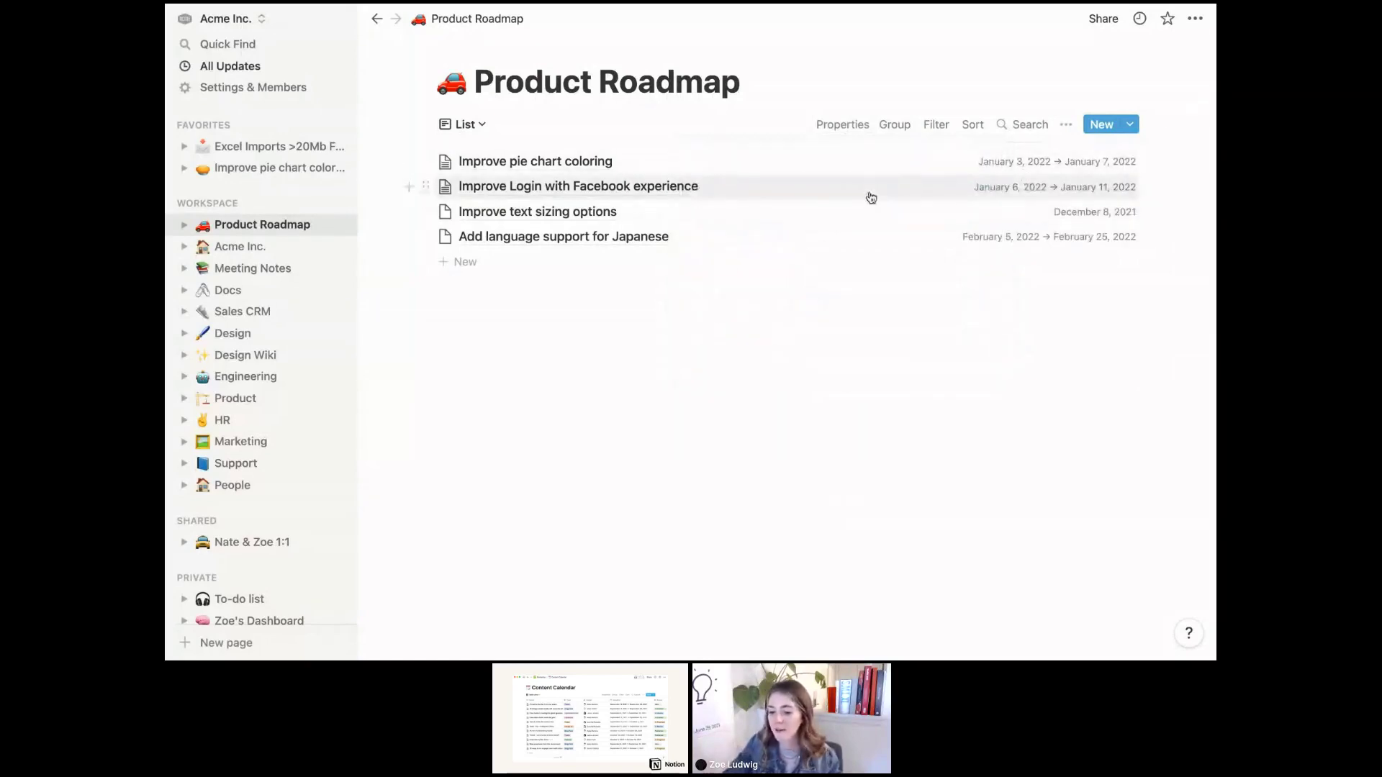
# Add a Gallery view to the Product Roadmap database
pyautogui.click(475, 126)
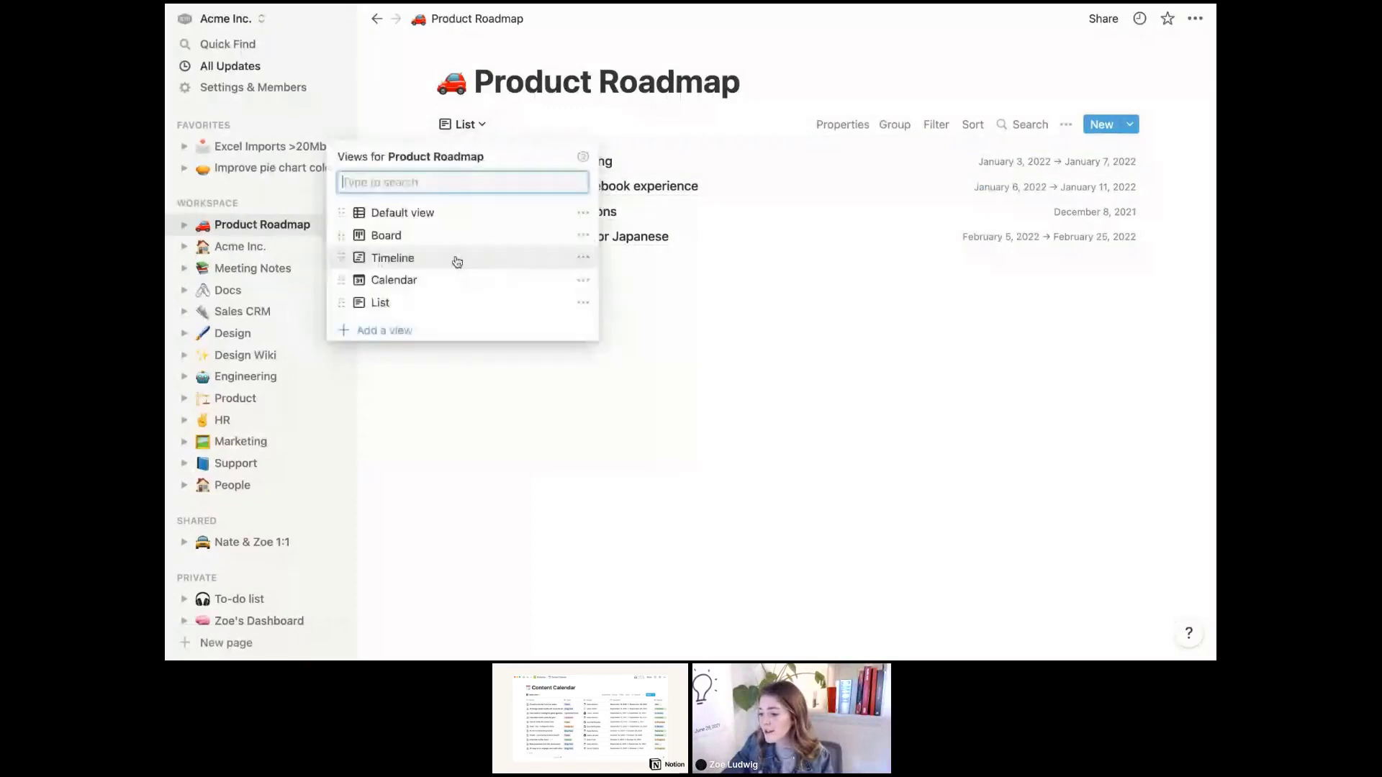
pyautogui.click(533, 331)
pyautogui.moveTo(677, 455)
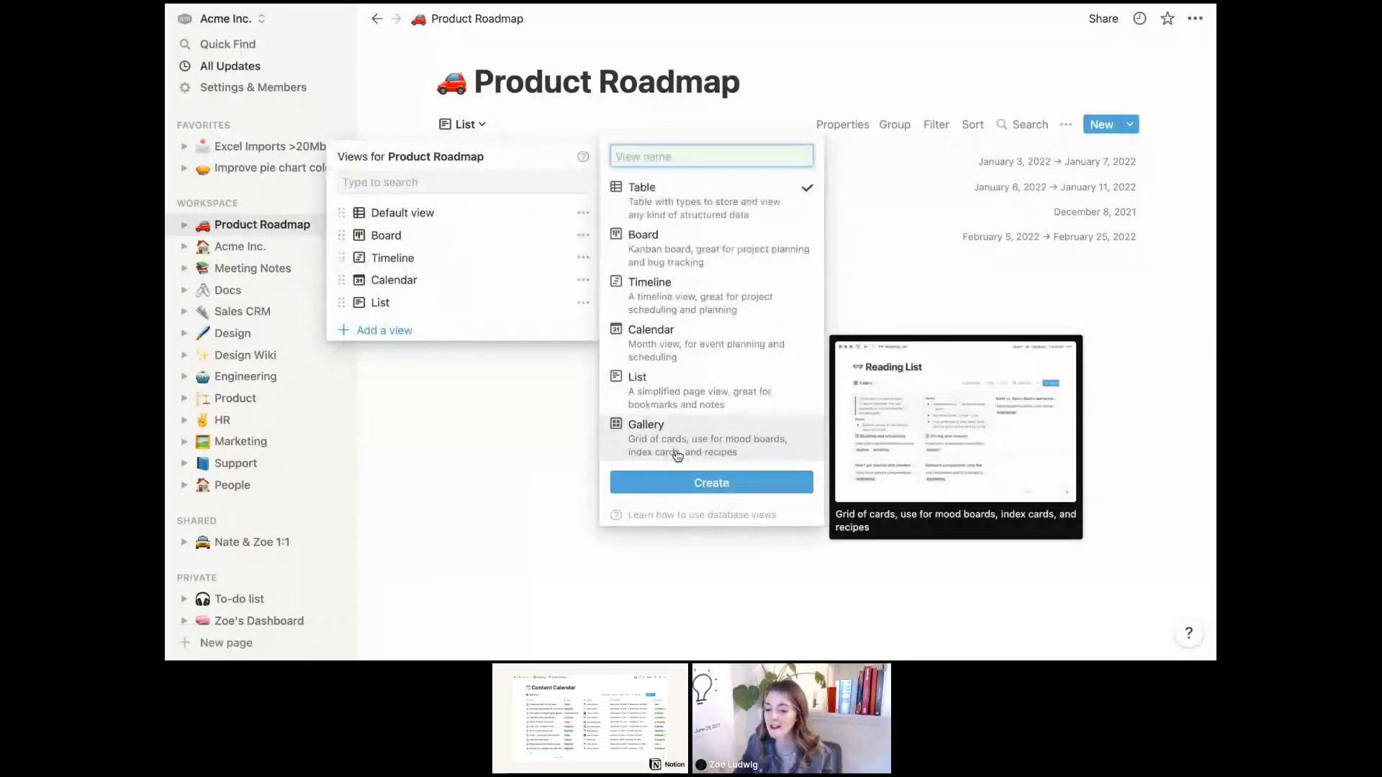
pyautogui.click(677, 455)
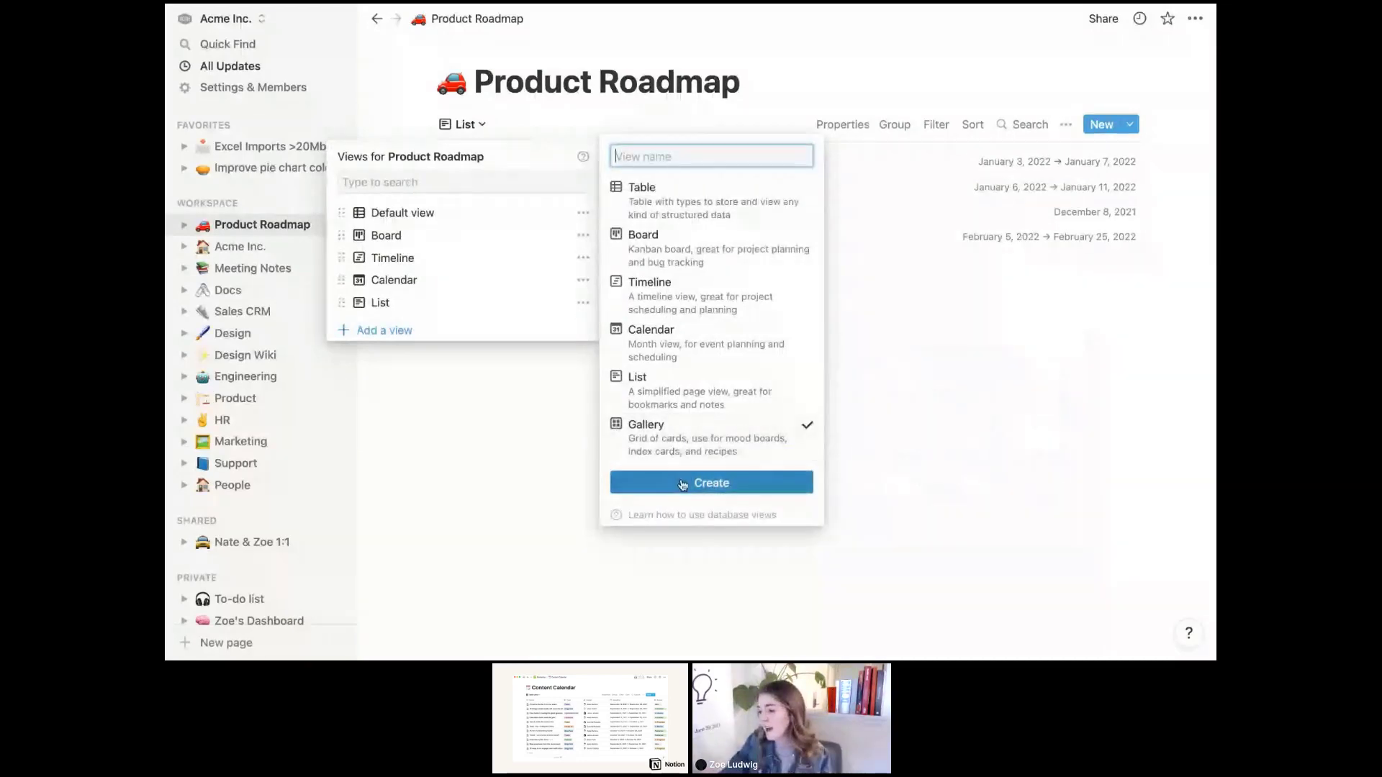
pyautogui.click(682, 484)
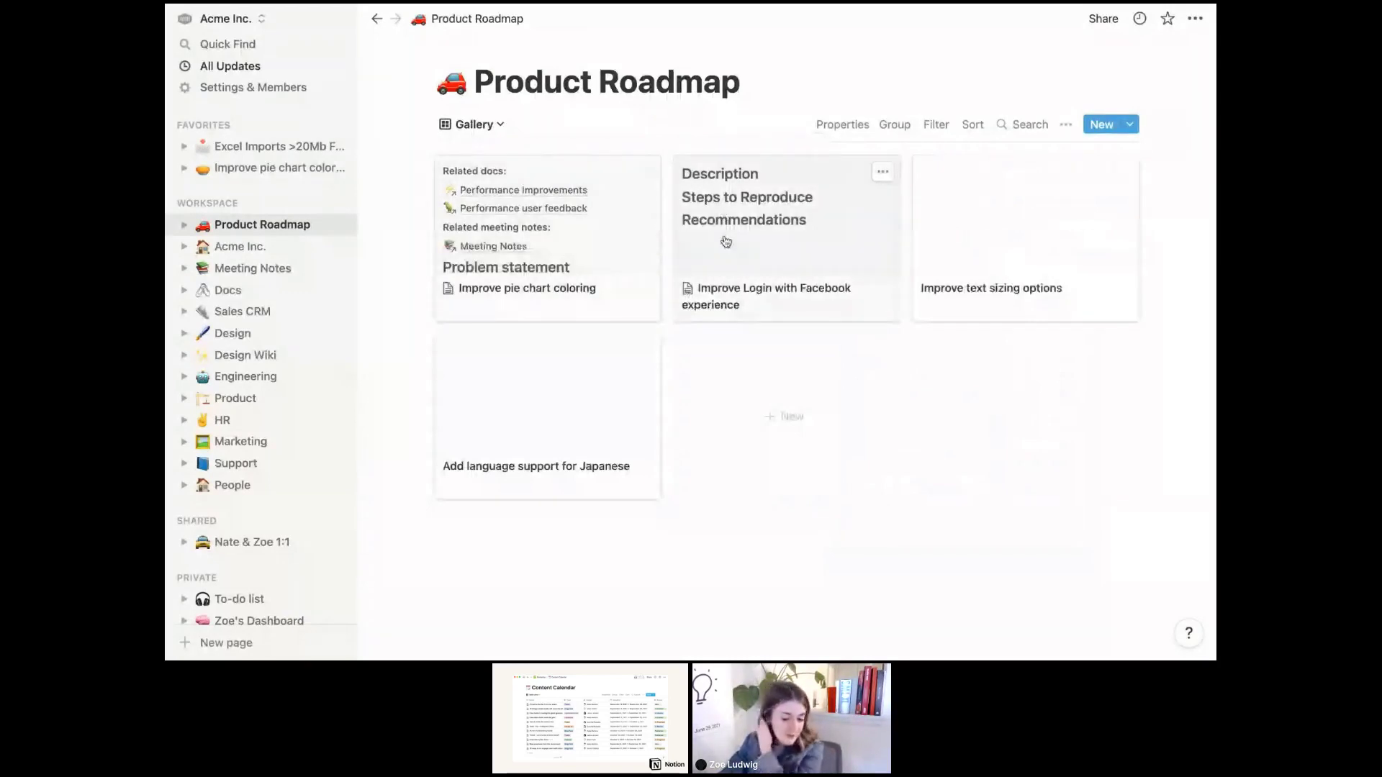
# Switch the Product Roadmap to its Default view and add a property named Meetings Associated after Created Time
pyautogui.click(487, 124)
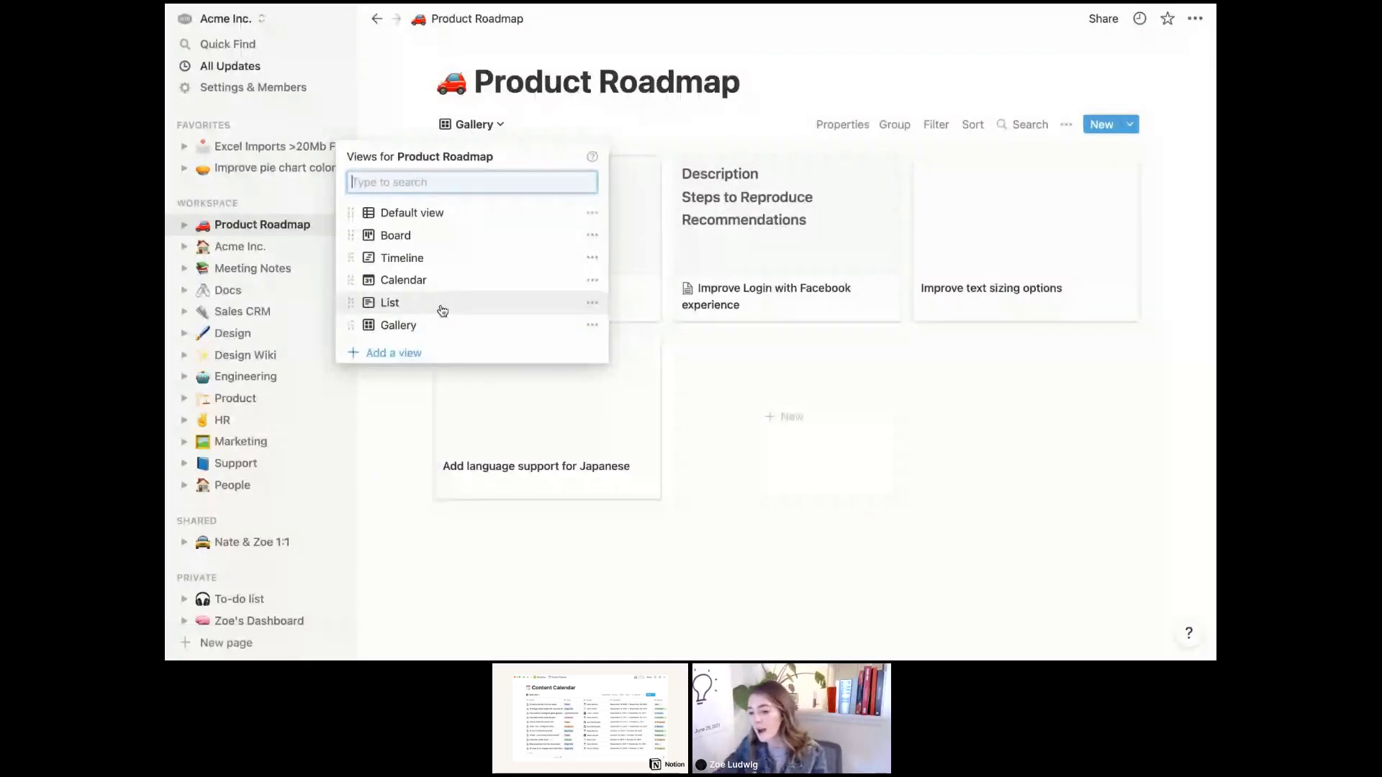
pyautogui.click(452, 213)
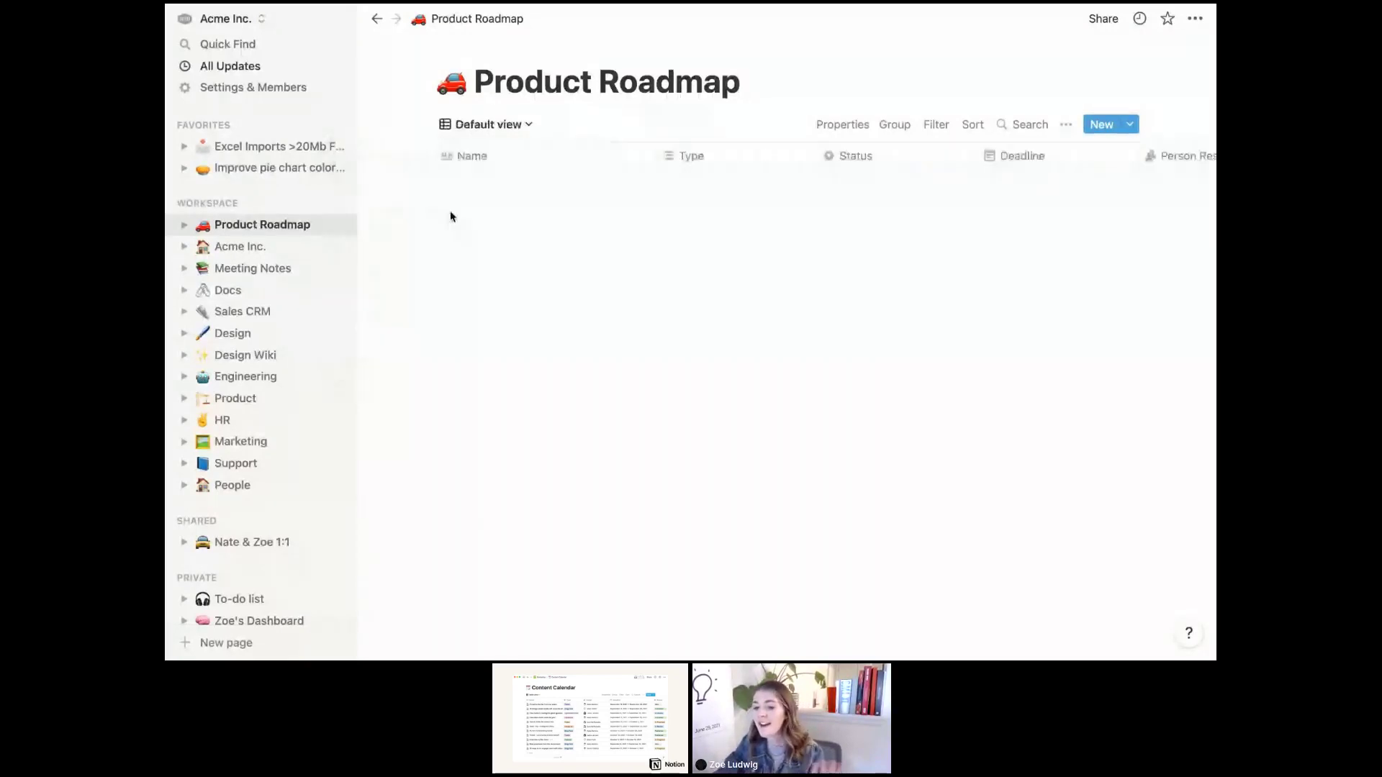
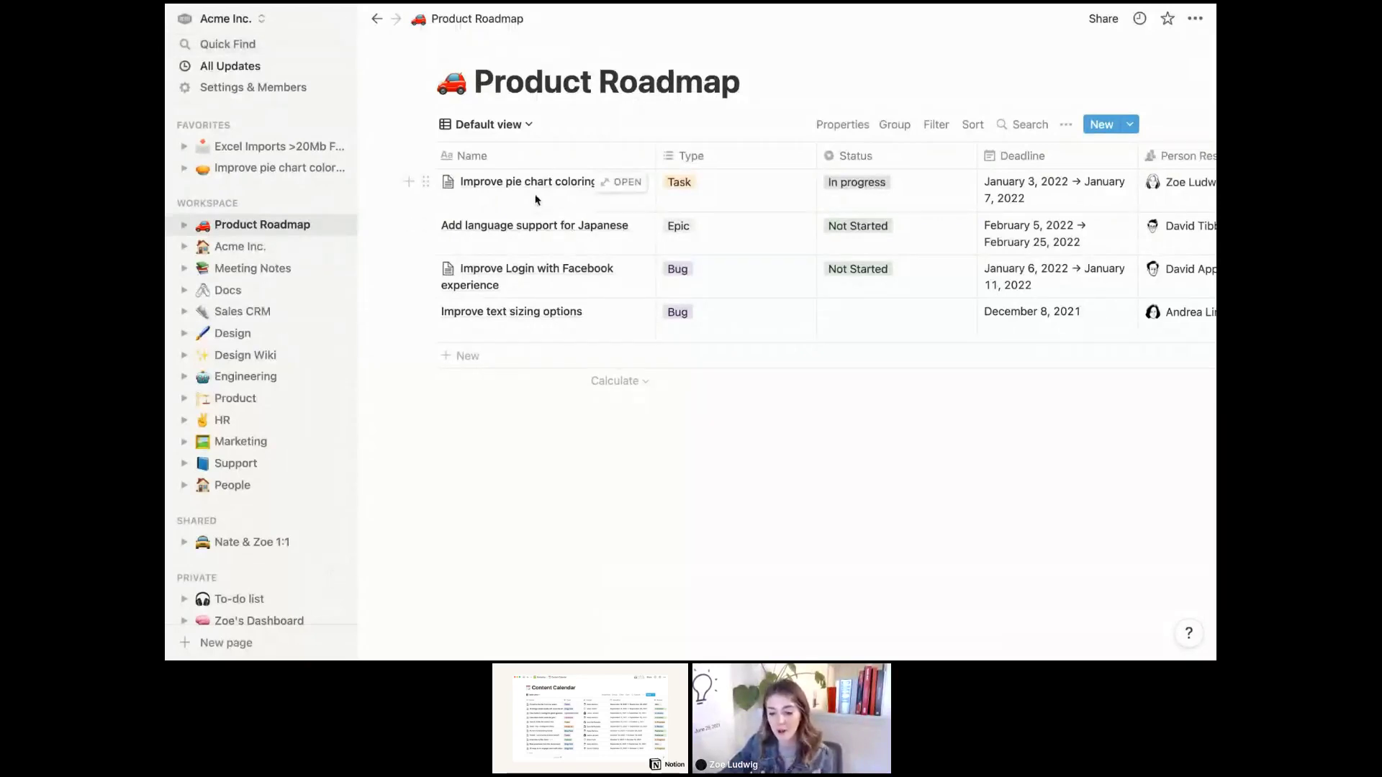
pyautogui.hscroll(2, 826, 243)
pyautogui.hscroll(5, 826, 243)
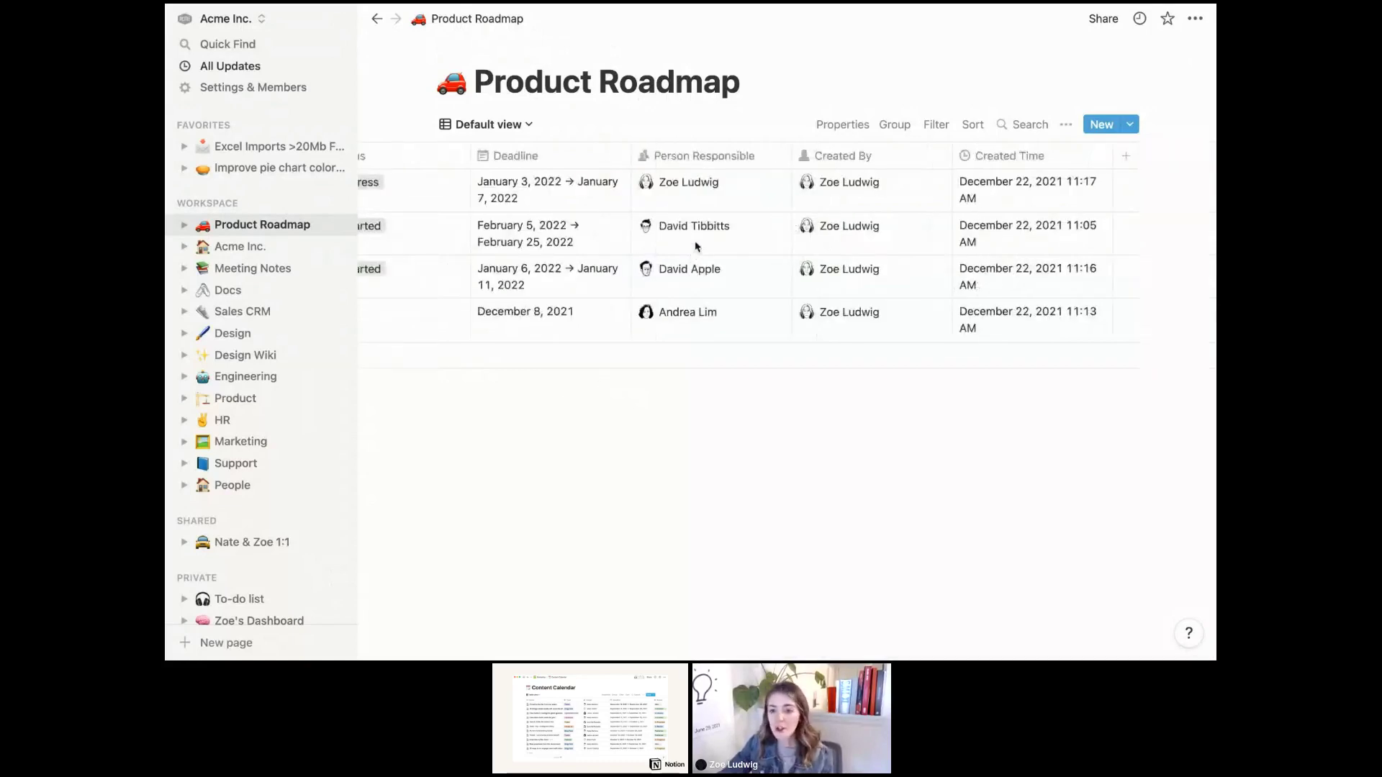
pyautogui.click(1126, 159)
pyautogui.write('M')
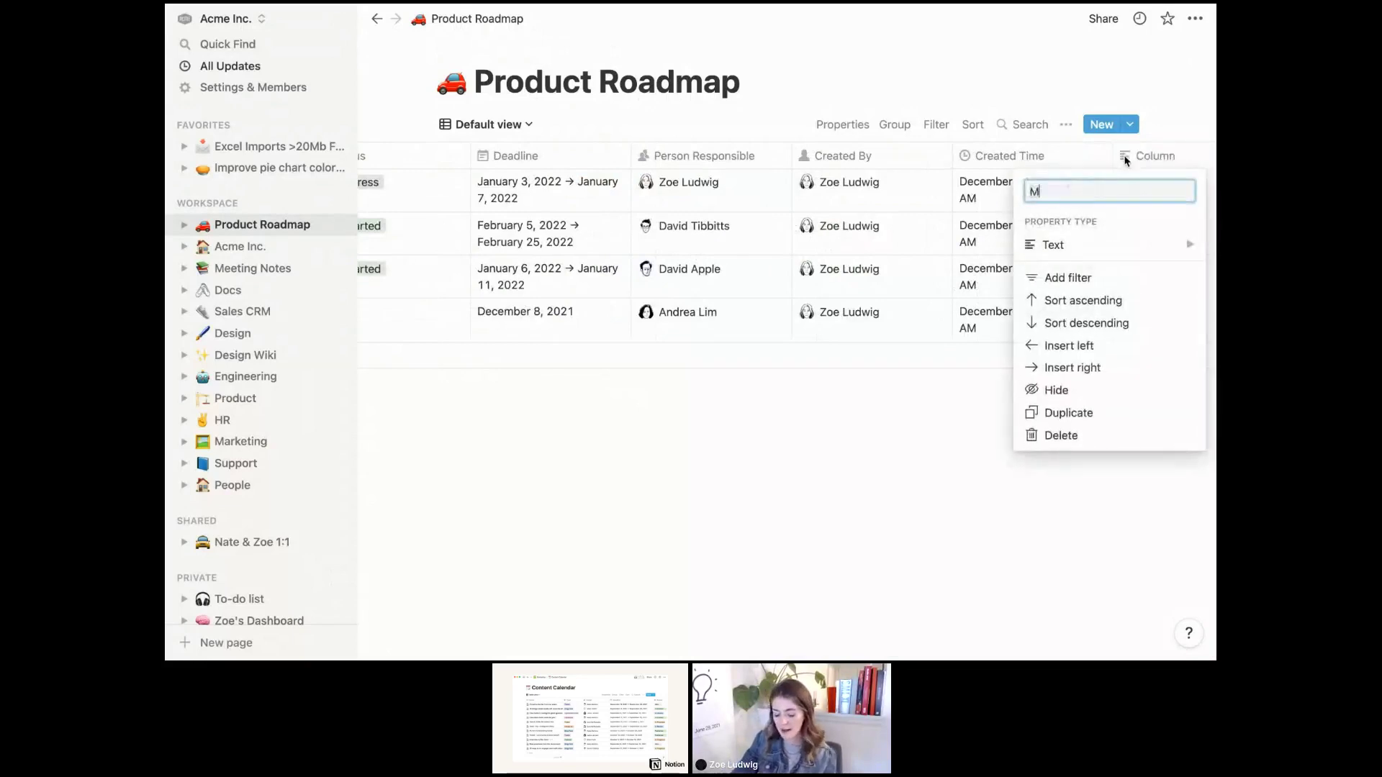
pyautogui.write('eetings Ass')
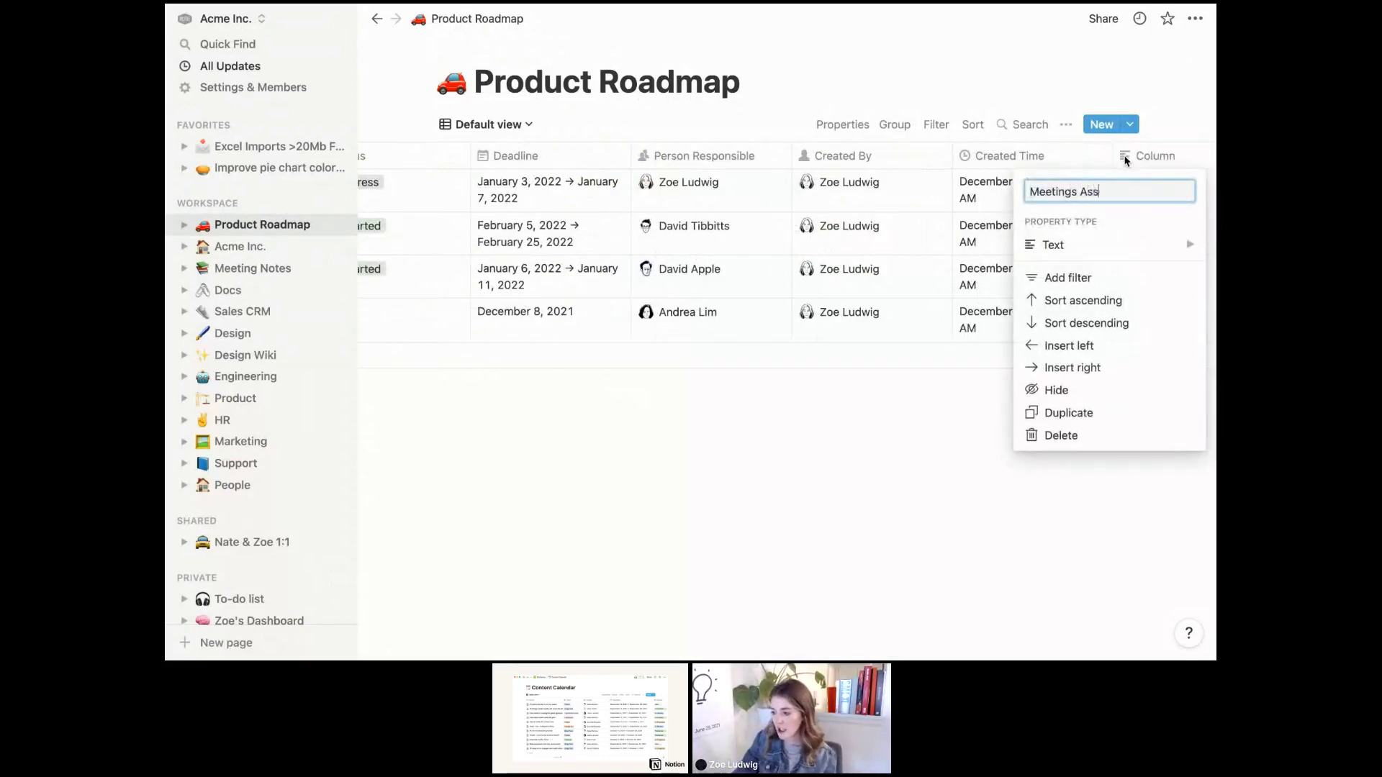
pyautogui.write('ociated')
# Make Meetings Associated a relation property linked to the workspace's top-level Meeting Notes database
pyautogui.moveTo(1137, 249)
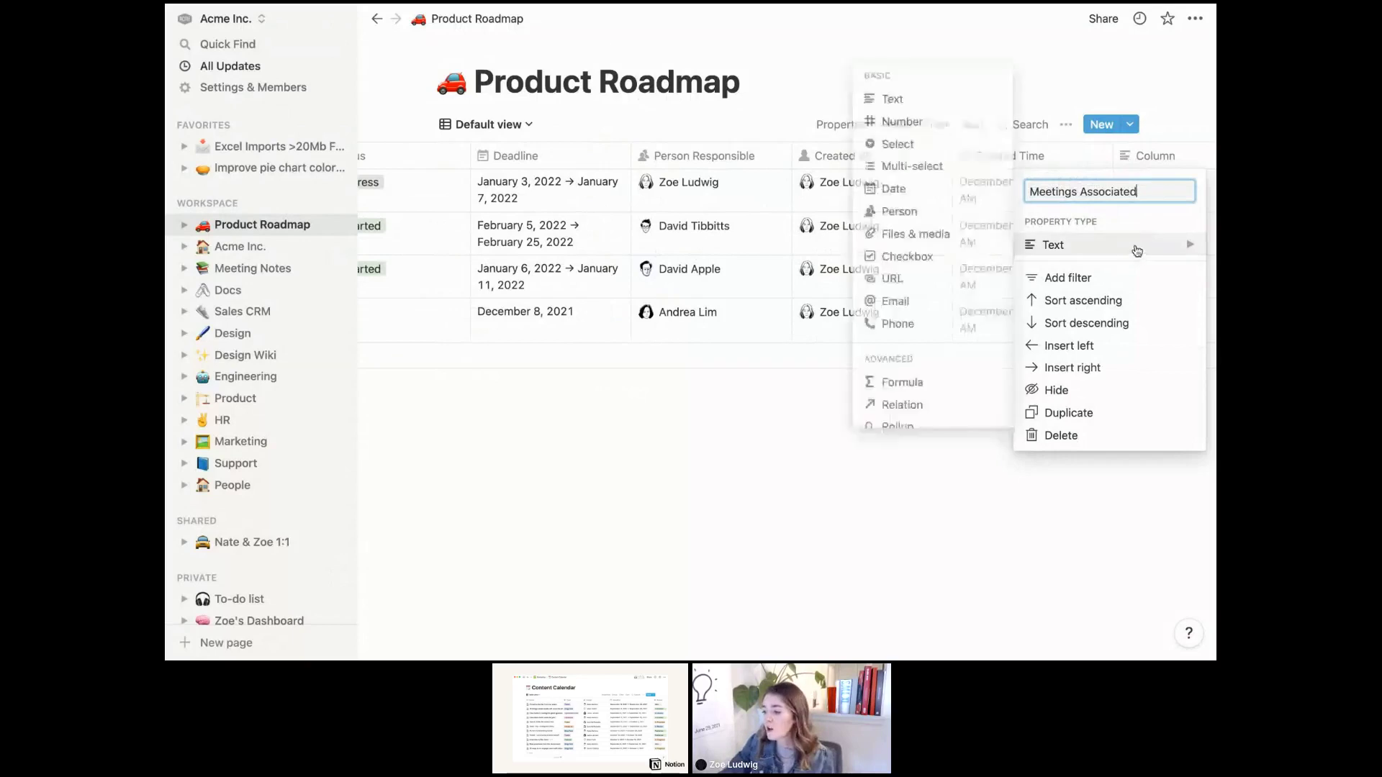
pyautogui.scroll(-3, 904, 256)
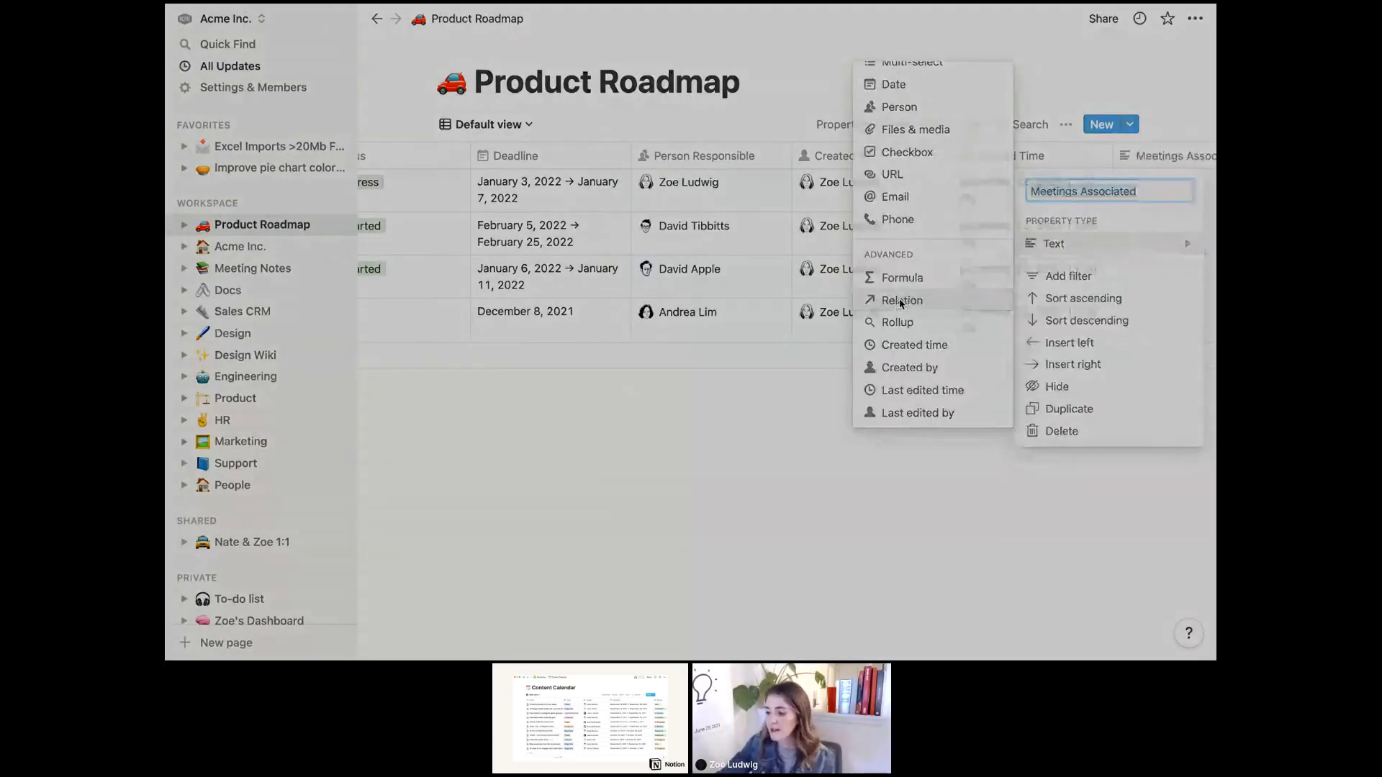
pyautogui.click(900, 301)
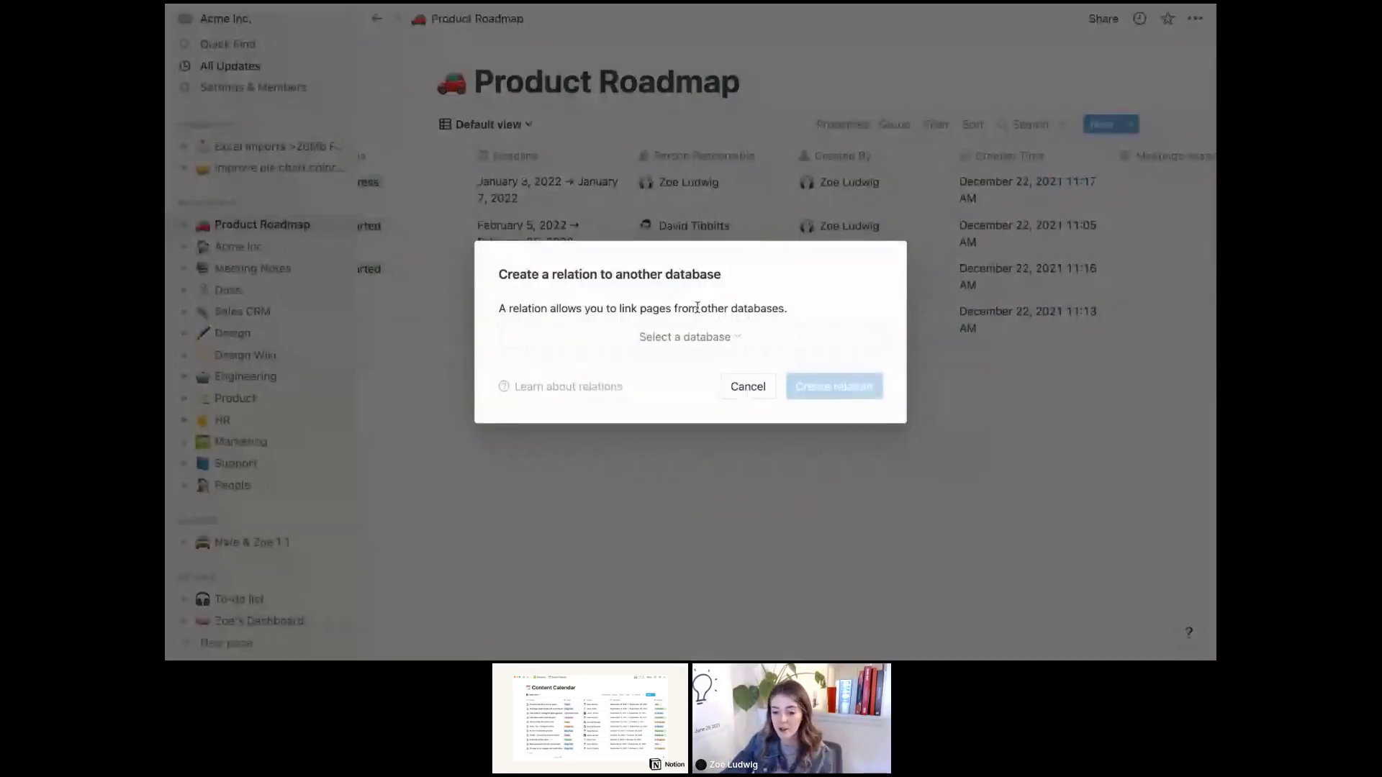
pyautogui.click(674, 340)
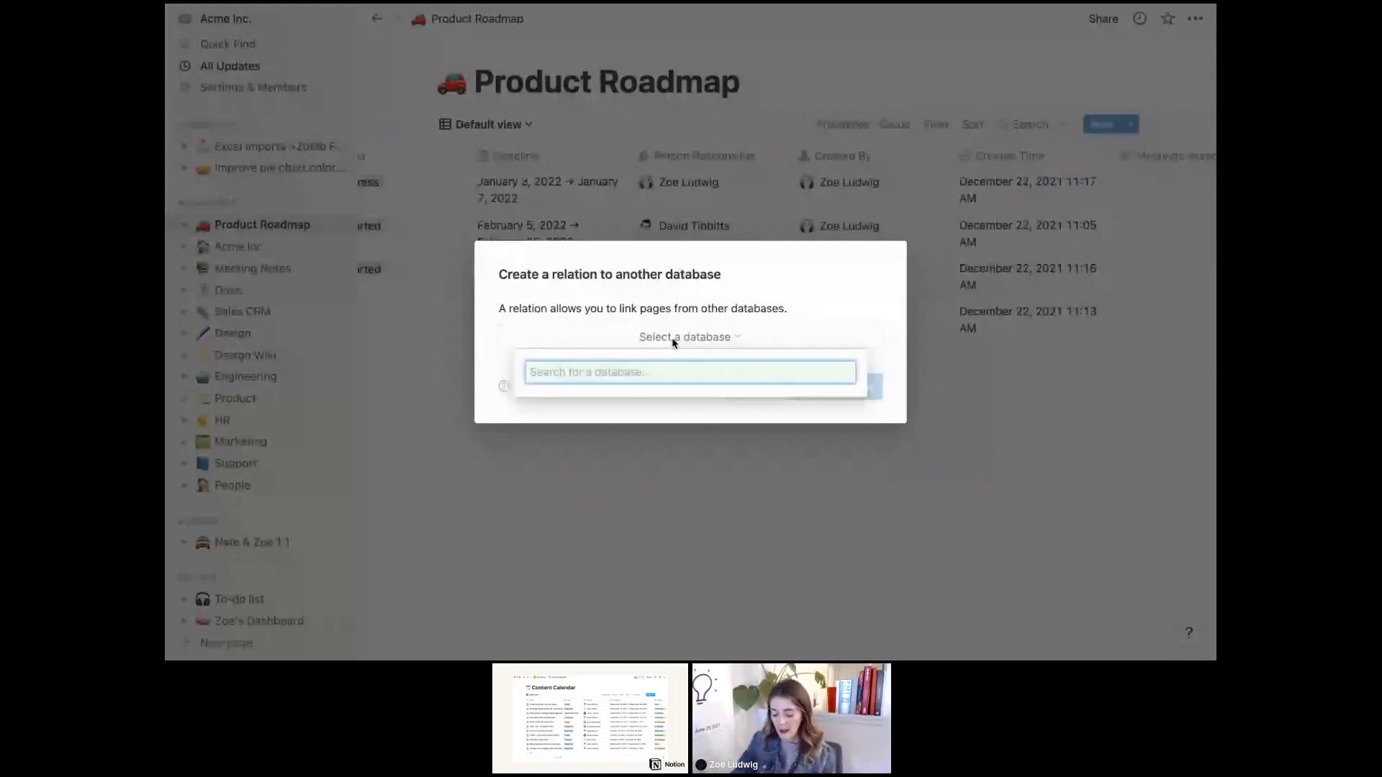
pyautogui.write('meeting notes')
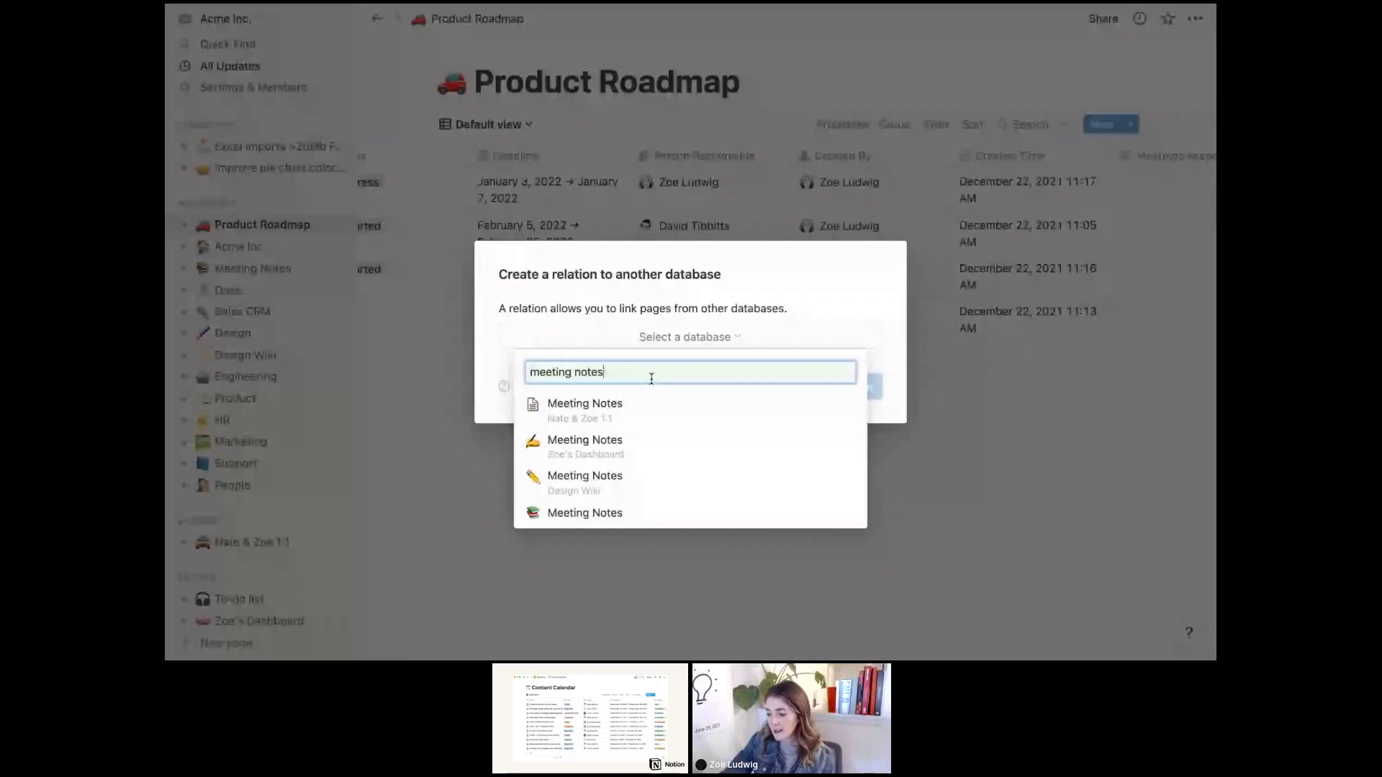
pyautogui.click(652, 437)
pyautogui.click(841, 389)
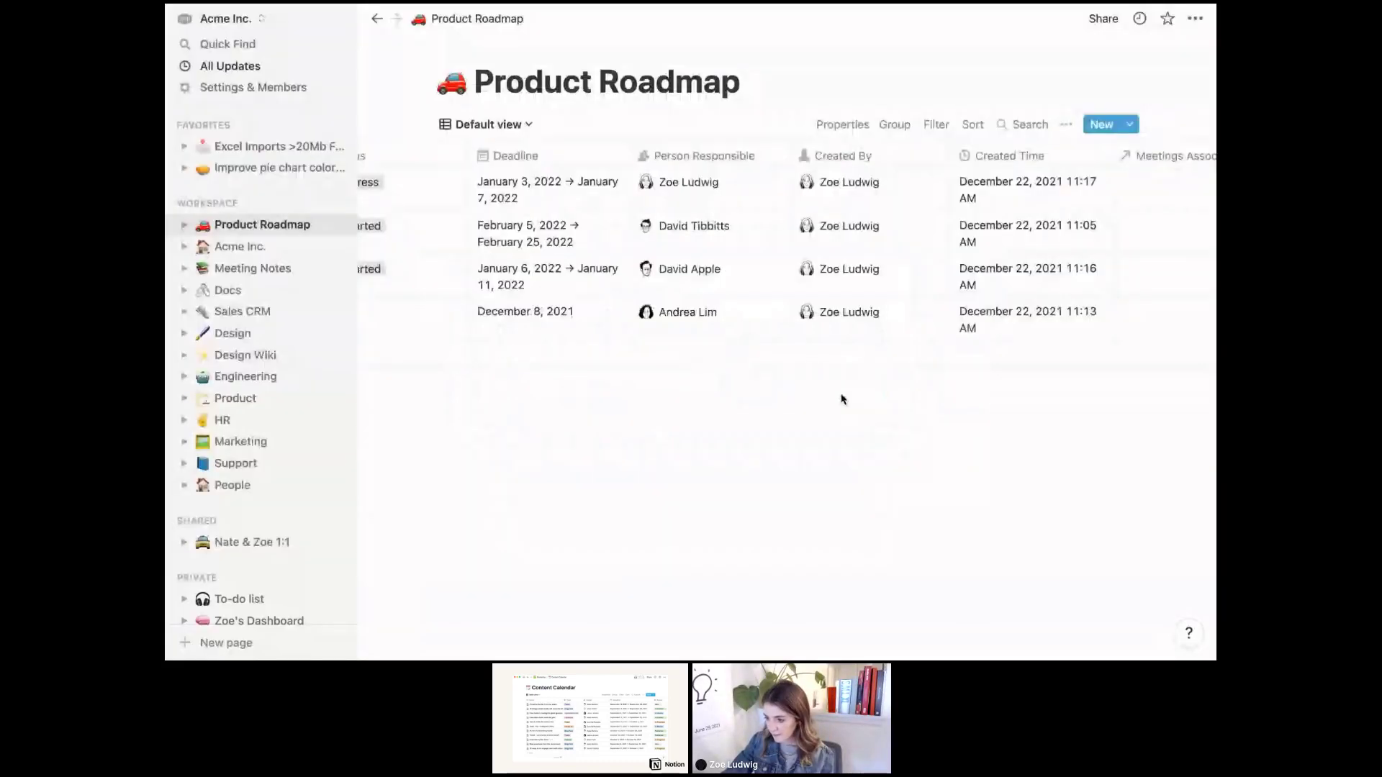
# Move the Meetings Associated column between the Name and Type columns
pyautogui.hscroll(-5, 834, 211)
pyautogui.hscroll(5, 833, 212)
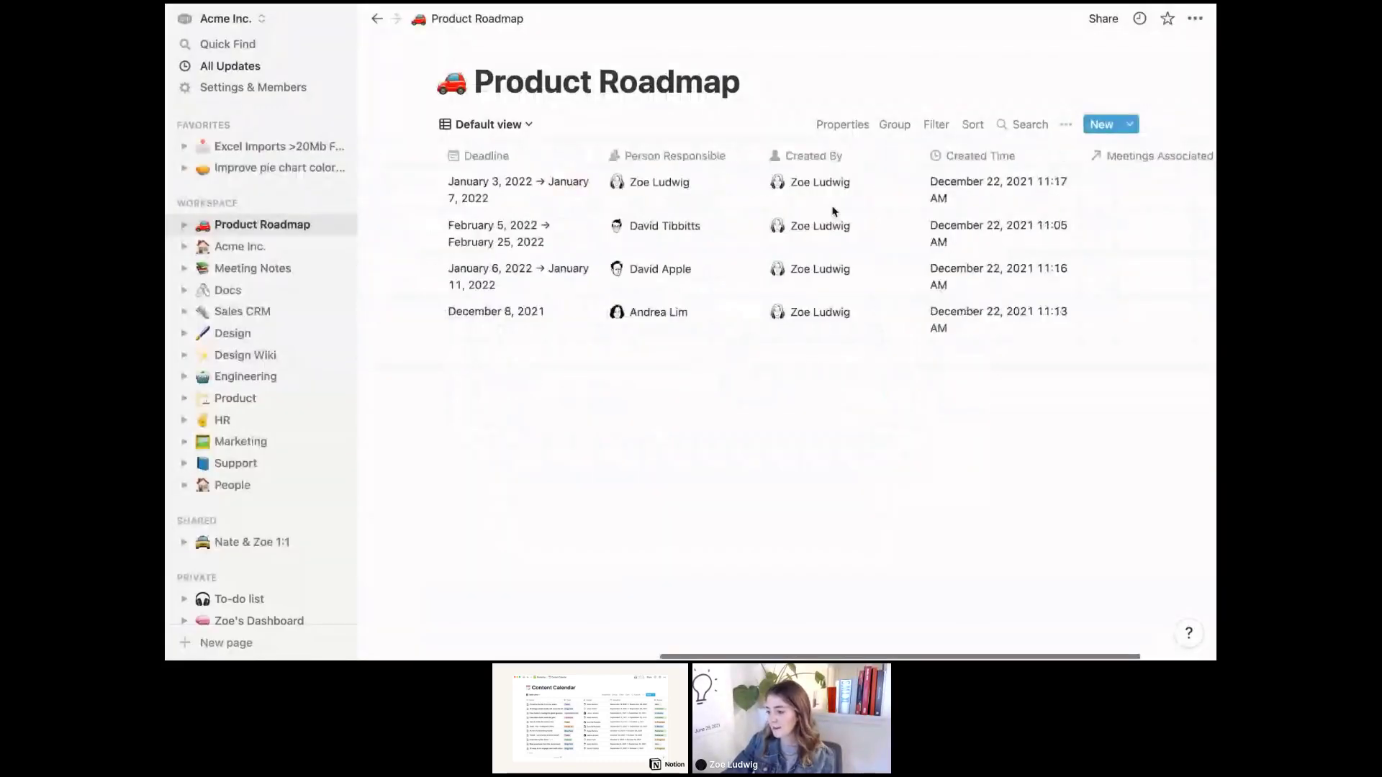
pyautogui.hscroll(3, 914, 187)
pyautogui.moveTo(1000, 162); pyautogui.dragTo(721, 156)
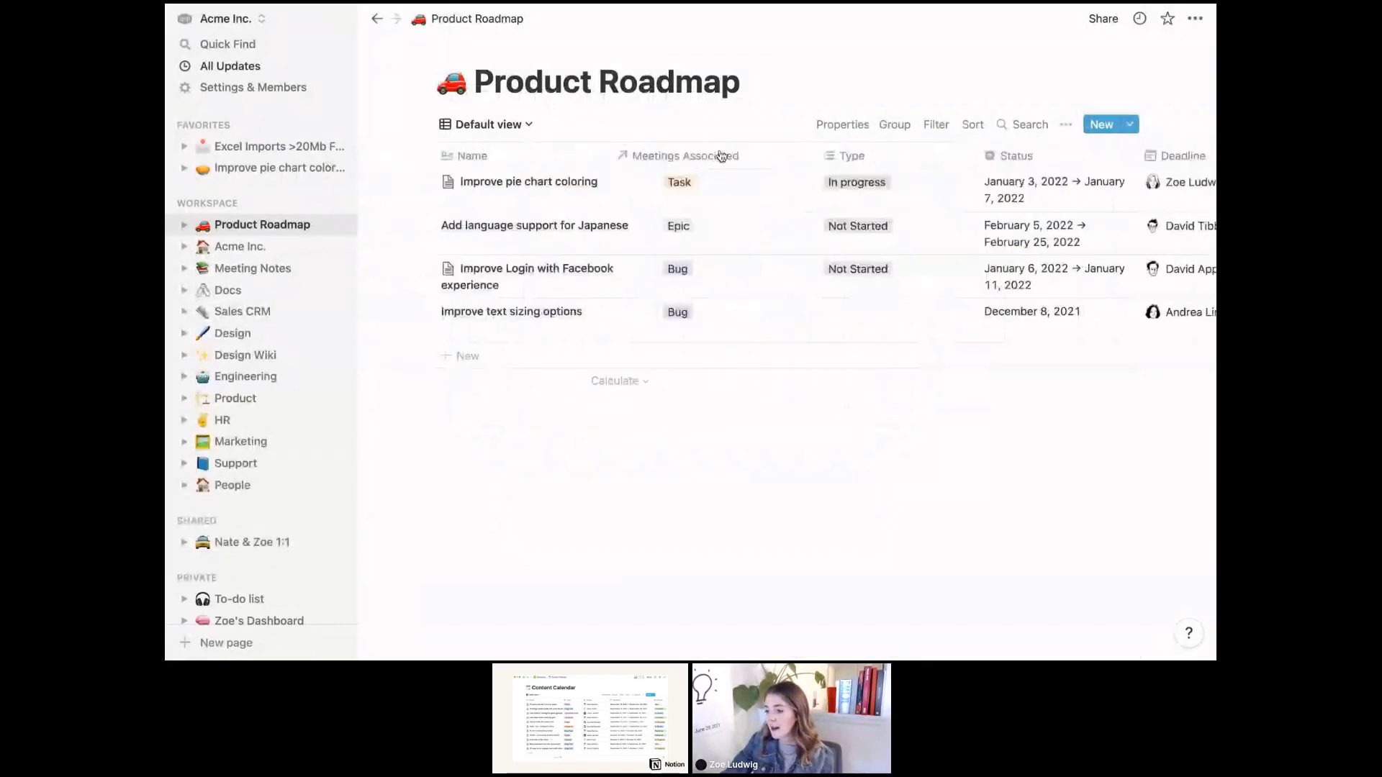
# Link the Sprint 28 planning meeting to the Improve pie chart coloring item
pyautogui.click(714, 189)
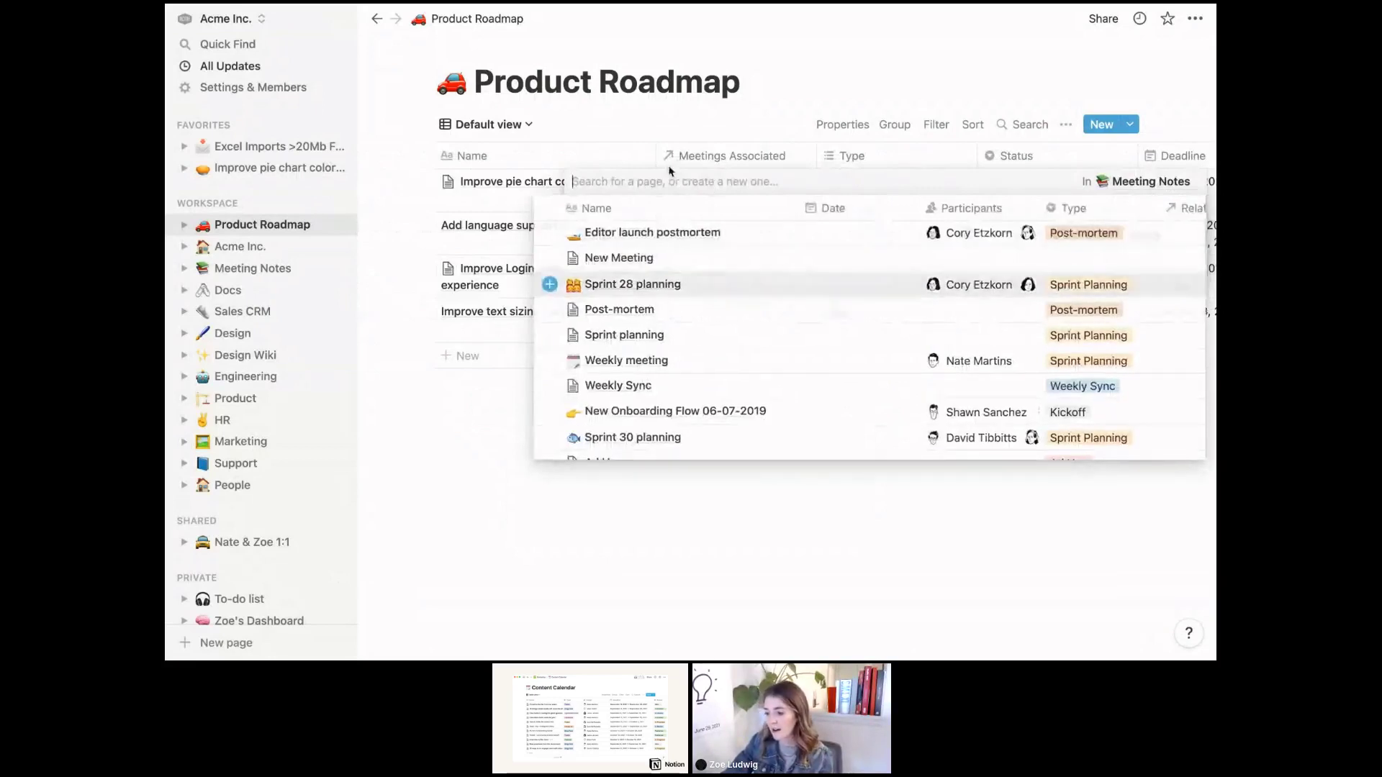
pyautogui.press('Return')
pyautogui.press('Escape')
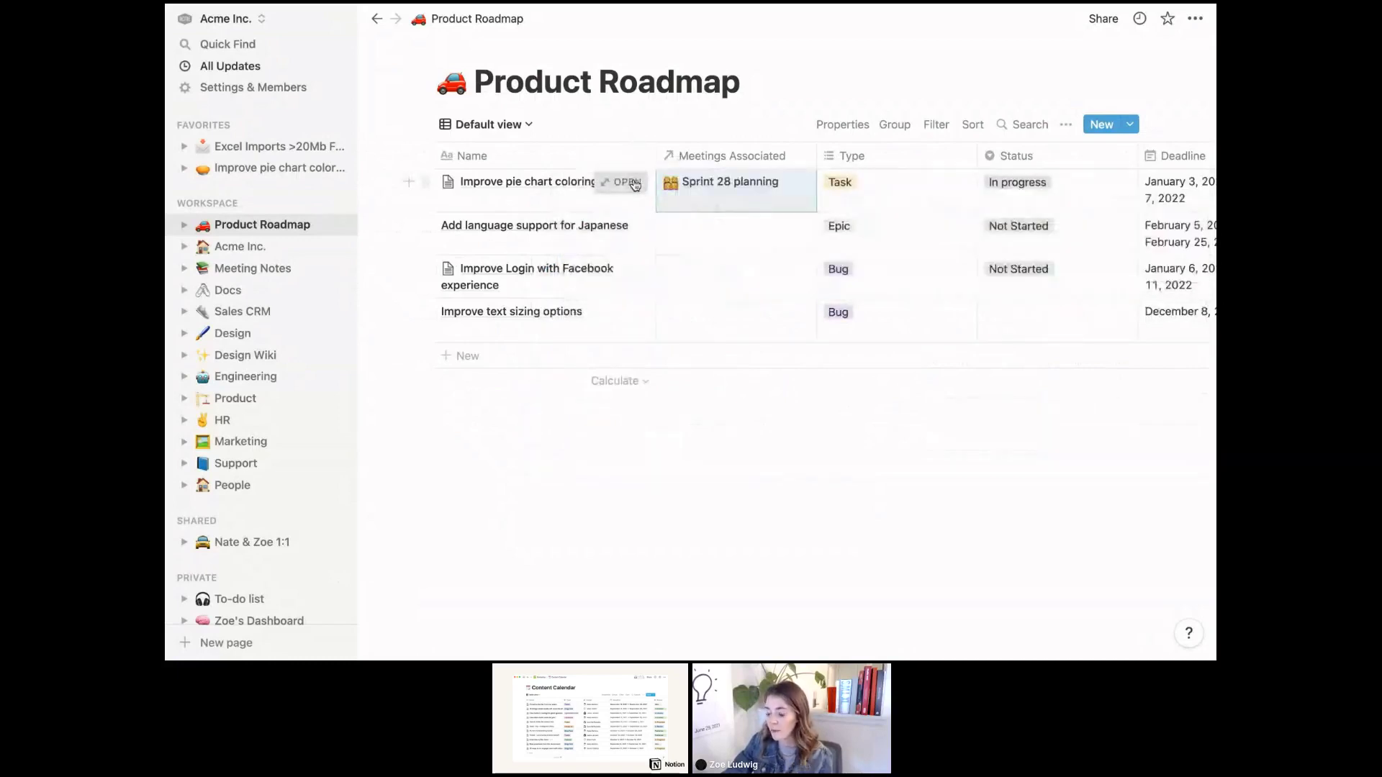
# Inspect the Sprint 28 planning page linked from Improve pie chart coloring, and the meetings available to Add language support for Japanese
pyautogui.click(624, 183)
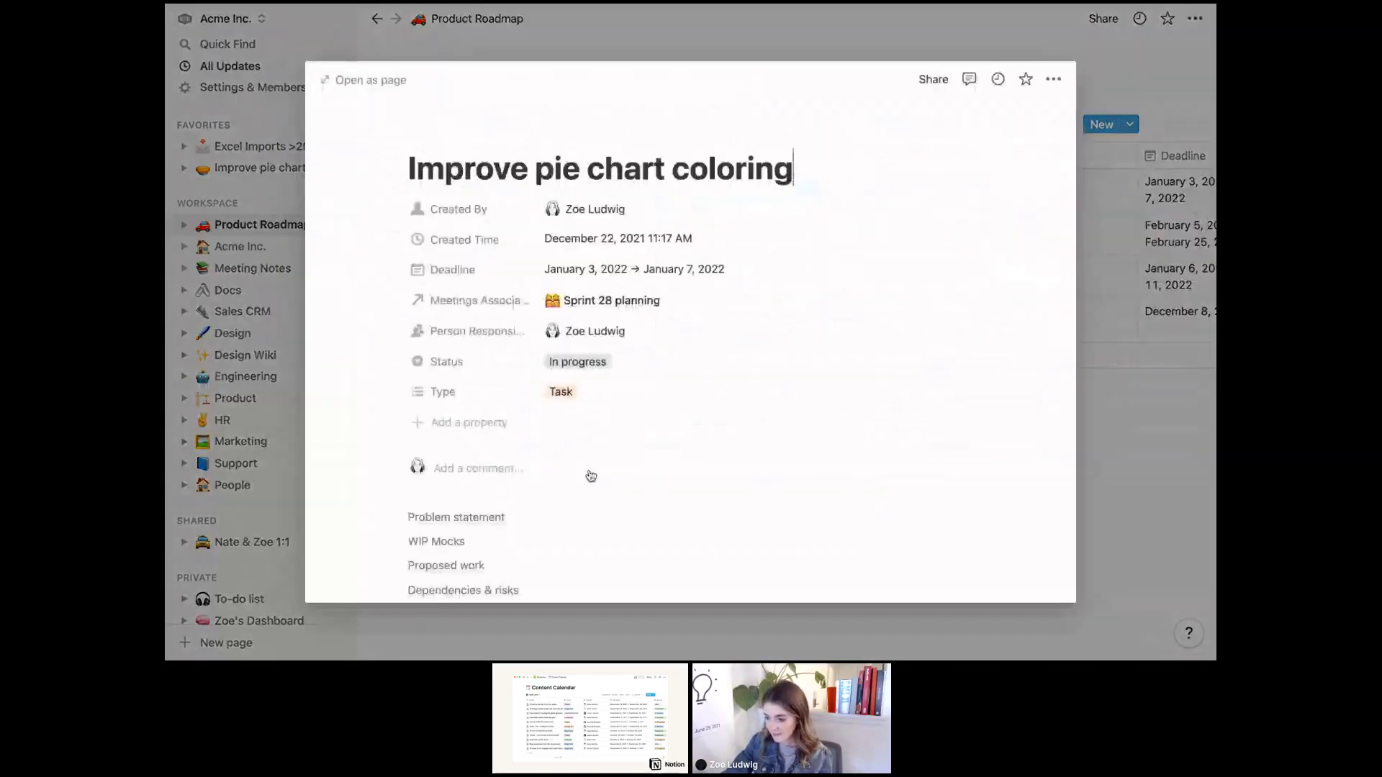
pyautogui.scroll(-1, 590, 475)
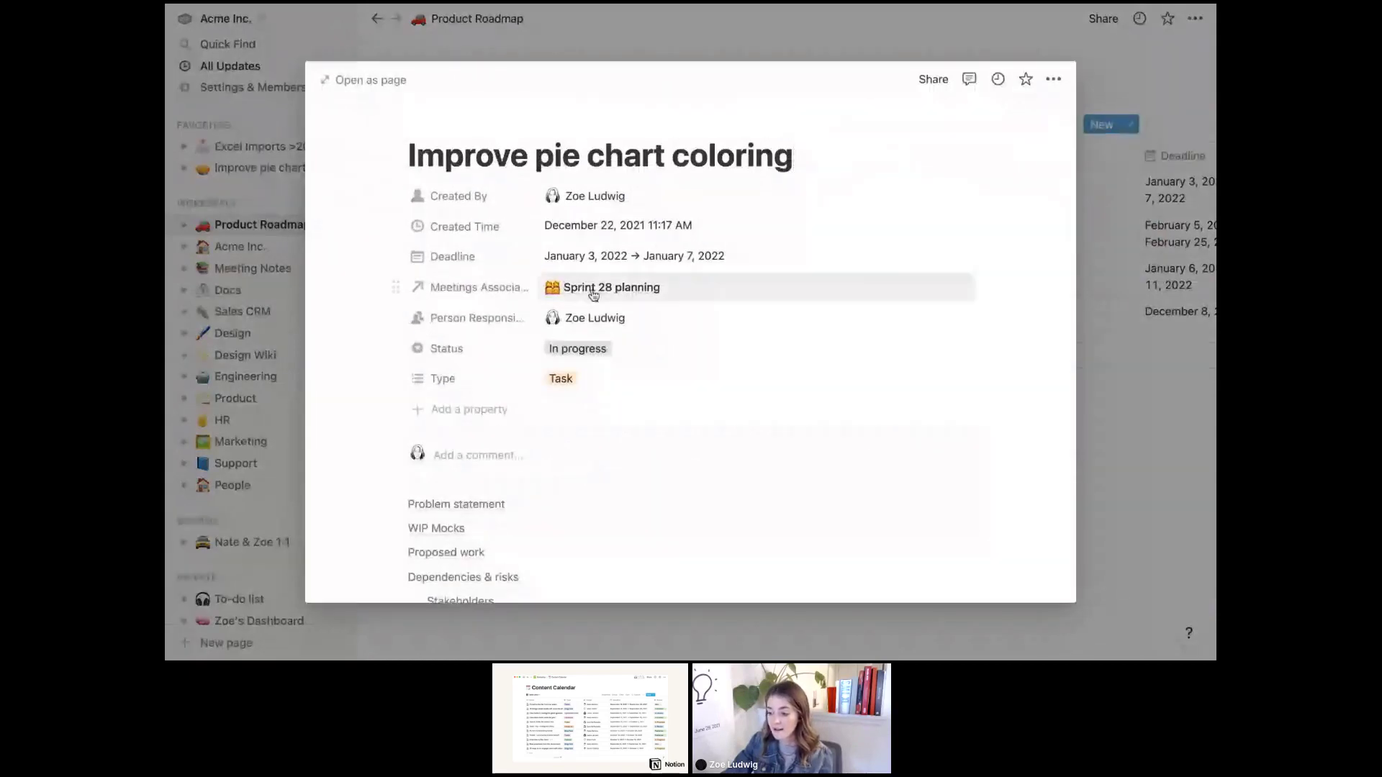
pyautogui.click(594, 295)
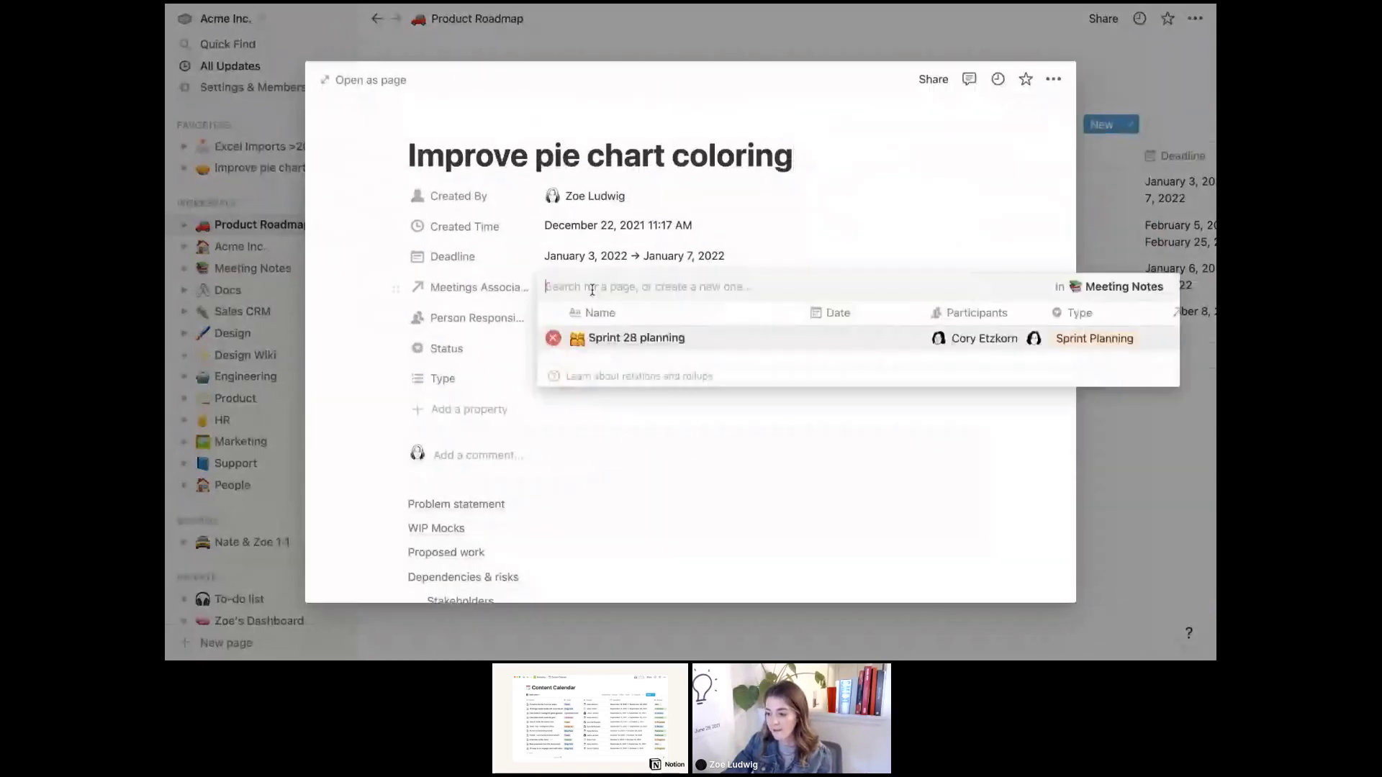
pyautogui.click(625, 345)
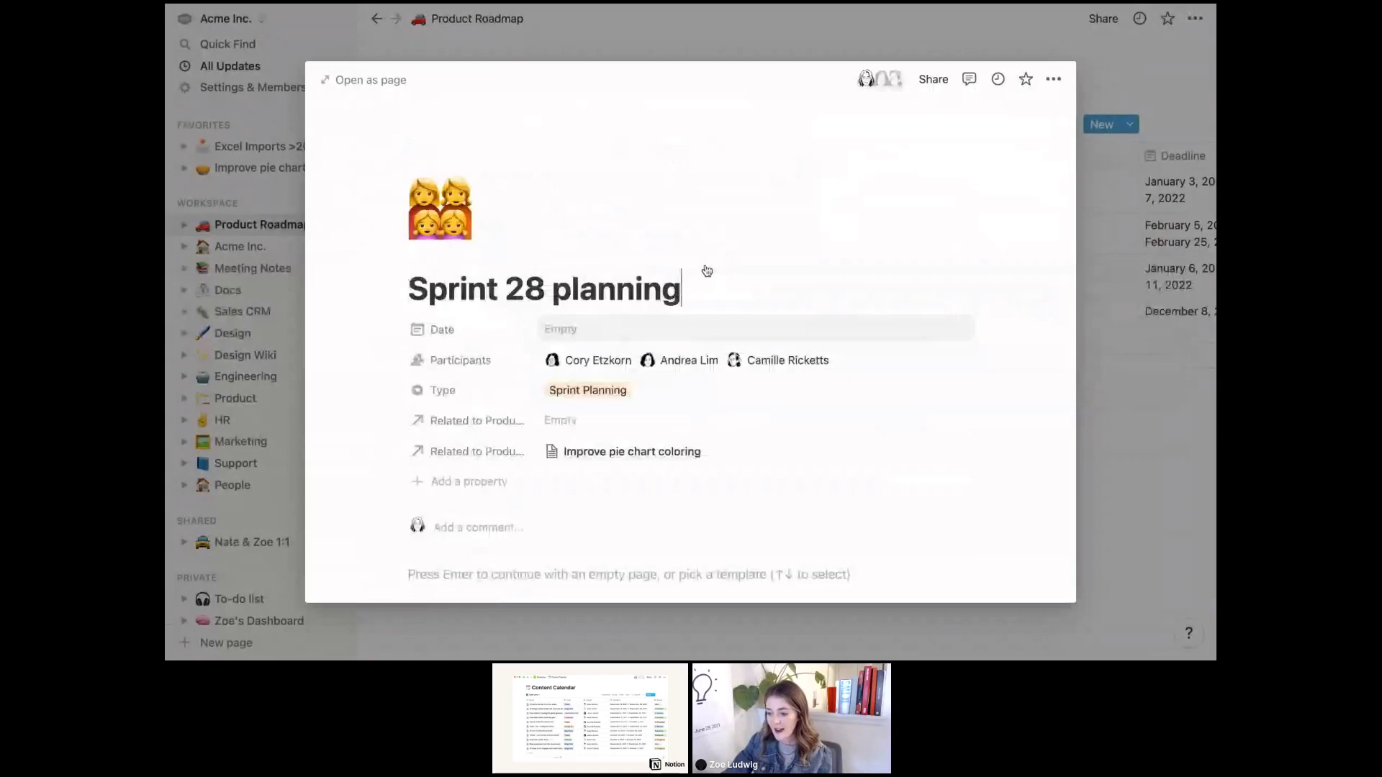
pyautogui.scroll(-4, 705, 483)
pyautogui.scroll(4, 705, 484)
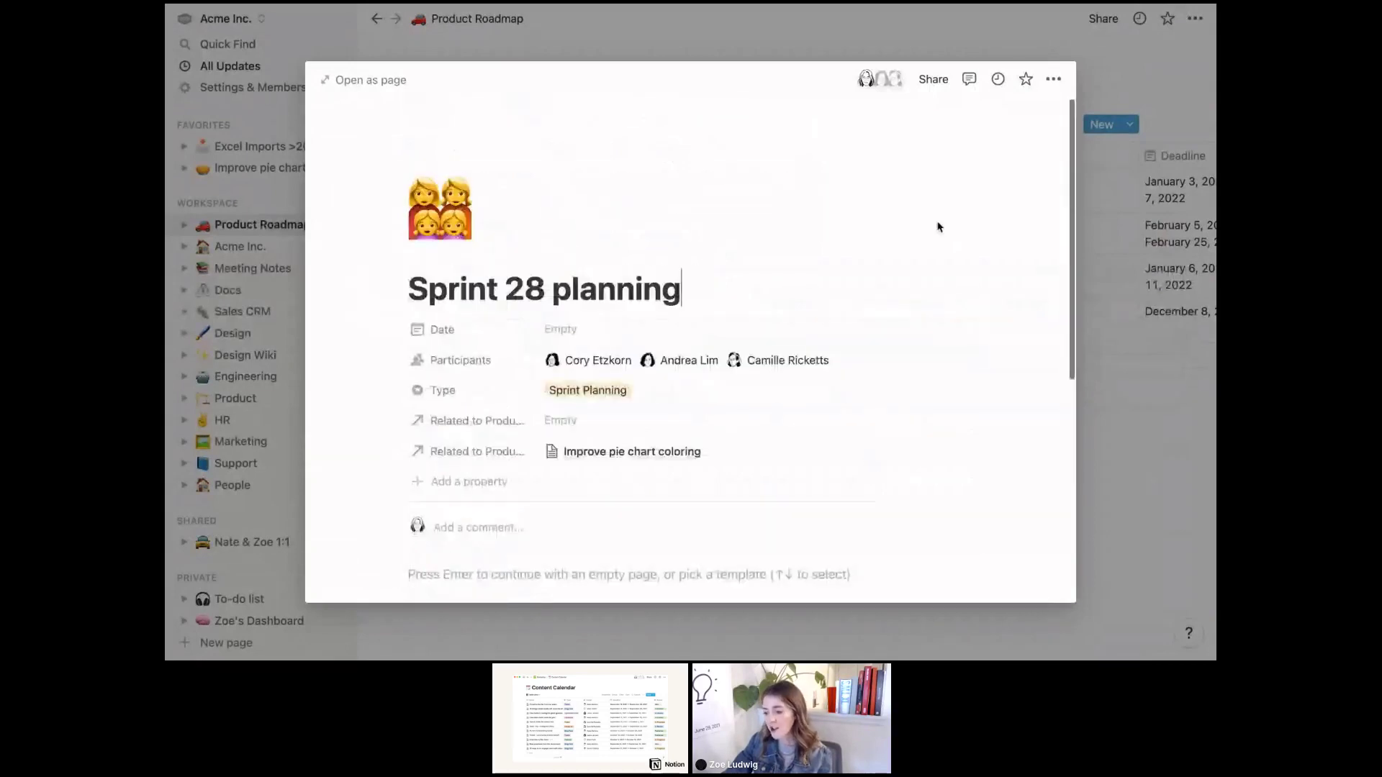
pyautogui.press('Escape')
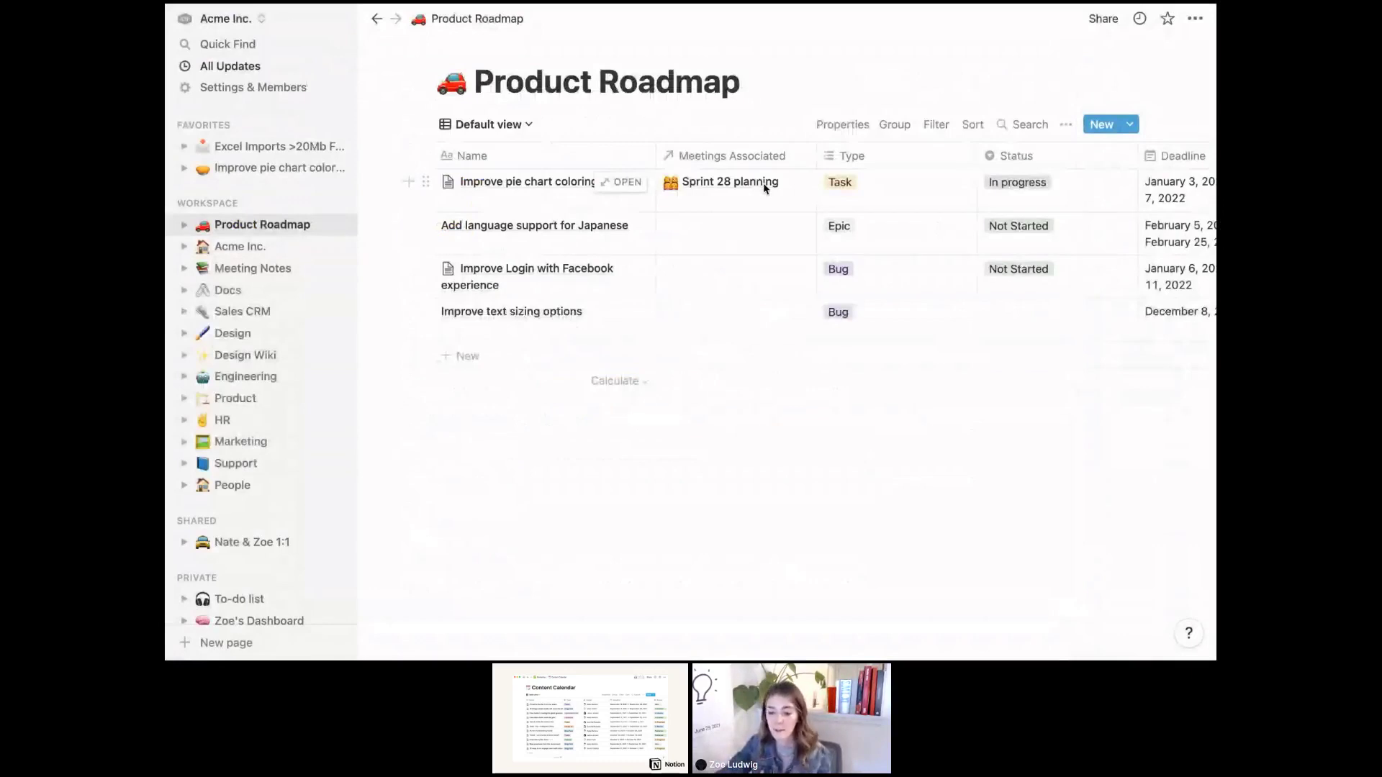
pyautogui.click(755, 226)
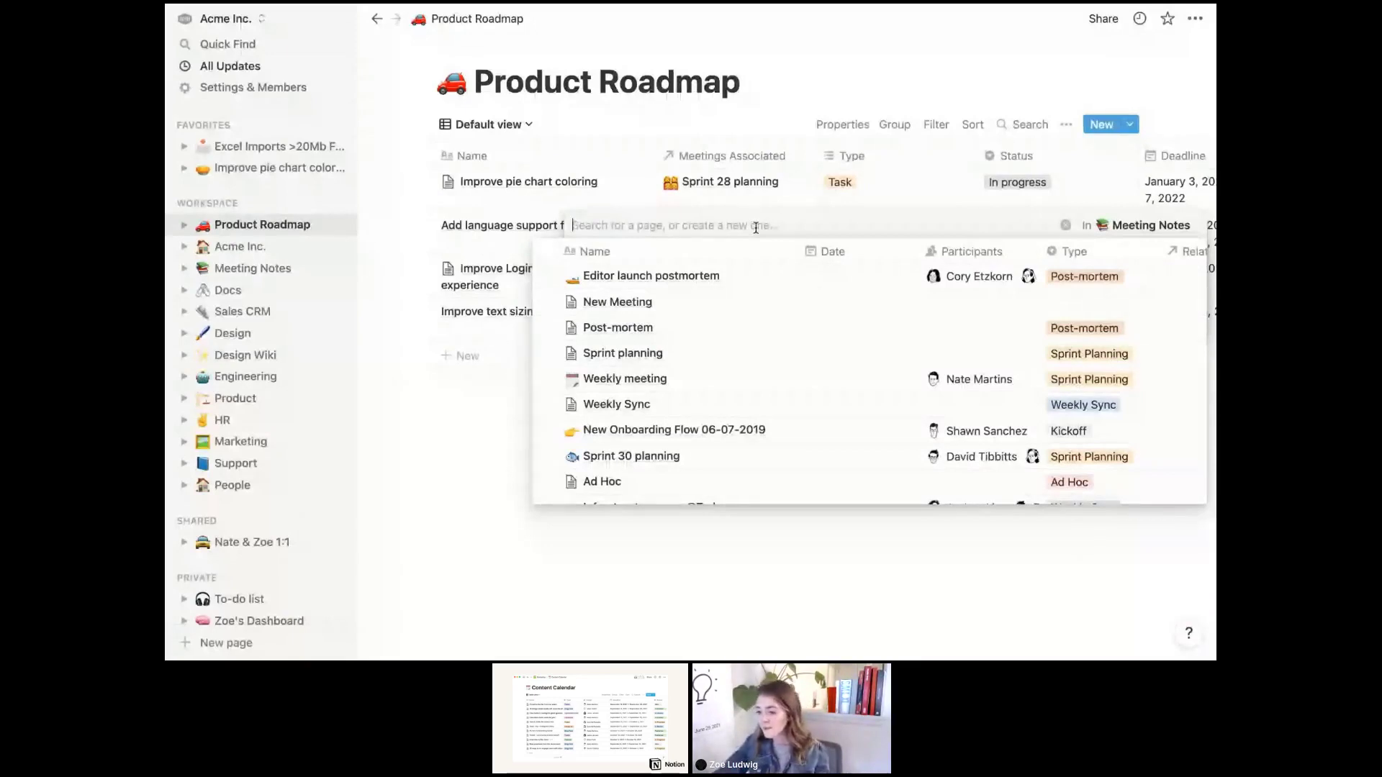
pyautogui.click(695, 113)
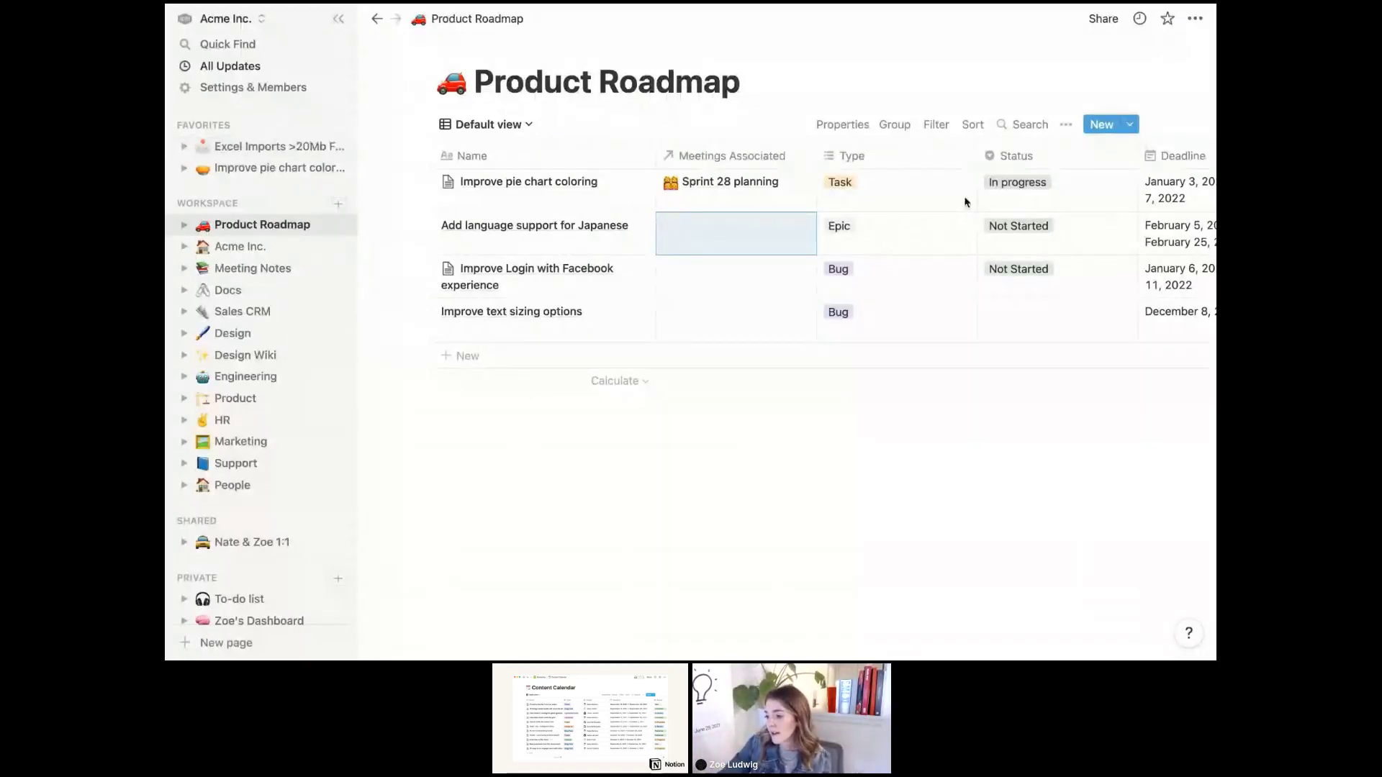
# Add a rollup property named Meeting Range after the Created Time column
pyautogui.hscroll(3, 965, 201)
pyautogui.hscroll(10, 965, 202)
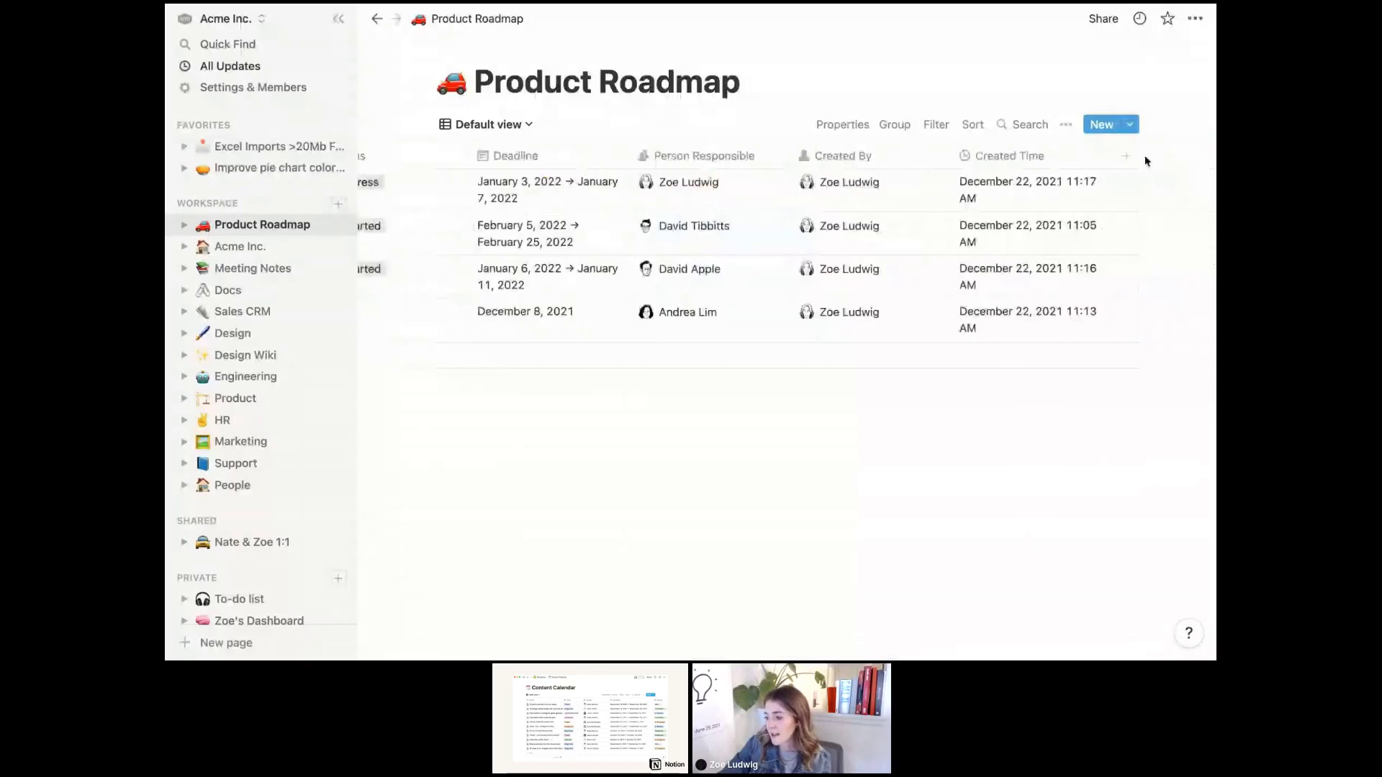
pyautogui.click(1127, 156)
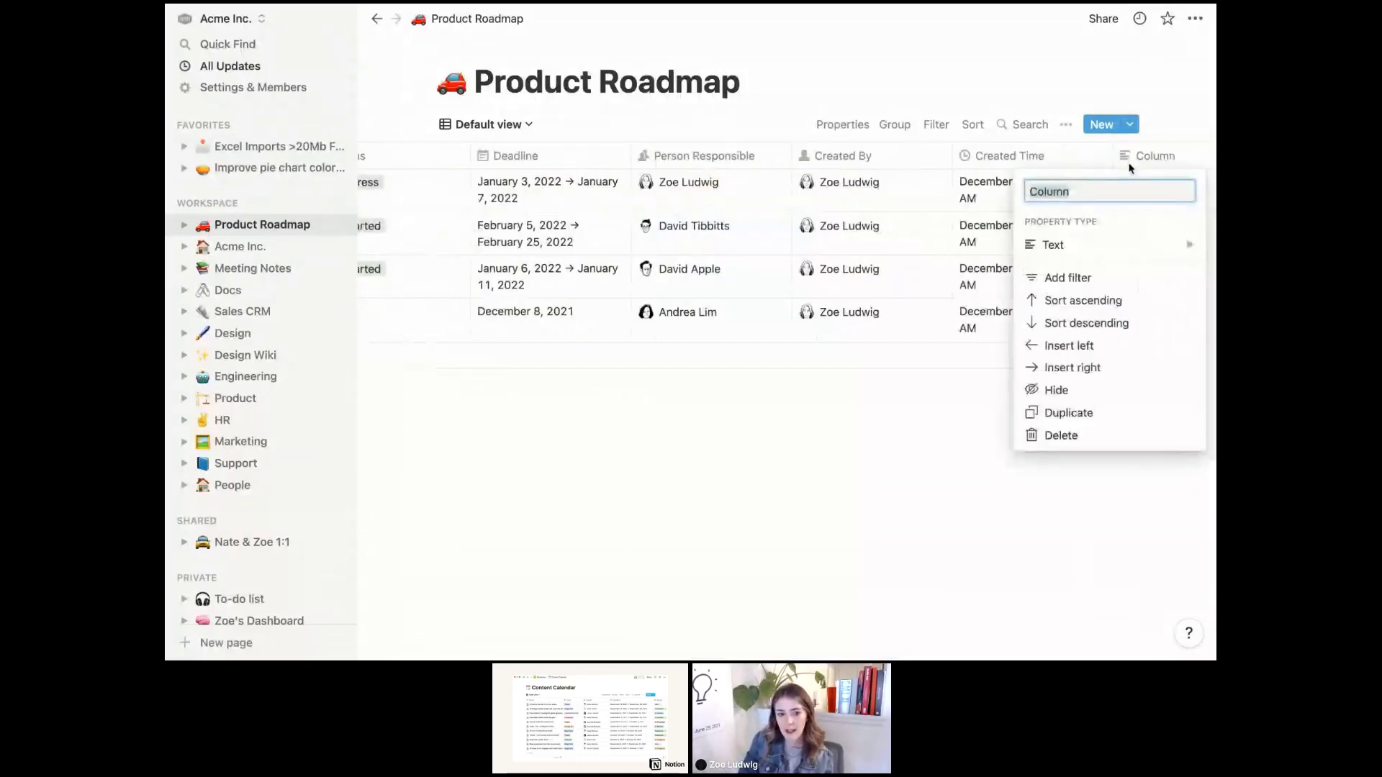
pyautogui.write('Meetin')
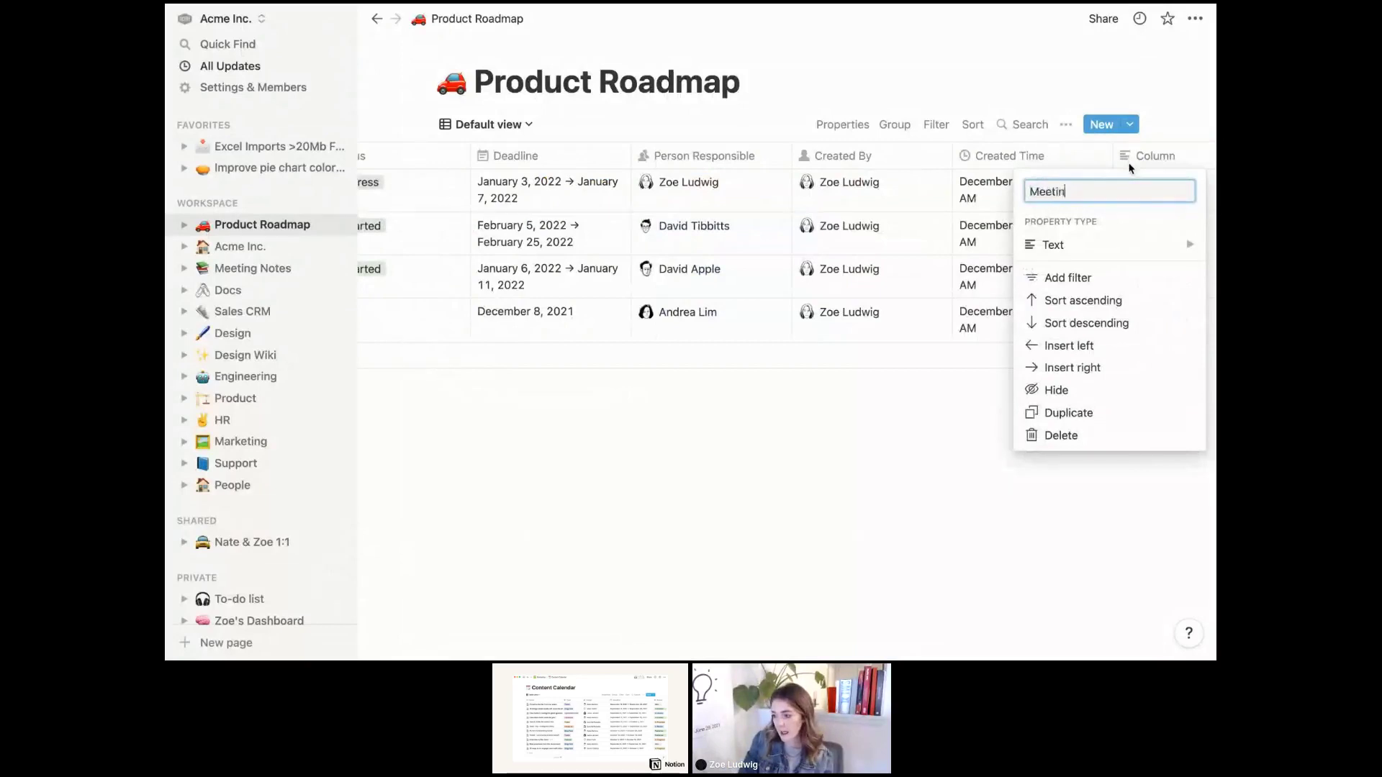
pyautogui.write('g Range')
pyautogui.moveTo(1130, 255)
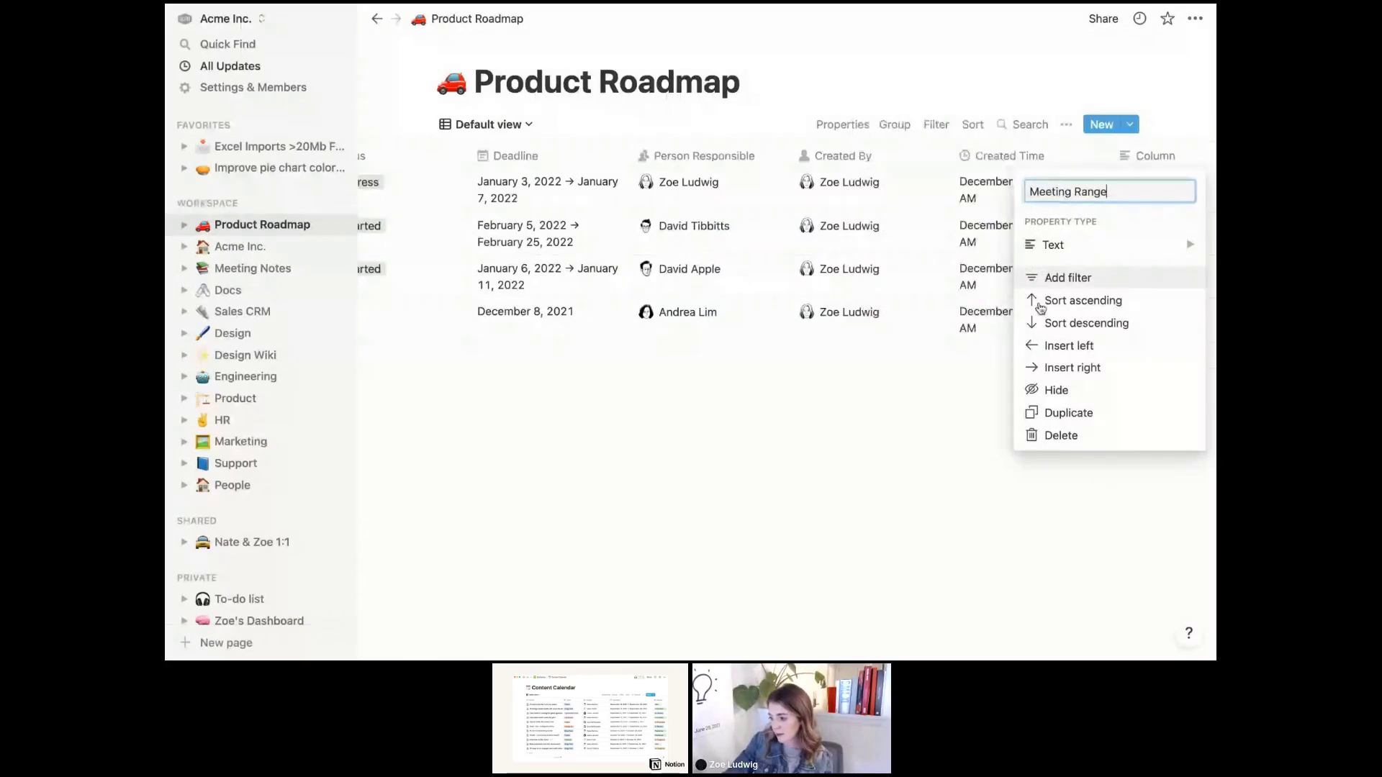
pyautogui.moveTo(1043, 246)
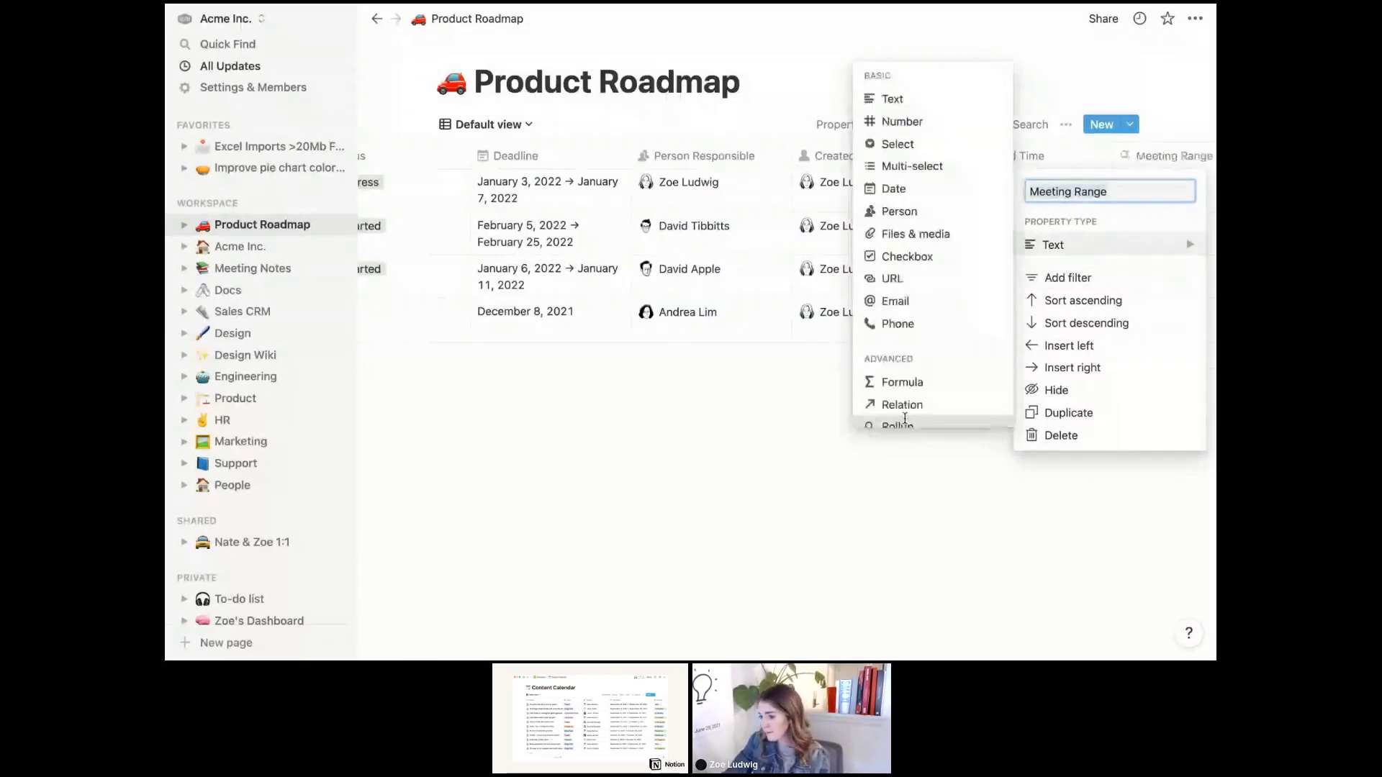
pyautogui.click(900, 423)
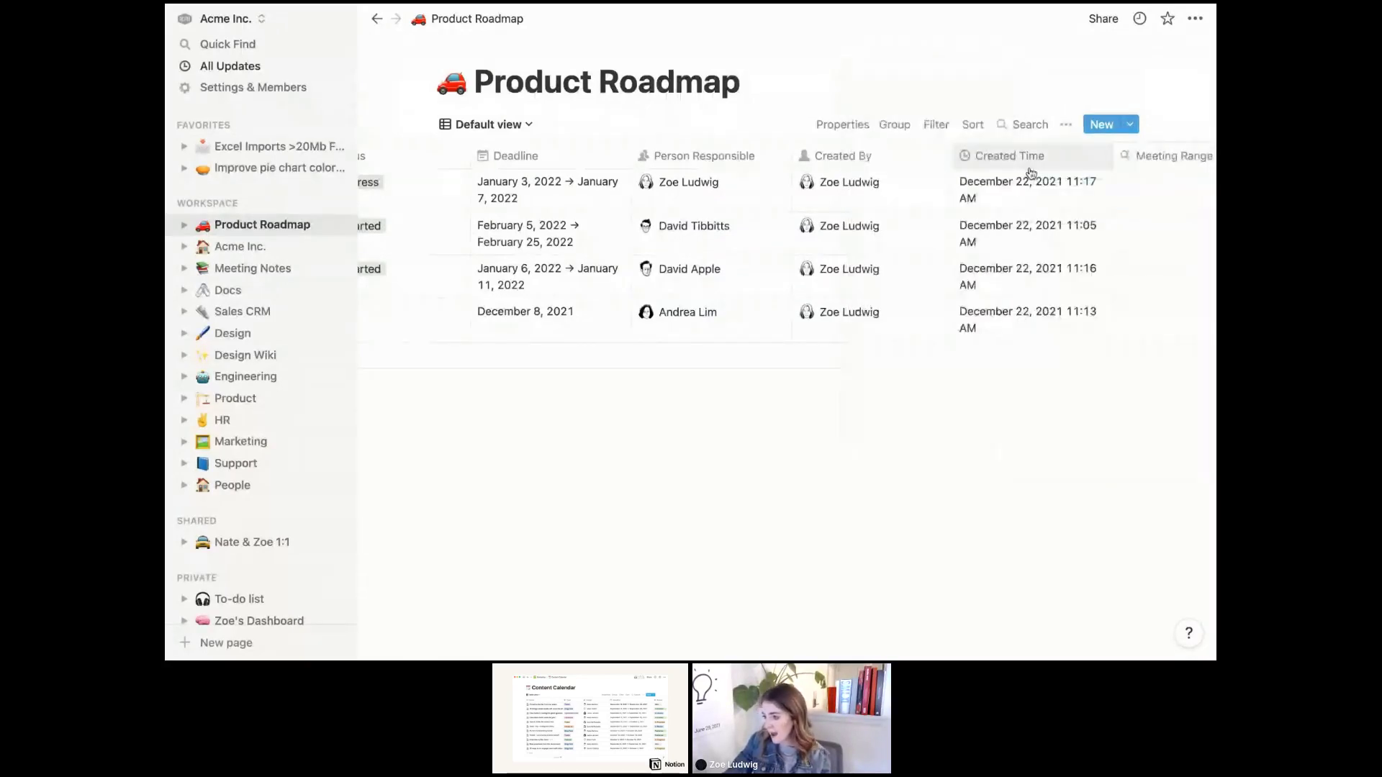
# Configure the Meeting Range rollup to use the Meetings Associated relation, the Date property and the Earliest date calculation
pyautogui.hscroll(2, 1080, 180)
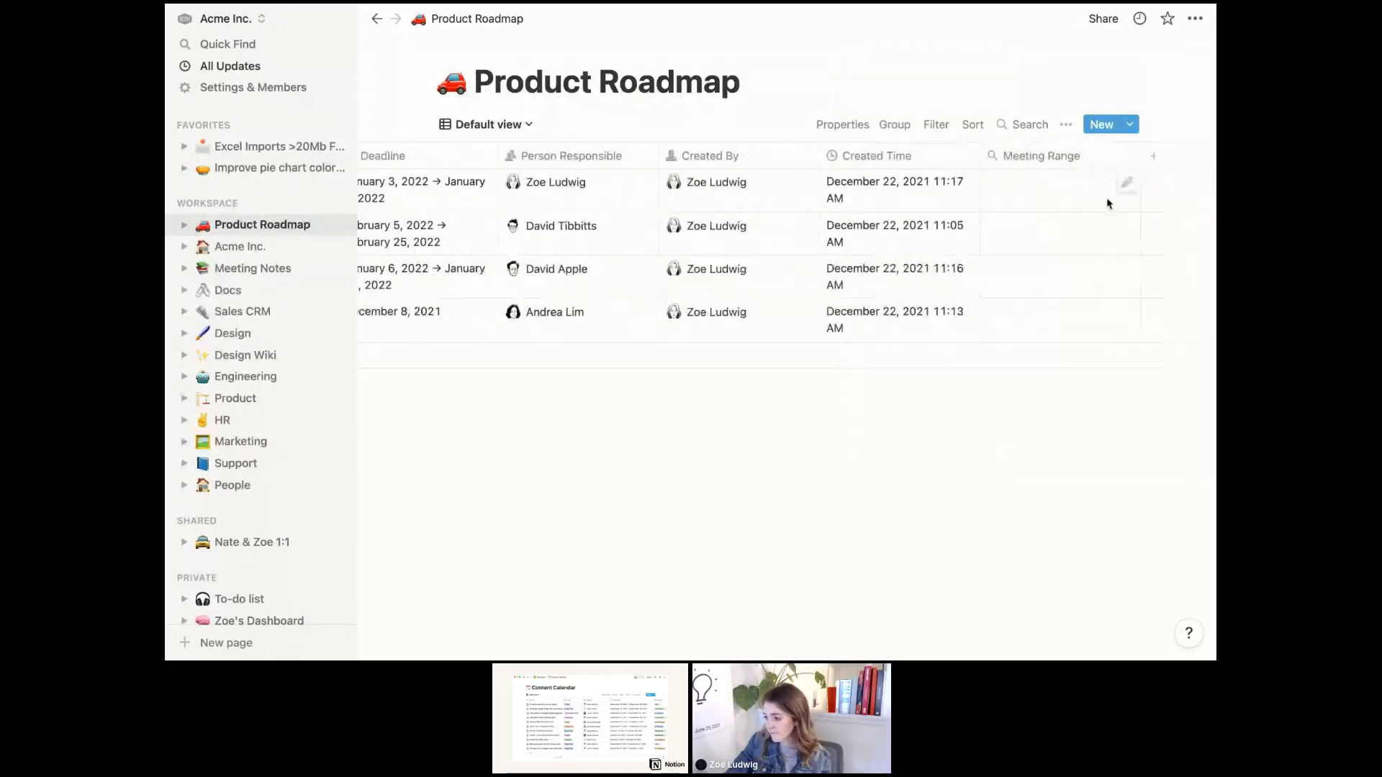
pyautogui.click(1124, 193)
pyautogui.click(1124, 192)
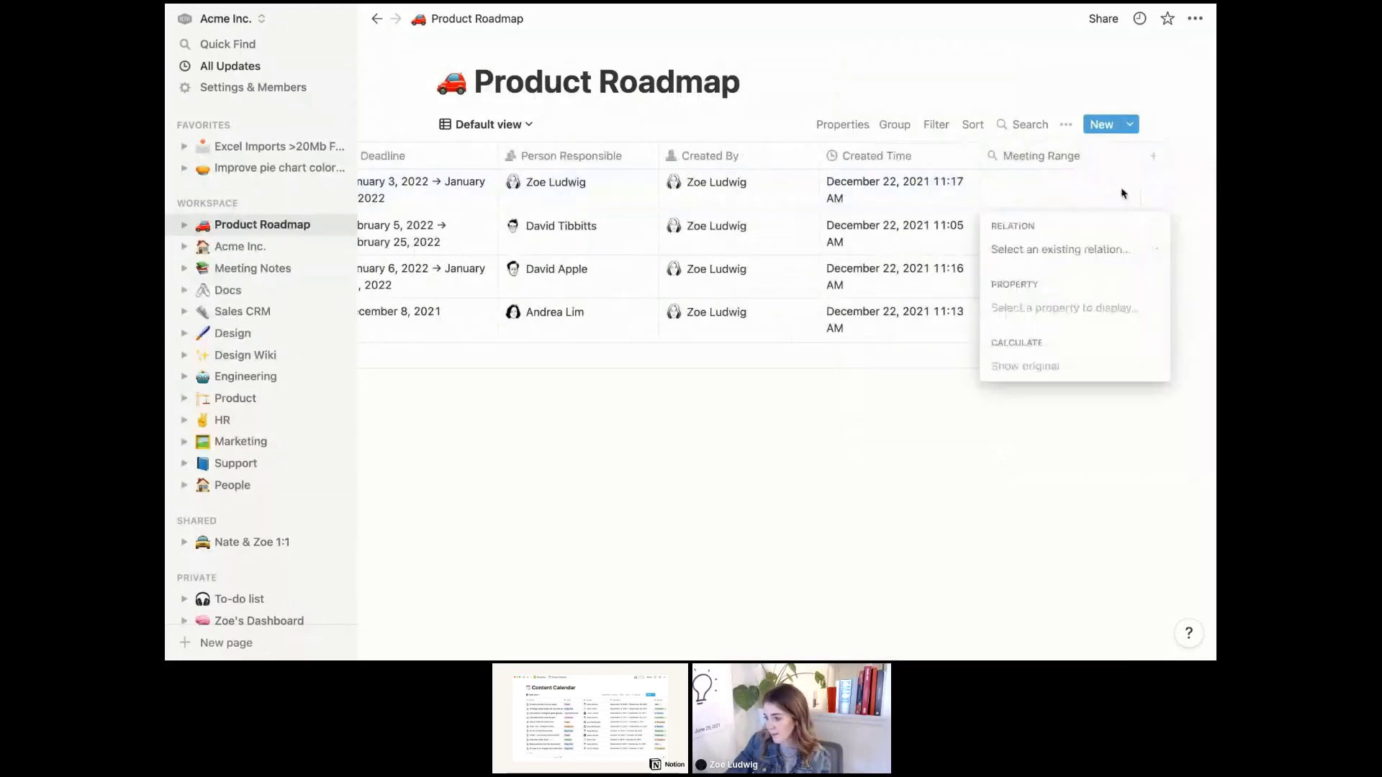
pyautogui.click(1114, 253)
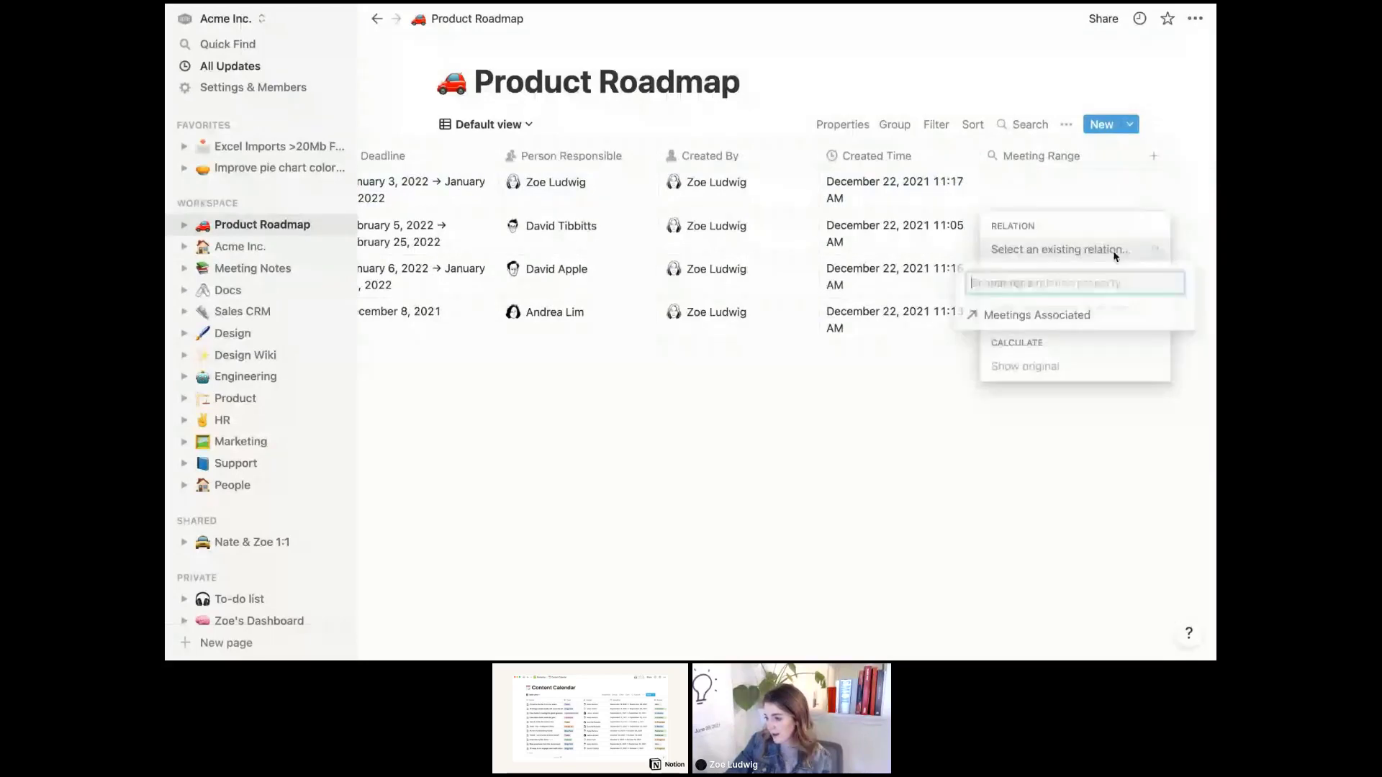
pyautogui.click(1063, 315)
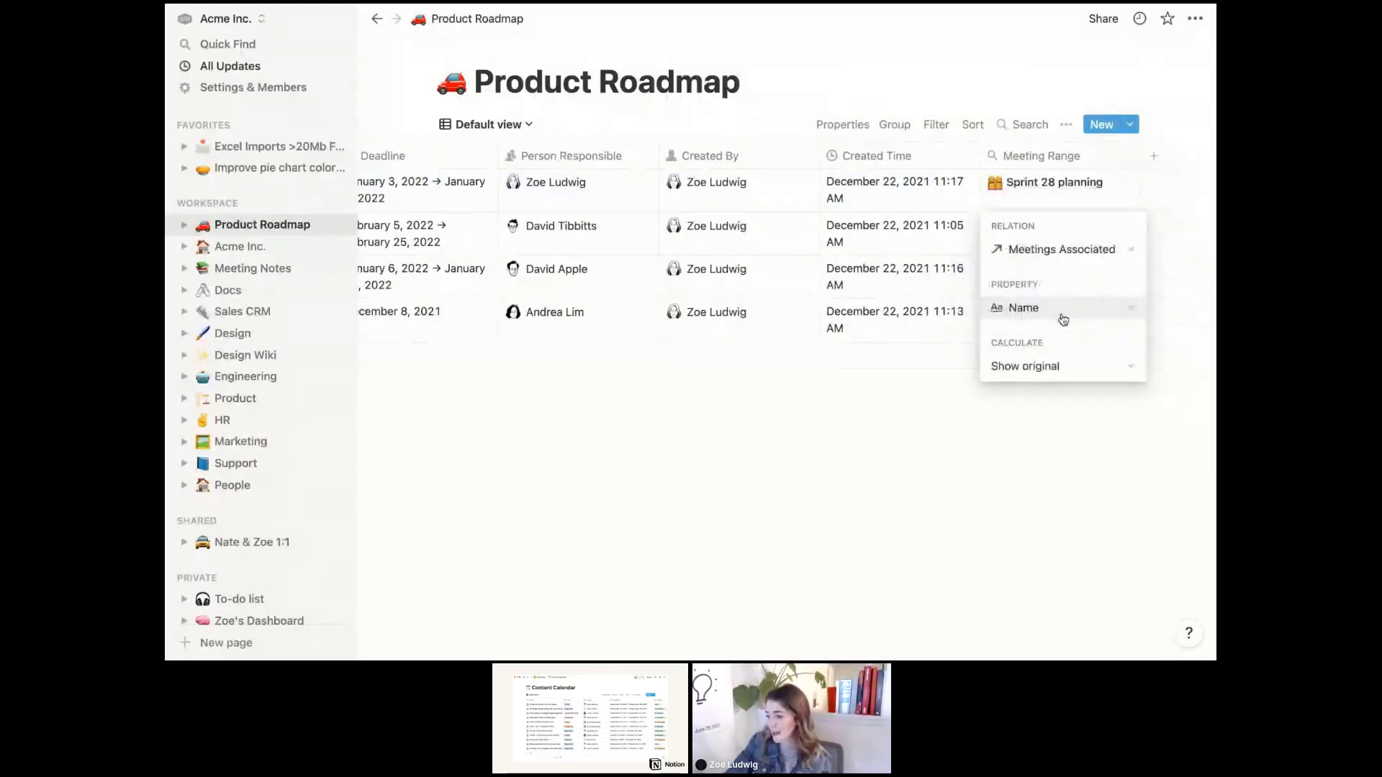
pyautogui.click(1063, 319)
pyautogui.click(1064, 401)
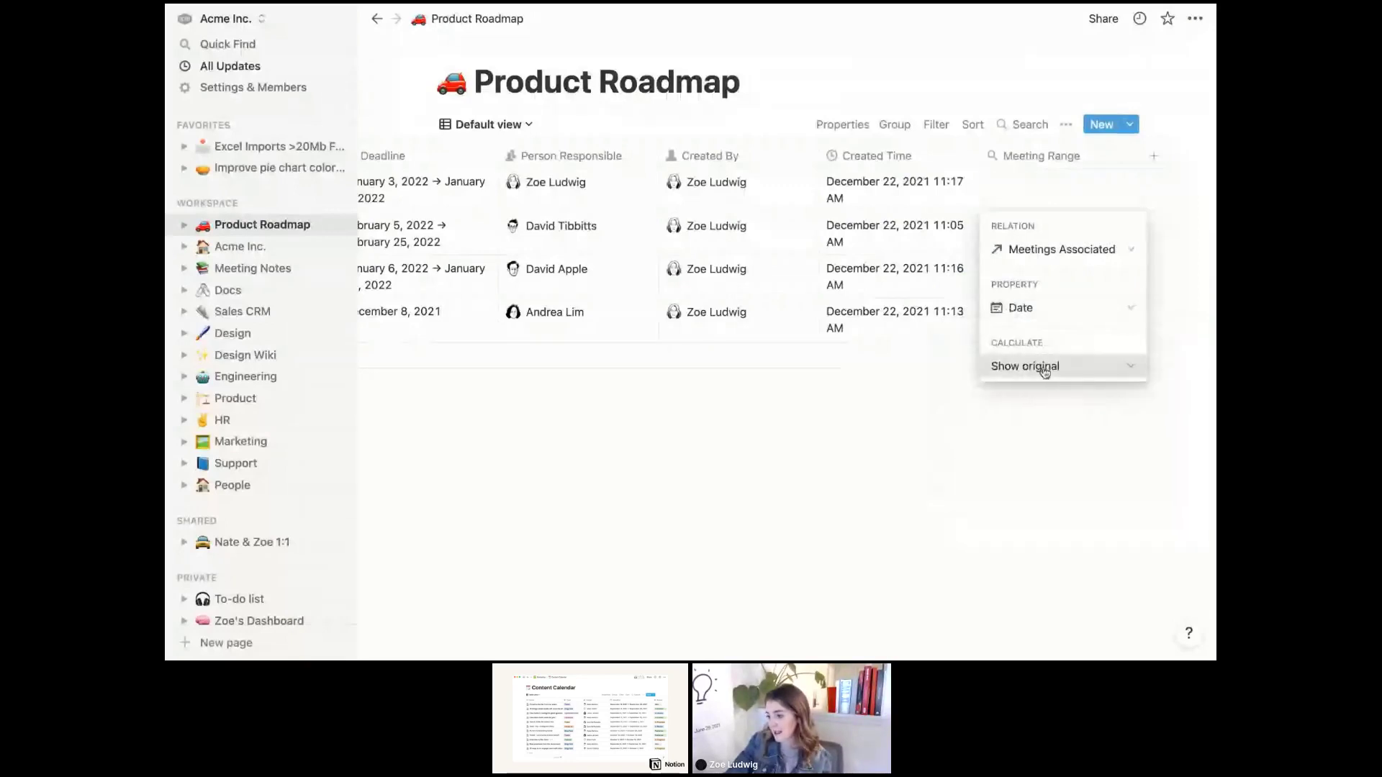
pyautogui.click(1044, 369)
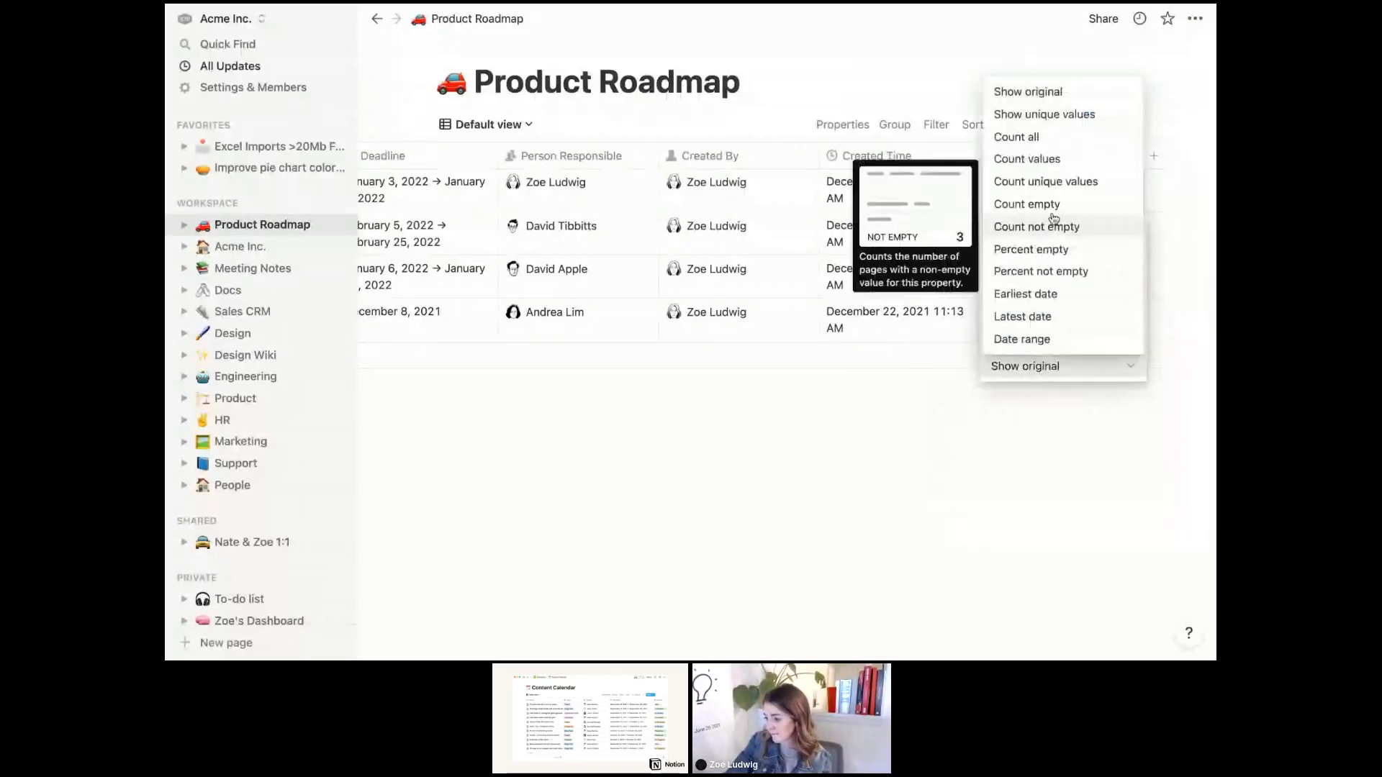
pyautogui.click(1026, 293)
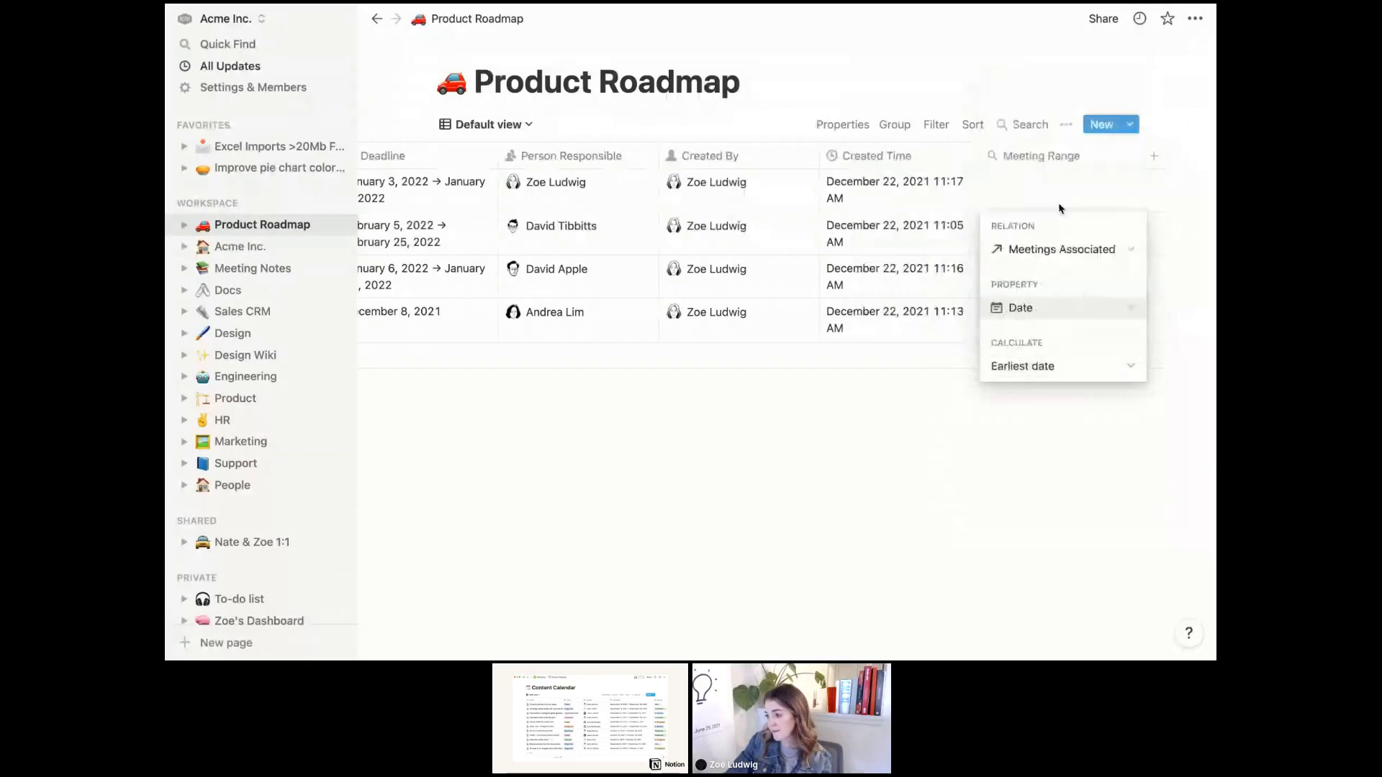
pyautogui.click(1058, 201)
# Set the date of the Sprint 28 planning meeting linked to Improve pie chart coloring to December 20, 2021
pyautogui.hscroll(-2, 1052, 205)
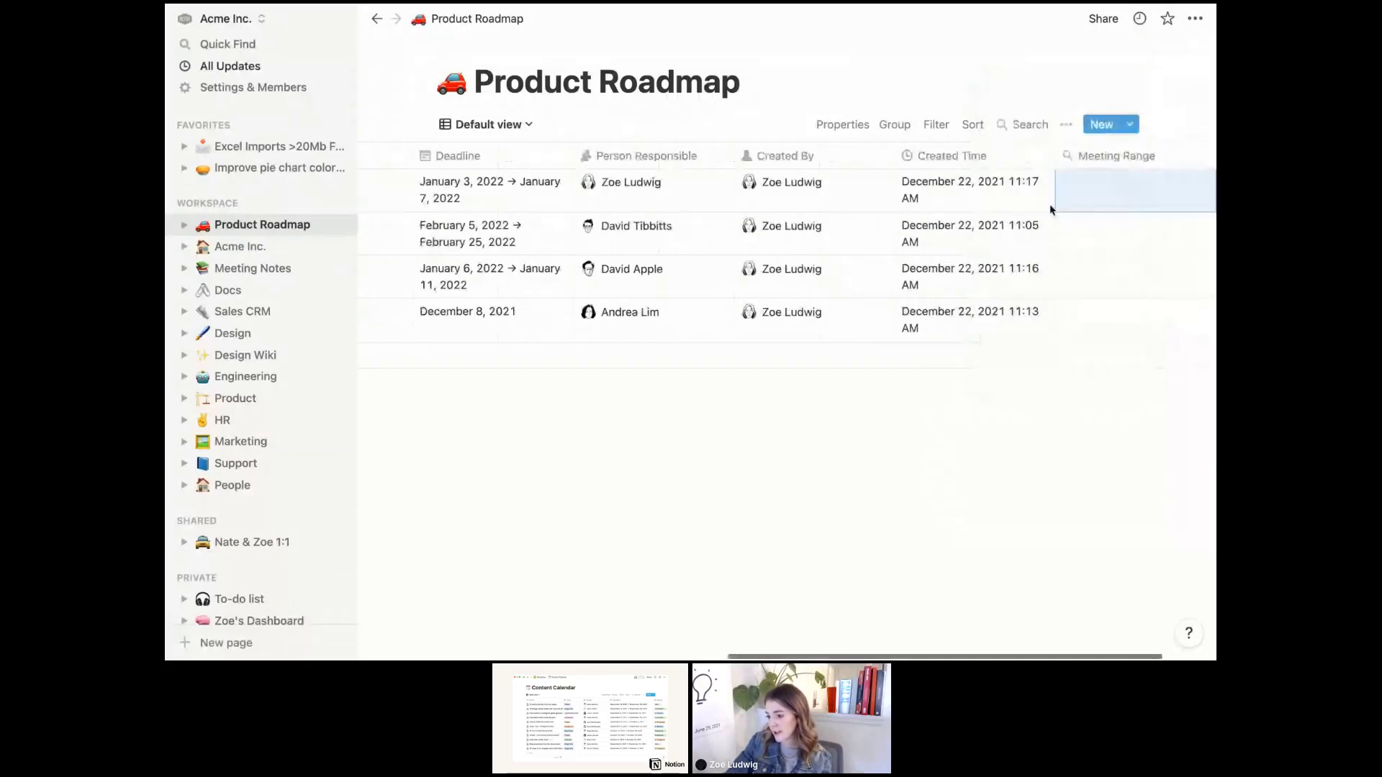
pyautogui.hscroll(-5, 1050, 209)
pyautogui.click(537, 186)
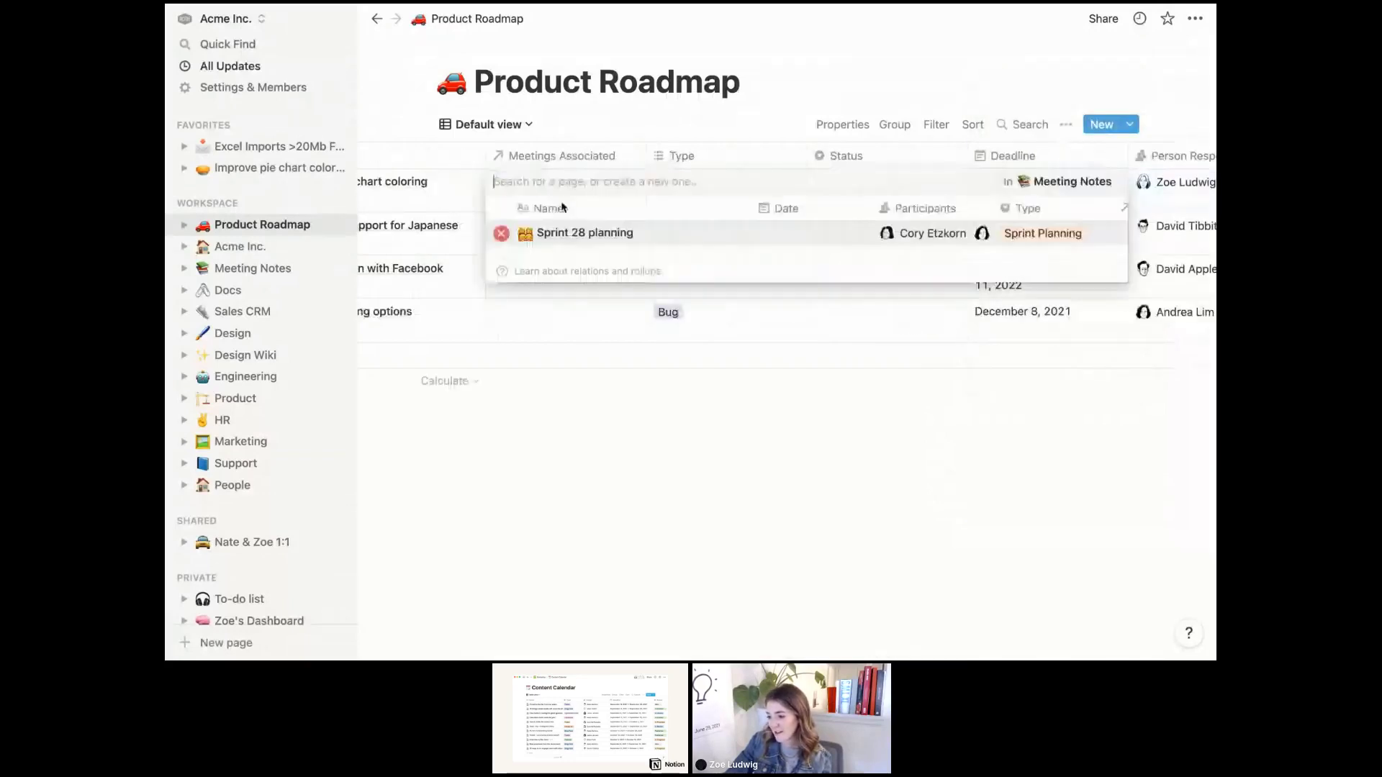
pyautogui.click(779, 234)
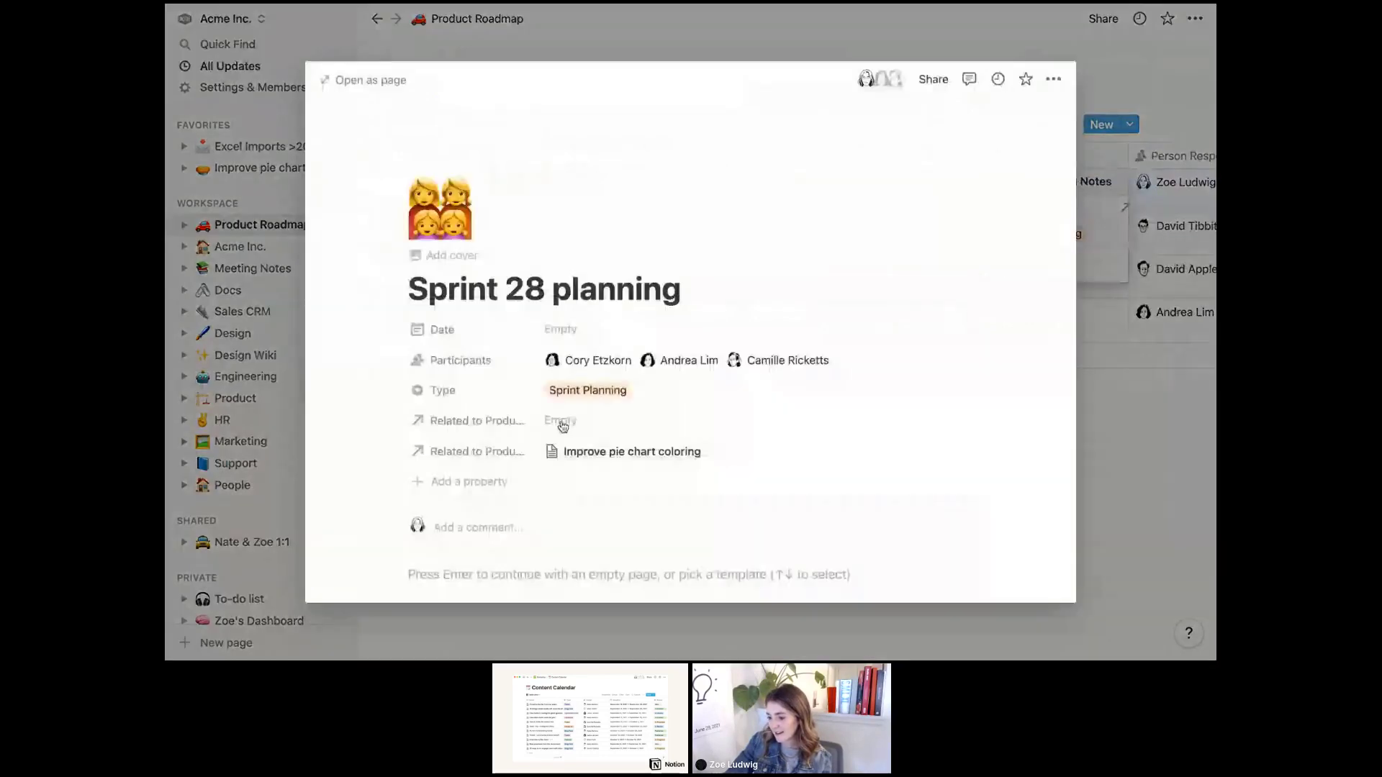
pyautogui.click(561, 332)
pyautogui.click(593, 396)
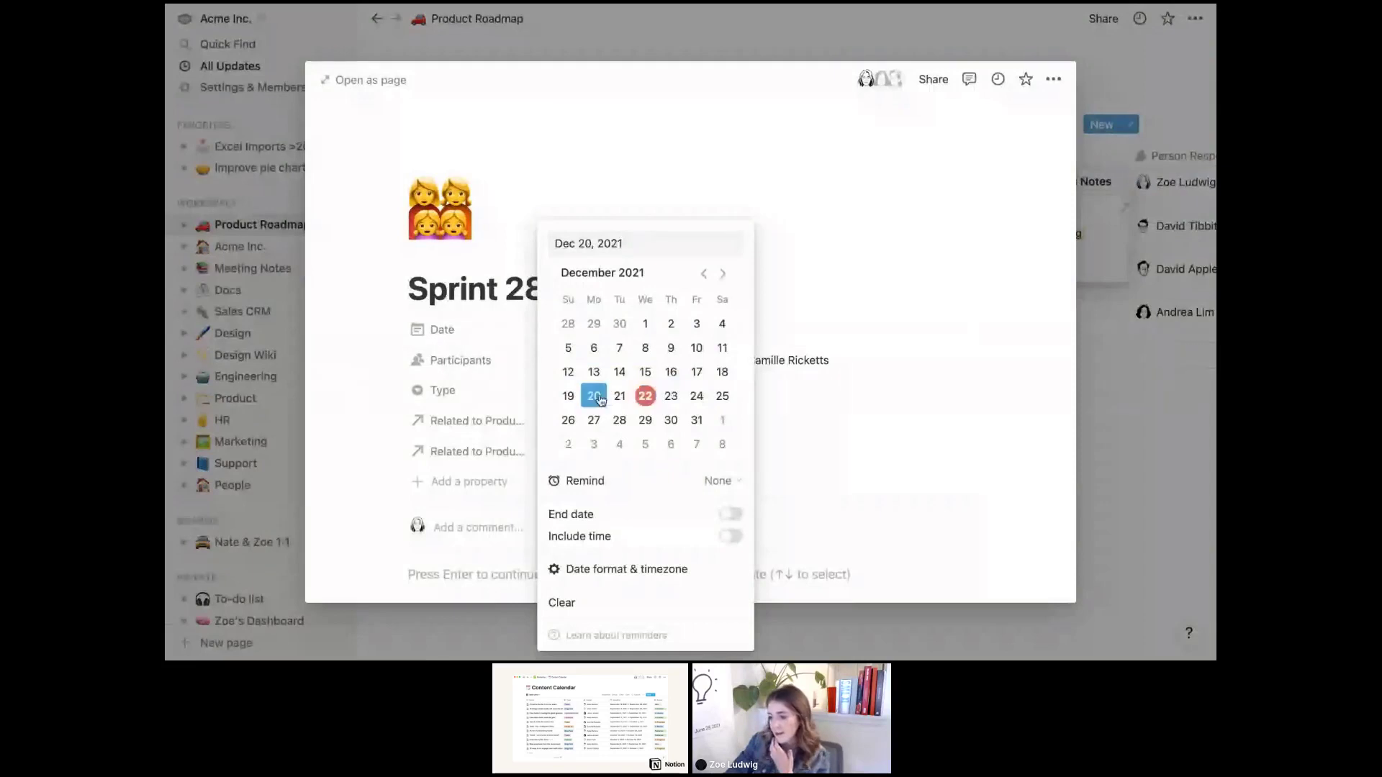
pyautogui.click(1105, 410)
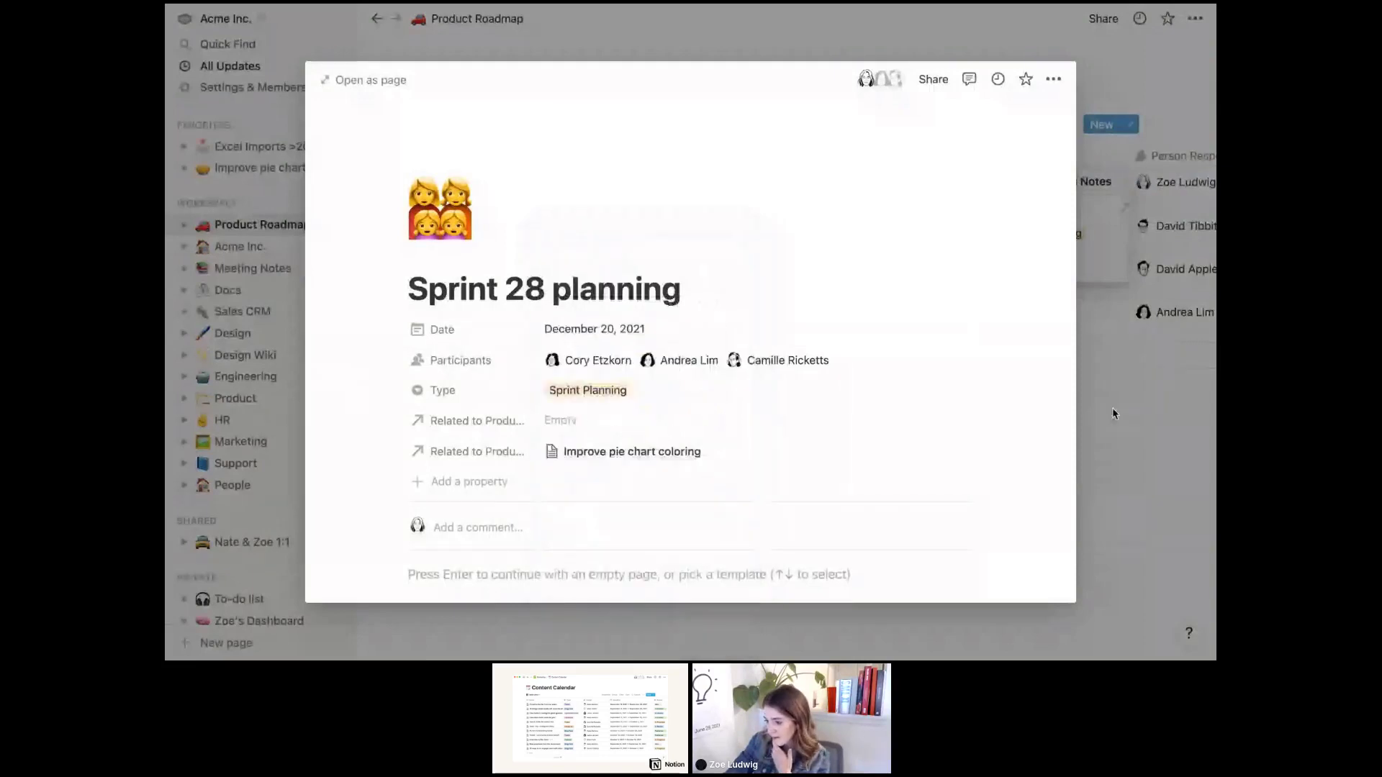
pyautogui.click(1112, 407)
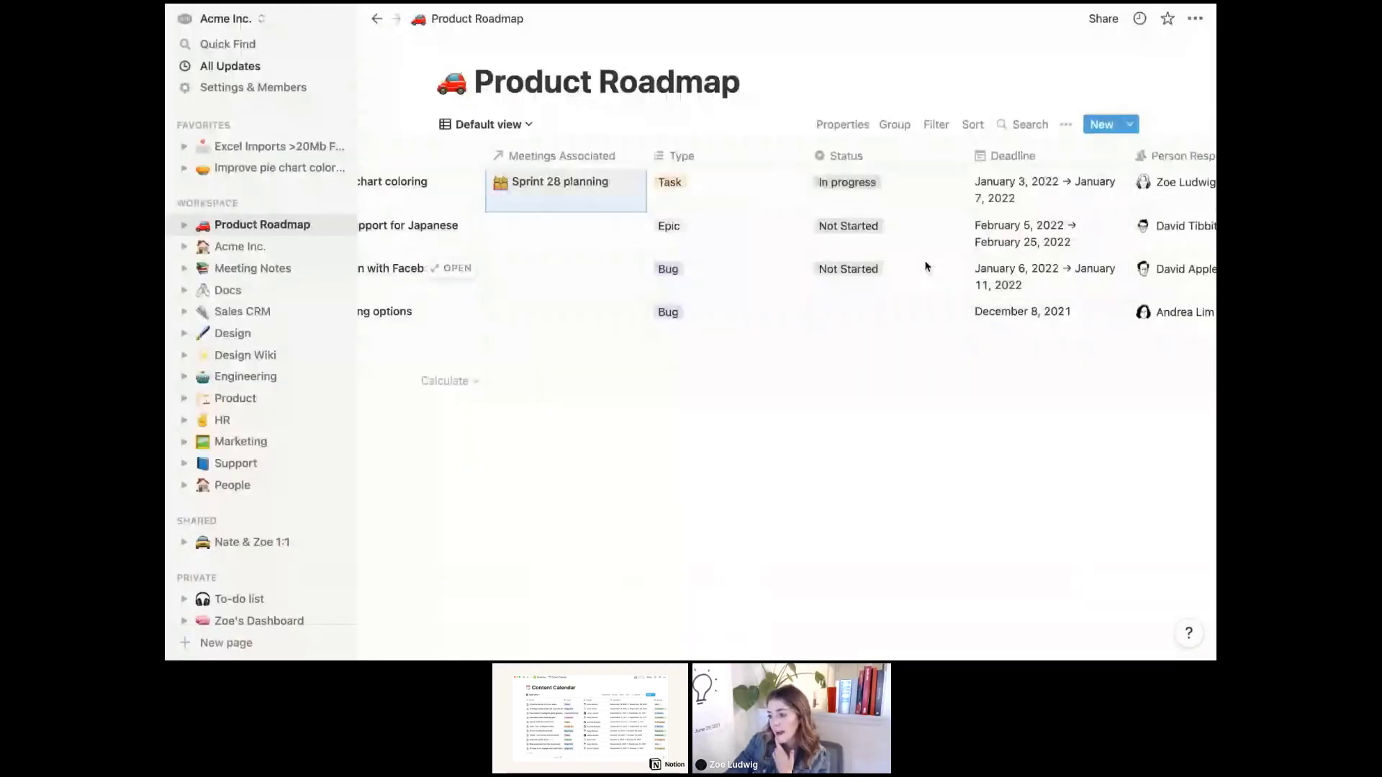
# Move the Meeting Range column between the Meetings Associated and Type columns
pyautogui.hscroll(8, 927, 266)
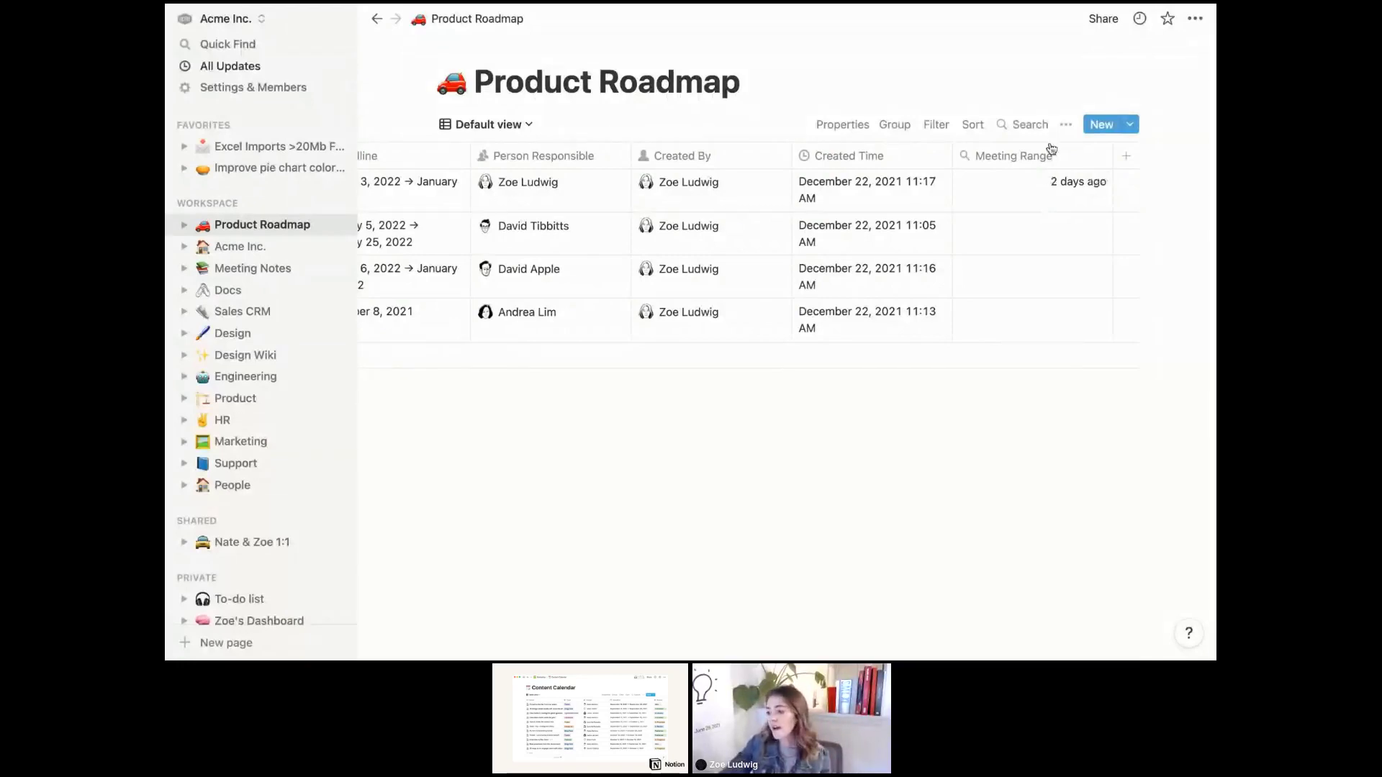
pyautogui.moveTo(1047, 154); pyautogui.dragTo(533, 343)
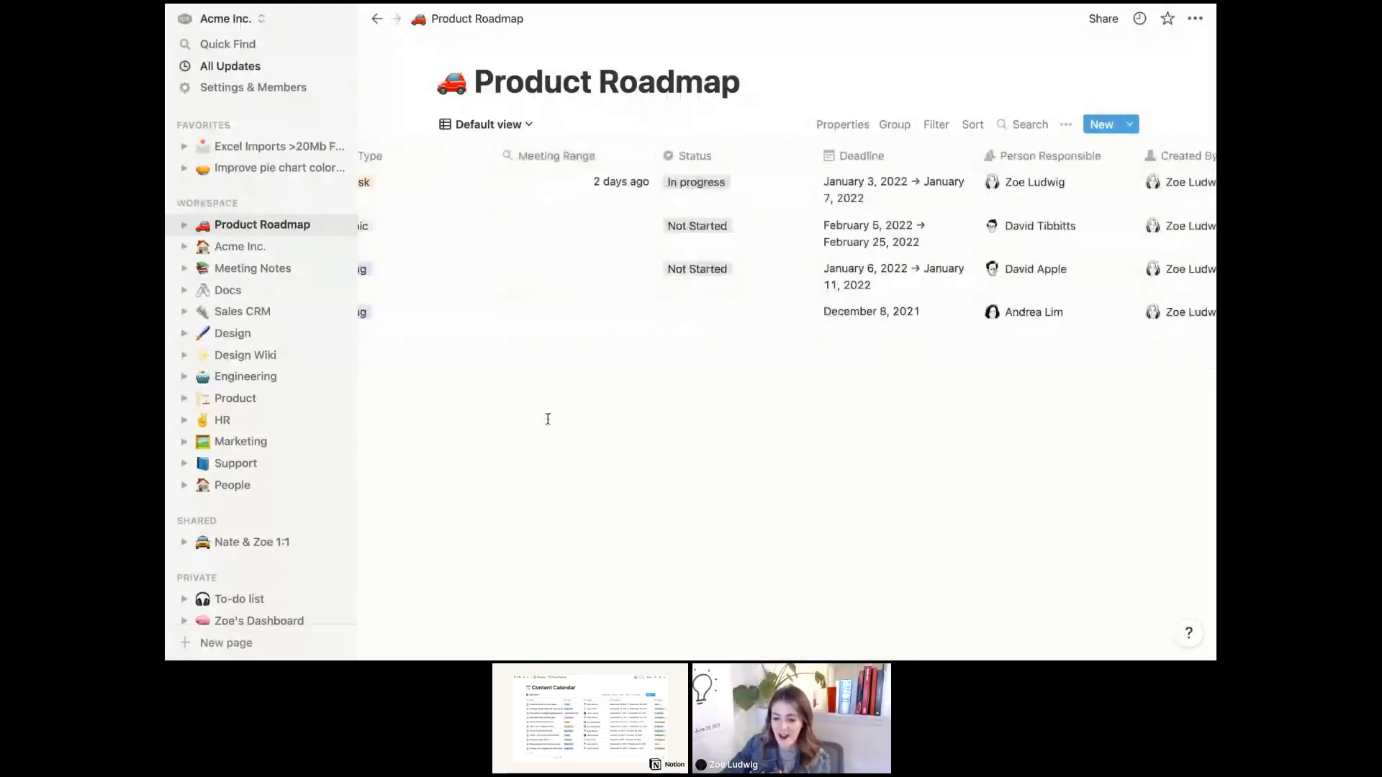
pyautogui.hscroll(-2, 601, 184)
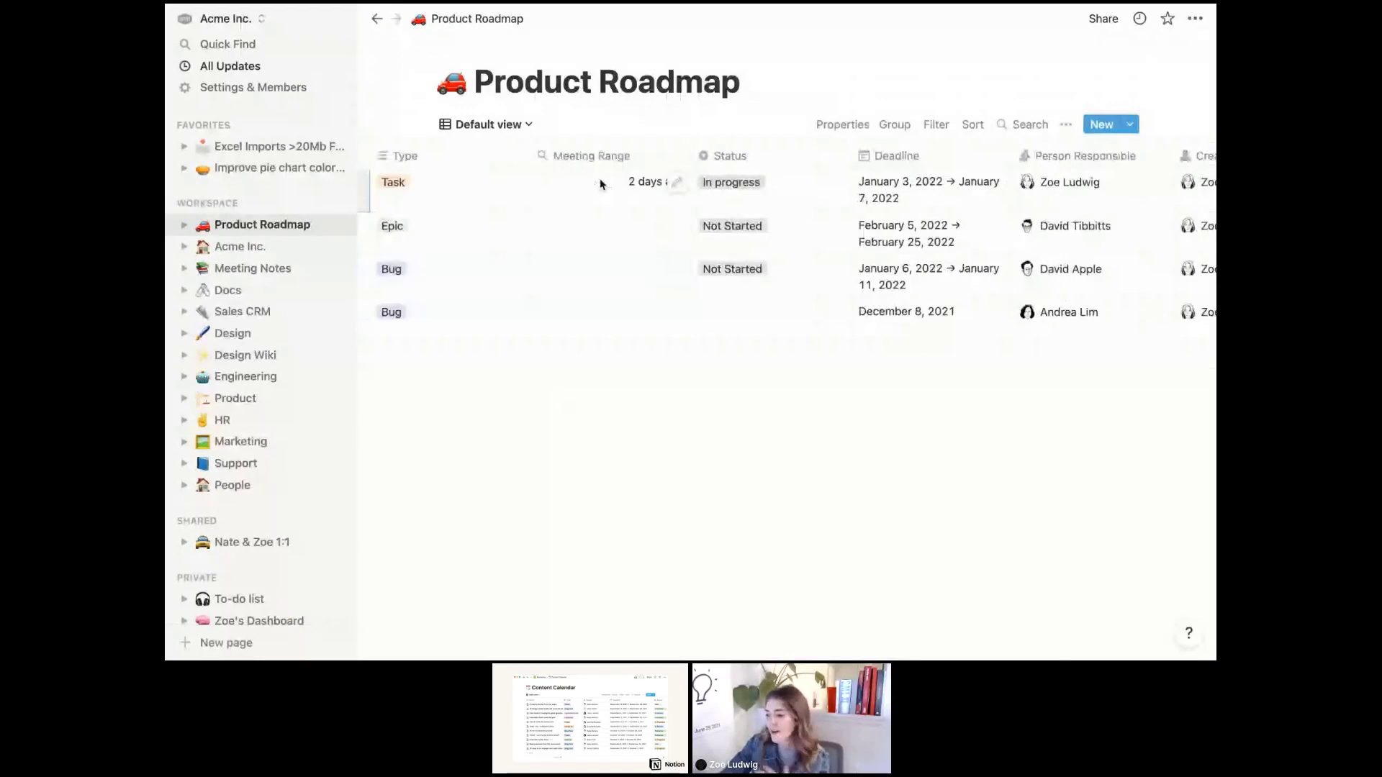
pyautogui.hscroll(-1, 704, 224)
pyautogui.hscroll(-2, 703, 225)
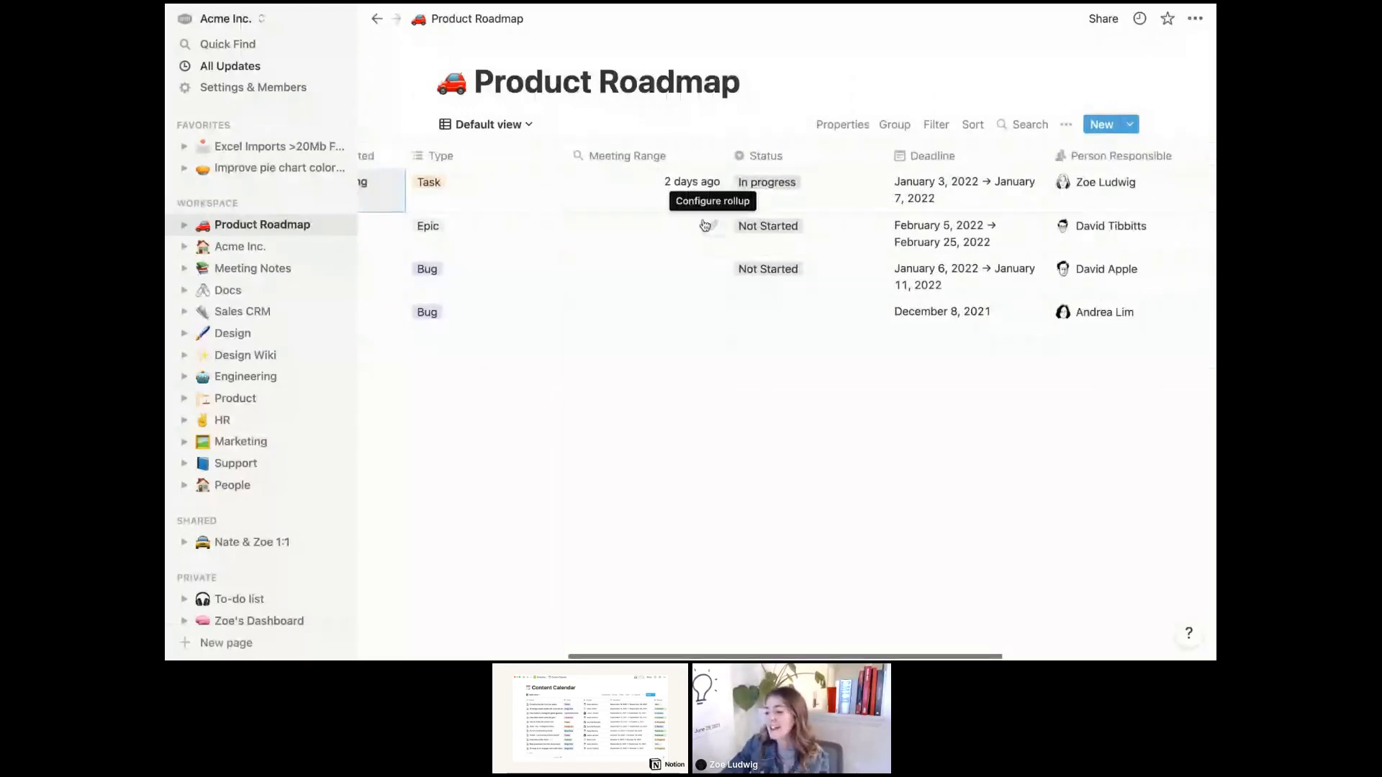
pyautogui.hscroll(-8, 703, 225)
pyautogui.hscroll(-6, 819, 155)
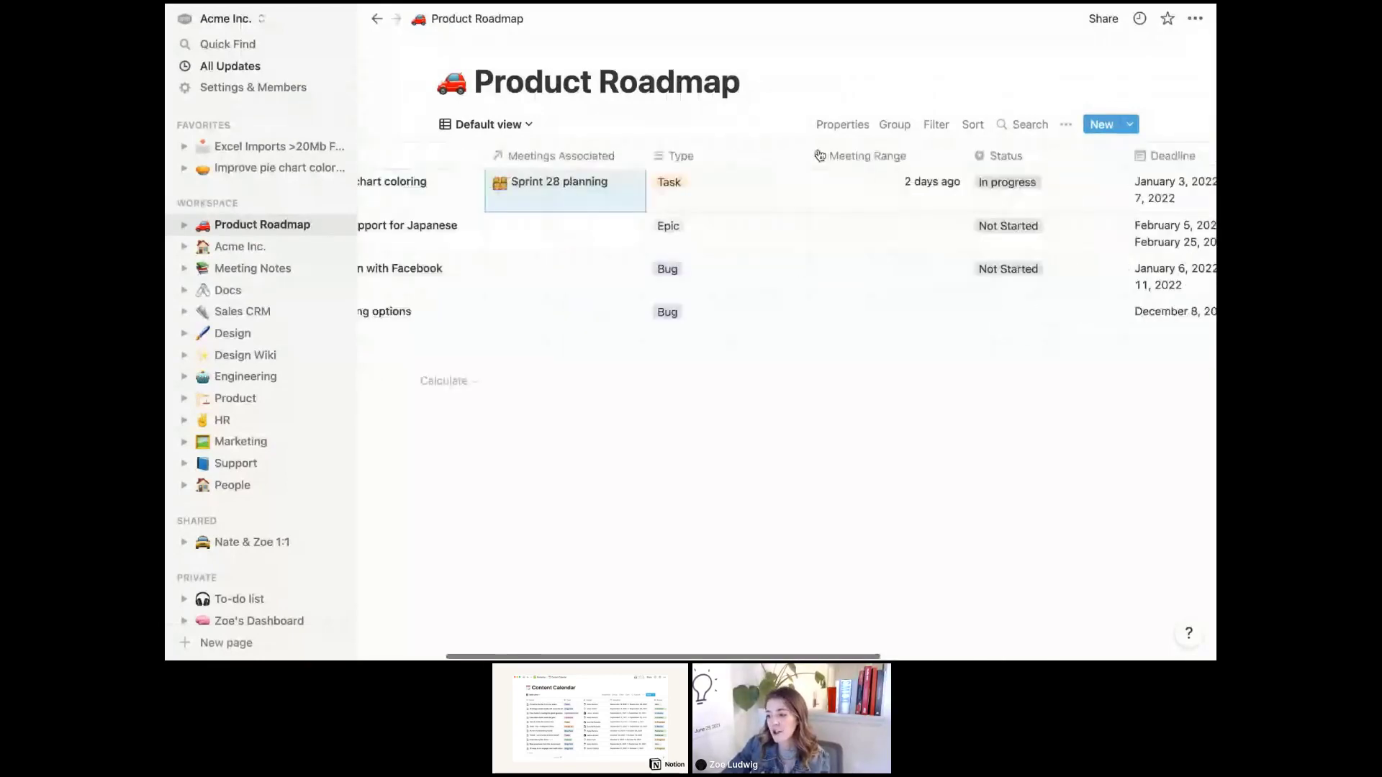
pyautogui.moveTo(819, 155); pyautogui.dragTo(698, 306)
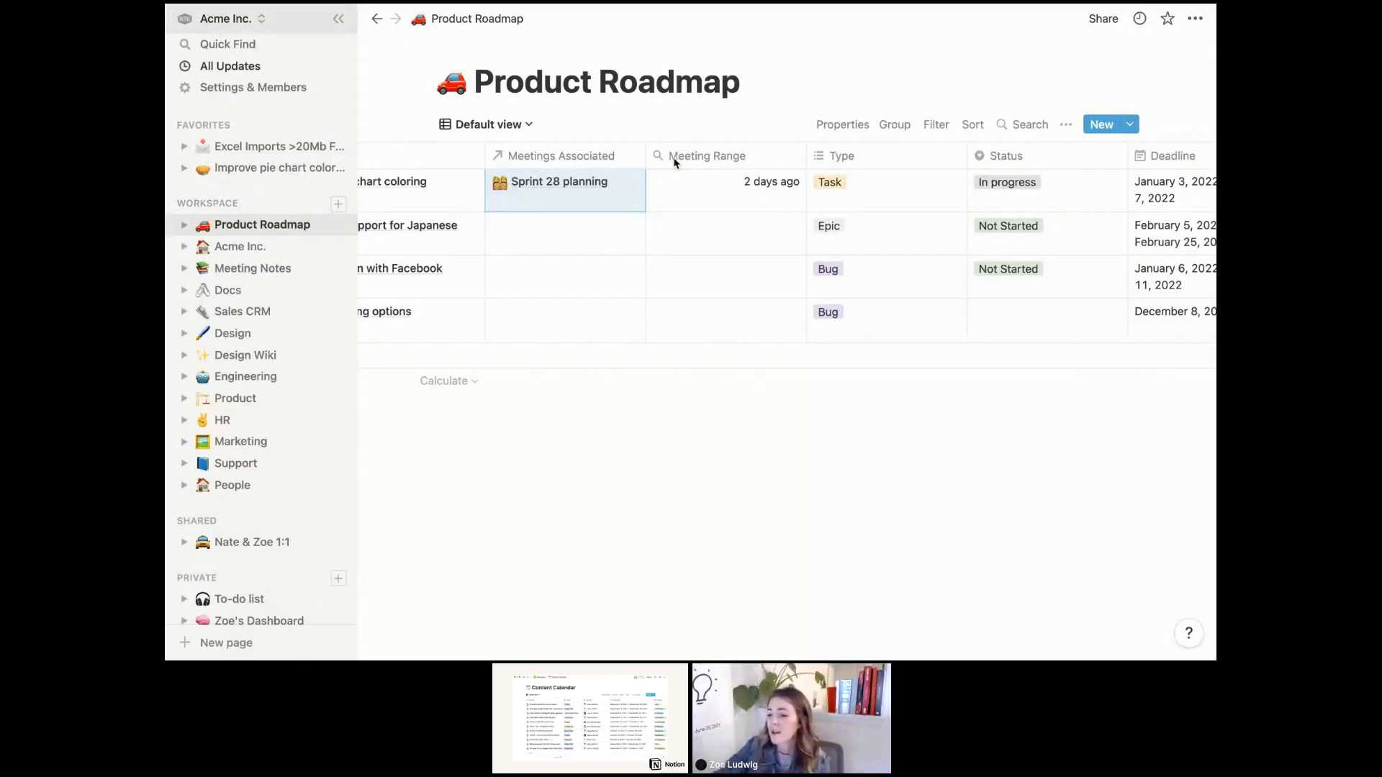
# Switch to Chrome to examine the pixel-art animation in the open Twitter thread, close that window and return to Notion in full screen
pyautogui.moveTo(184, 15)
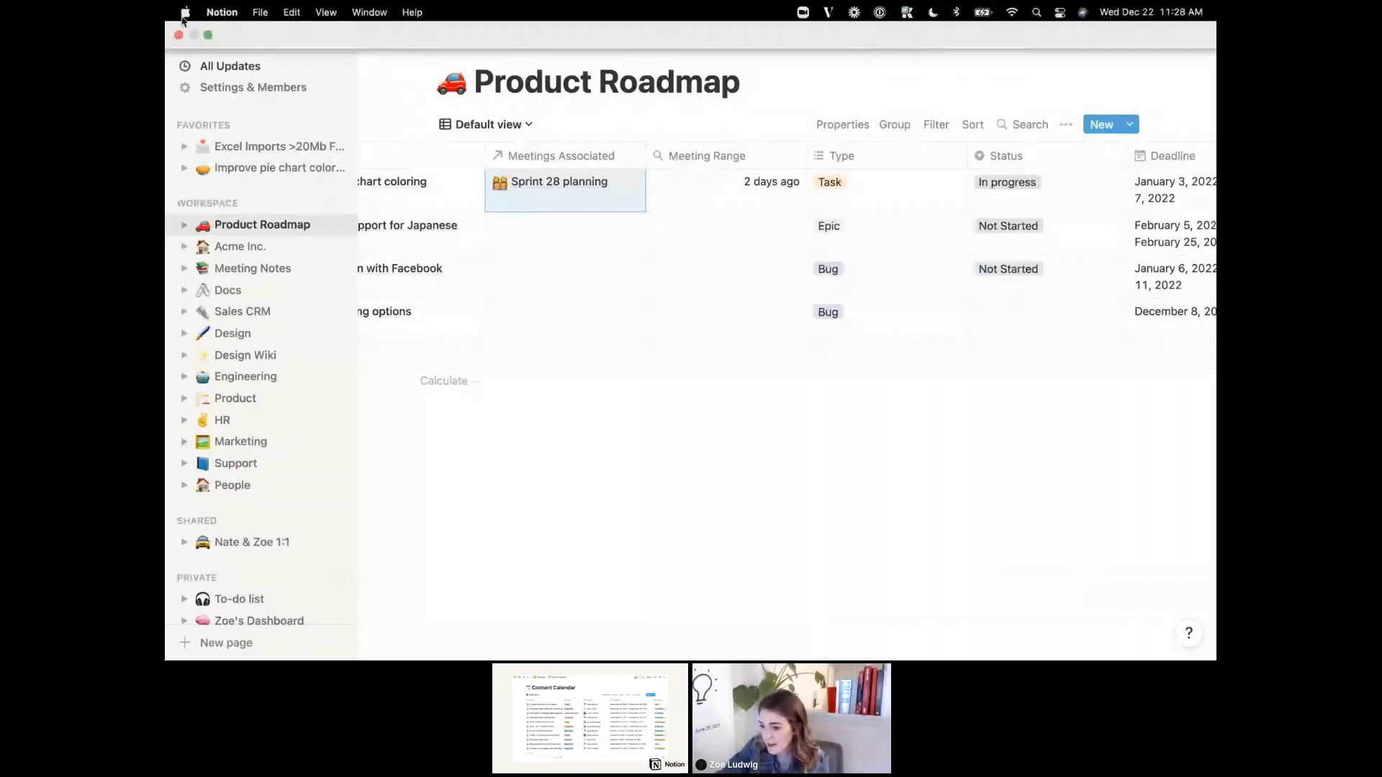
pyautogui.click(208, 35)
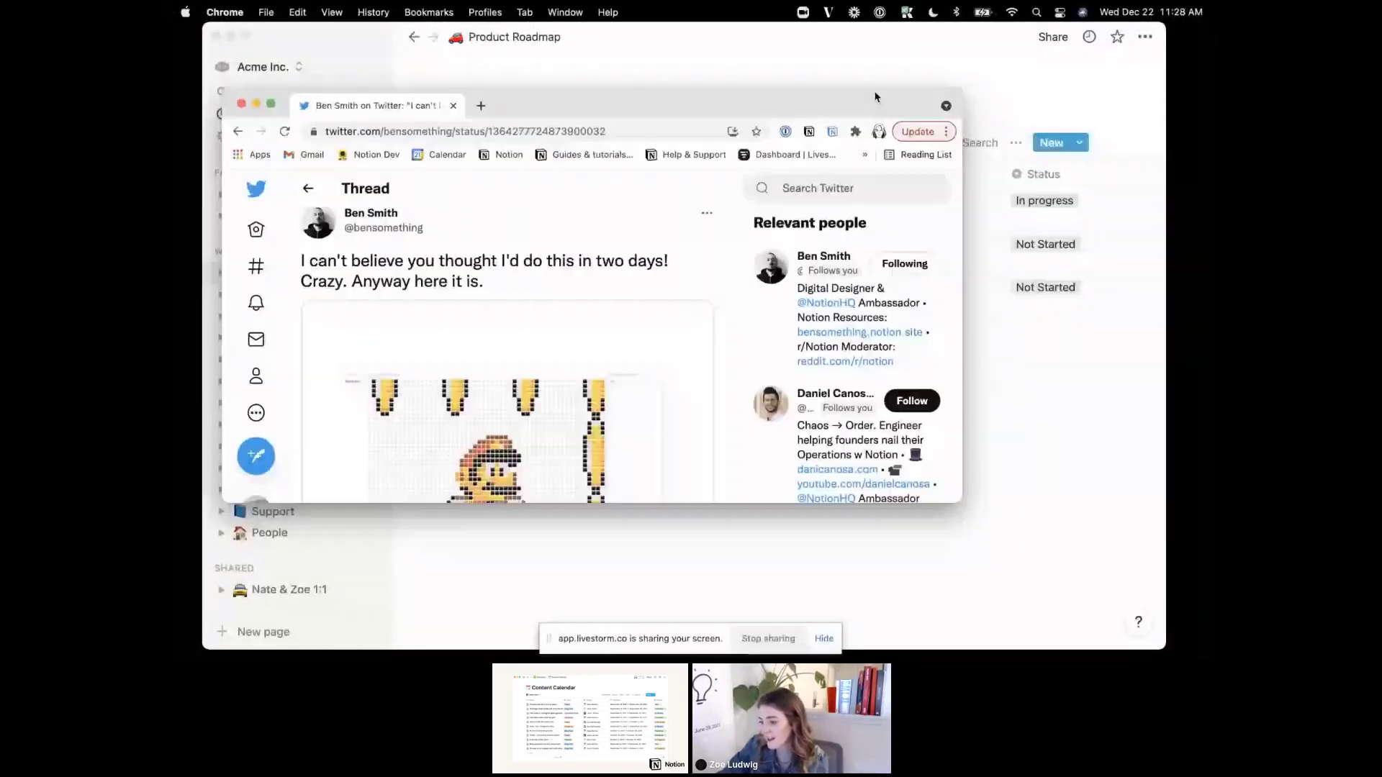
pyautogui.moveTo(875, 96); pyautogui.dragTo(980, 40)
pyautogui.moveTo(1117, 618); pyautogui.dragTo(1122, 624)
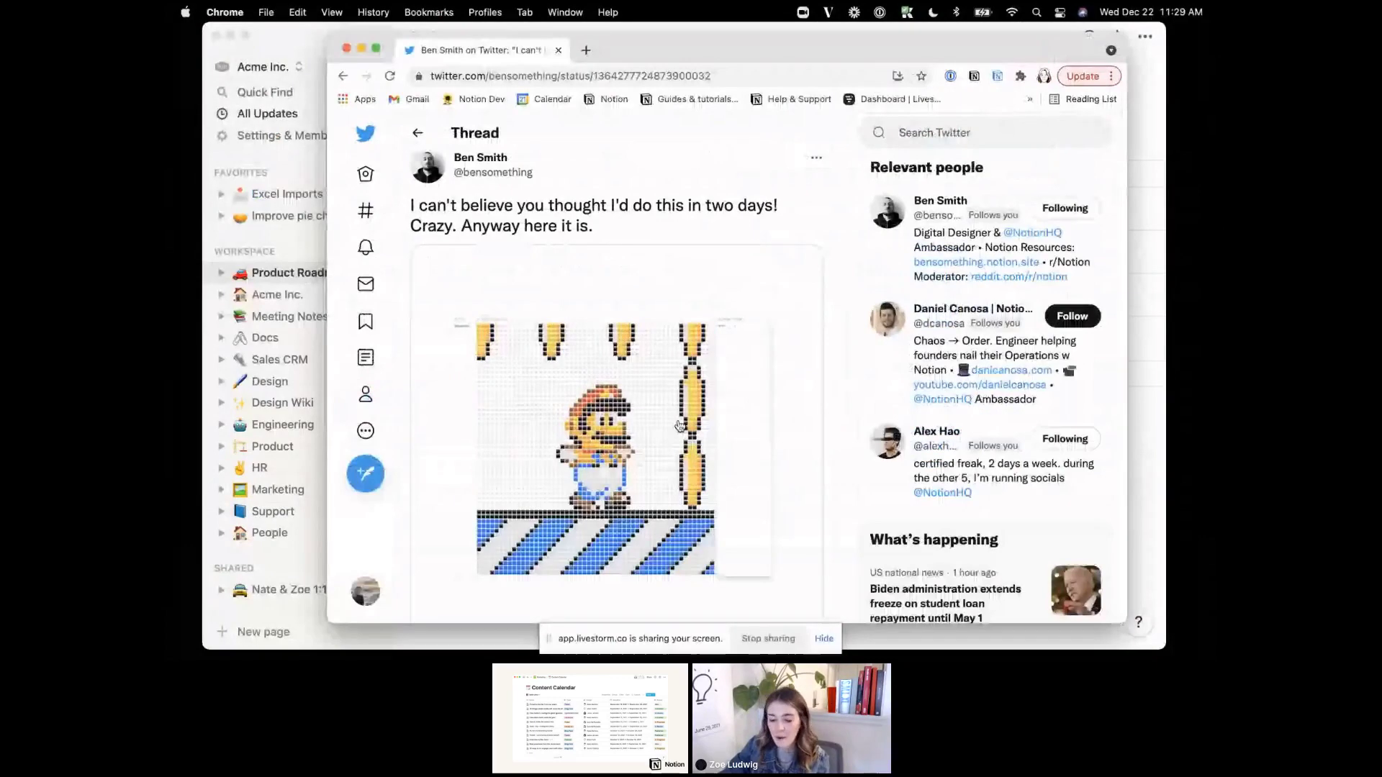
pyautogui.scroll(-3, 545, 383)
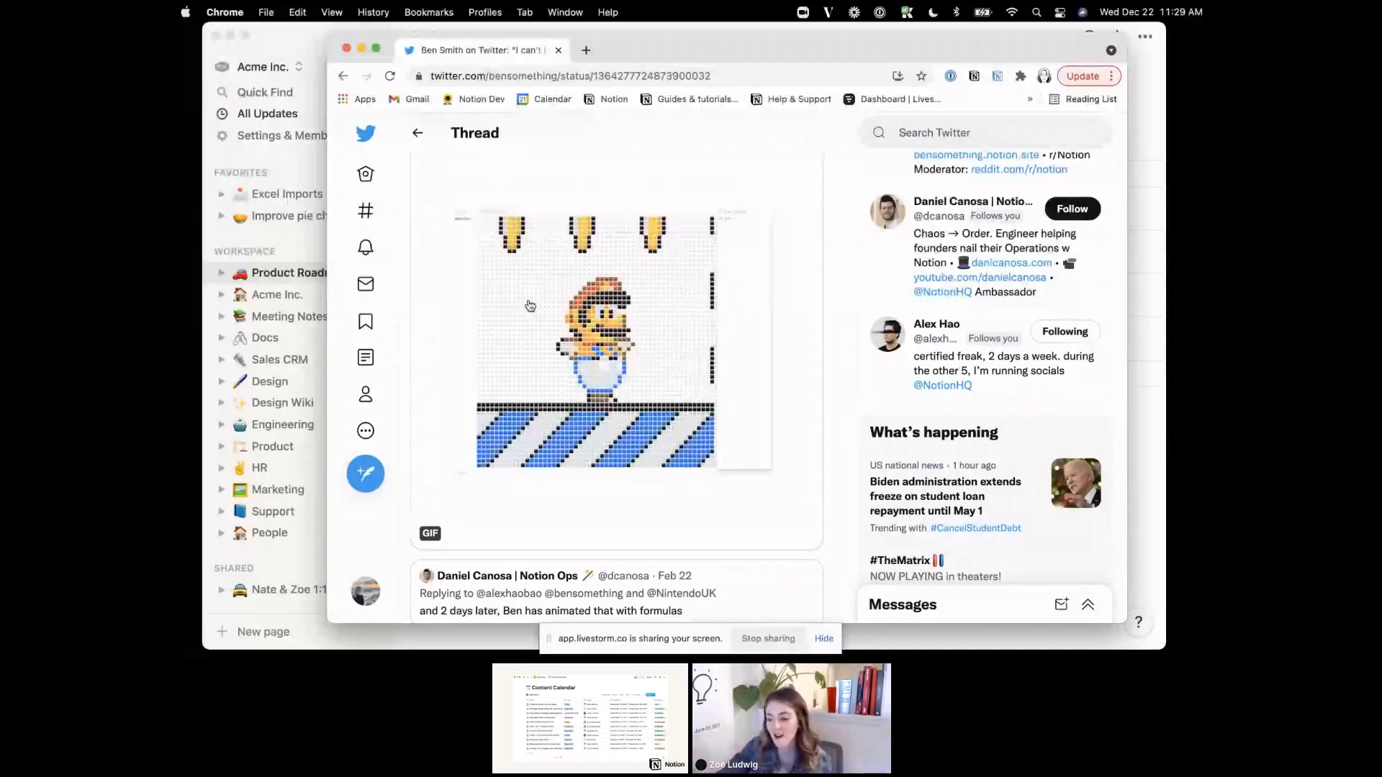
pyautogui.click(346, 51)
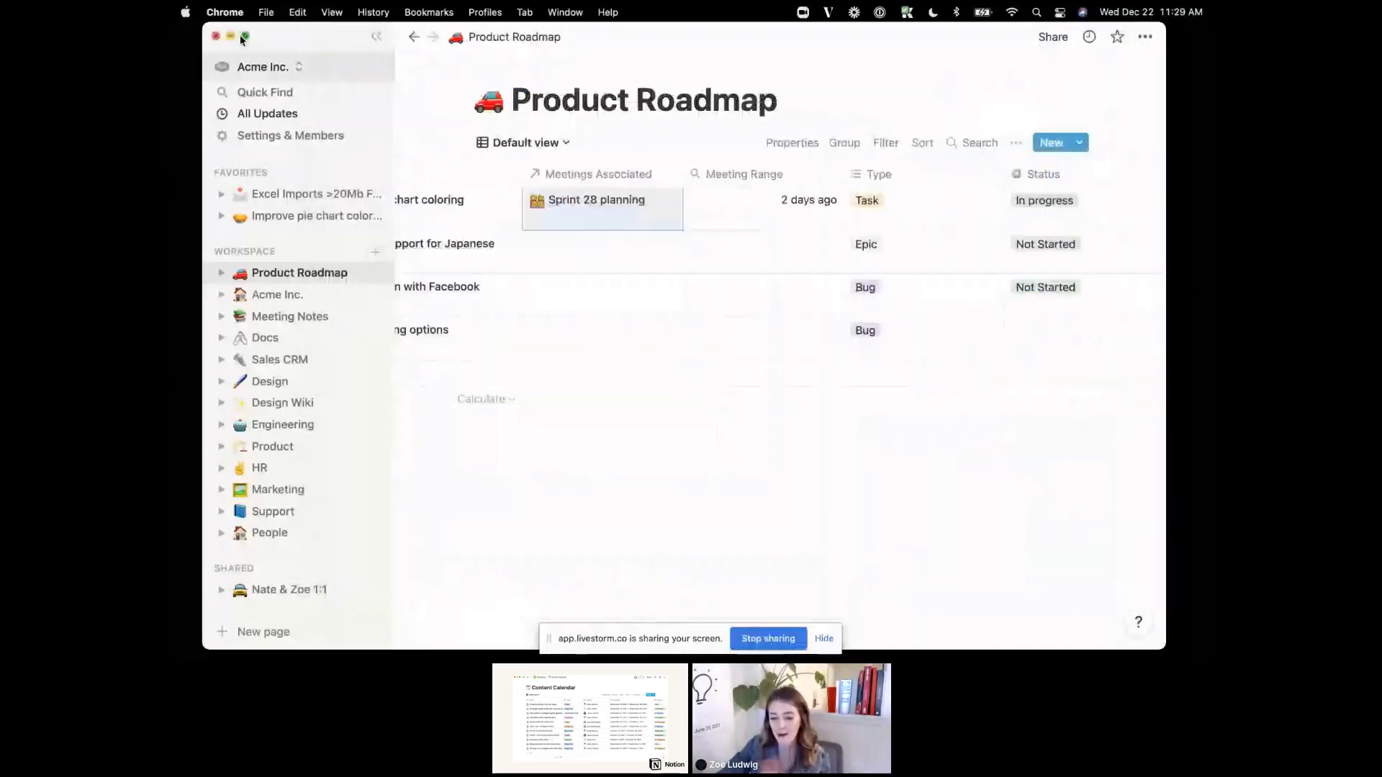
pyautogui.click(244, 36)
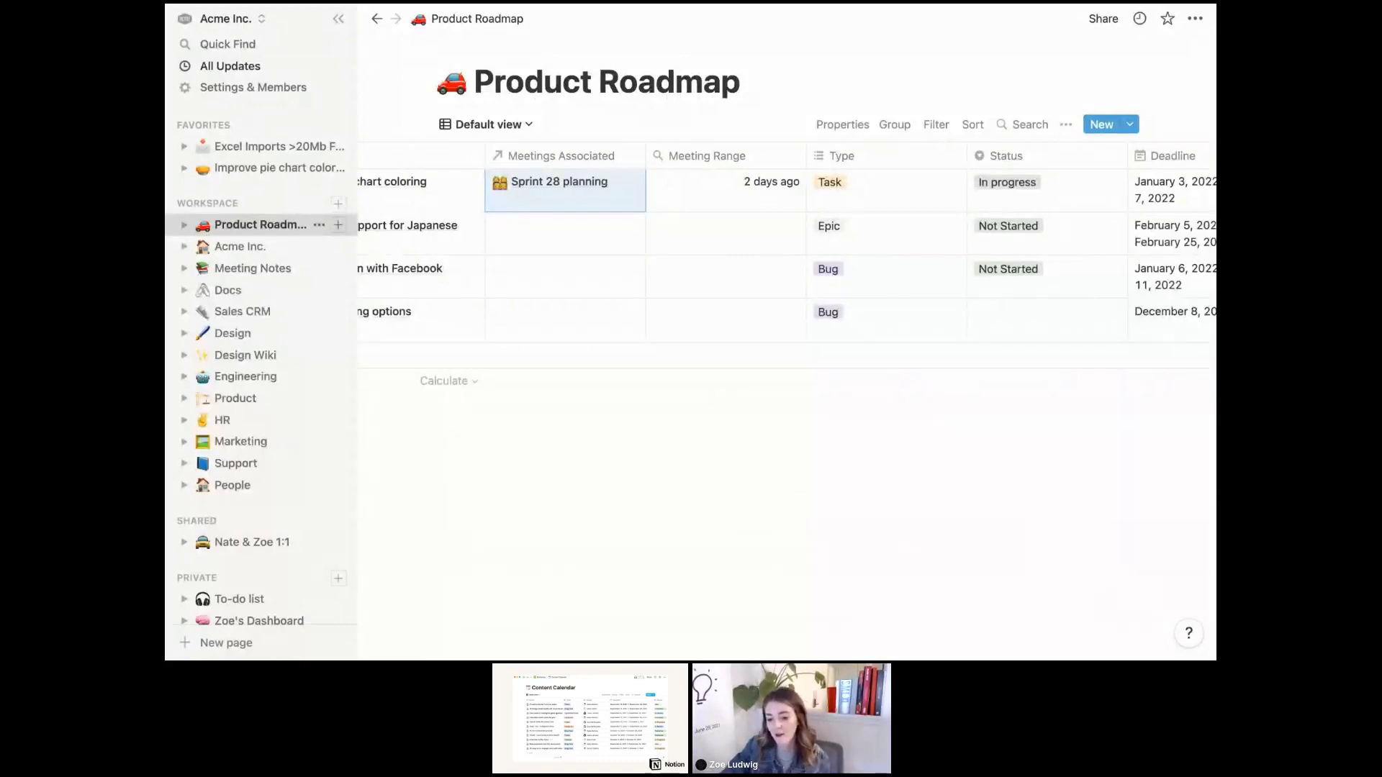
# Add a formula property named "Is overdue?" and place its column between Deadline and Person Responsible
pyautogui.hscroll(2, 1129, 222)
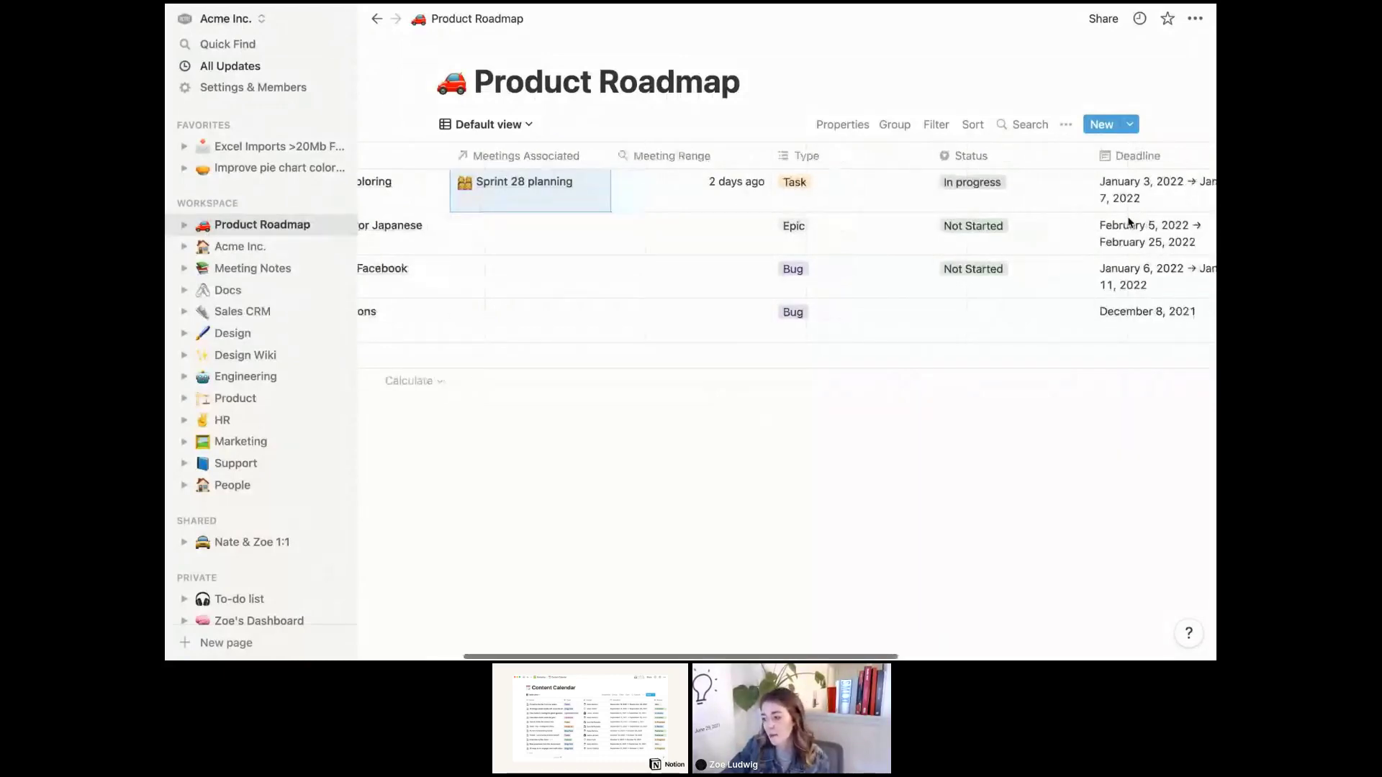
pyautogui.hscroll(15, 1129, 222)
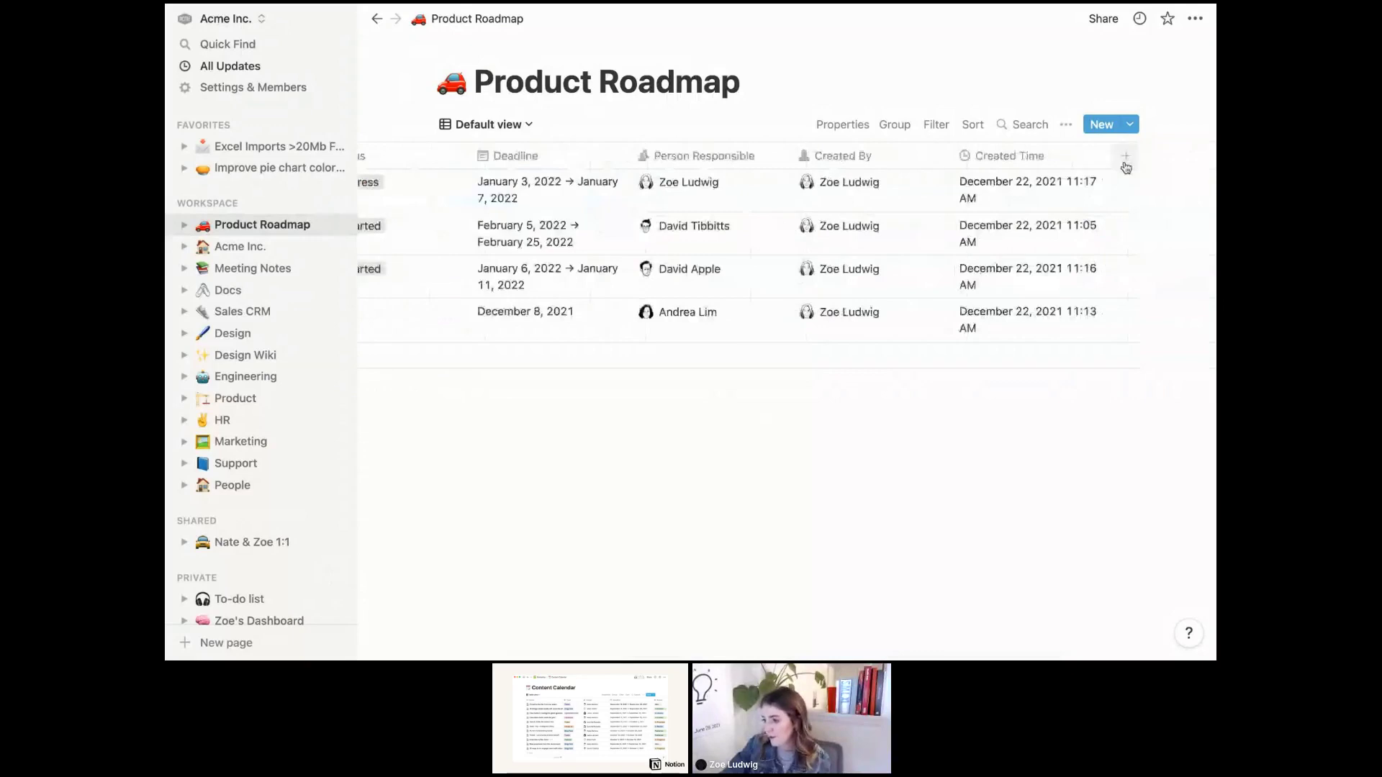
pyautogui.click(1125, 159)
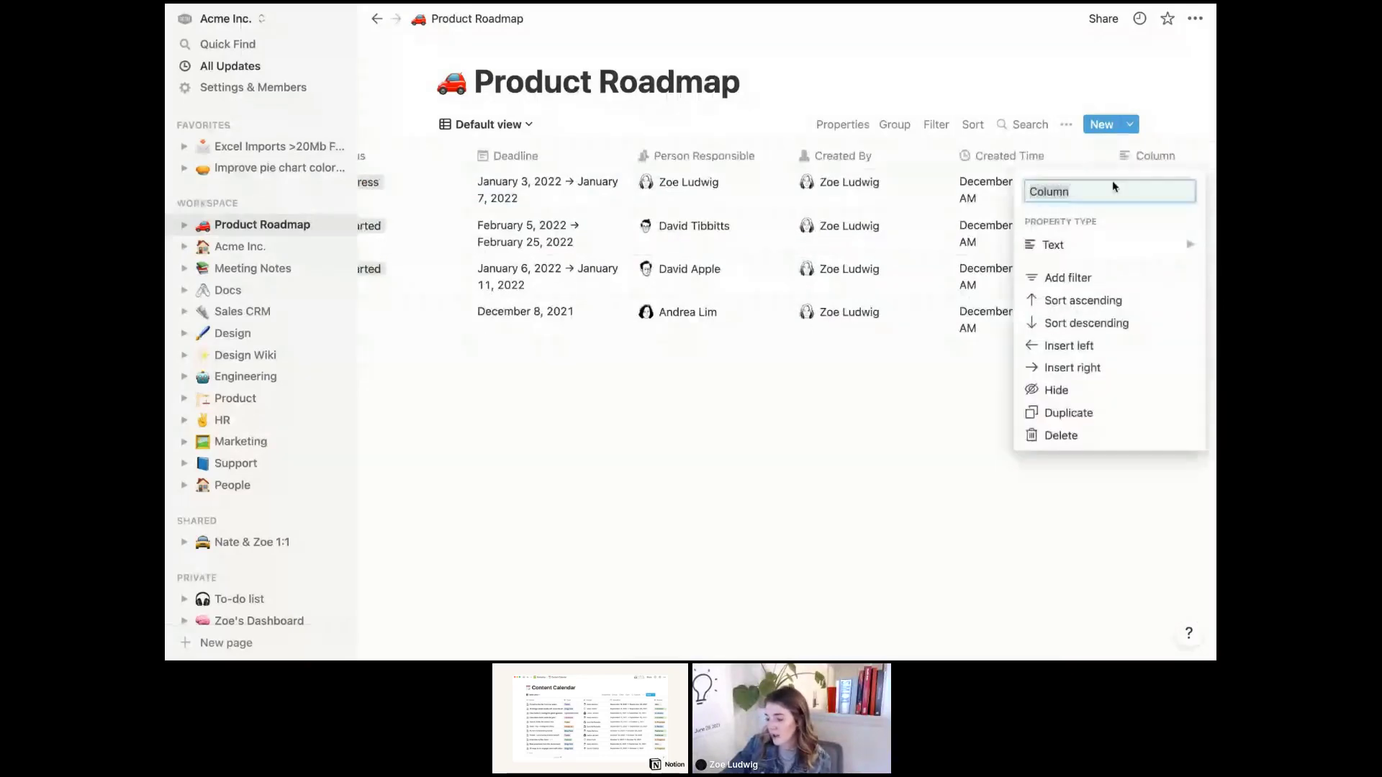
pyautogui.write('Is')
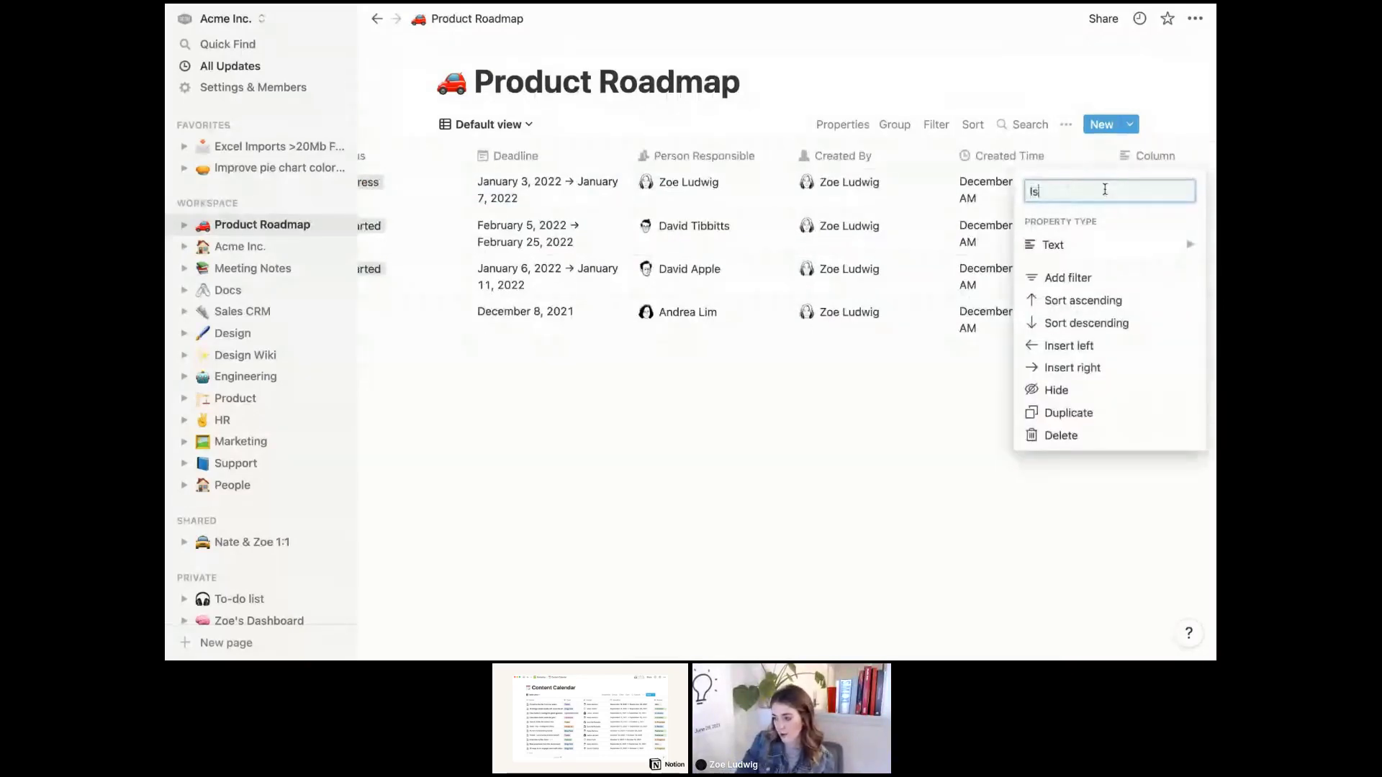
pyautogui.write(' overdue?')
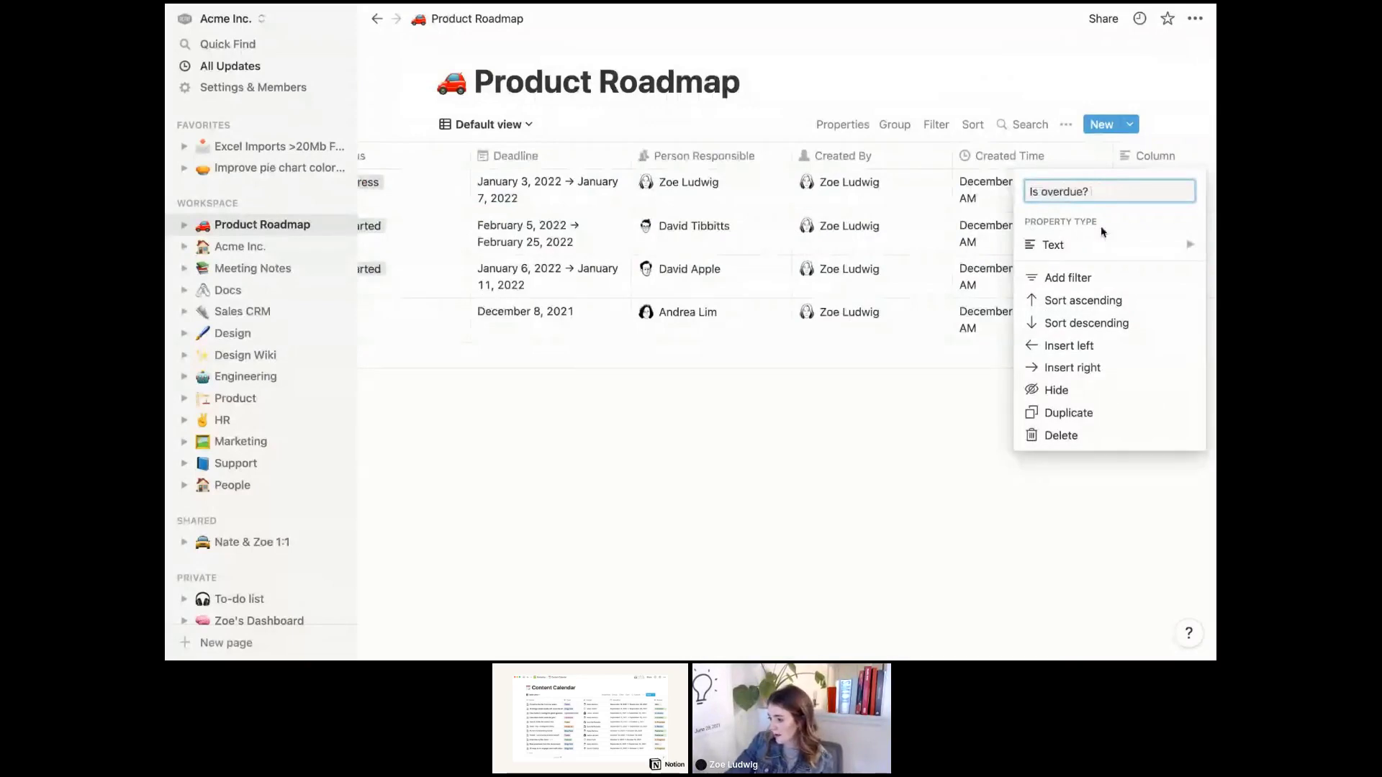
pyautogui.click(1101, 245)
pyautogui.scroll(-1, 932, 303)
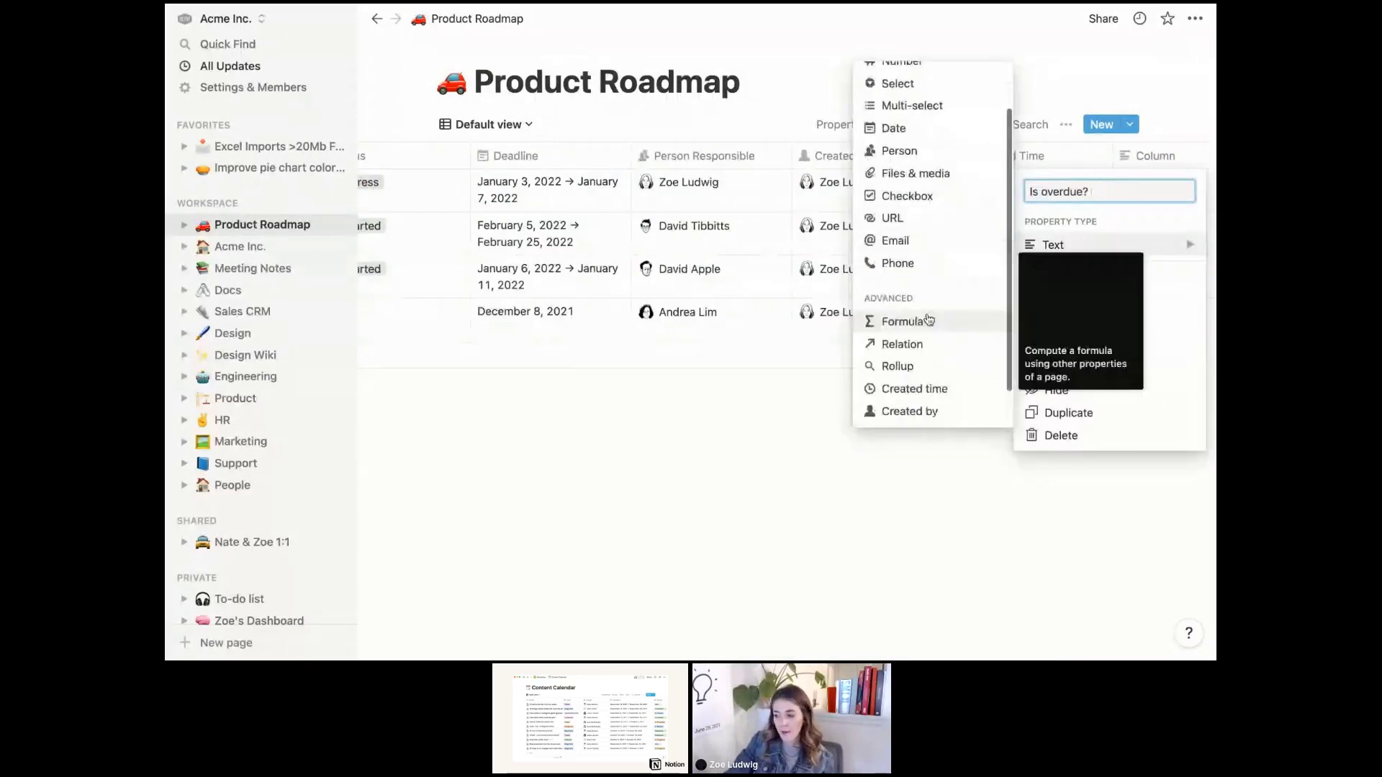
pyautogui.click(928, 321)
pyautogui.moveTo(835, 156); pyautogui.dragTo(629, 194)
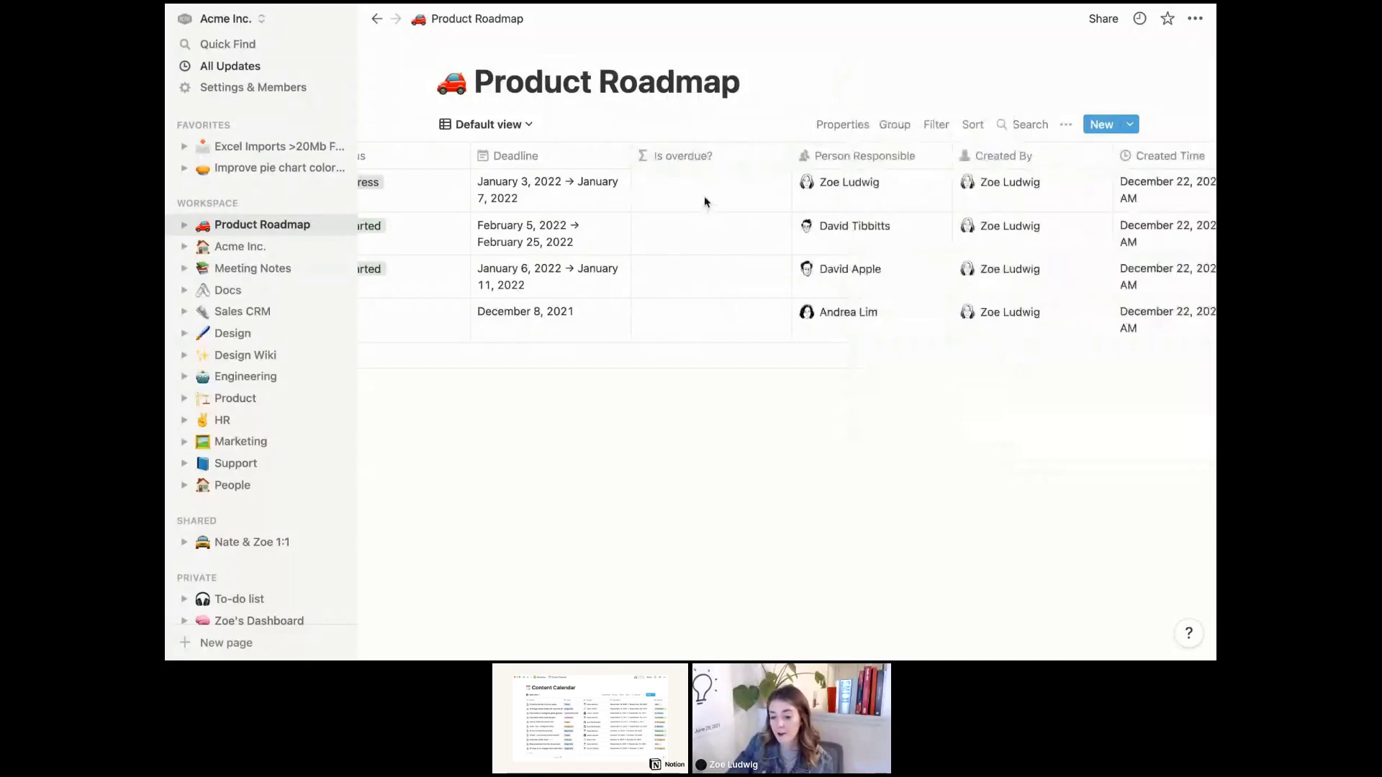
# Set the "Is overdue?" property's formula to if( now() > prop("Deadline"), "Overdue", "Not overdue")
pyautogui.click(757, 162)
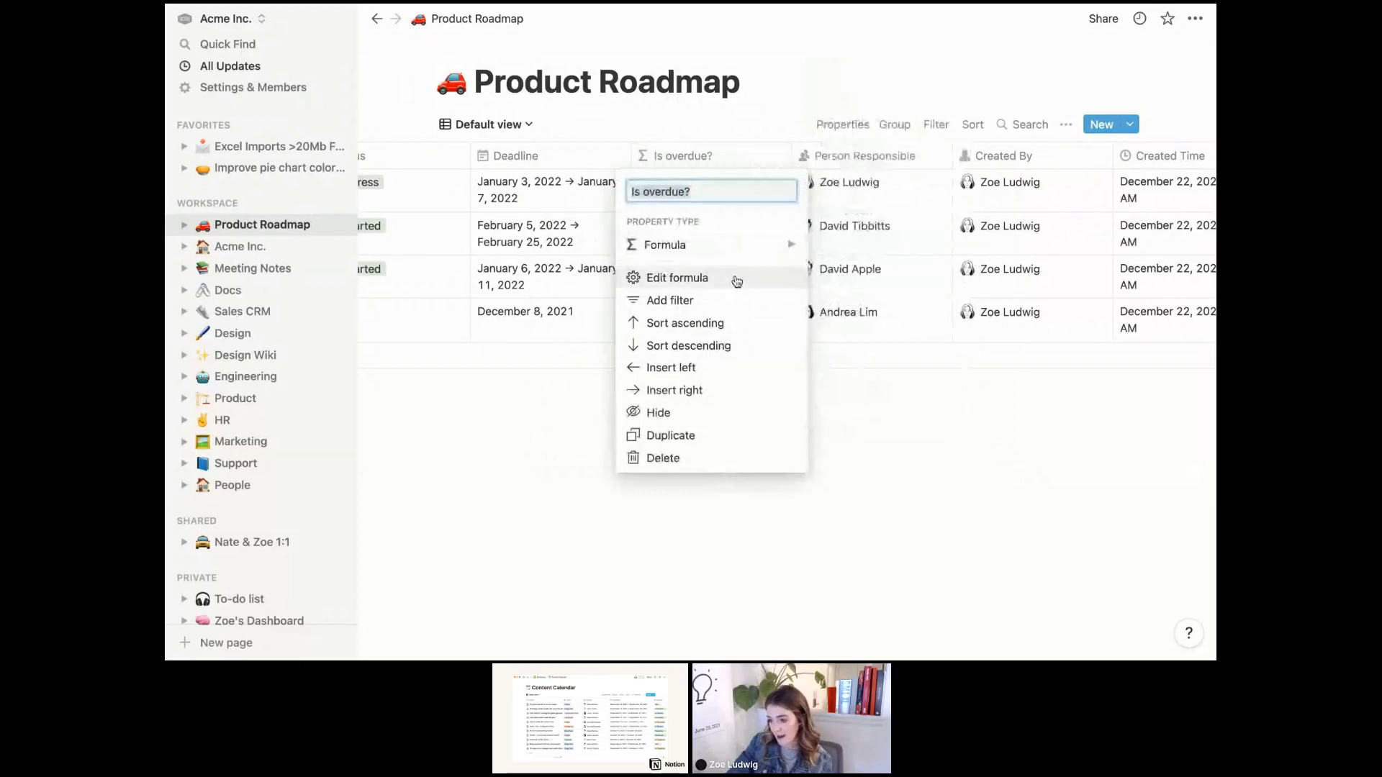
pyautogui.click(736, 279)
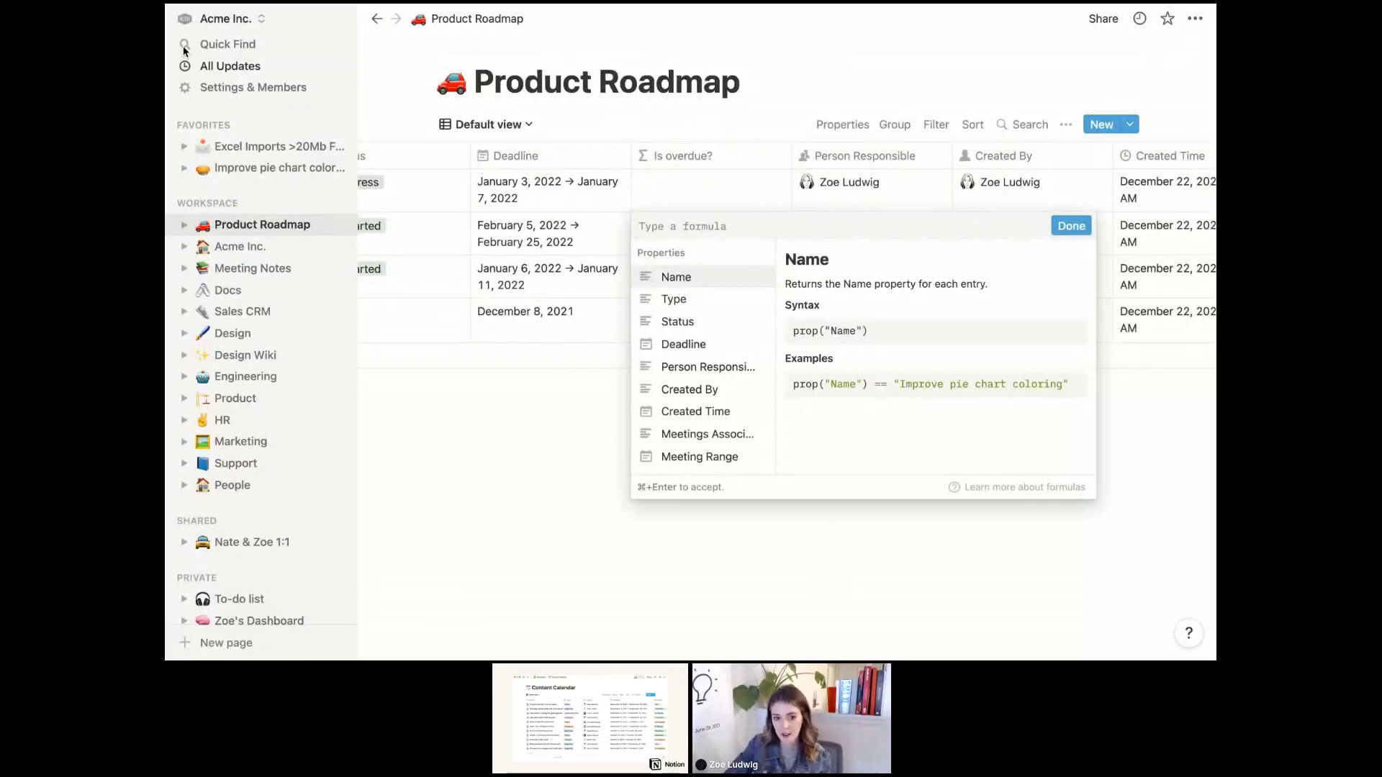
pyautogui.moveTo(314, 8)
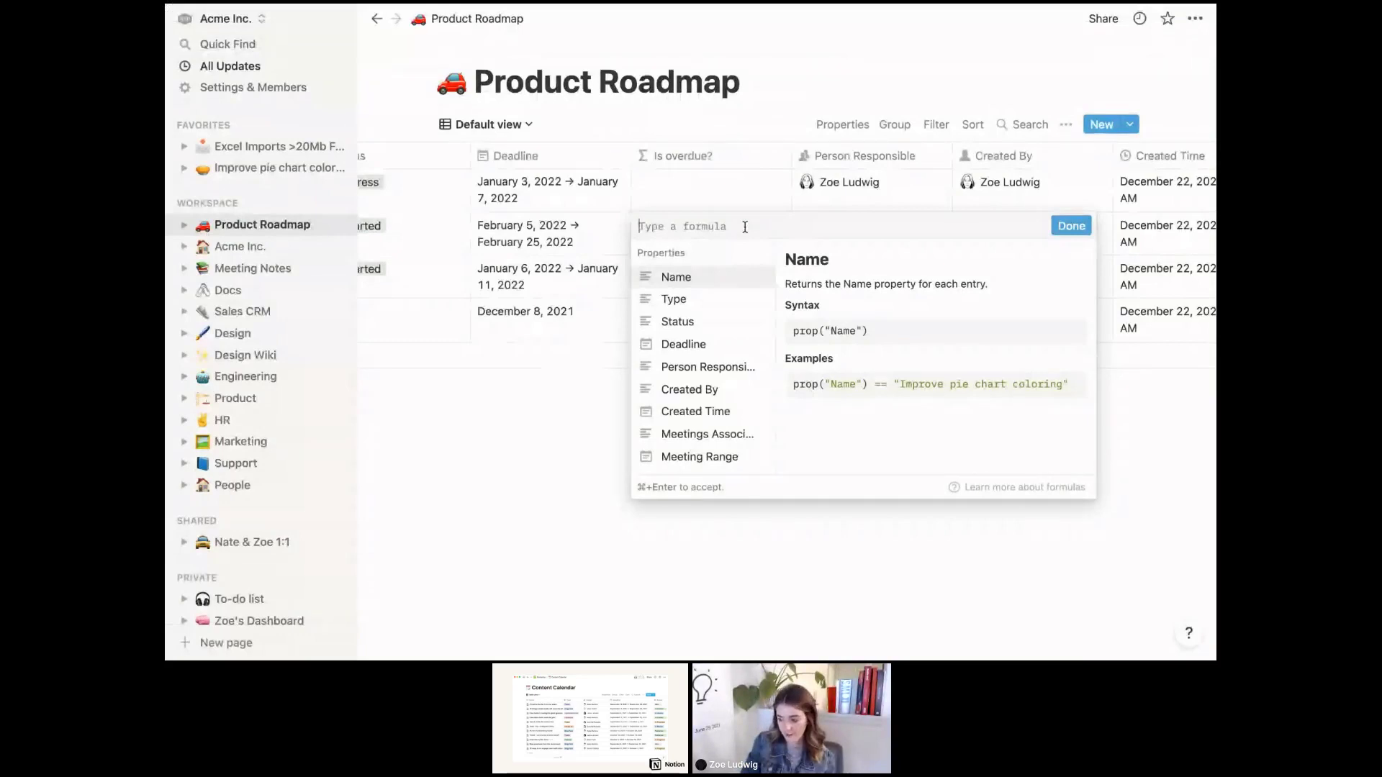
pyautogui.write('if (')
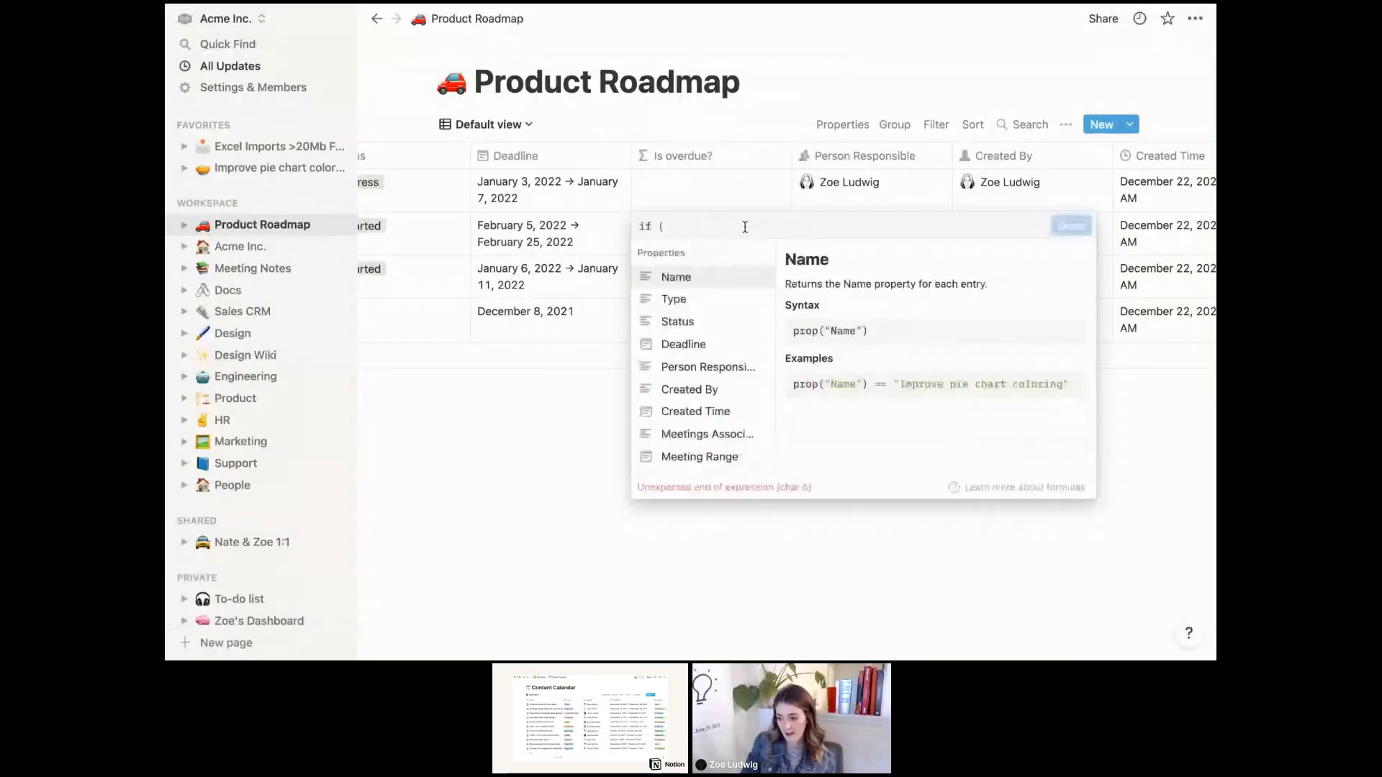
pyautogui.press('BackSpace')
pyautogui.press('BackSpace')
pyautogui.write('( now()')
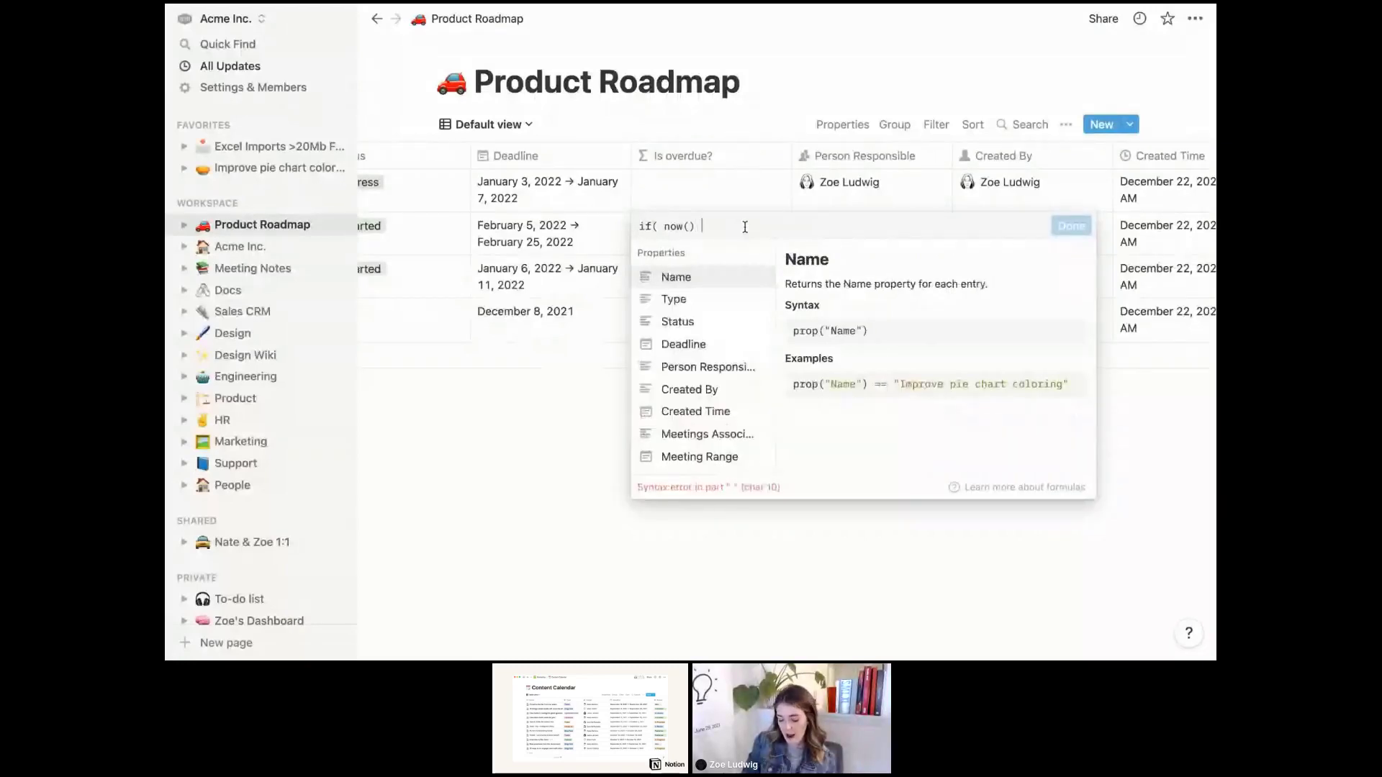
pyautogui.write(' > prop("')
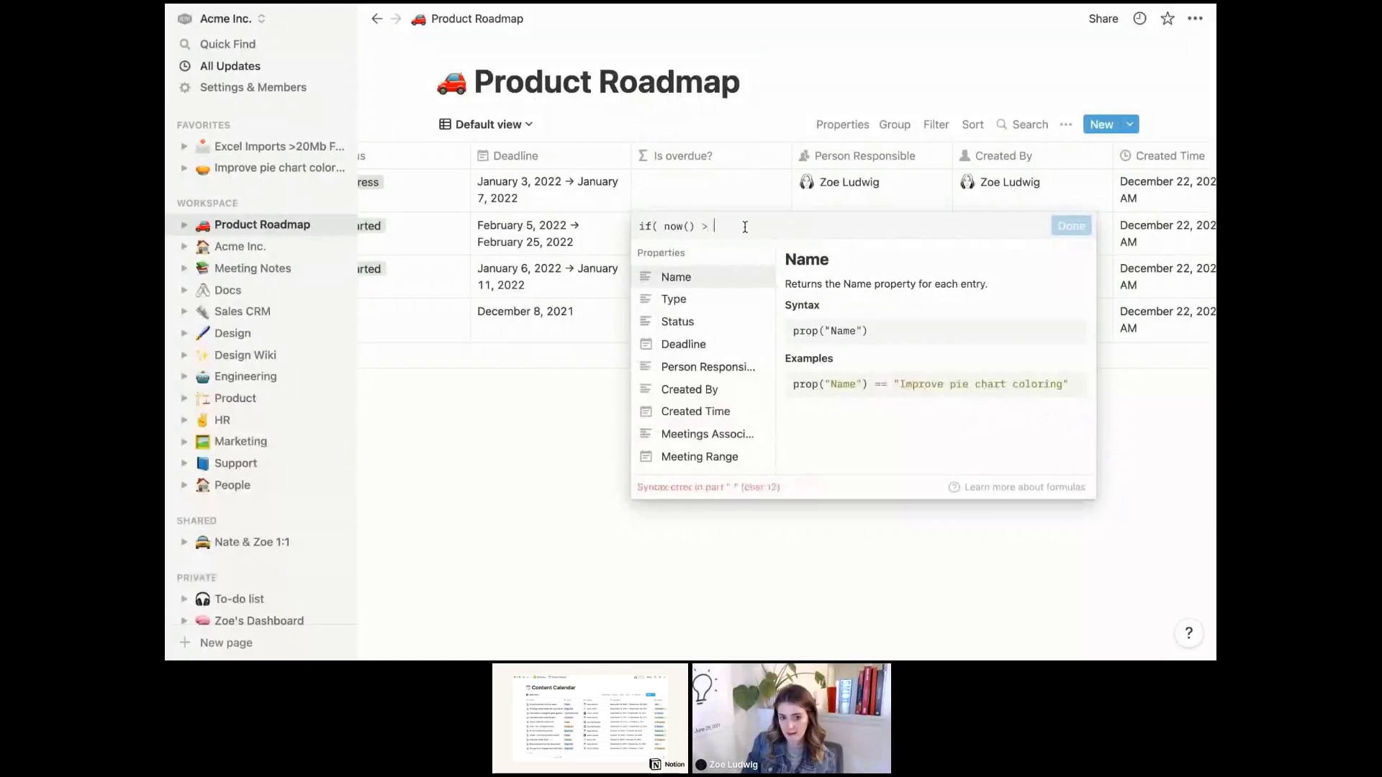
pyautogui.write('Deadline")')
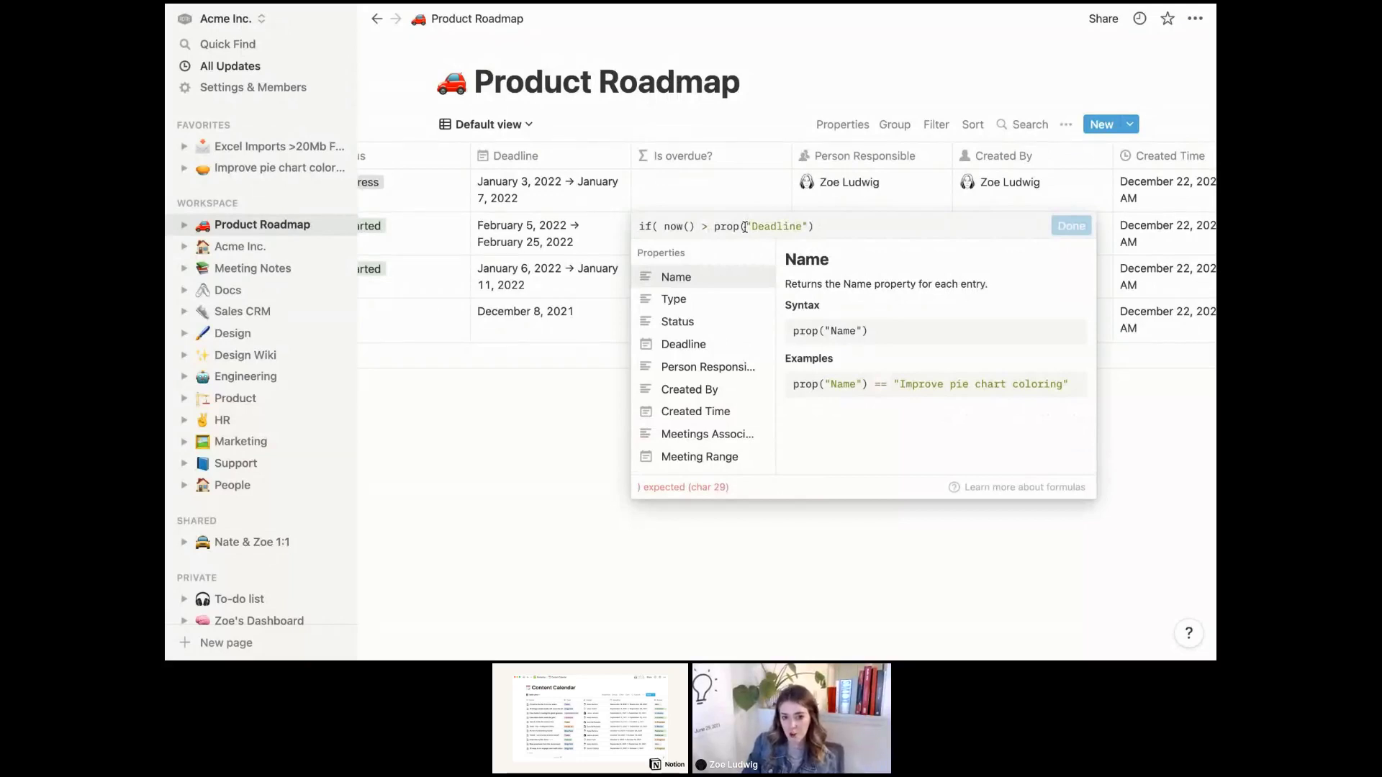
pyautogui.write(' , "Overdue"')
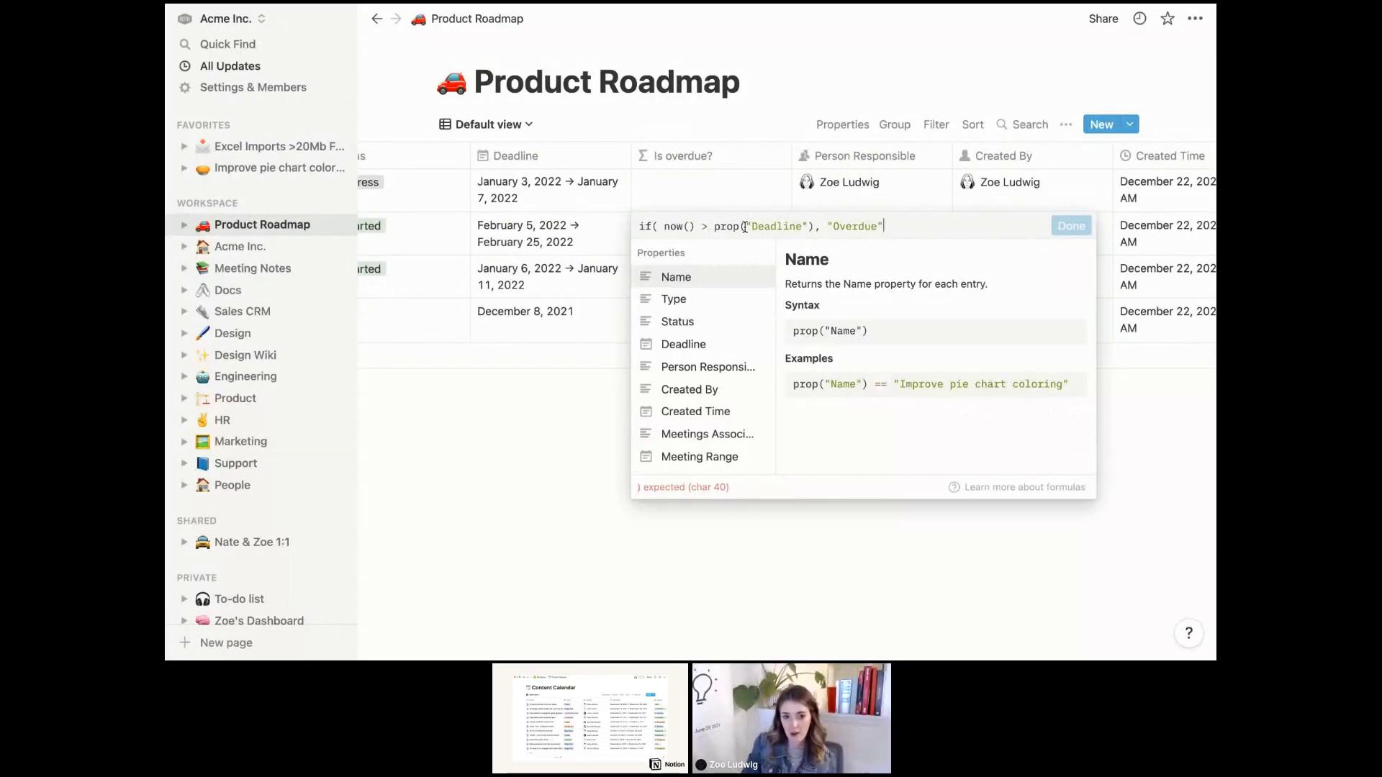
pyautogui.write(', "')
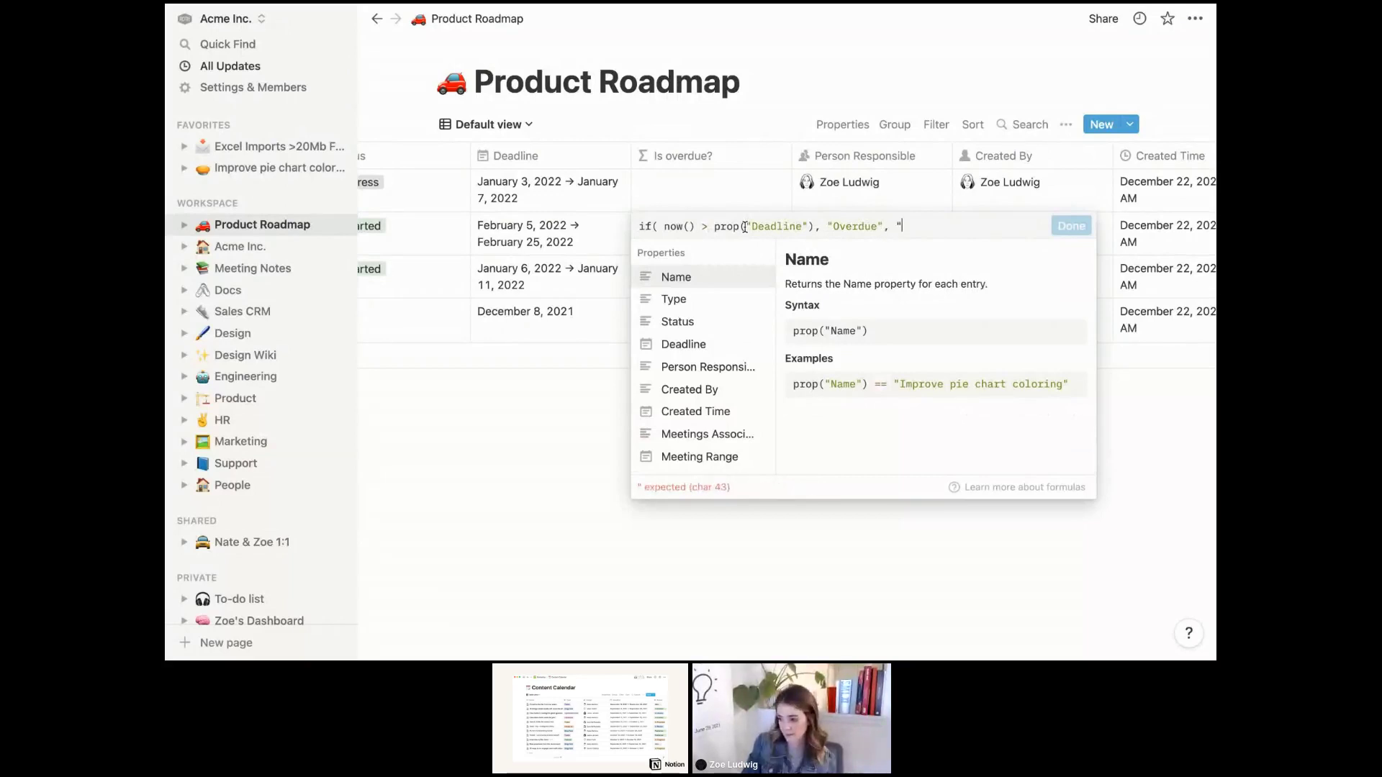
pyautogui.write('Not overdue")')
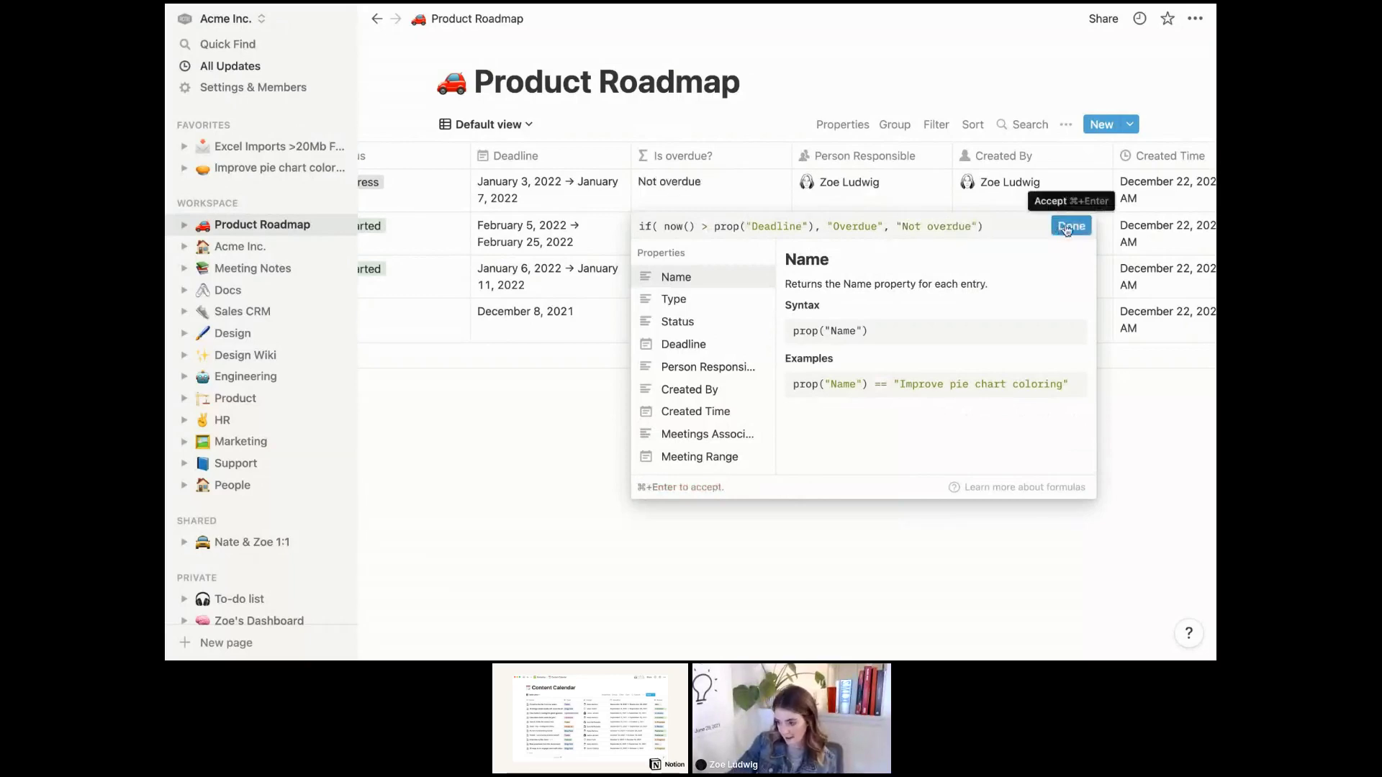
pyautogui.click(1068, 227)
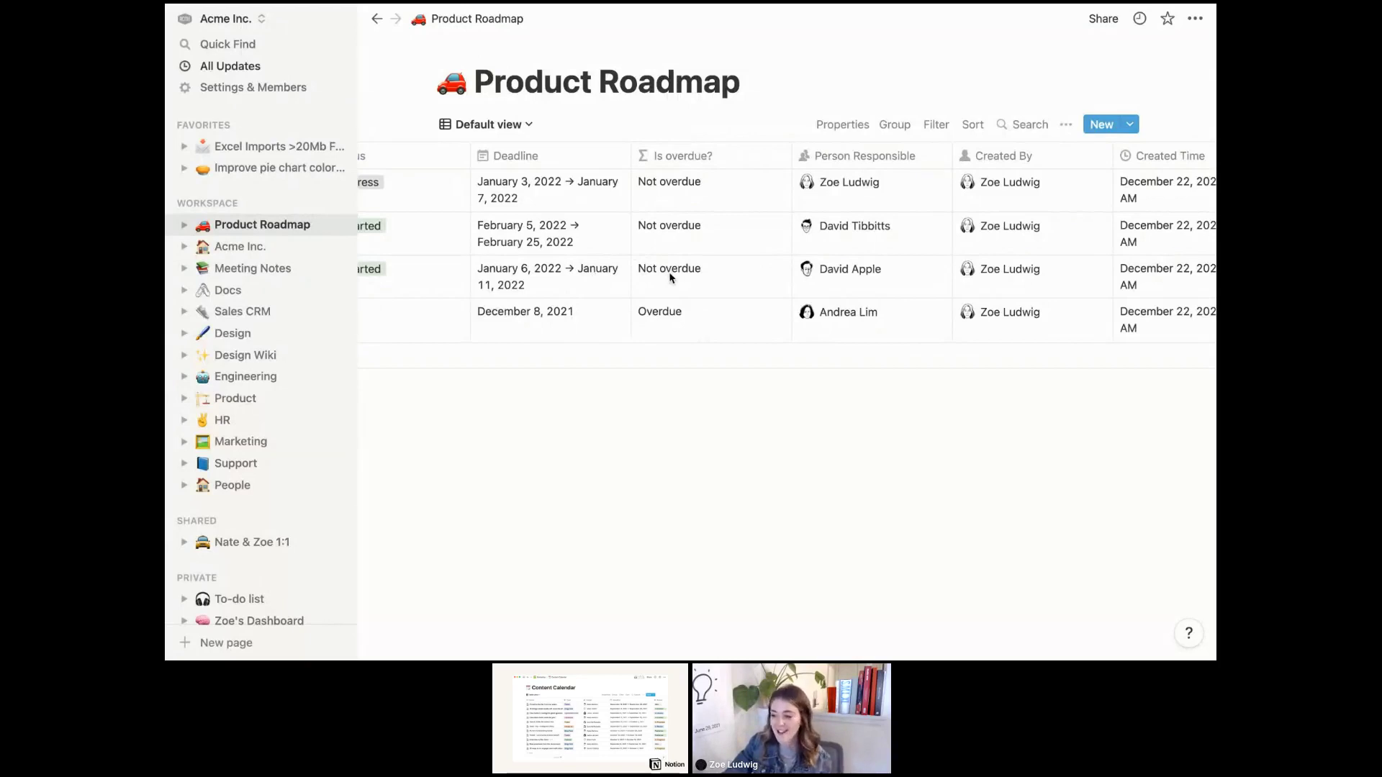
# Reopen the "Is overdue?" formula and examine its if function, the now-versus-Deadline condition and the two result texts
pyautogui.click(684, 154)
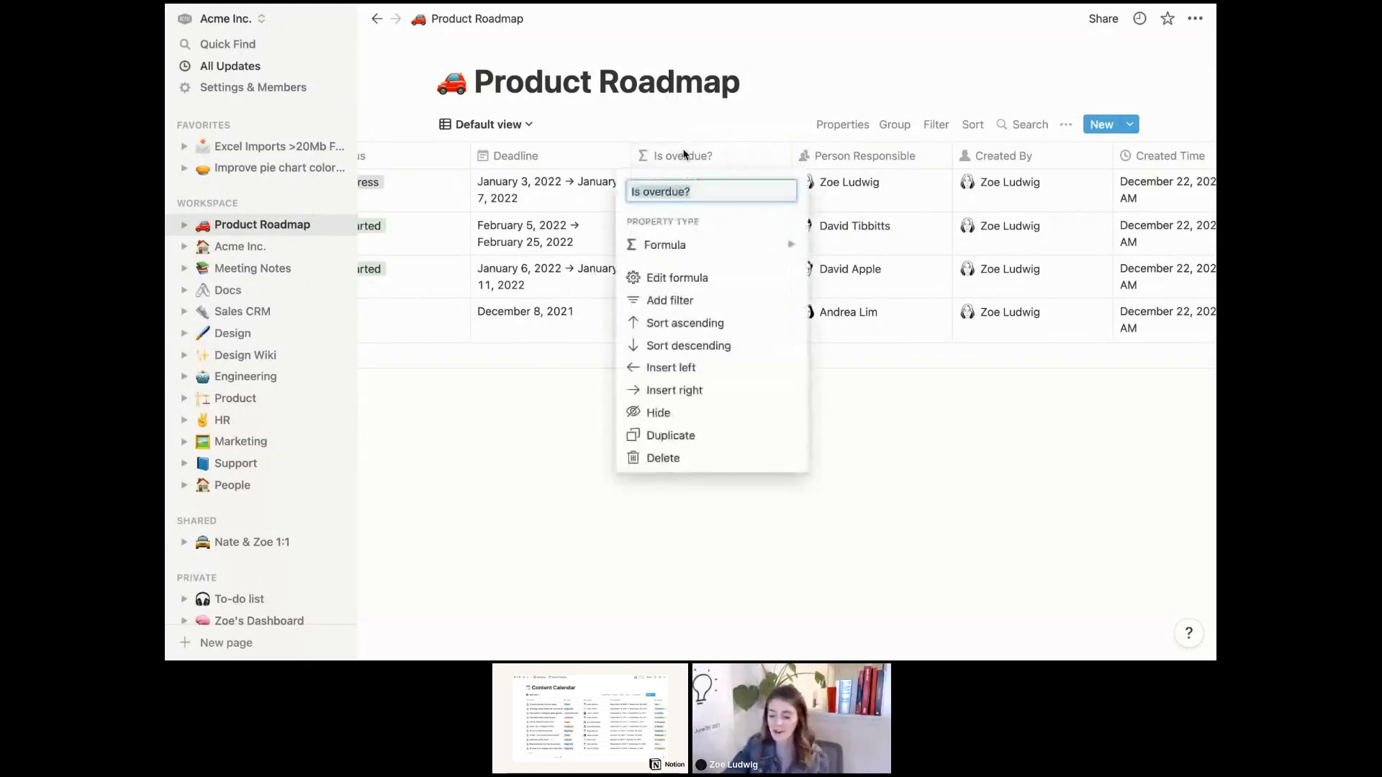
pyautogui.click(676, 278)
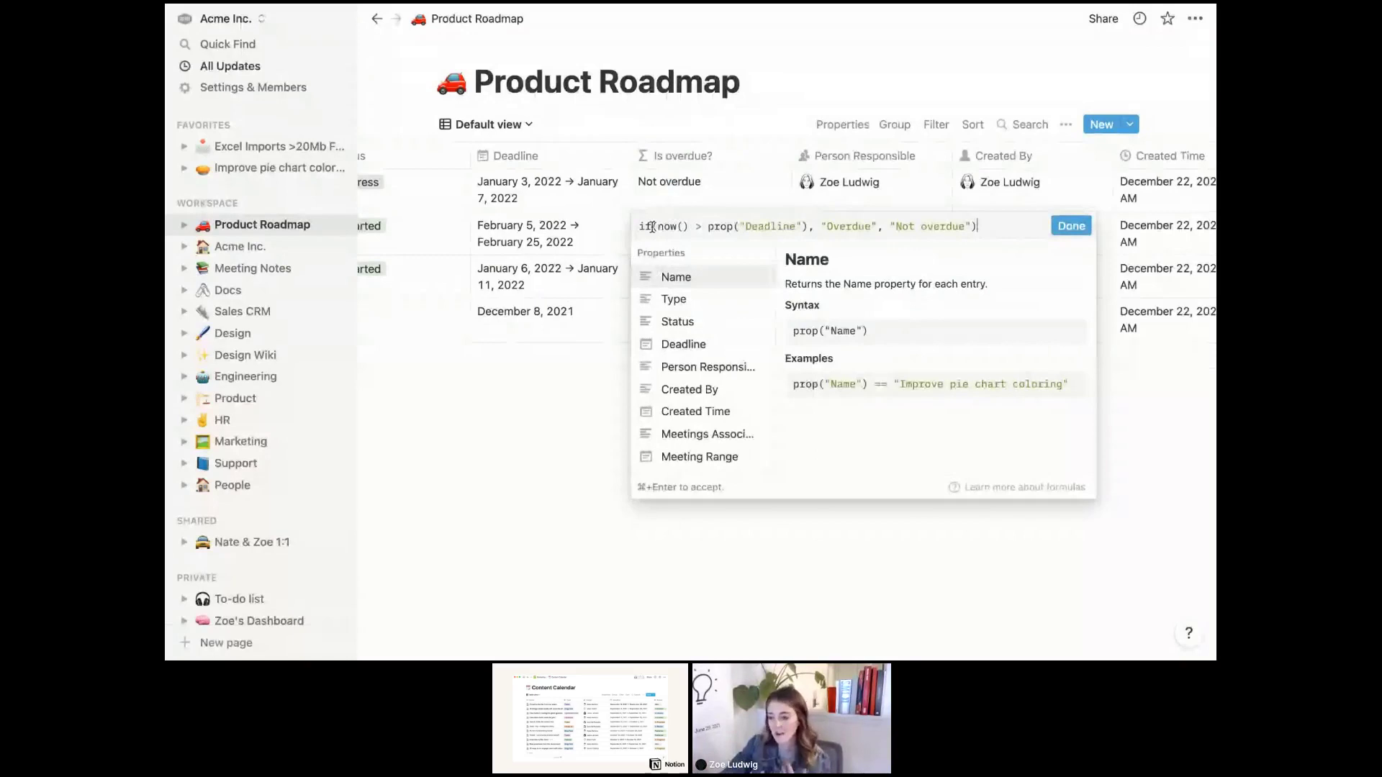
pyautogui.click(652, 227)
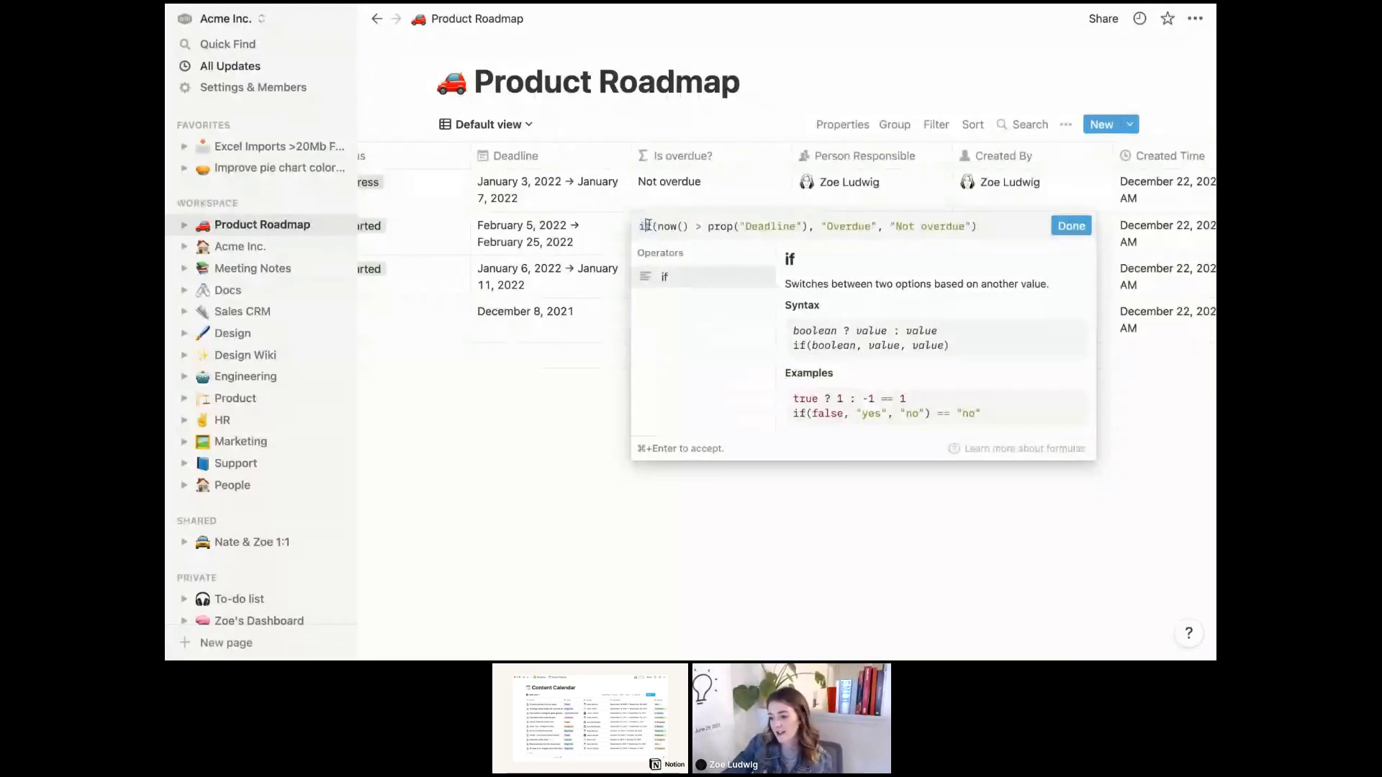
pyautogui.hotkey('shift', 'End')
pyautogui.keyDown('shift'); pyautogui.click(807, 227); pyautogui.keyUp('shift')
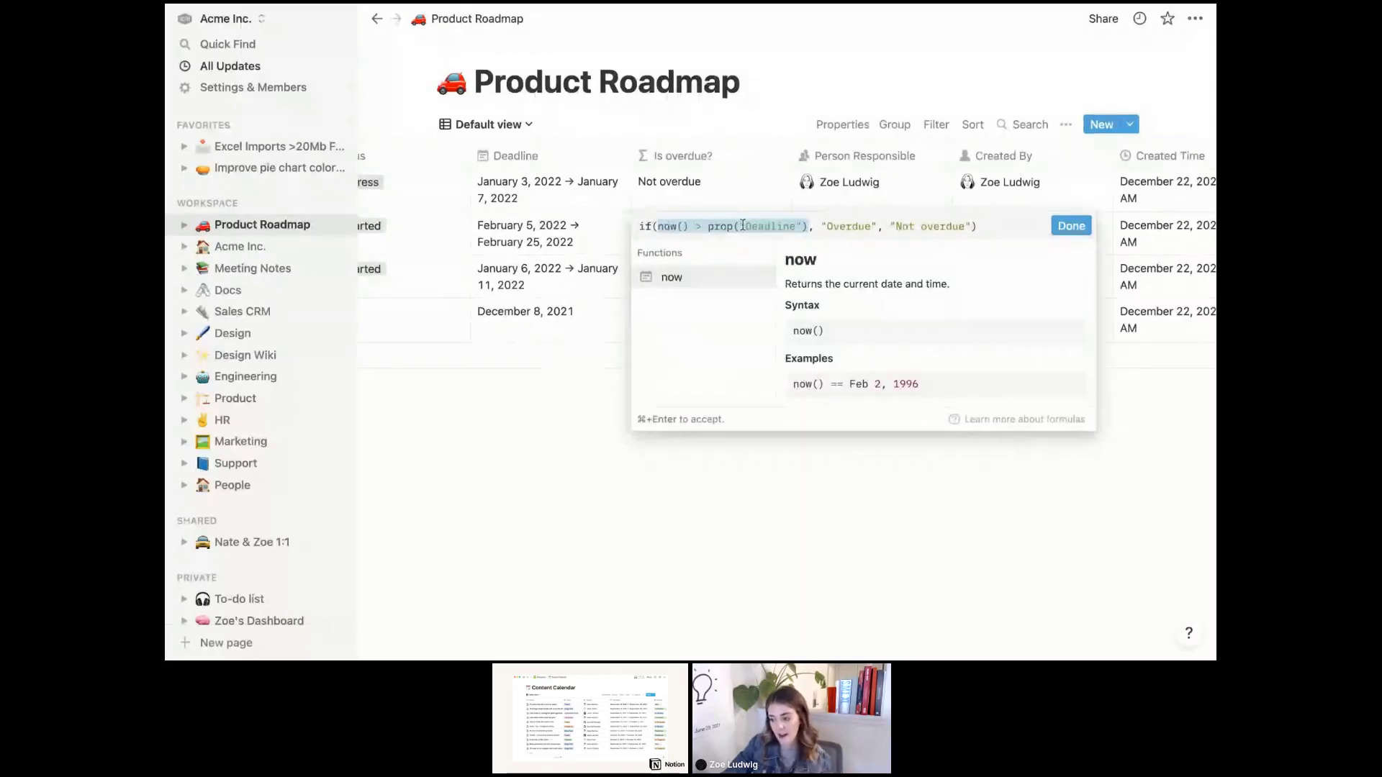
pyautogui.click(811, 223)
pyautogui.click(824, 223)
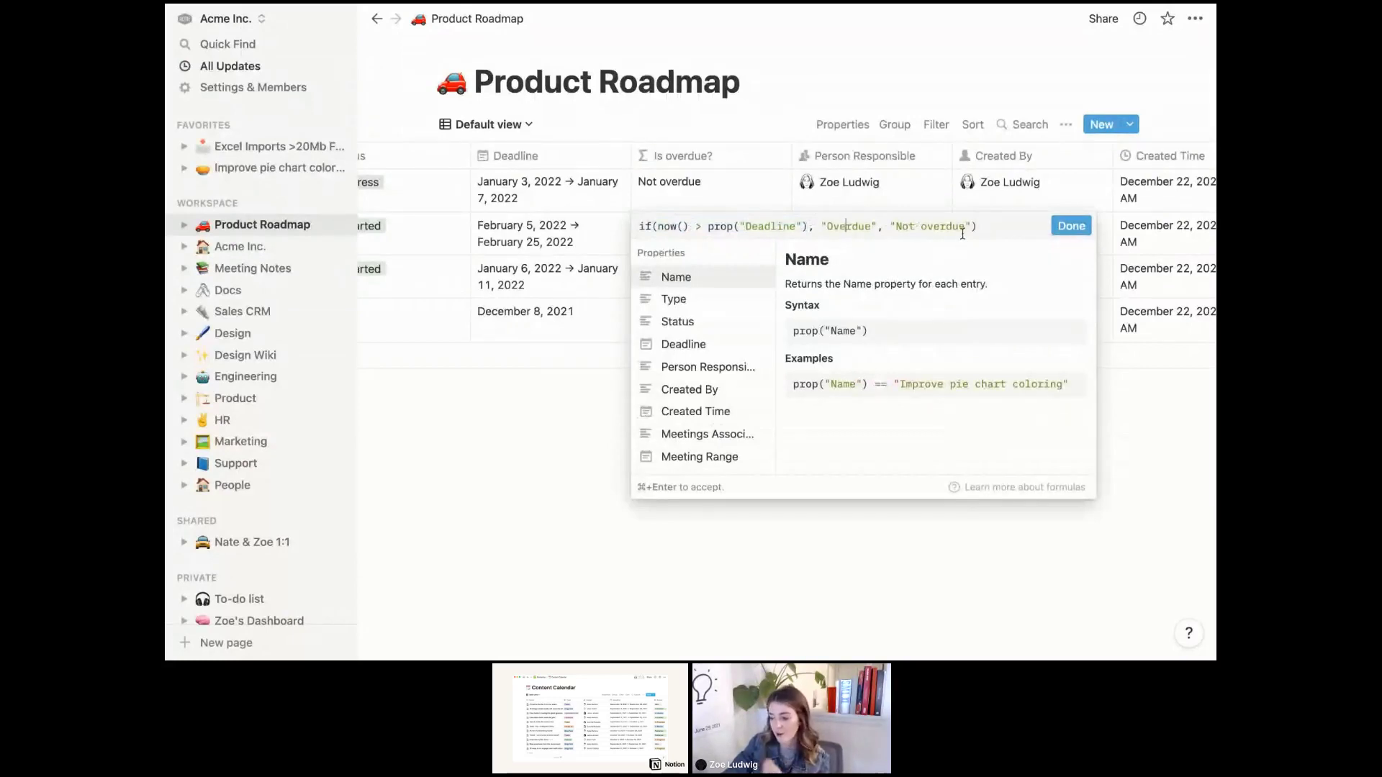
pyautogui.click(1069, 228)
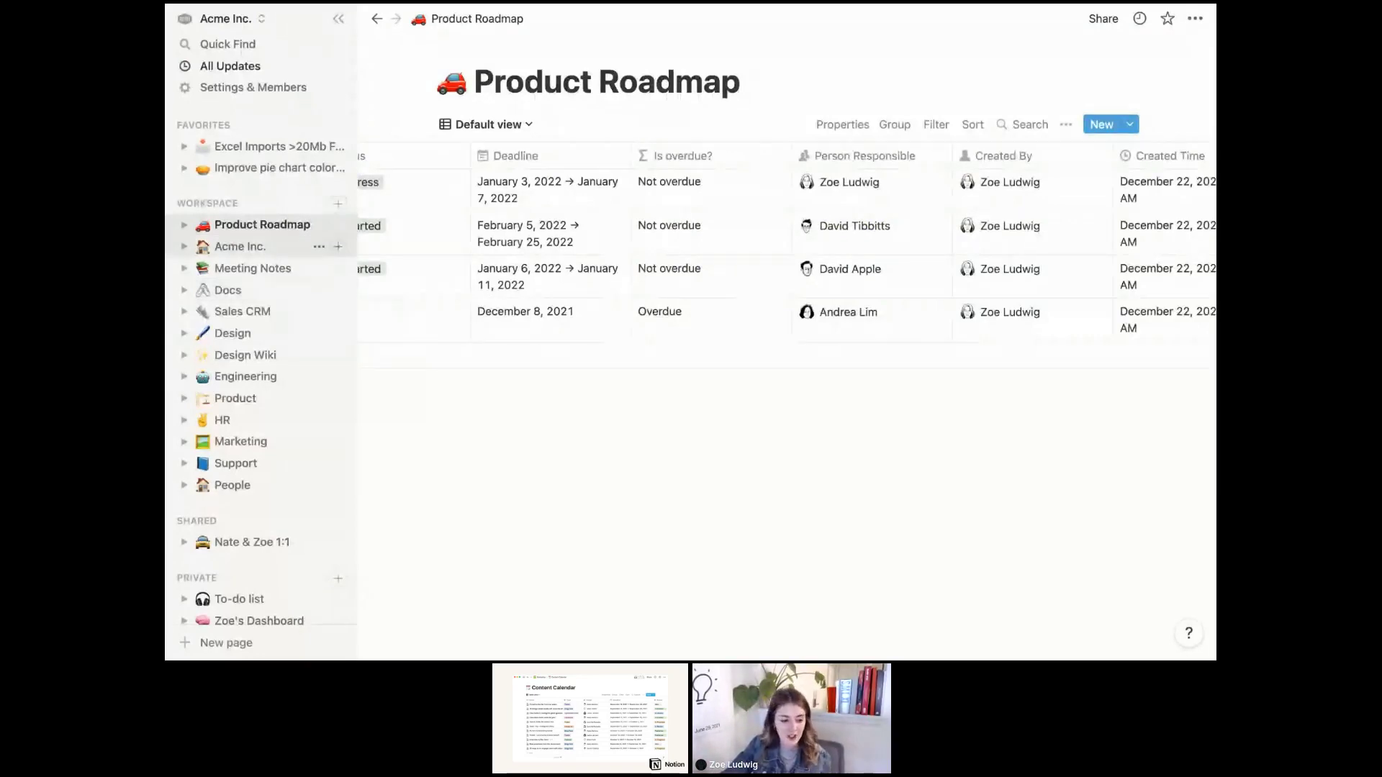
# Copy the full formula text of the "Is overdue?" property and close the formula without changes
pyautogui.click(683, 156)
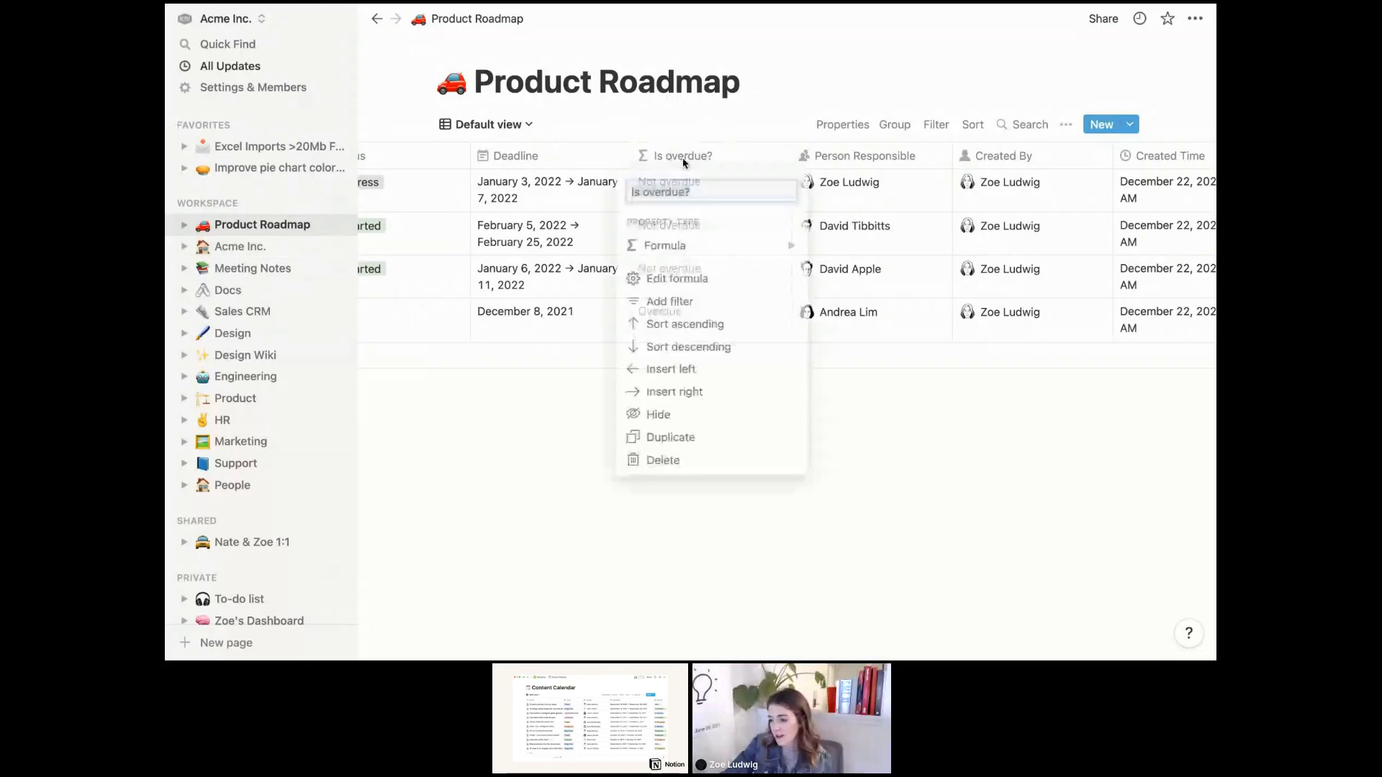
pyautogui.click(677, 278)
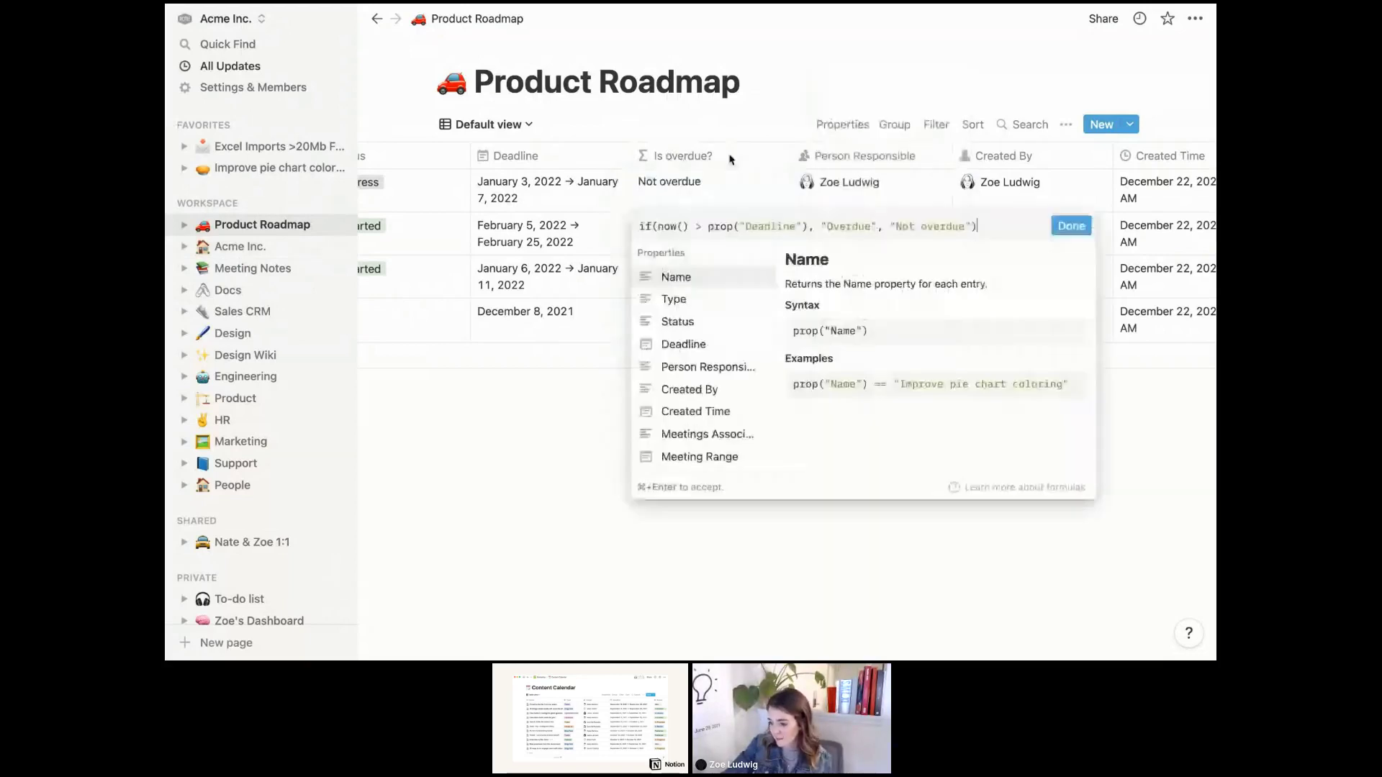
pyautogui.tripleClick(760, 227)
pyautogui.press('super+c')
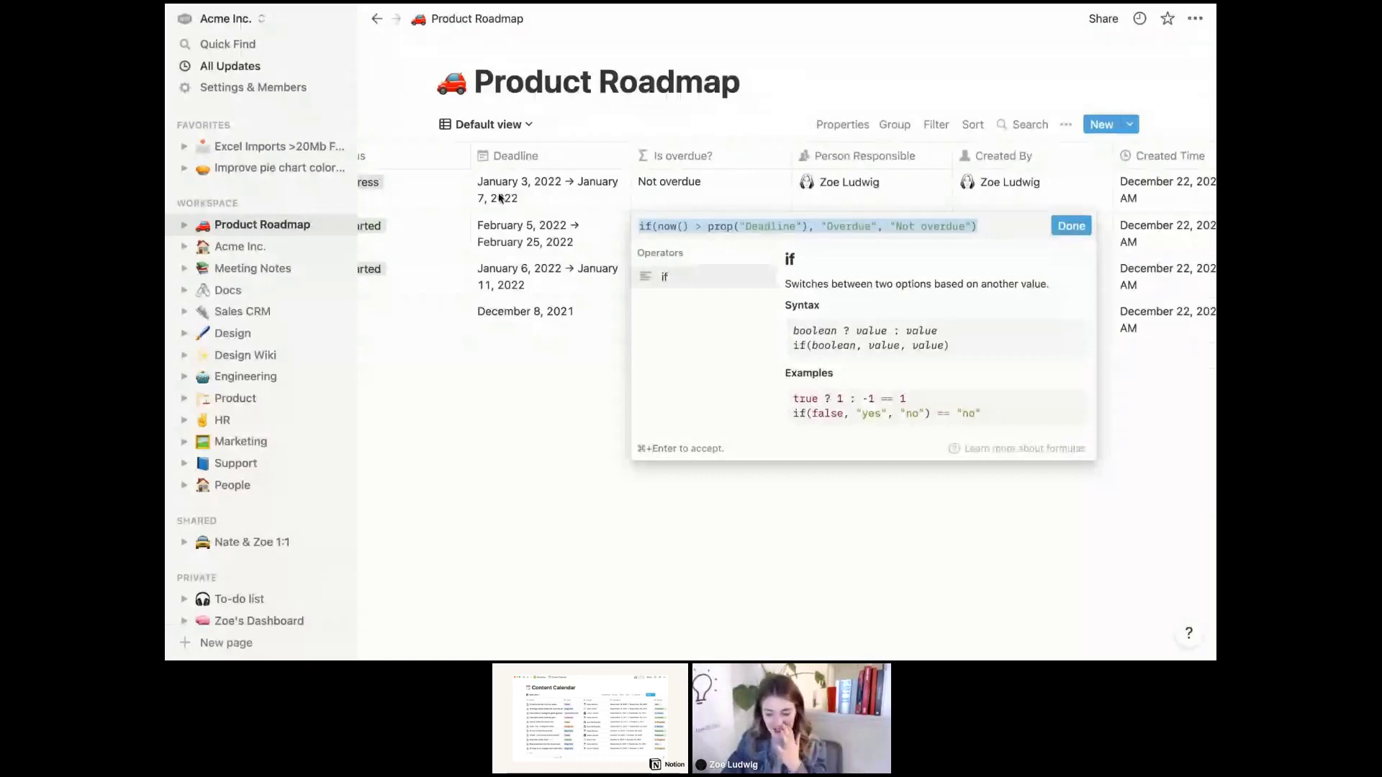
pyautogui.press('Escape')
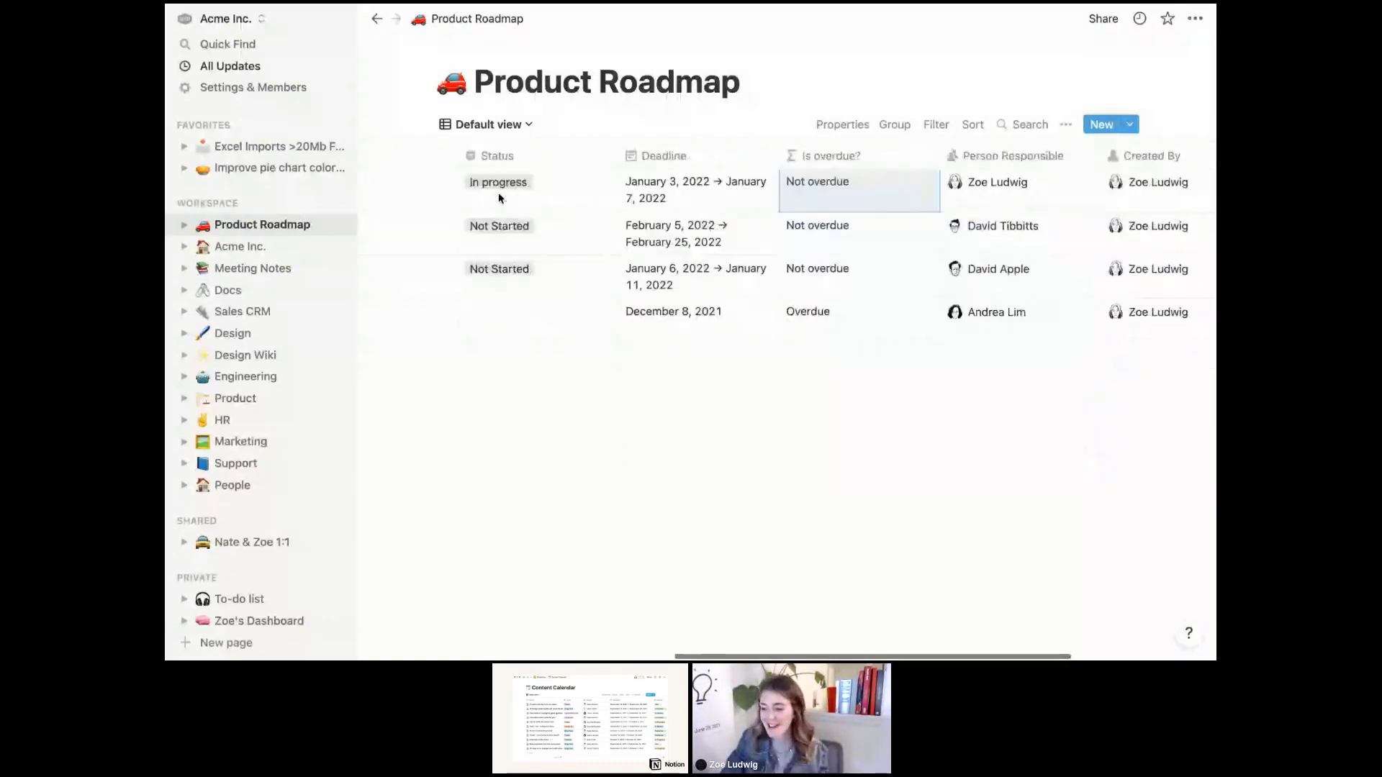
# Create a new template for the Product Roadmap database and title it "New Epic"
pyautogui.hscroll(-10, 498, 192)
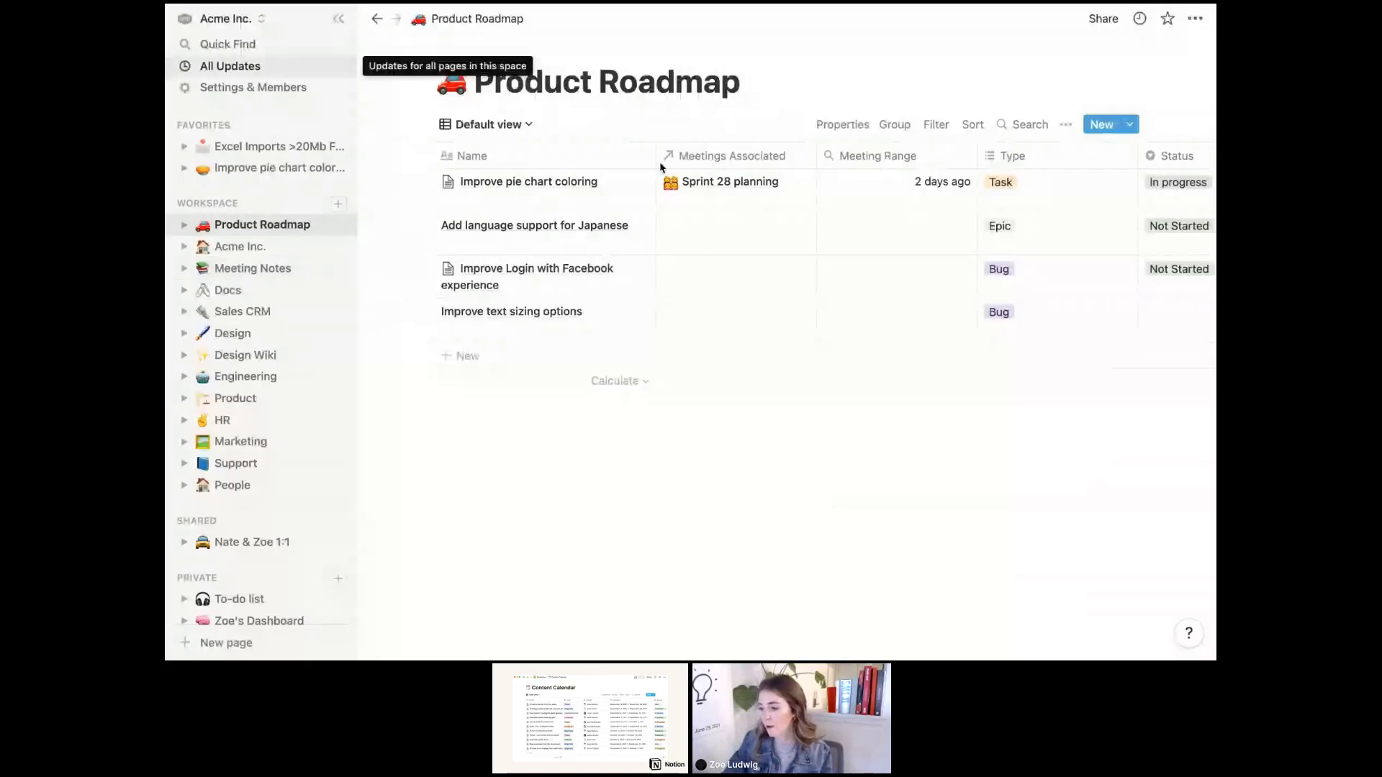
pyautogui.click(1066, 125)
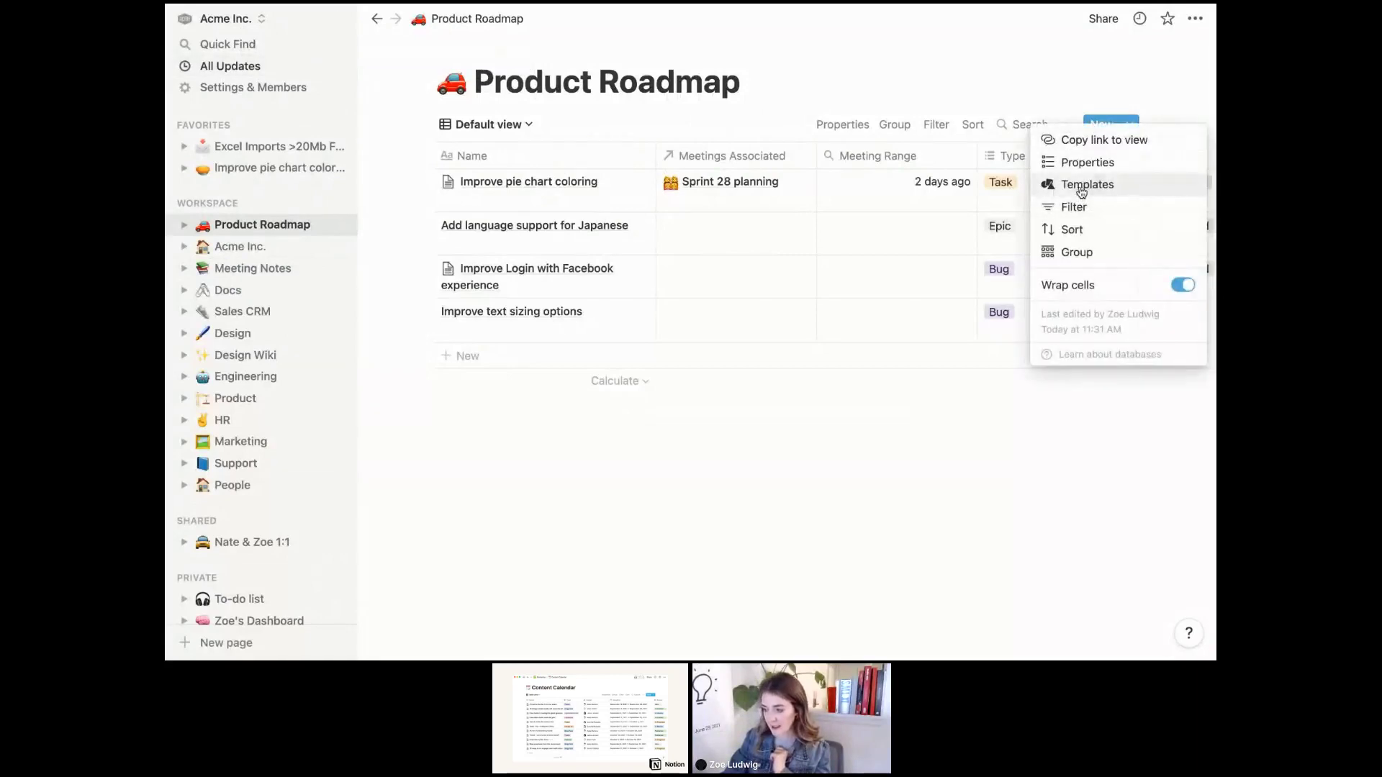
pyautogui.click(1081, 189)
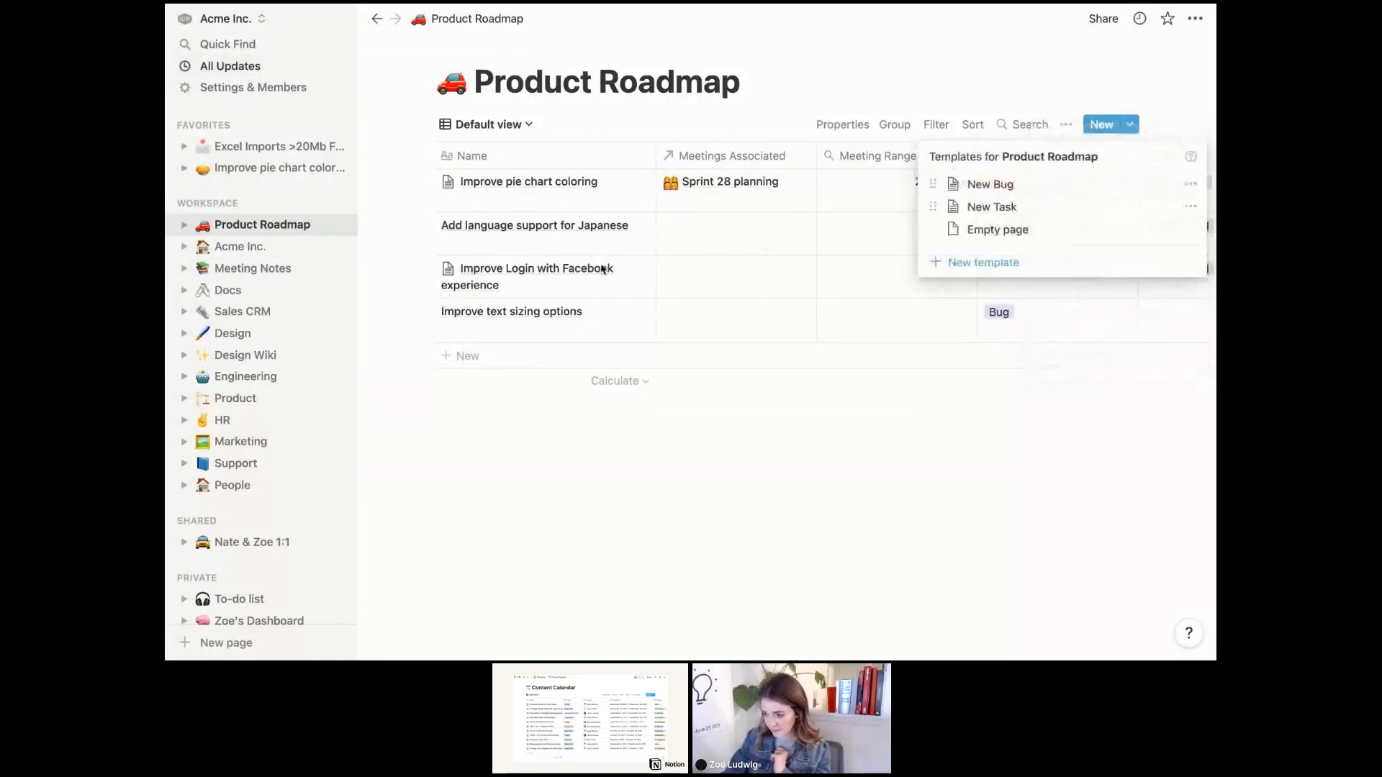
pyautogui.click(971, 263)
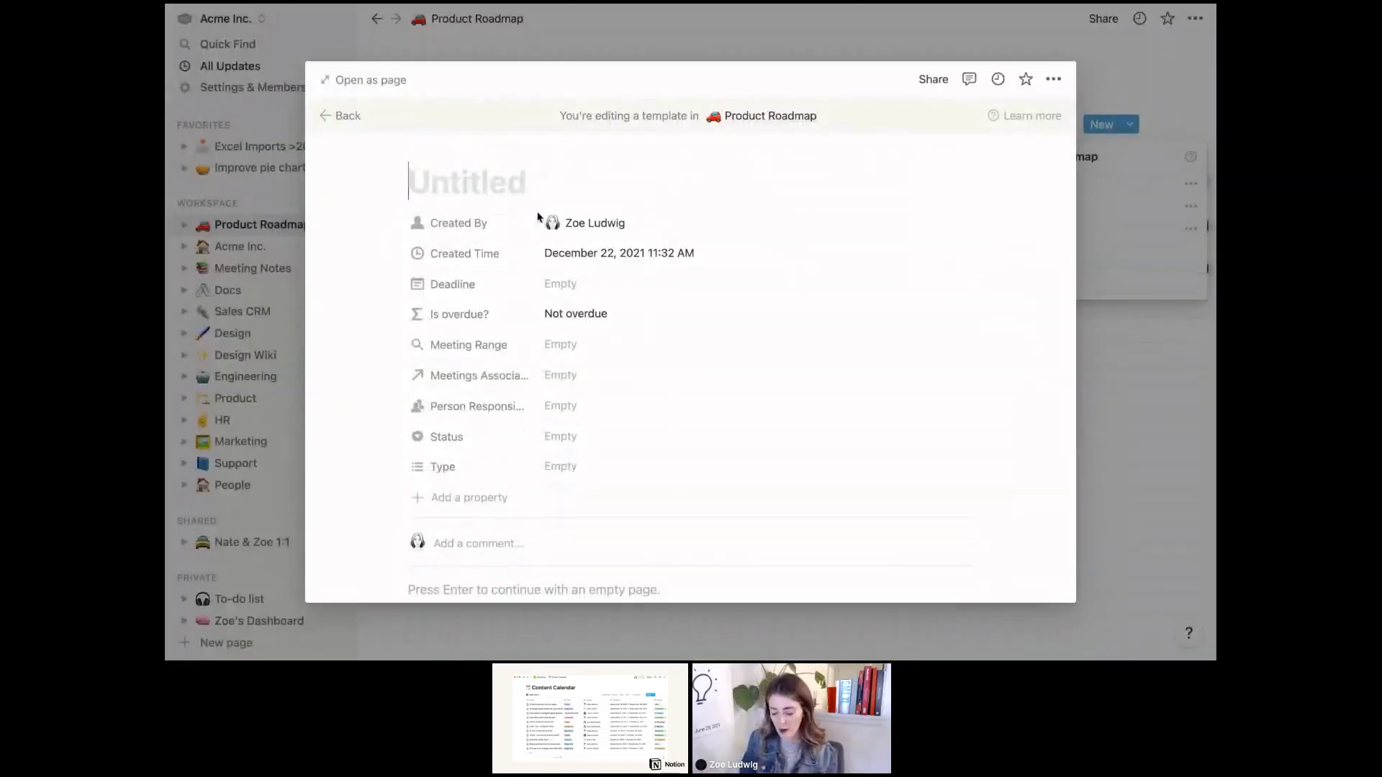
pyautogui.write('New Epic')
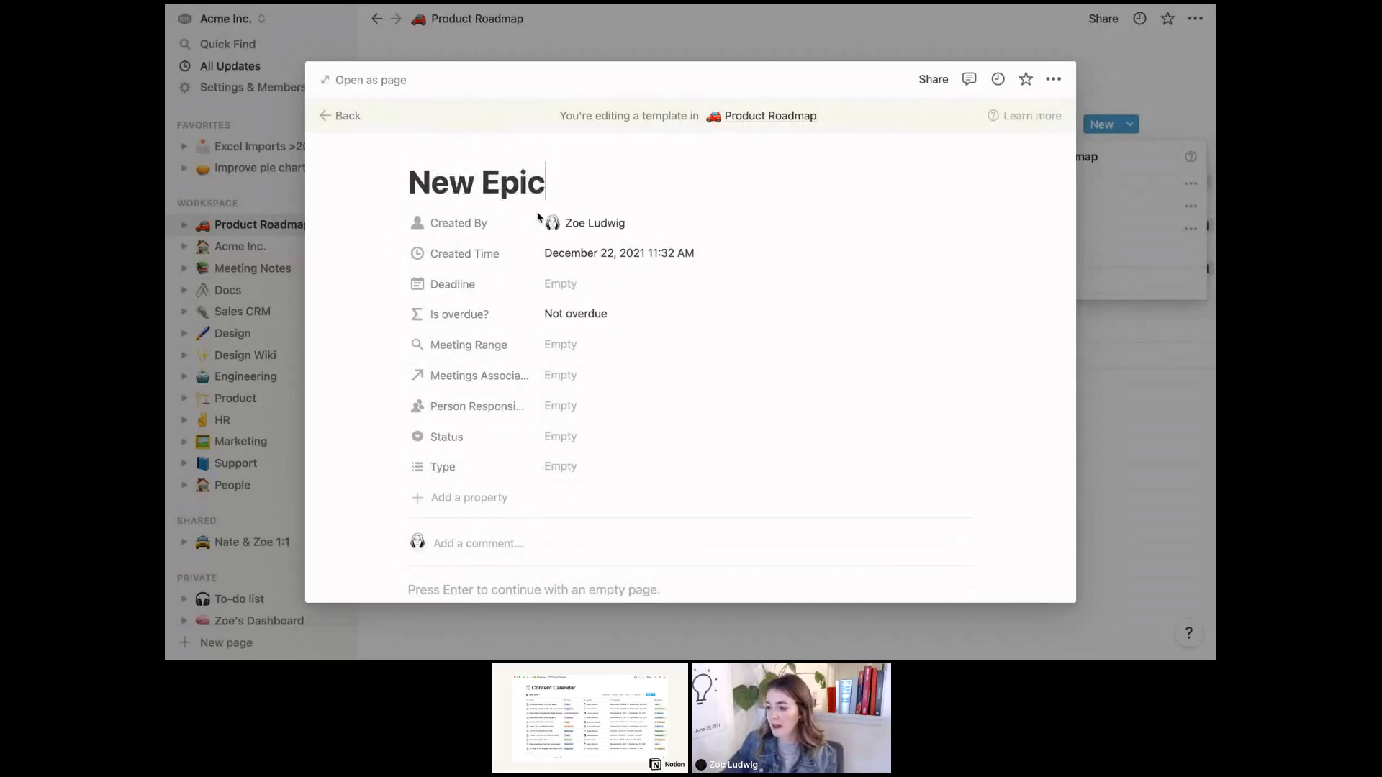
# Set the New Epic template's Type to Epic and its Status to Not Started
pyautogui.scroll(-2, 540, 223)
pyautogui.click(567, 376)
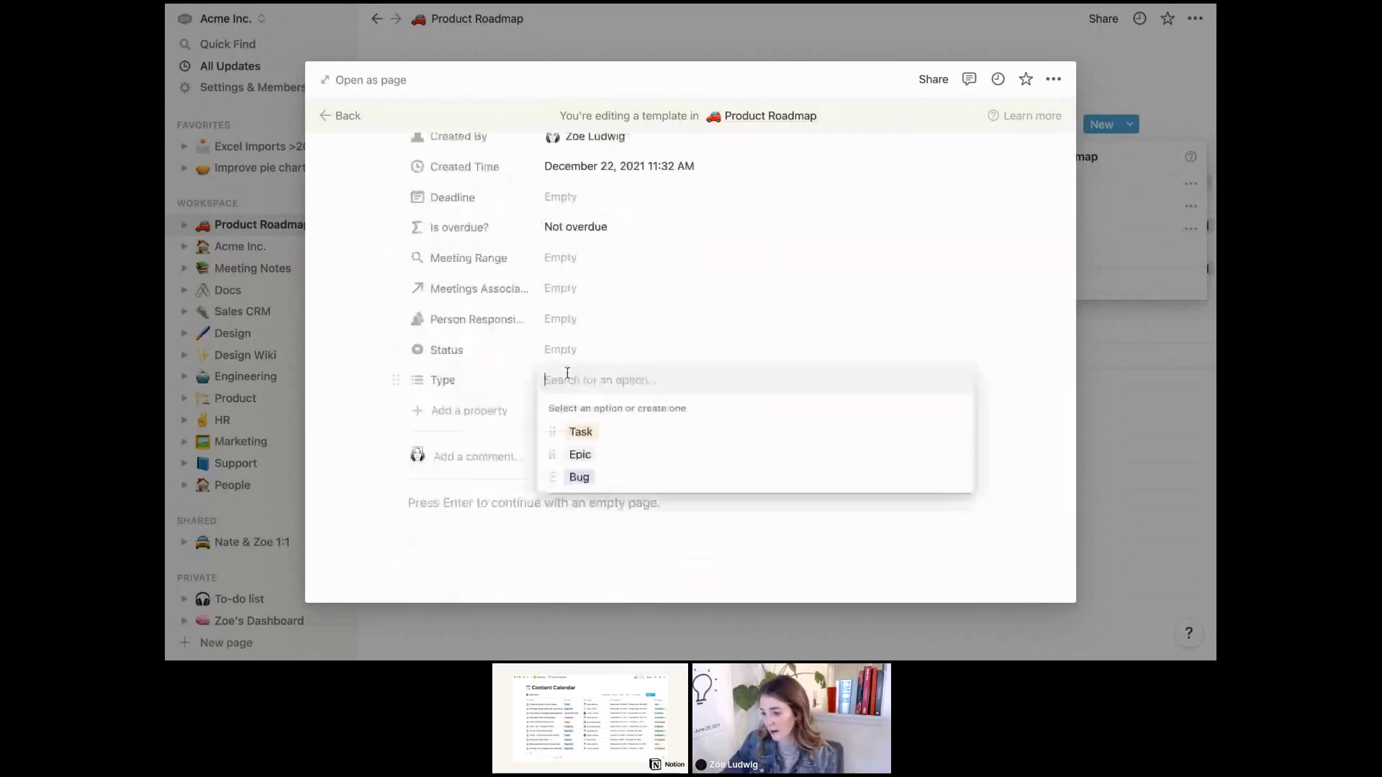
pyautogui.click(574, 454)
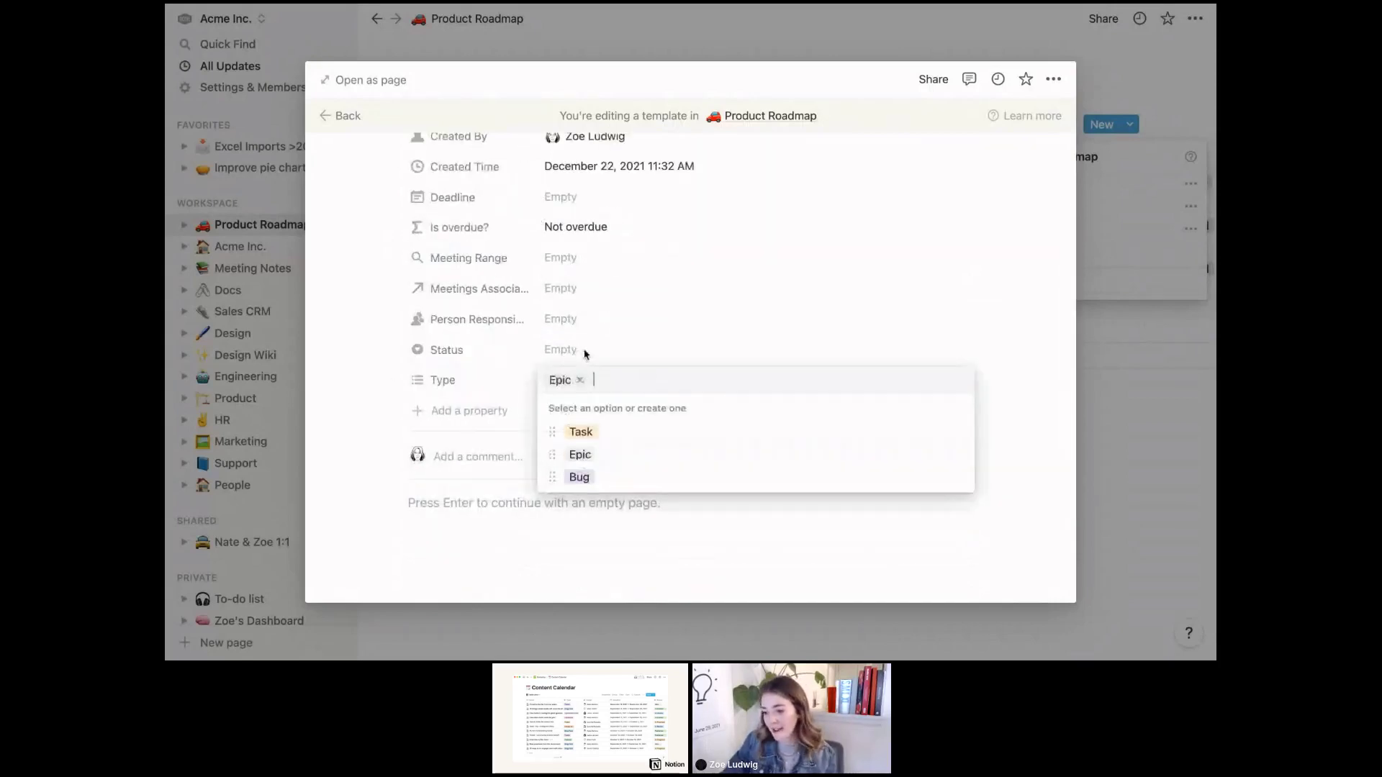
pyautogui.click(585, 354)
pyautogui.click(595, 427)
pyautogui.click(533, 409)
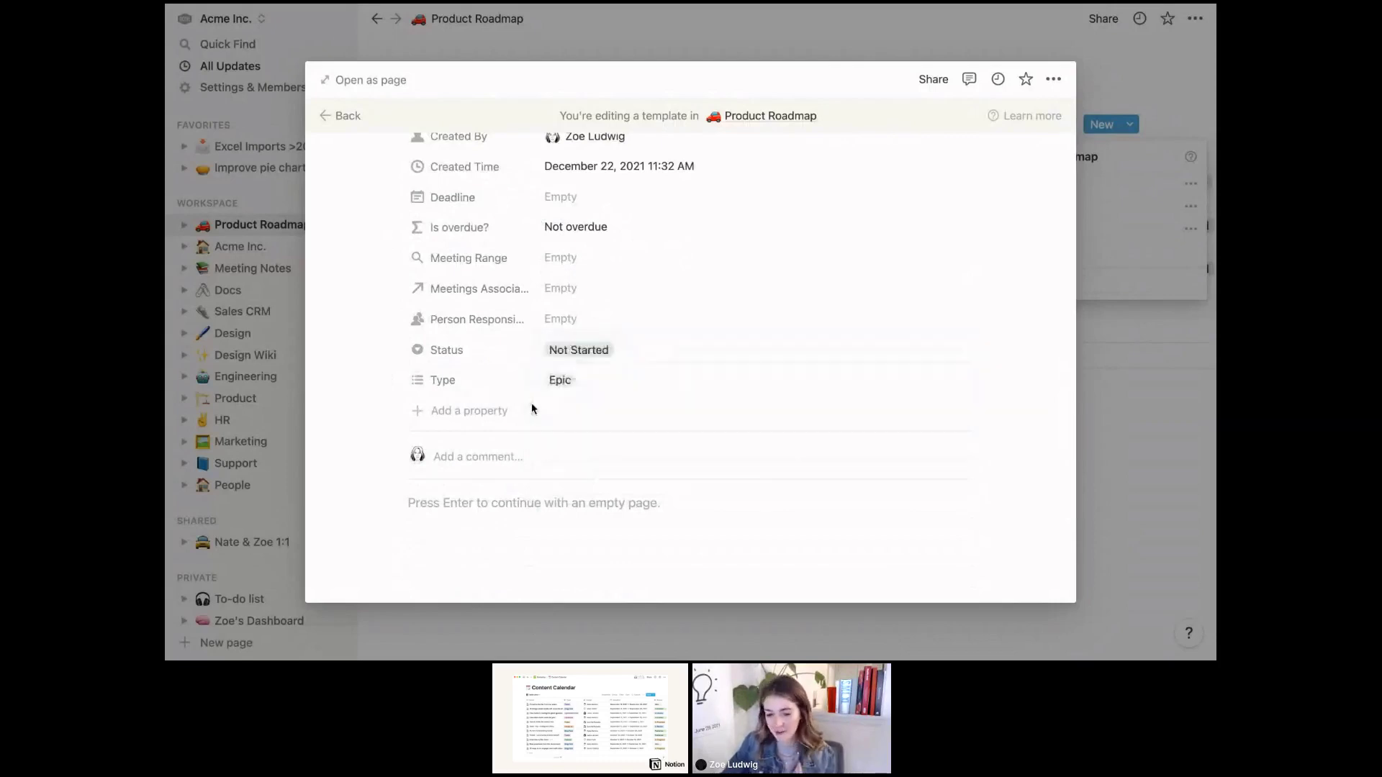
# Start the body of the New Epic template with a Heading 2 reading "Project Overview"
pyautogui.click(502, 504)
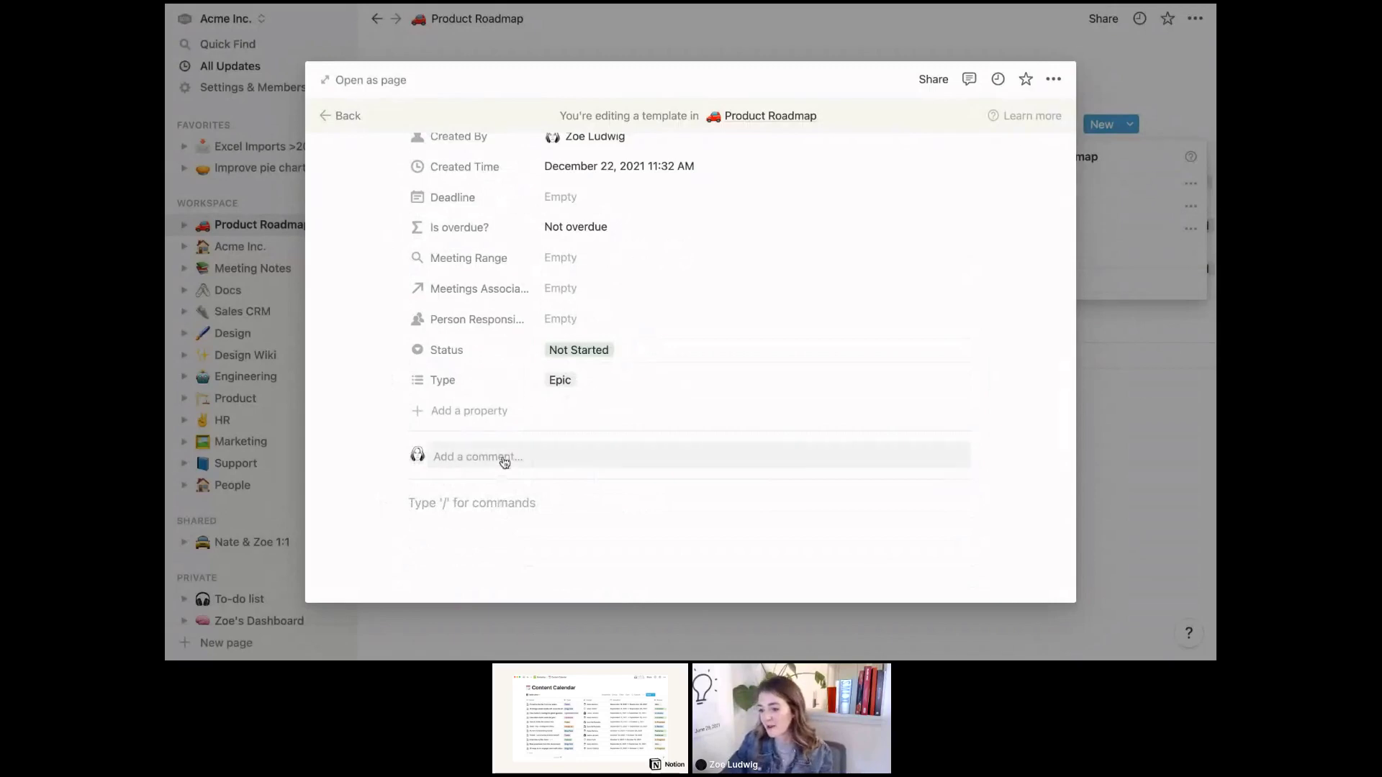
pyautogui.scroll(-1, 504, 460)
pyautogui.scroll(-1, 504, 460)
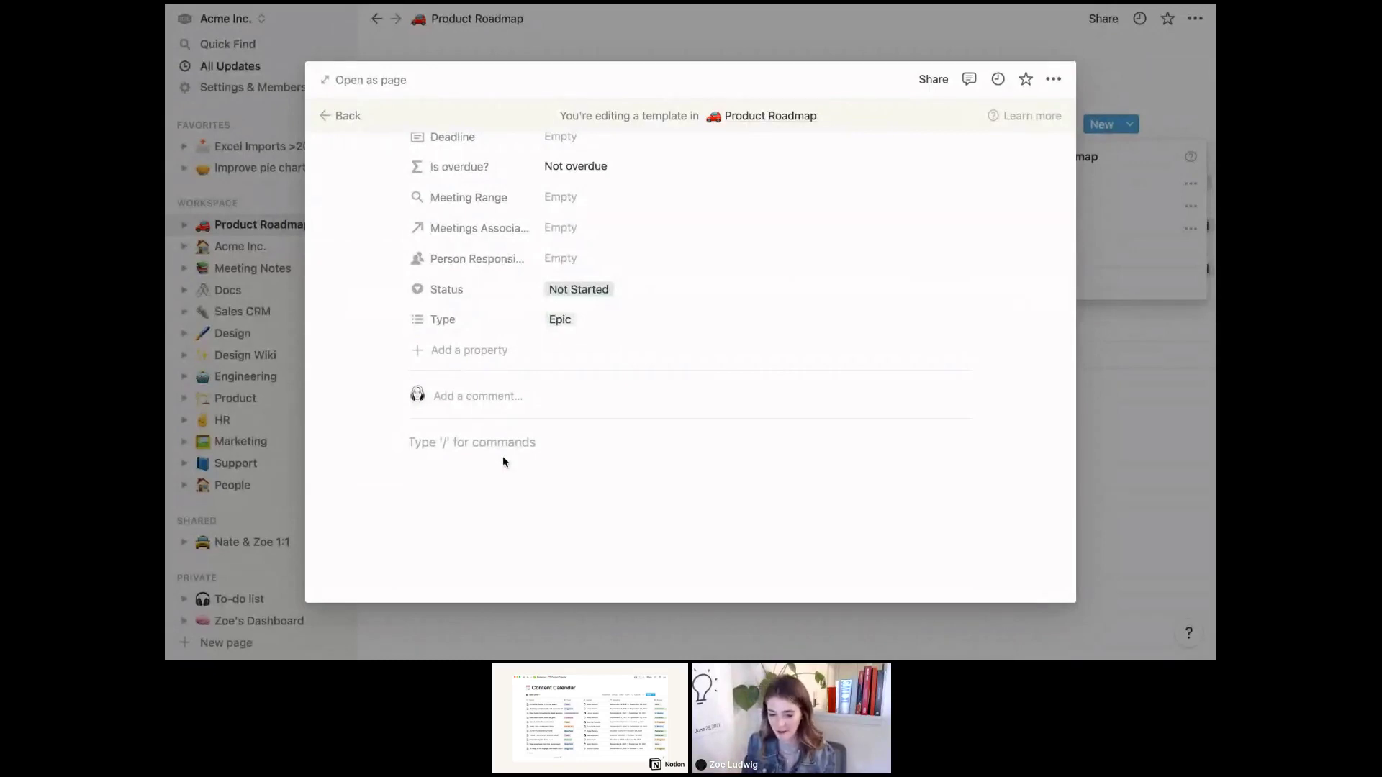
pyautogui.write('# Pro')
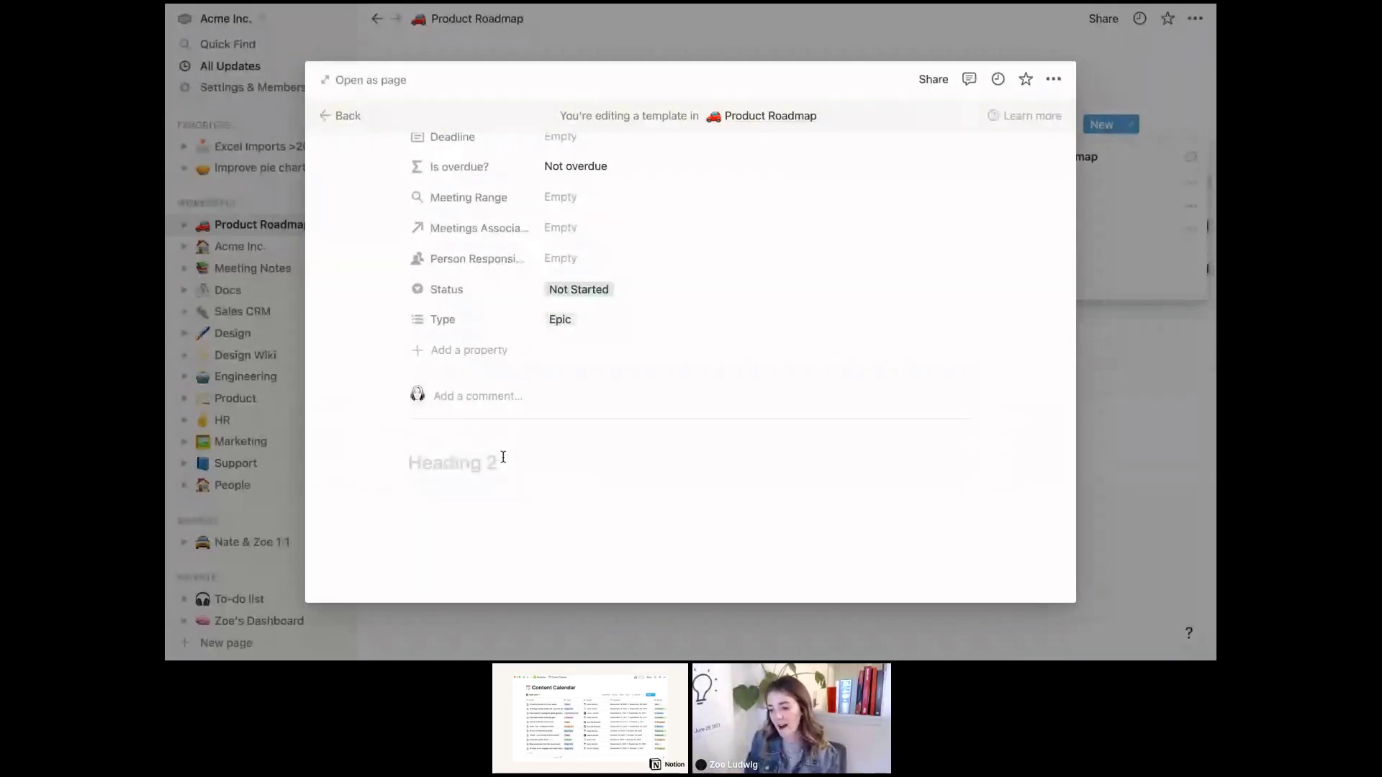
pyautogui.write('ject Overview')
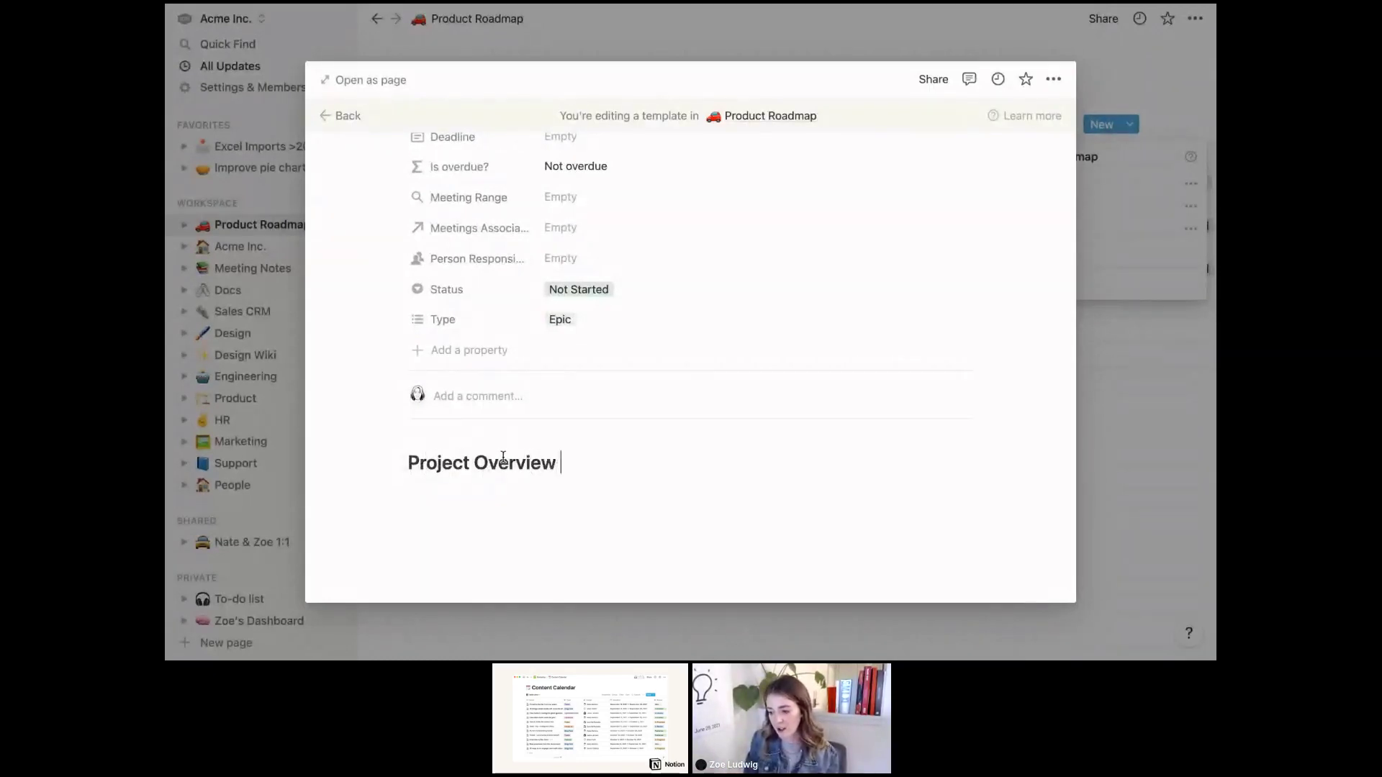
# Add a second Heading 2 reading "Team Members" below Project Overview, and close the template and the template list
pyautogui.press('Return')
pyautogui.write('## ')
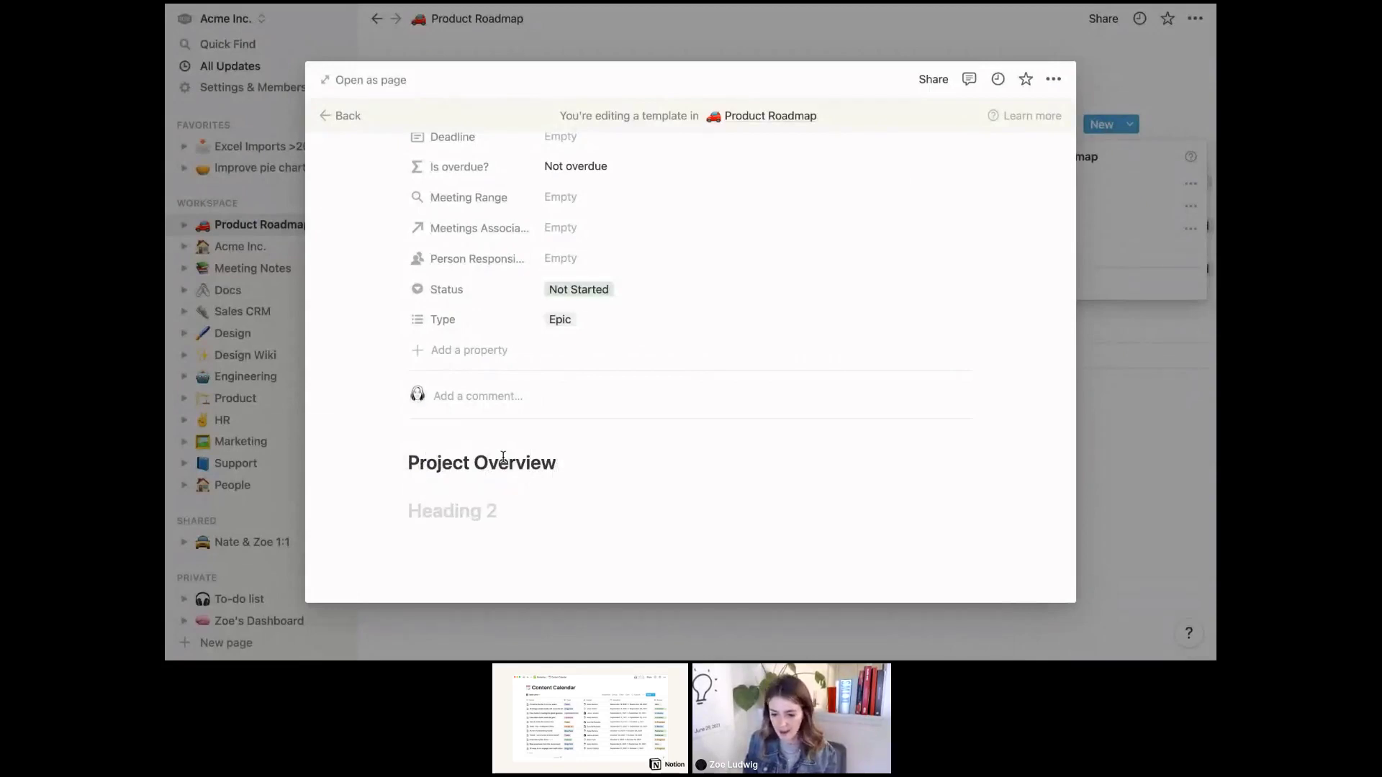
pyautogui.write('Team Member')
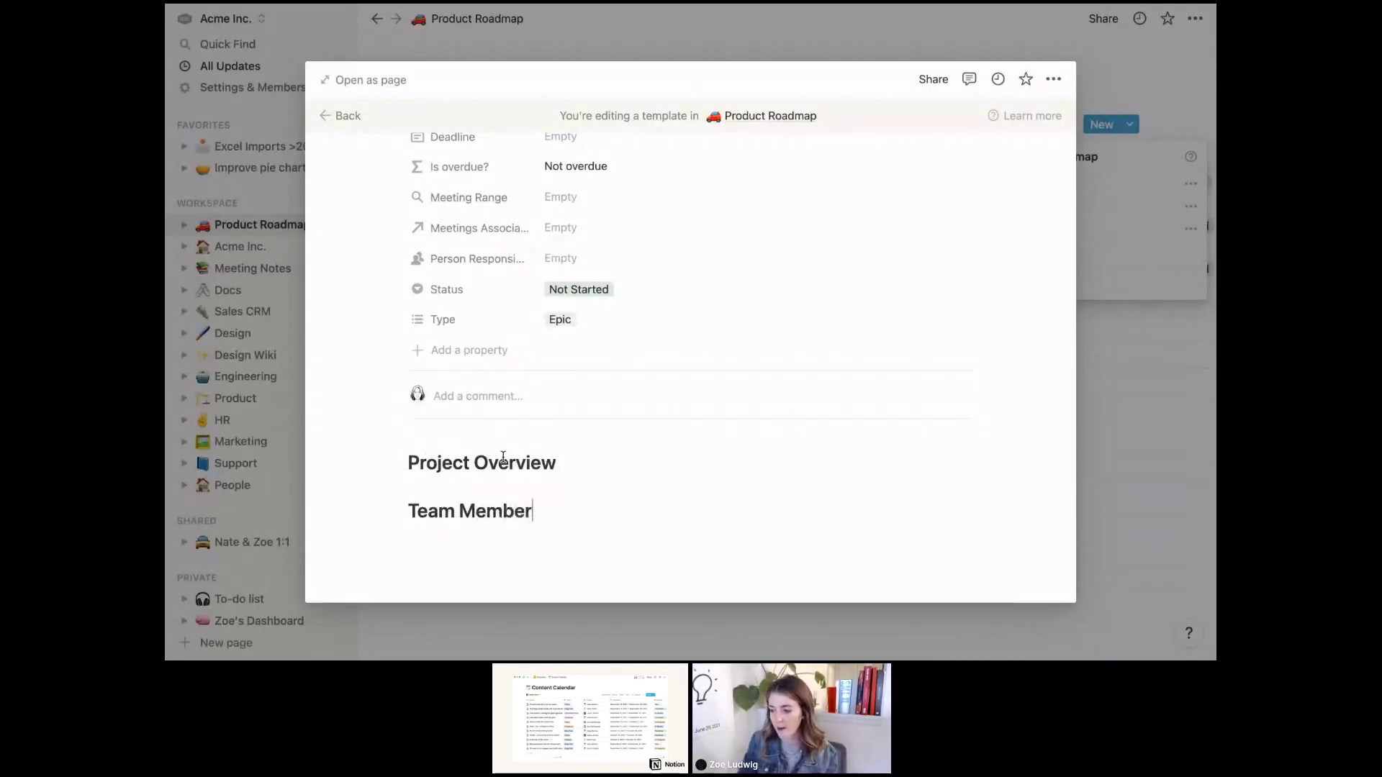
pyautogui.write('s')
pyautogui.scroll(3, 691, 234)
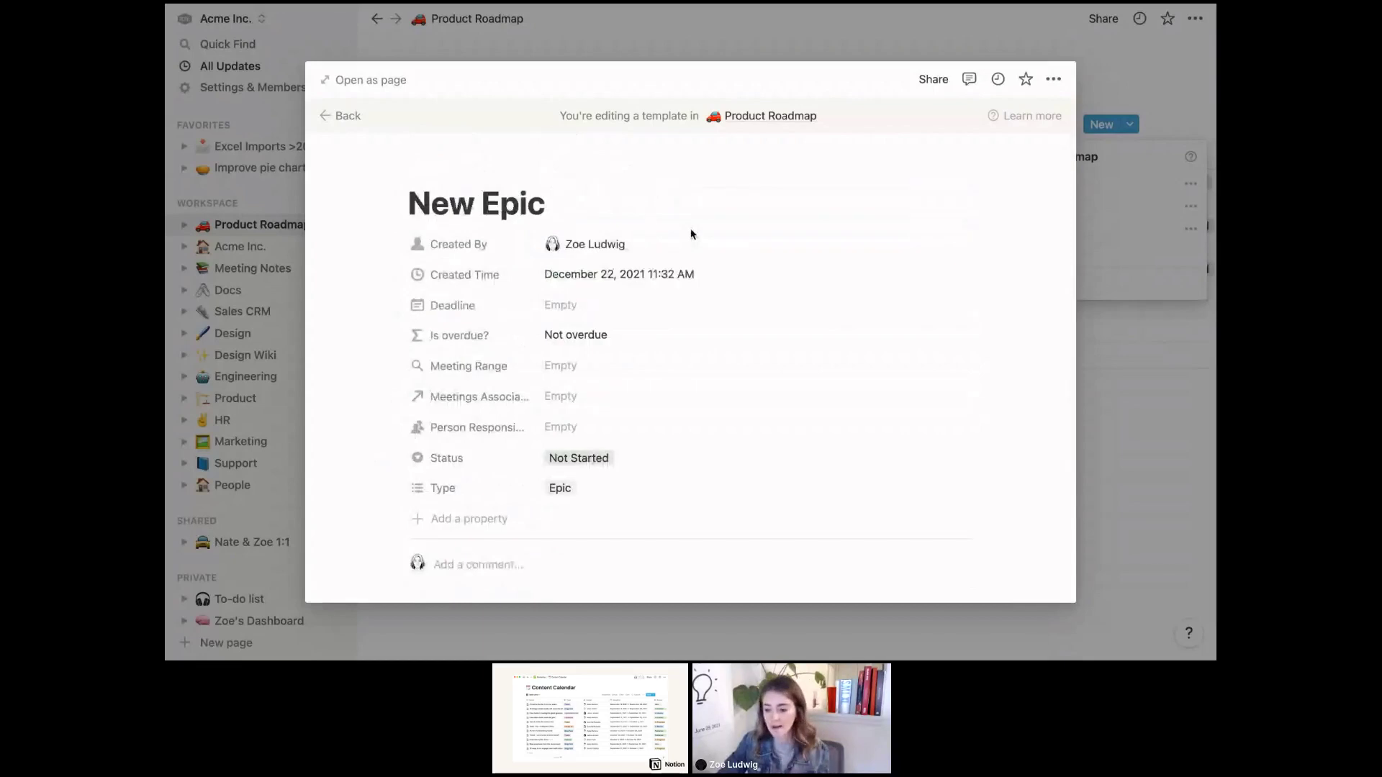
pyautogui.click(1134, 392)
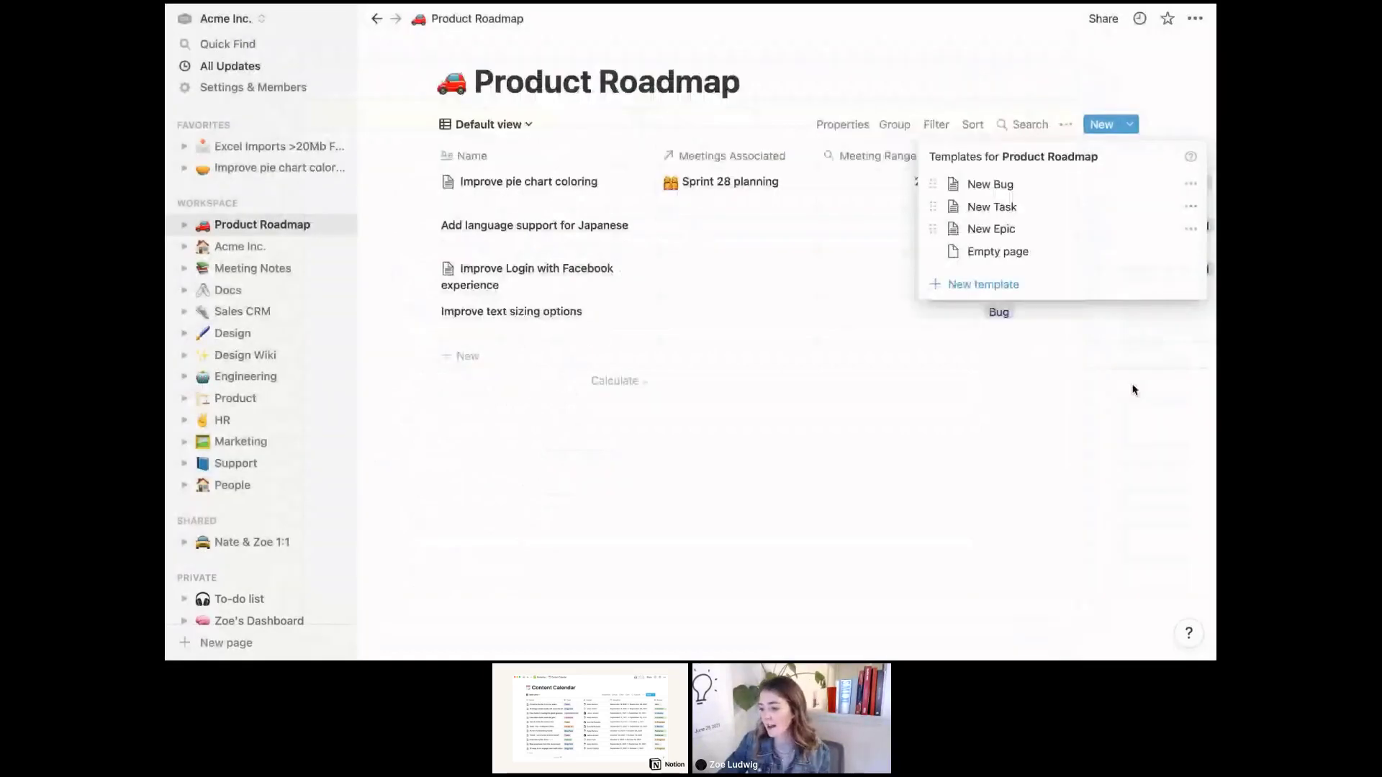
pyautogui.click(565, 342)
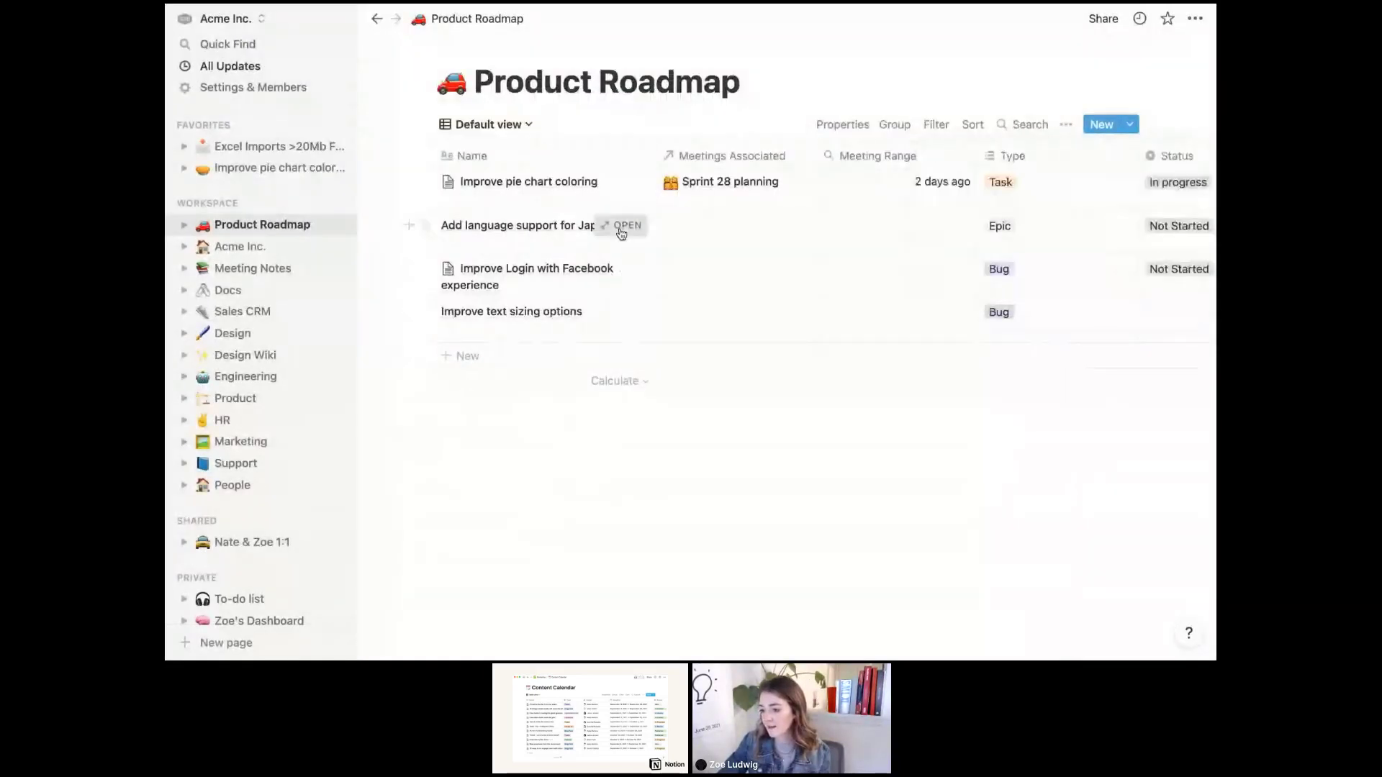
# Apply the New Epic template to the "Add language support for Japanese" entry, check the filled page and close it
pyautogui.click(619, 226)
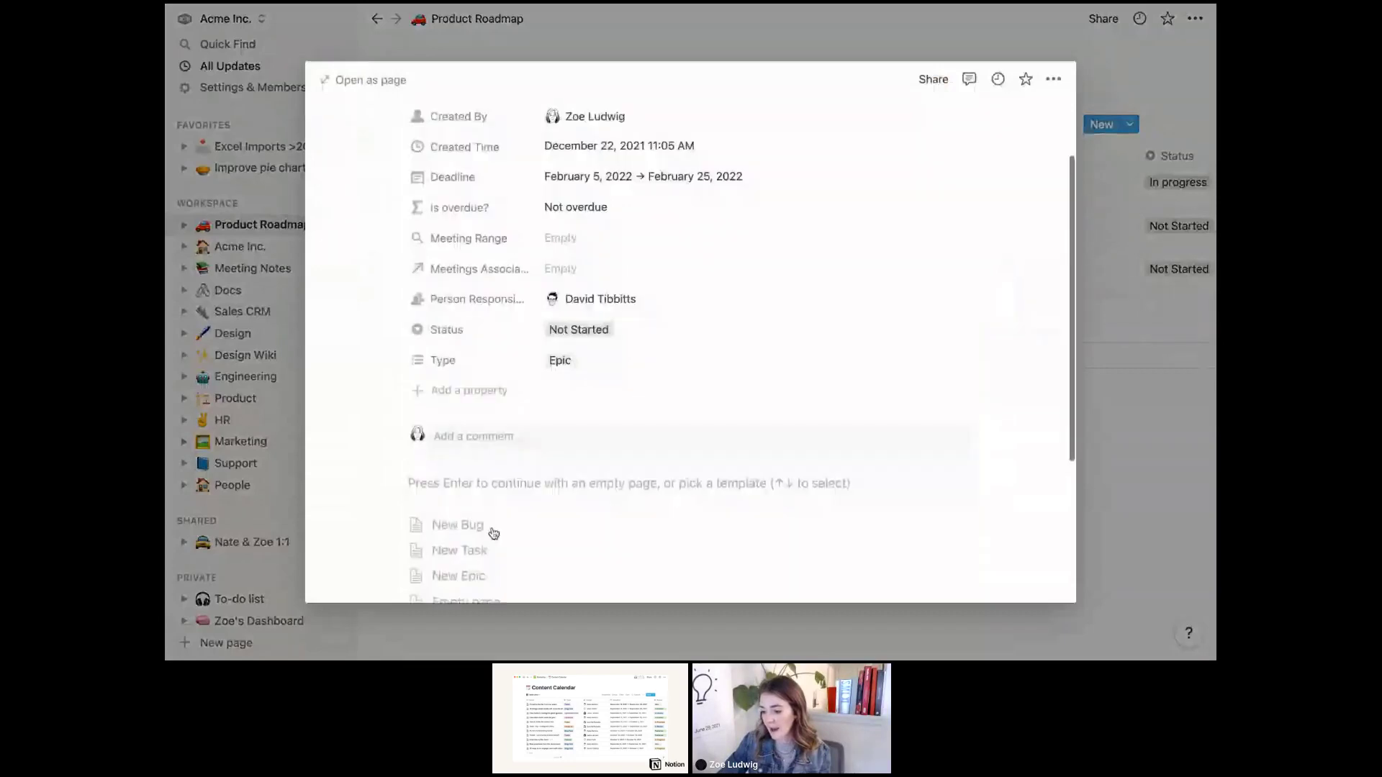
pyautogui.scroll(-2, 518, 481)
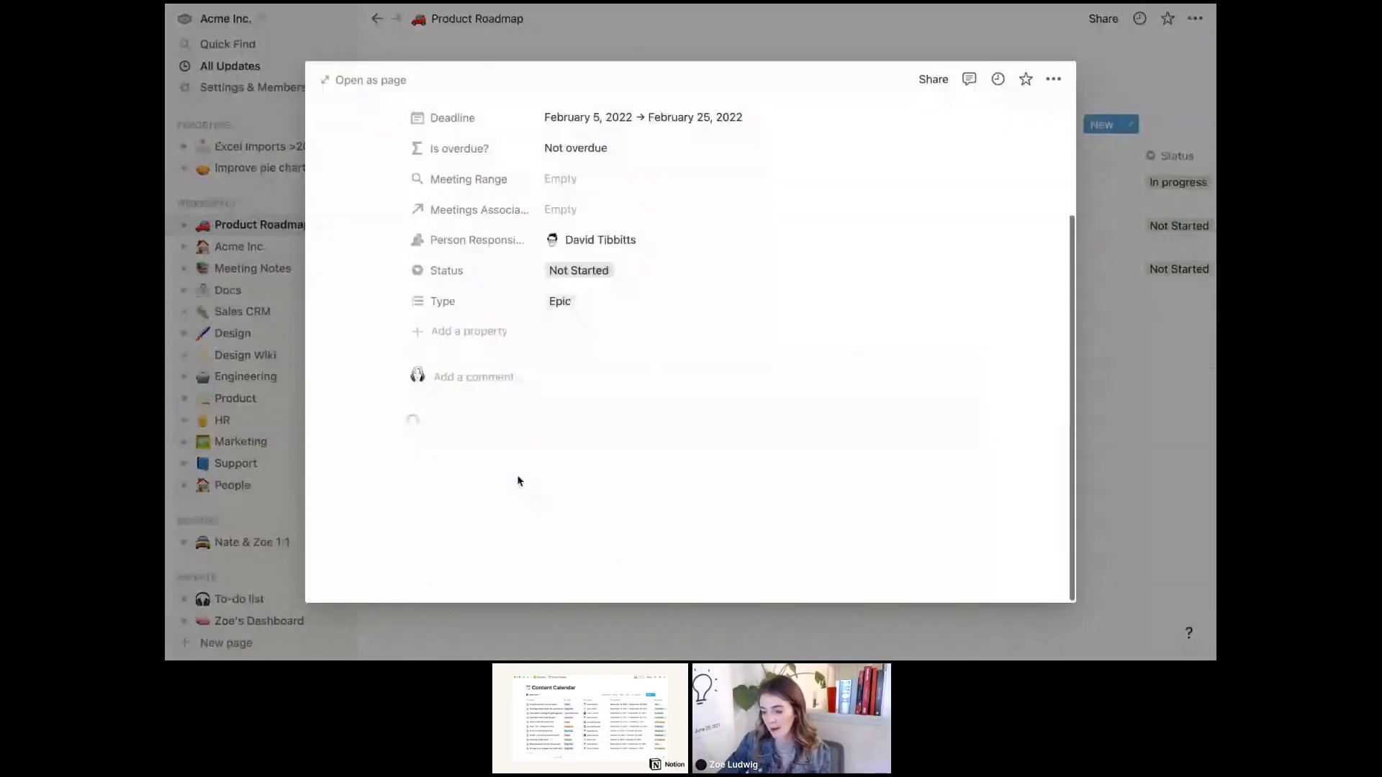
pyautogui.scroll(3, 518, 479)
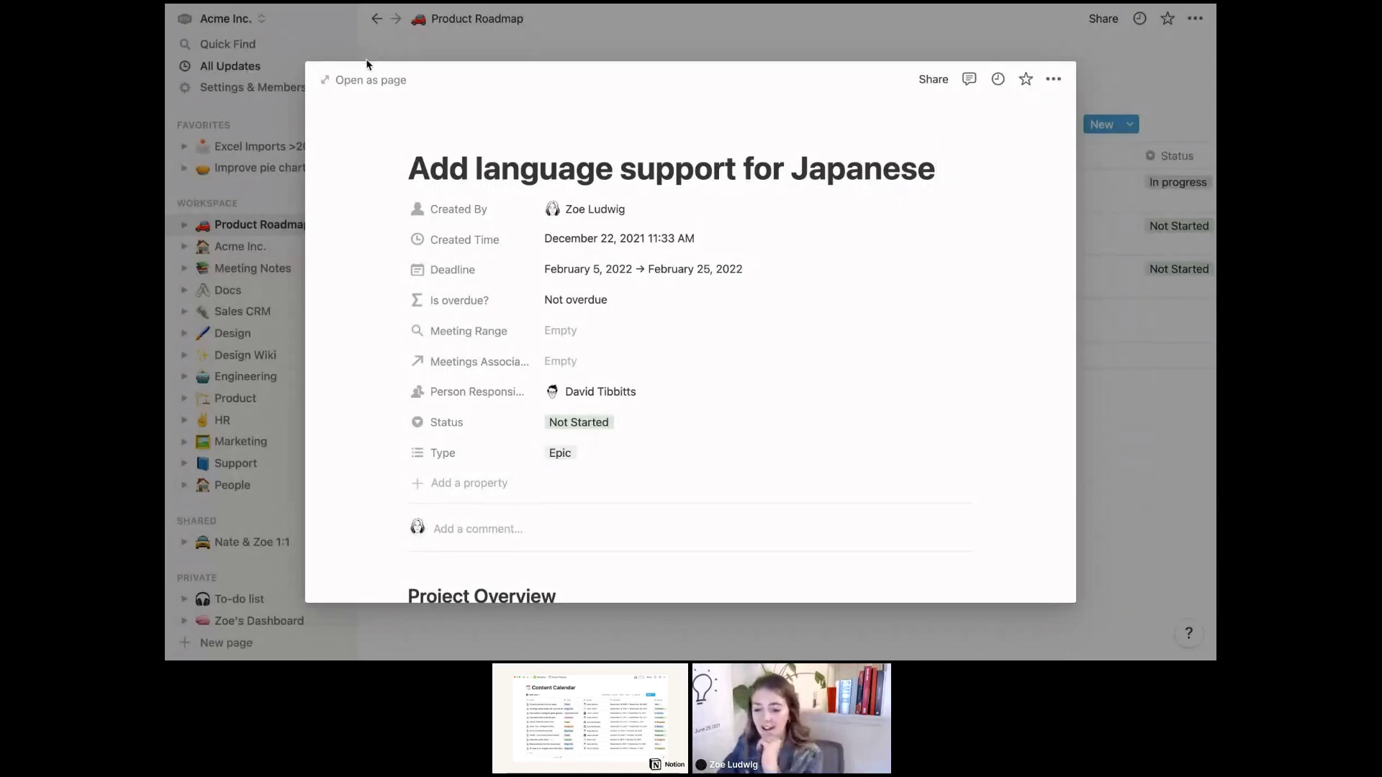
pyautogui.click(518, 41)
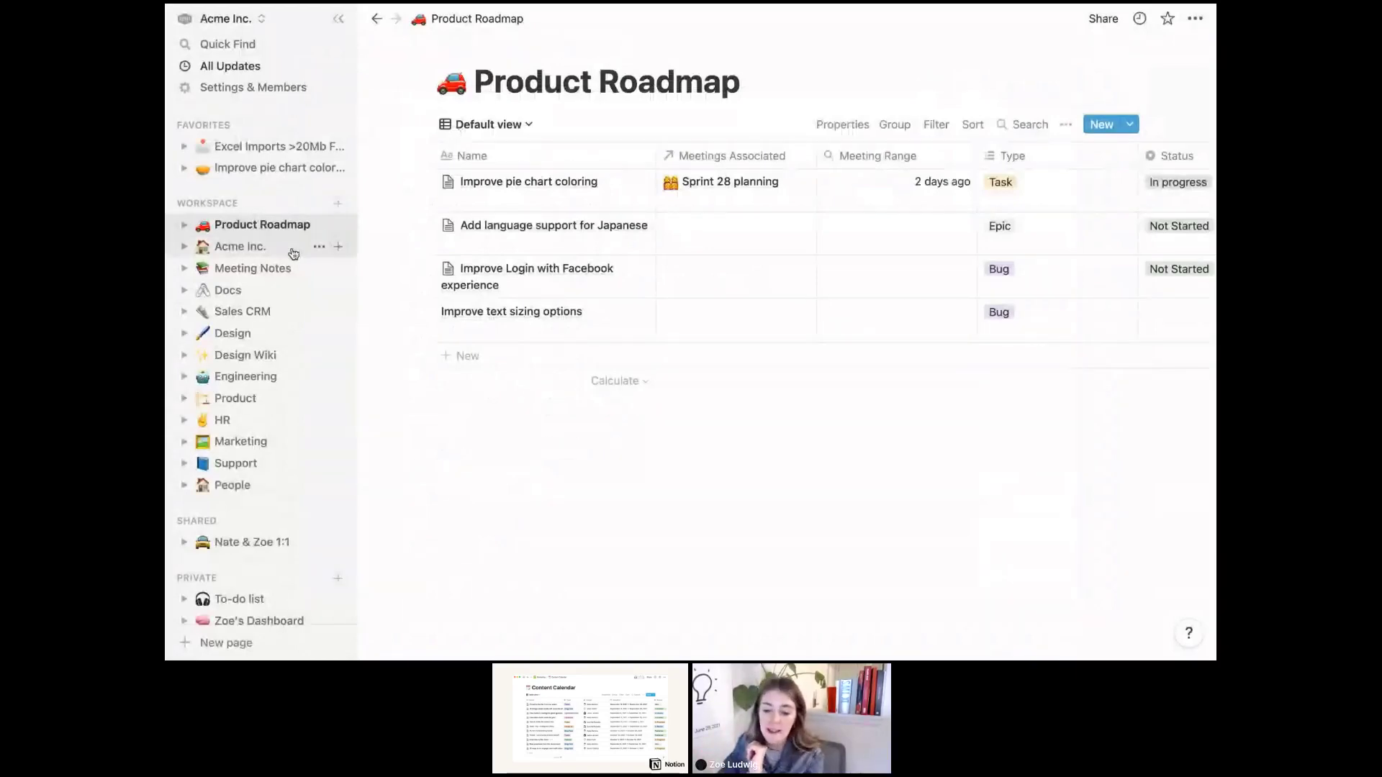
# Examine the Design page's sections and linked subpages, including a look into its Project Releases / Roadmap database
pyautogui.click(256, 337)
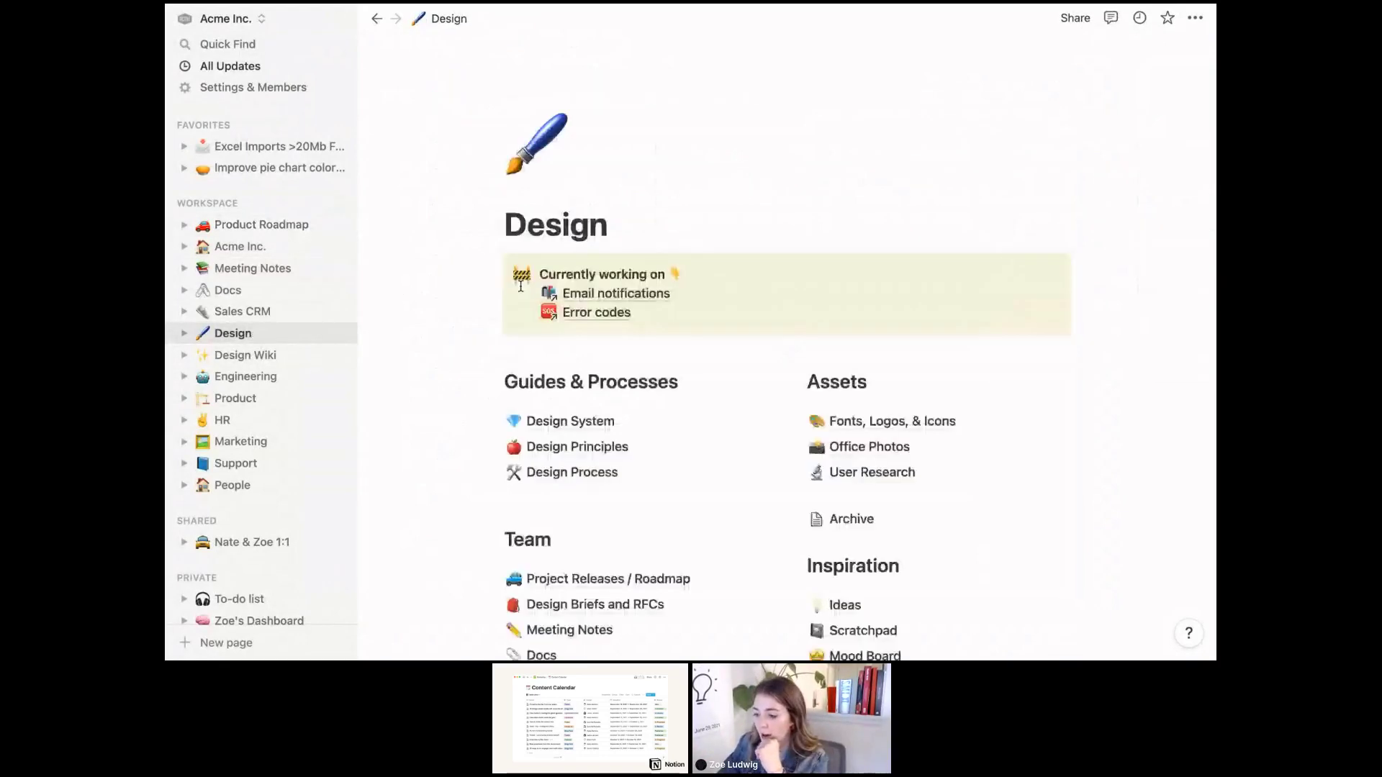
pyautogui.scroll(-3, 558, 528)
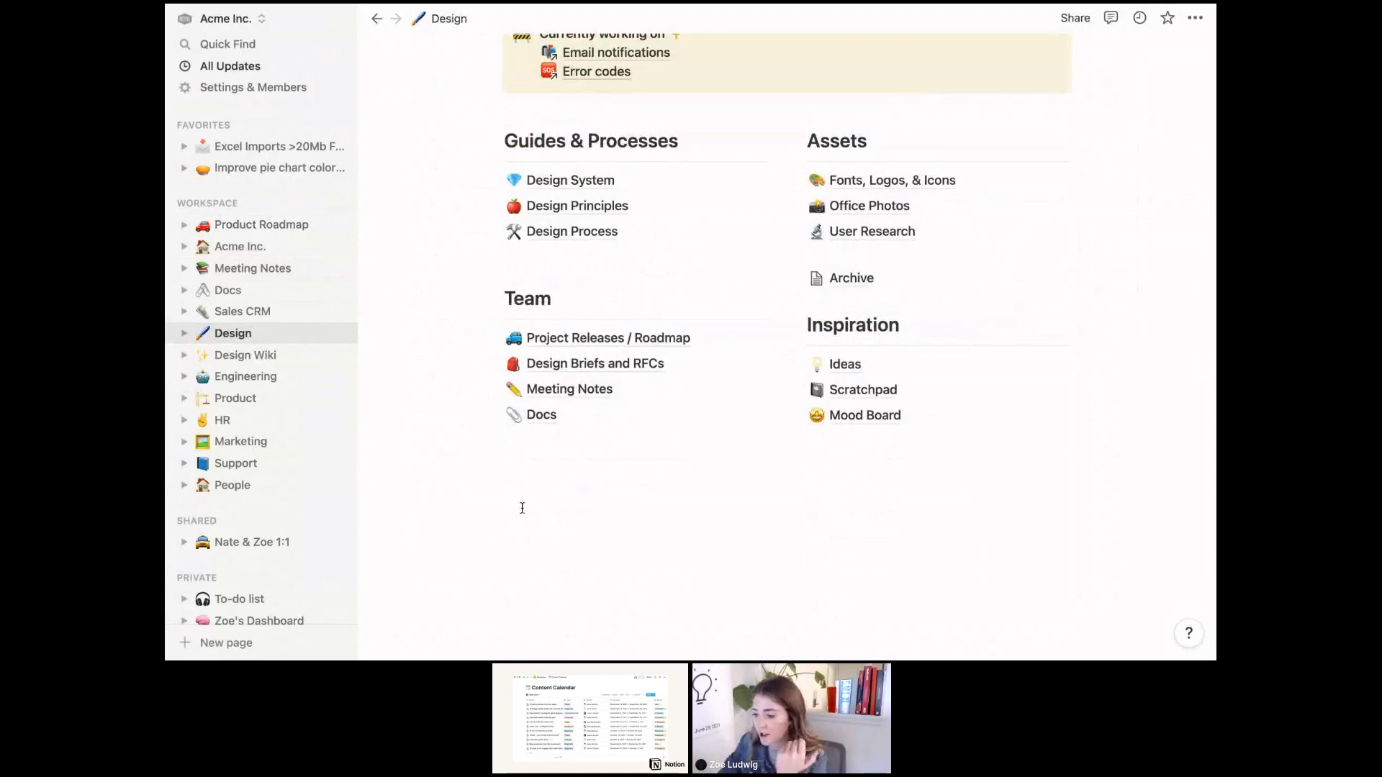
pyautogui.scroll(1, 521, 504)
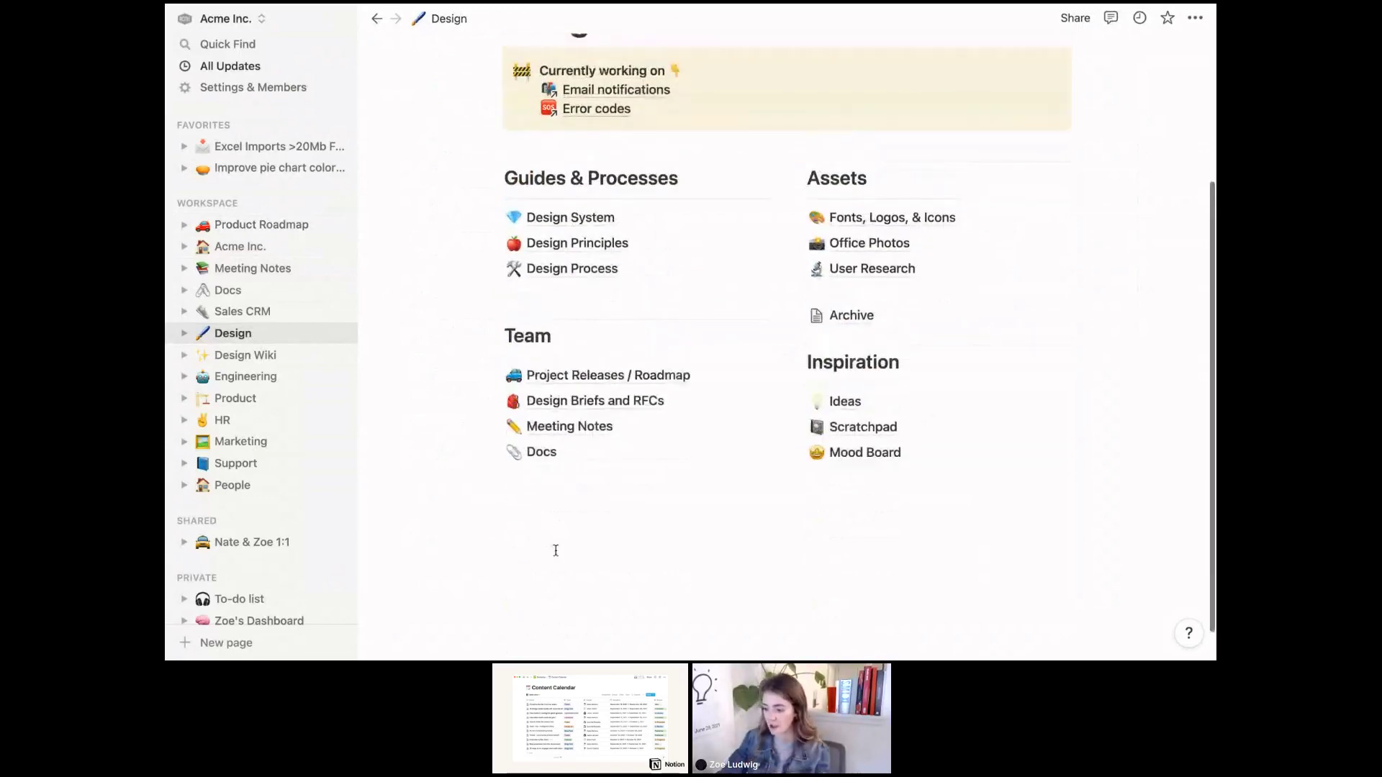
pyautogui.scroll(4, 555, 549)
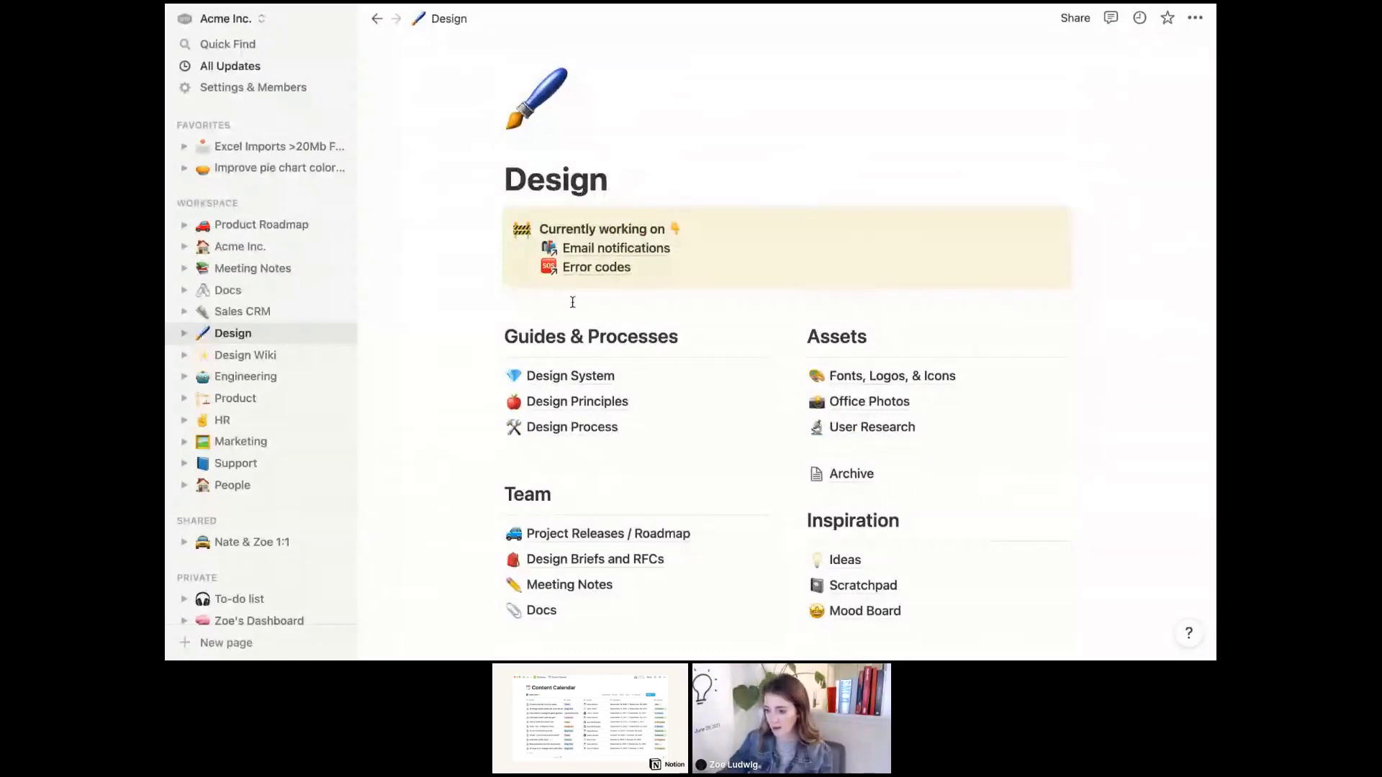
pyautogui.scroll(-1, 573, 303)
pyautogui.scroll(-3, 572, 302)
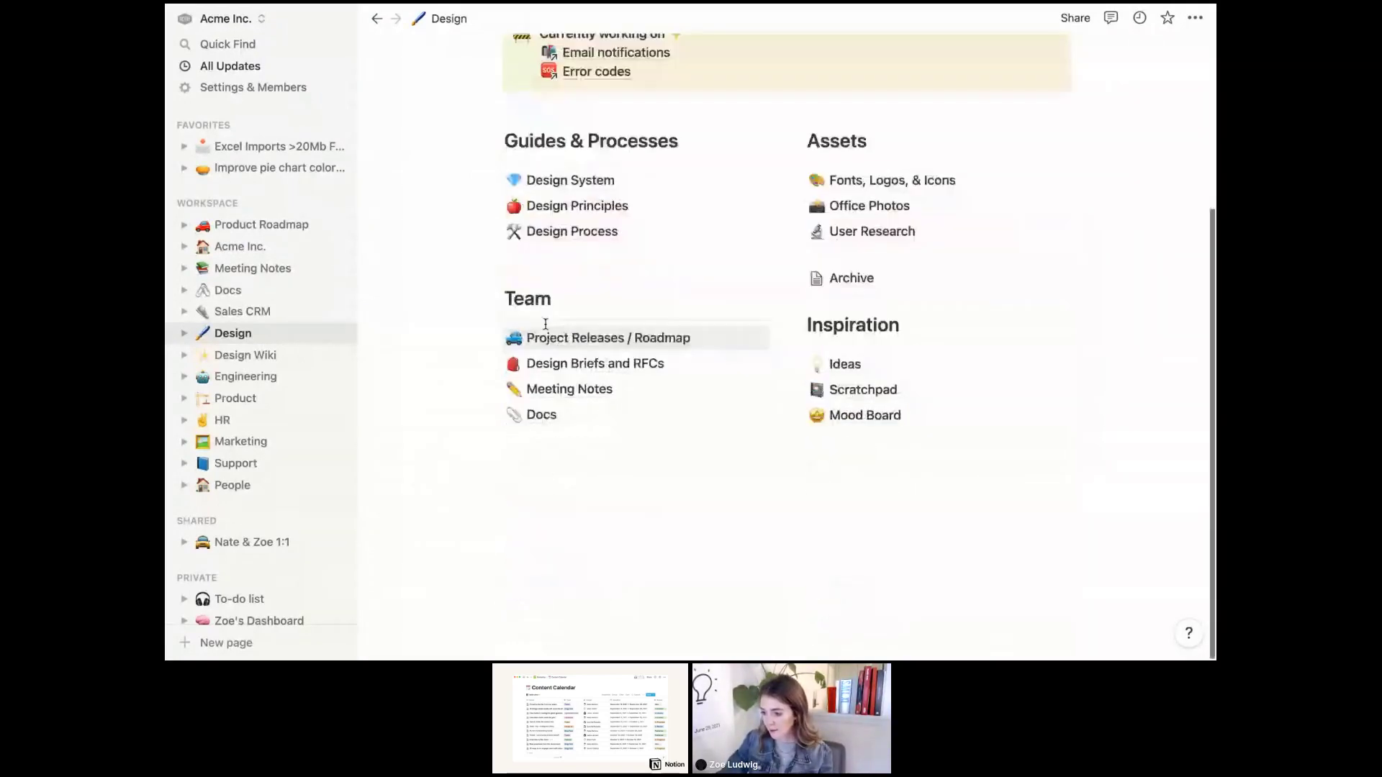
pyautogui.click(547, 335)
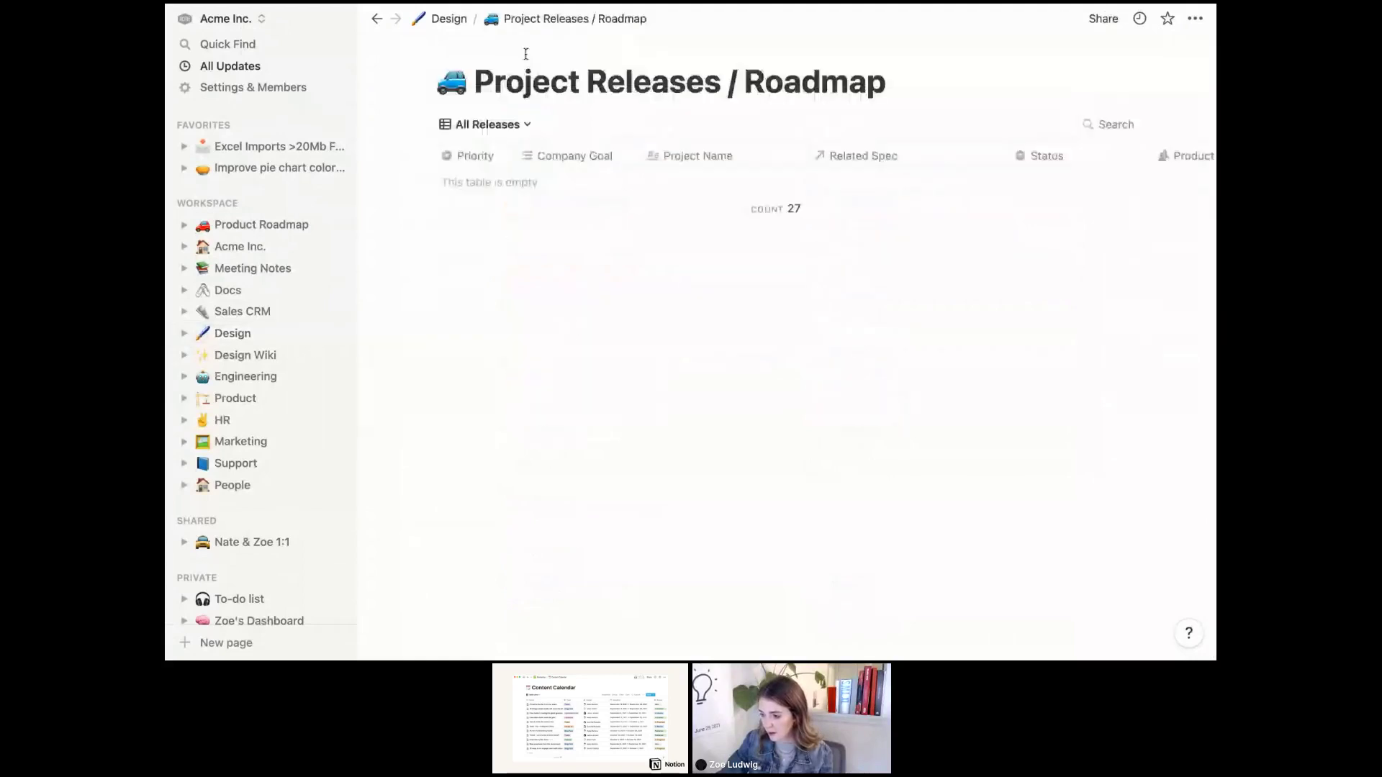
pyautogui.click(449, 20)
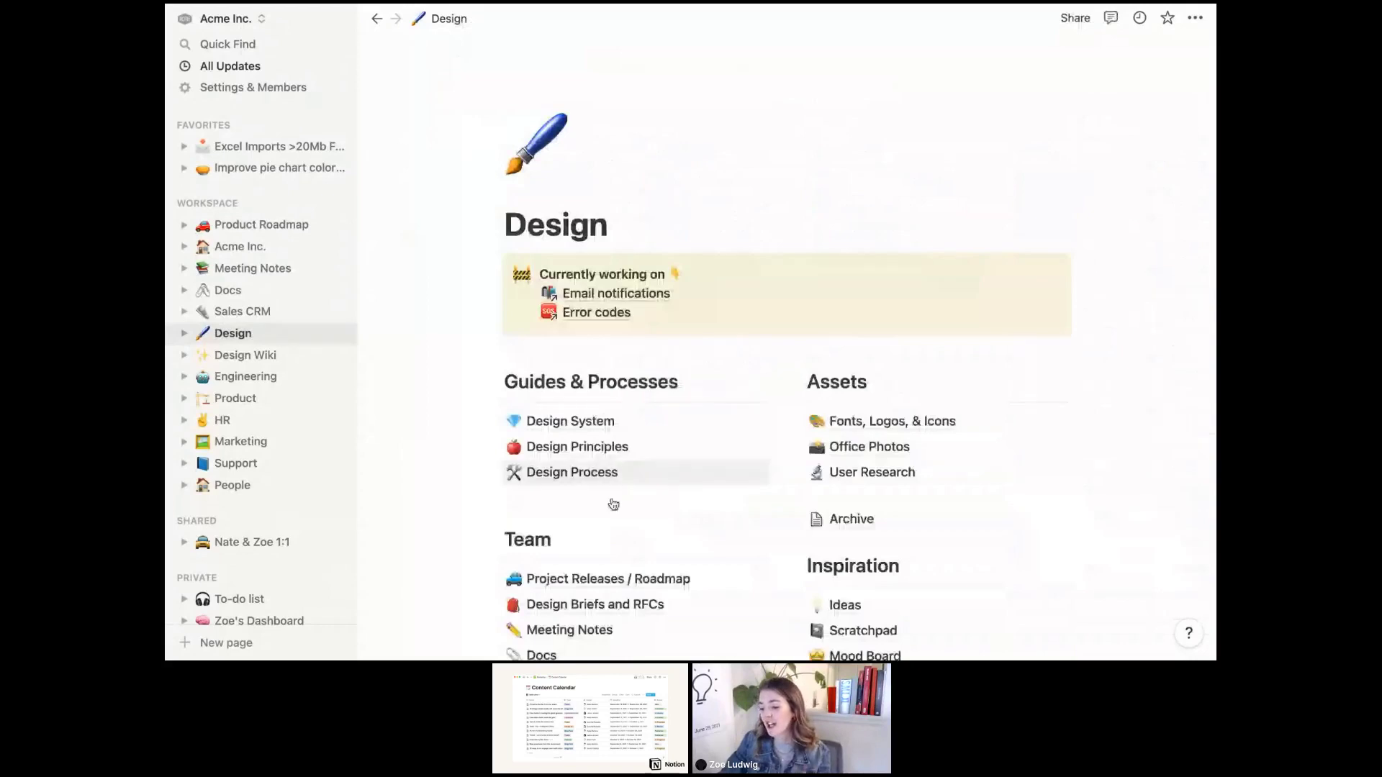
pyautogui.scroll(-2, 554, 504)
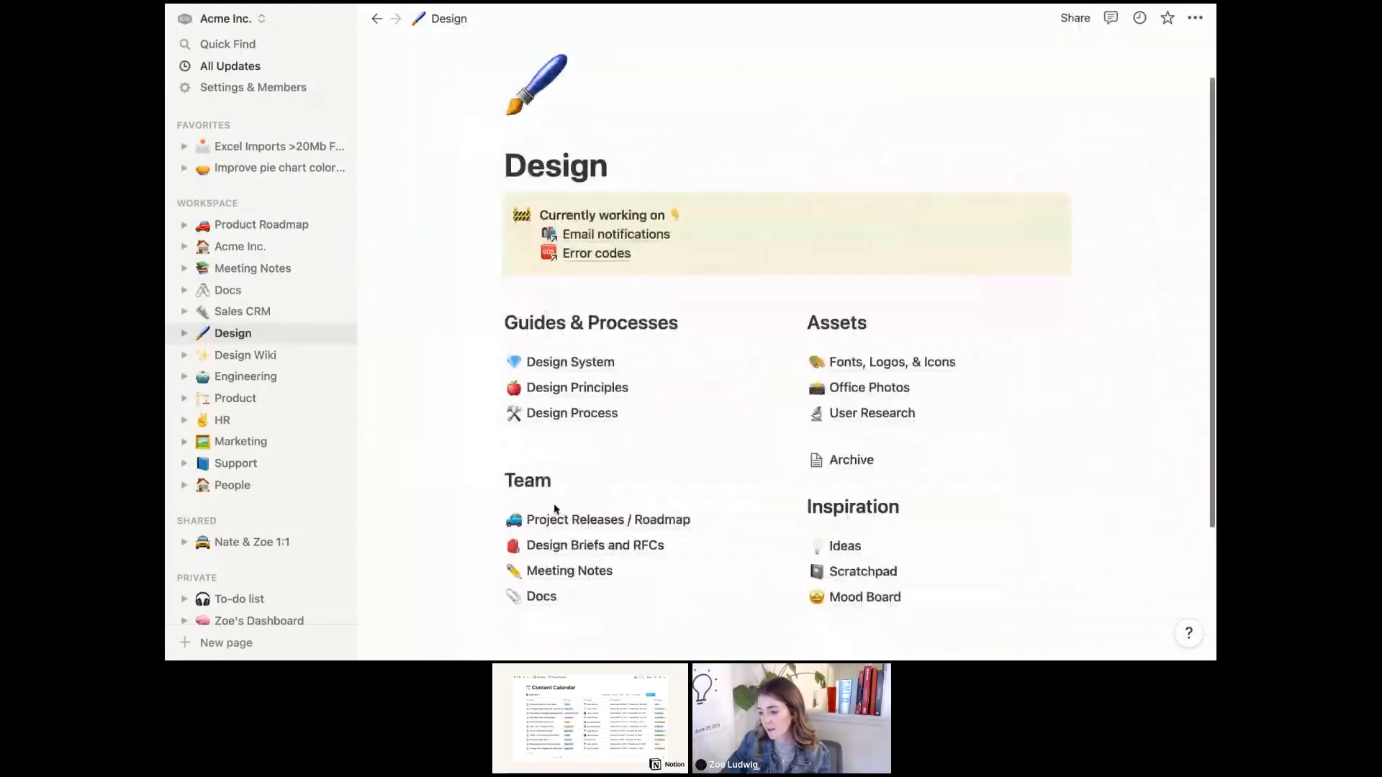
pyautogui.scroll(-5, 554, 508)
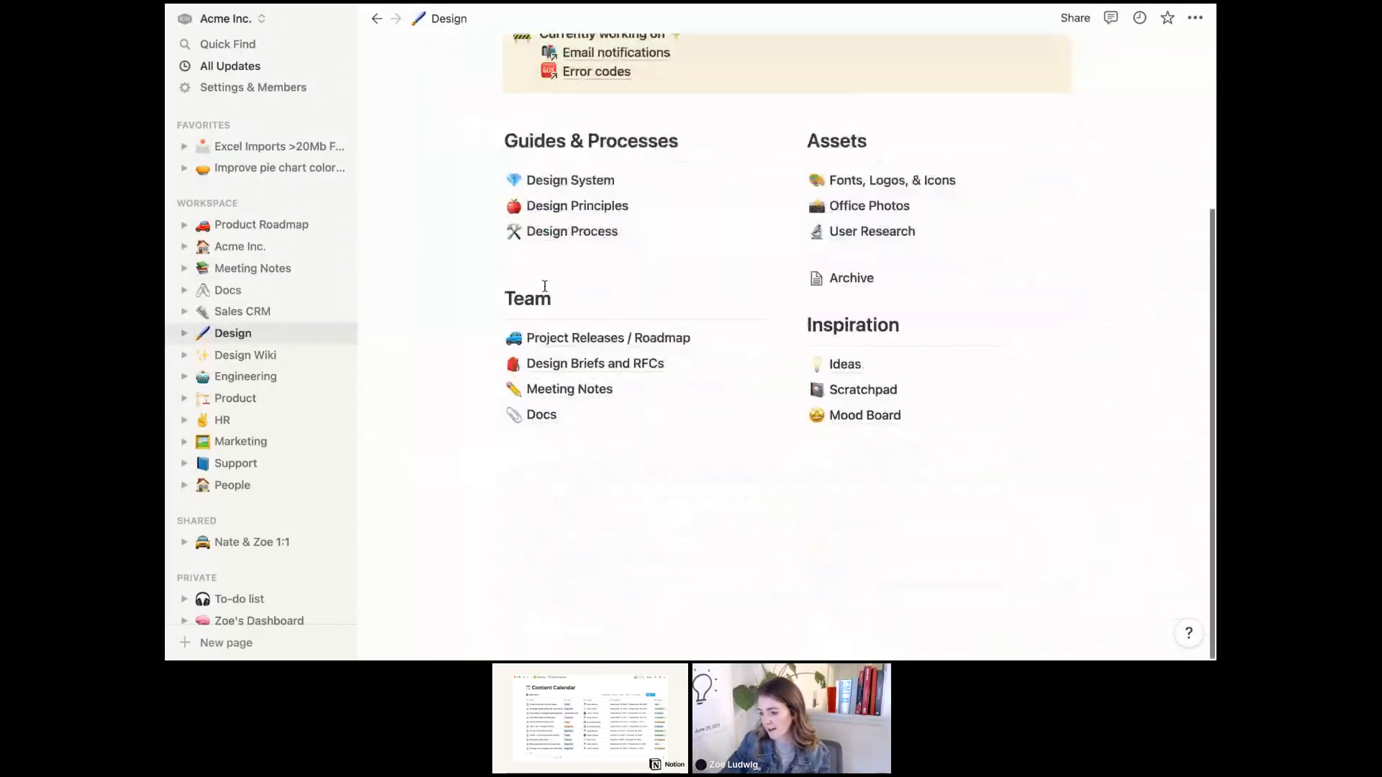
pyautogui.scroll(4, 544, 286)
pyautogui.scroll(3, 544, 285)
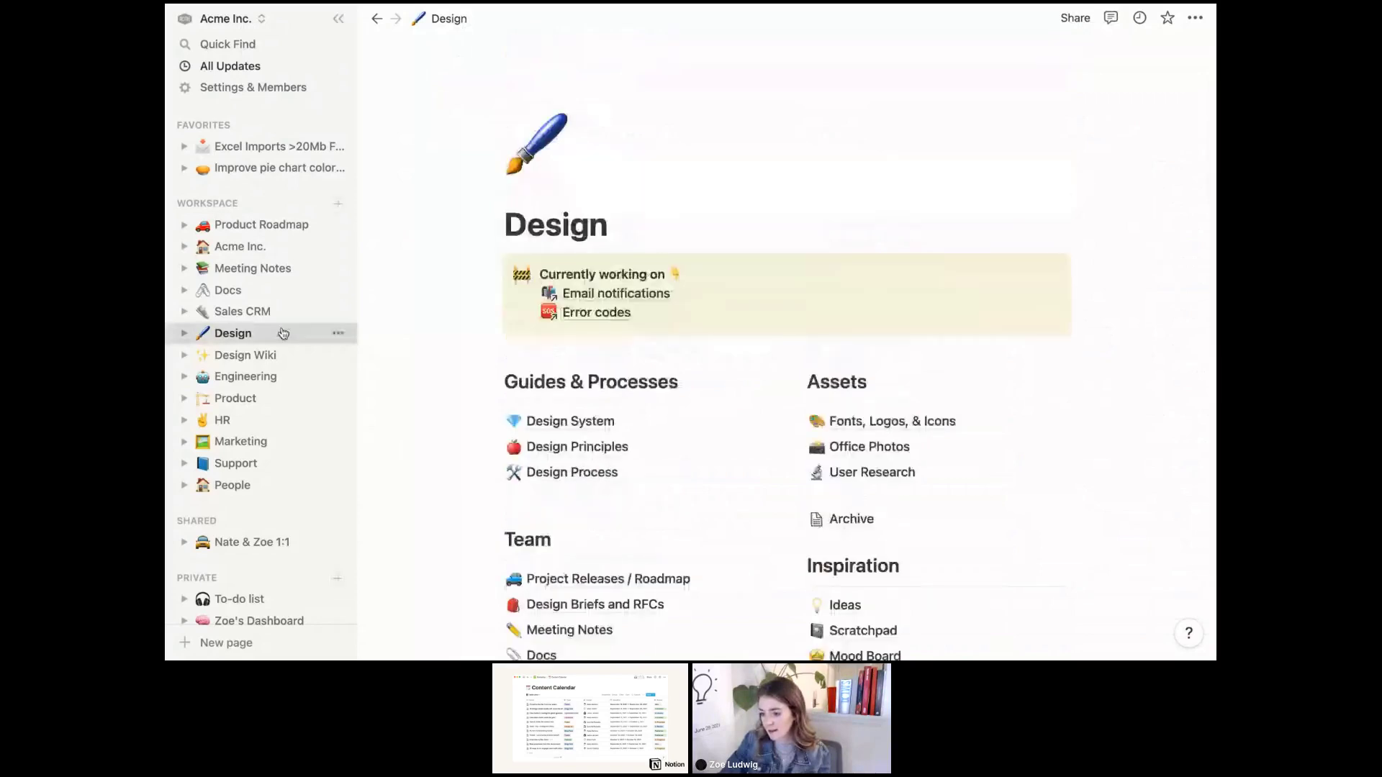
# Insert a linked database of the top-level Product Roadmap (red car icon) directly below the Design Wiki page title
pyautogui.click(277, 355)
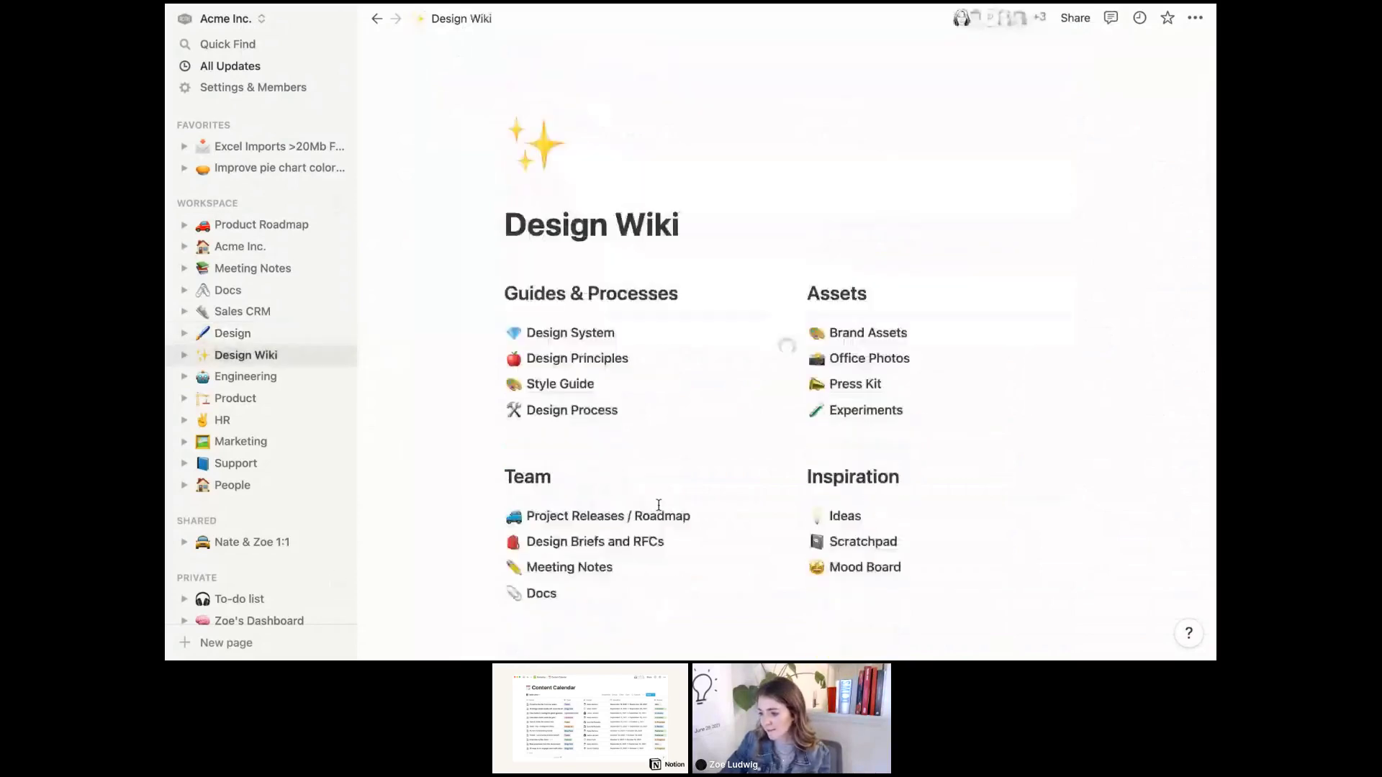
pyautogui.scroll(-1, 677, 360)
pyautogui.click(698, 206)
pyautogui.press('Return')
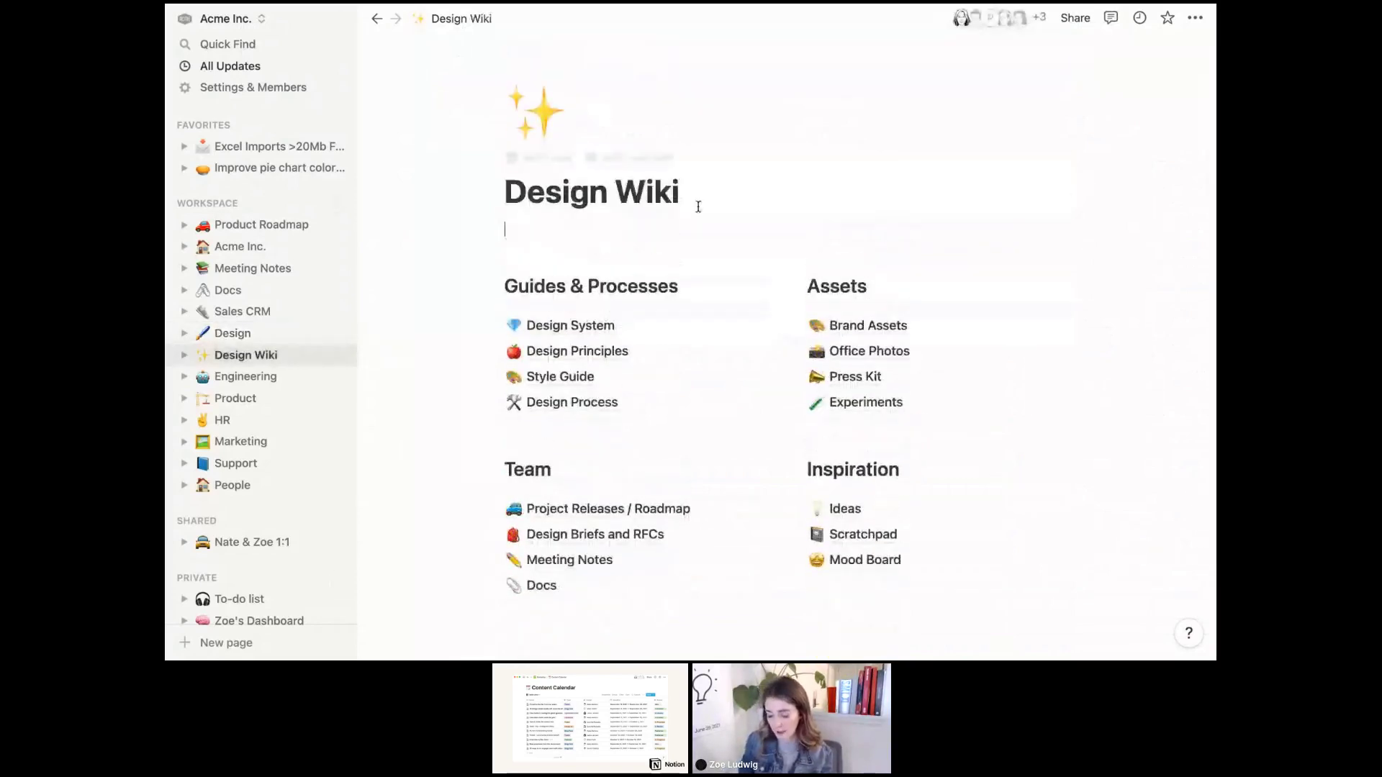
pyautogui.write('/')
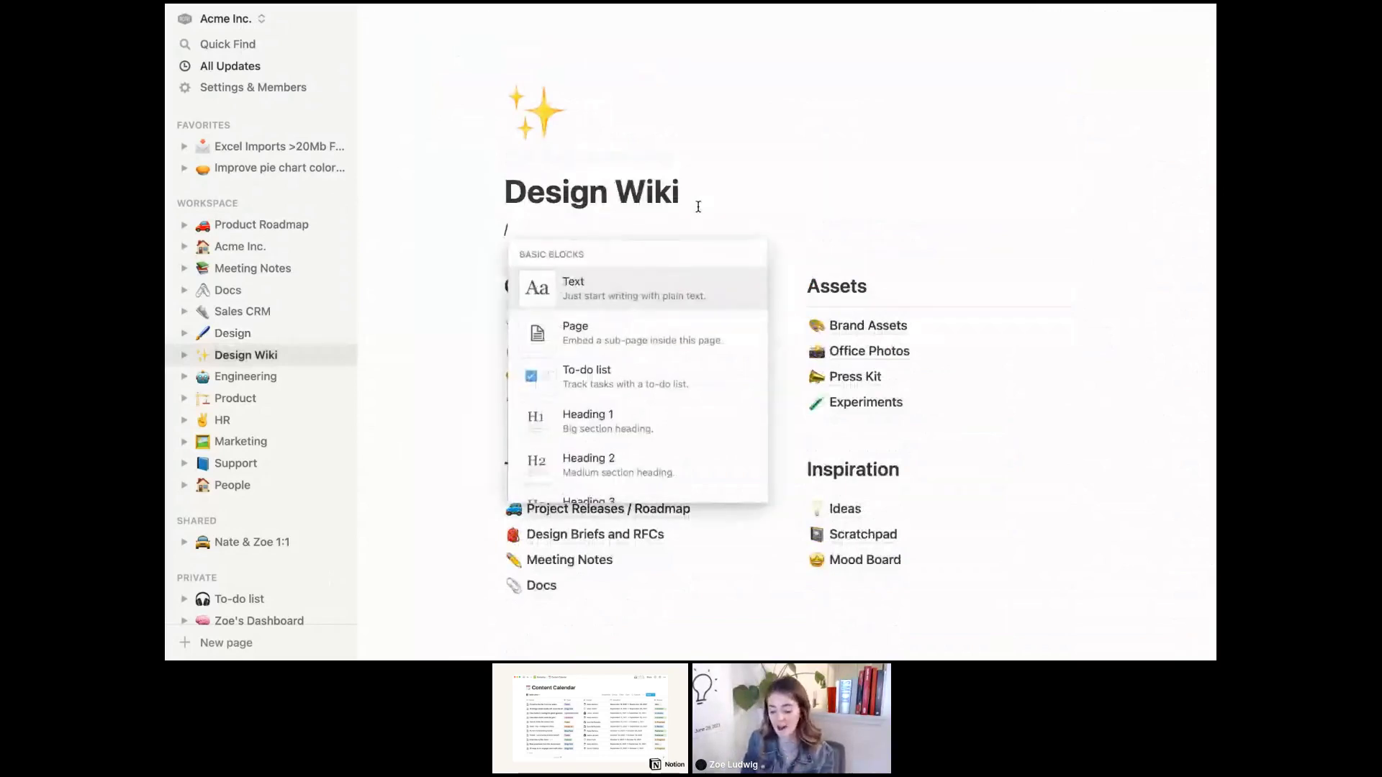
pyautogui.write('link')
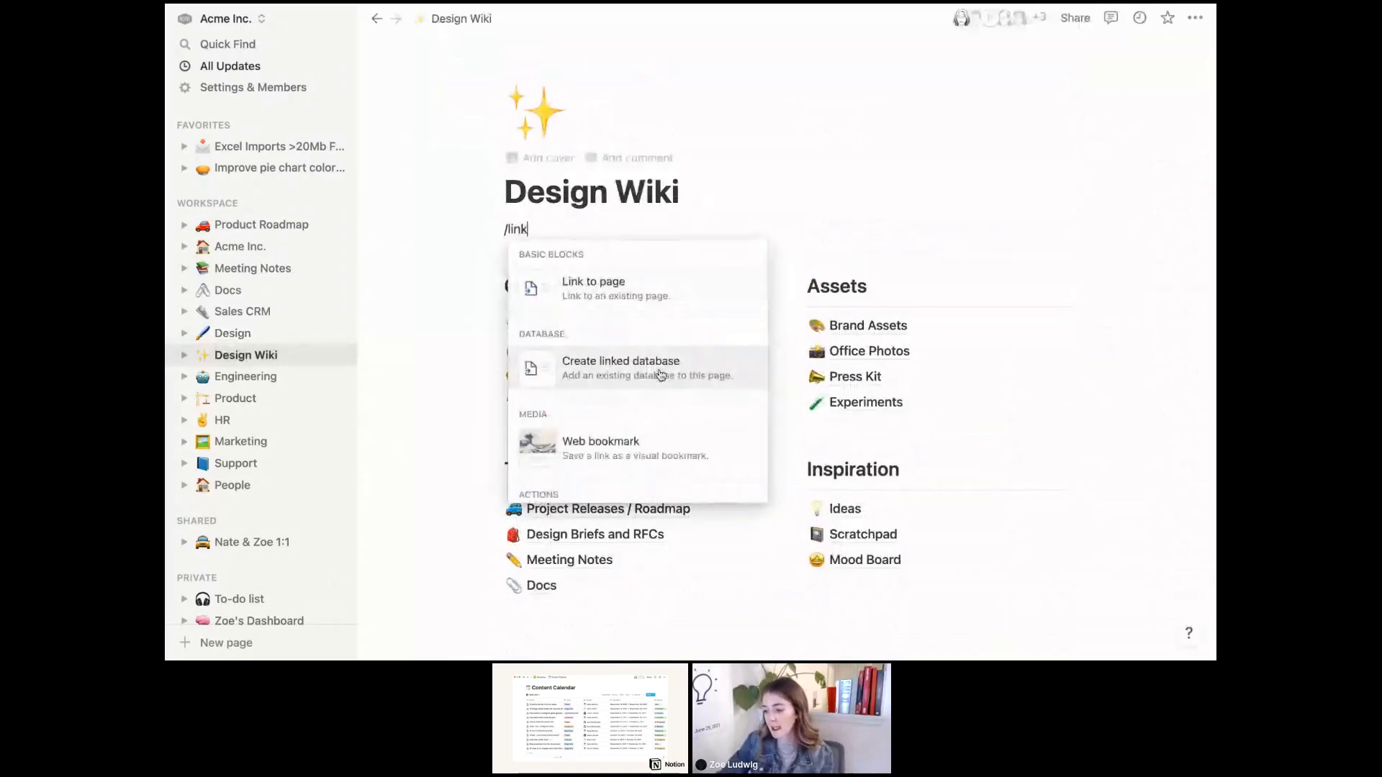
pyautogui.click(652, 374)
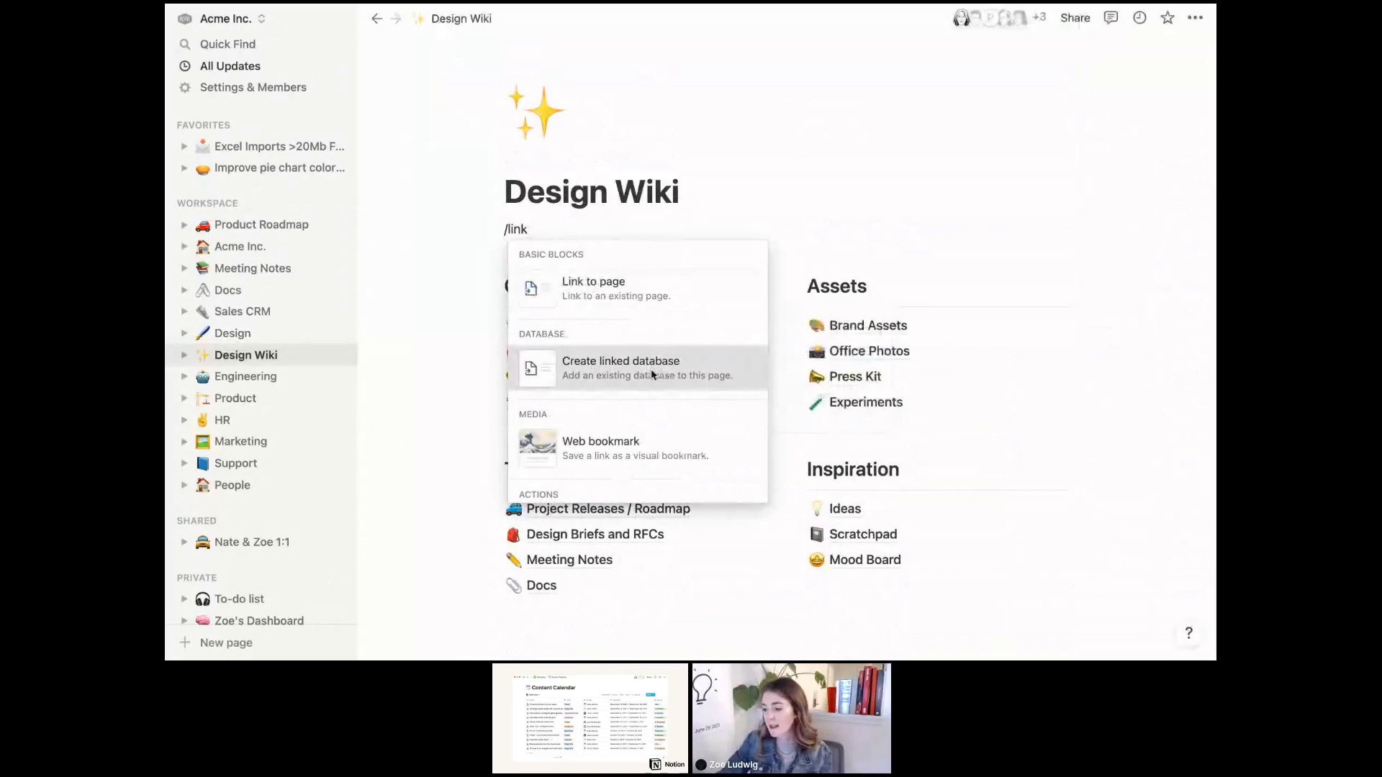
pyautogui.click(653, 374)
pyautogui.write('prod')
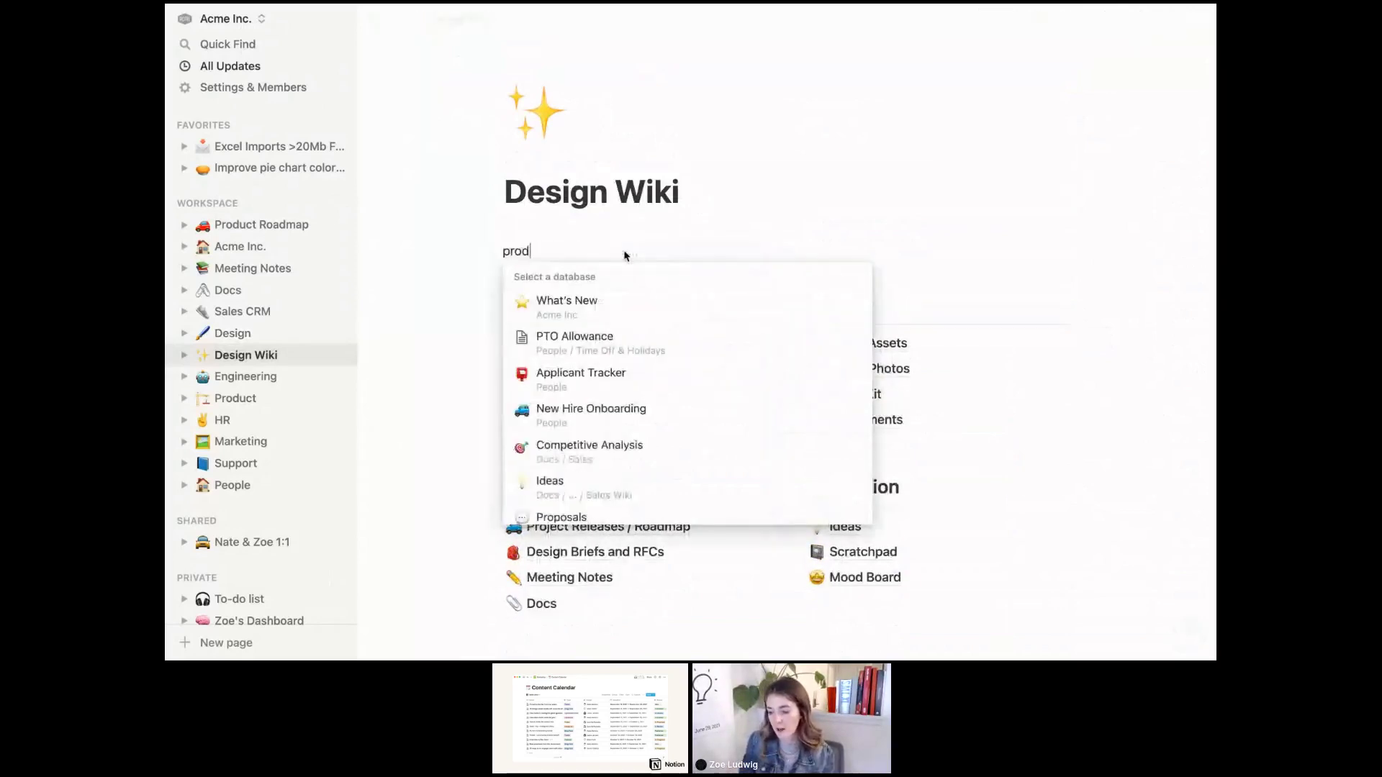
pyautogui.write('uct')
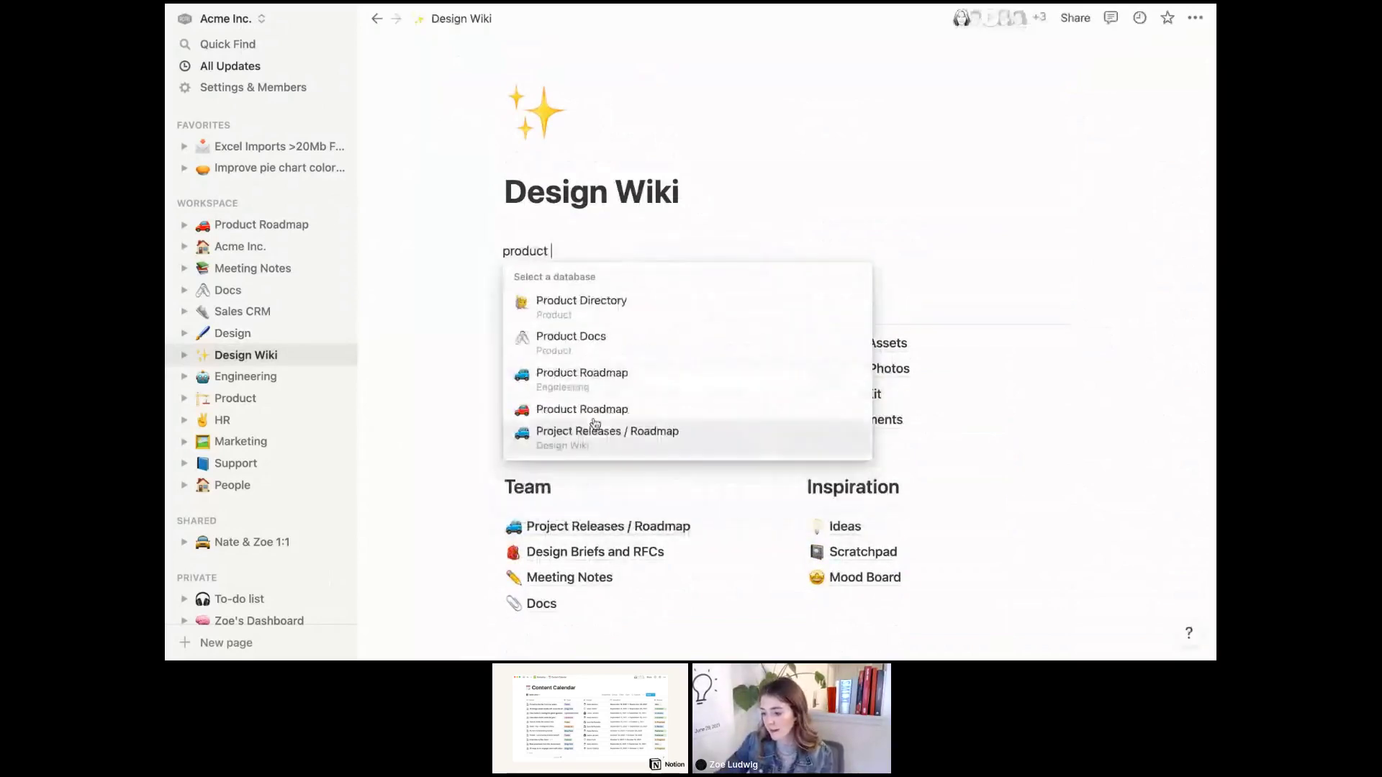
pyautogui.click(594, 416)
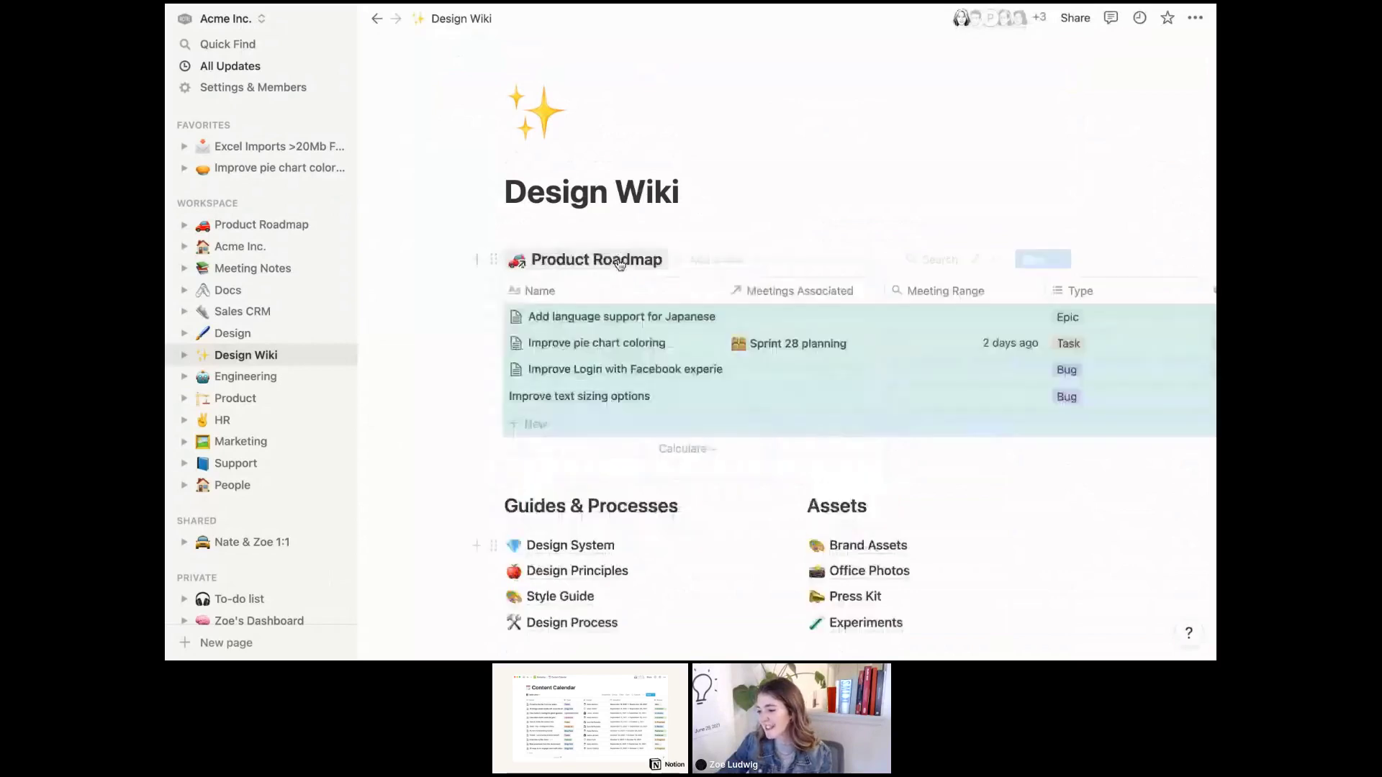
# Filter the Design Wiki's linked Product Roadmap table to entries whose Person Responsible contains the teammate assigned to the Facebook login entry
pyautogui.click(998, 259)
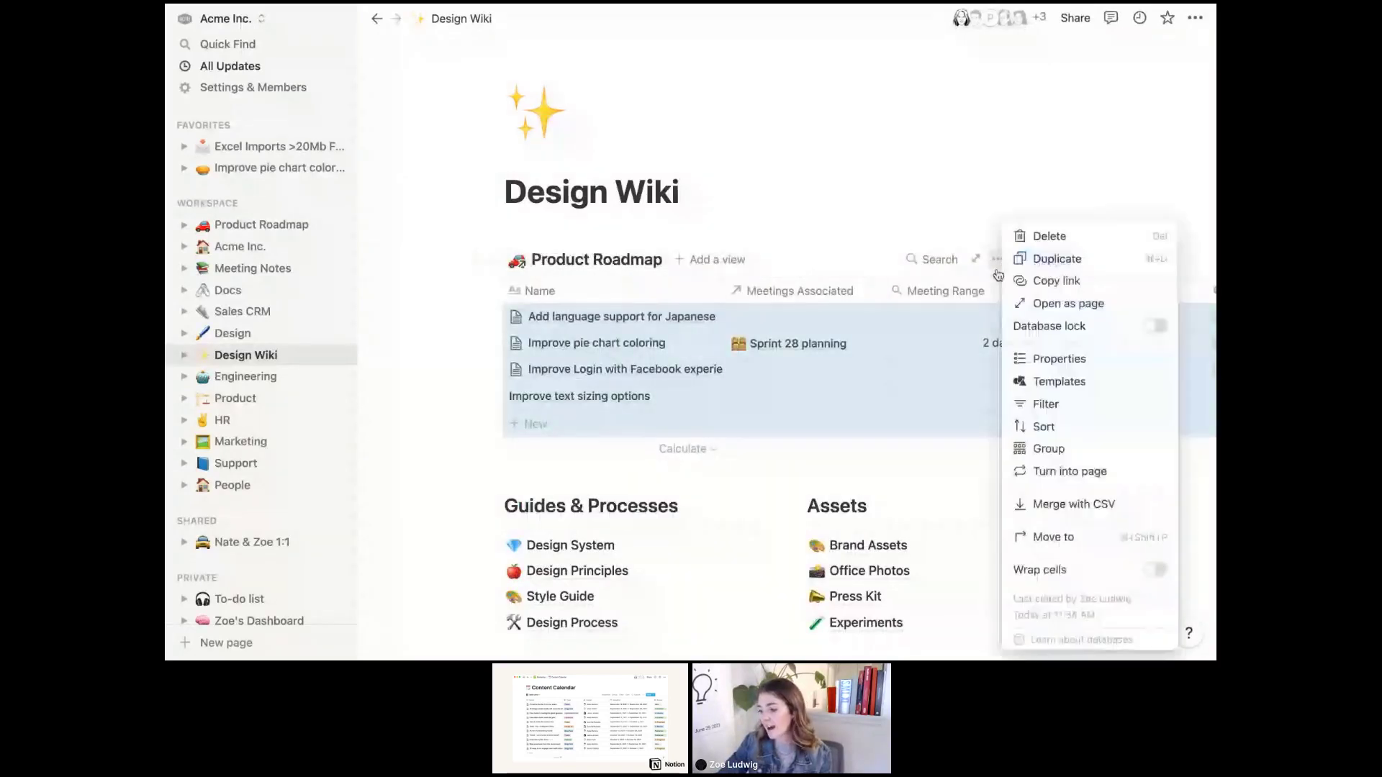
pyautogui.click(1053, 406)
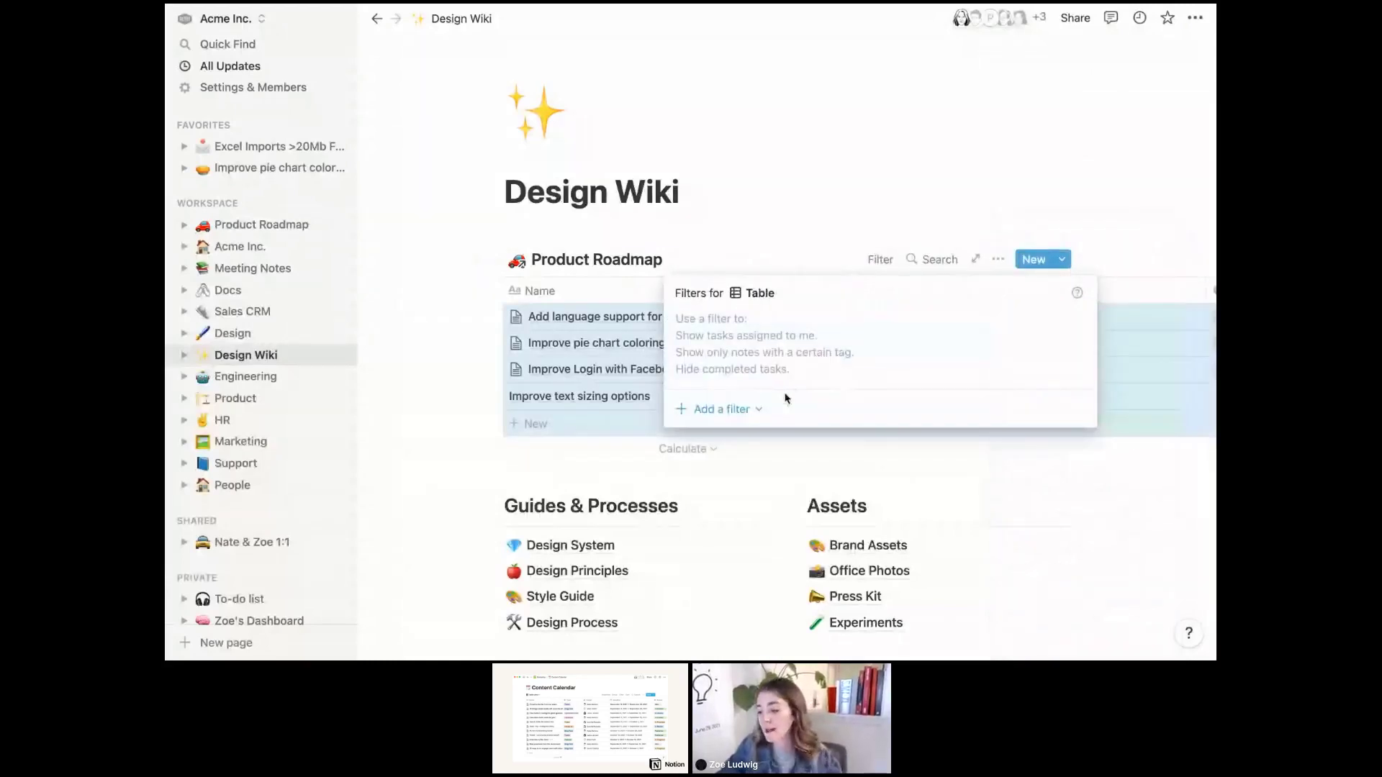
pyautogui.click(698, 424)
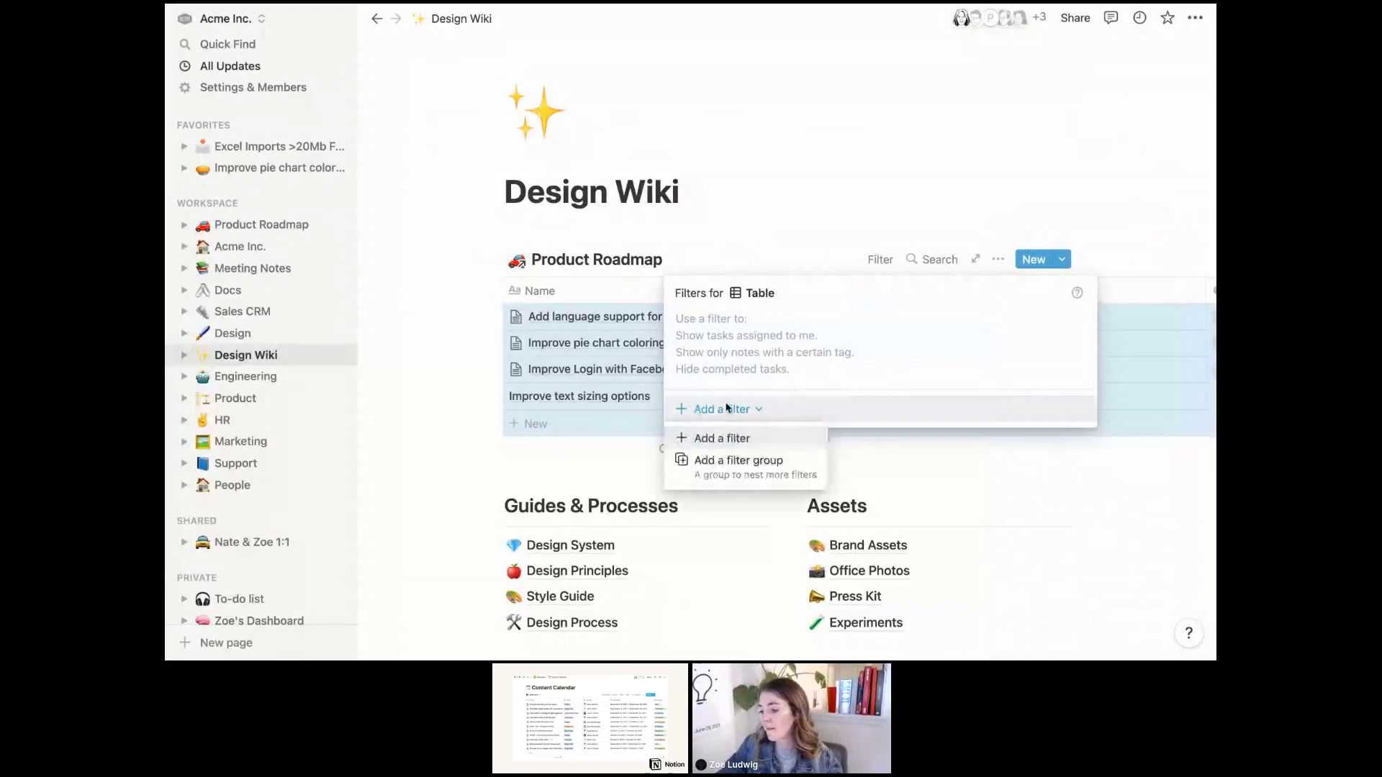
pyautogui.click(741, 438)
pyautogui.click(796, 330)
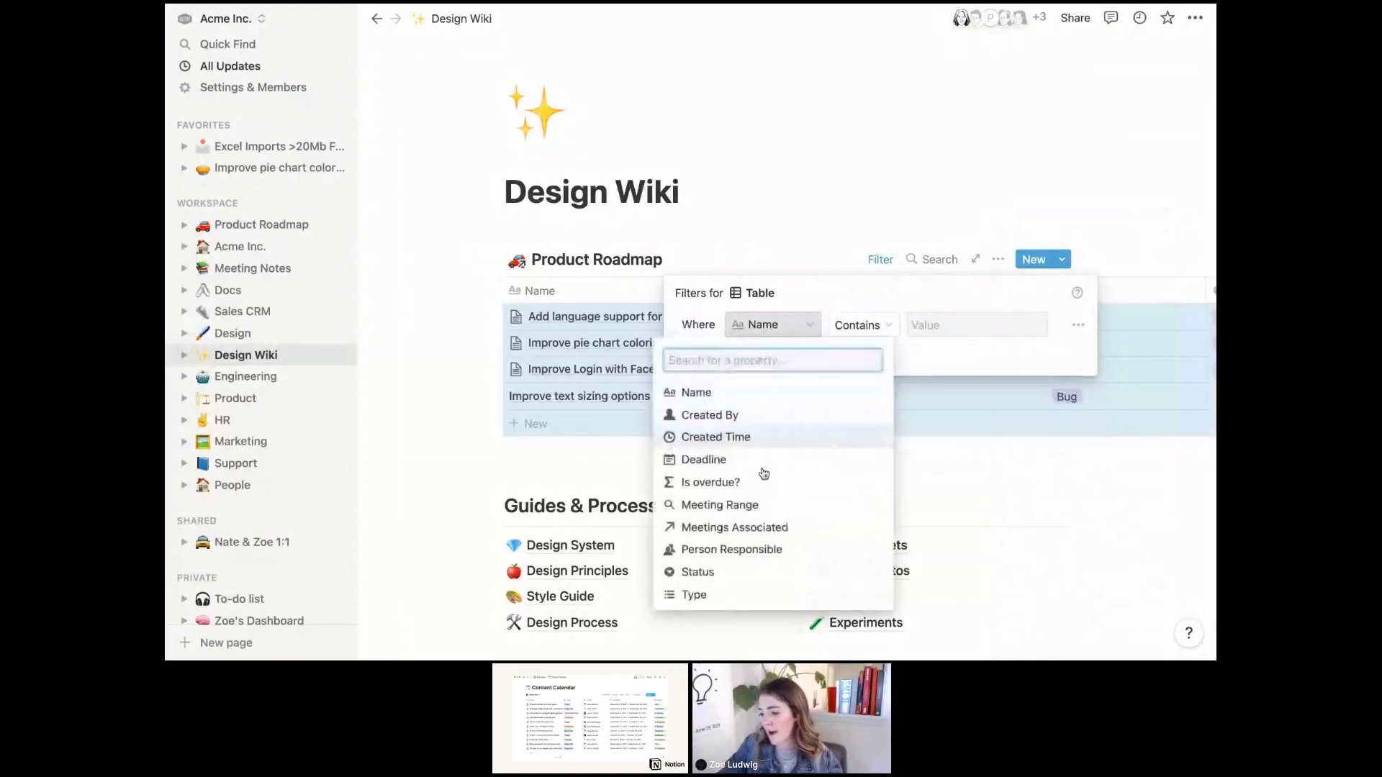
pyautogui.click(756, 551)
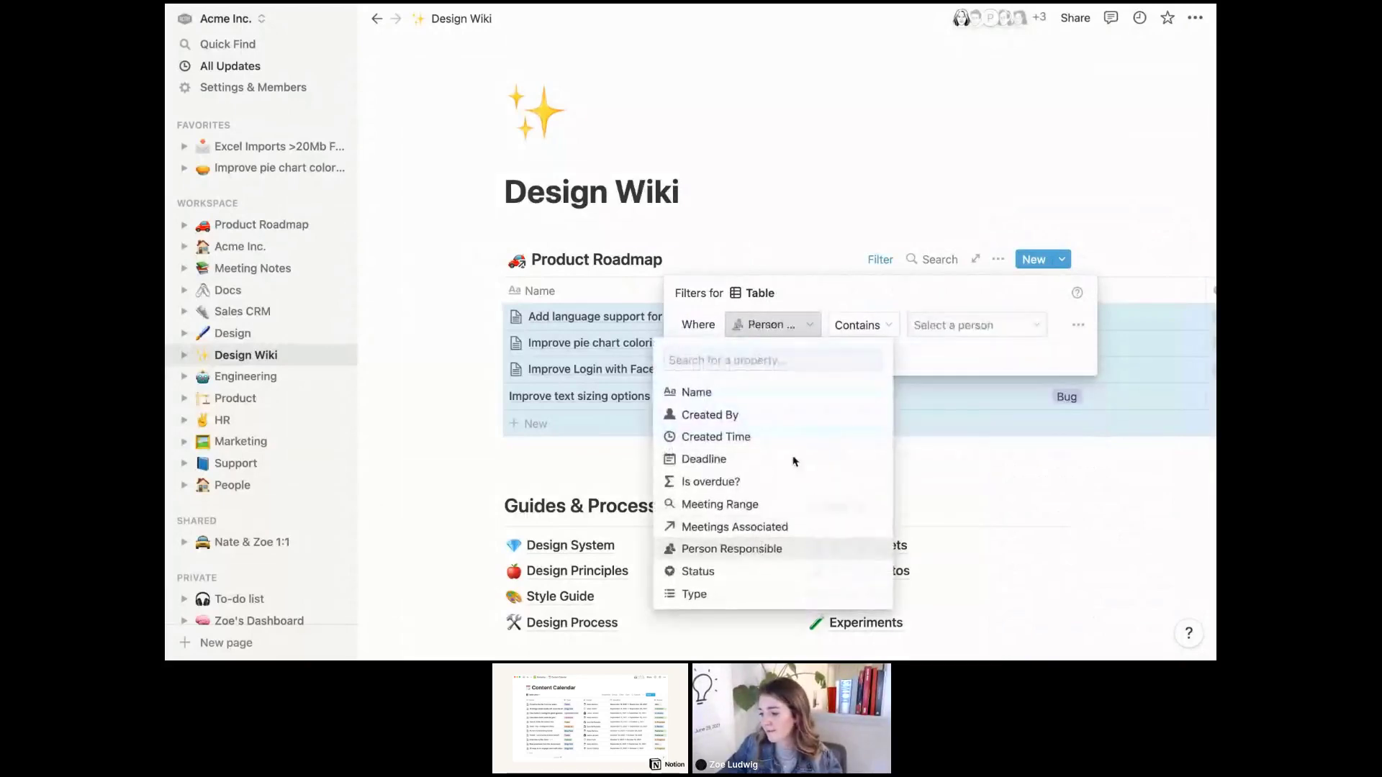
pyautogui.click(941, 325)
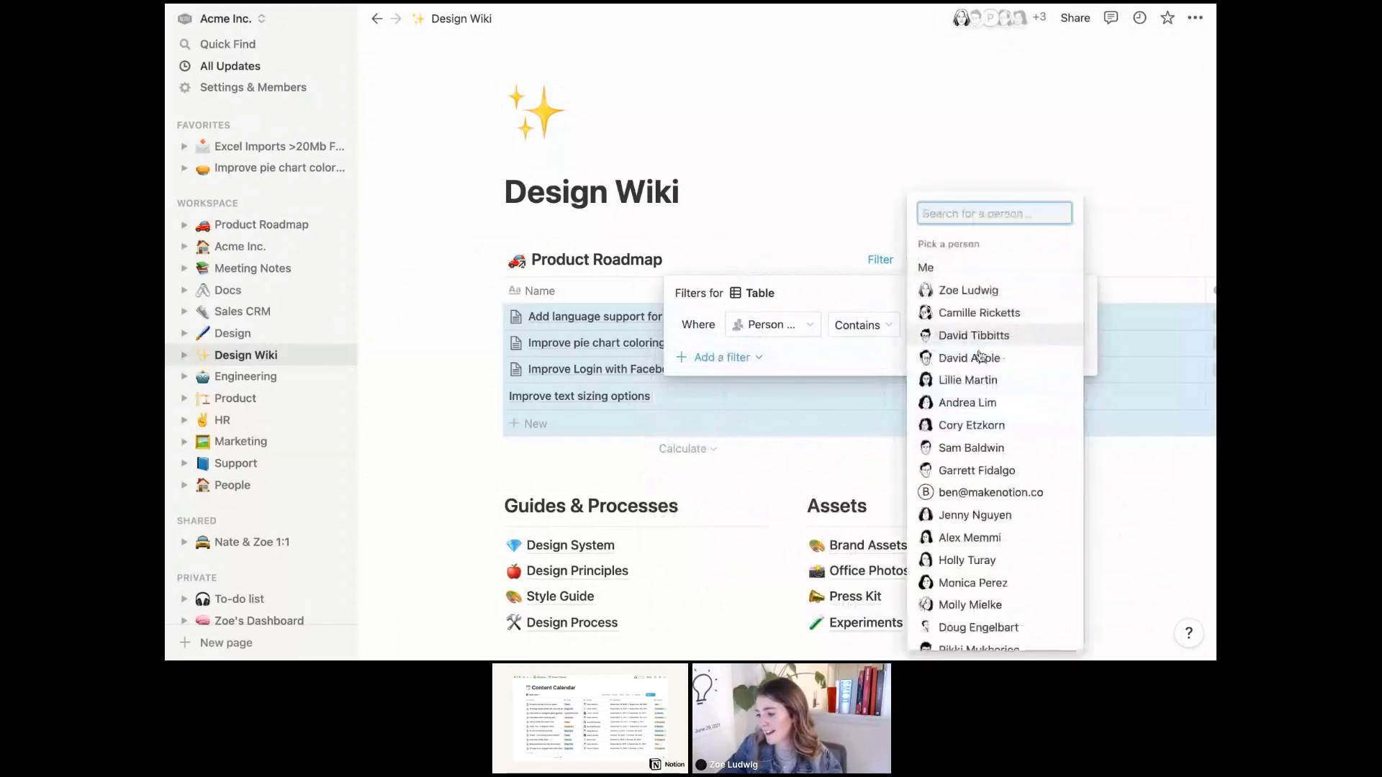
pyautogui.click(982, 359)
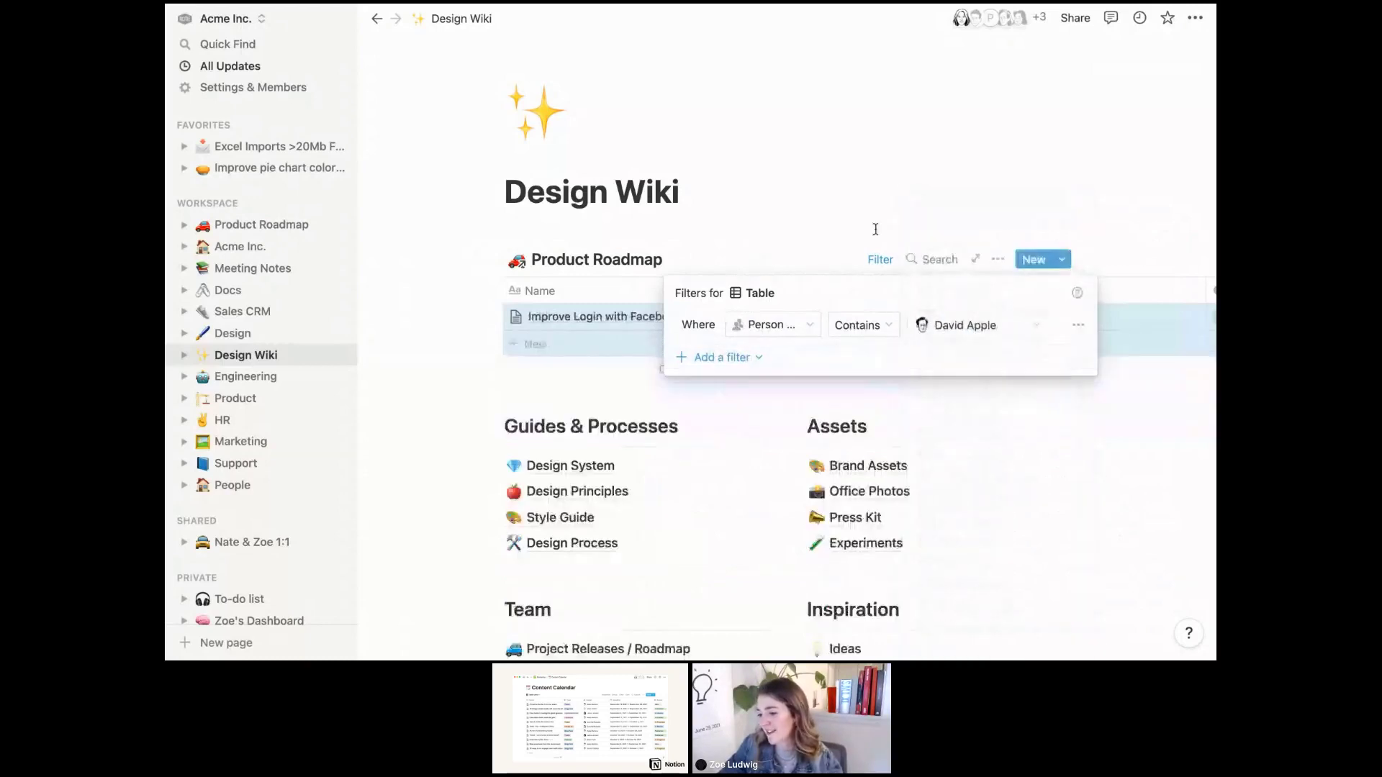
pyautogui.click(851, 377)
pyautogui.hscroll(5, 935, 345)
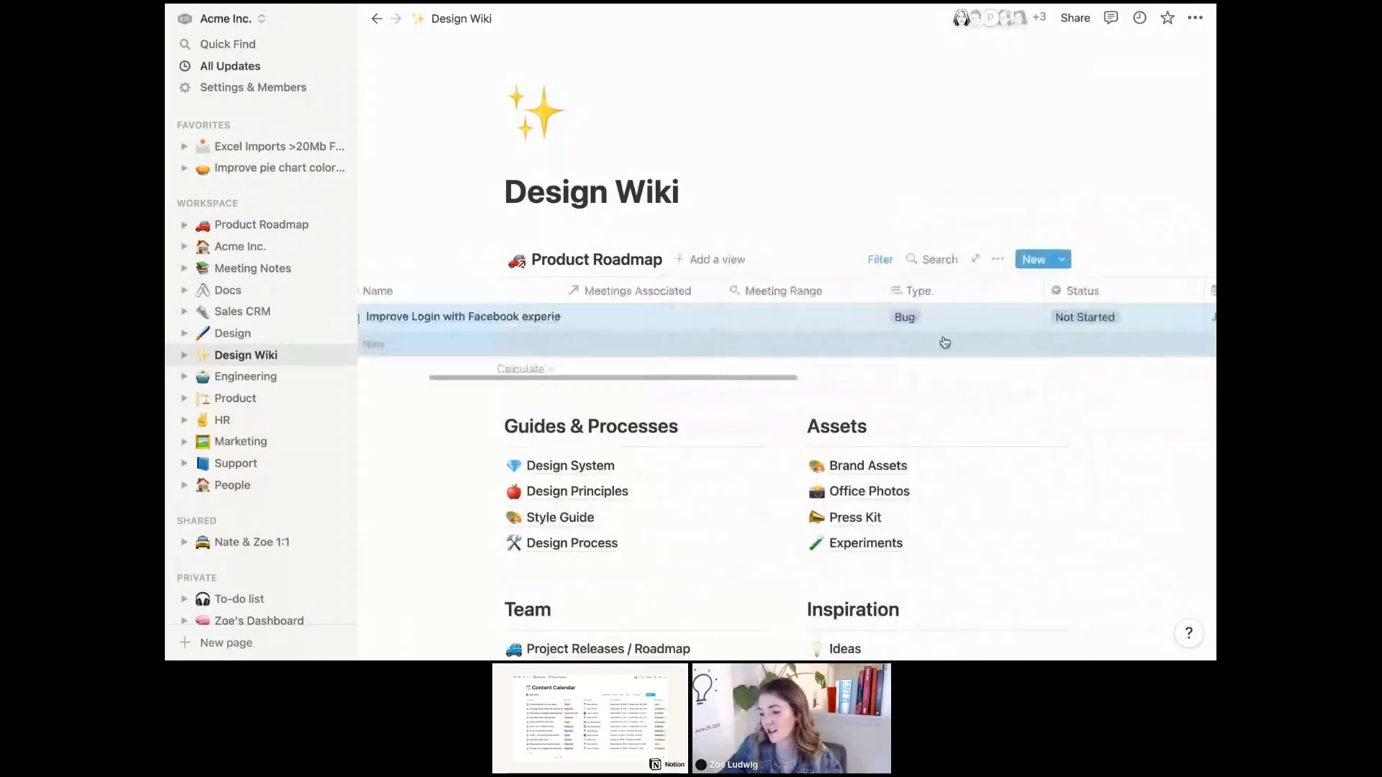
pyautogui.hscroll(-5, 945, 343)
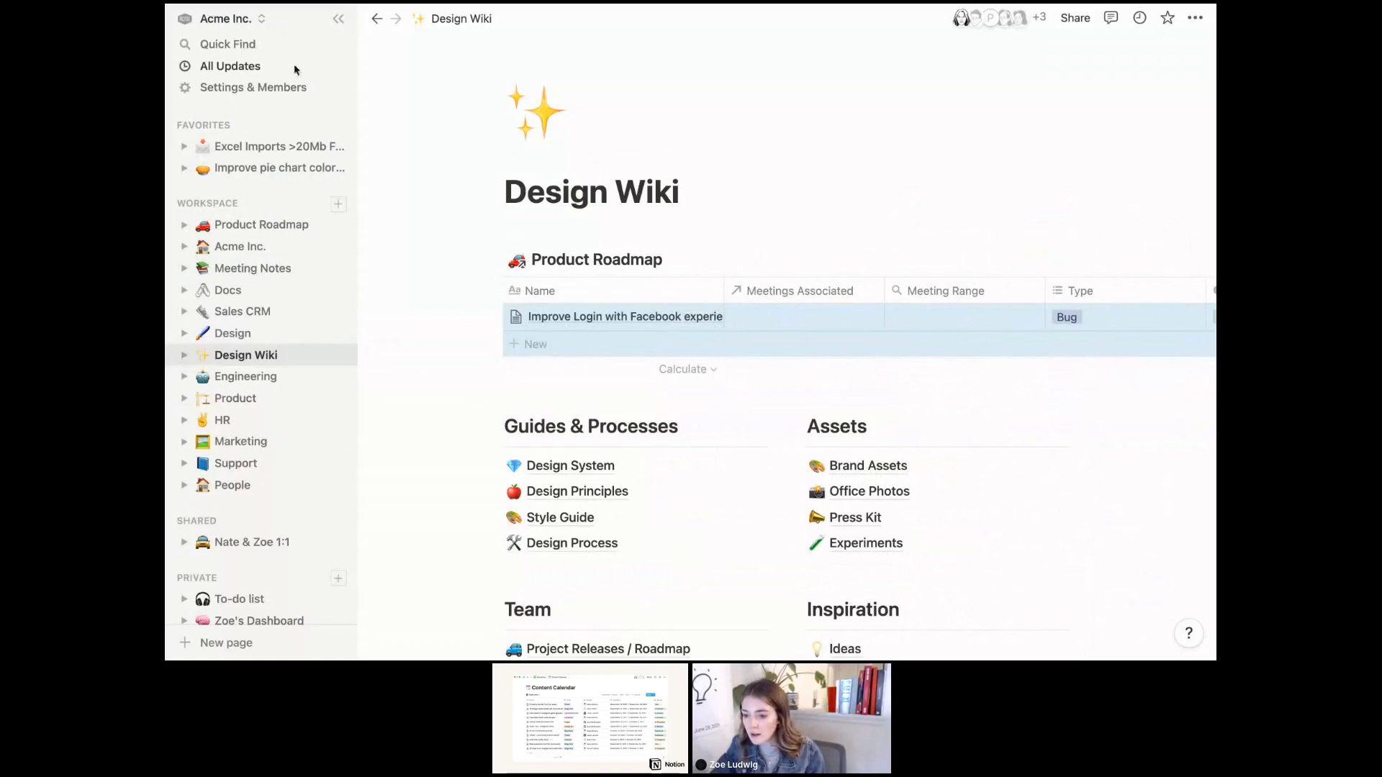
# Open the Product Roadmap database with the sidebar hidden and look into the Sprint 28 planning page related to "Improve pie chart coloring"
pyautogui.click(263, 227)
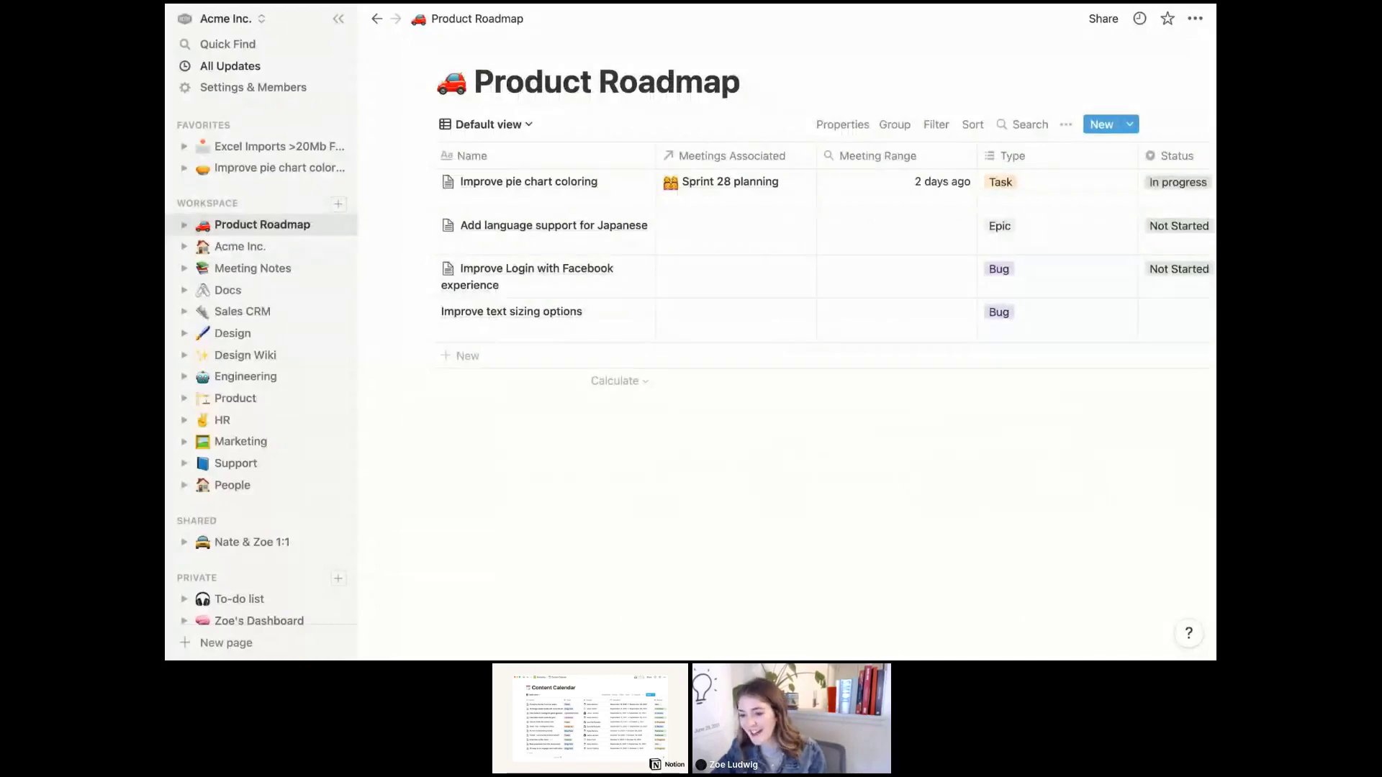
pyautogui.click(338, 21)
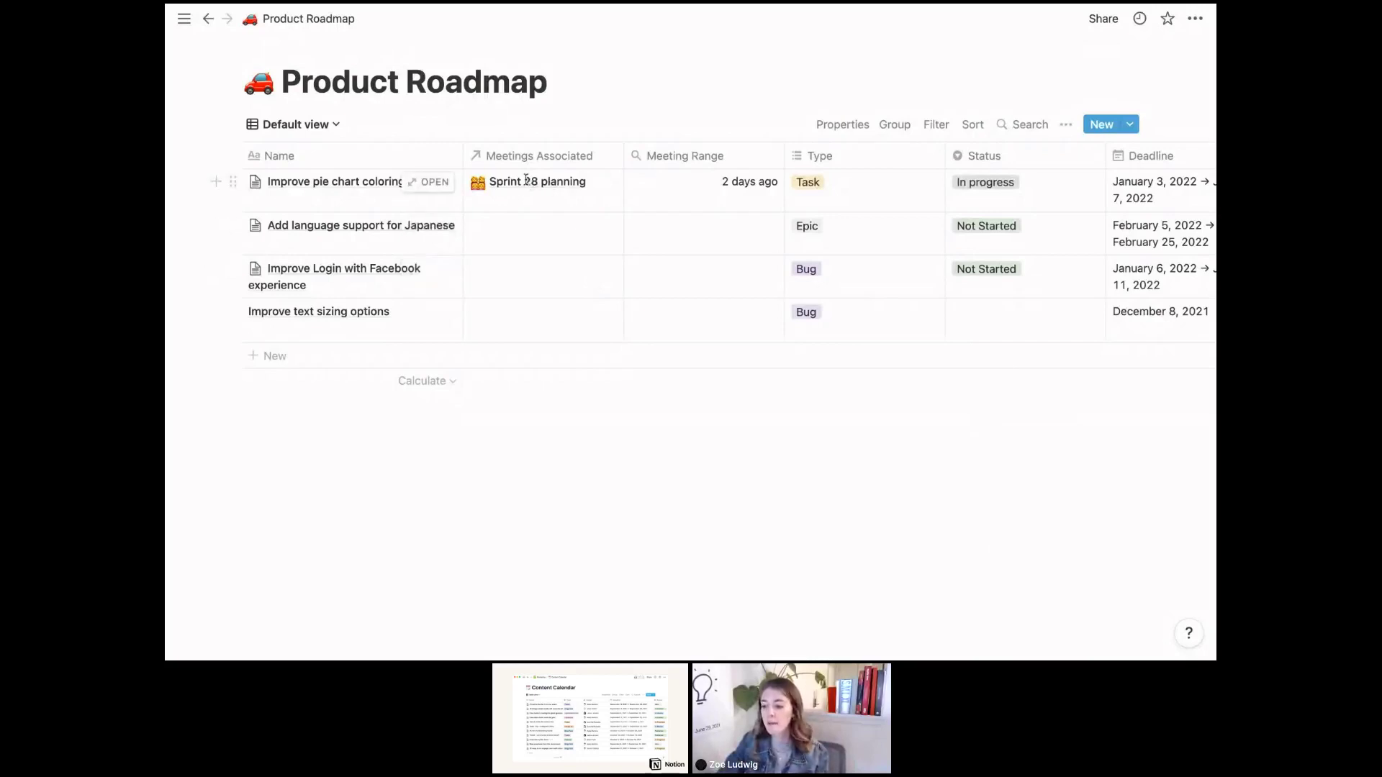
pyautogui.click(559, 188)
pyautogui.click(569, 235)
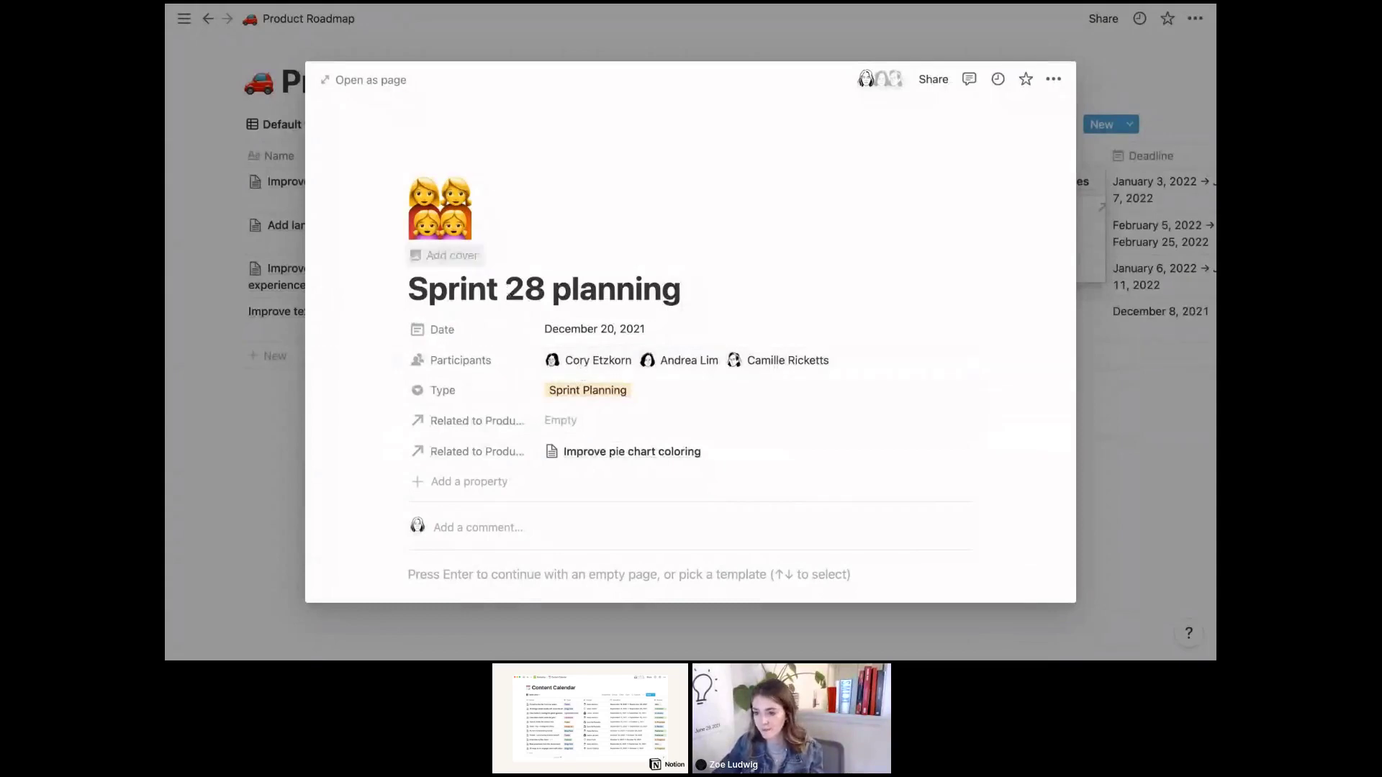
pyautogui.click(254, 130)
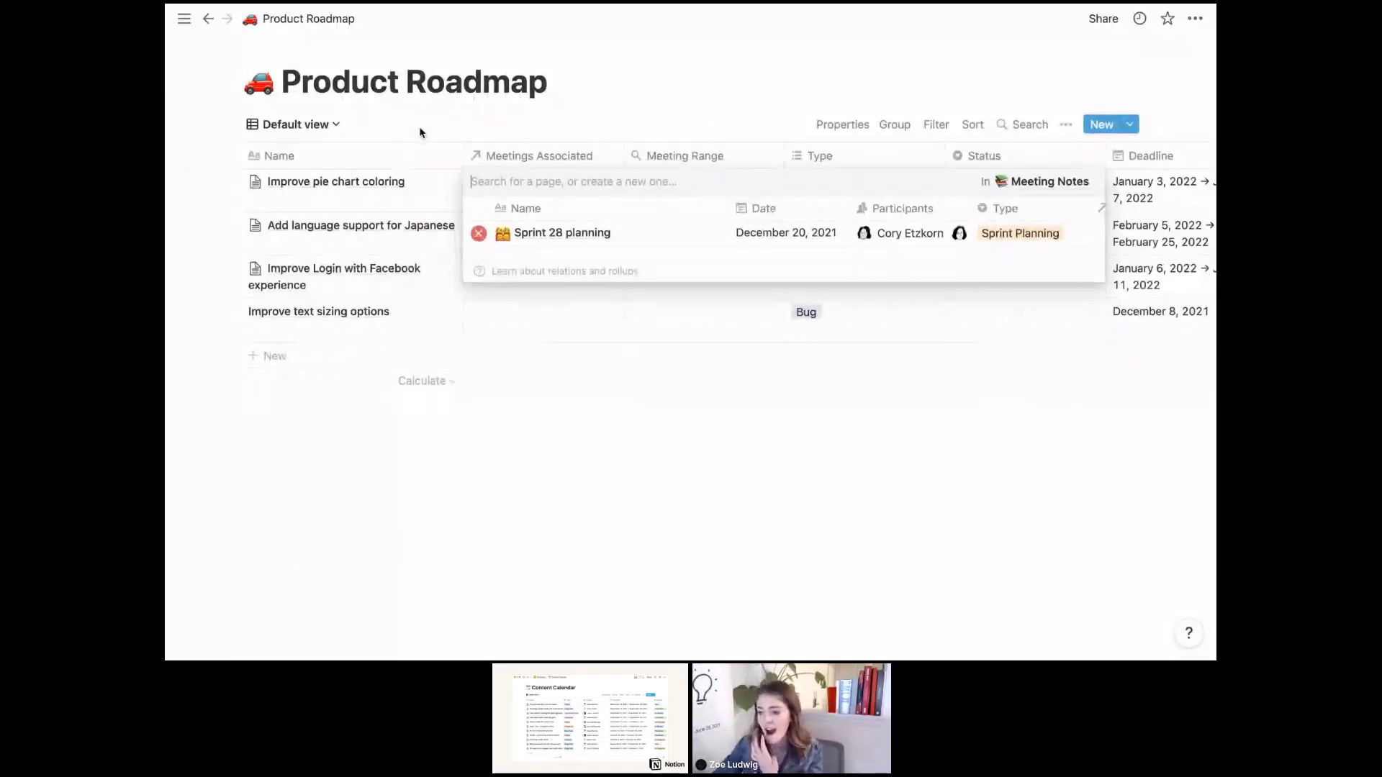
pyautogui.press('Escape')
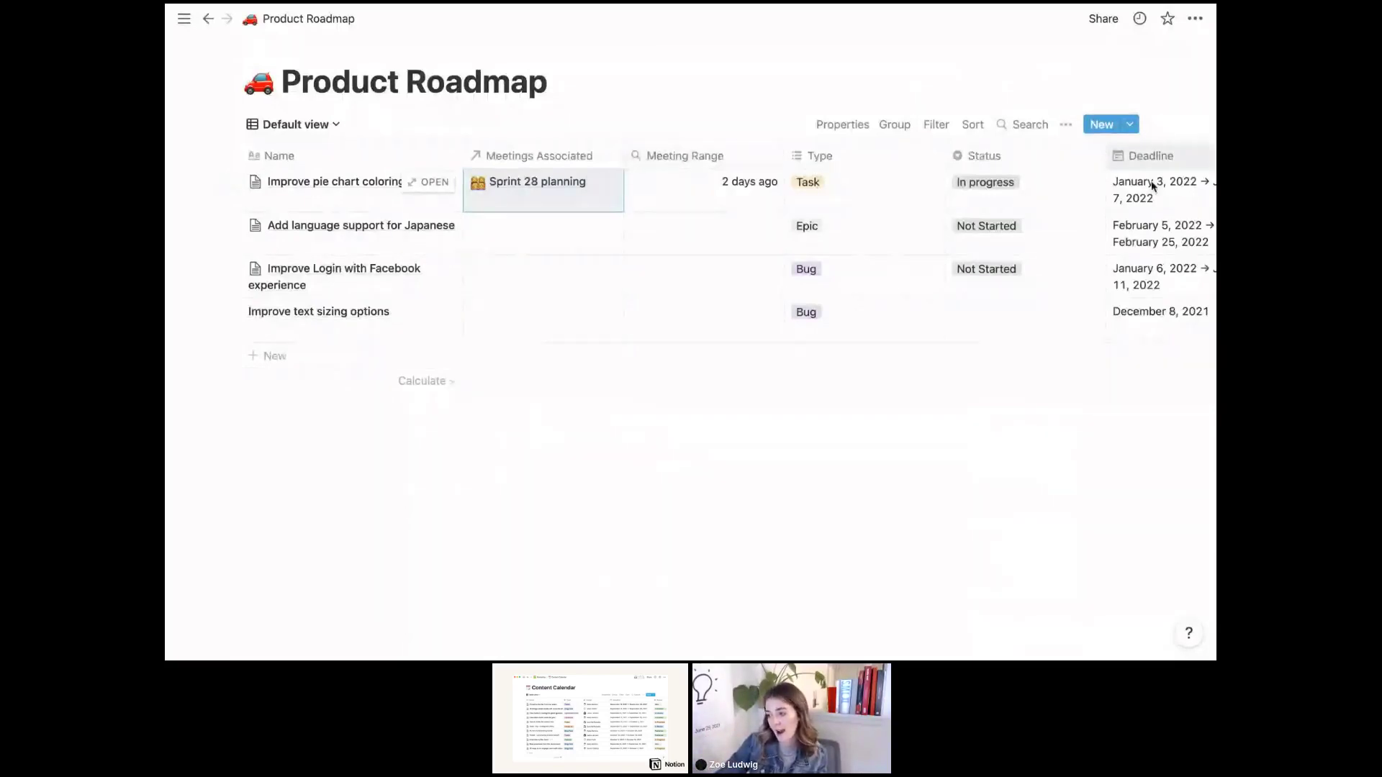
# Turn the unused text column after Created Time into a Checkbox property named "Shipped?" and tick it for the first two entries
pyautogui.hscroll(10, 1153, 186)
pyautogui.click(1128, 155)
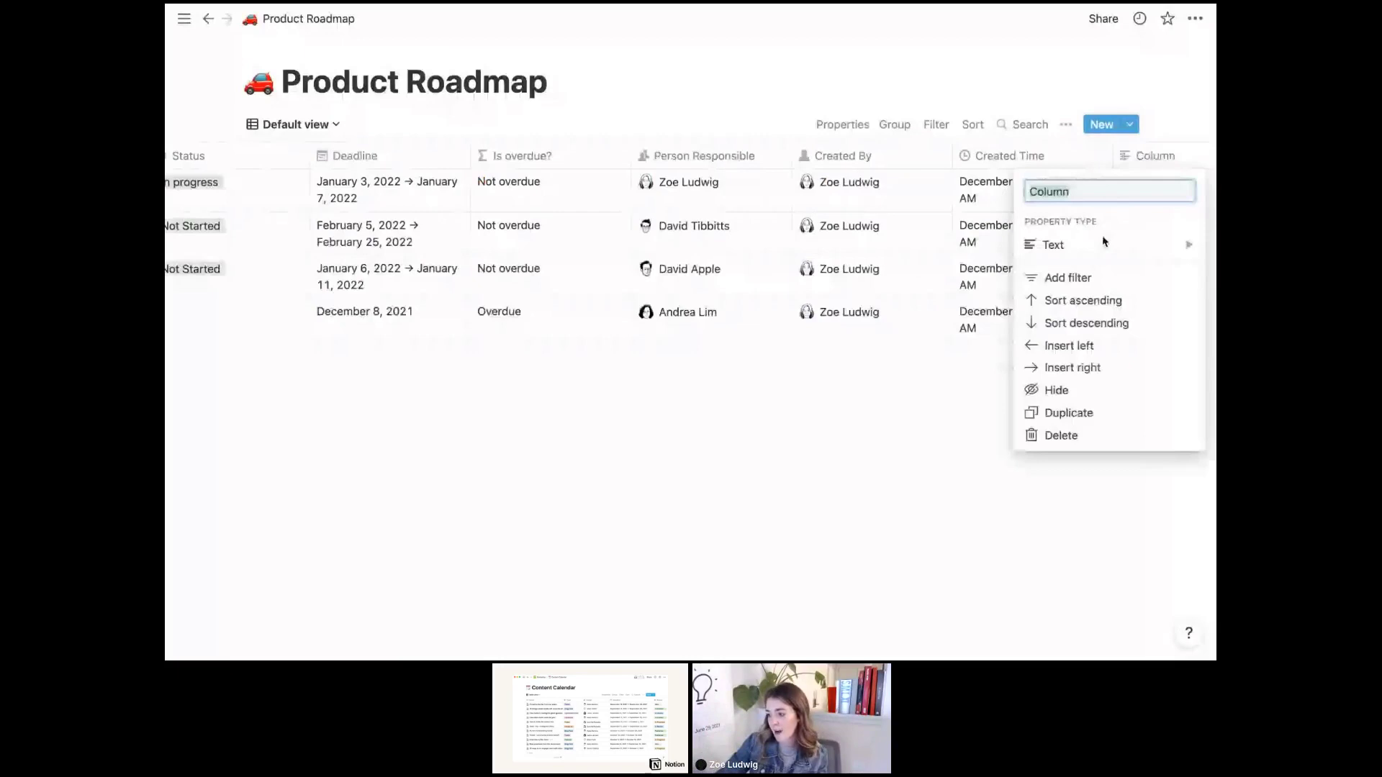
pyautogui.click(1105, 244)
pyautogui.click(963, 260)
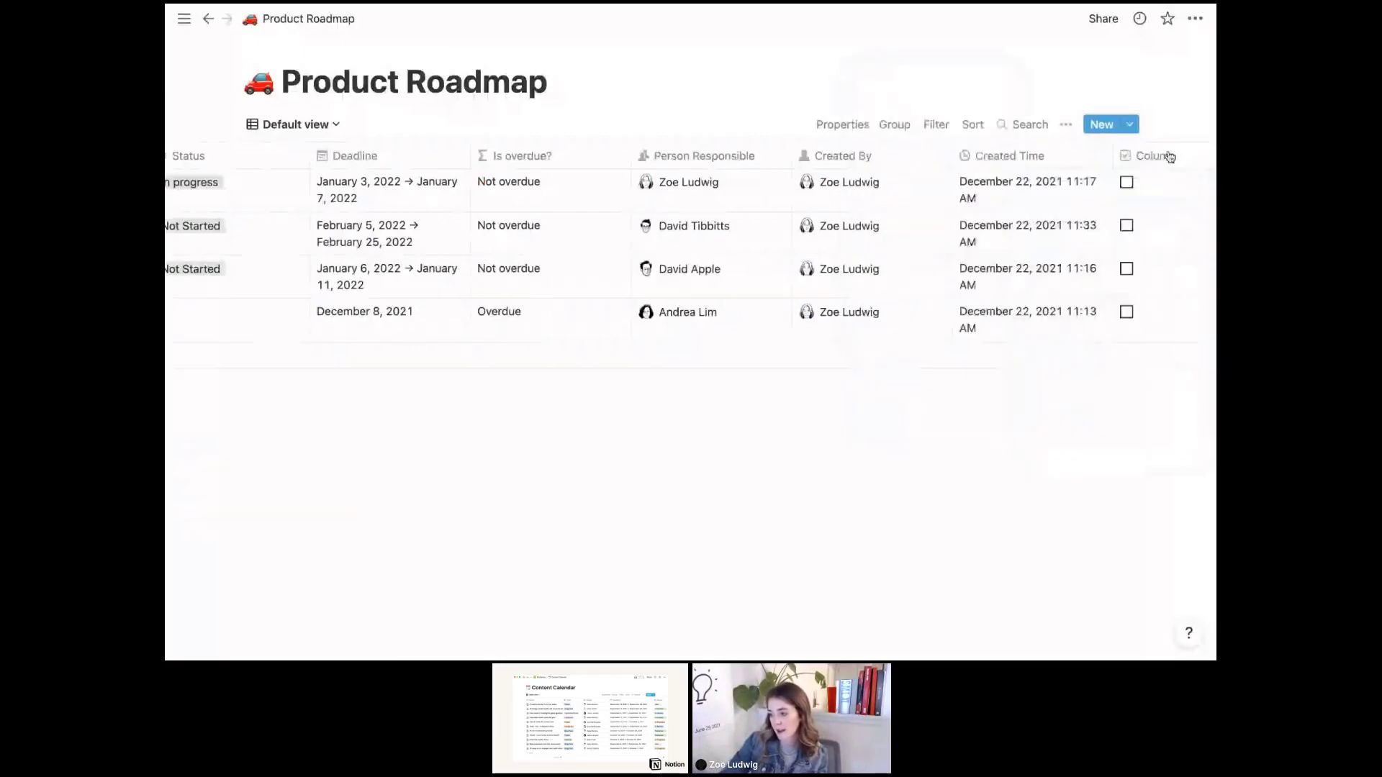
pyautogui.click(1169, 157)
pyautogui.write('Shipped')
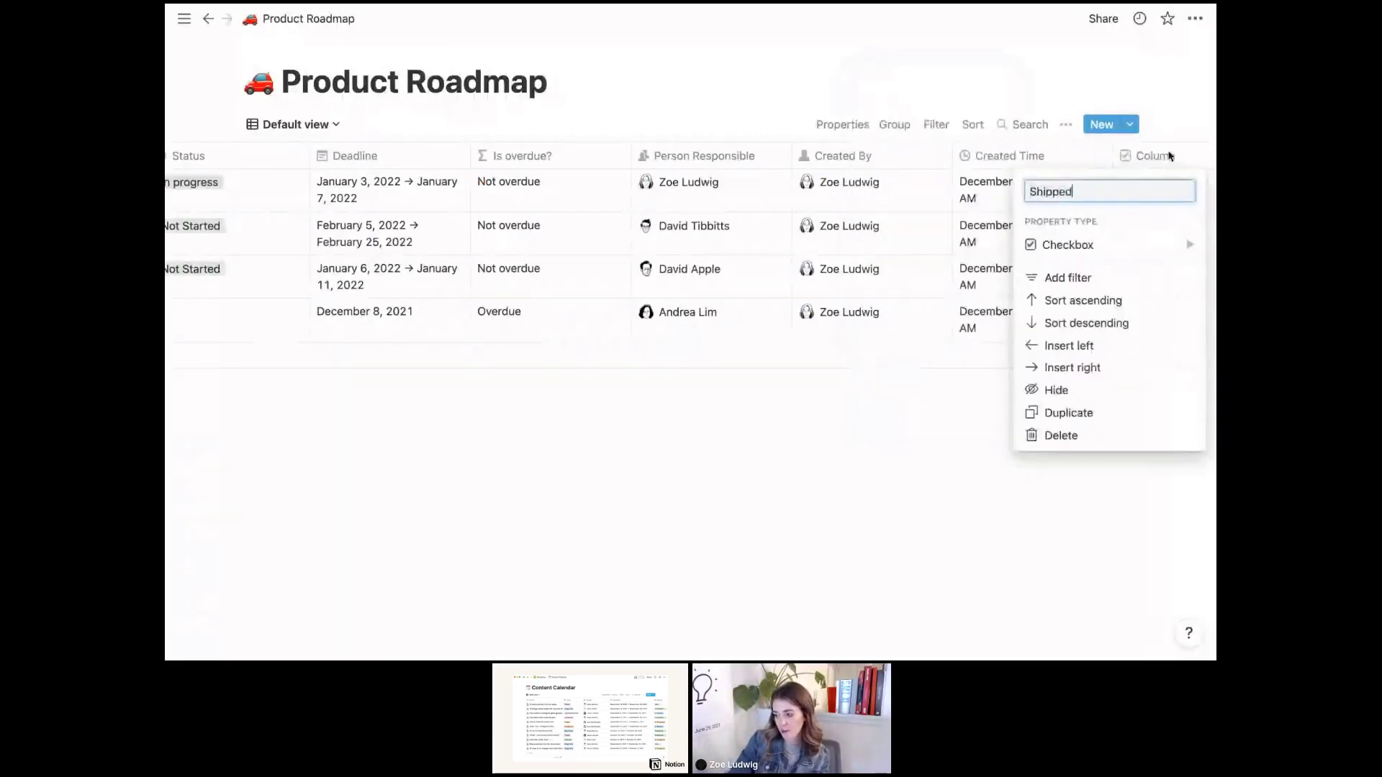
pyautogui.write('?')
pyautogui.press('Return')
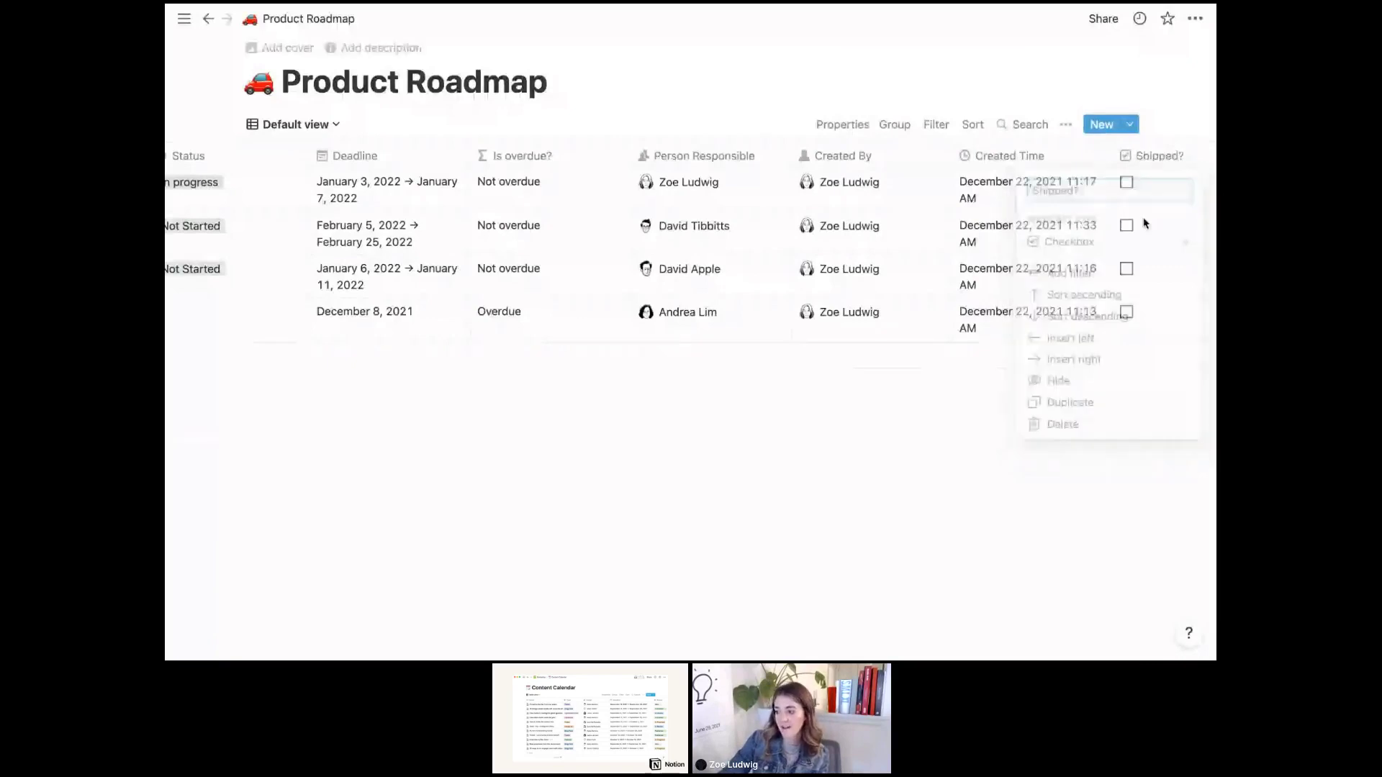
pyautogui.click(1127, 182)
pyautogui.click(1126, 225)
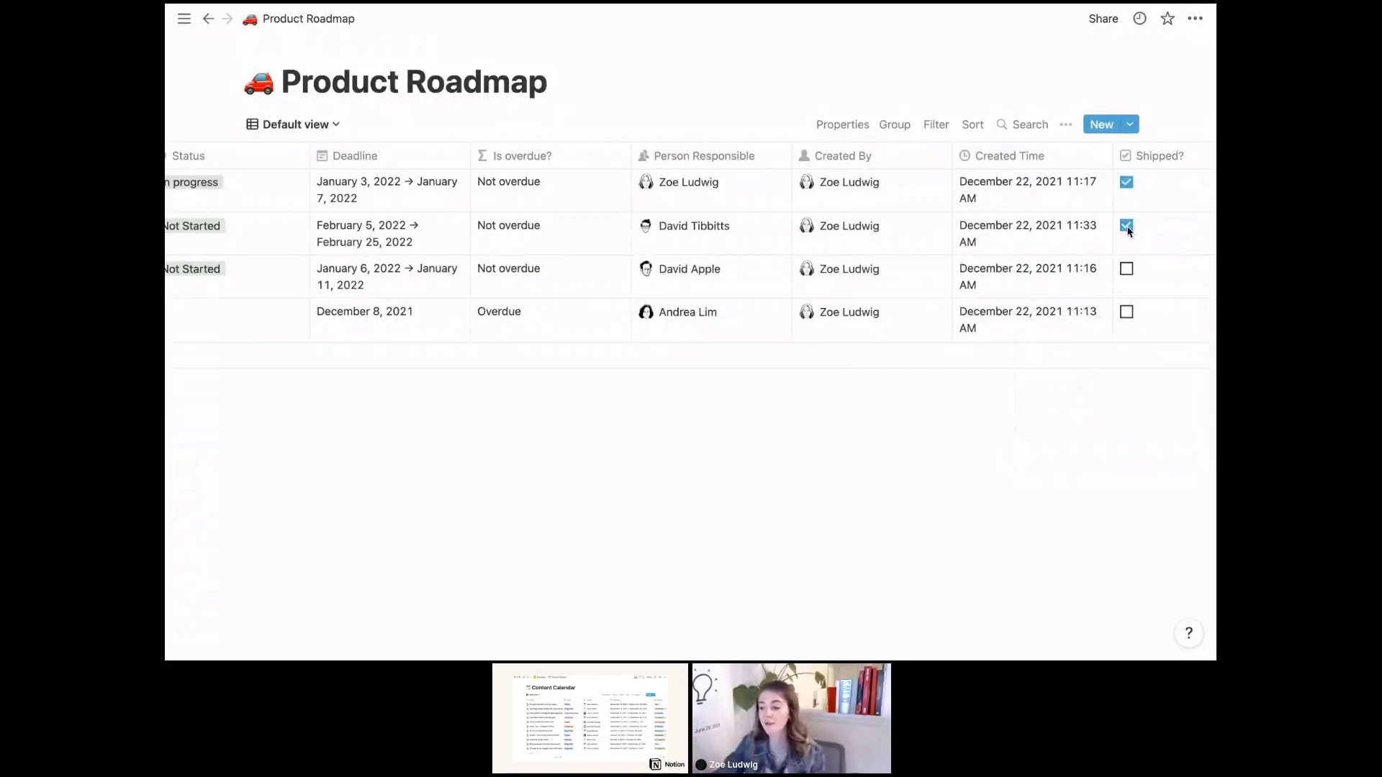
# Create a new template for the Product Roadmap database and start editing its empty page body
pyautogui.click(1065, 125)
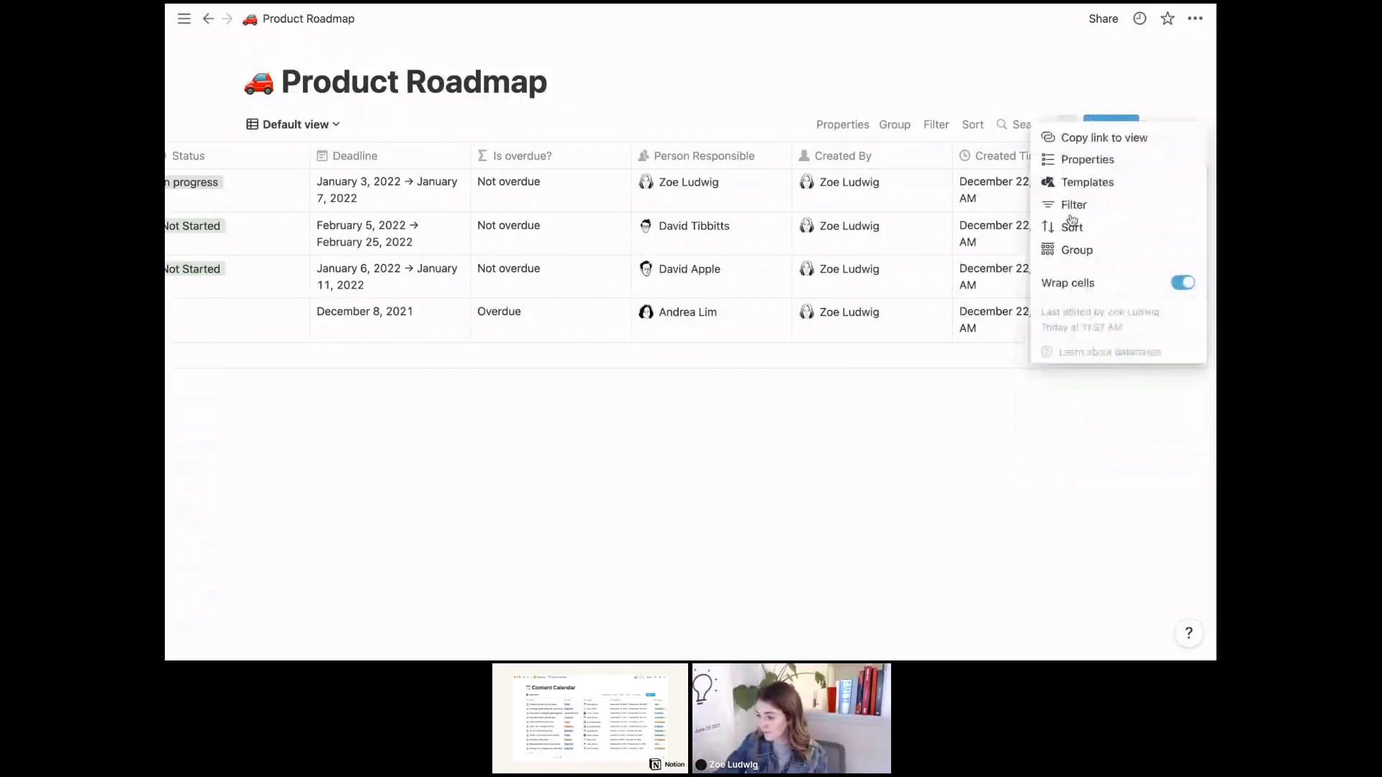
pyautogui.press('Return')
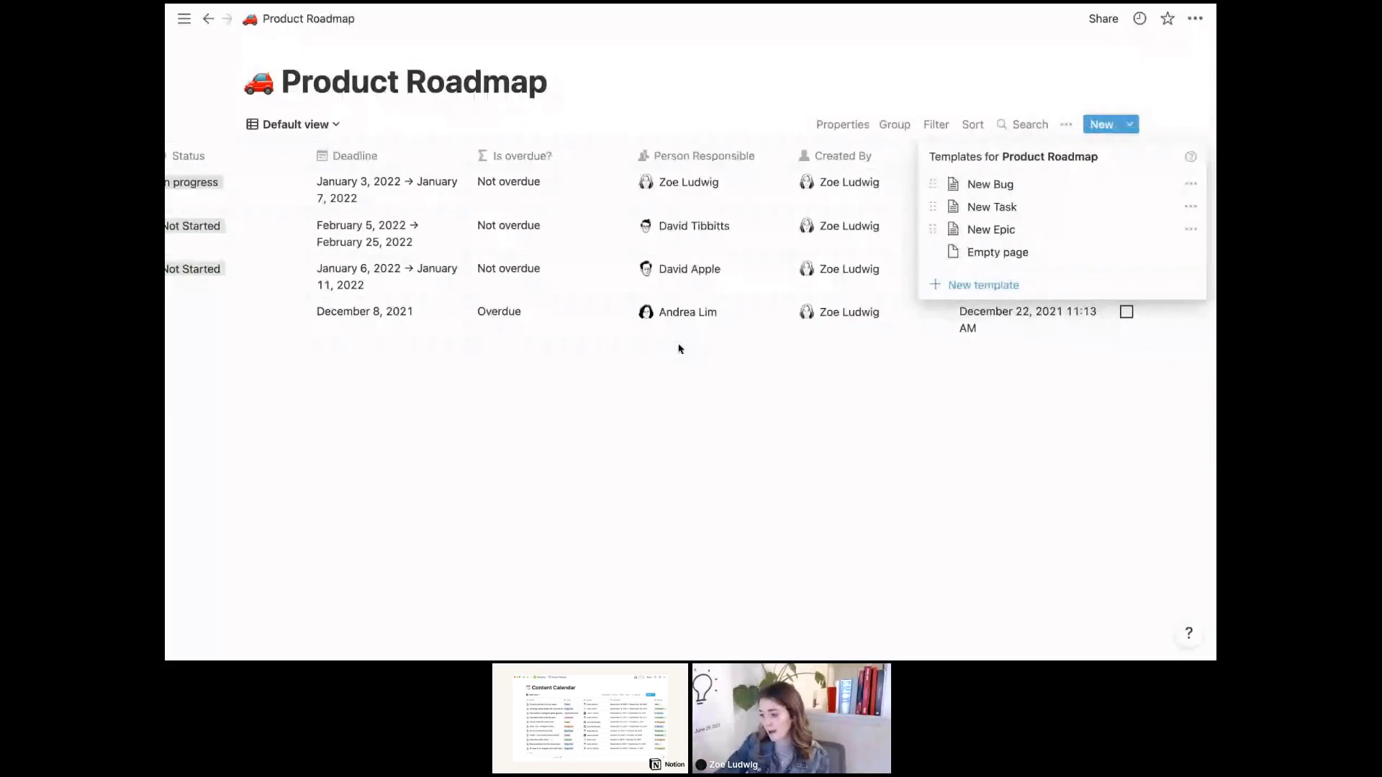
pyautogui.click(957, 283)
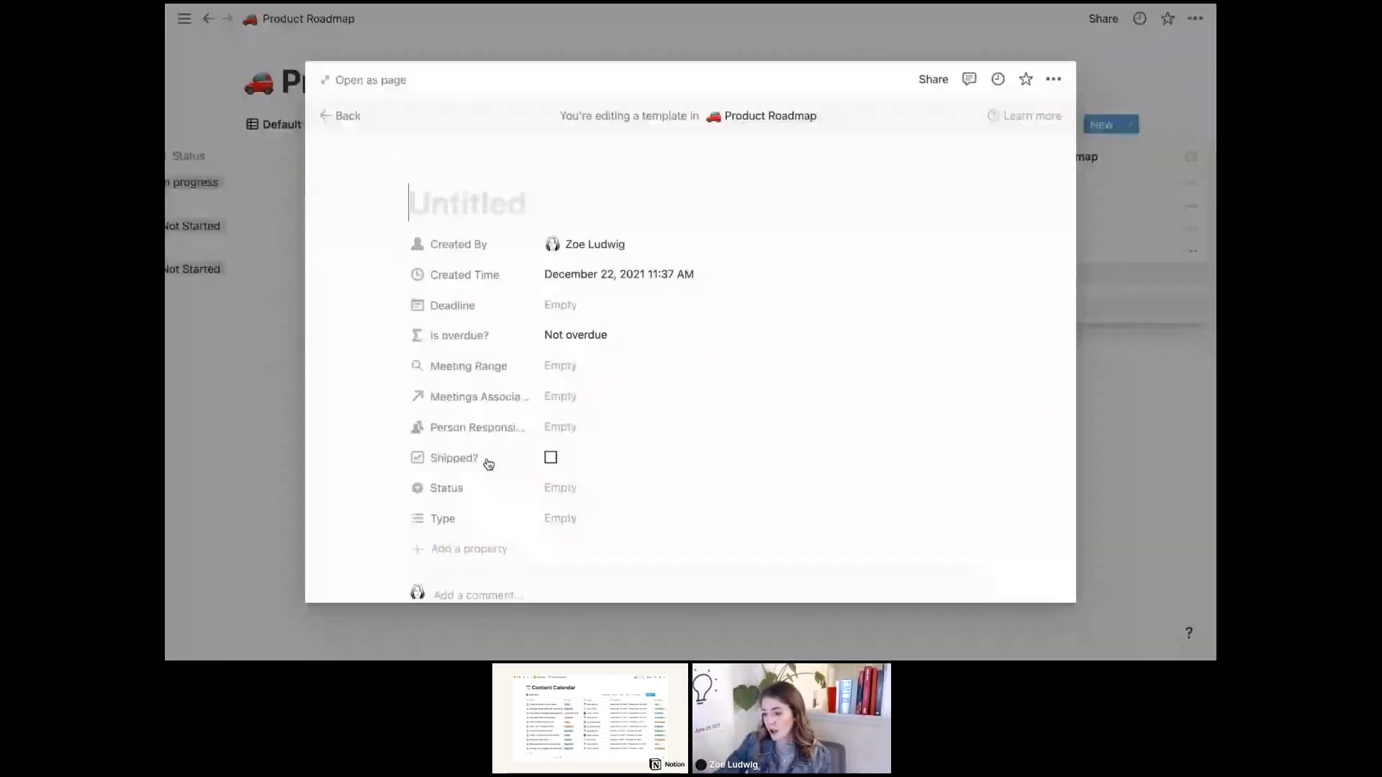
pyautogui.scroll(-3, 488, 464)
pyautogui.click(487, 458)
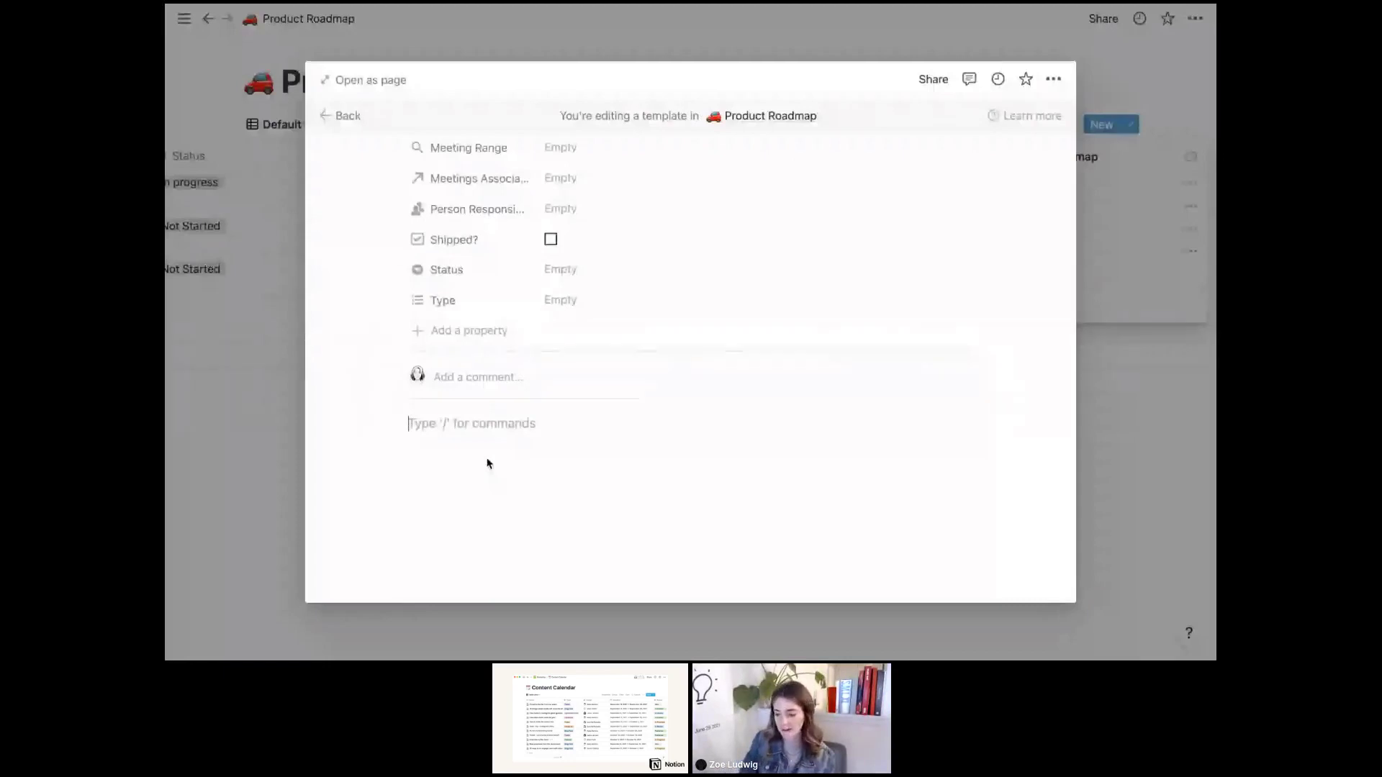
# Write a Heading 2 "Publishing steps" in the template body with the to-do items "Get mp4 file" and "Create a name" below it
pyautogui.write('## Pu')
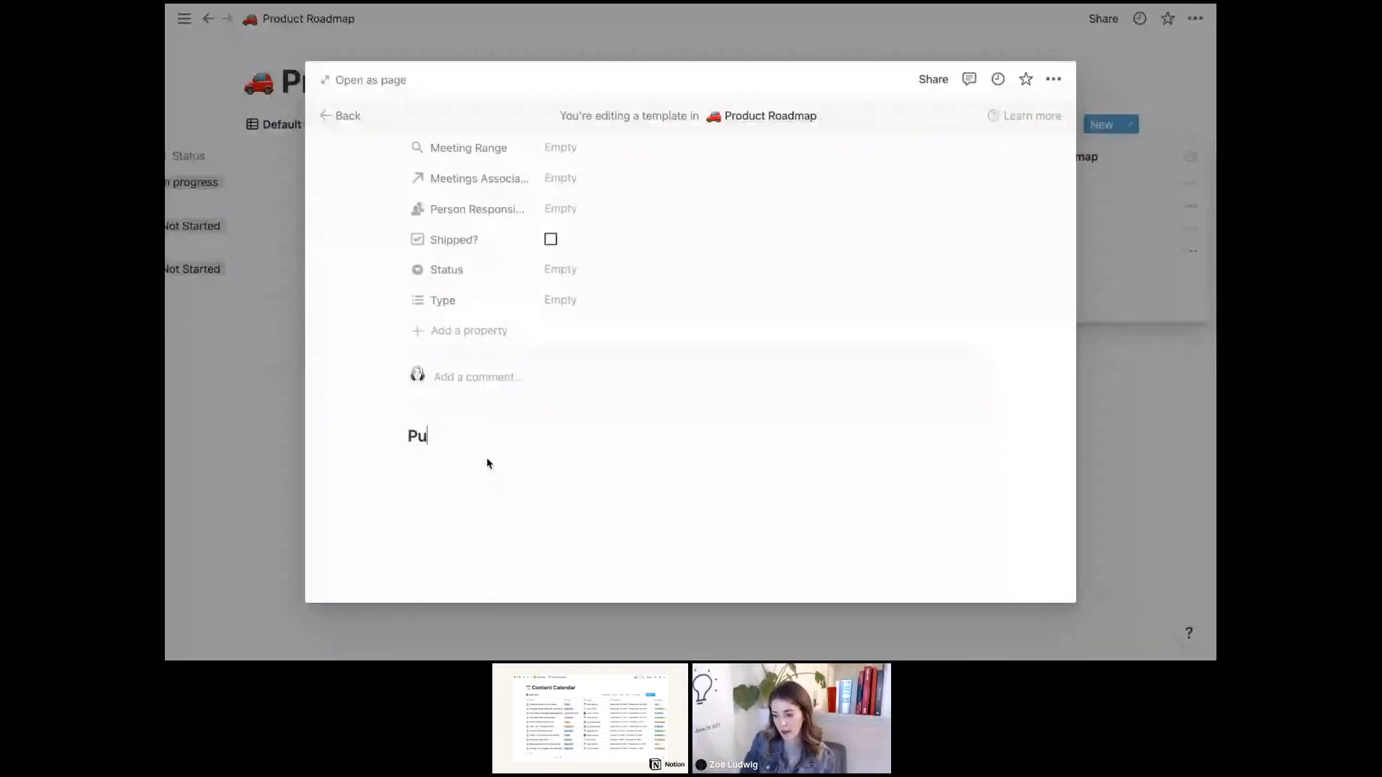
pyautogui.write('blishing steps')
pyautogui.press('Return')
pyautogui.write('/')
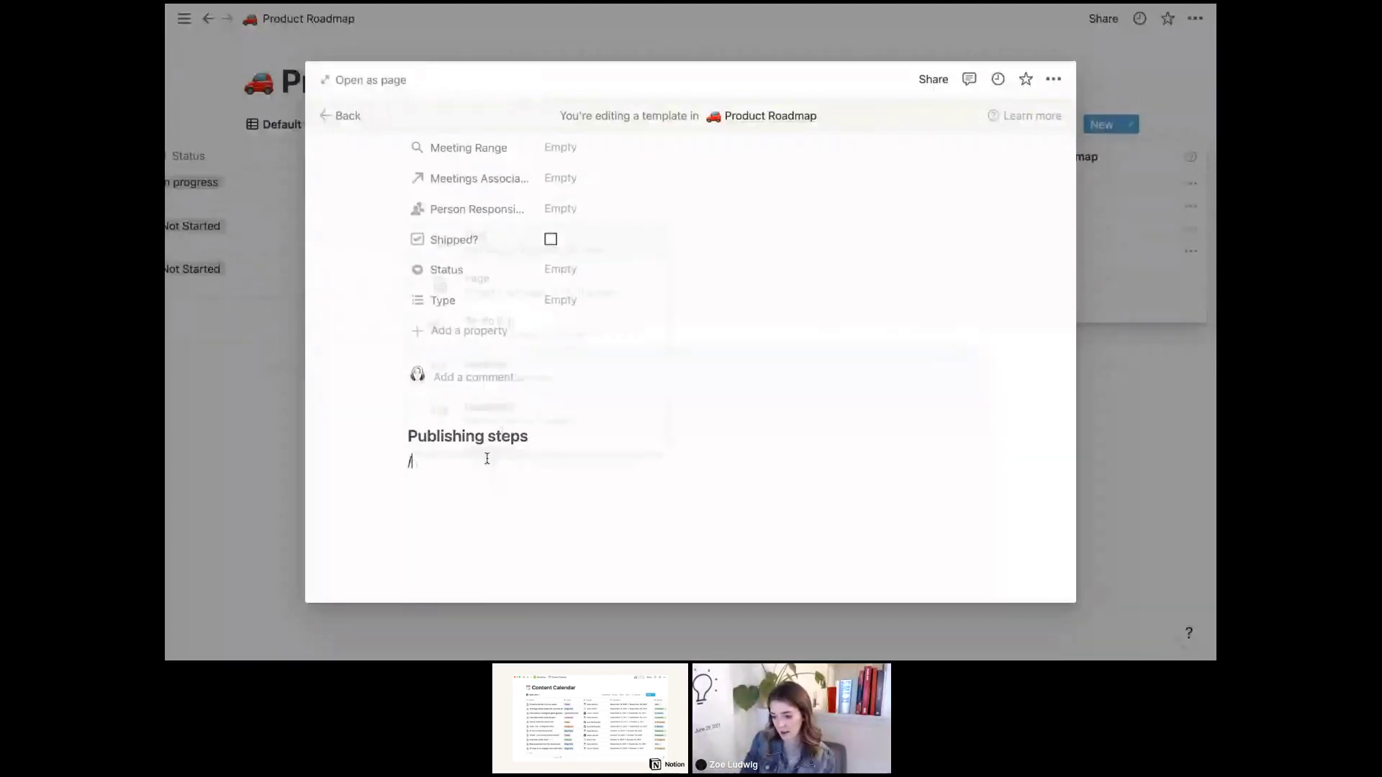
pyautogui.write('todo')
pyautogui.press('Return')
pyautogui.write('Get mp4 file')
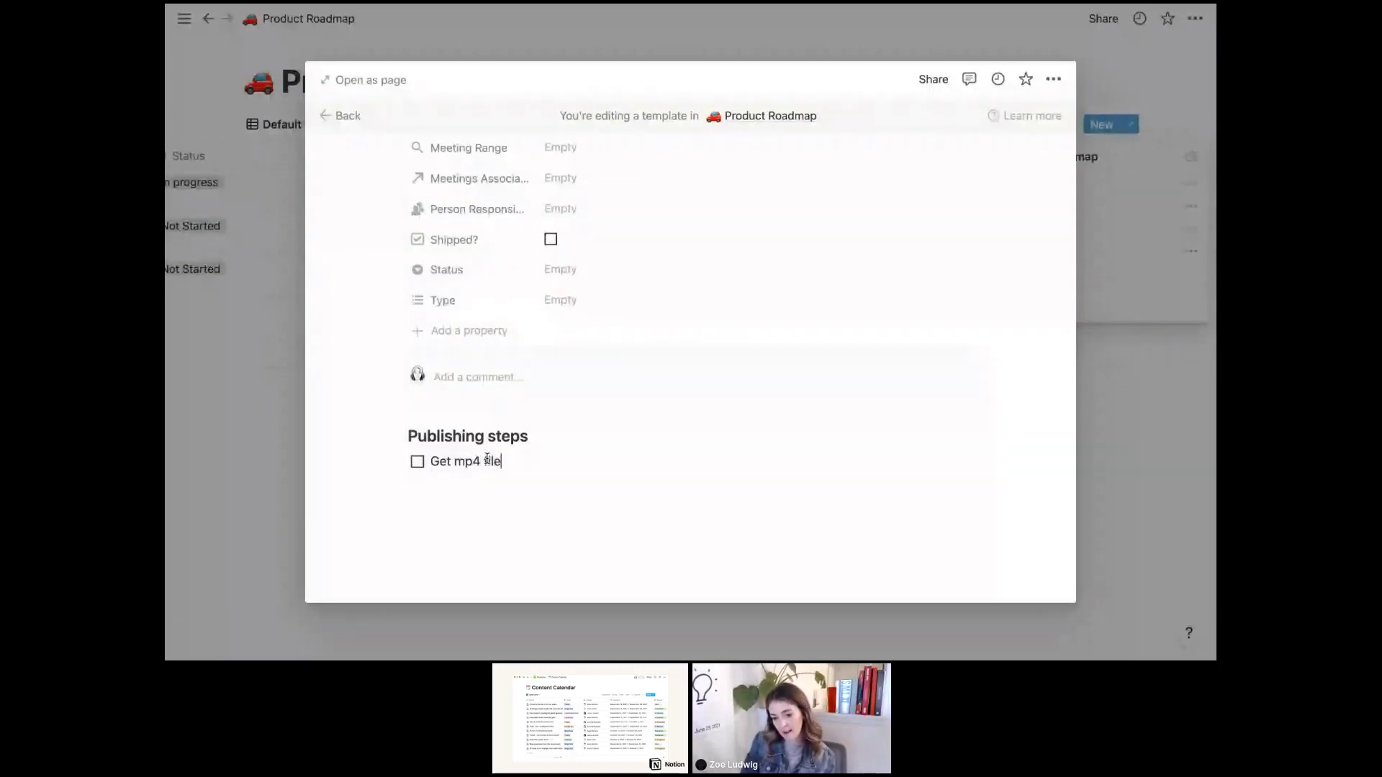
pyautogui.press('Return')
pyautogui.write('Create ')
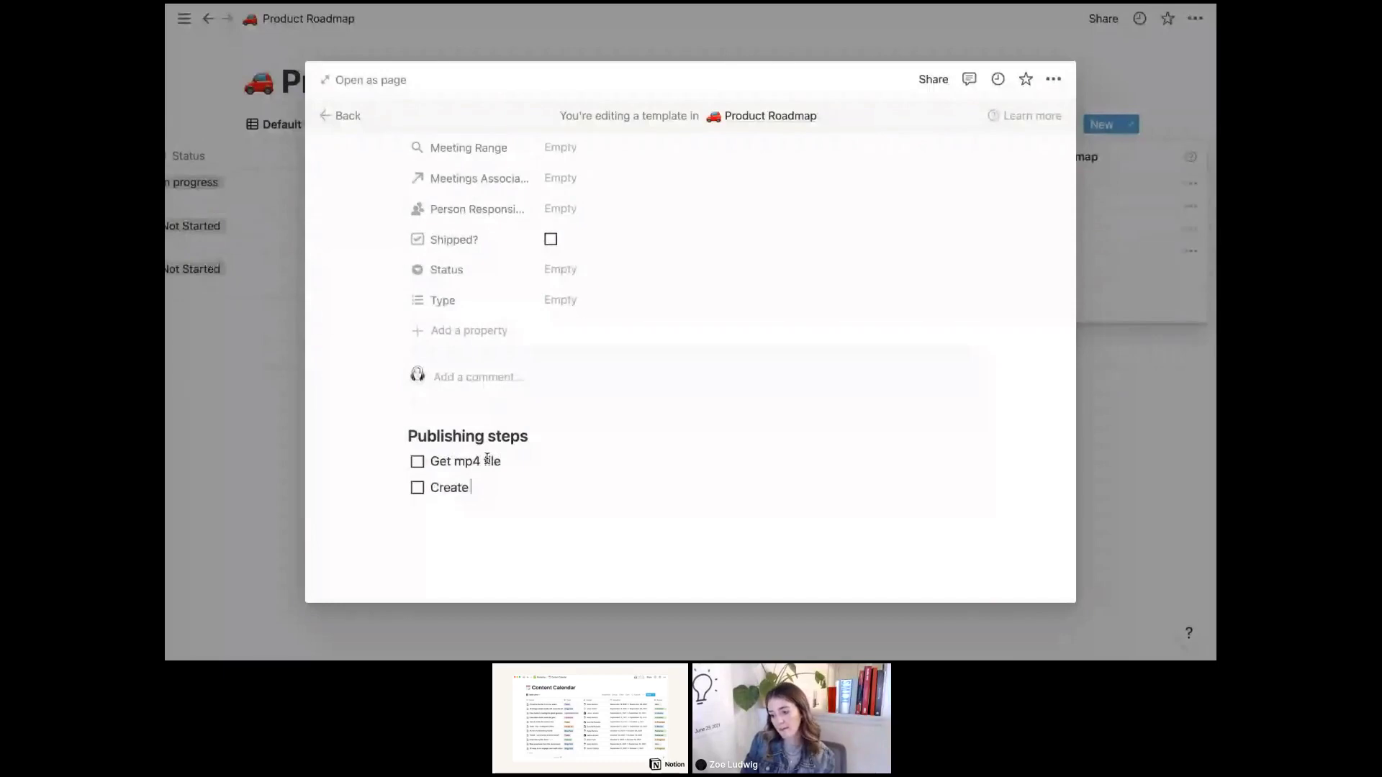
pyautogui.write('a name')
pyautogui.press('Return')
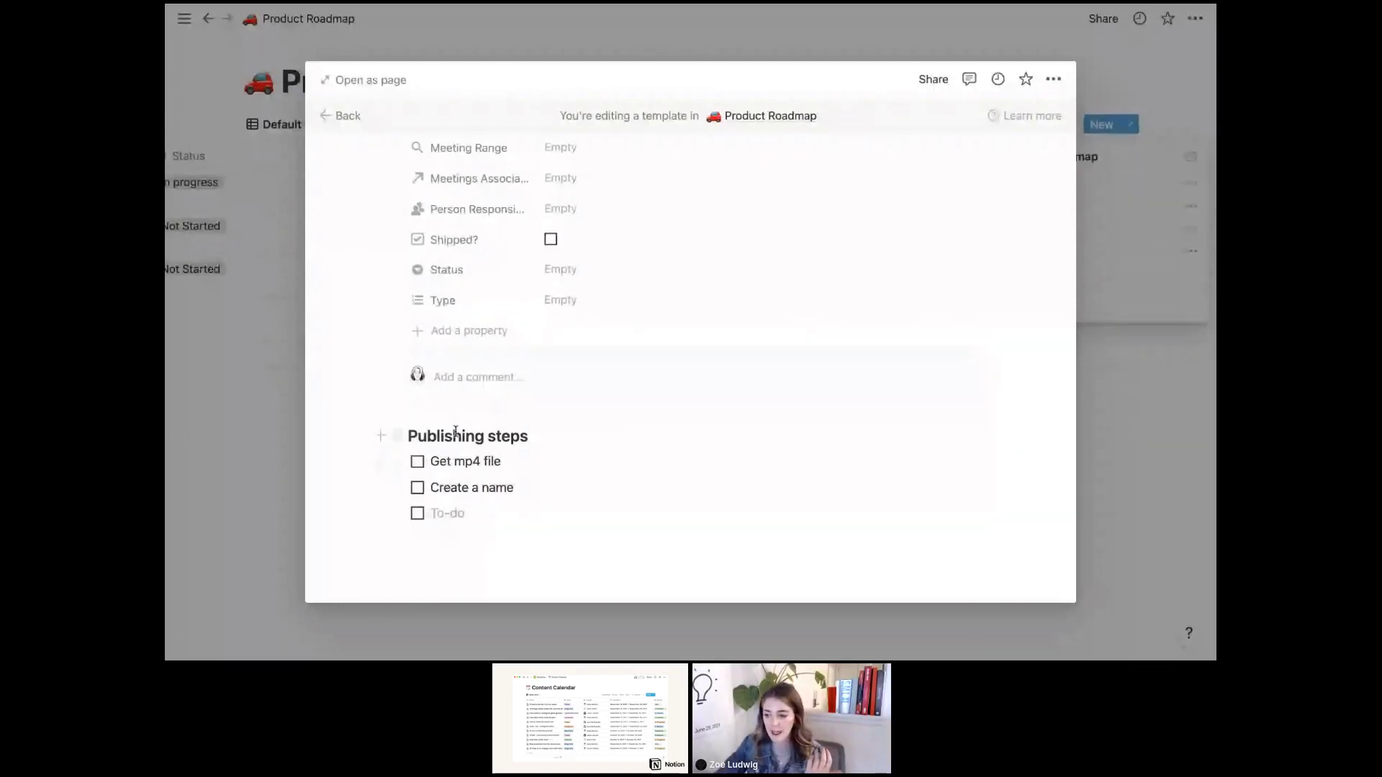
# Review the untitled template's properties and checklist, and delete the Publishing steps heading with all its to-do items
pyautogui.scroll(5, 454, 431)
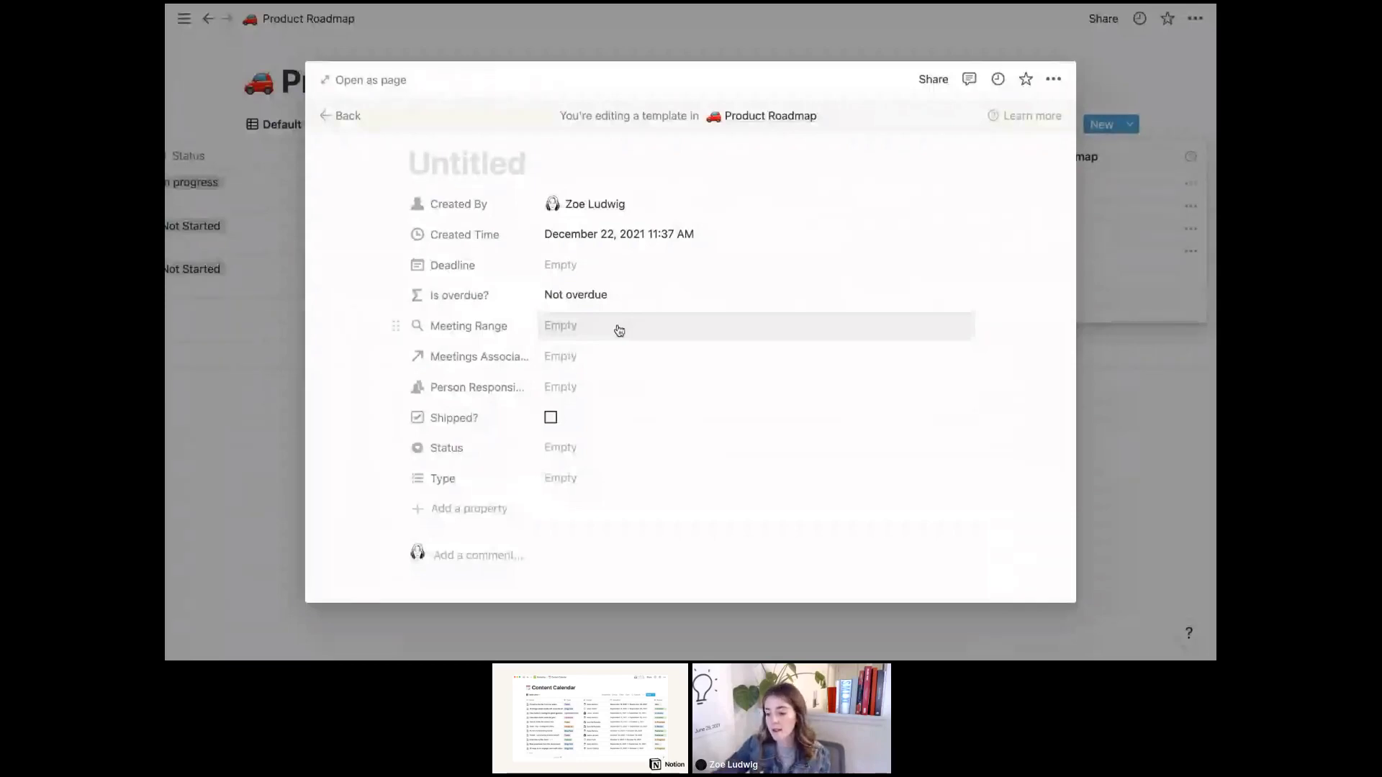
pyautogui.scroll(-5, 619, 330)
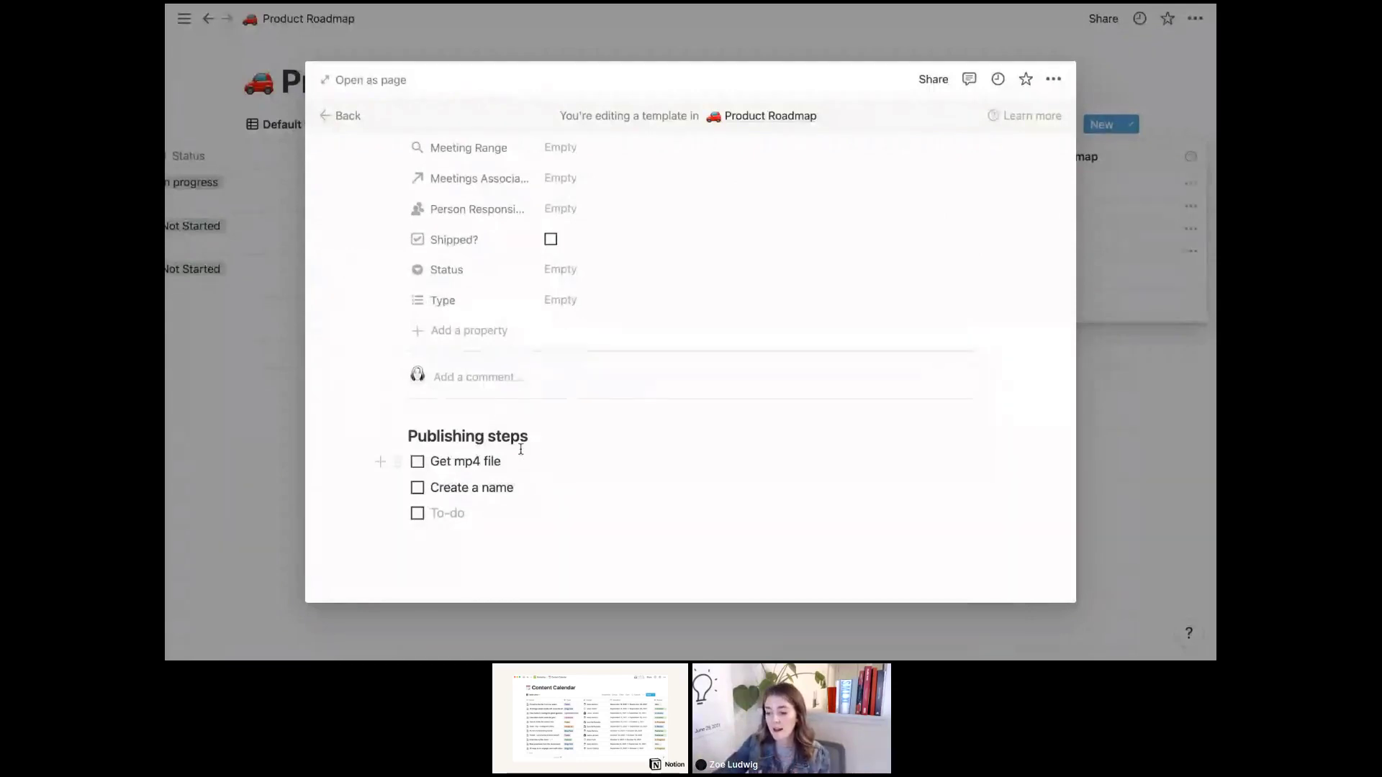
pyautogui.scroll(1, 486, 444)
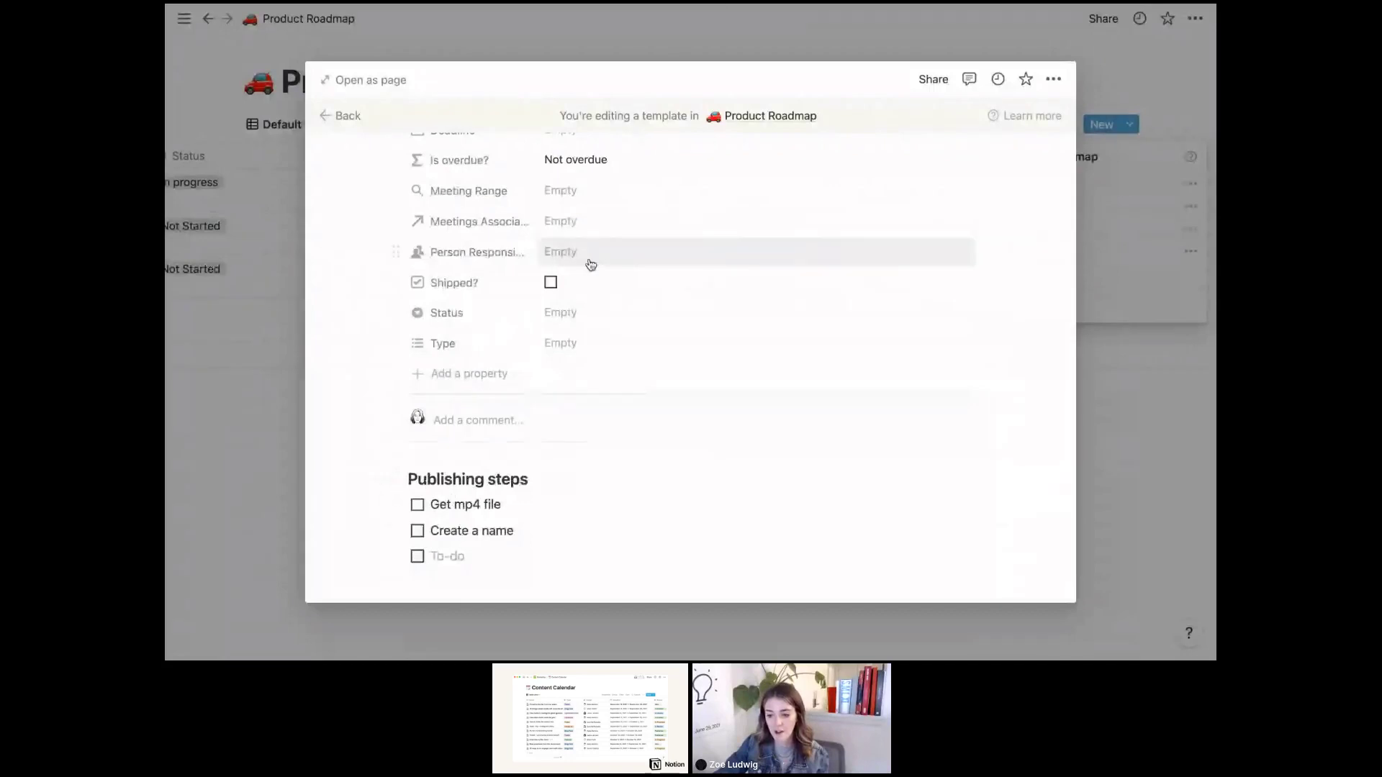
pyautogui.scroll(3, 590, 264)
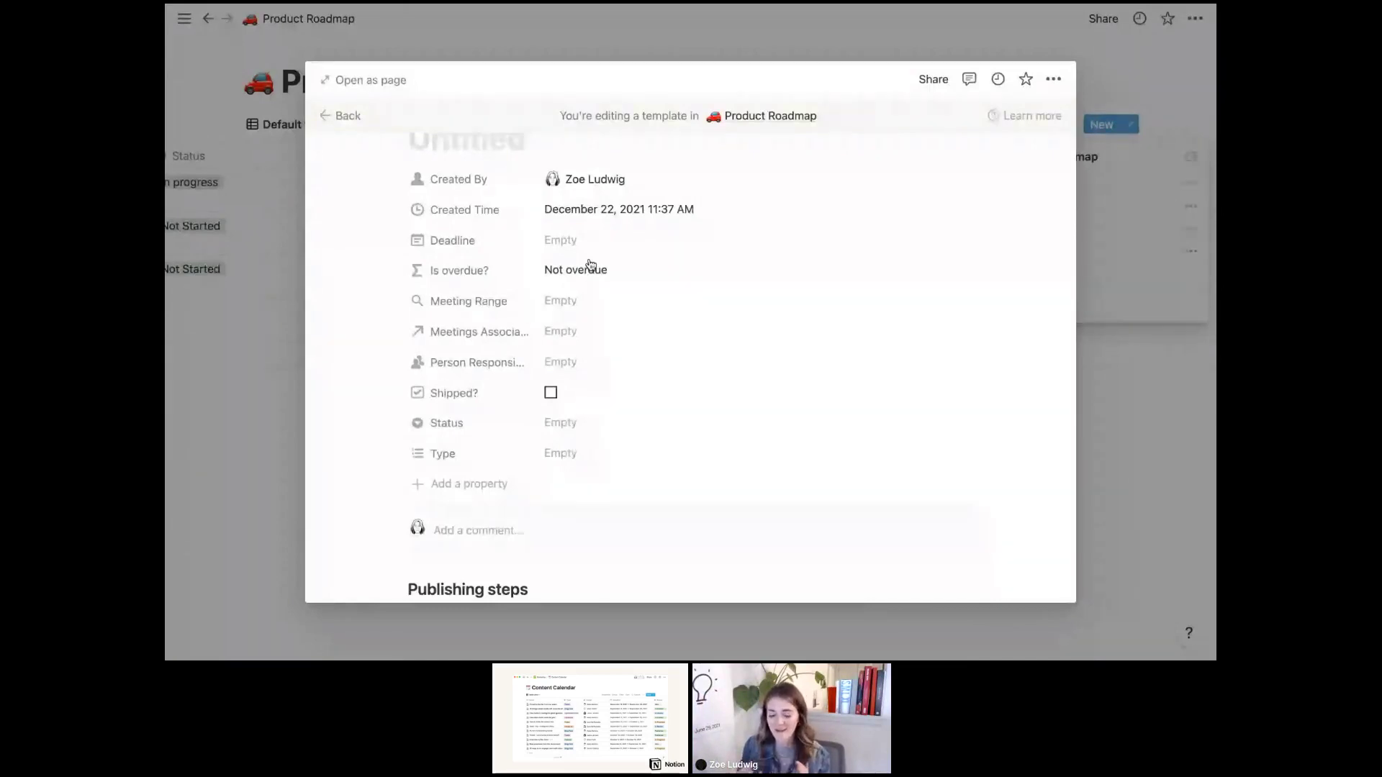
pyautogui.scroll(-2, 590, 264)
pyautogui.scroll(-1, 503, 504)
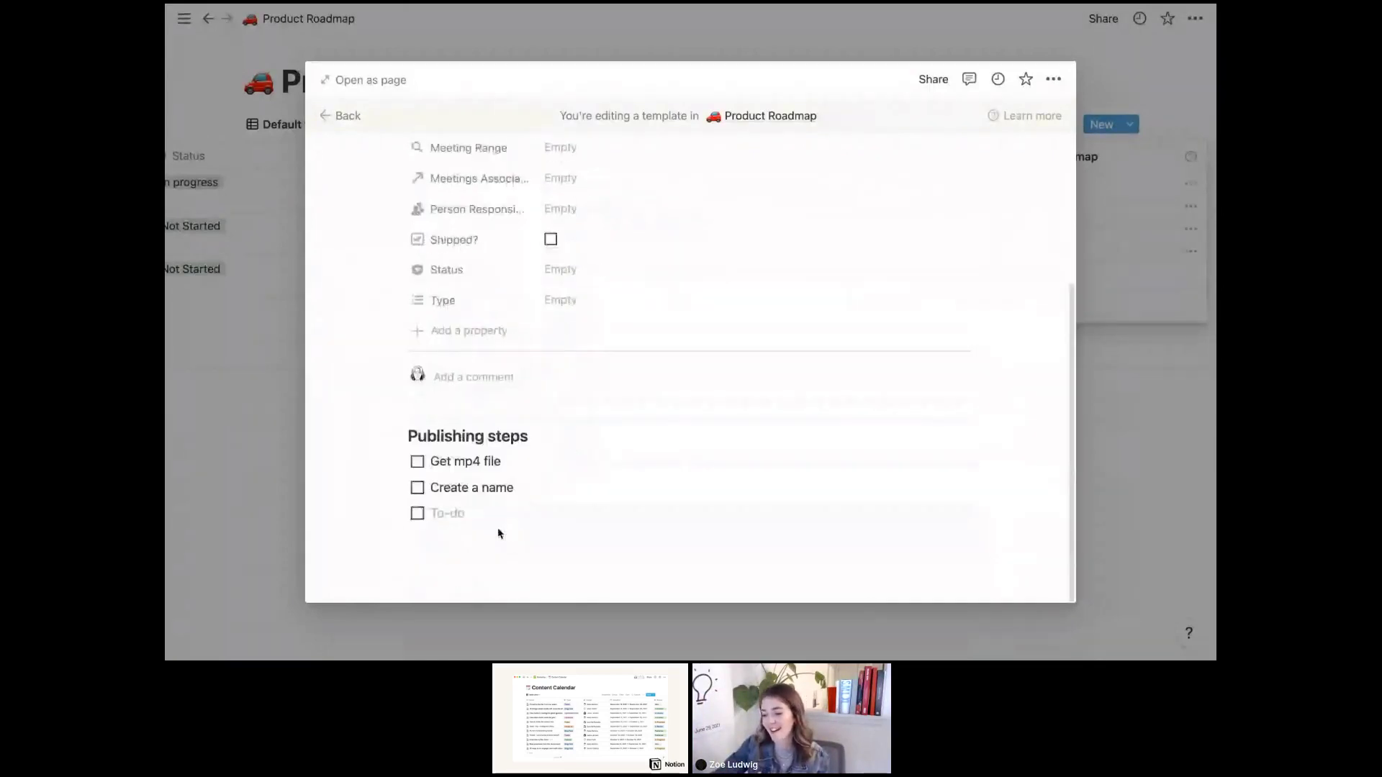
pyautogui.moveTo(496, 530); pyautogui.dragTo(454, 435)
pyautogui.press('BackSpace')
# Insert a template button named "Add a new to-do" with a blank to-do in the template body, and close its configuration
pyautogui.click(447, 462)
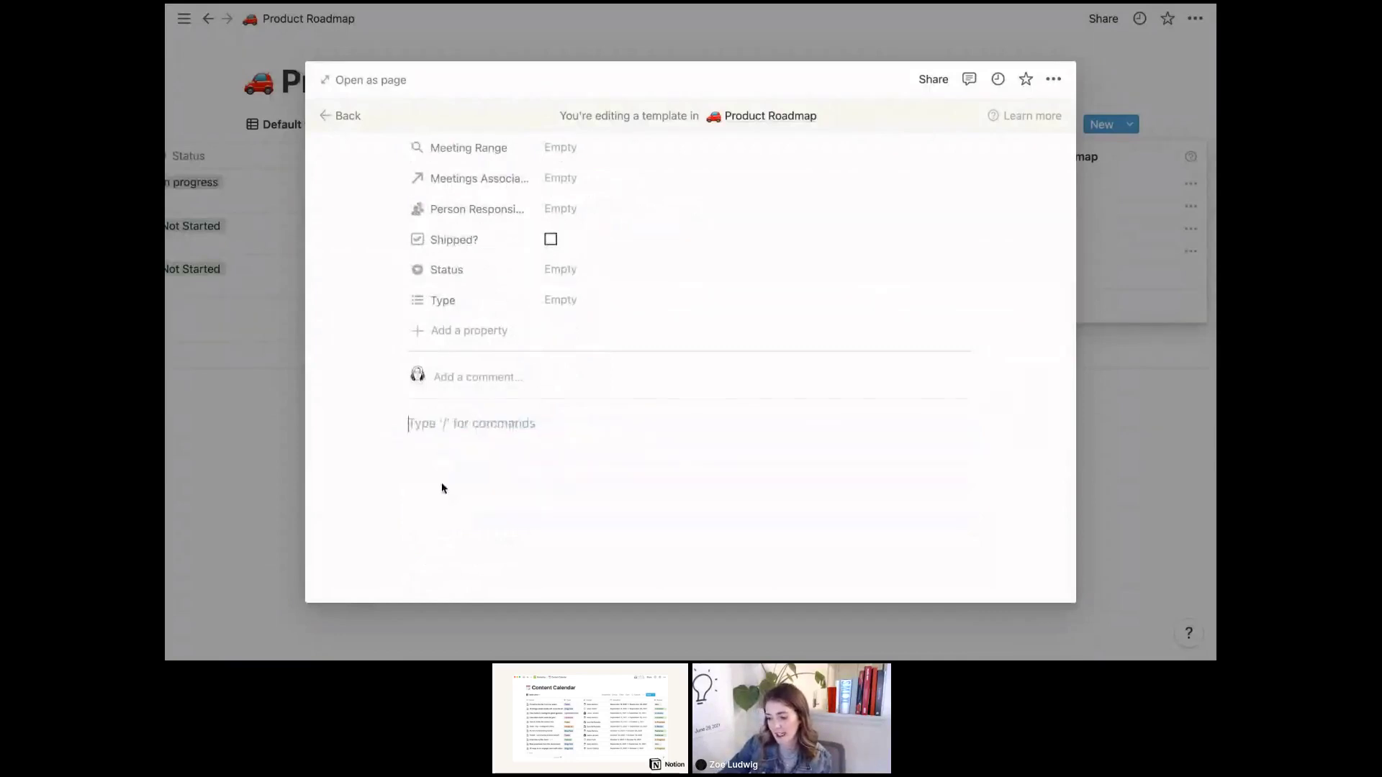
pyautogui.write('/t')
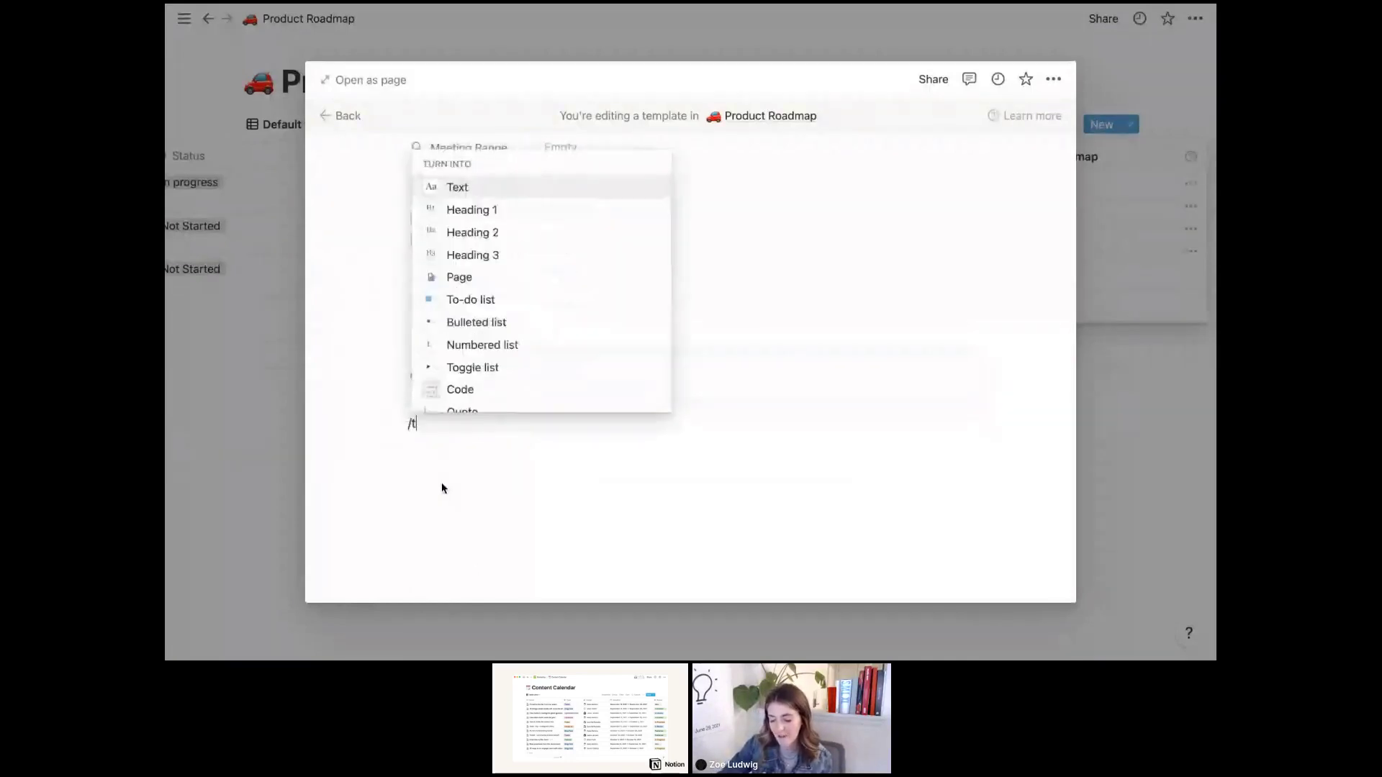
pyautogui.write('empl')
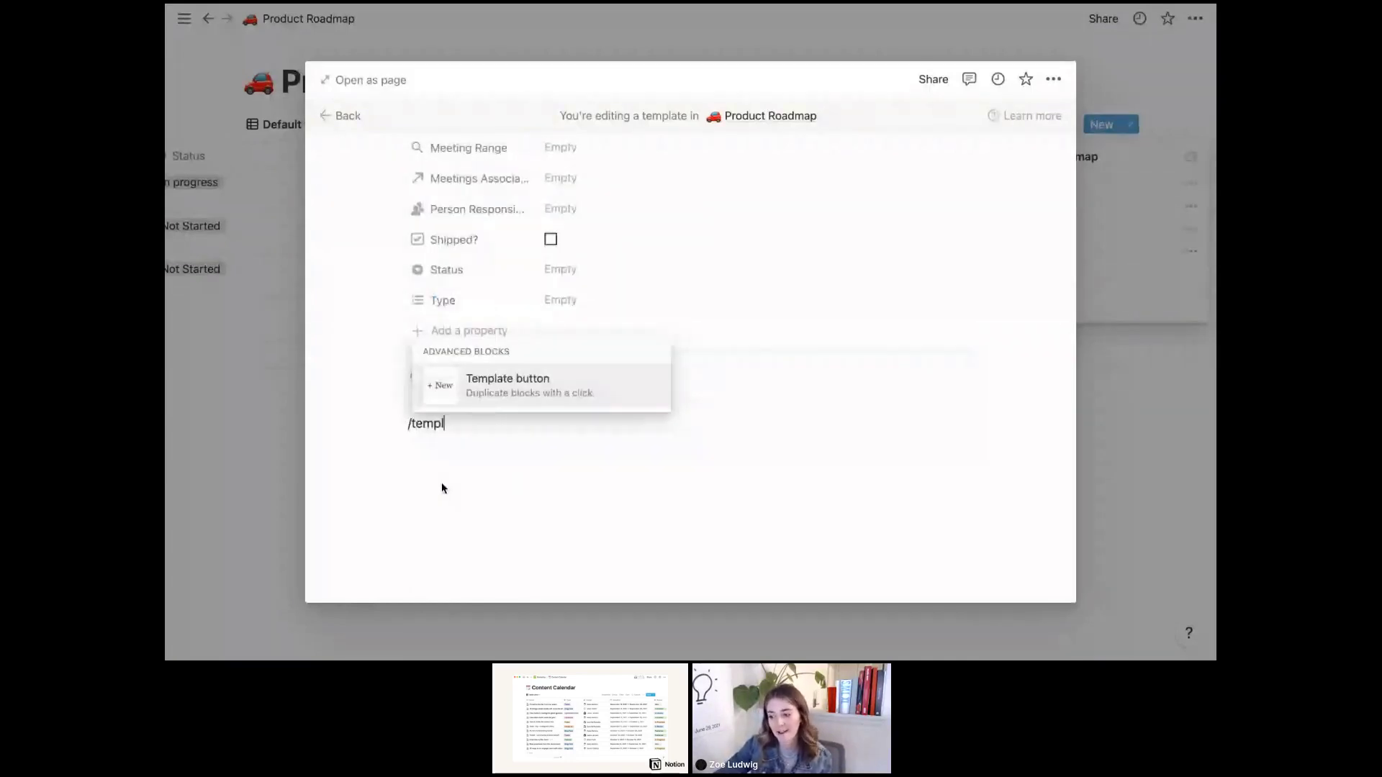
pyautogui.click(516, 398)
pyautogui.scroll(-2, 482, 429)
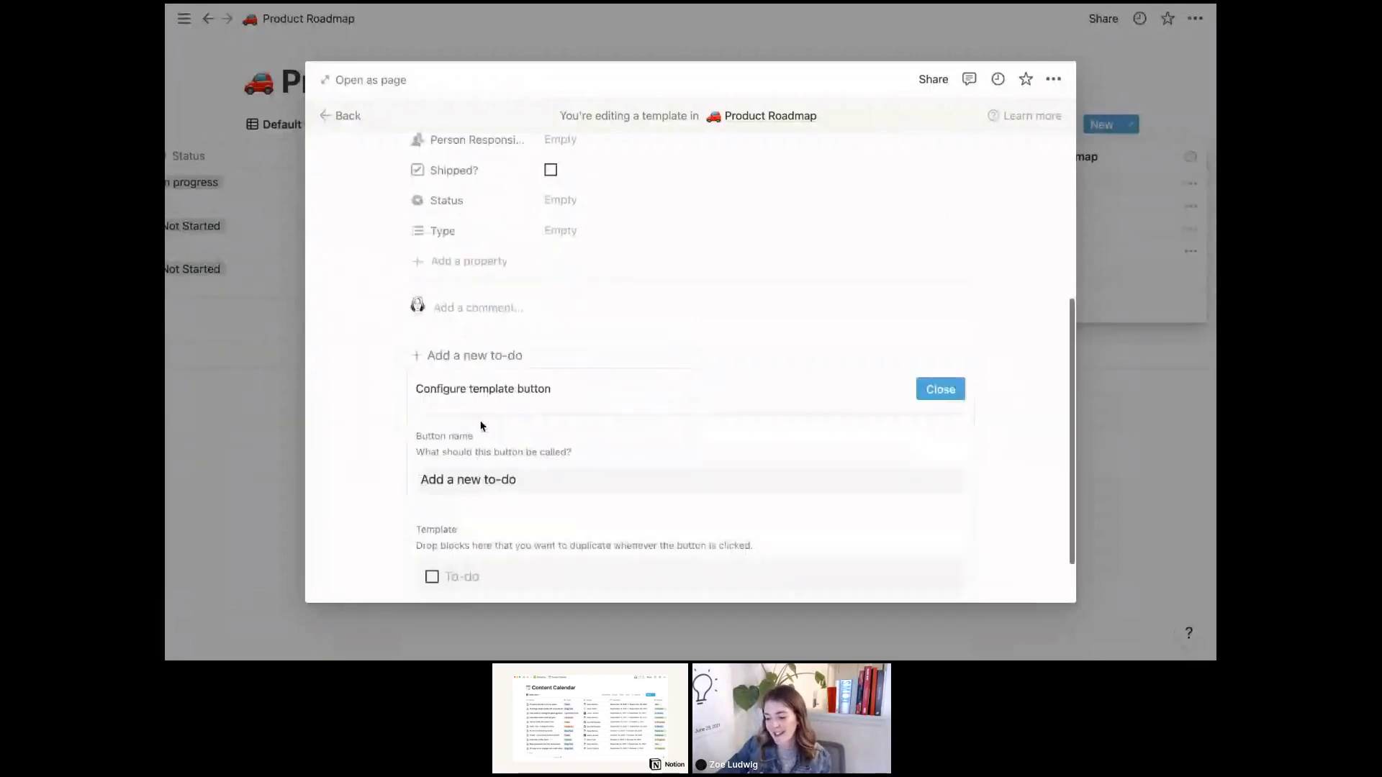
pyautogui.scroll(-1, 482, 425)
pyautogui.moveTo(516, 436); pyautogui.dragTo(446, 436)
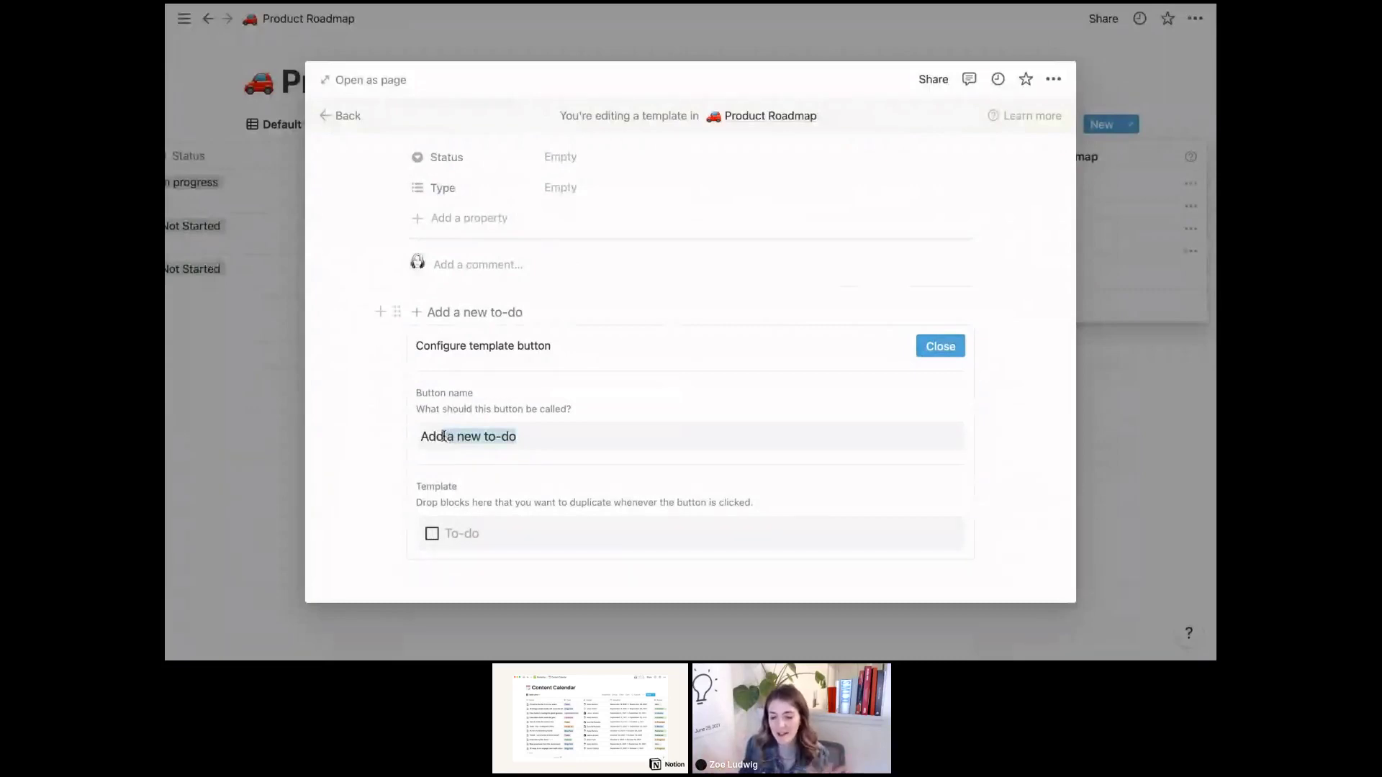
pyautogui.click(536, 436)
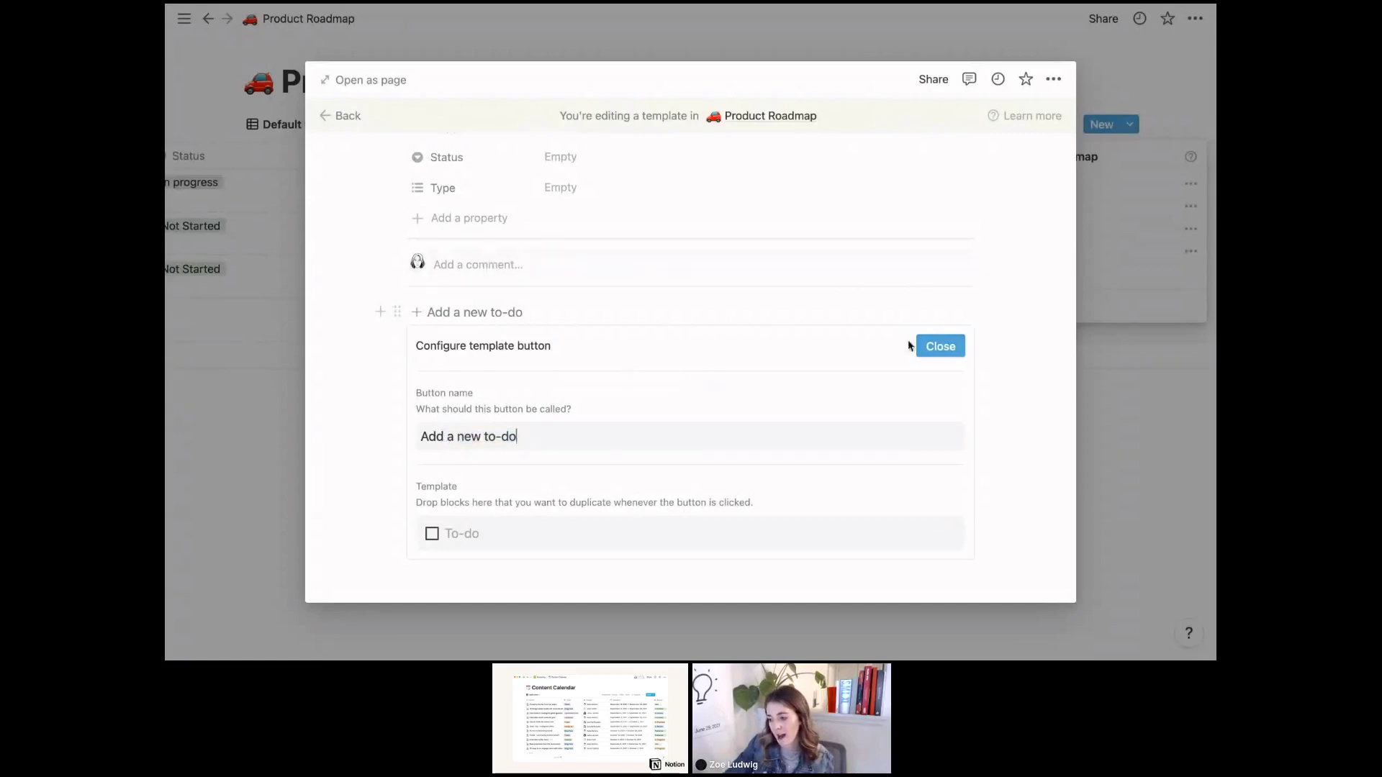
pyautogui.click(940, 346)
# Use the "Add a new to-do" template button to generate six blank to-do items in the template body
pyautogui.click(432, 435)
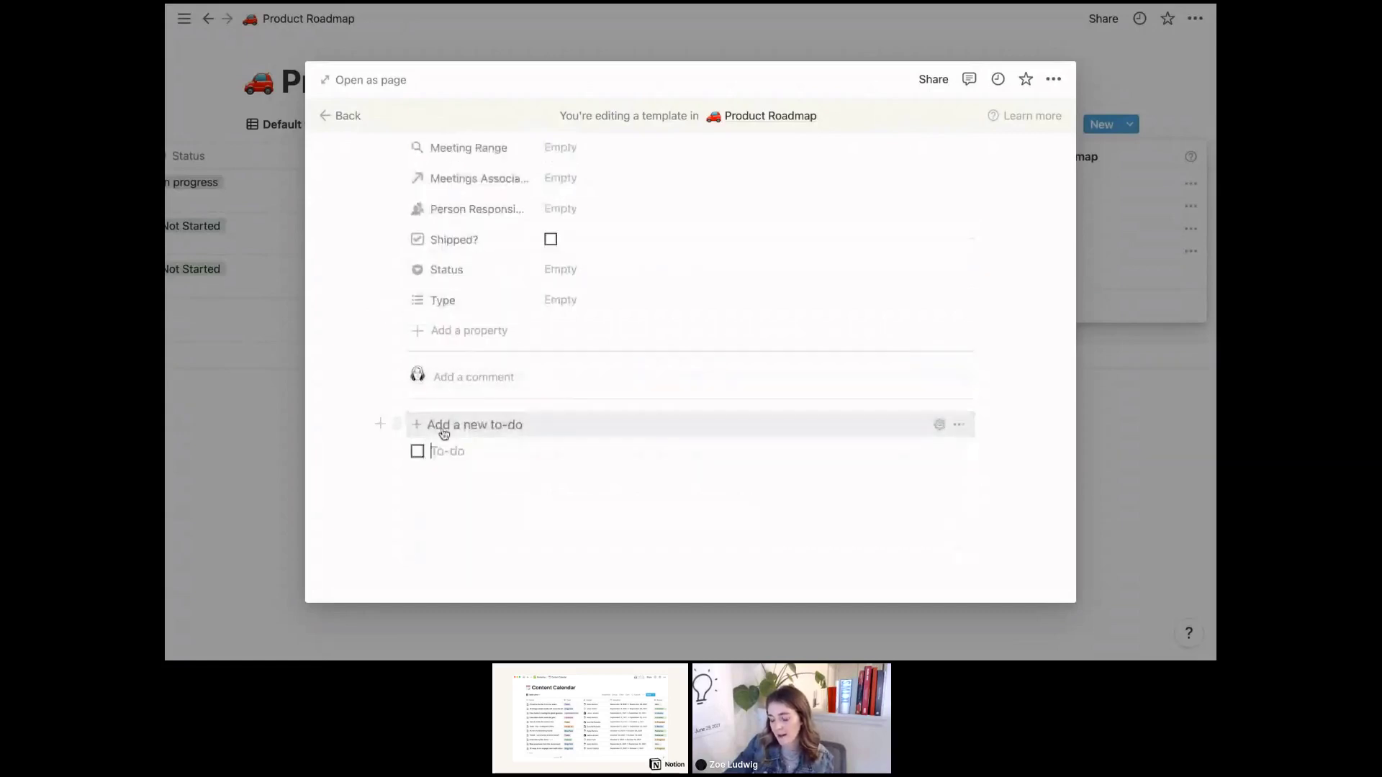
pyautogui.click(442, 431)
pyautogui.click(443, 430)
pyautogui.click(446, 430)
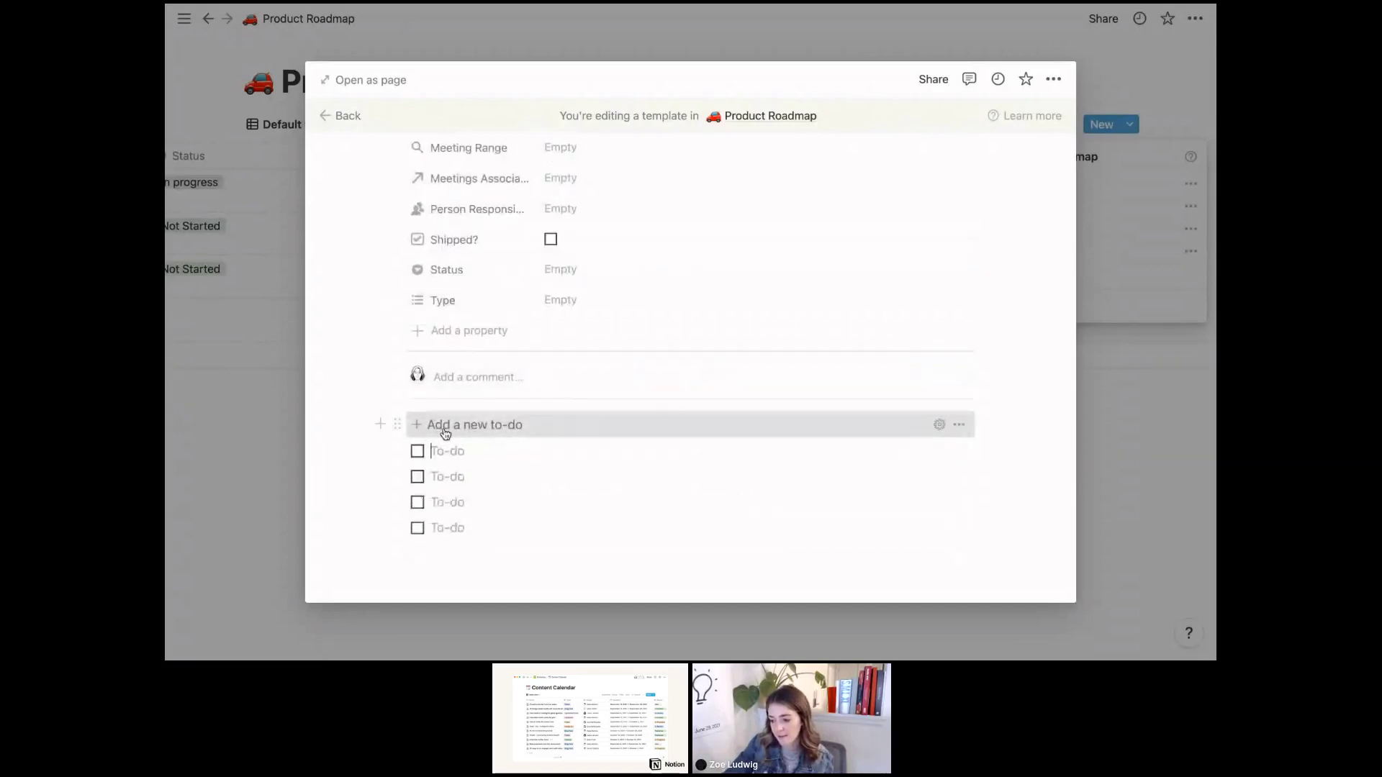
pyautogui.click(445, 430)
pyautogui.click(445, 430)
pyautogui.scroll(-2, 446, 430)
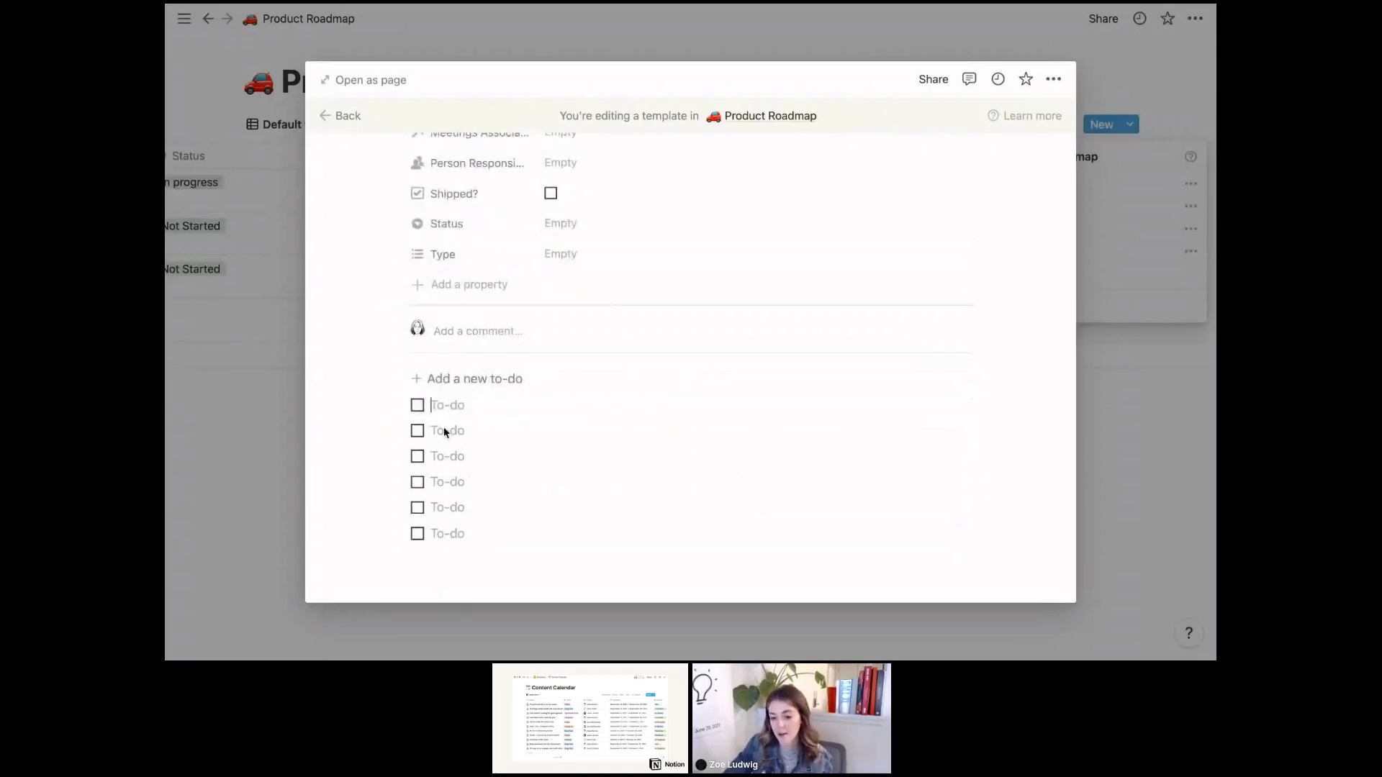
pyautogui.scroll(5, 444, 432)
pyautogui.scroll(-3, 444, 431)
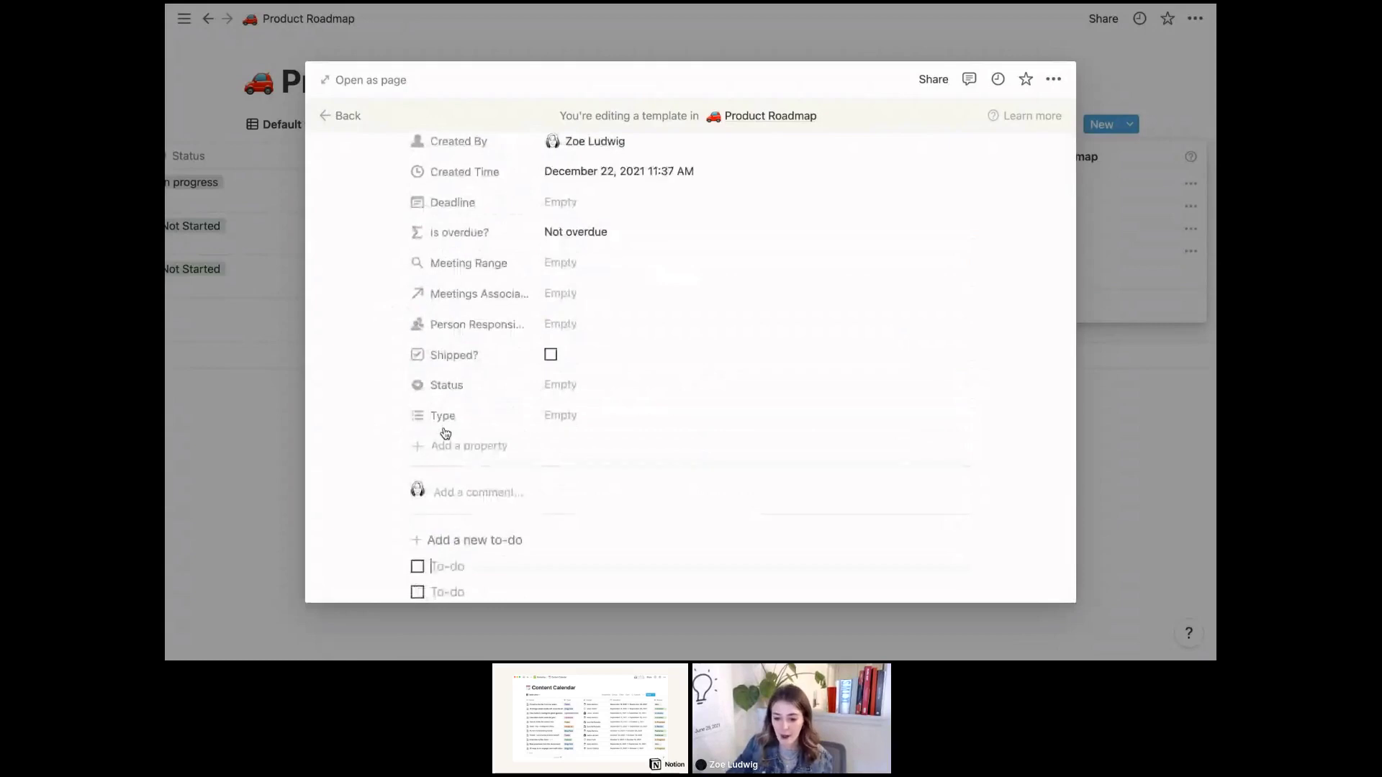
pyautogui.scroll(-2, 446, 432)
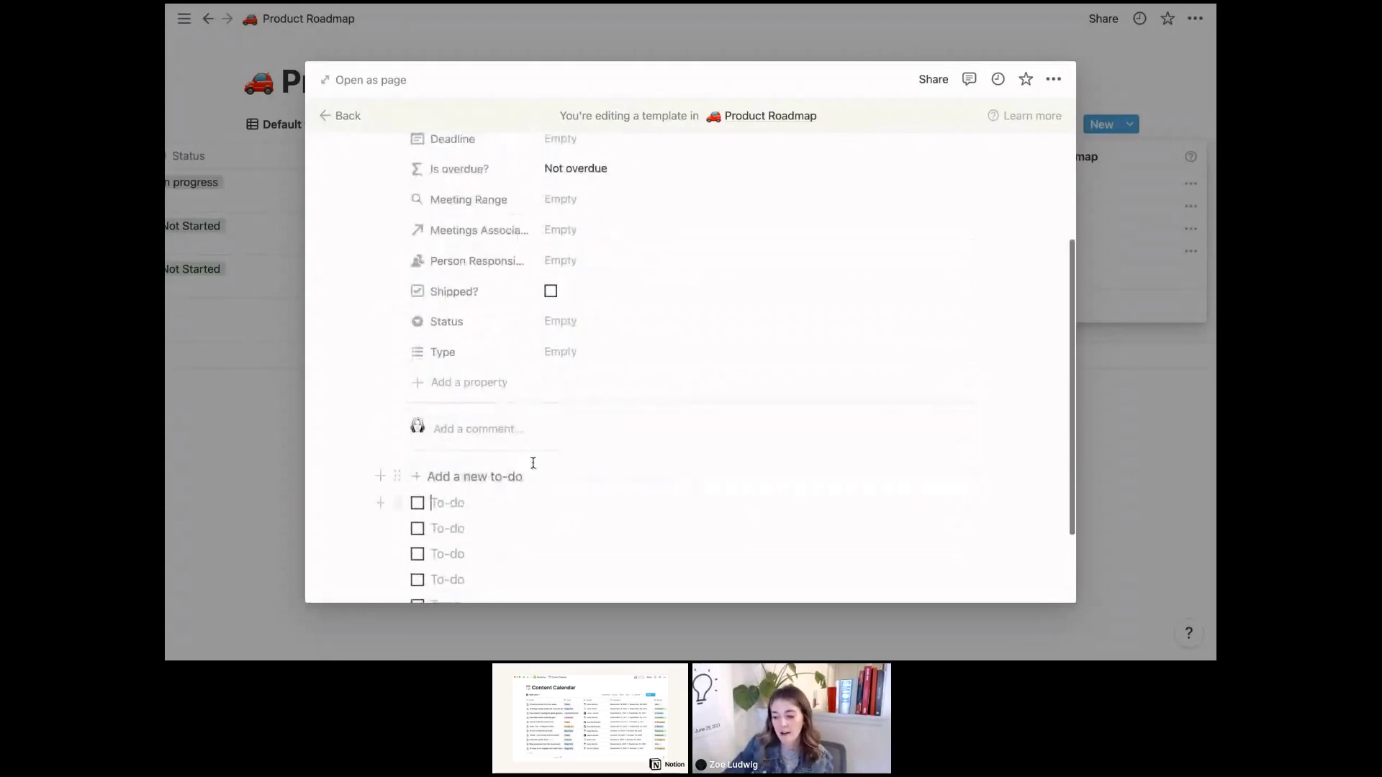
pyautogui.click(490, 478)
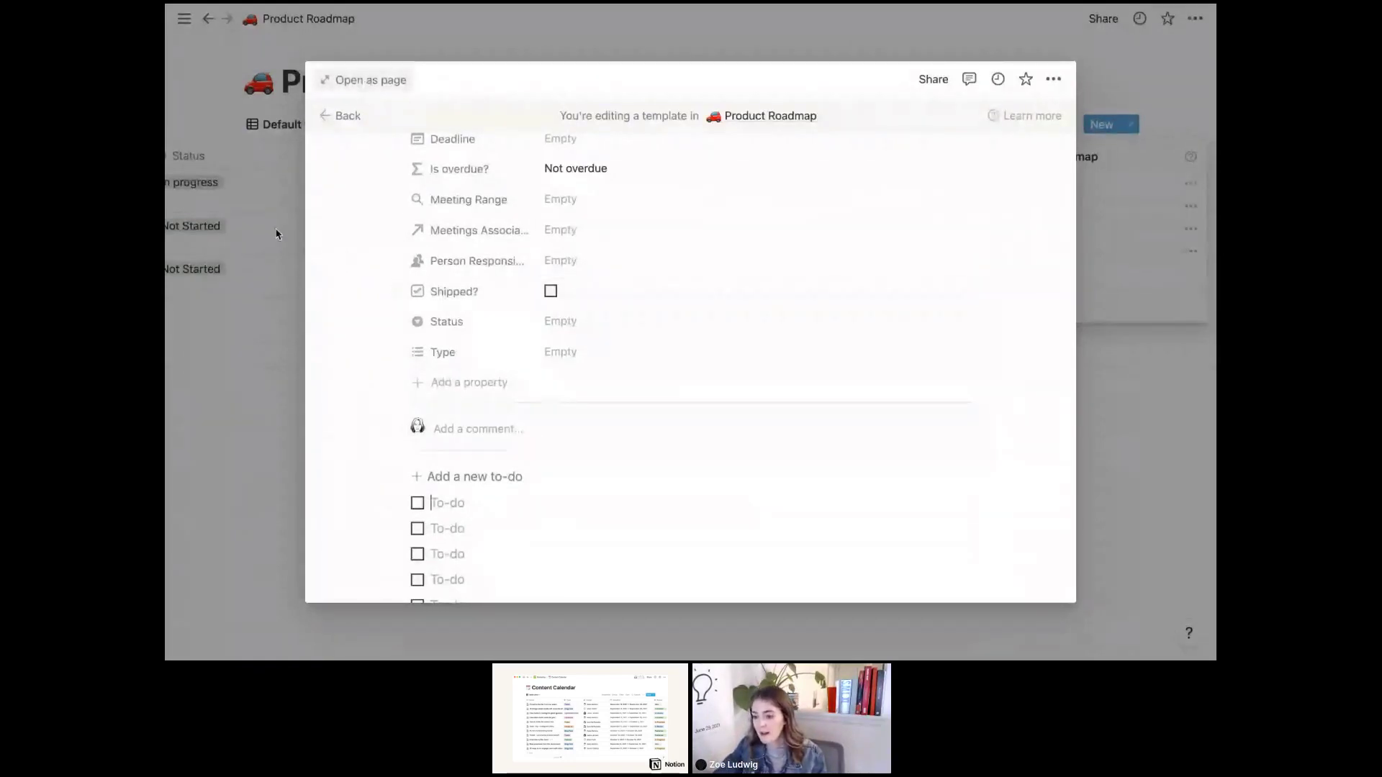
# Leave the template editor and return to the first columns of the Product Roadmap table
pyautogui.click(233, 277)
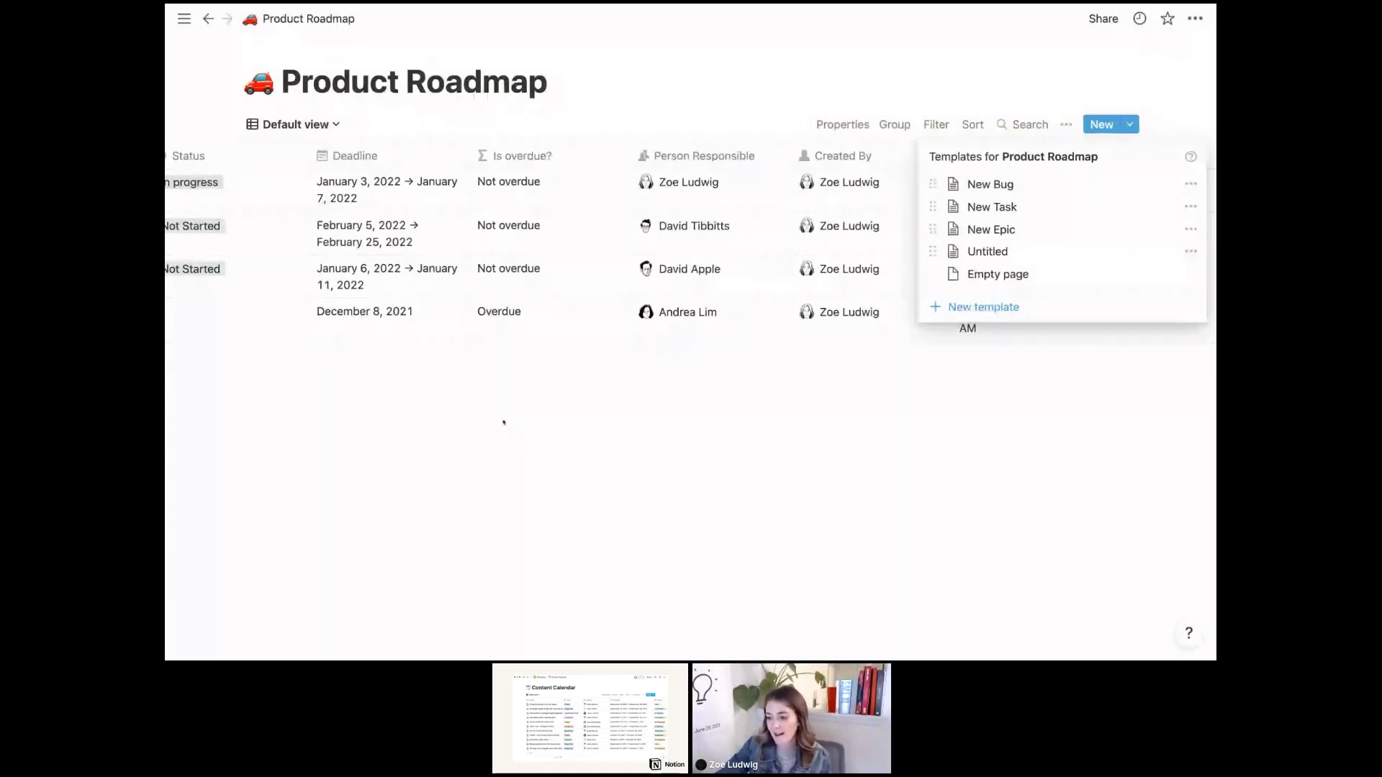
pyautogui.hscroll(-5, 468, 251)
pyautogui.hscroll(-10, 468, 251)
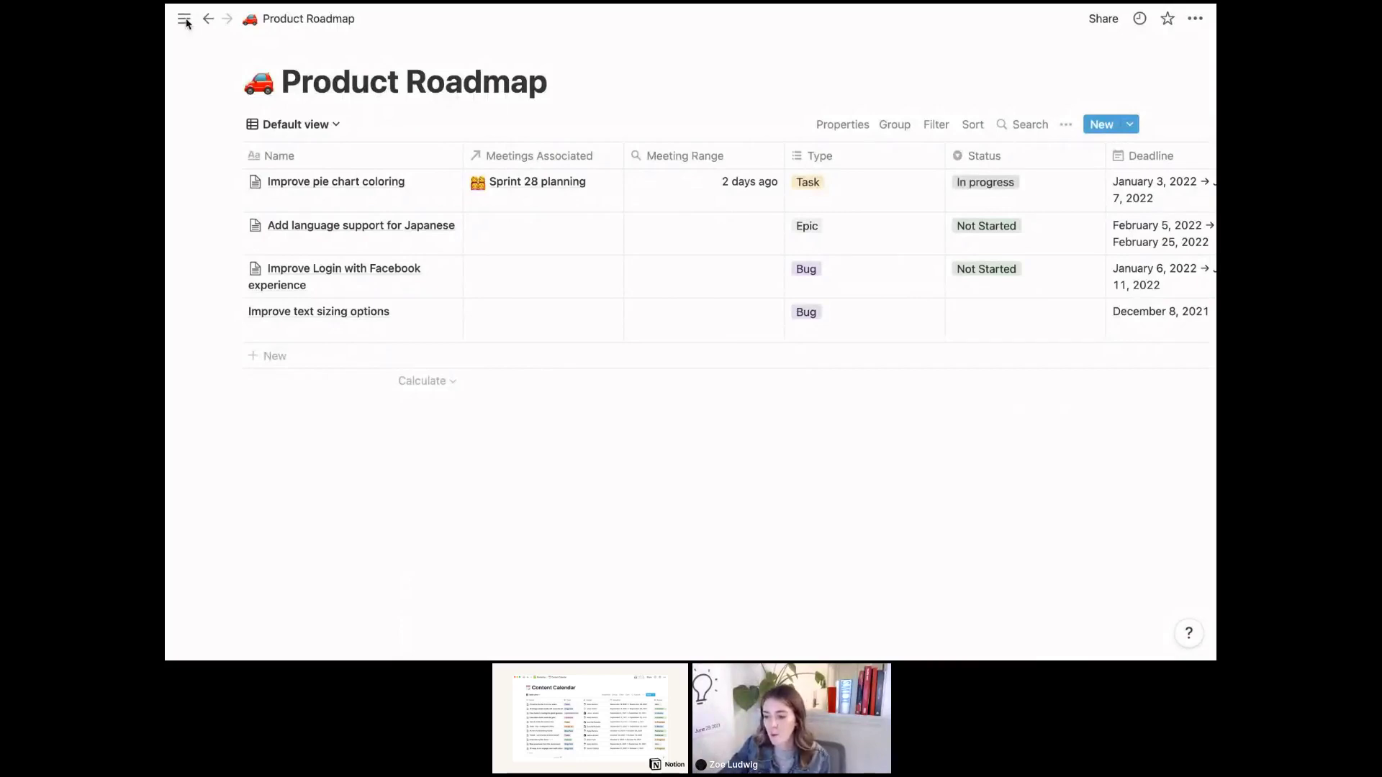
# Open the workspace's template gallery and preview the Roadmap template in the Engineering category
pyautogui.moveTo(187, 23)
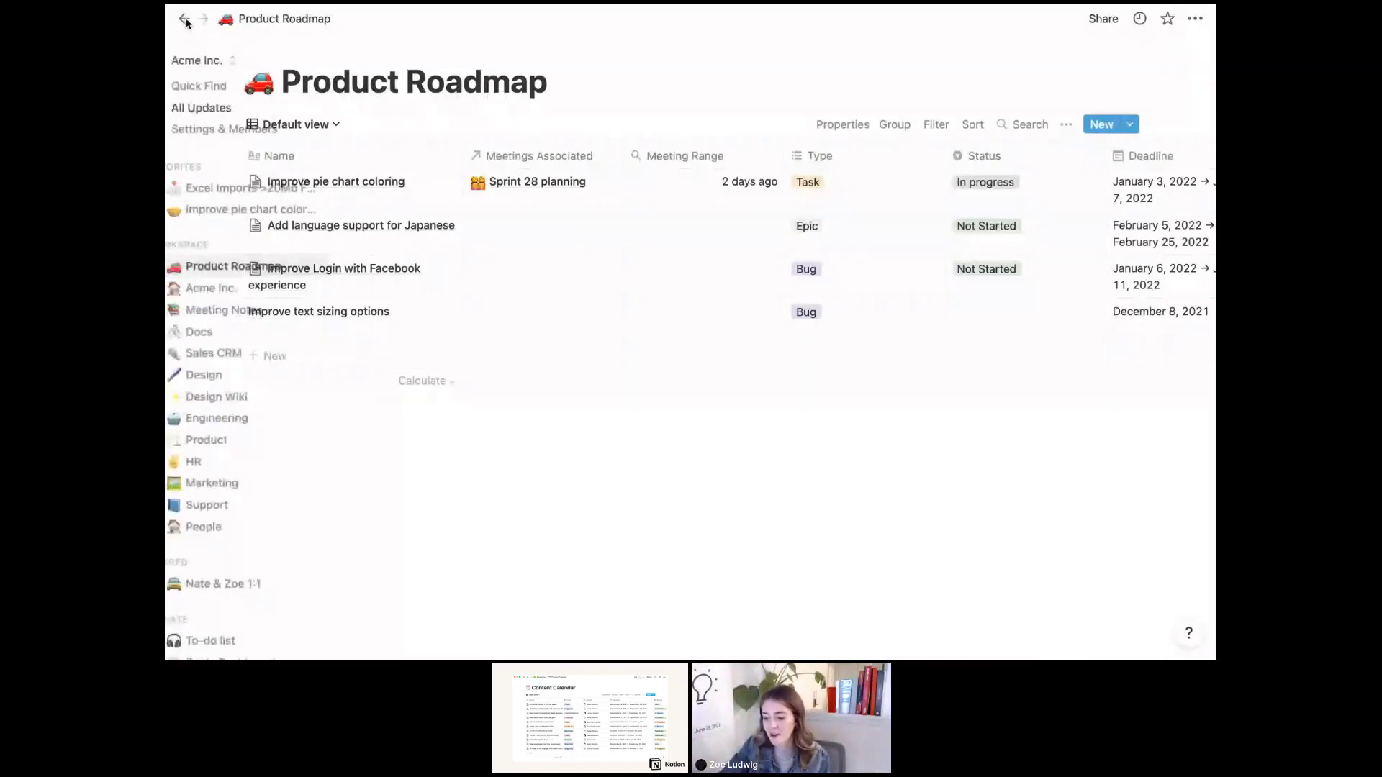
pyautogui.click(187, 23)
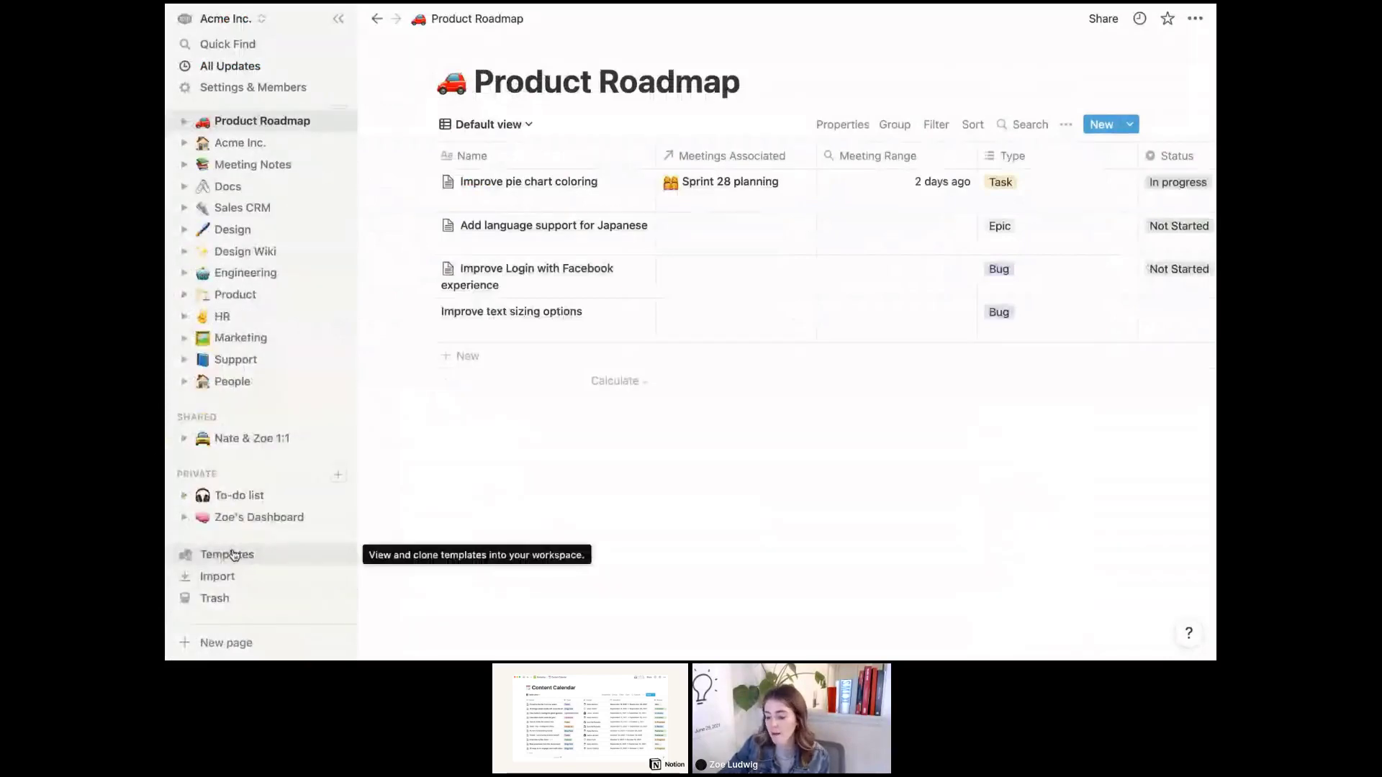
pyautogui.click(232, 554)
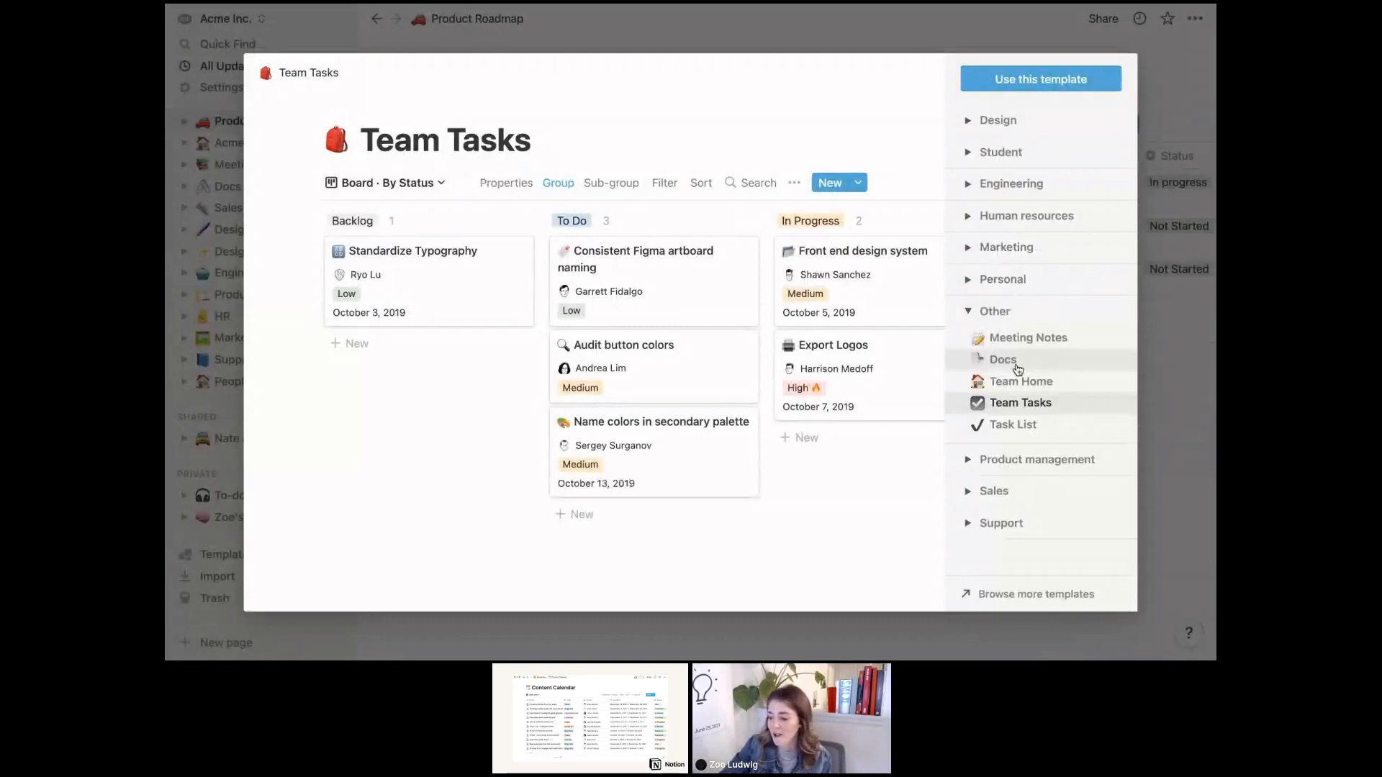
pyautogui.click(1041, 180)
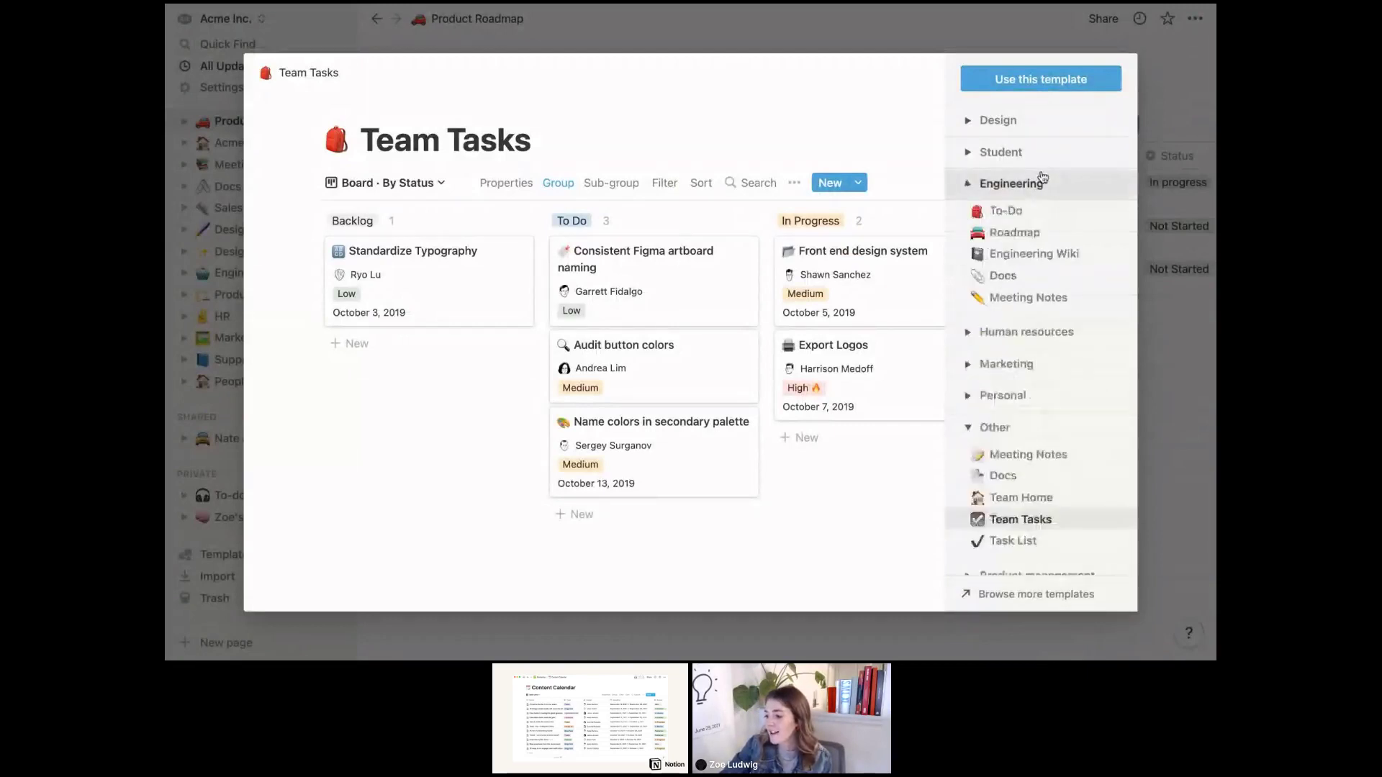
pyautogui.click(1021, 234)
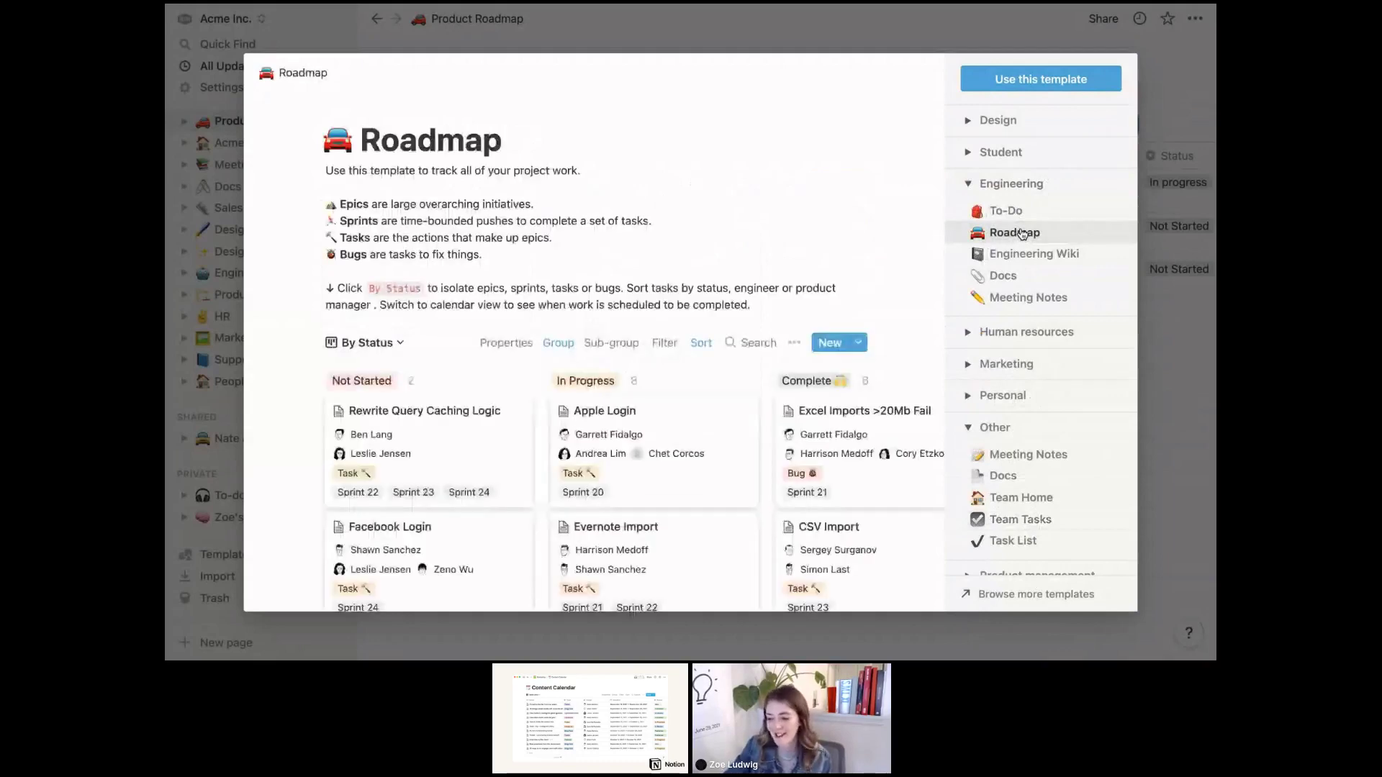
# Look through the Roadmap template's By Status board, and close the template gallery, discarding any edits
pyautogui.scroll(-3, 671, 308)
pyautogui.scroll(-1, 438, 313)
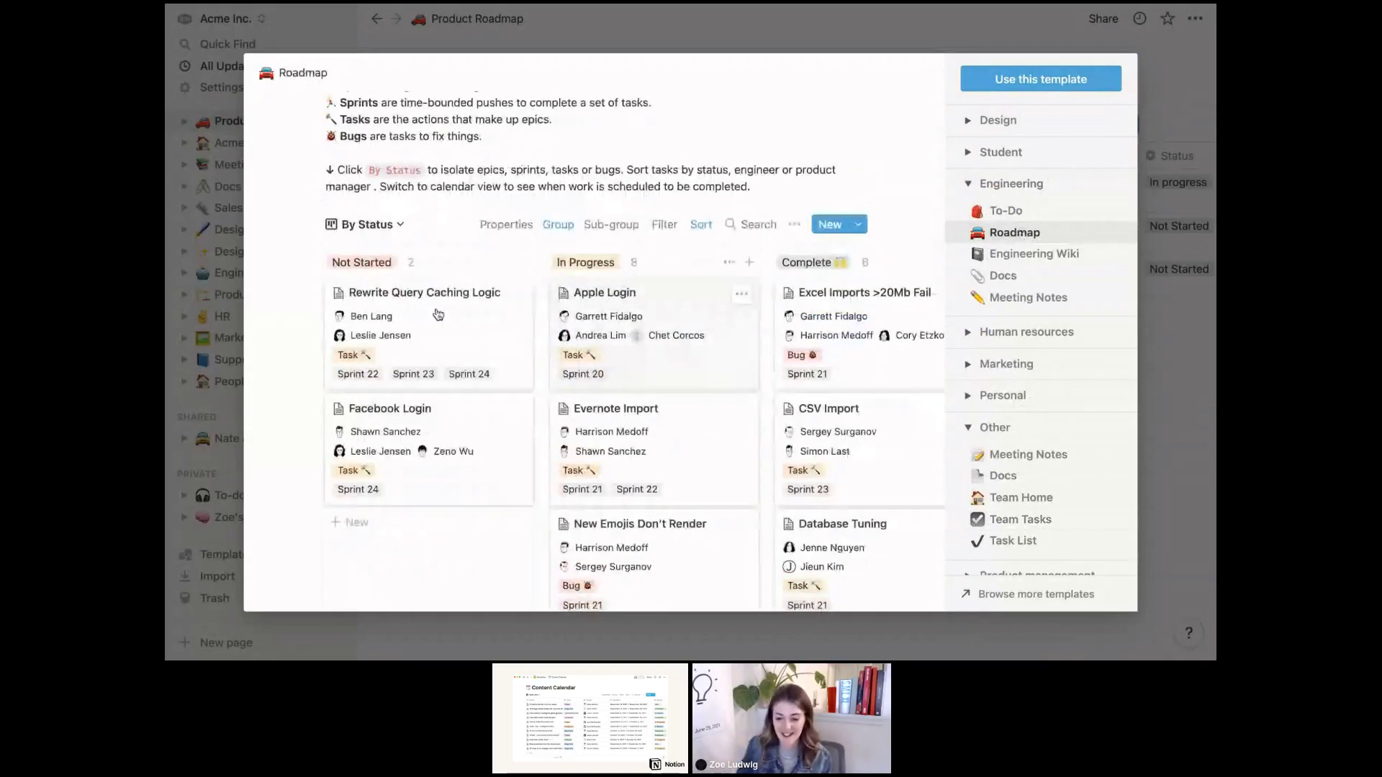
pyautogui.scroll(-1, 433, 342)
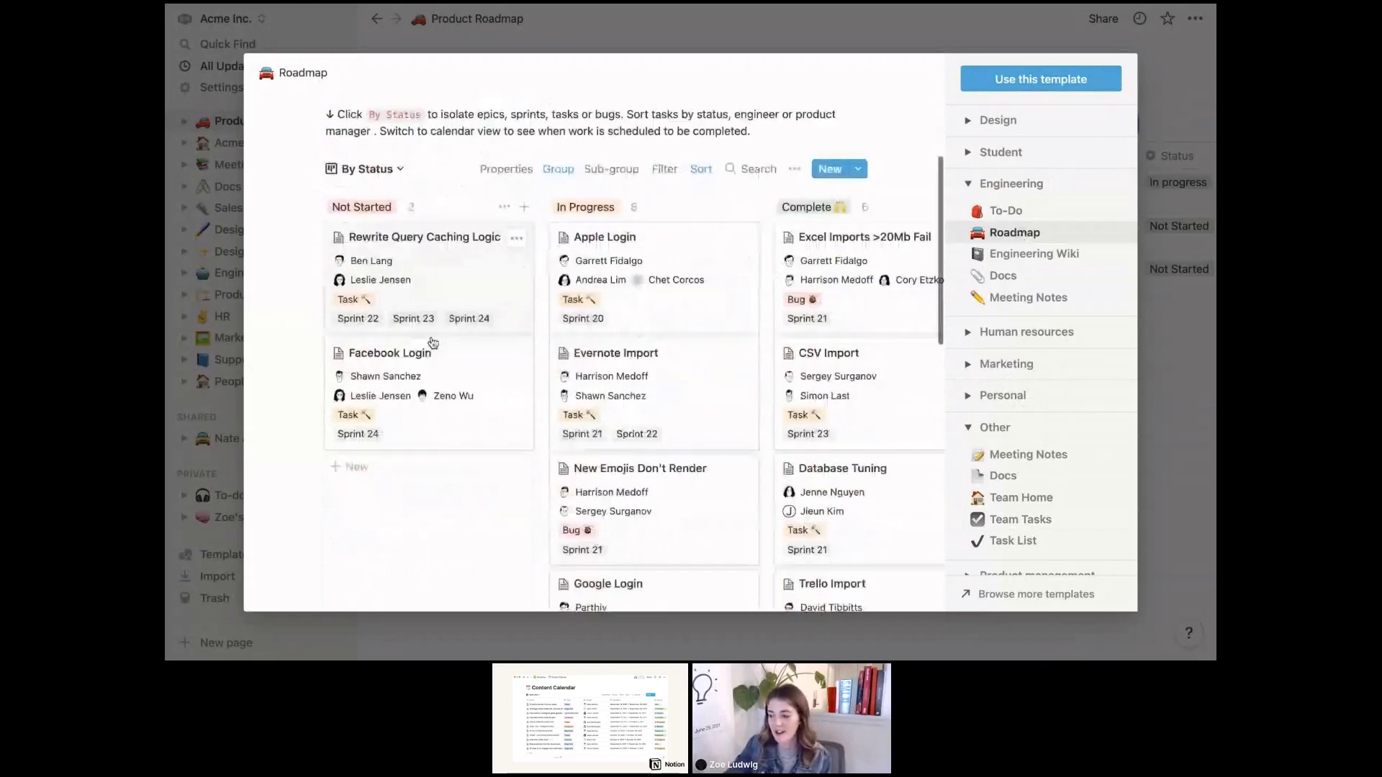
pyautogui.scroll(-1, 433, 342)
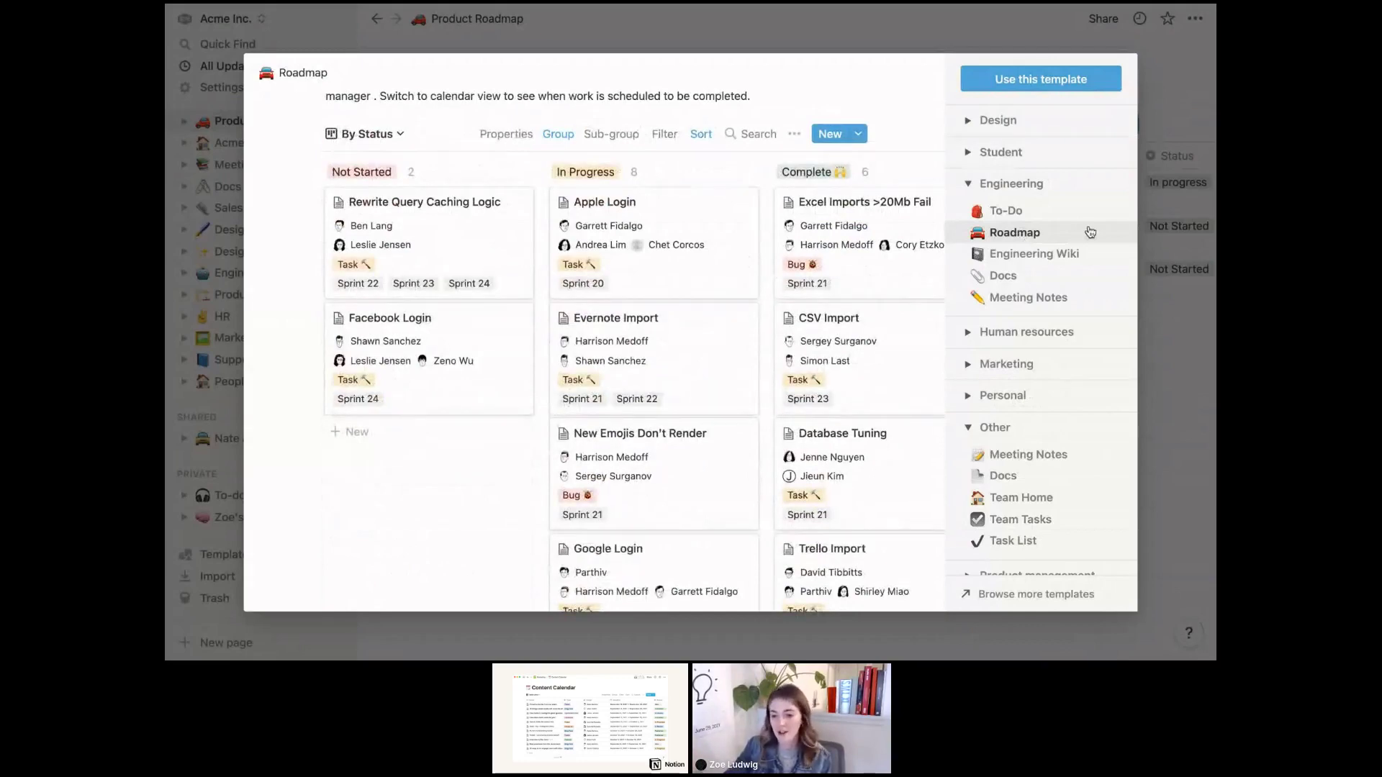
pyautogui.click(1188, 270)
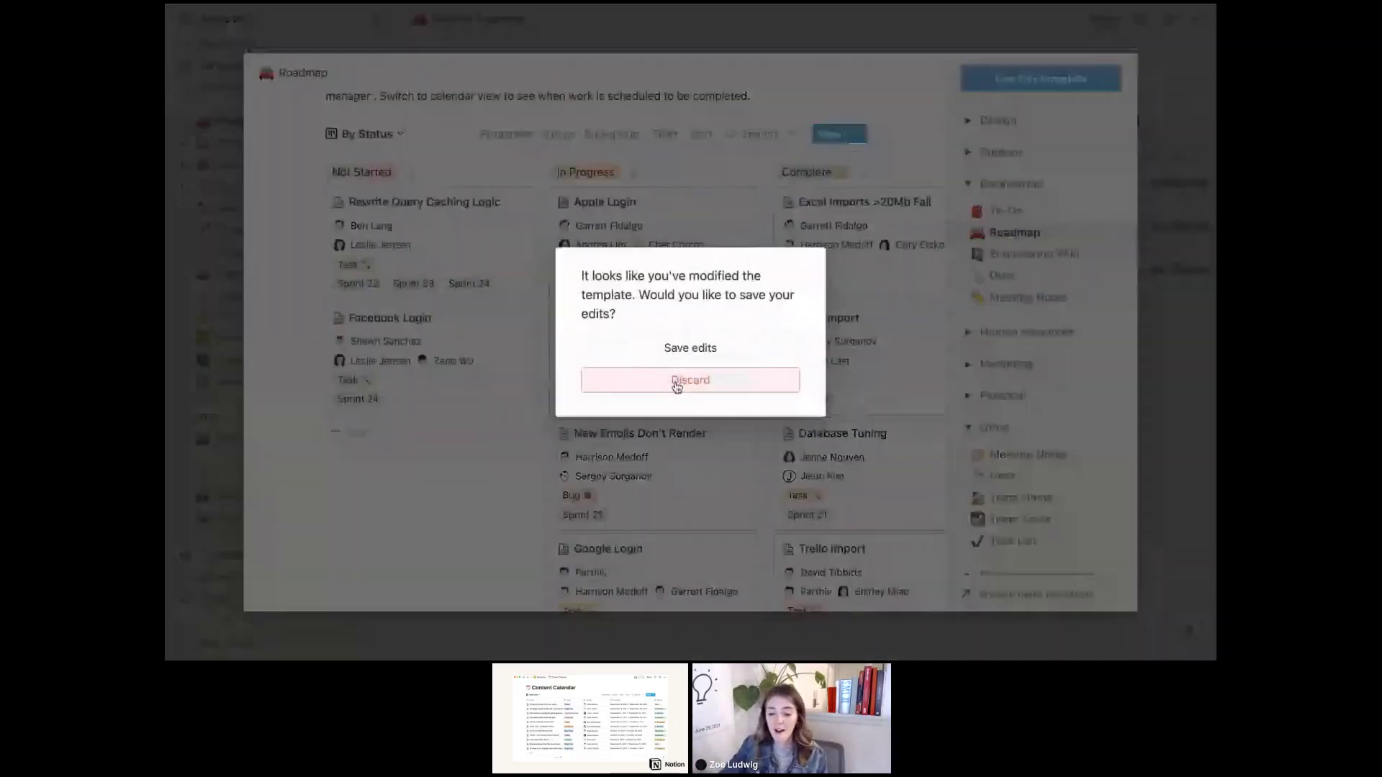
pyautogui.click(677, 381)
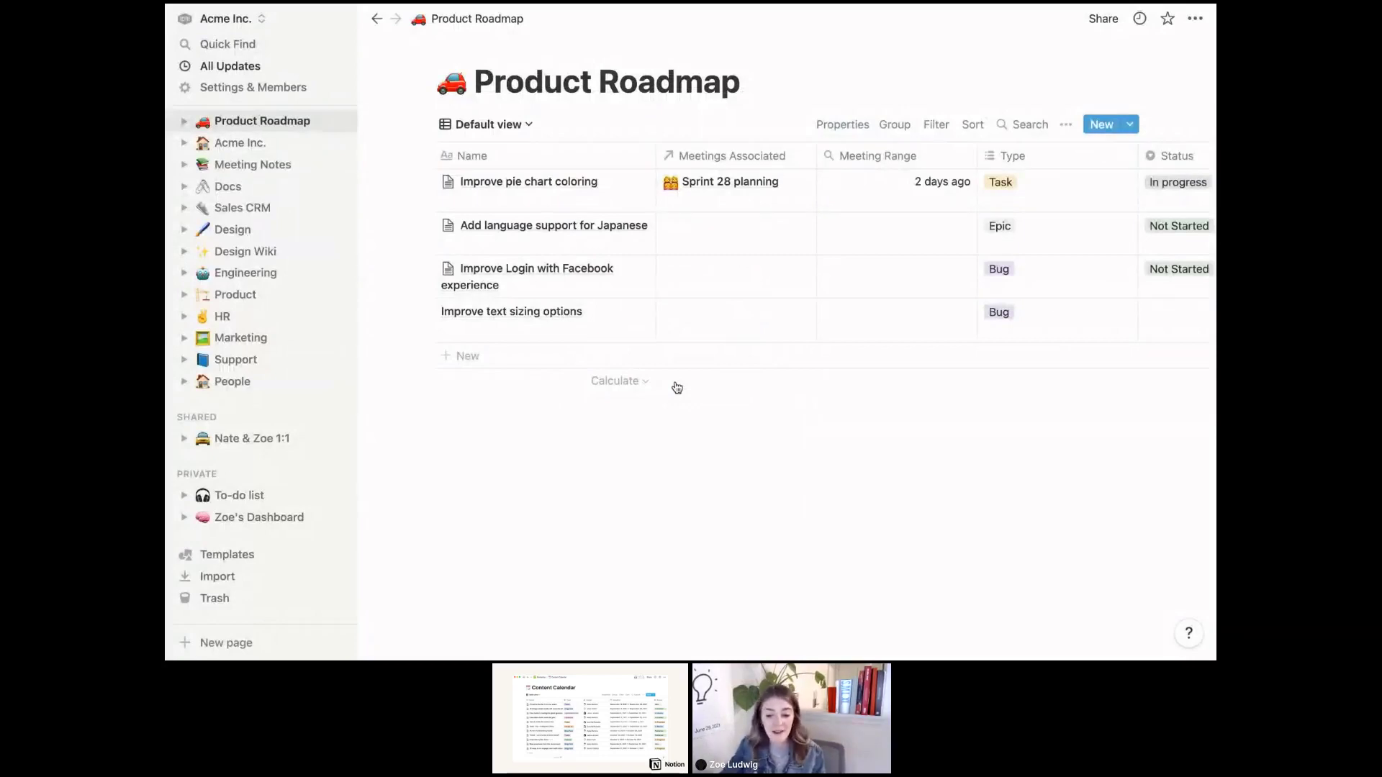
# View the available help and support options, and dismiss them without choosing one
pyautogui.click(1192, 640)
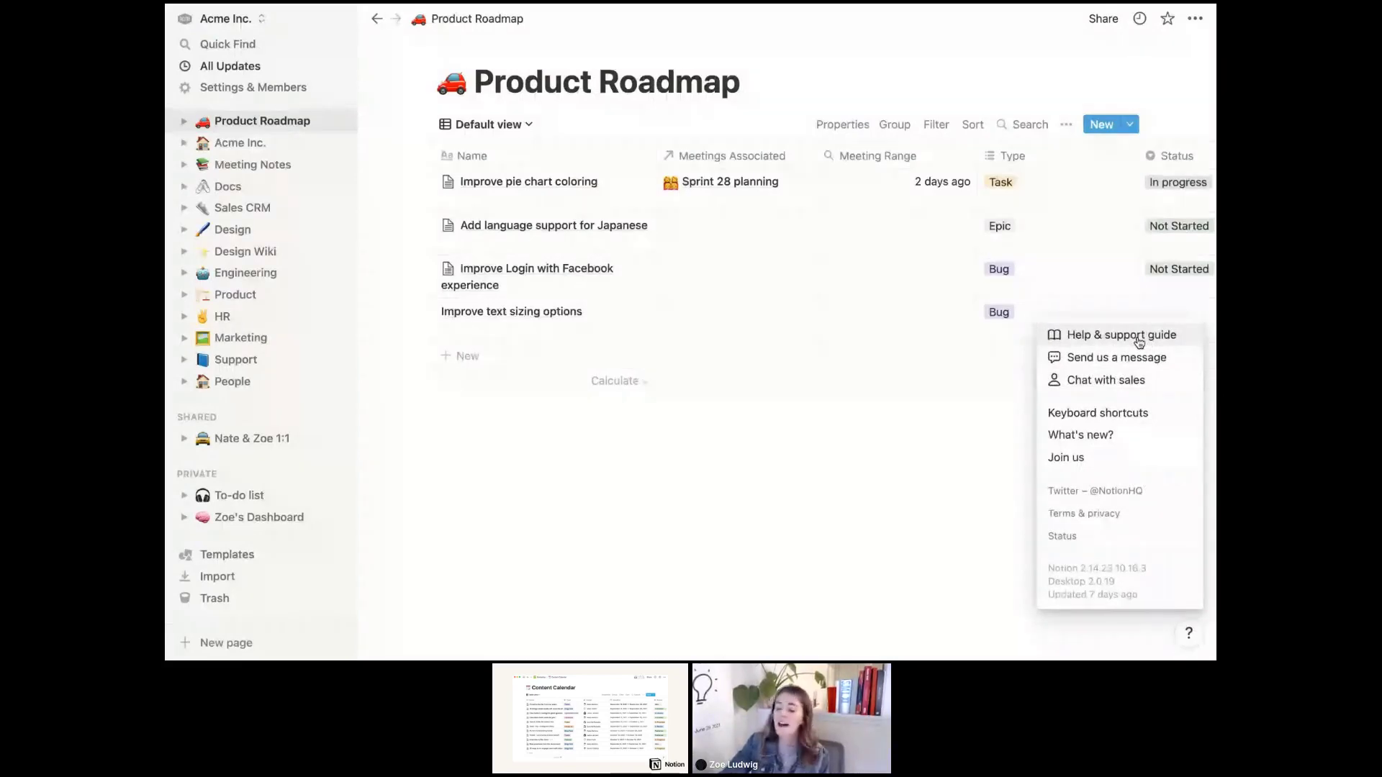
pyautogui.click(822, 503)
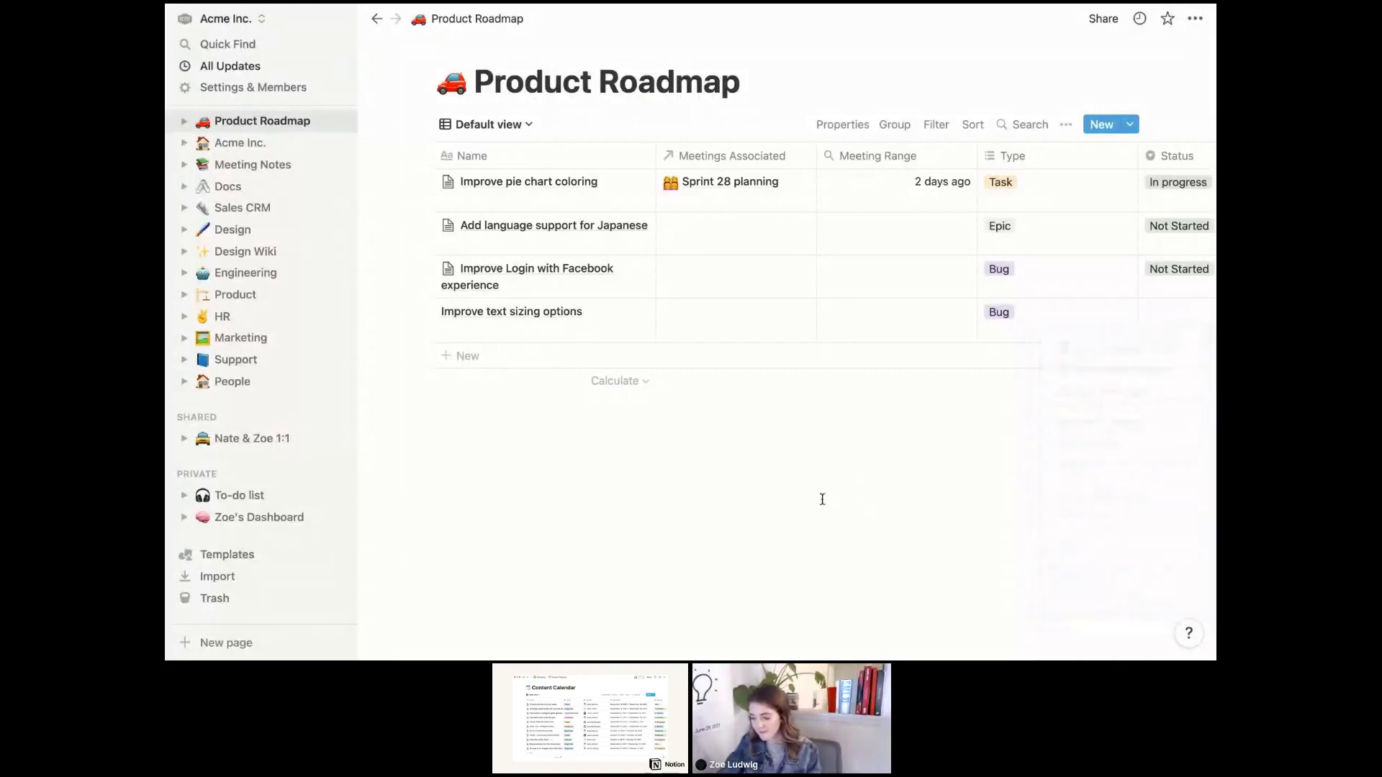